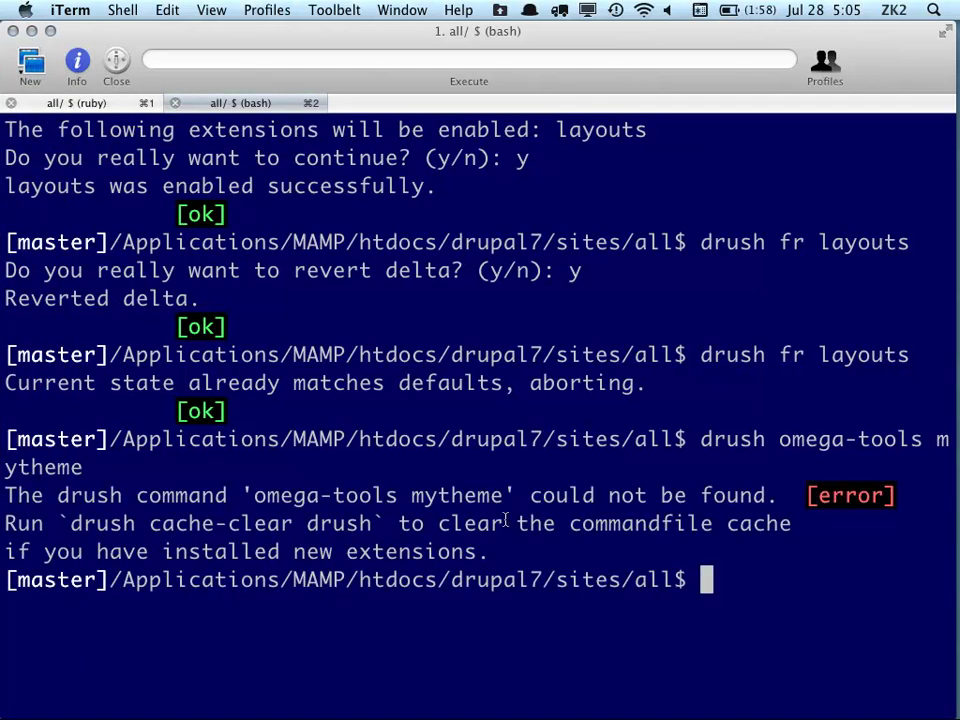
# Bring up the local 7 Drupal tab in Chrome and reload its front page
pyautogui.moveTo(30, 385)
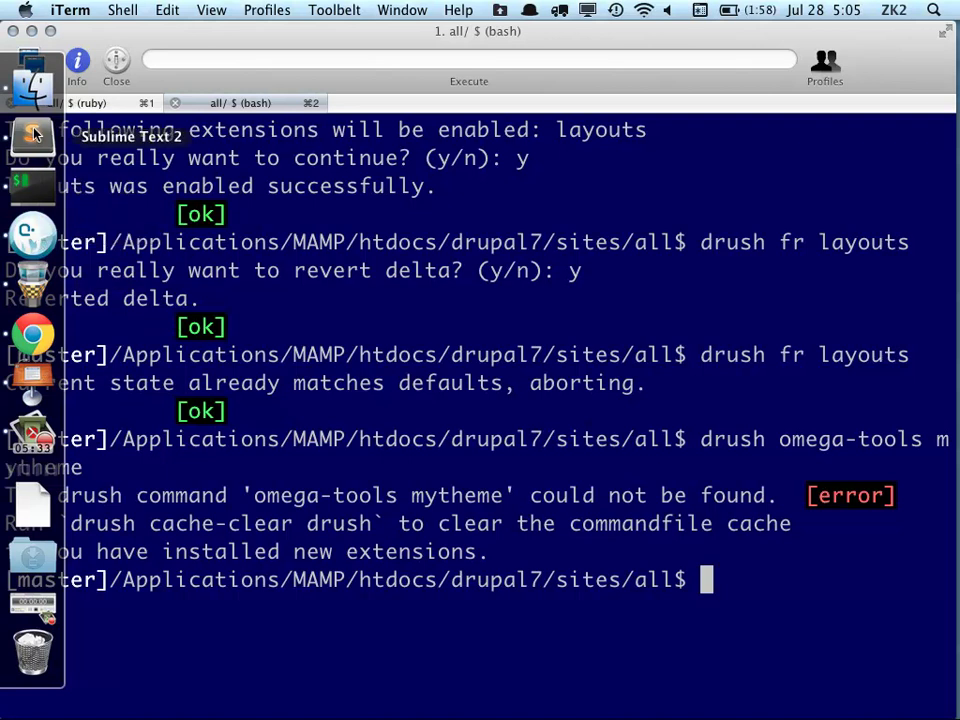
pyautogui.click(32, 333)
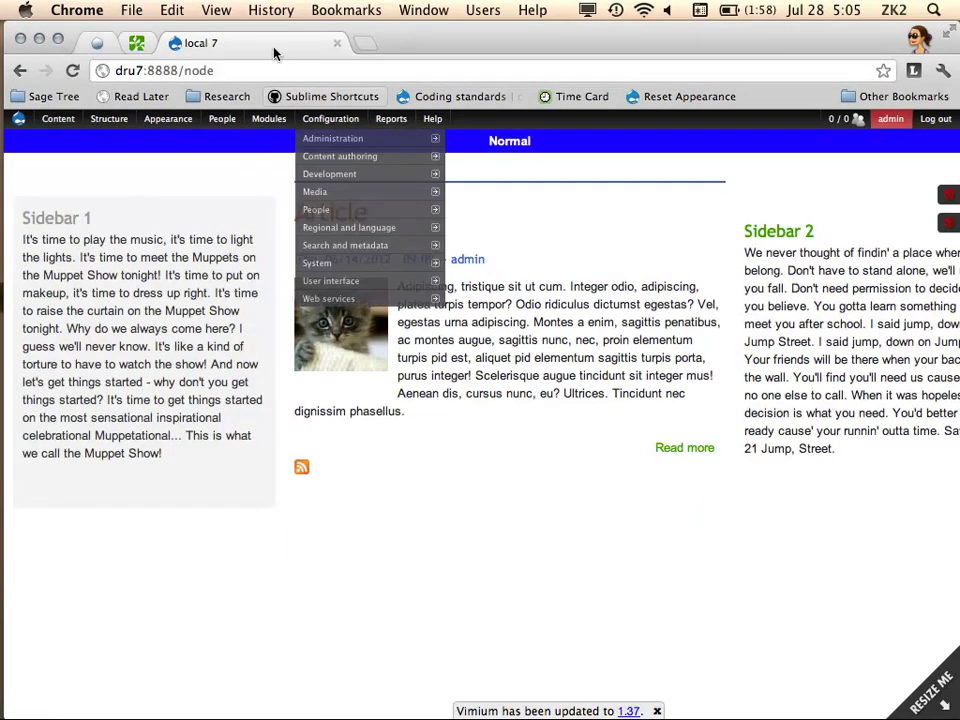
pyautogui.click(367, 43)
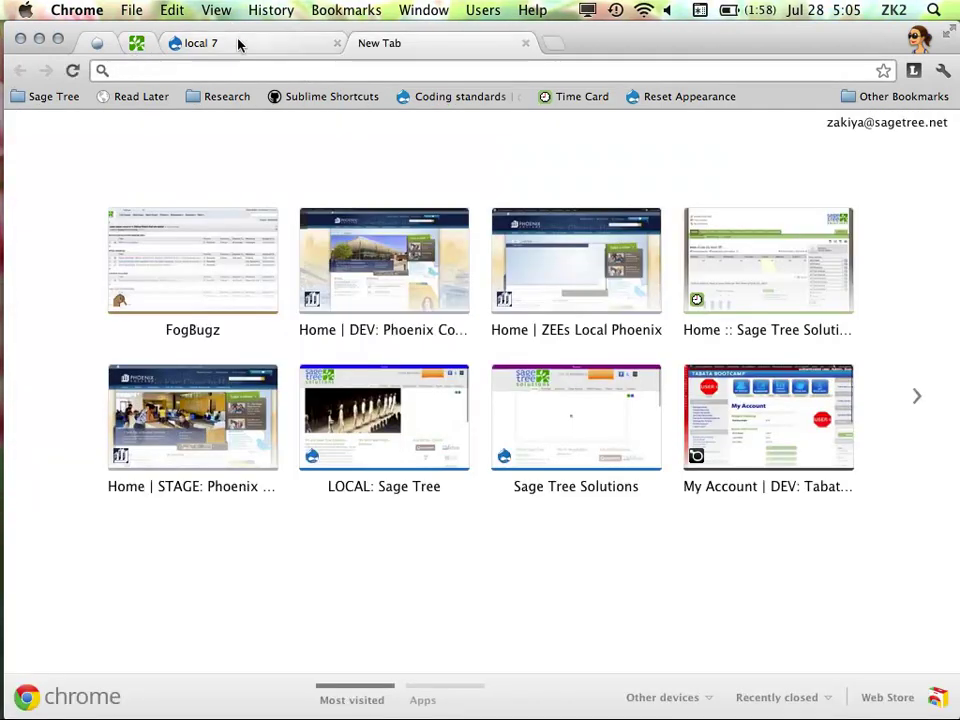
pyautogui.click(238, 43)
pyautogui.press('super+r')
# Switch to Sublime Text 2 showing dclatheme-narrow.scss
pyautogui.moveTo(178, 121)
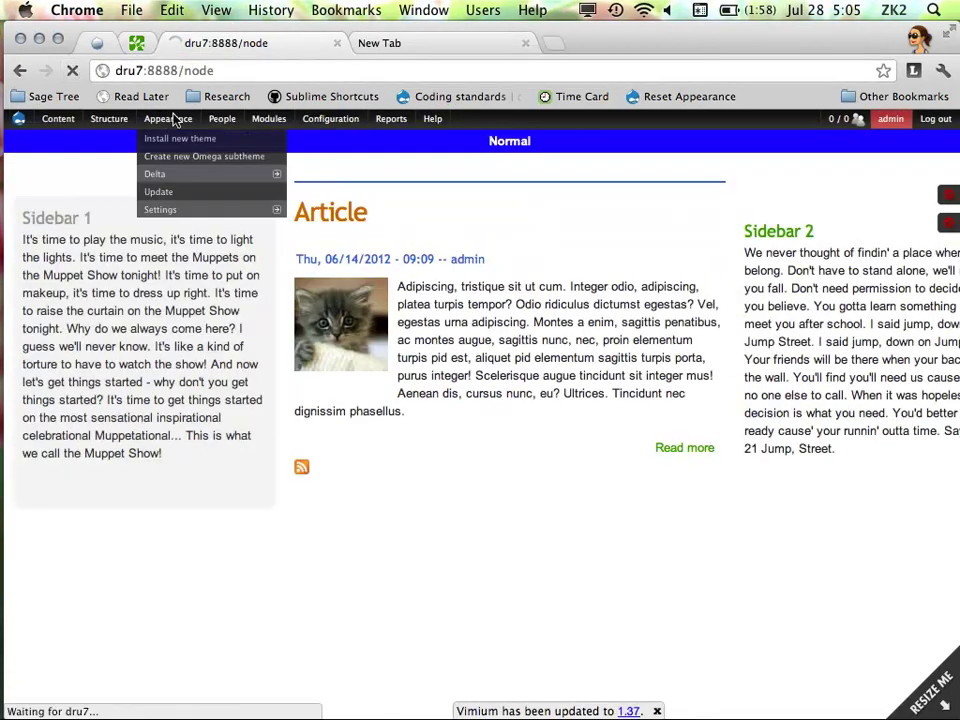
pyautogui.moveTo(202, 208)
pyautogui.moveTo(10, 125)
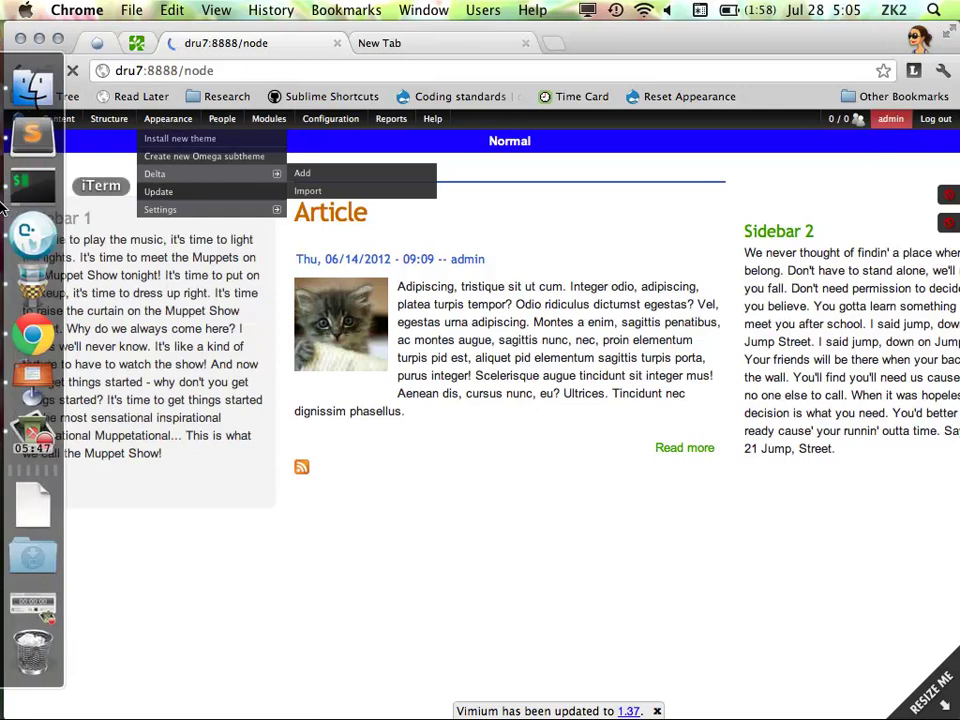
pyautogui.click(32, 133)
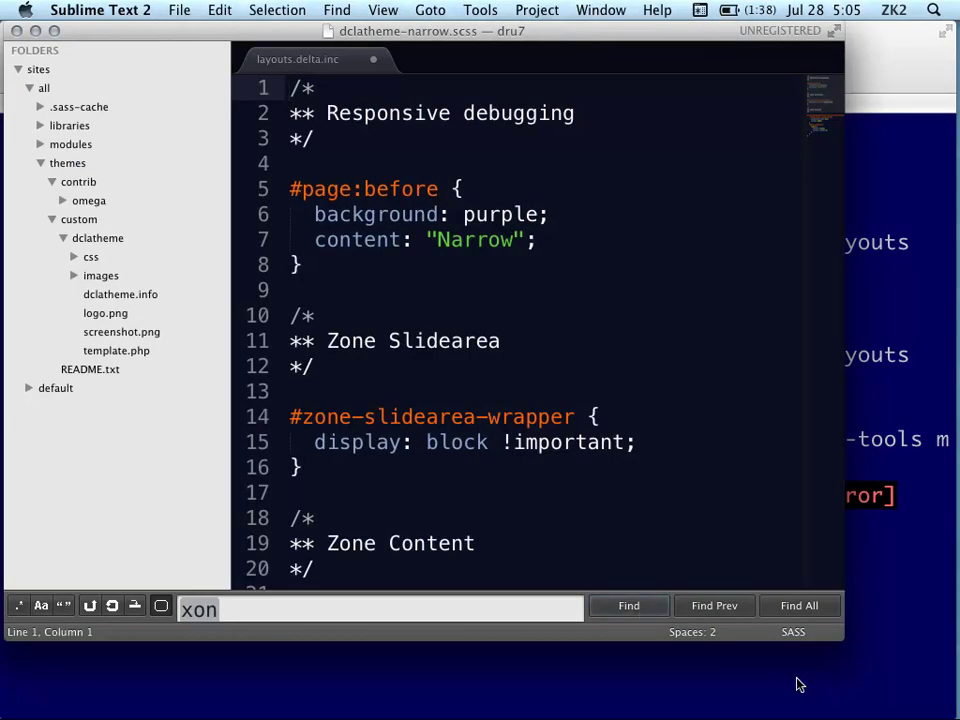
# Run 'drush omega-subtheme mytheme' in iTerm to generate the mytheme subtheme
pyautogui.click(789, 679)
pyautogui.write('drush so')
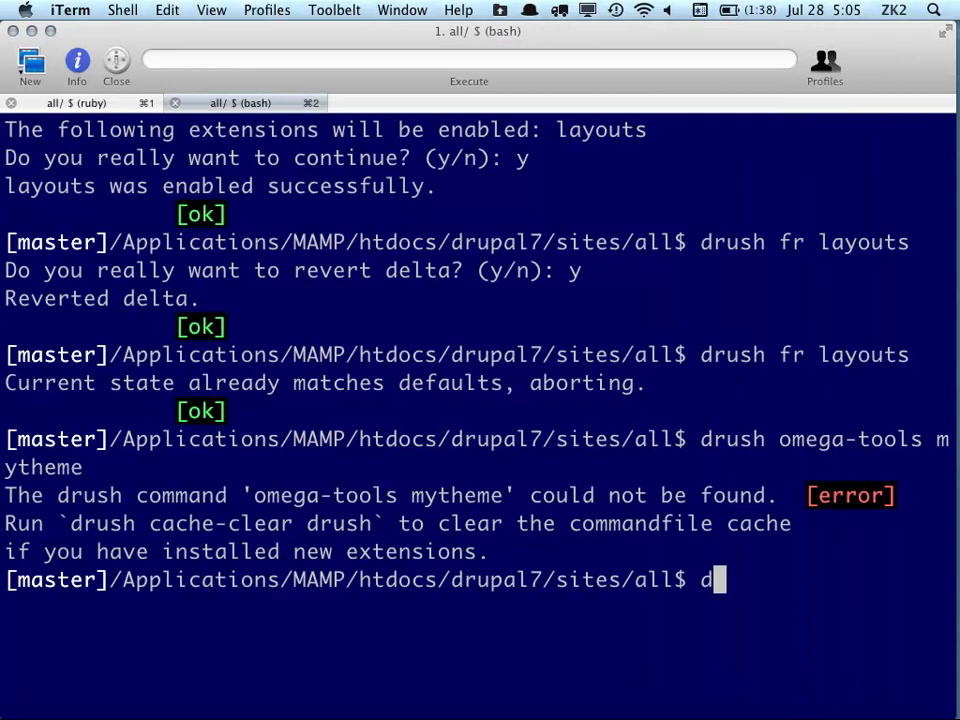
pyautogui.press('BackSpace')
pyautogui.press('BackSpace')
pyautogui.write('ome')
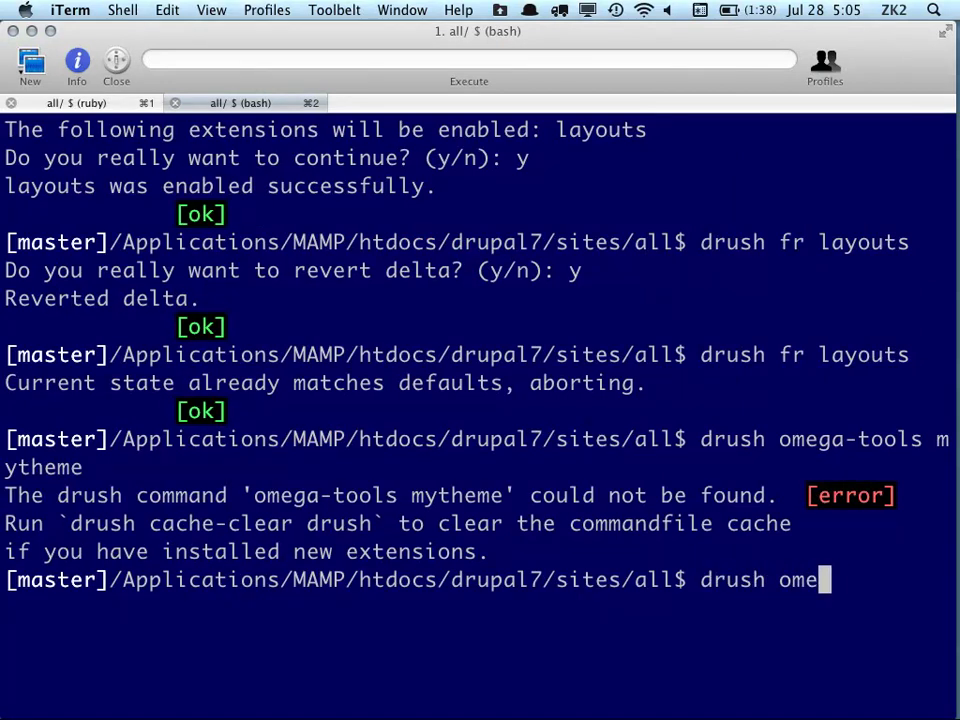
pyautogui.write('ga-subth')
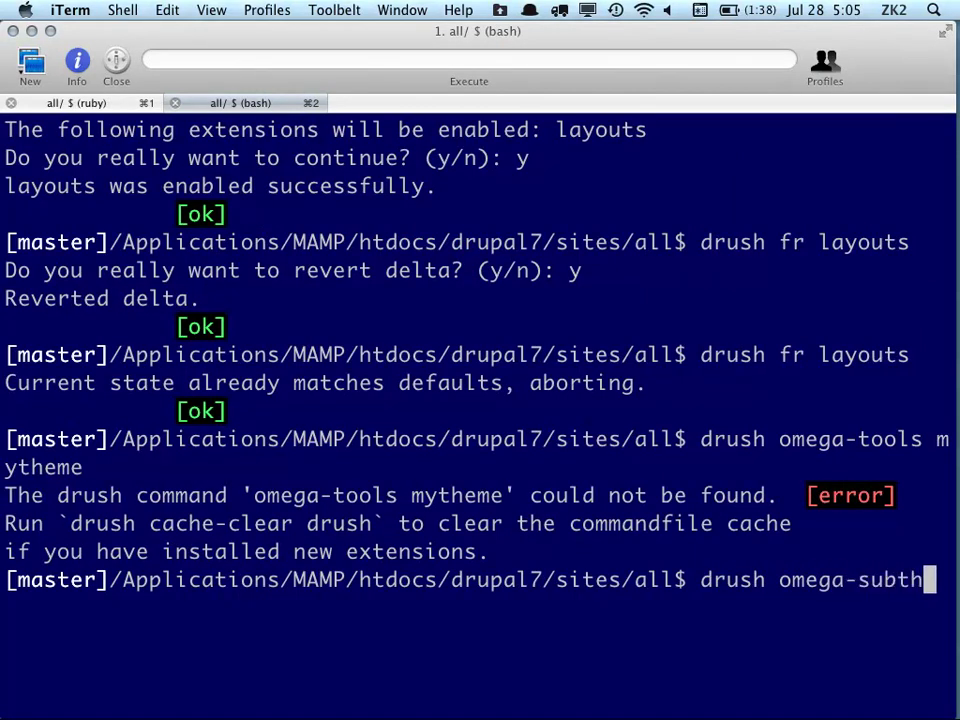
pyautogui.write('eme mytheme')
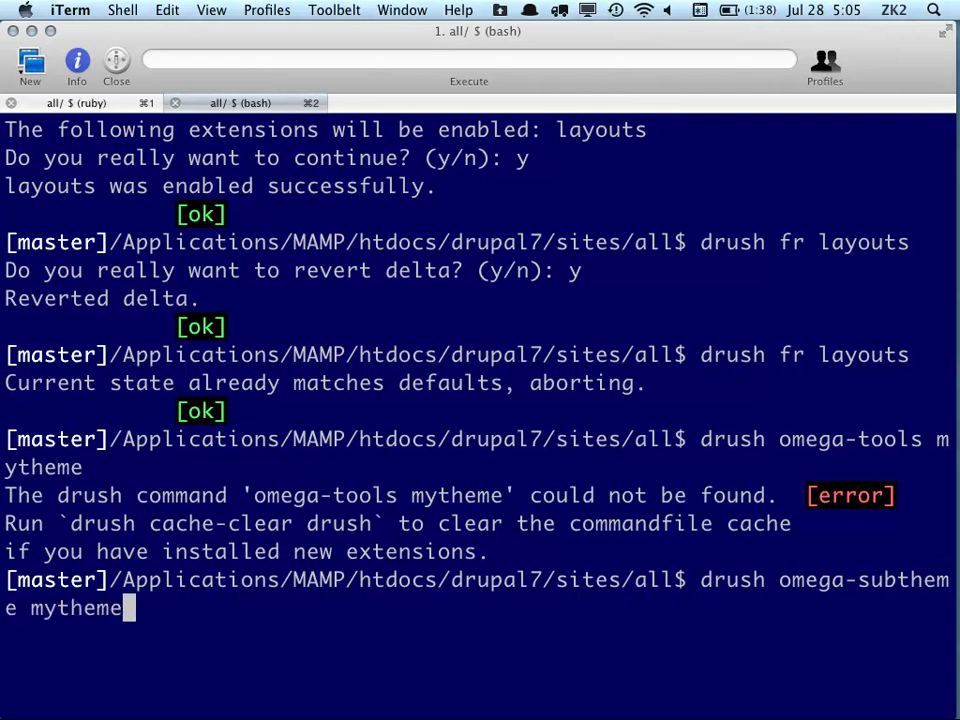
pyautogui.press('Return')
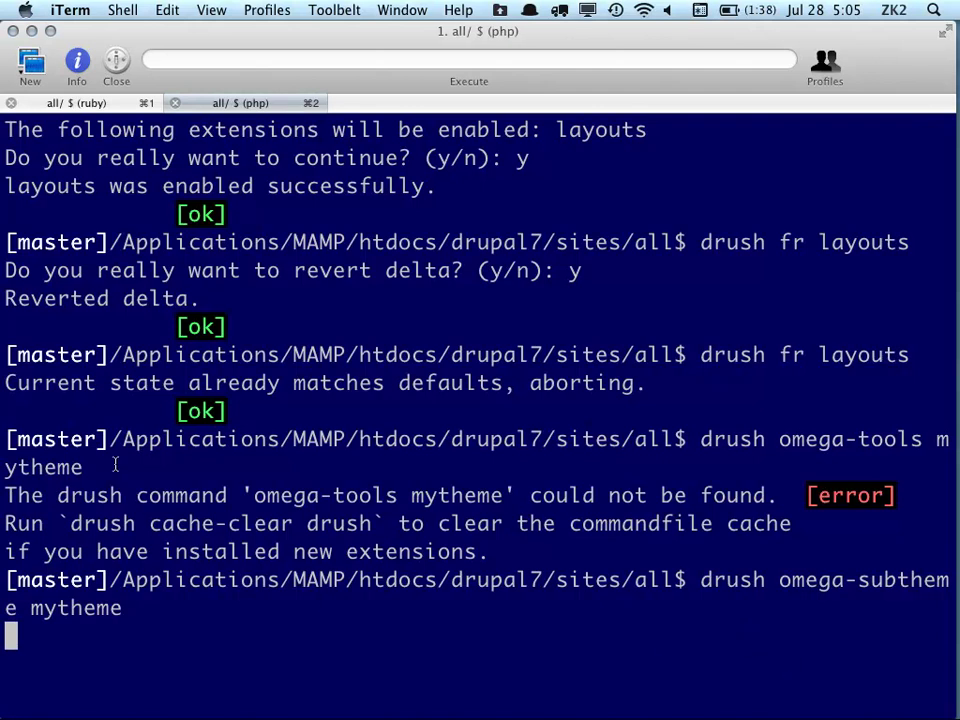
pyautogui.moveTo(2, 305)
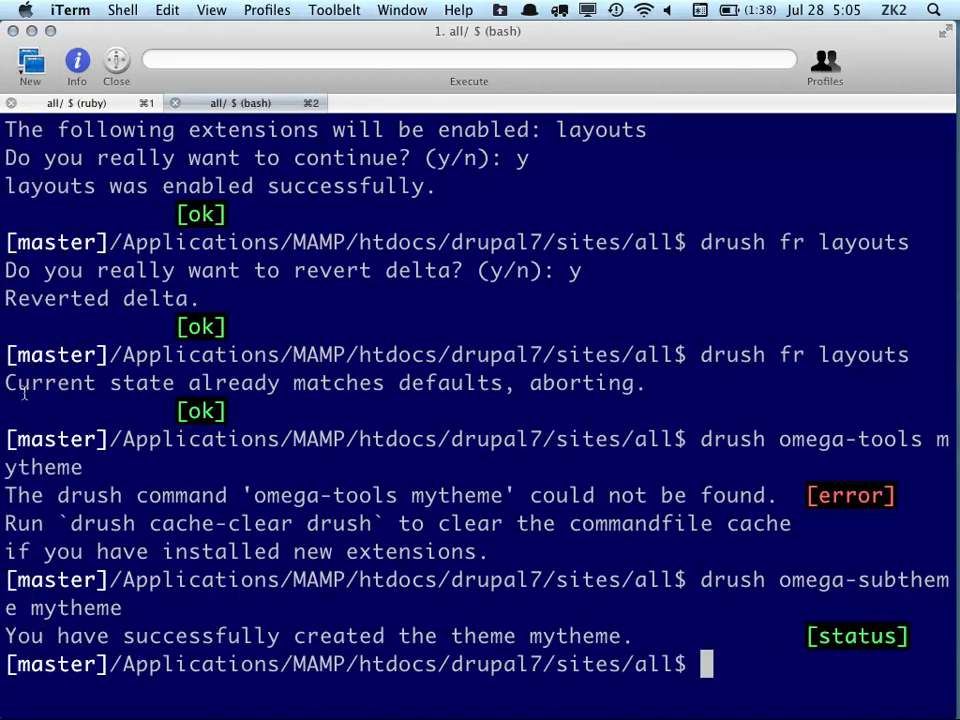
# Open Finder and check the custom theme folders in Sublime's sidebar
pyautogui.moveTo(4, 345)
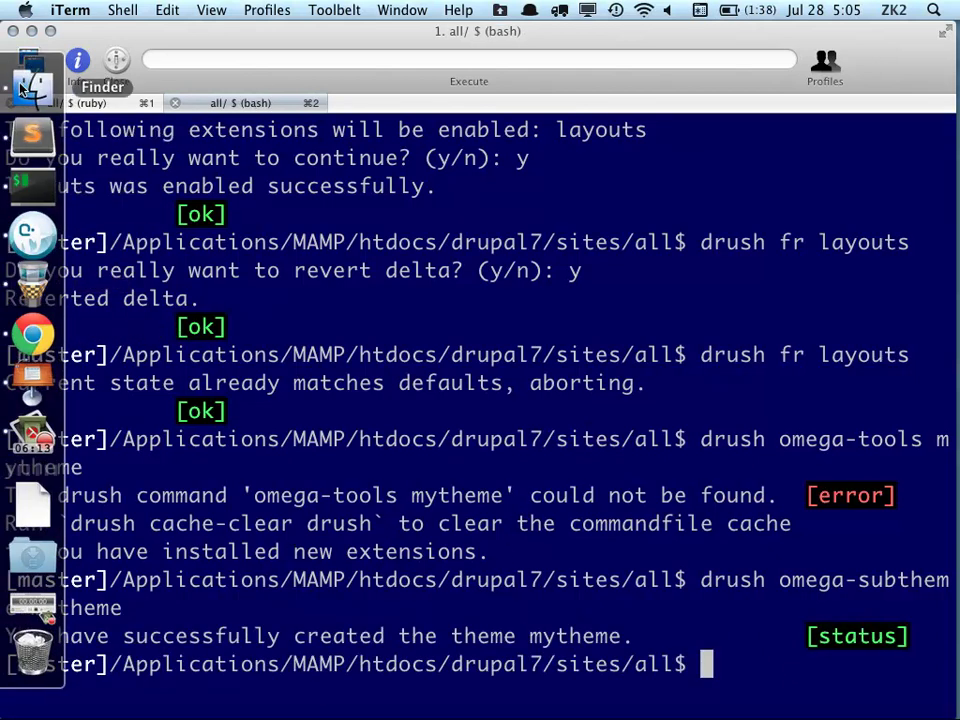
pyautogui.click(30, 84)
pyautogui.moveTo(3, 330)
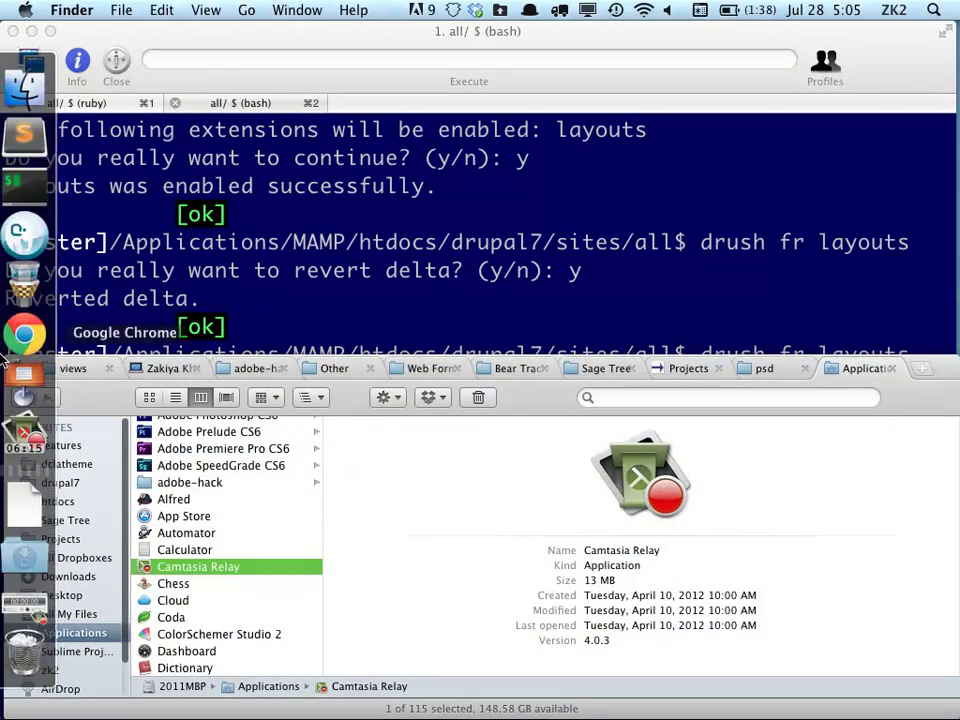
pyautogui.click(32, 133)
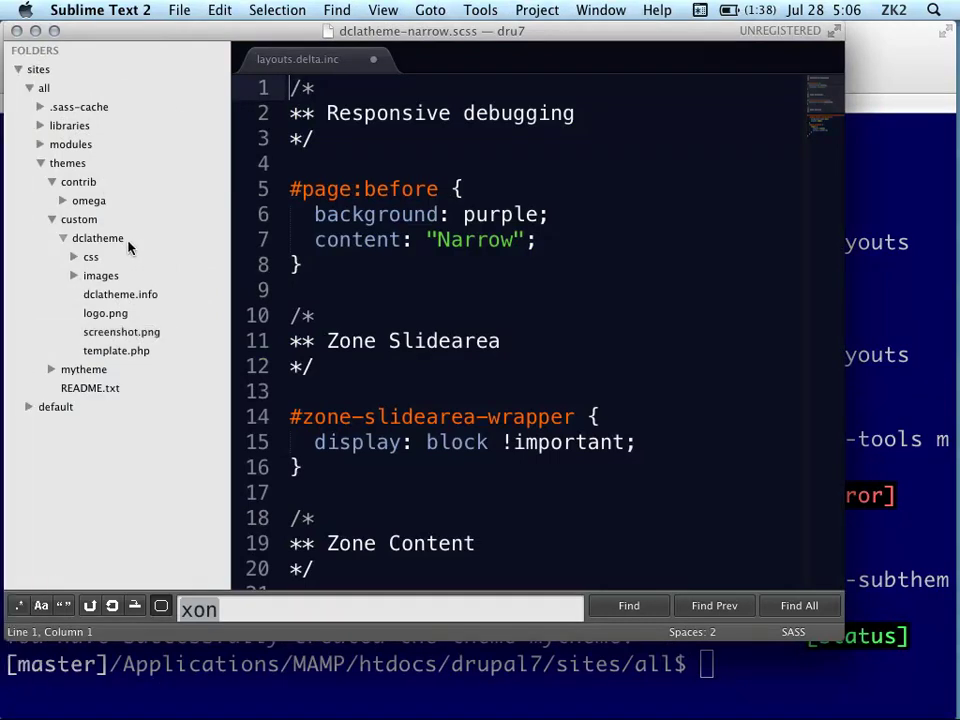
pyautogui.click(53, 219)
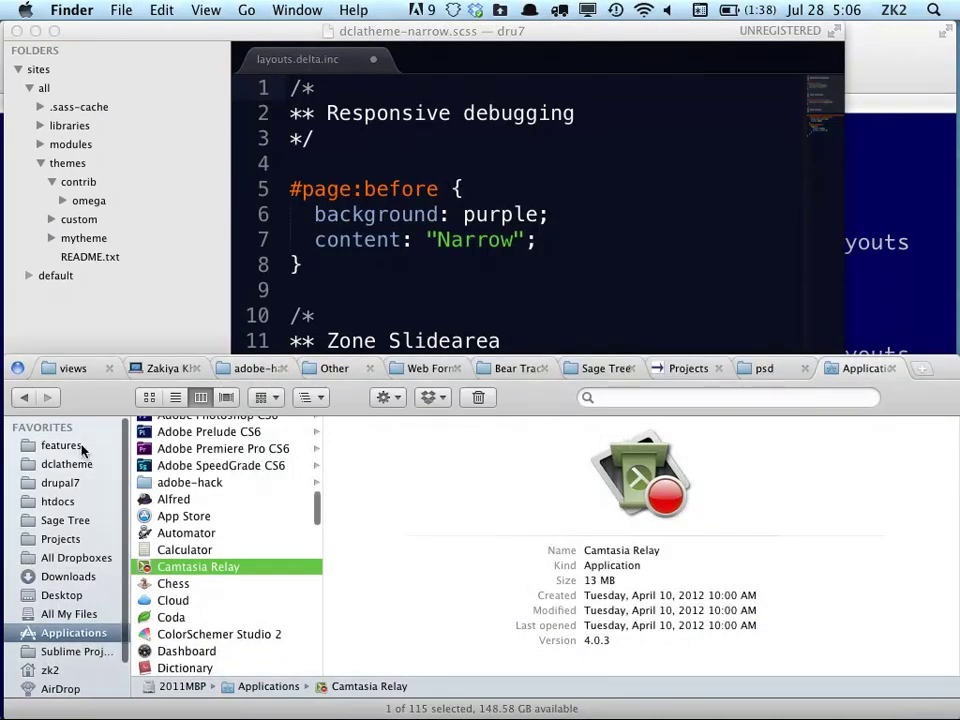
# Navigate Finder's column view to drupal7 > sites > all > themes
pyautogui.click(80, 466)
pyautogui.click(24, 483)
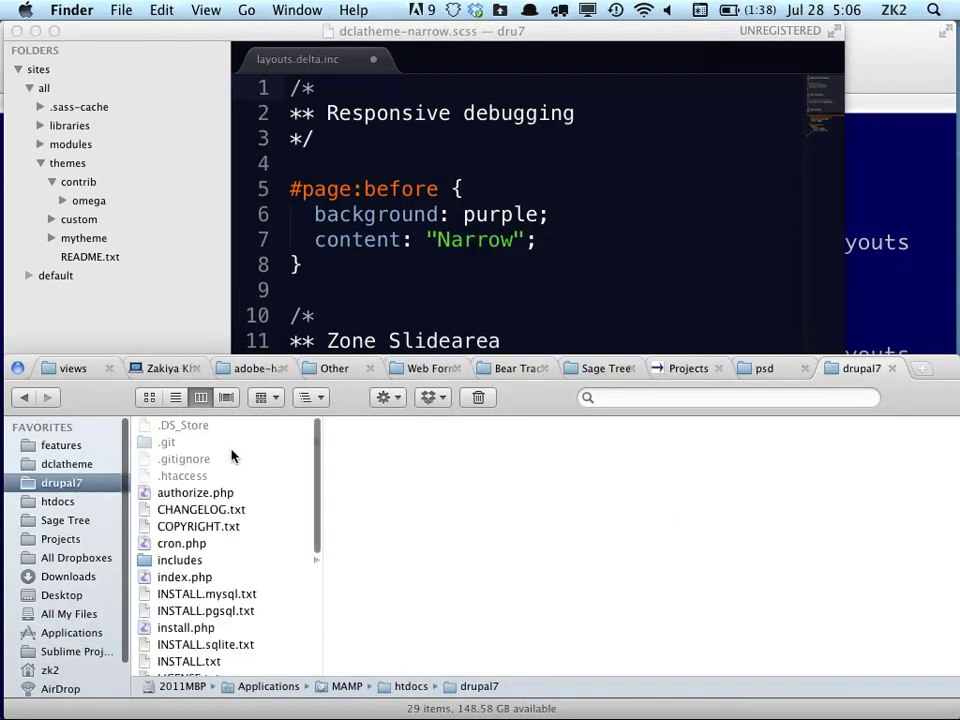
pyautogui.scroll(-3, 222, 558)
pyautogui.scroll(-3, 222, 558)
pyautogui.click(189, 581)
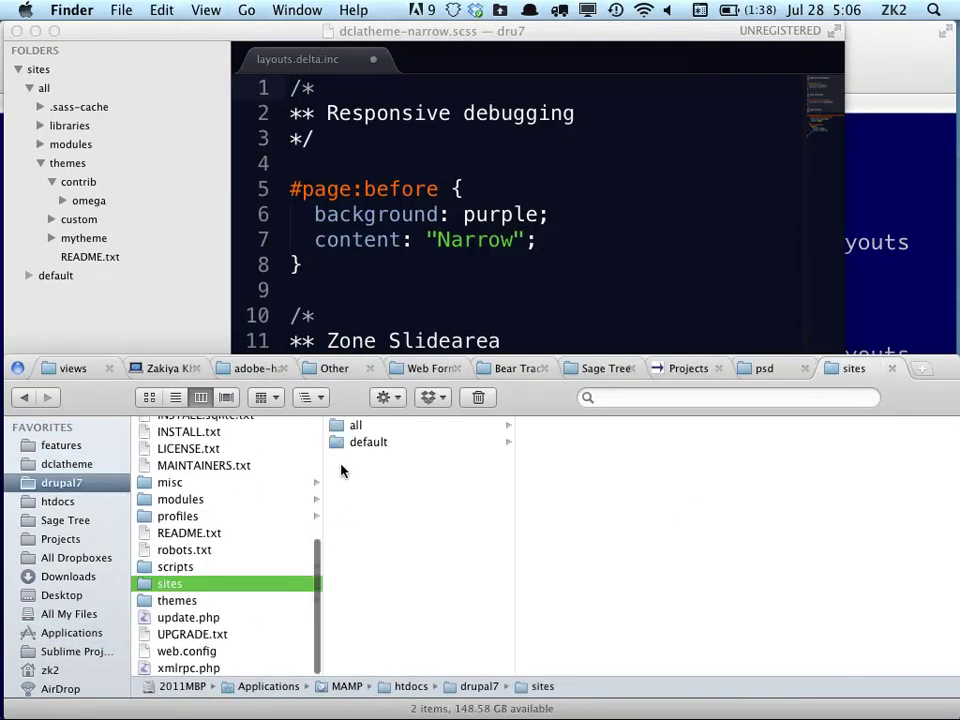
pyautogui.click(384, 428)
pyautogui.click(578, 493)
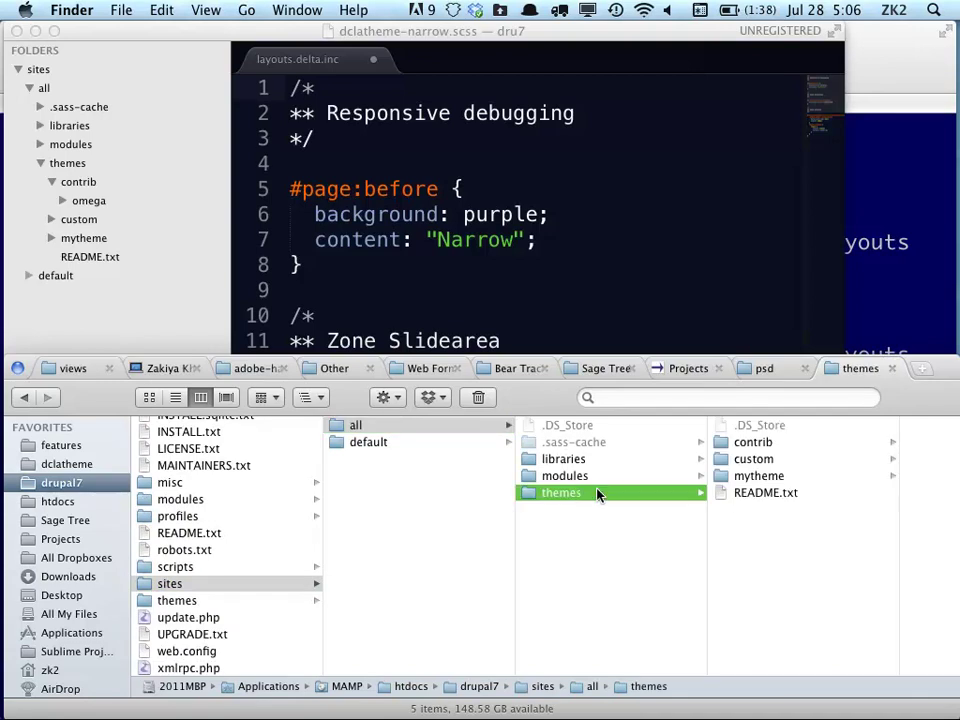
# Drag the mytheme folder into custom and open custom > mytheme
pyautogui.click(762, 477)
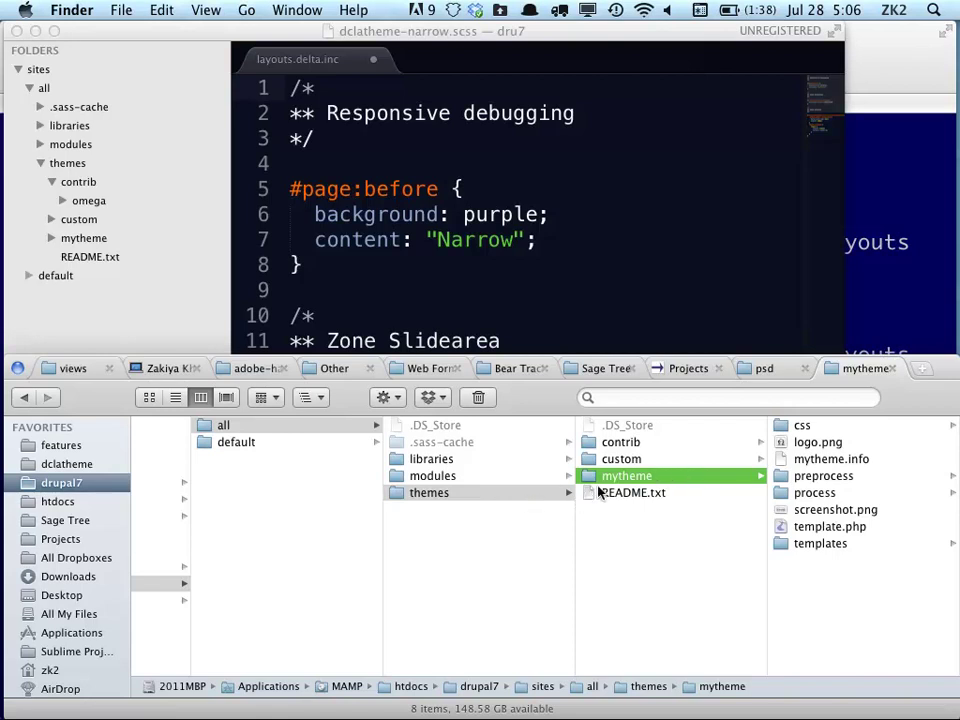
pyautogui.moveTo(590, 480); pyautogui.dragTo(606, 463)
pyautogui.click(630, 460)
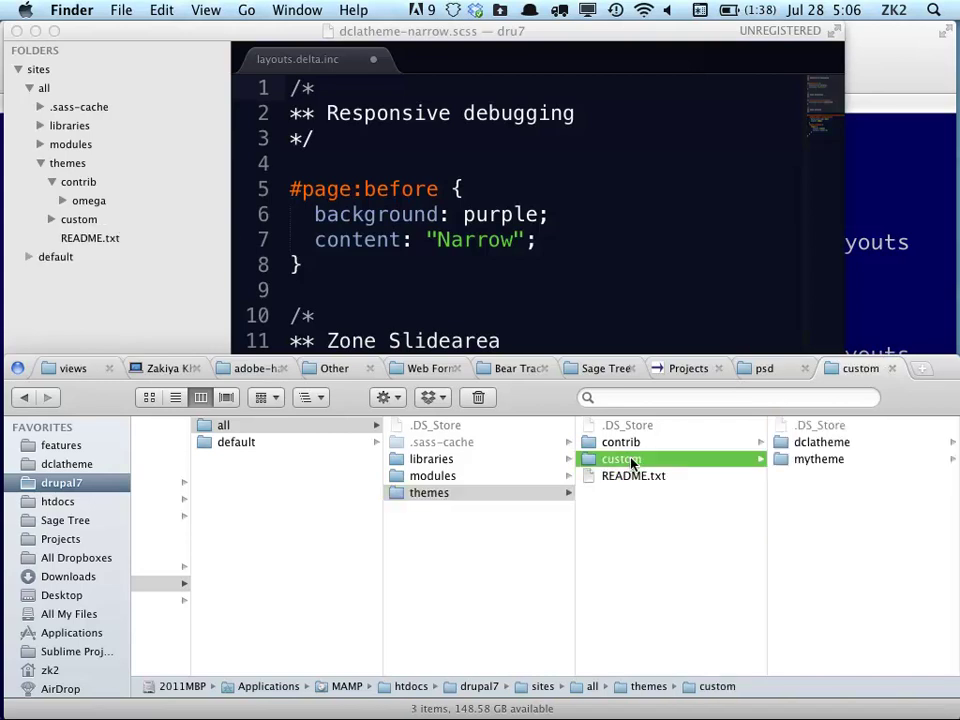
pyautogui.click(793, 461)
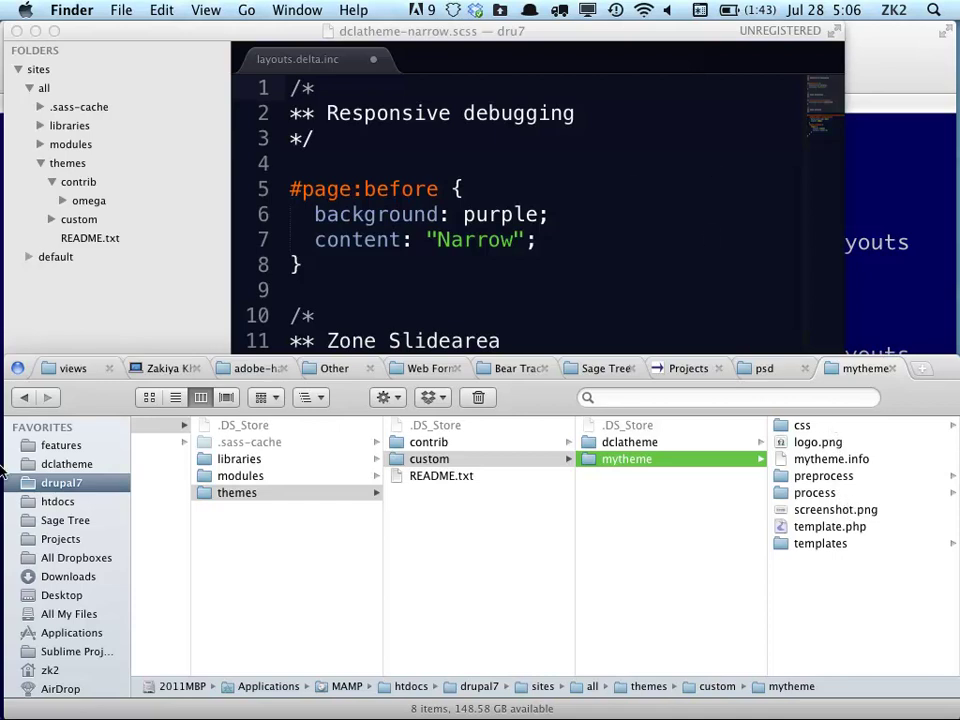
# Review Drupal's Create new Omega subtheme form (Omega base, HTML5 Starterkit), then return to Keynote
pyautogui.moveTo(30, 279)
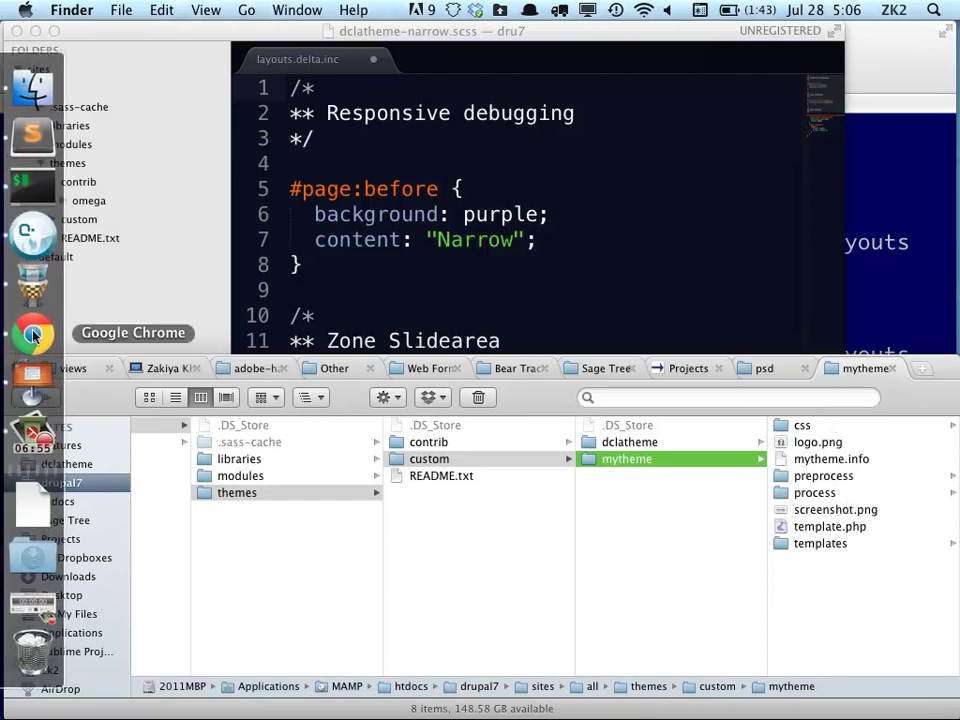
pyautogui.click(33, 335)
pyautogui.moveTo(176, 124)
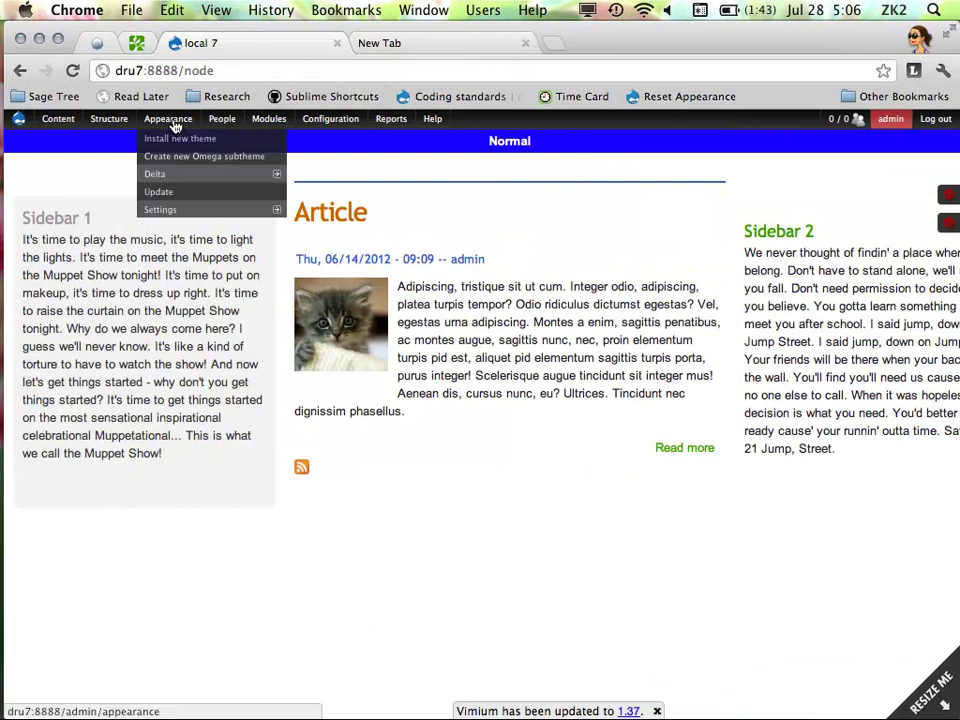
pyautogui.moveTo(182, 173)
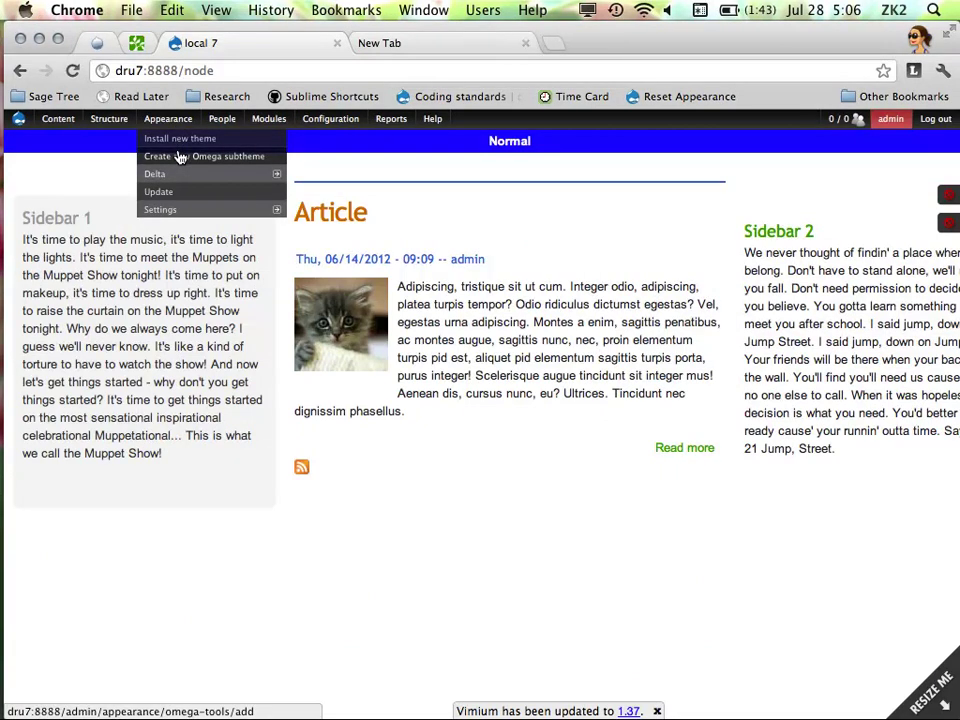
pyautogui.click(180, 157)
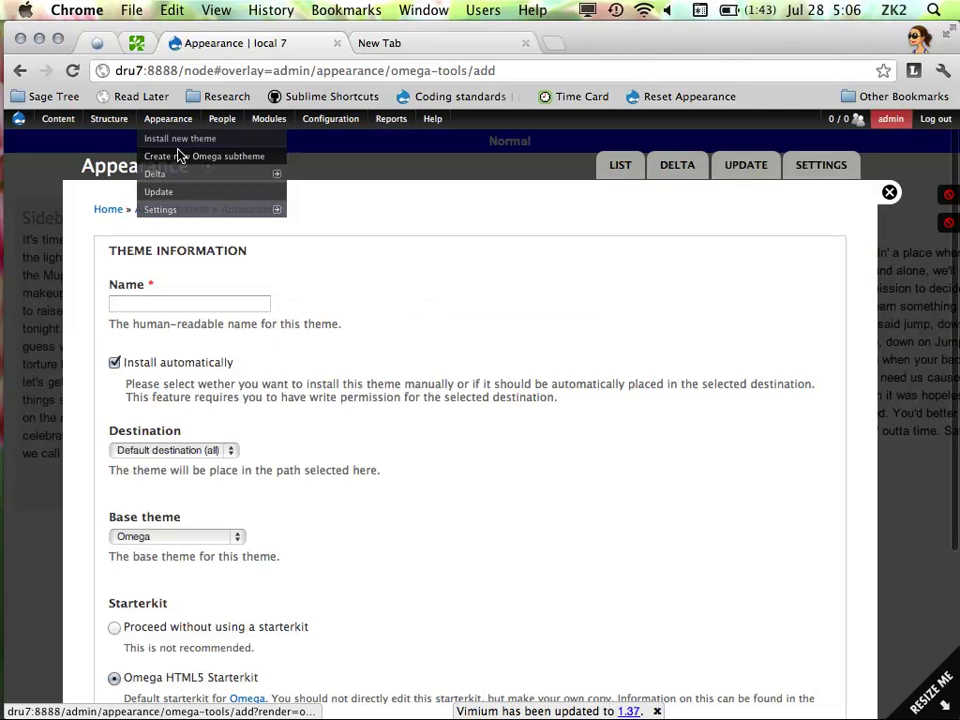
pyautogui.scroll(-5, 413, 296)
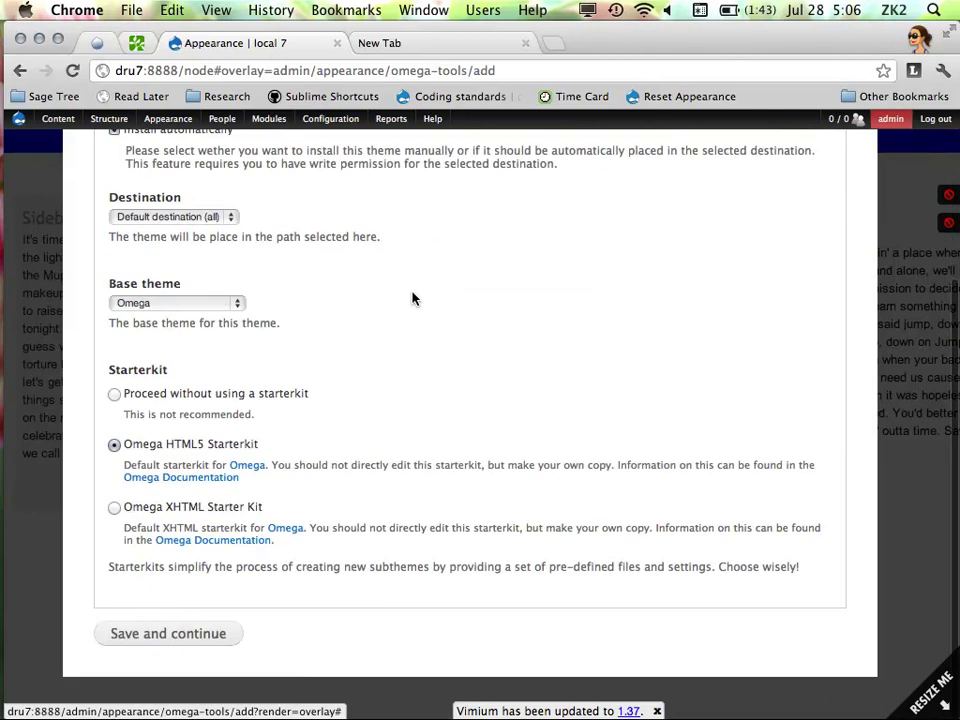
pyautogui.moveTo(6, 330)
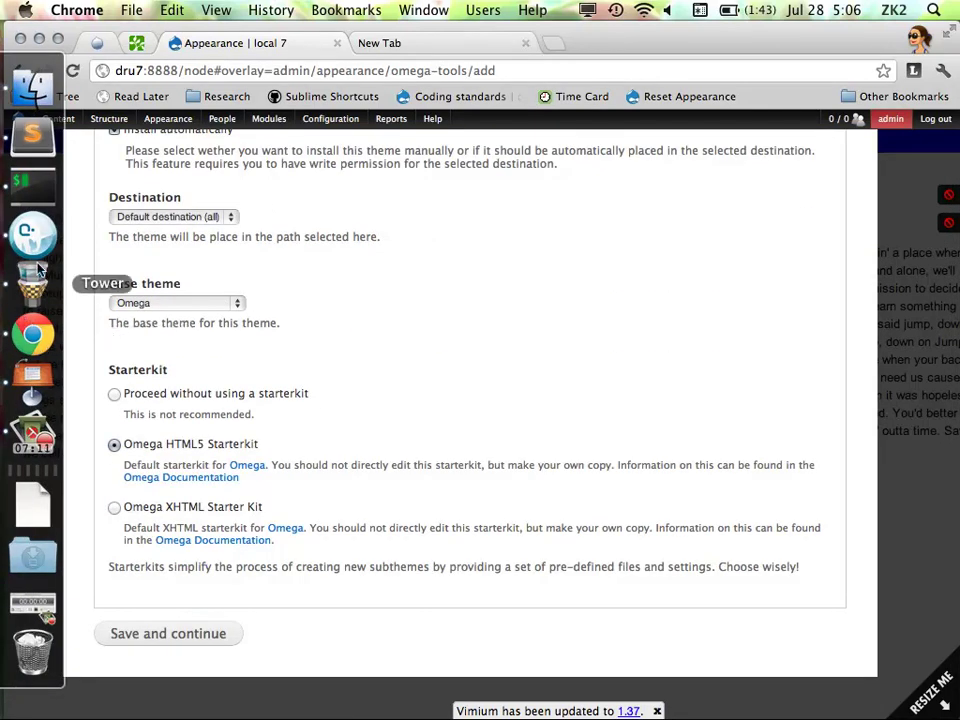
pyautogui.click(33, 378)
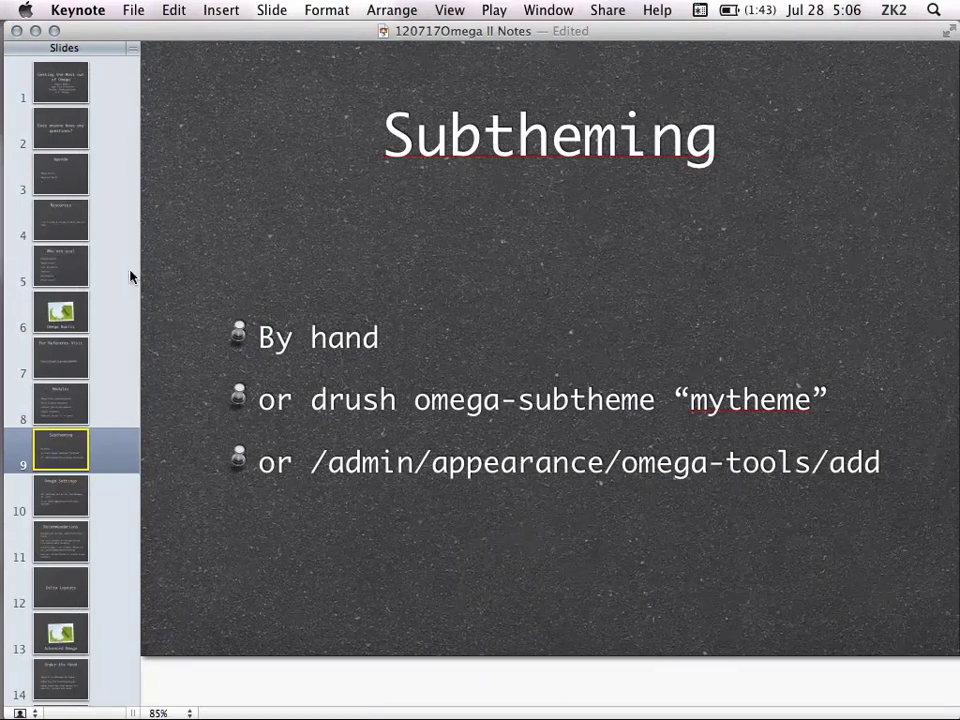
# Jump to slide 10, Omega Settings, then go back to the Drupal subtheme form in Chrome
pyautogui.click(91, 497)
pyautogui.scroll(-5, 121, 378)
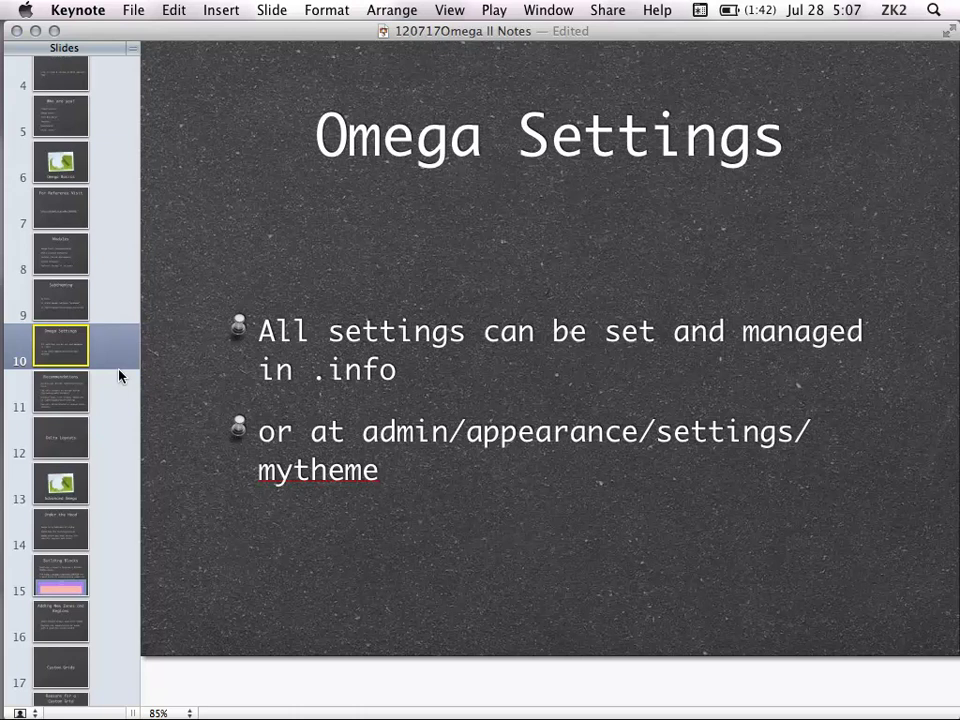
pyautogui.moveTo(30, 333)
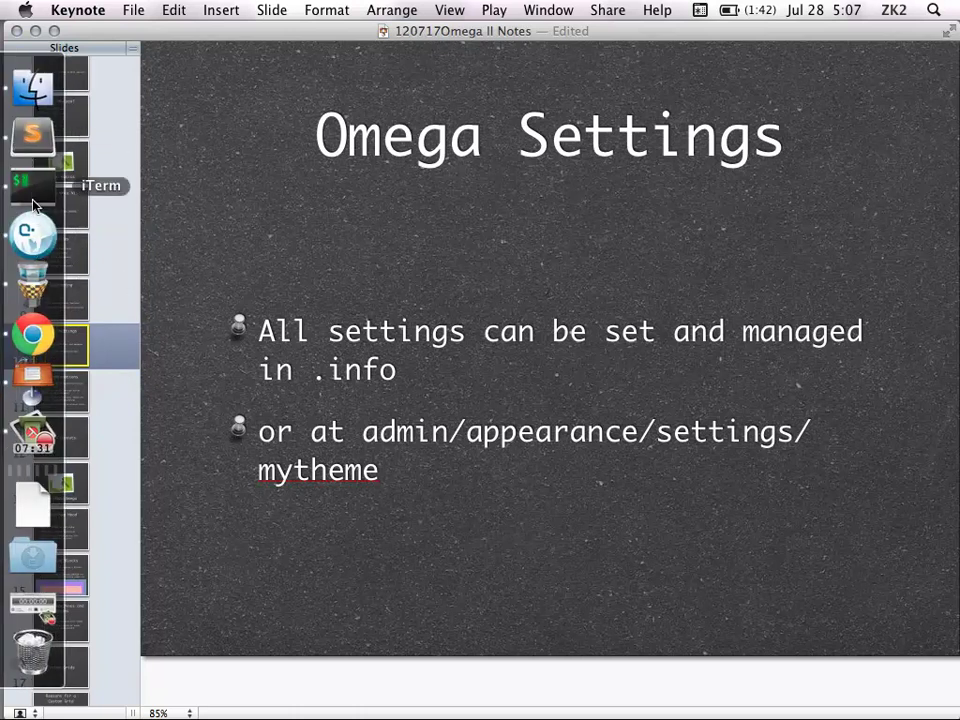
pyautogui.rightClick(35, 136)
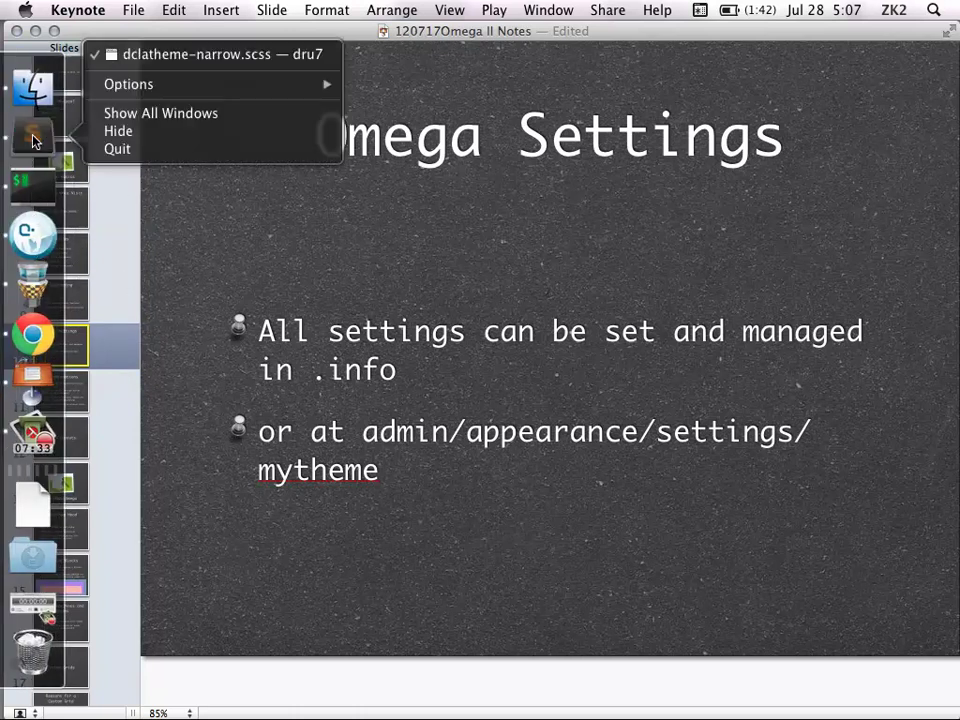
pyautogui.click(31, 343)
pyautogui.click(31, 343)
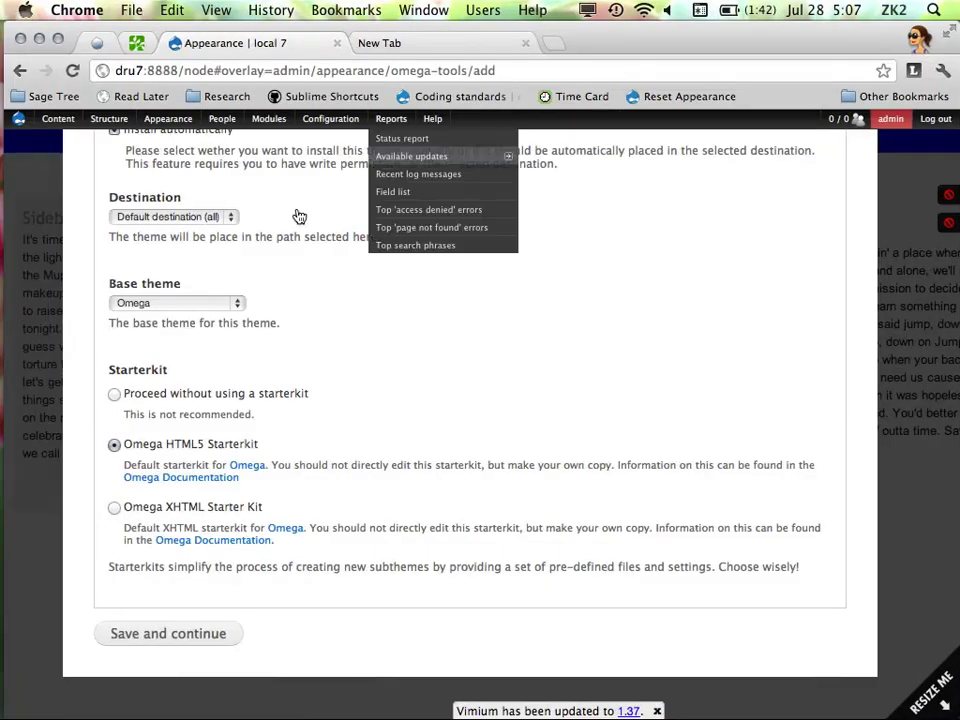
# Open the DCLA – Beyond Omega theme settings and view the zone and region configuration
pyautogui.moveTo(168, 118)
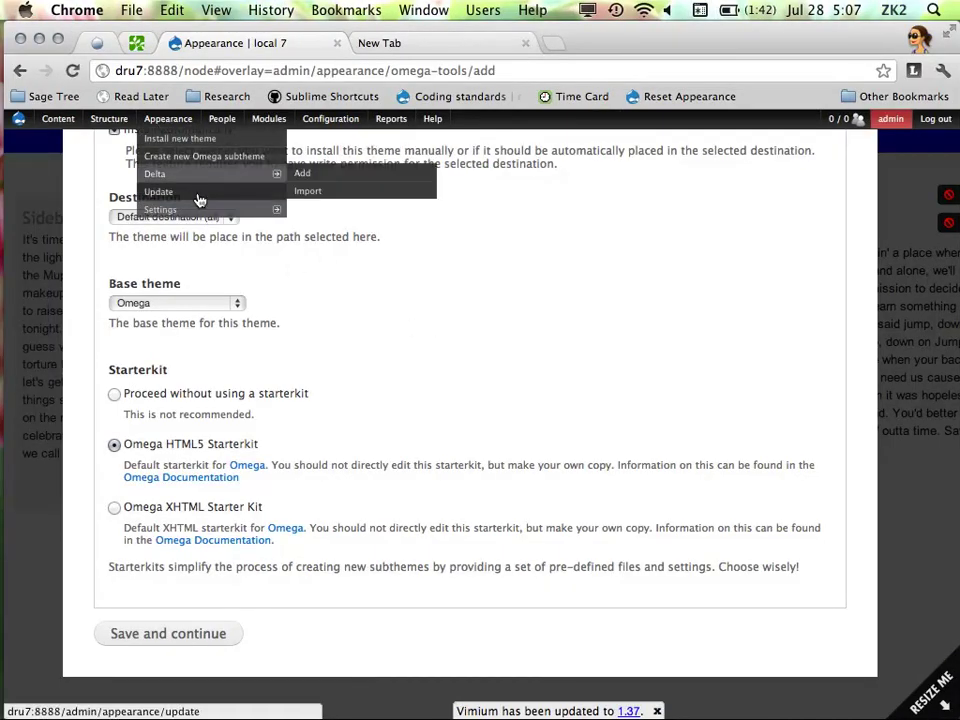
pyautogui.moveTo(270, 210)
pyautogui.click(333, 212)
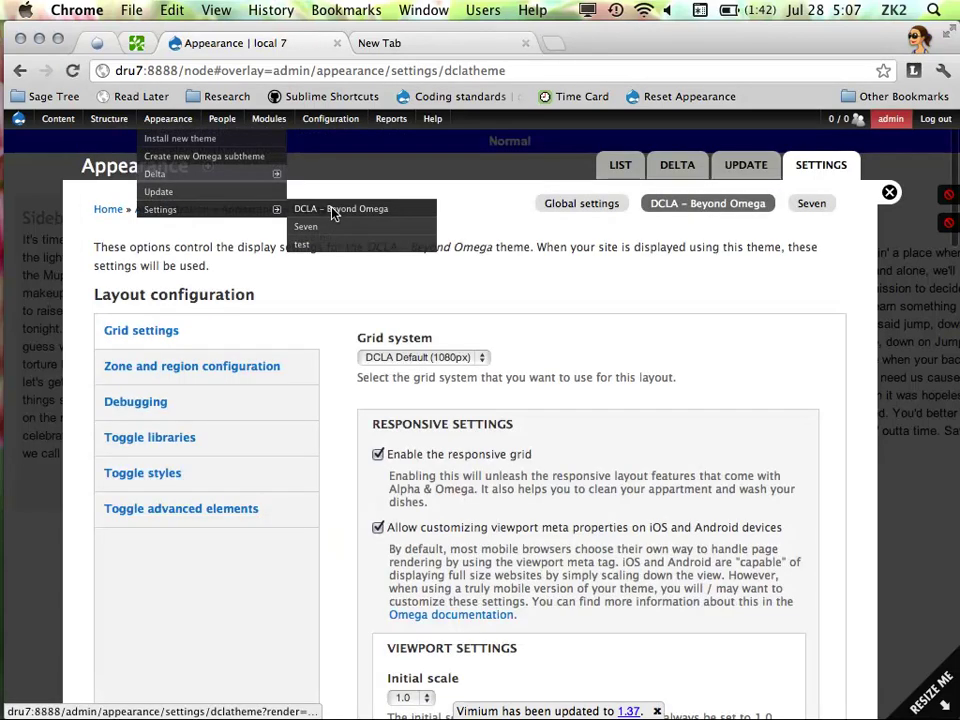
pyautogui.scroll(-3, 456, 397)
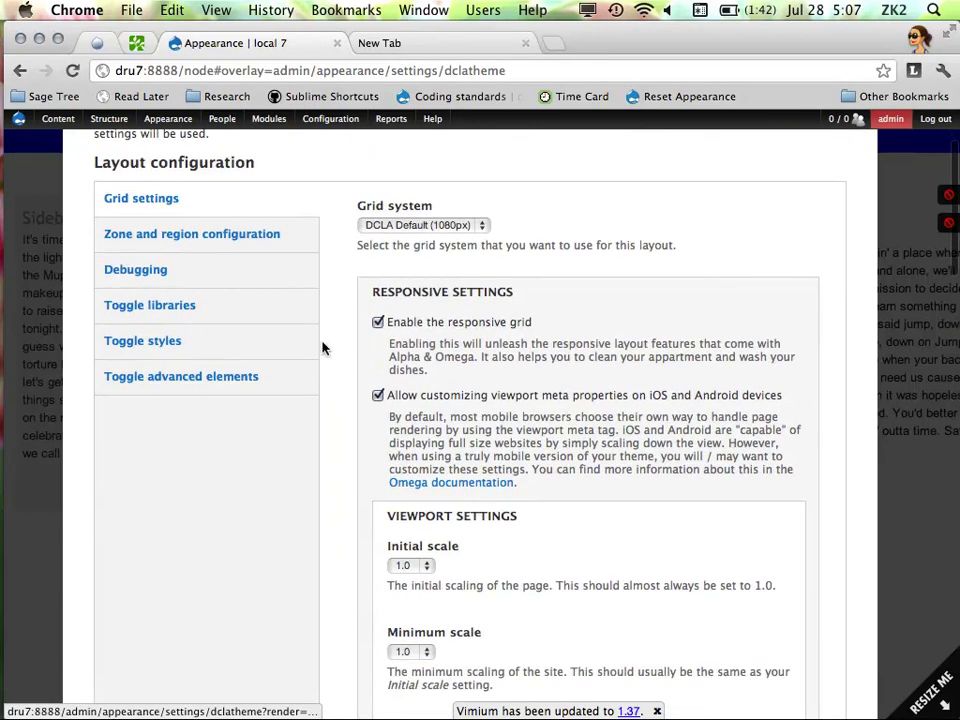
pyautogui.click(285, 234)
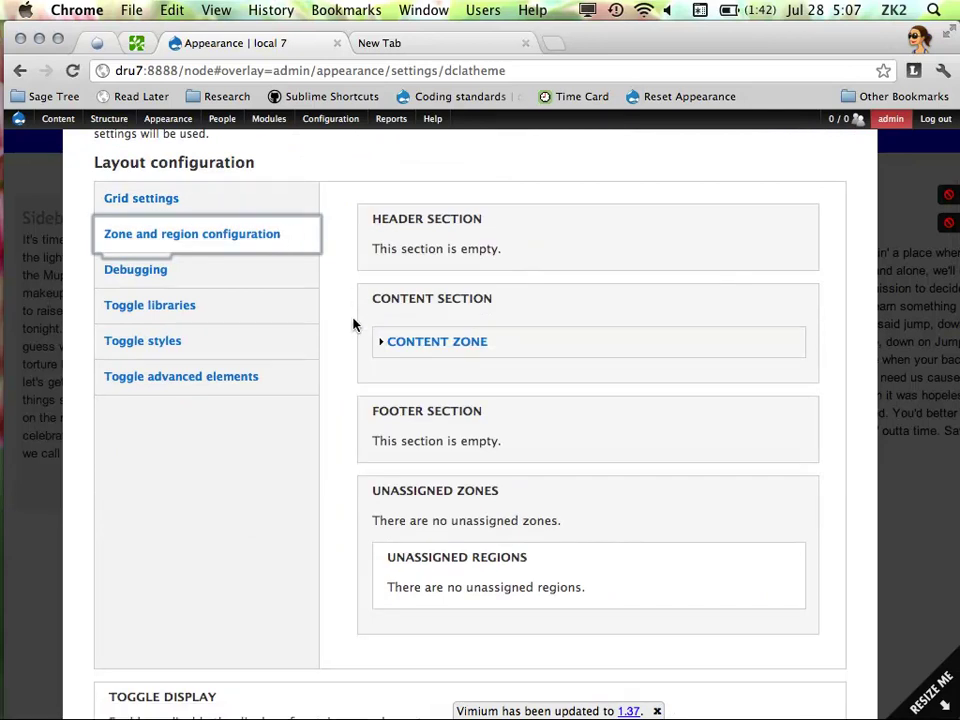
pyautogui.scroll(3, 232, 285)
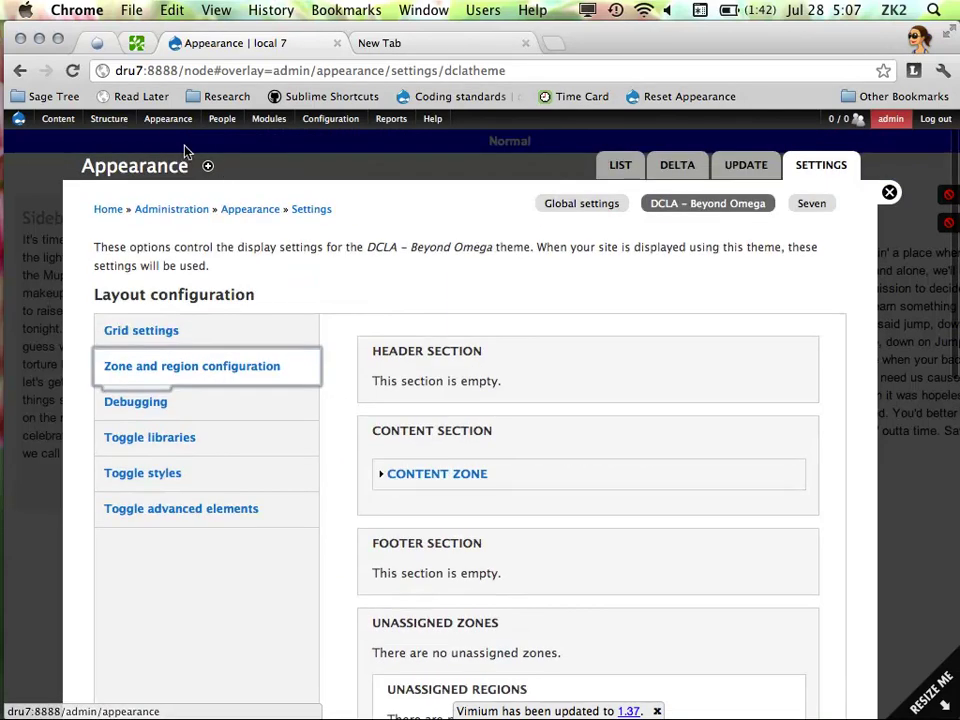
# Check the Grid settings and Debugging tabs, then bring MAMP PRO forward
pyautogui.moveTo(168, 119)
pyautogui.moveTo(229, 209)
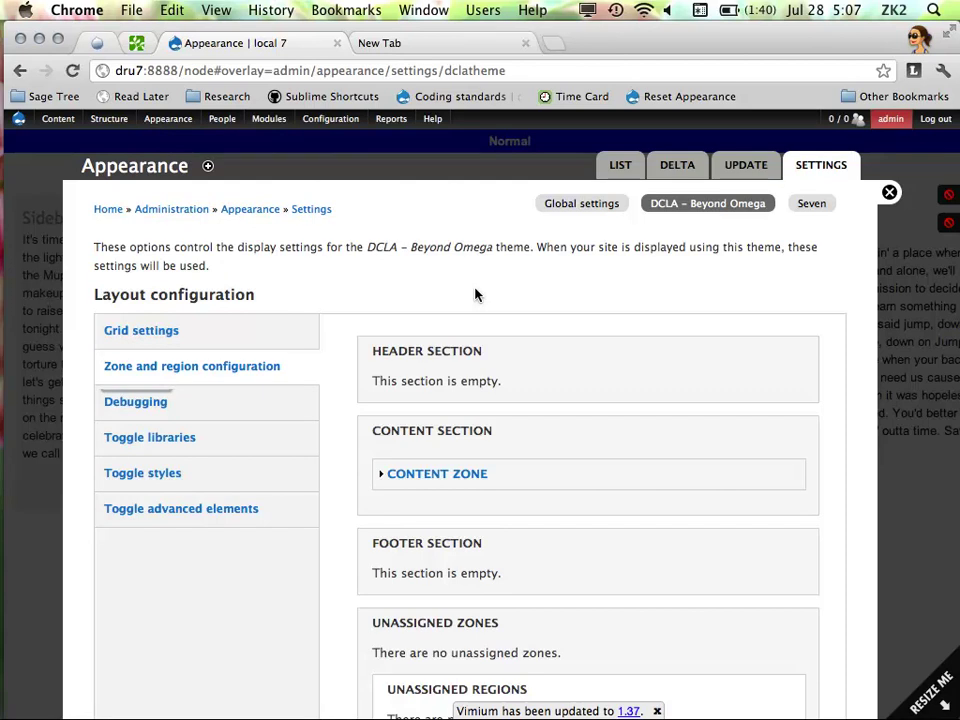
pyautogui.scroll(-3, 420, 340)
pyautogui.scroll(2, 418, 380)
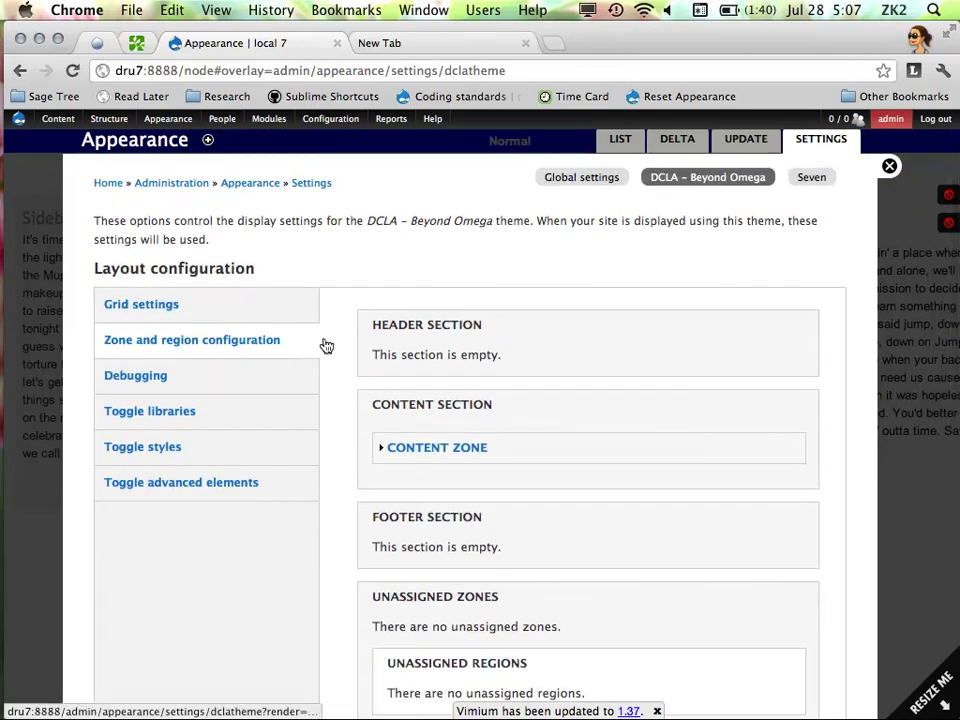
pyautogui.click(200, 314)
pyautogui.scroll(-5, 417, 345)
pyautogui.scroll(6, 388, 386)
pyautogui.click(225, 404)
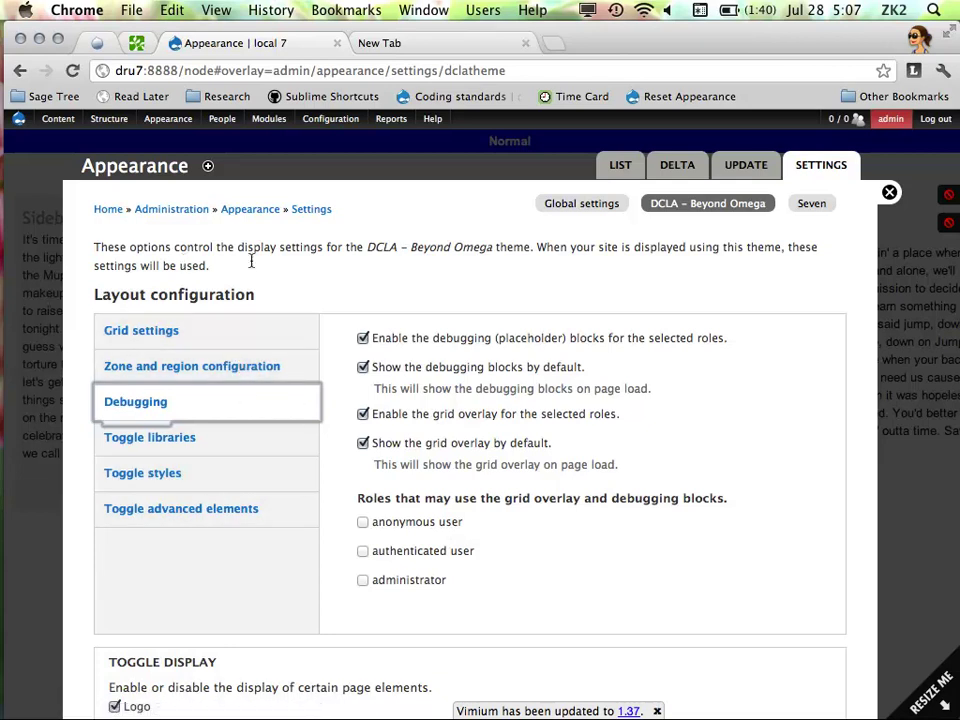
pyautogui.click(4, 258)
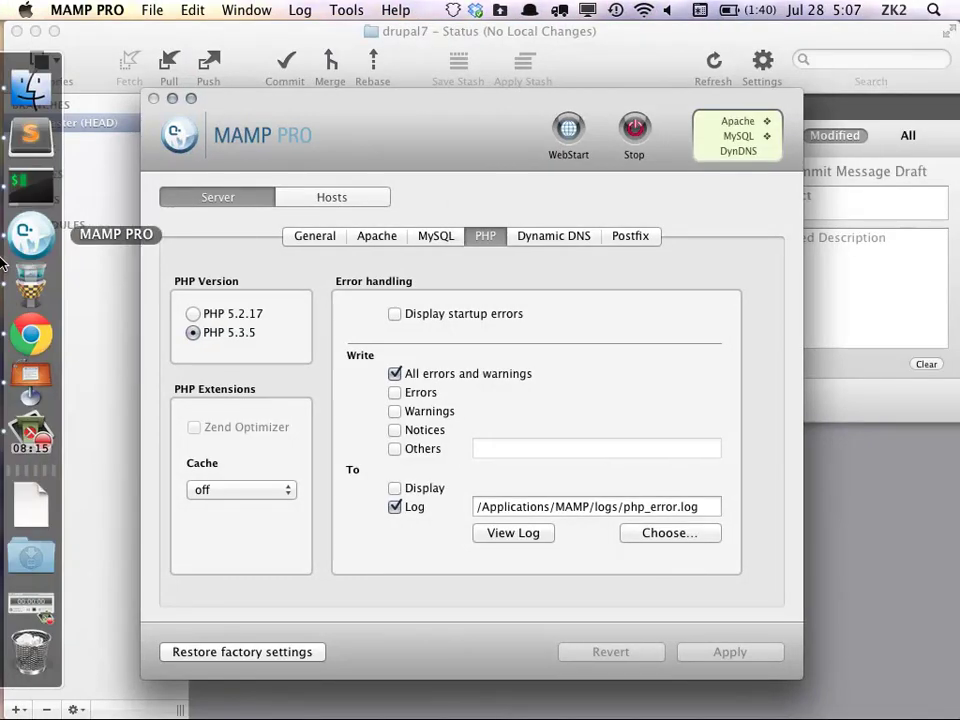
# Bring iTerm forward to see the mytheme success message, then switch to Sublime Text 2
pyautogui.click(34, 188)
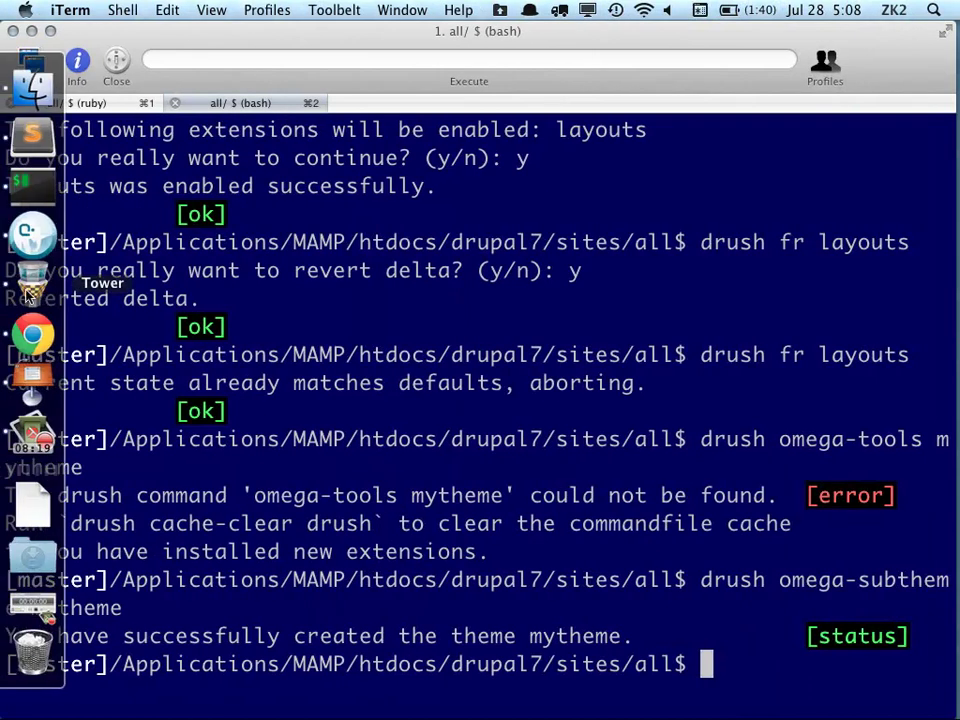
pyautogui.click(31, 148)
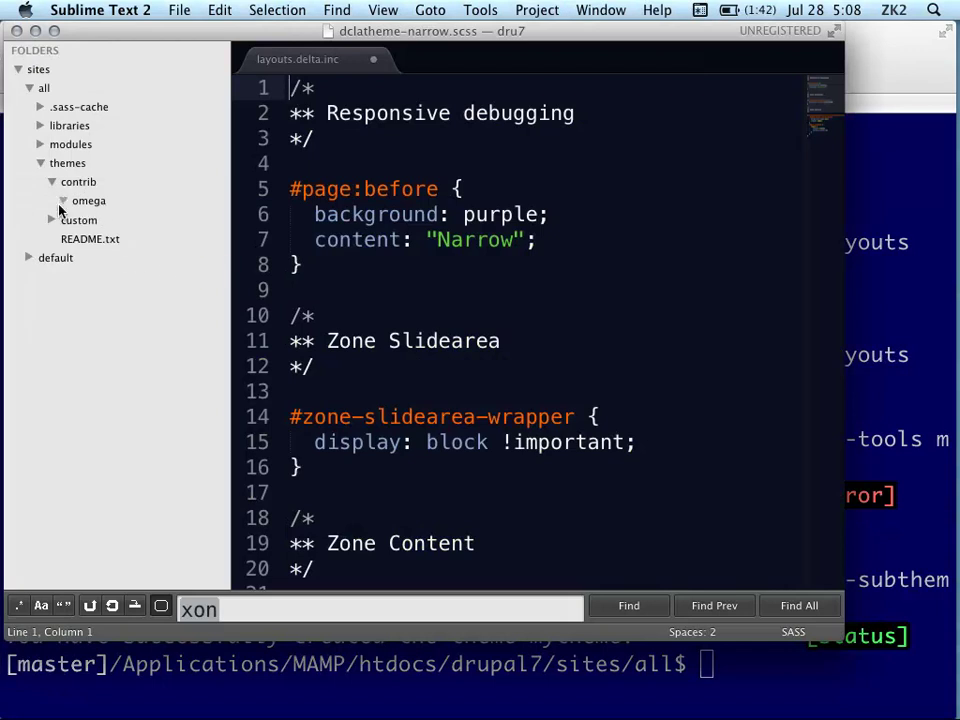
# Expand themes/custom/mytheme in the Sublime sidebar and open mytheme.info
pyautogui.click(62, 201)
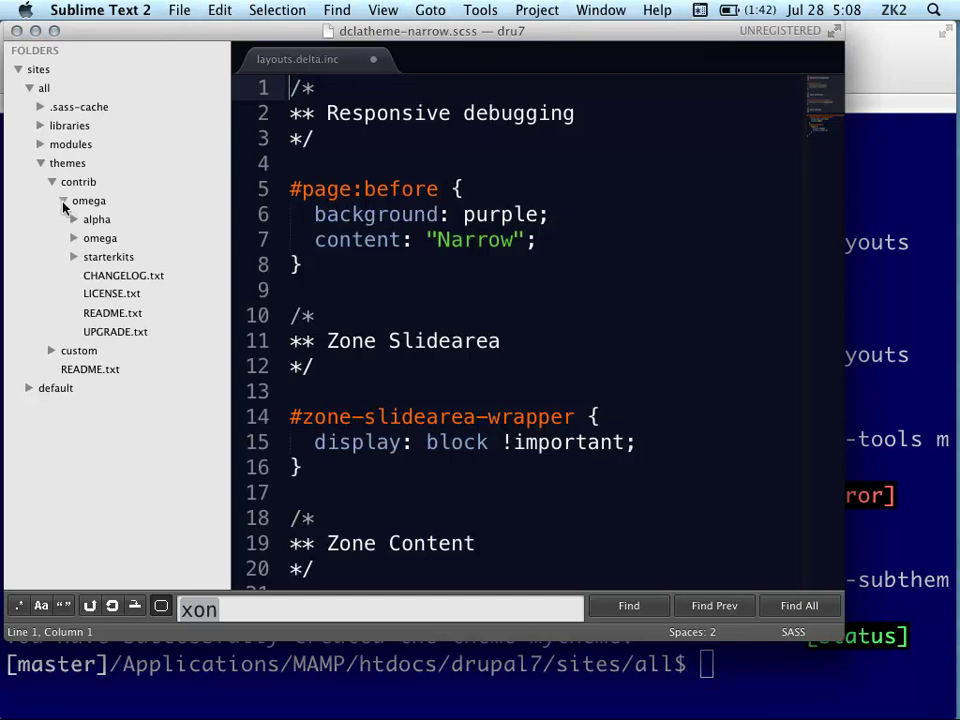
pyautogui.click(62, 201)
pyautogui.click(51, 219)
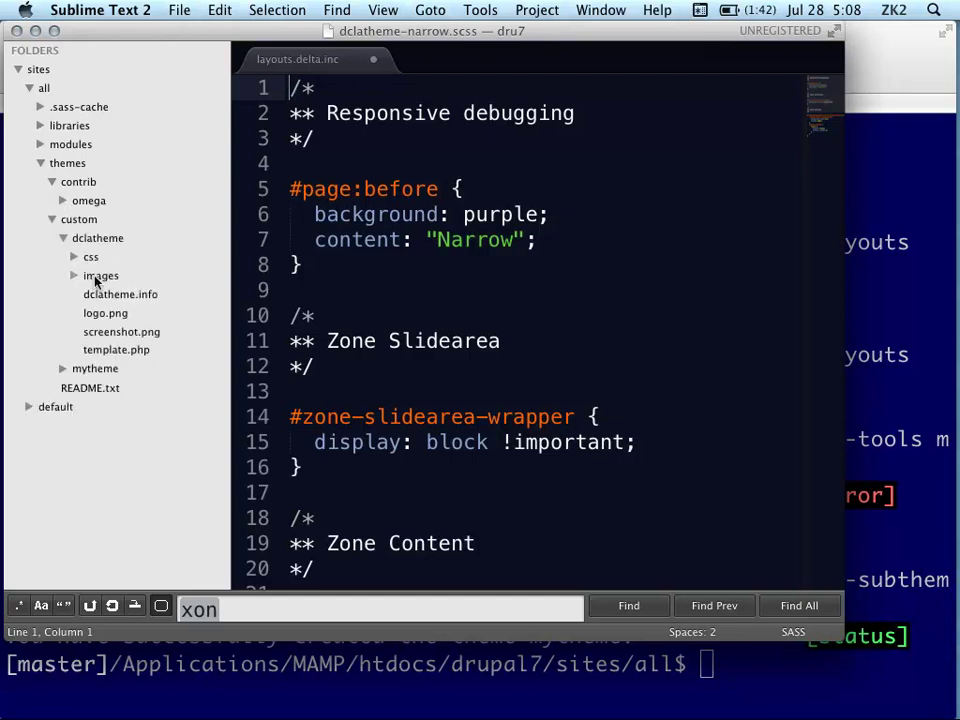
pyautogui.click(63, 238)
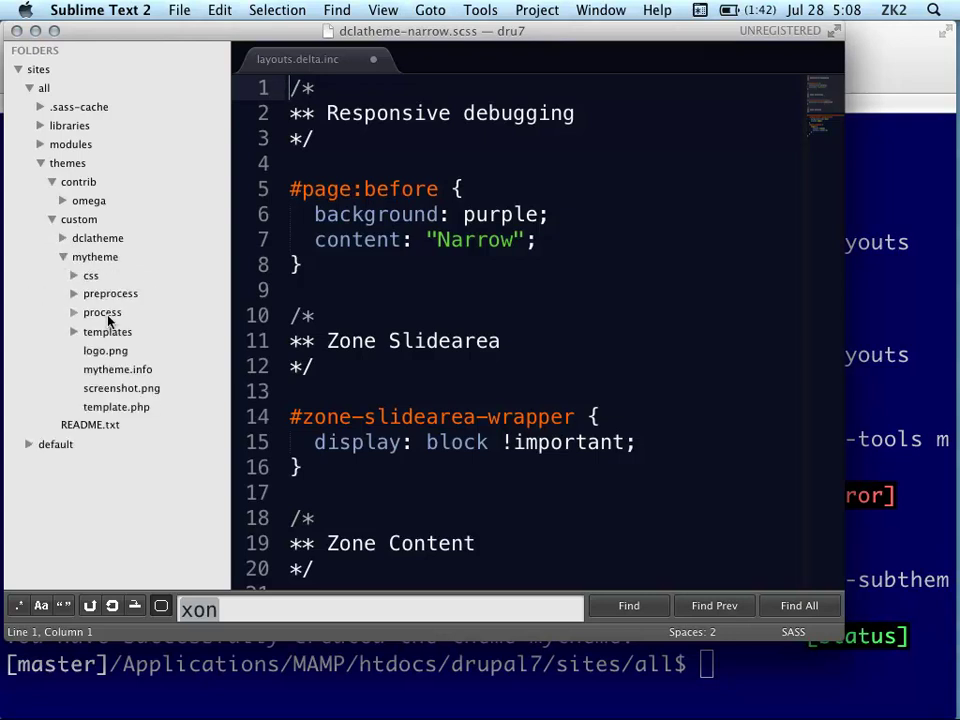
pyautogui.click(131, 370)
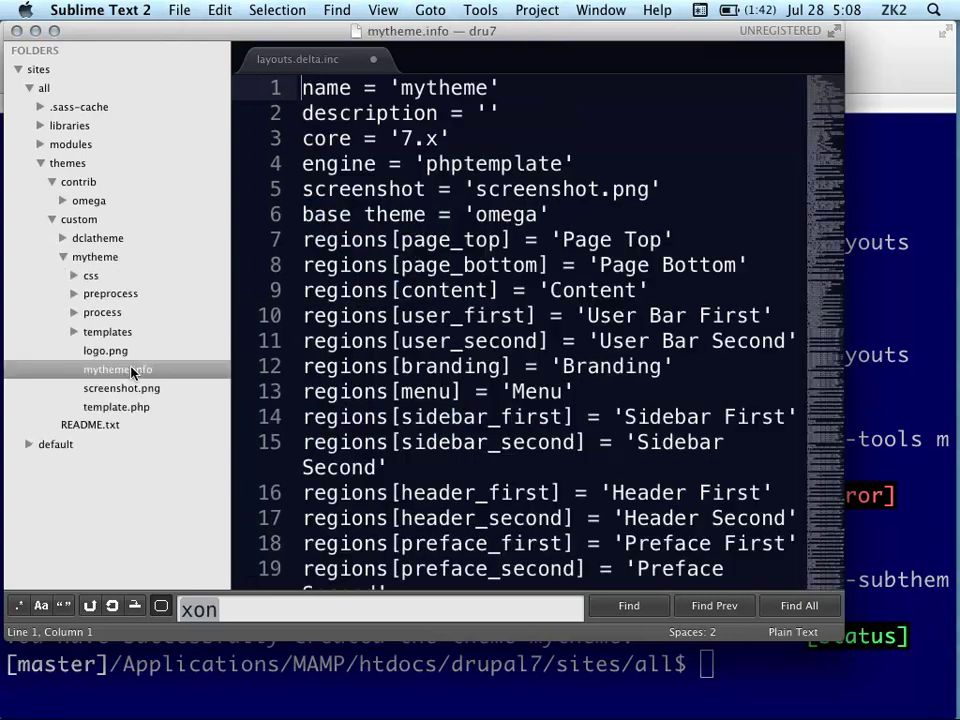
# Change alpha_debug_grid_toggle on line 76 of mytheme.info from 1 to 0
pyautogui.scroll(-3, 497, 315)
pyautogui.scroll(3, 543, 334)
pyautogui.scroll(1, 543, 334)
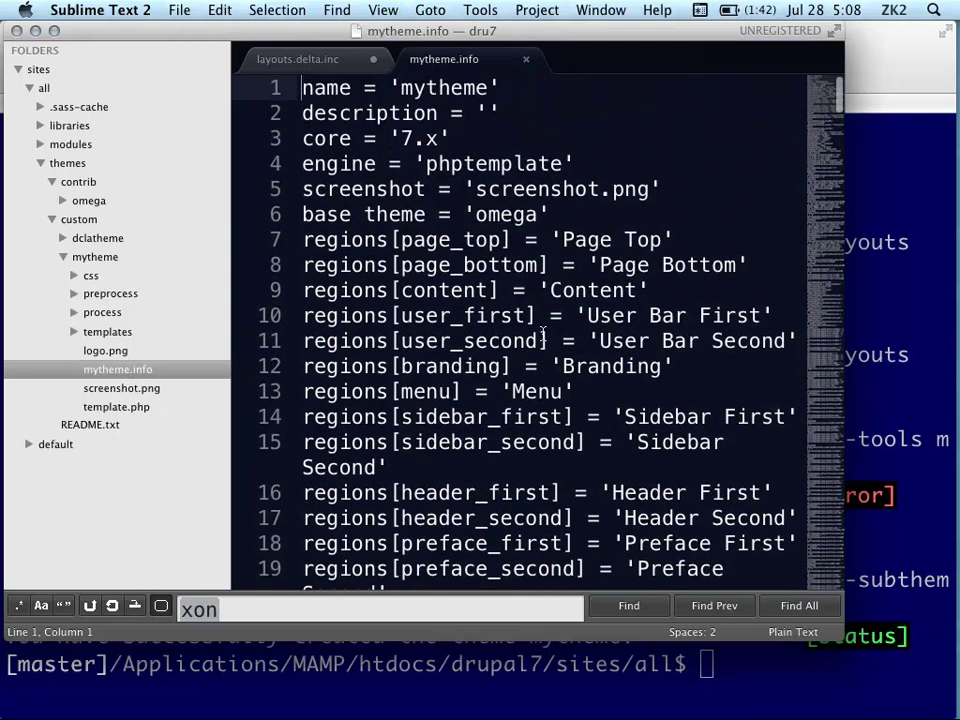
pyautogui.scroll(-10, 543, 334)
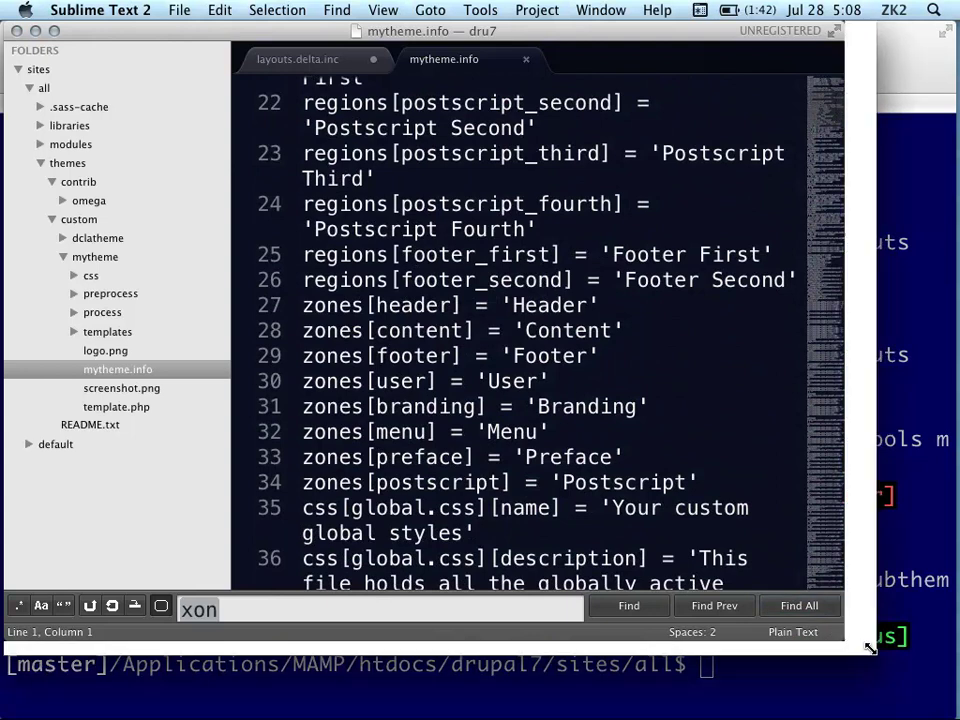
pyautogui.scroll(-15, 638, 430)
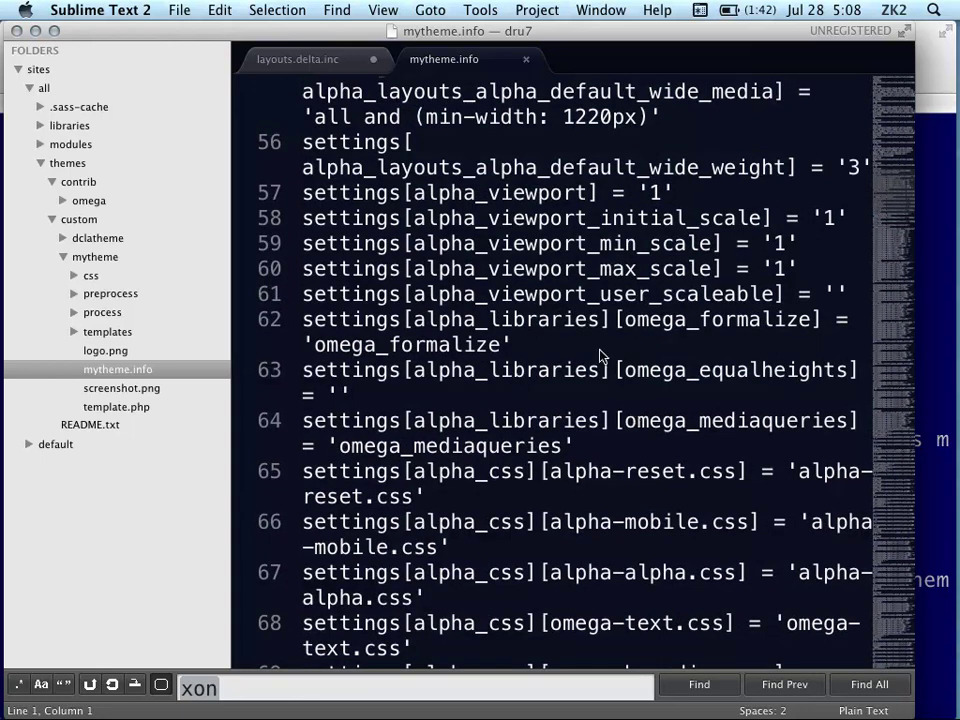
pyautogui.scroll(-8, 600, 355)
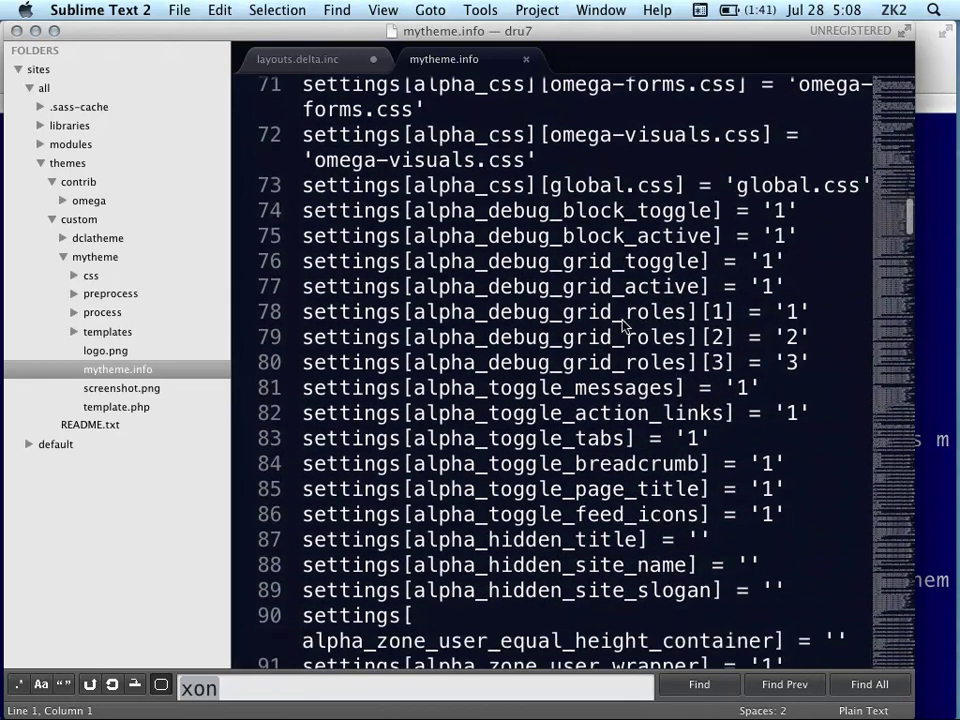
pyautogui.click(773, 262)
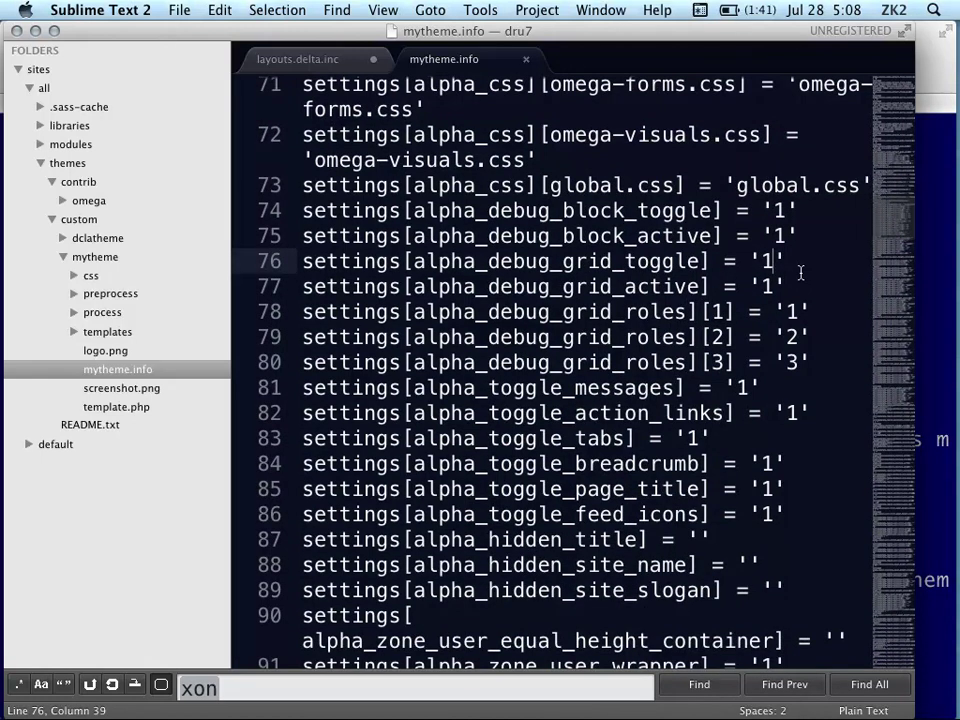
pyautogui.press('BackSpace')
pyautogui.write('0')
pyautogui.scroll(-3, 803, 374)
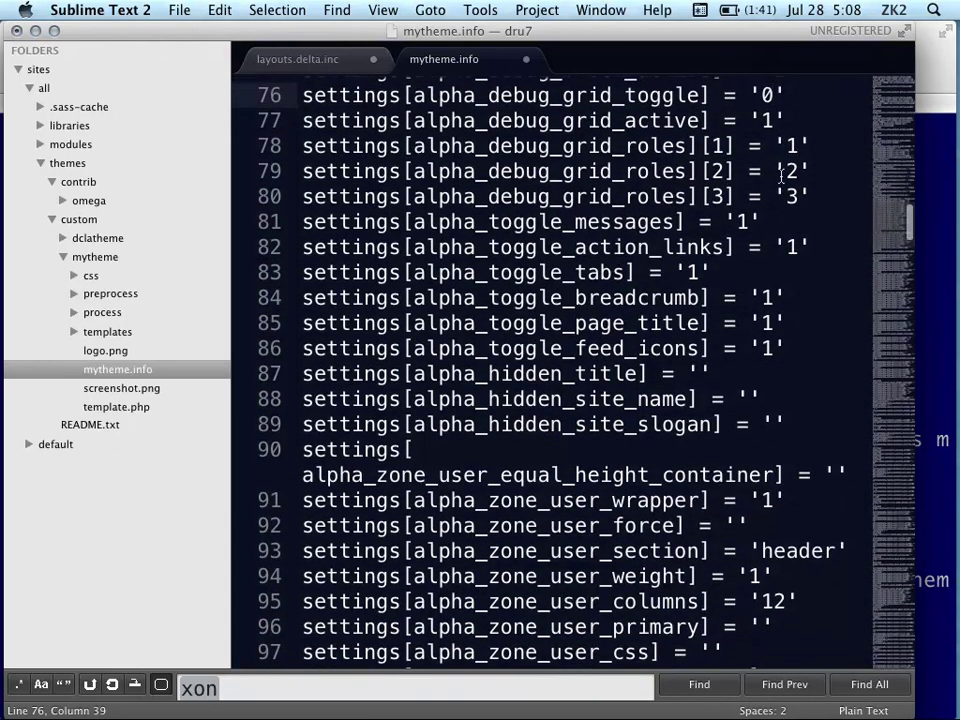
pyautogui.scroll(-5, 776, 360)
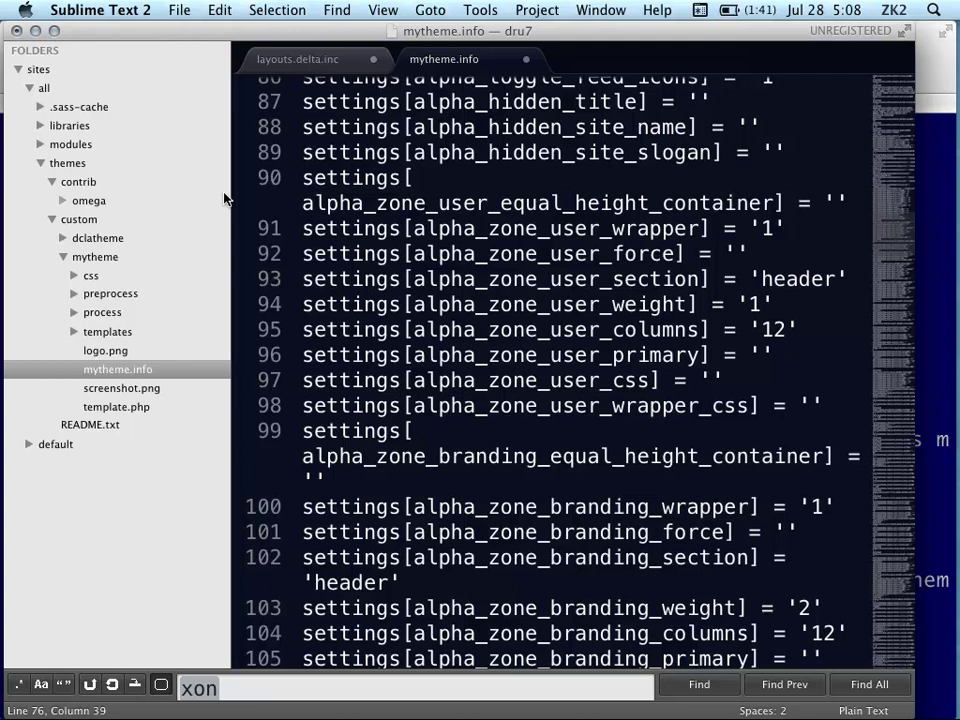
pyautogui.moveTo(37, 181)
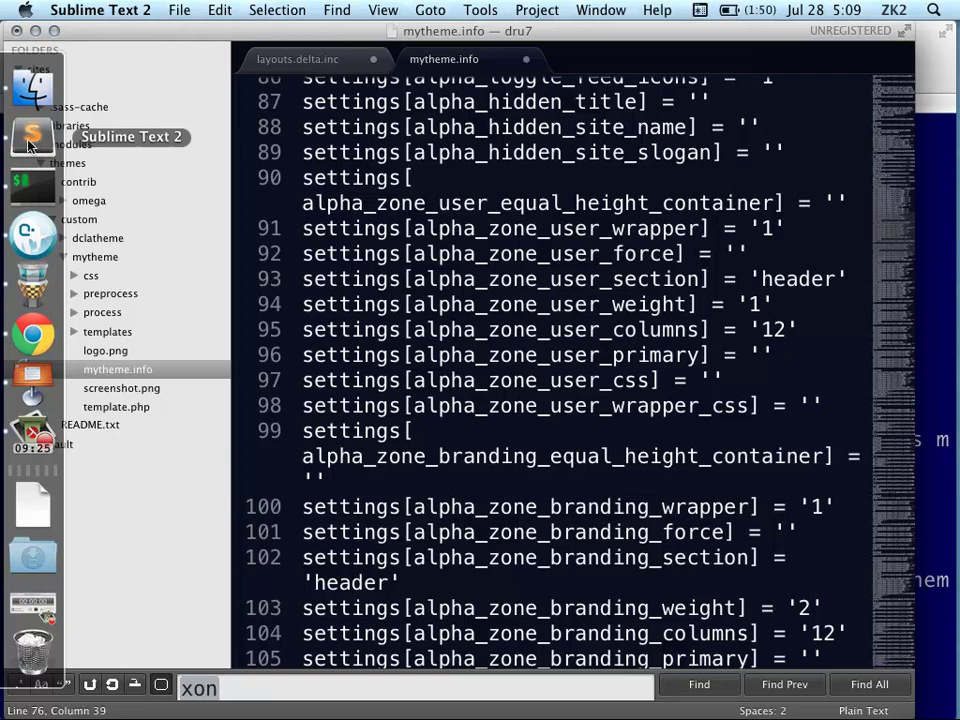
# Return to Drupal, view the DCLA Default (1080px) grid settings, and close the settings overlay
pyautogui.click(33, 333)
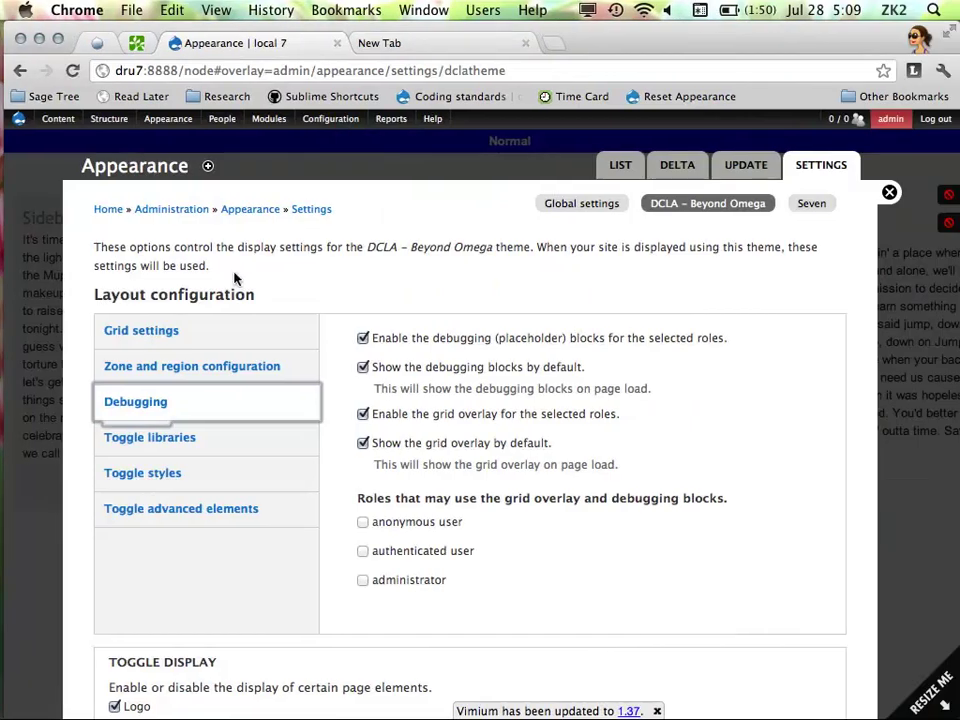
pyautogui.scroll(-12, 455, 370)
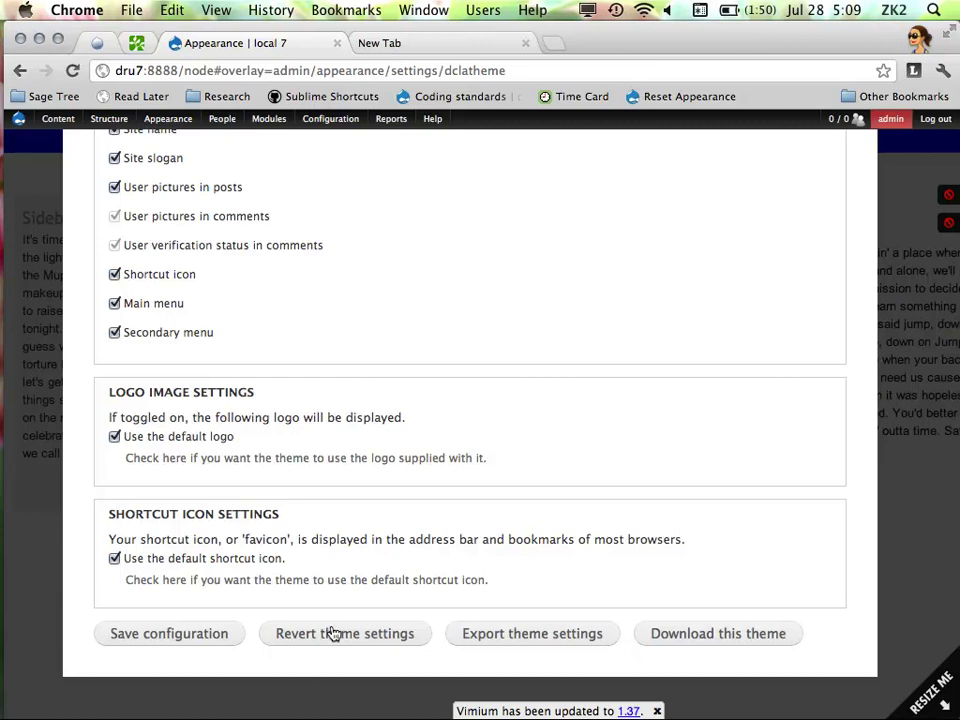
pyautogui.scroll(15, 311, 343)
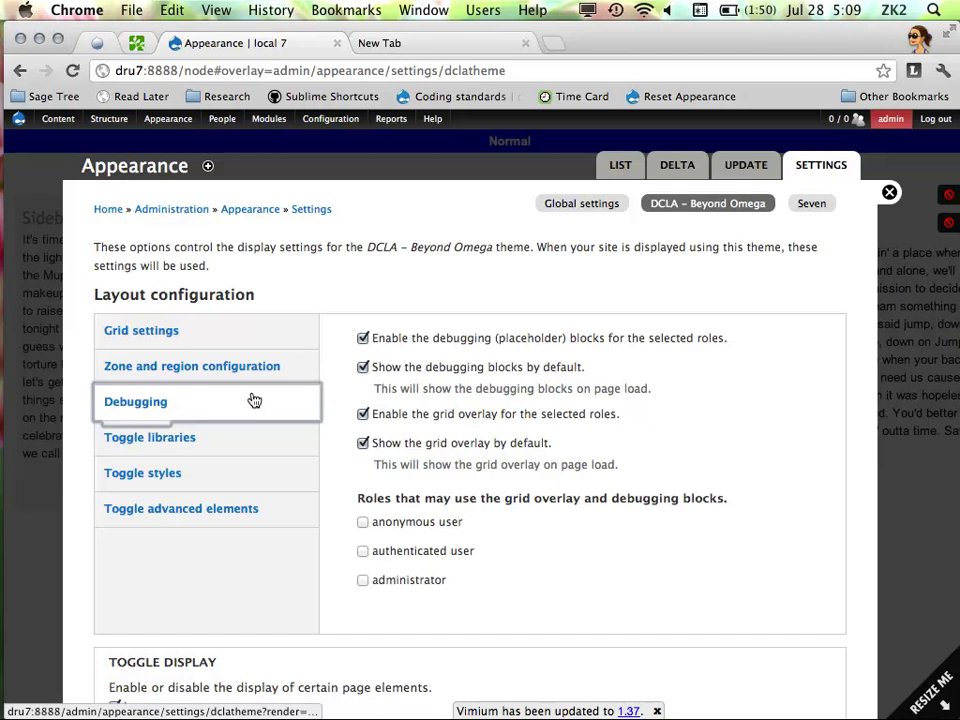
pyautogui.click(214, 332)
pyautogui.moveTo(3, 342)
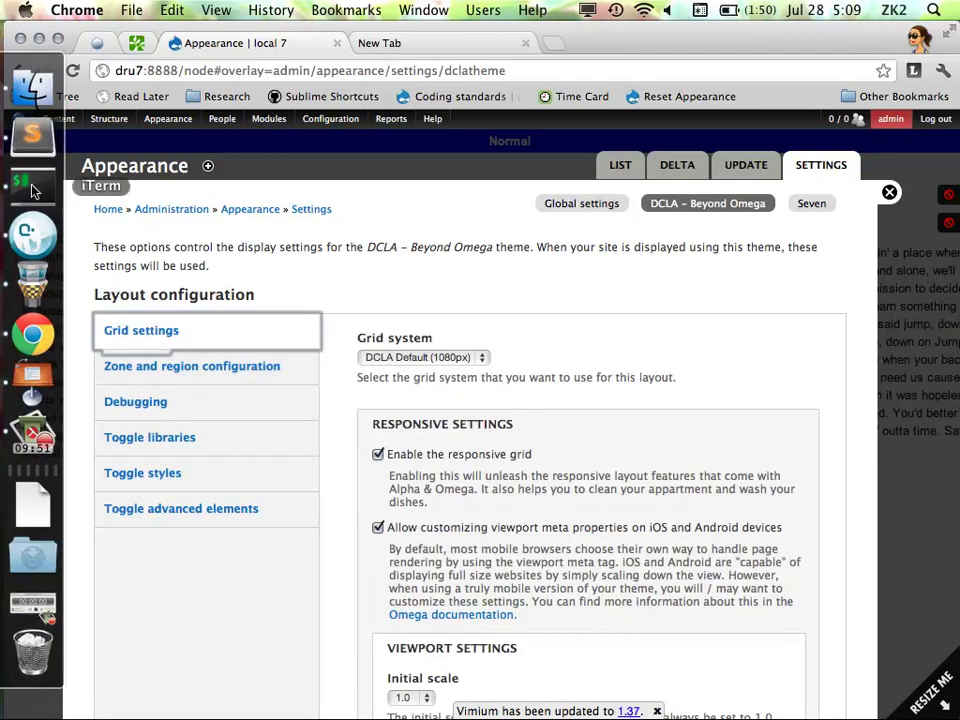
pyautogui.click(889, 192)
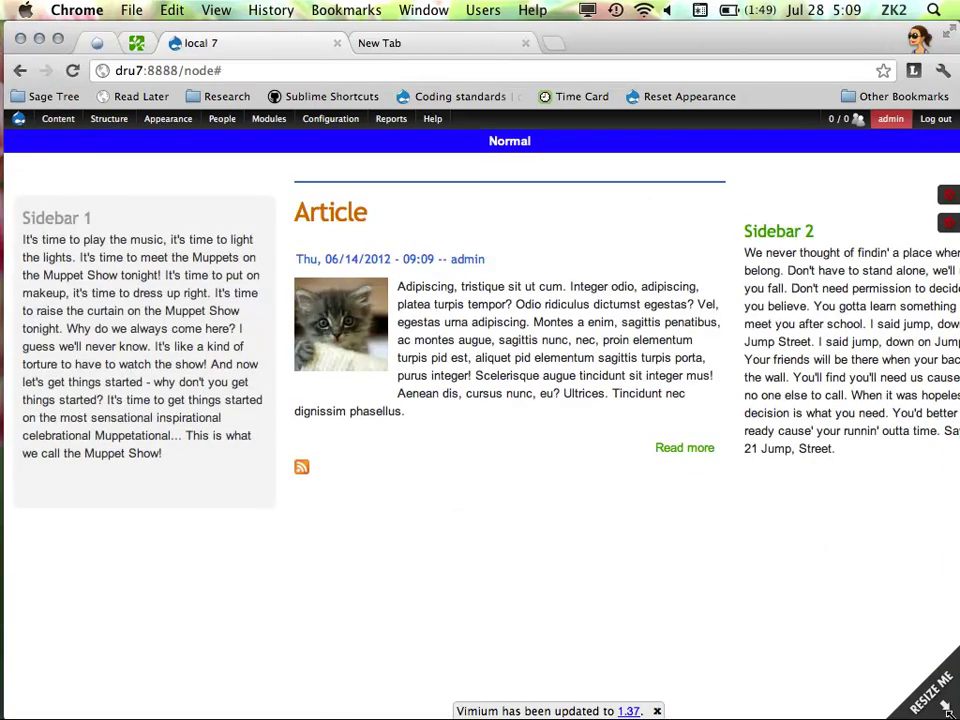
# Narrow the Chrome window, minimize it, then widen it back to full width
pyautogui.moveTo(945, 705); pyautogui.dragTo(713, 707)
pyautogui.press('cmd+m')
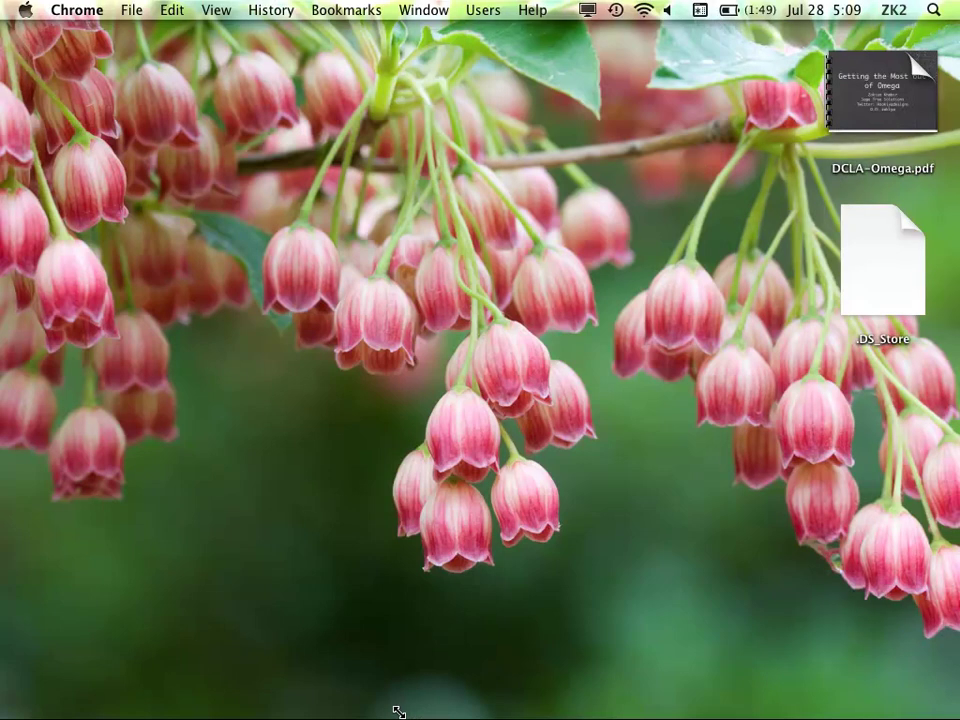
pyautogui.moveTo(398, 712); pyautogui.dragTo(950, 686)
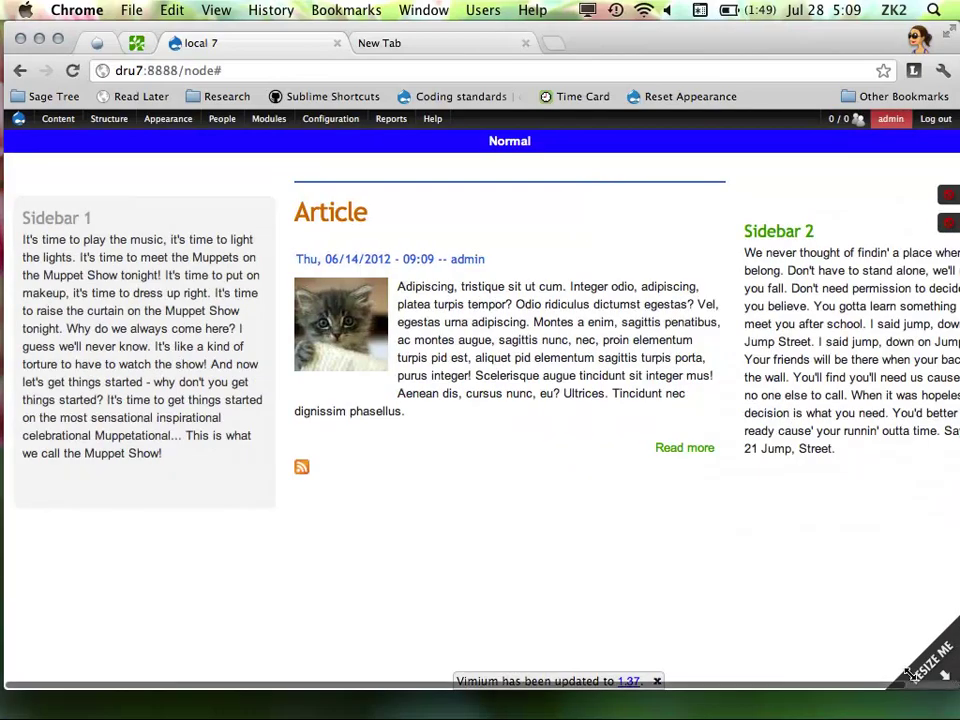
# Switch to iTerm, then to Sublime Text 2 with mytheme.info
pyautogui.moveTo(3, 300)
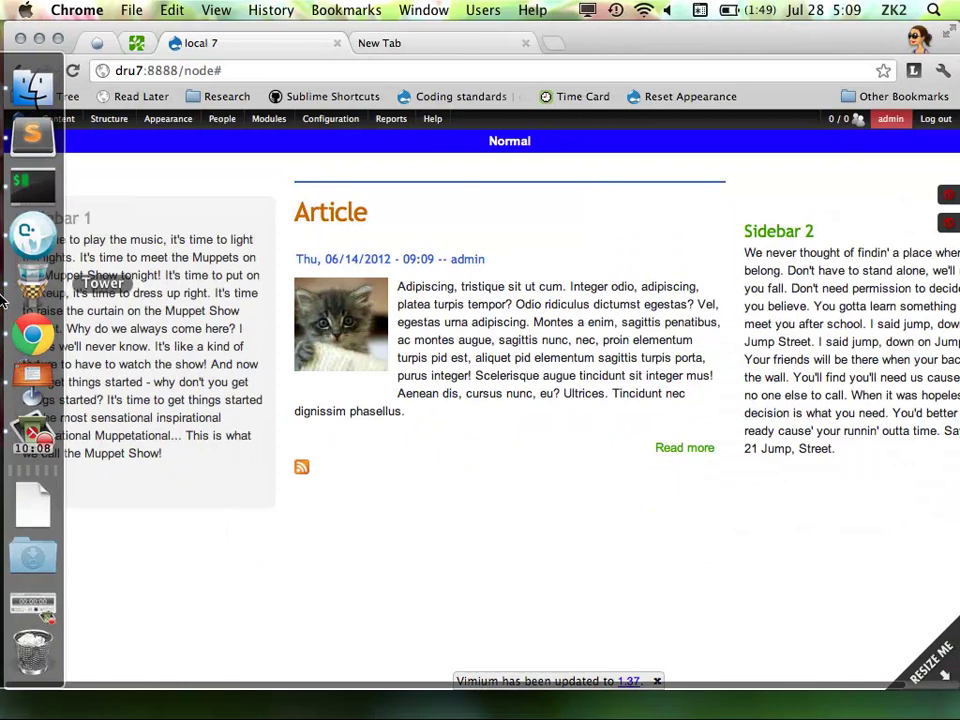
pyautogui.click(28, 182)
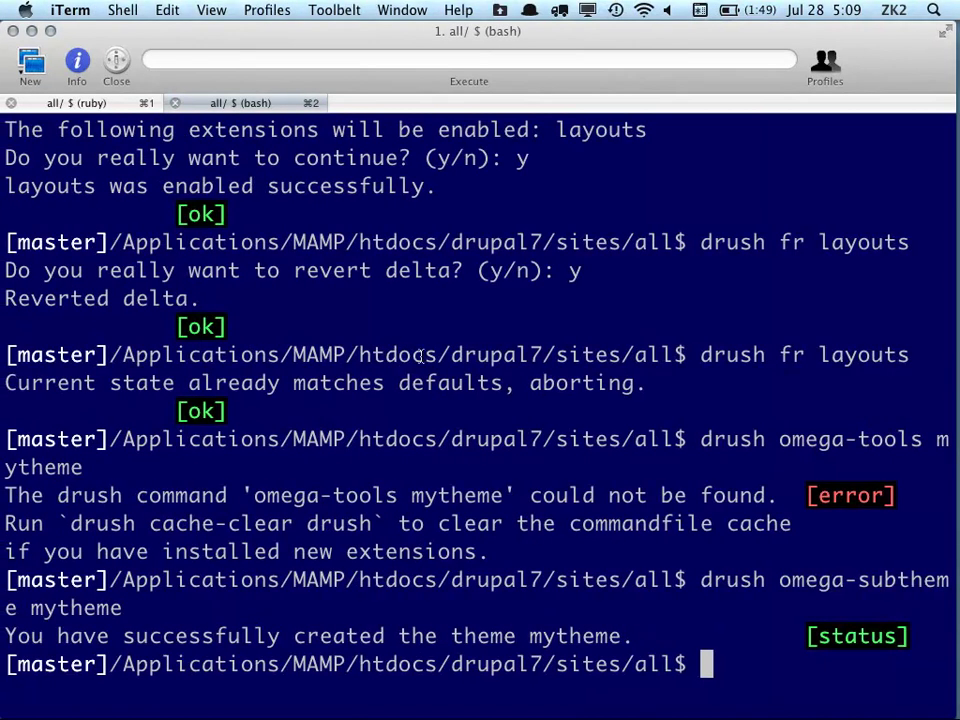
pyautogui.moveTo(10, 335)
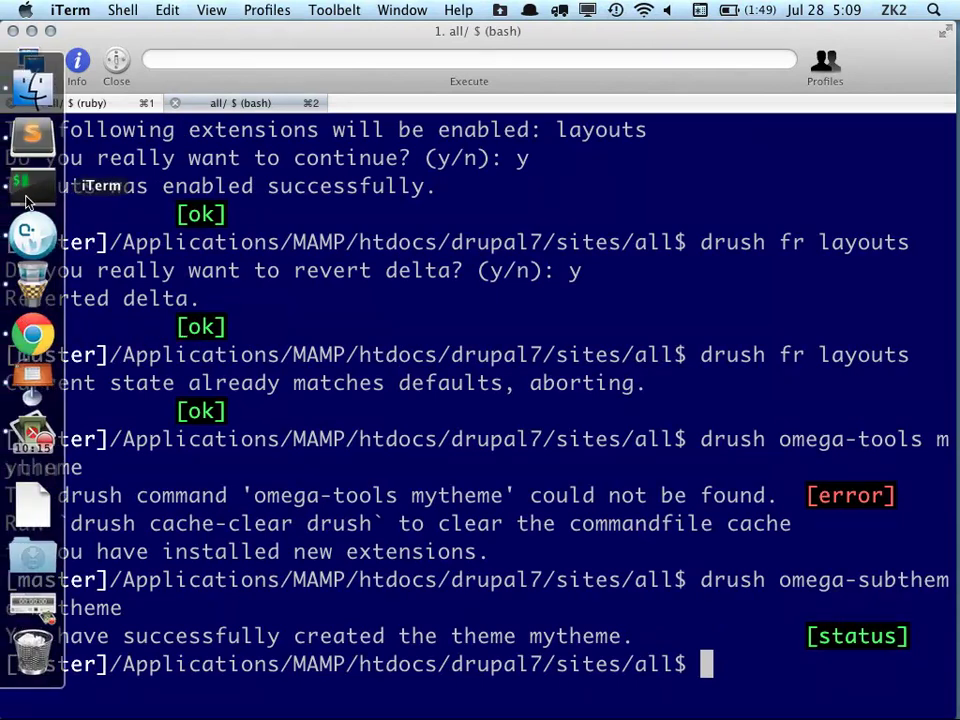
pyautogui.click(34, 140)
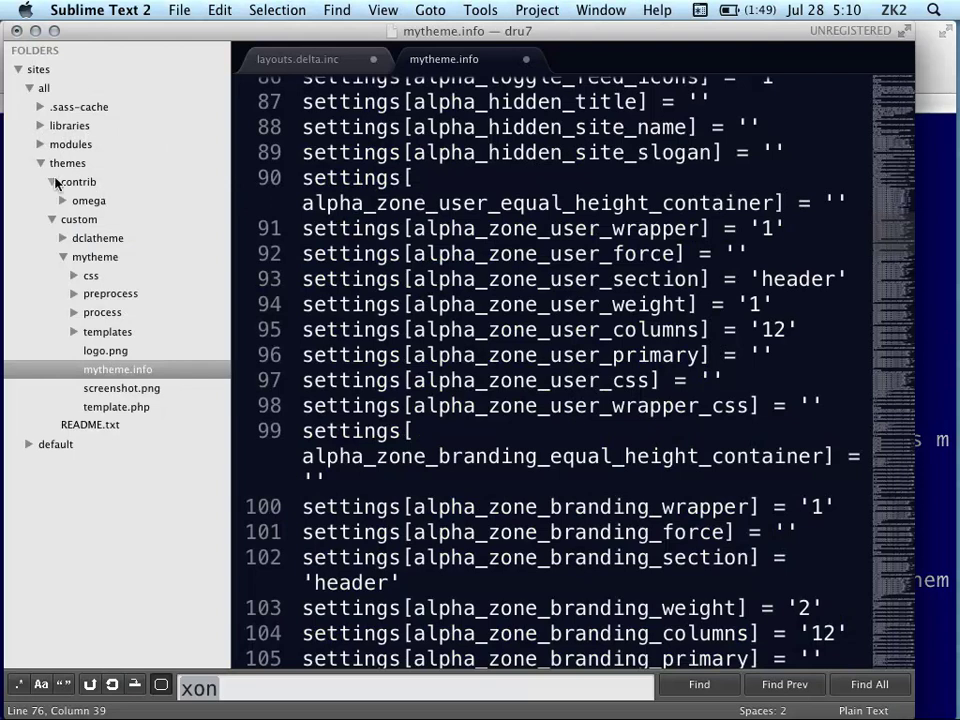
# Expand custom > dclatheme, collapse mytheme, grid and sass, and open dclatheme.info
pyautogui.click(51, 220)
pyautogui.click(51, 219)
pyautogui.click(63, 240)
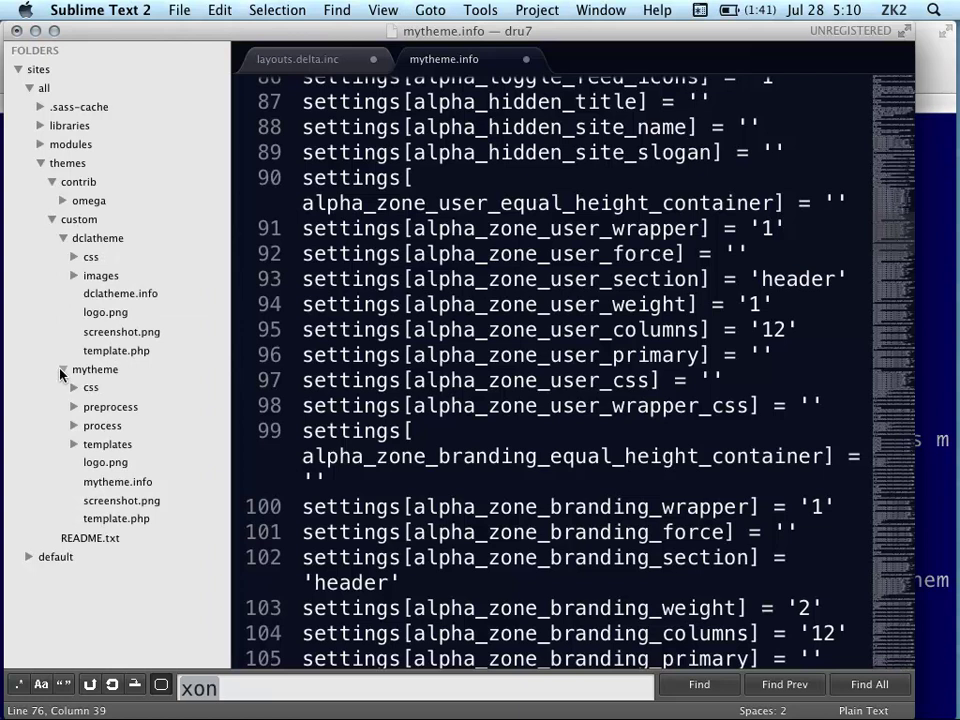
pyautogui.click(63, 370)
pyautogui.click(75, 259)
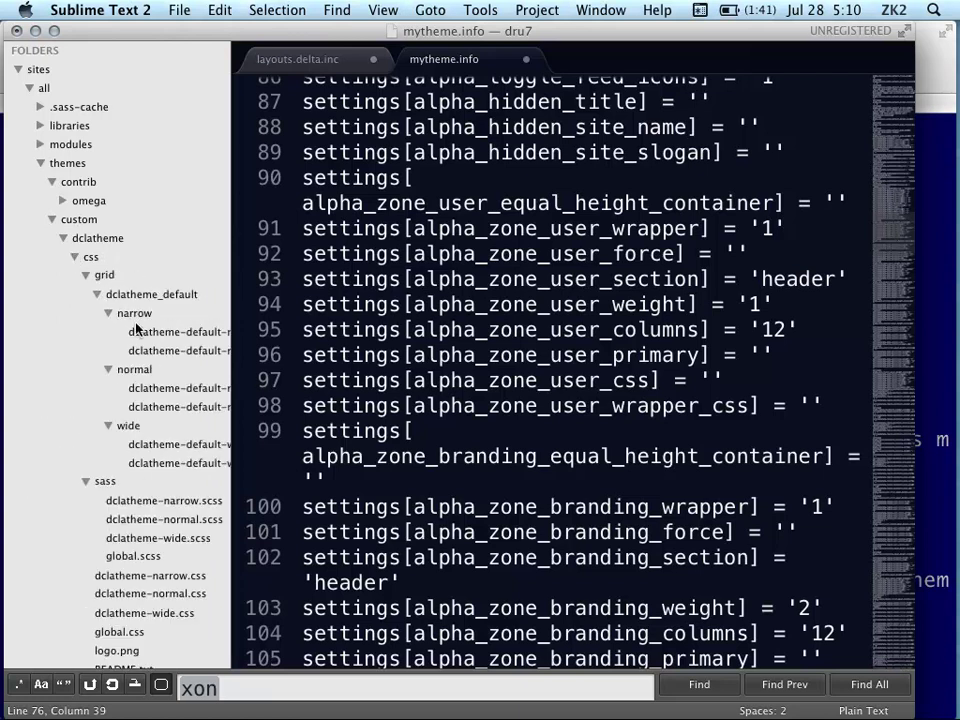
pyautogui.click(85, 276)
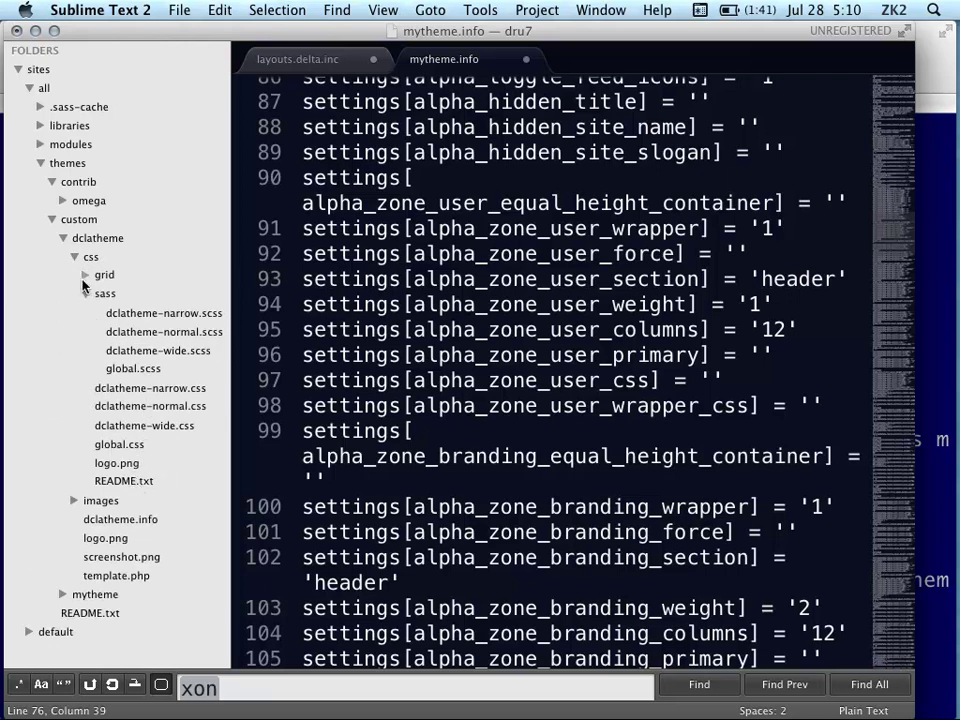
pyautogui.click(85, 294)
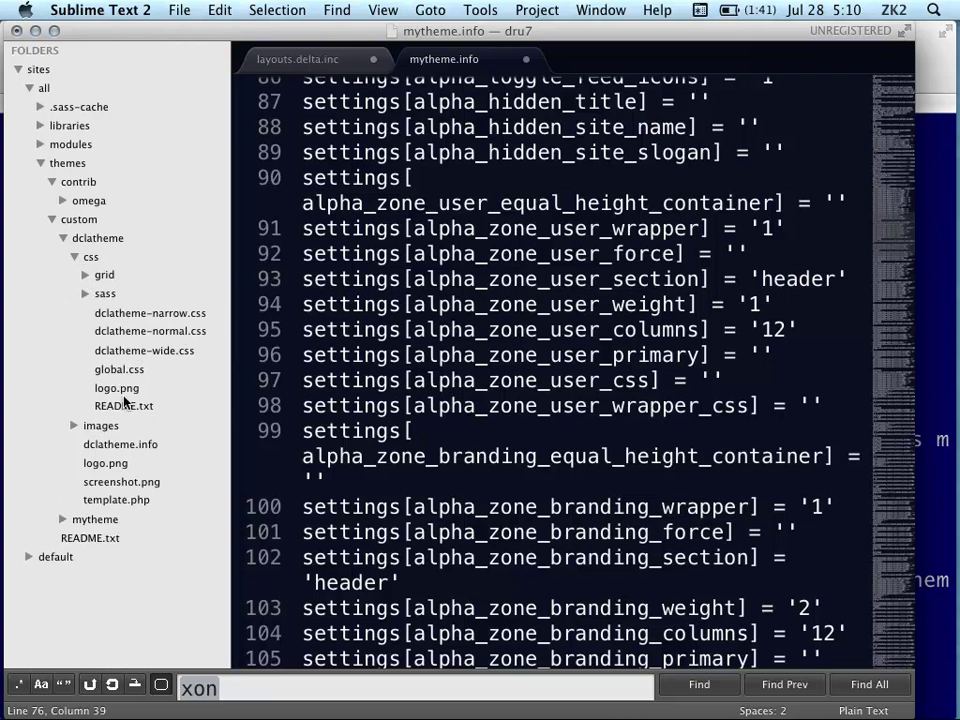
pyautogui.click(120, 445)
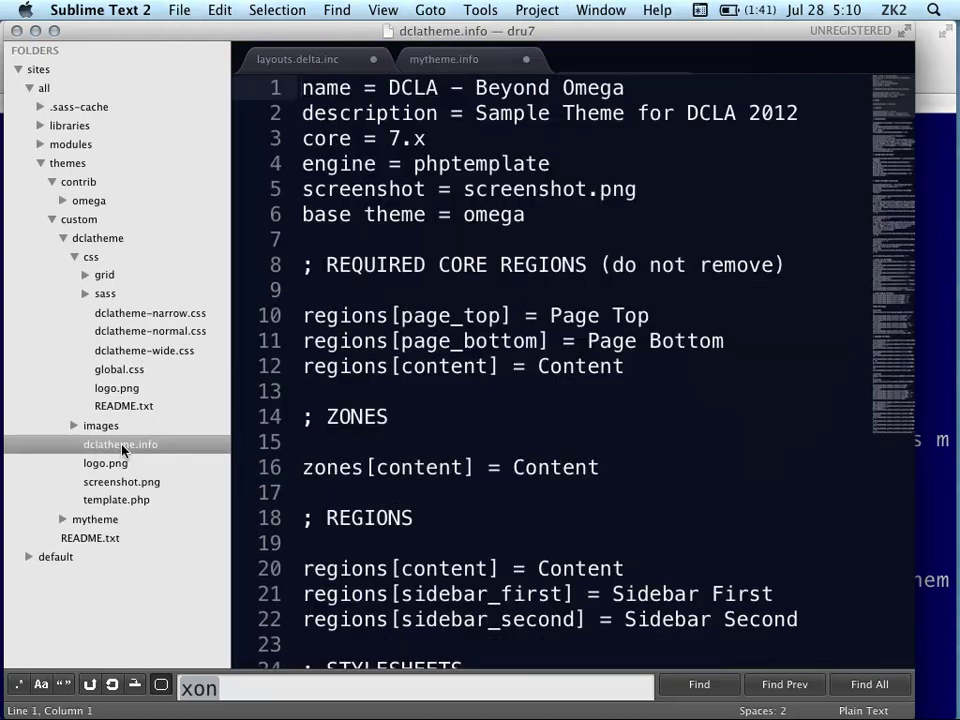
# Change alpha_responsive on line 46 of dclatheme.info from 1 to 0 and save
pyautogui.scroll(-2, 615, 362)
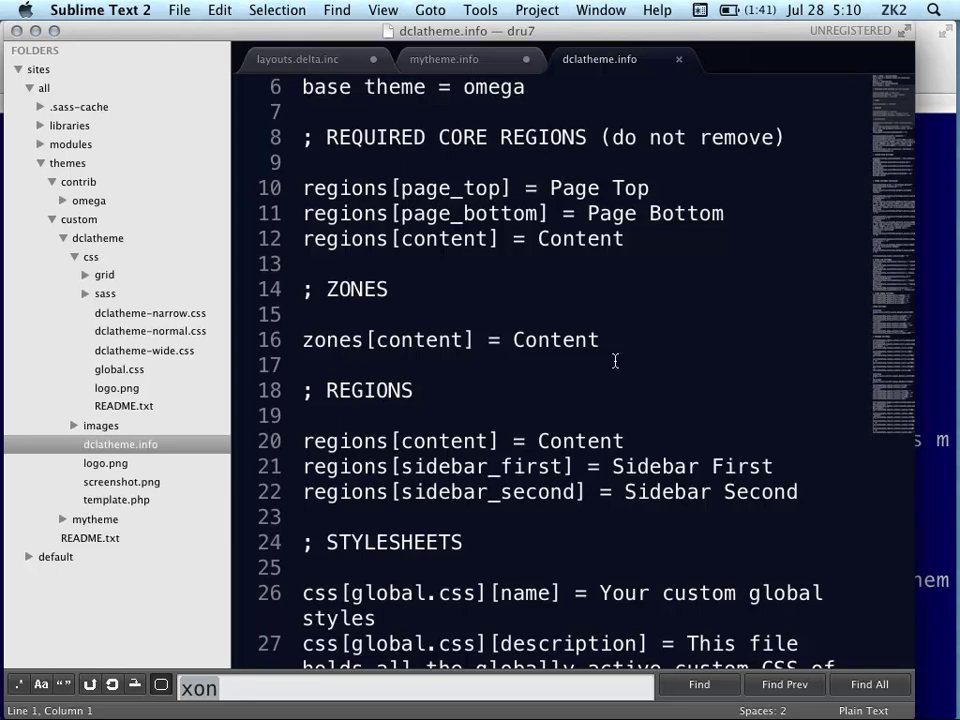
pyautogui.scroll(-6, 604, 300)
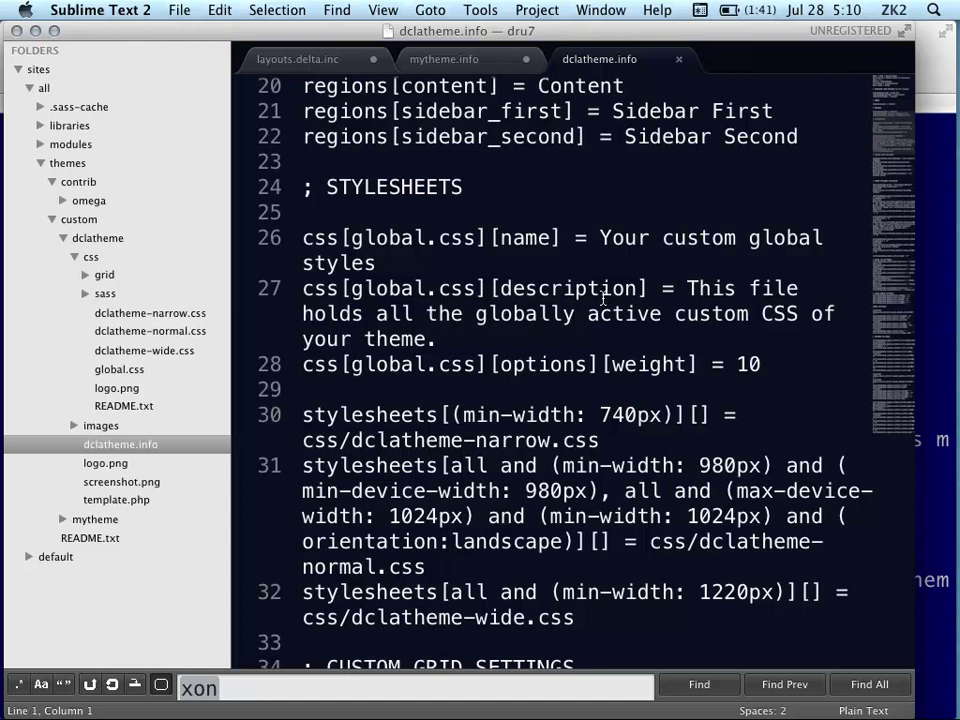
pyautogui.scroll(-8, 609, 334)
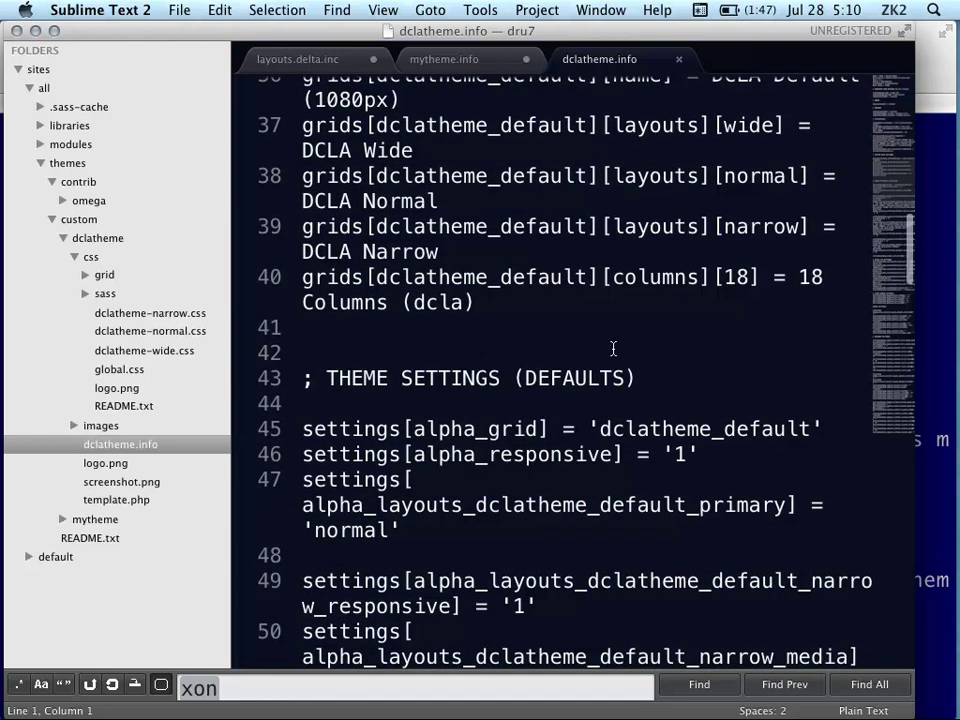
pyautogui.scroll(-4, 595, 377)
pyautogui.scroll(5, 600, 343)
pyautogui.scroll(-1, 593, 375)
pyautogui.click(684, 430)
pyautogui.press('BackSpace')
pyautogui.write('0')
pyautogui.press('super+s')
# Dismiss the Sublime license prompt and bring up Tower's drupal7 repository status
pyautogui.press('super+Tab')
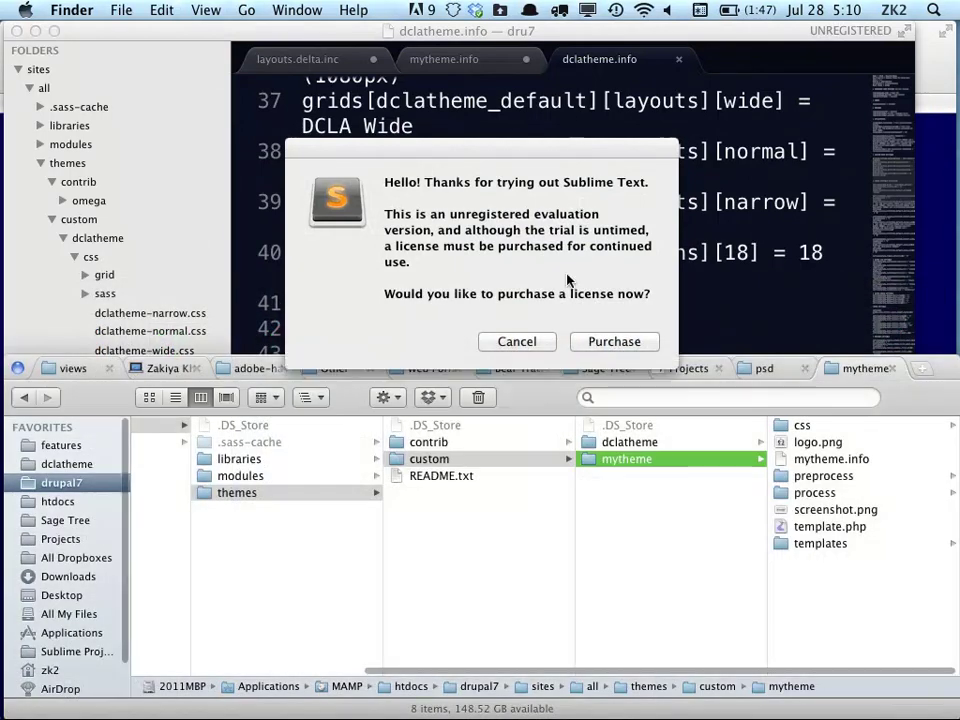
pyautogui.click(525, 342)
pyautogui.moveTo(30, 175)
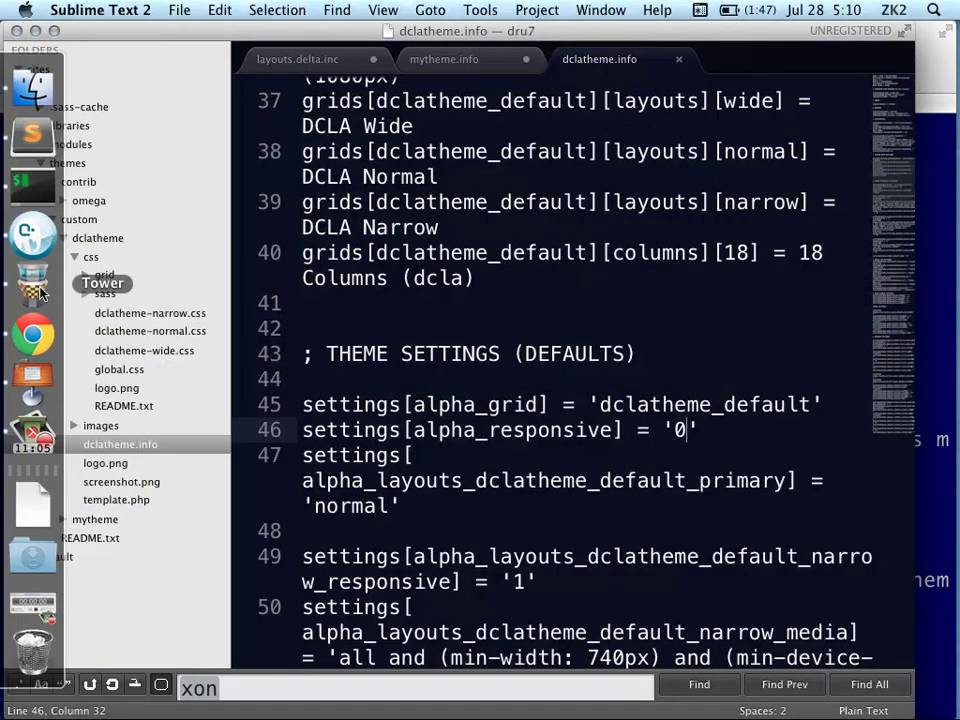
pyautogui.click(33, 285)
# Back in Chrome, choose Flush all caches from the admin menu's home icon
pyautogui.moveTo(2, 295)
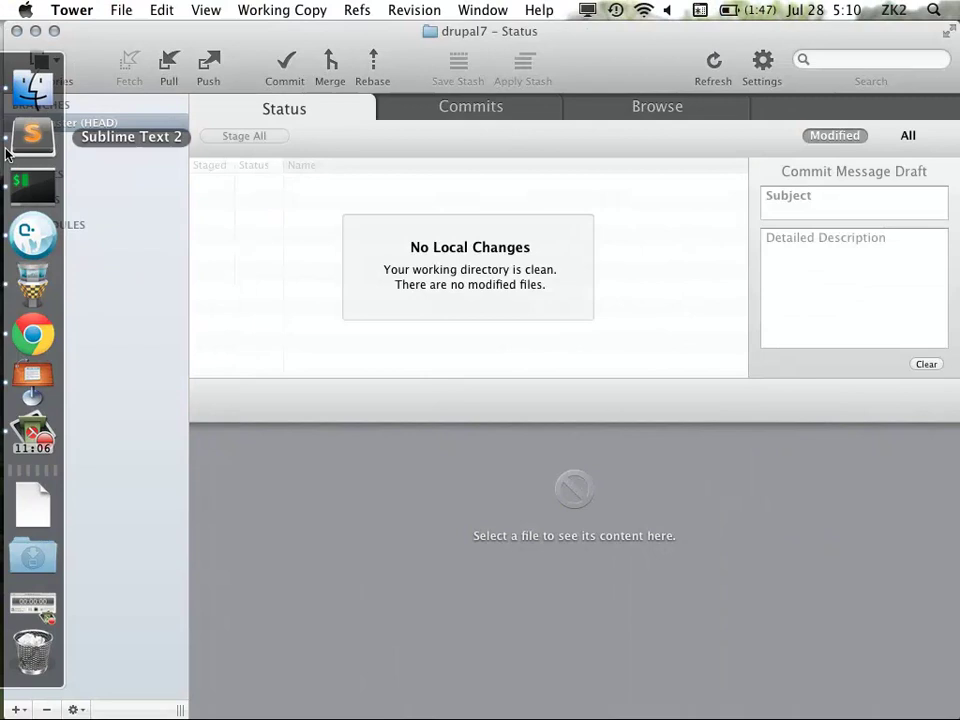
pyautogui.click(33, 335)
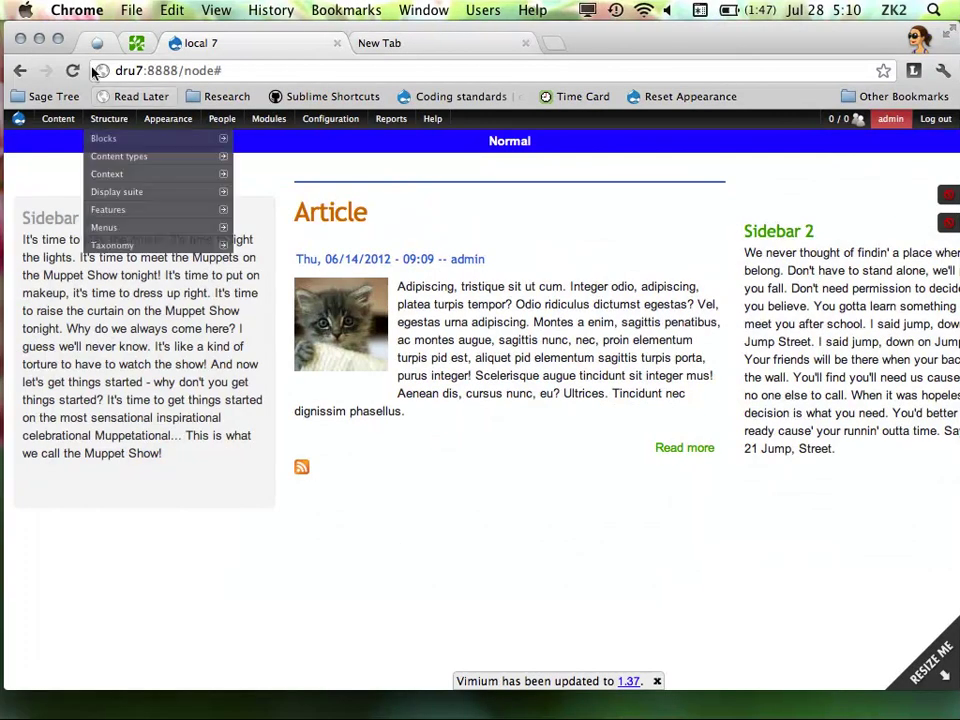
pyautogui.moveTo(19, 121)
pyautogui.click(48, 158)
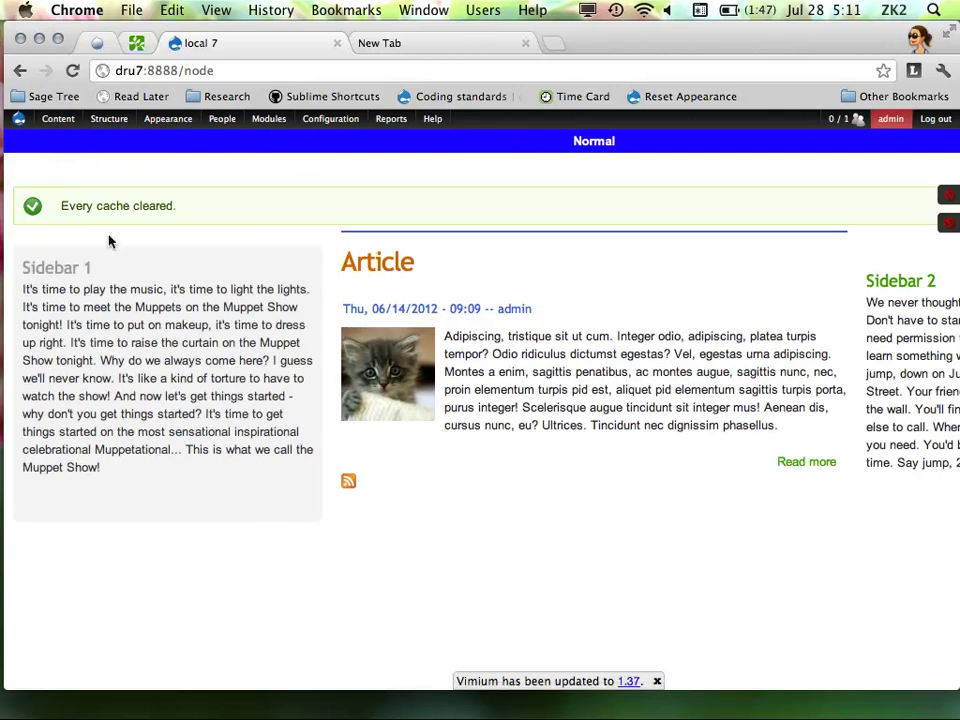
pyautogui.moveTo(955, 690)
pyautogui.mouseDown()
pyautogui.moveTo(501, 670)
pyautogui.moveTo(955, 675)
pyautogui.mouseUp()
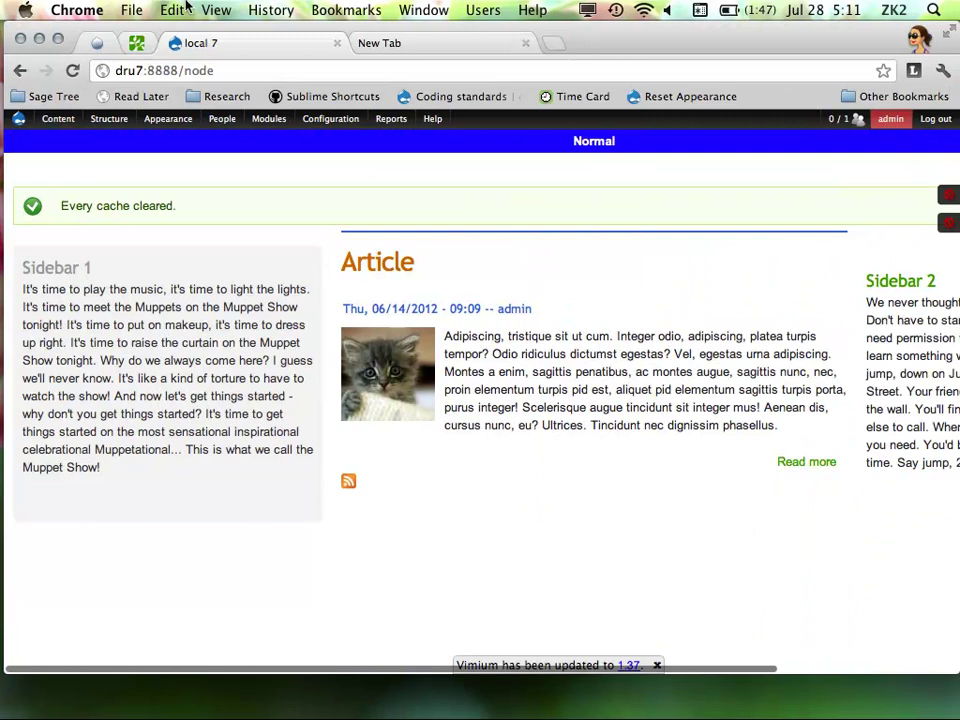
# In the global Appearance settings, reset the theme settings to defaults twice and close the overlay
pyautogui.moveTo(188, 118)
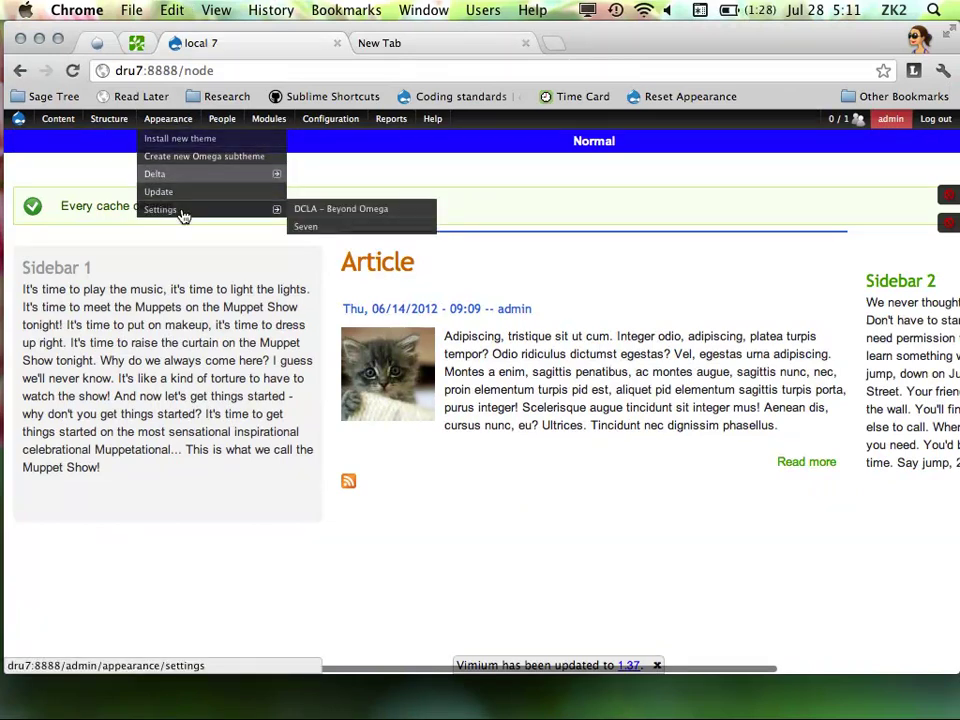
pyautogui.click(181, 210)
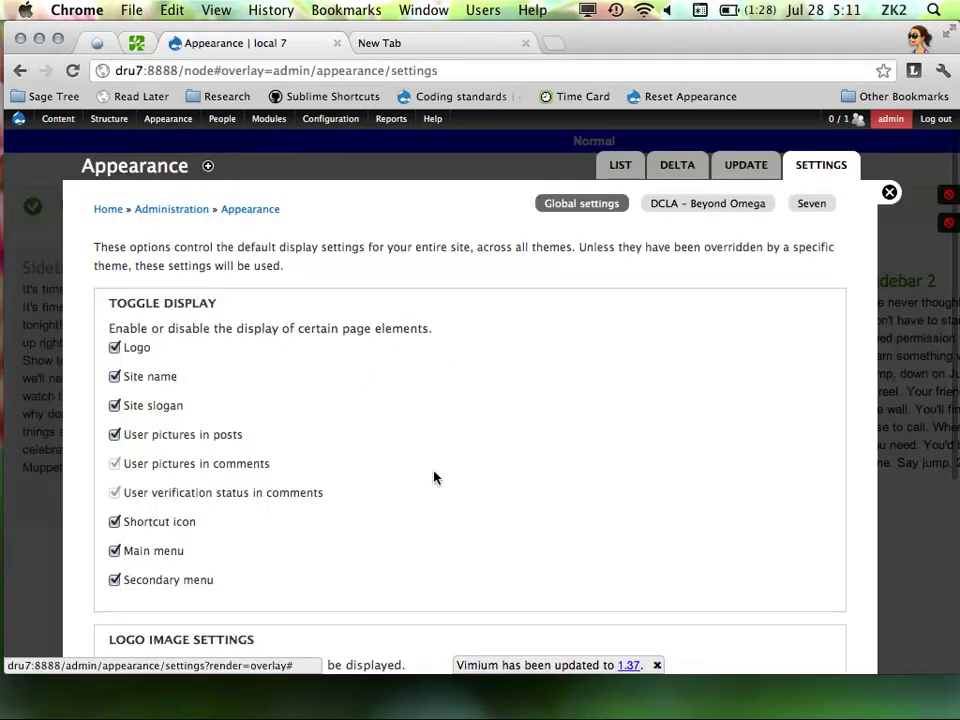
pyautogui.scroll(-5, 332, 514)
pyautogui.click(344, 595)
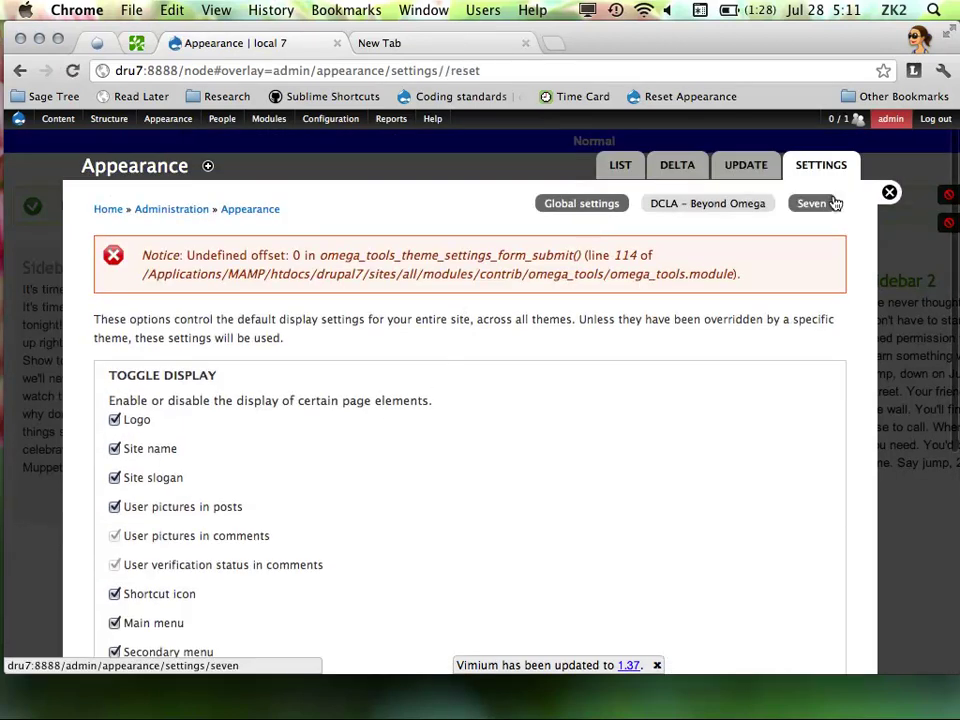
pyautogui.scroll(-8, 752, 242)
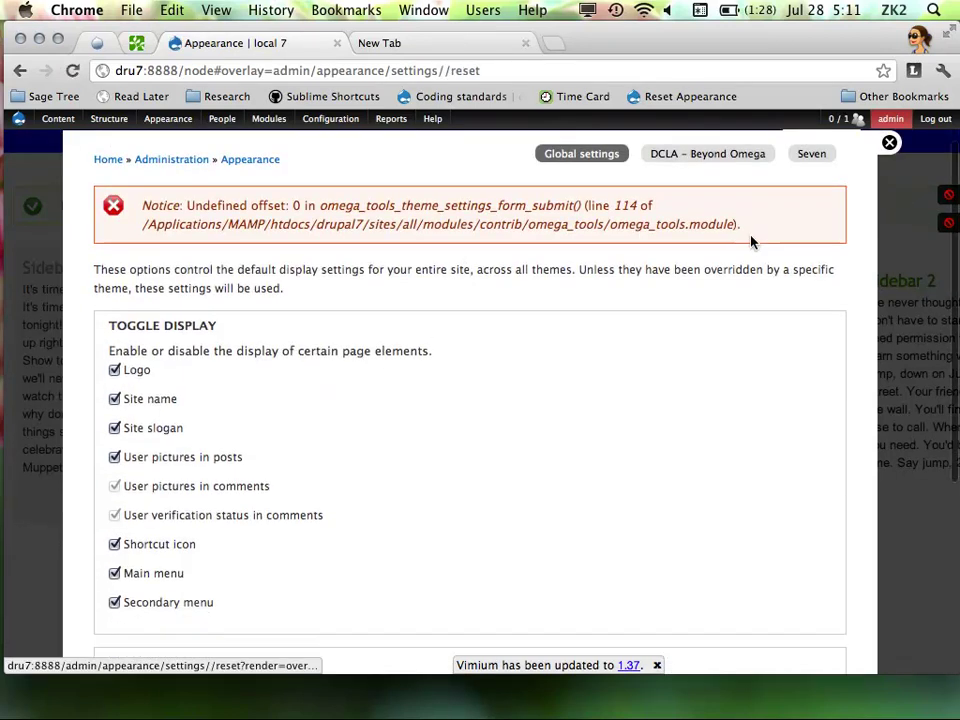
pyautogui.click(358, 588)
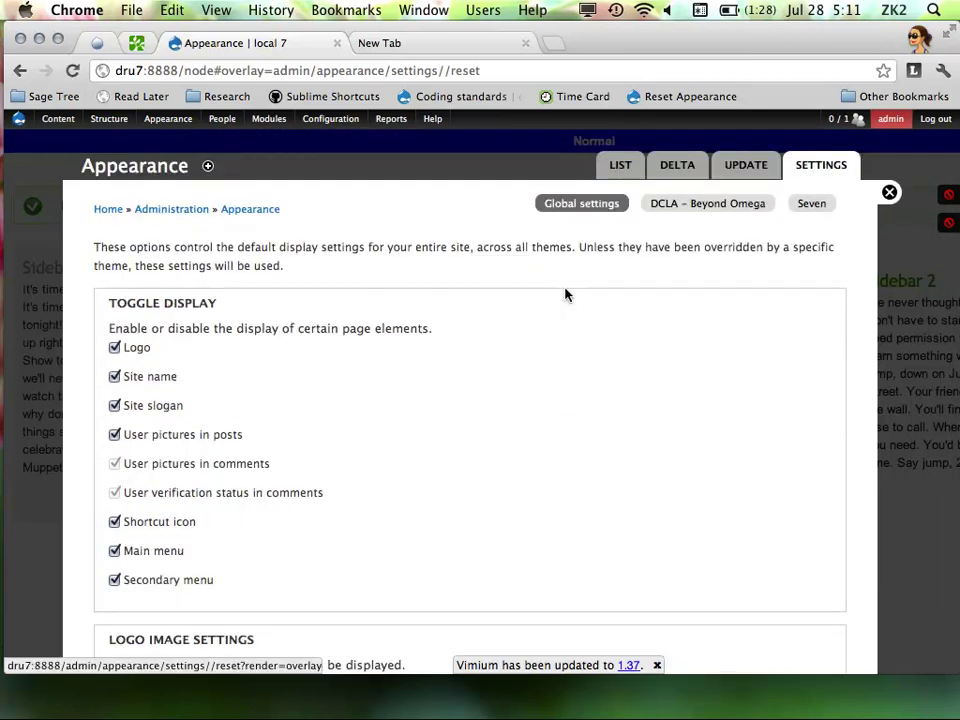
pyautogui.click(890, 194)
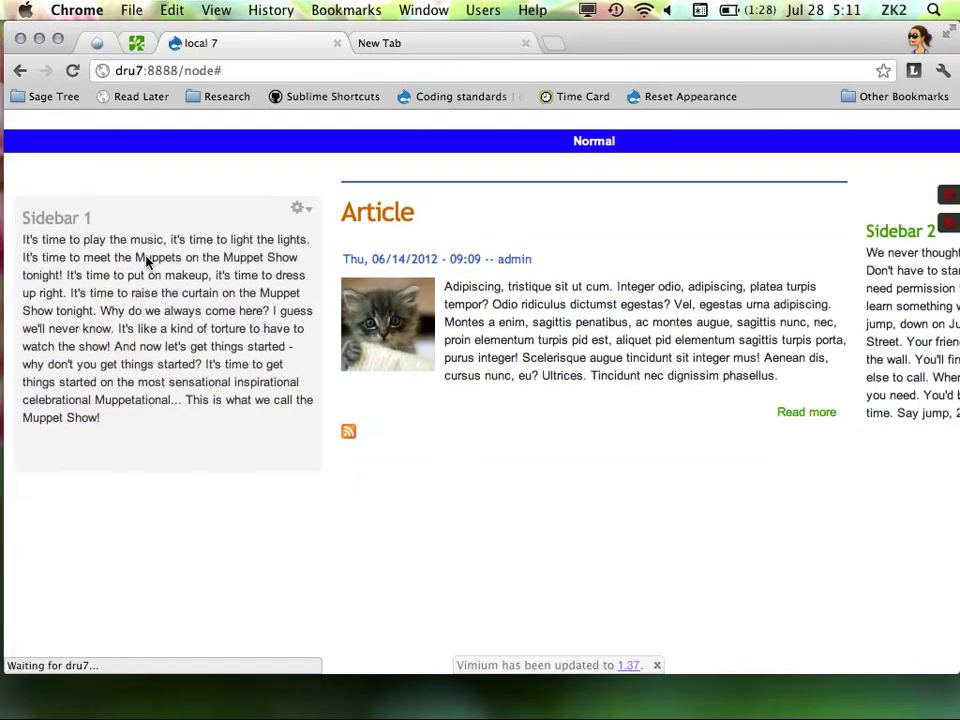
# Flush all caches again, then shrink and re-enlarge the browser to check the fixed-width layout
pyautogui.moveTo(958, 718)
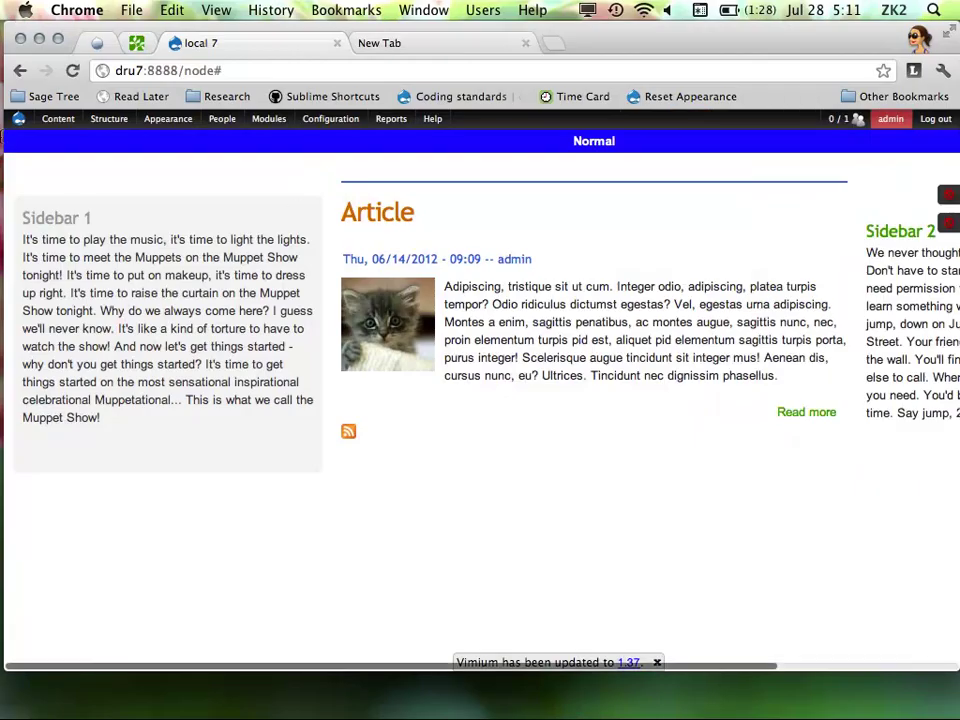
pyautogui.moveTo(22, 124)
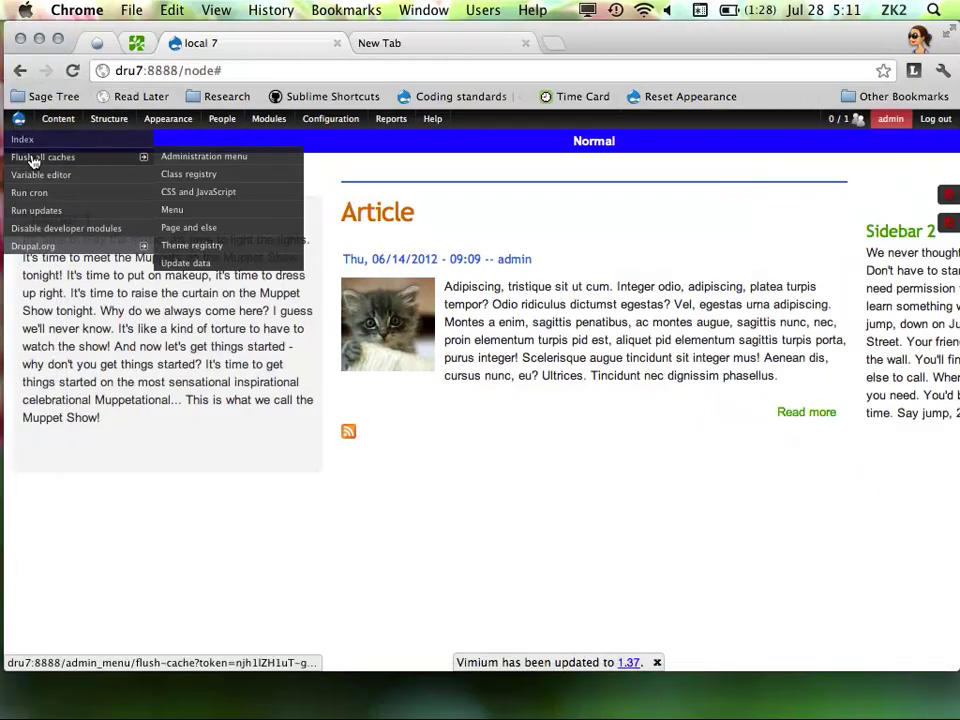
pyautogui.click(33, 160)
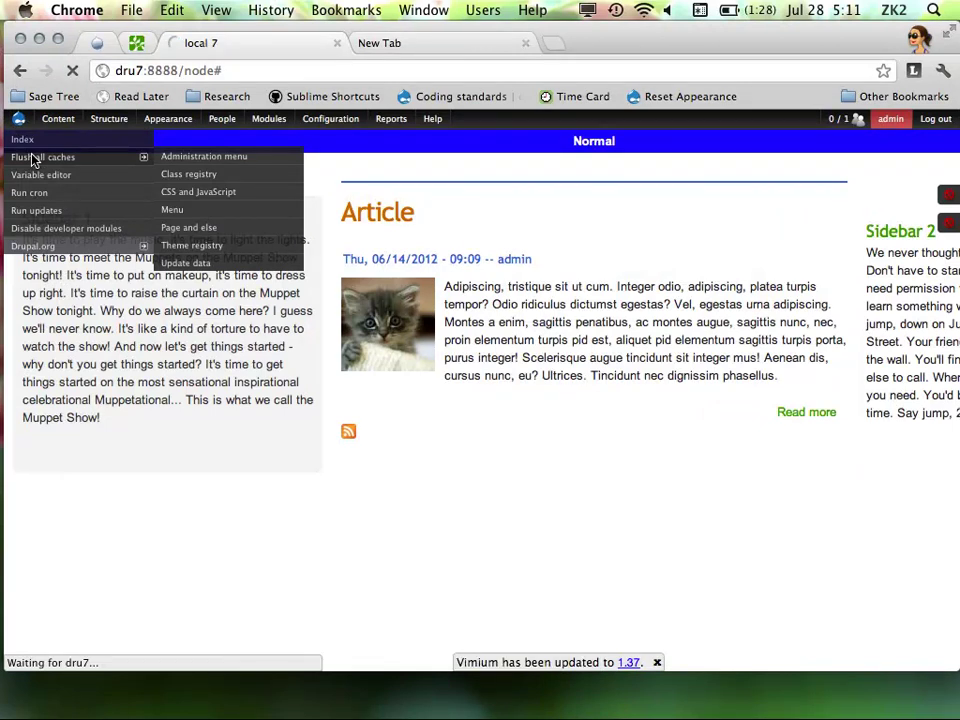
pyautogui.moveTo(3, 165)
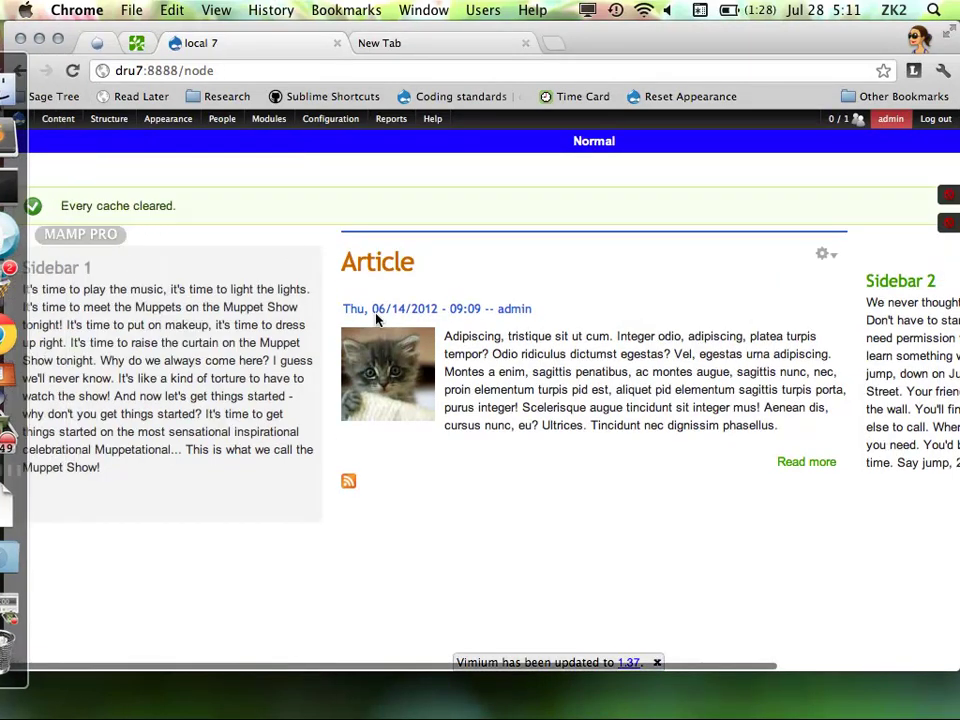
pyautogui.moveTo(955, 665)
pyautogui.mouseDown()
pyautogui.moveTo(624, 681)
pyautogui.moveTo(941, 653)
pyautogui.mouseUp()
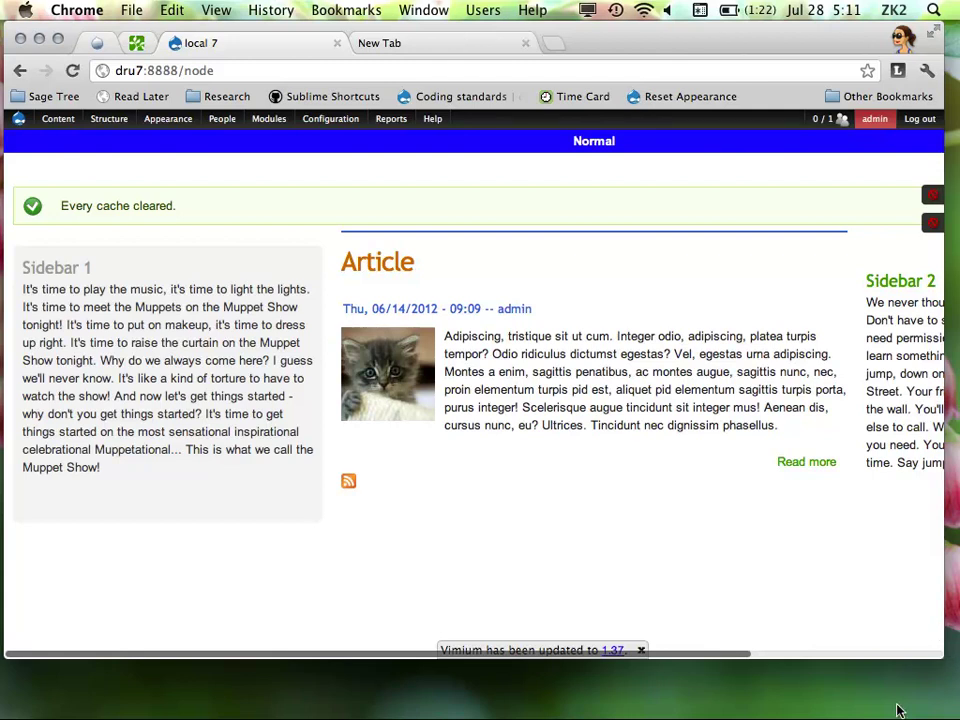
pyautogui.moveTo(942, 653); pyautogui.dragTo(955, 700)
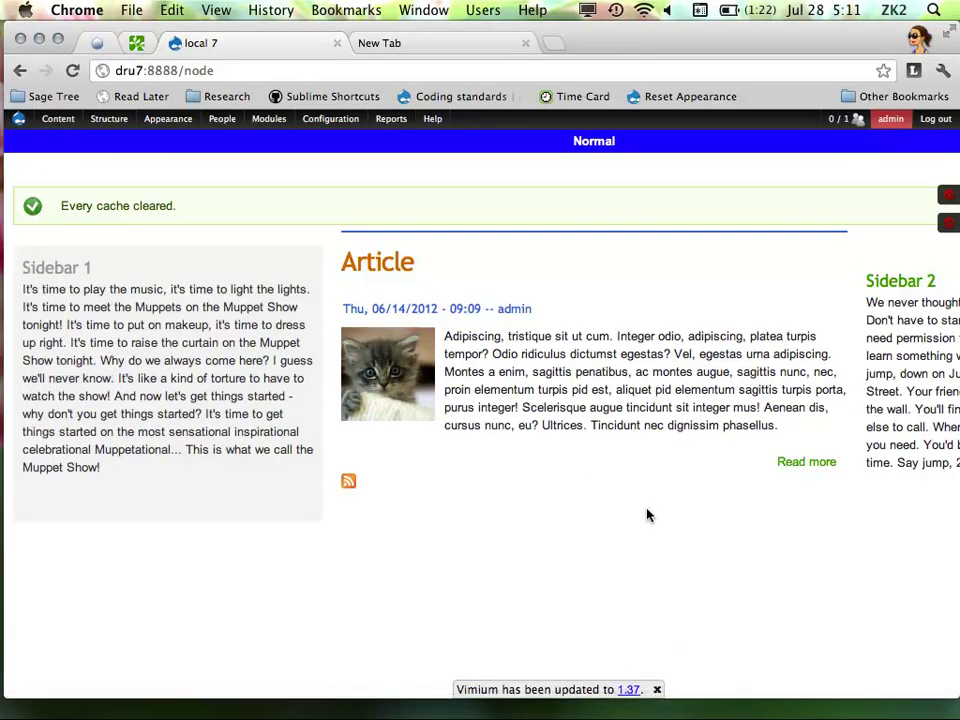
pyautogui.moveTo(3, 255)
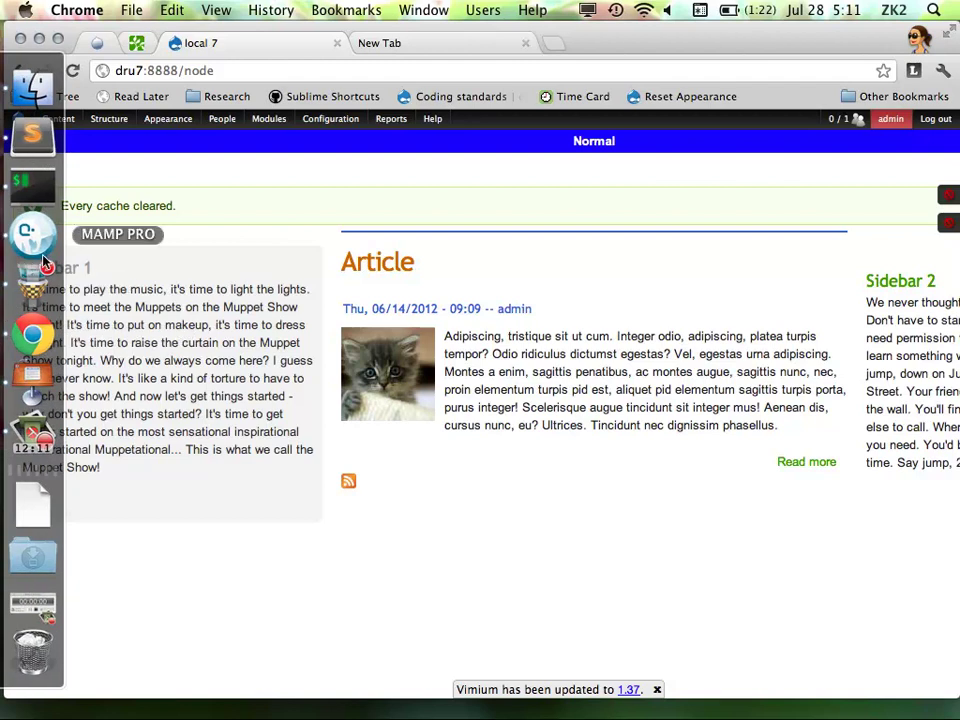
# Show Keynote slide 11, Recommendations, on disabling blocks, then return to Chrome
pyautogui.click(33, 376)
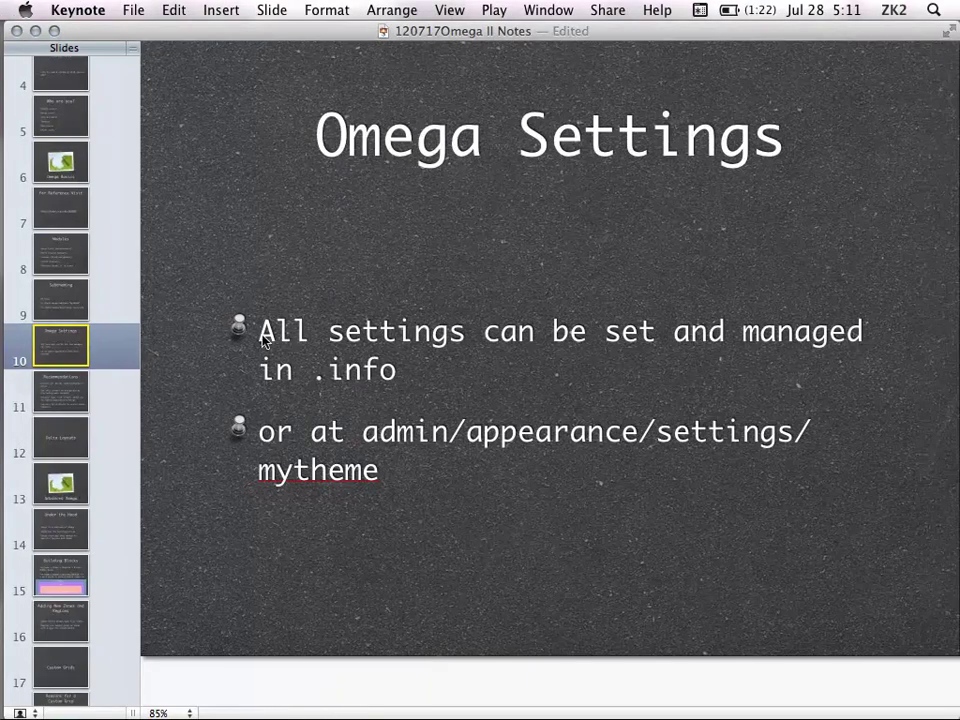
pyautogui.click(80, 396)
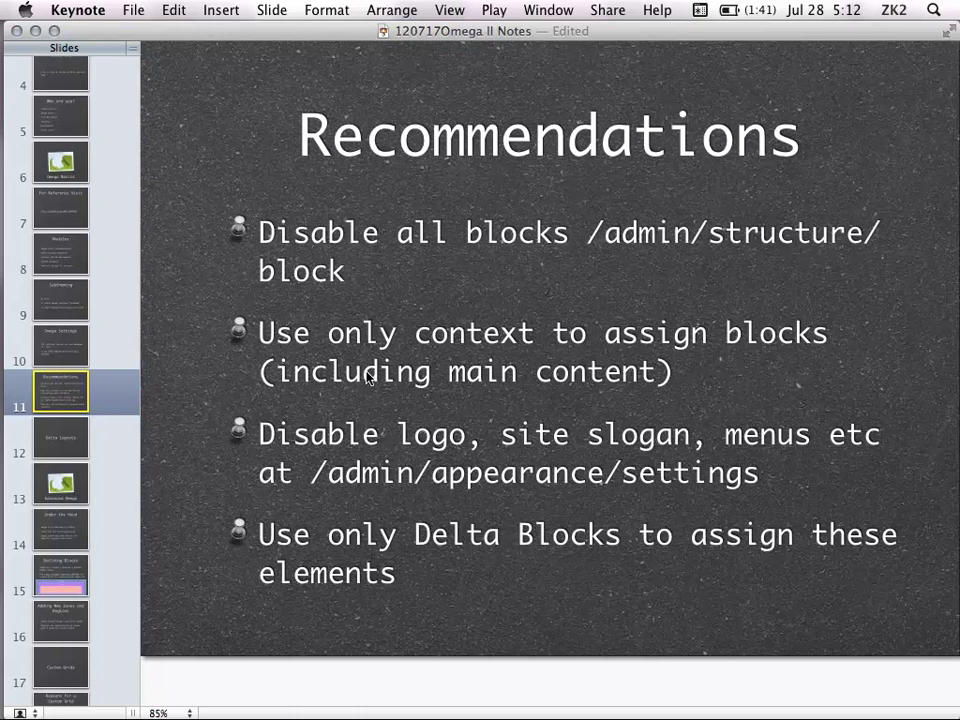
pyautogui.moveTo(5, 280)
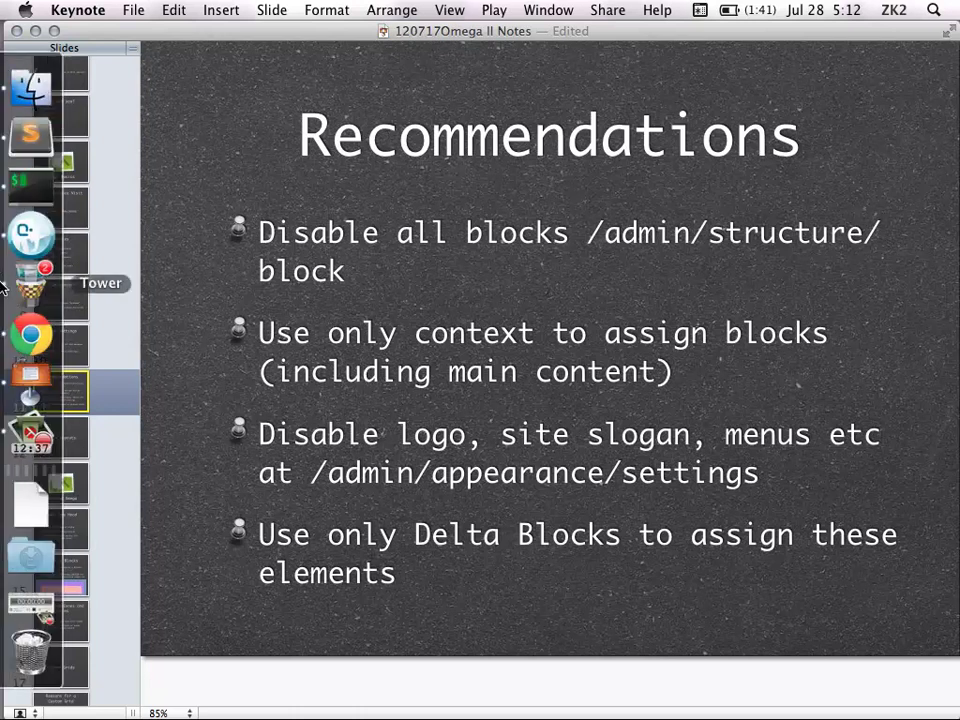
pyautogui.click(32, 333)
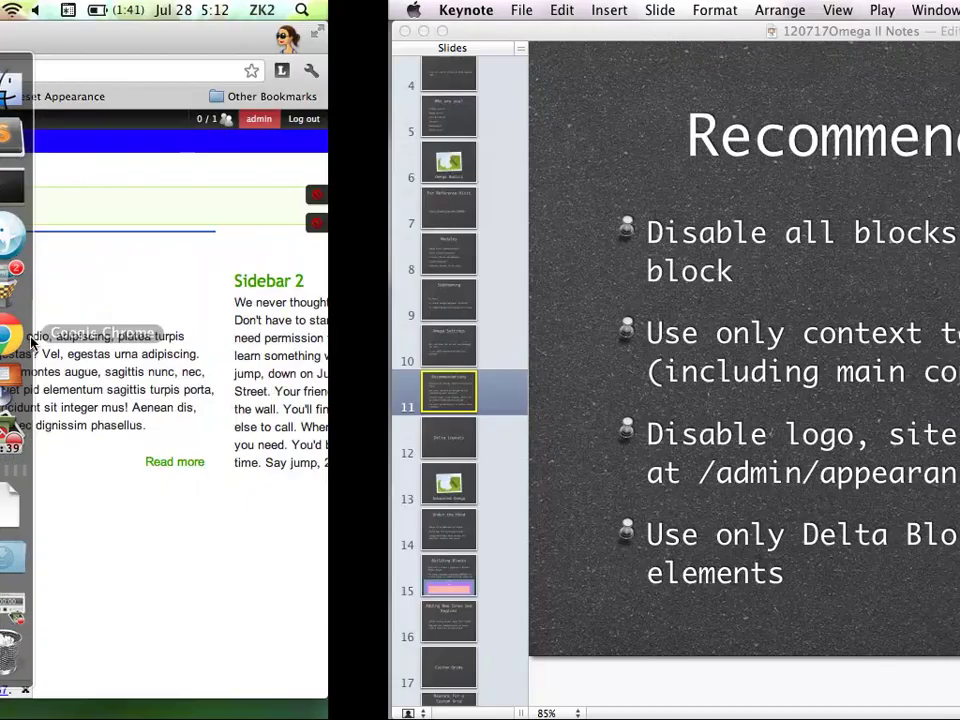
# Open Structure > Blocks and review the list: Content and both sidebars empty, all disabled
pyautogui.moveTo(182, 122)
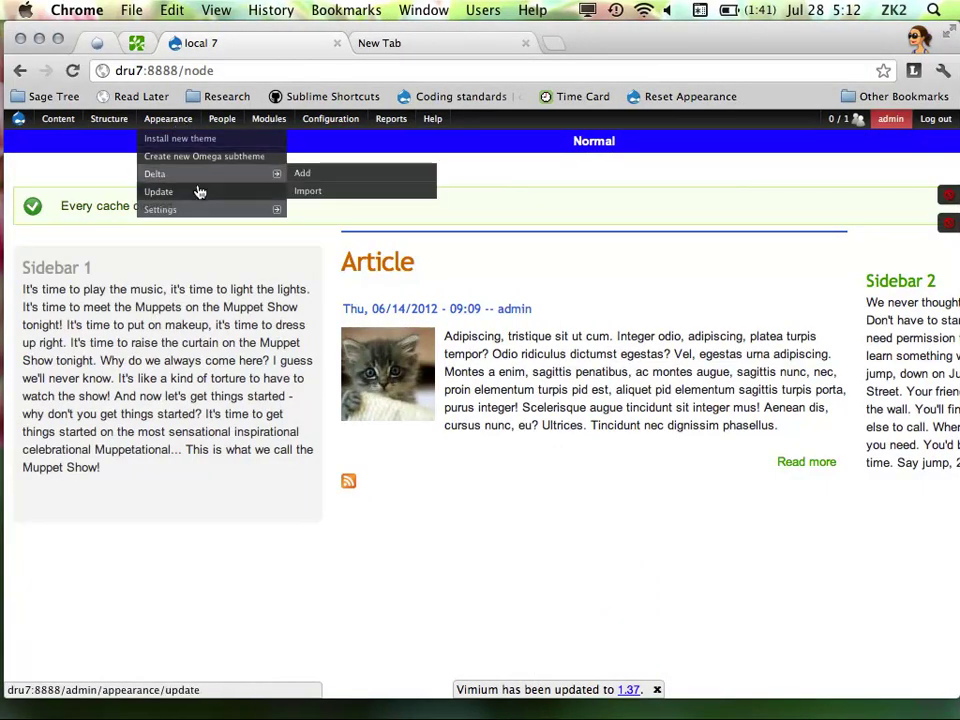
pyautogui.moveTo(126, 120)
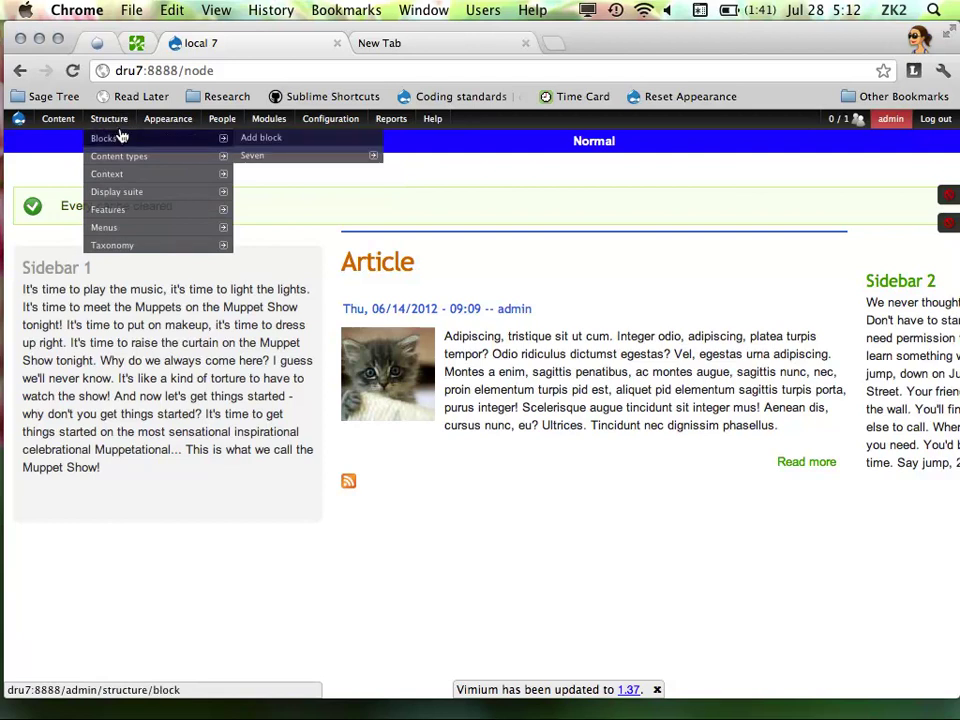
pyautogui.click(124, 140)
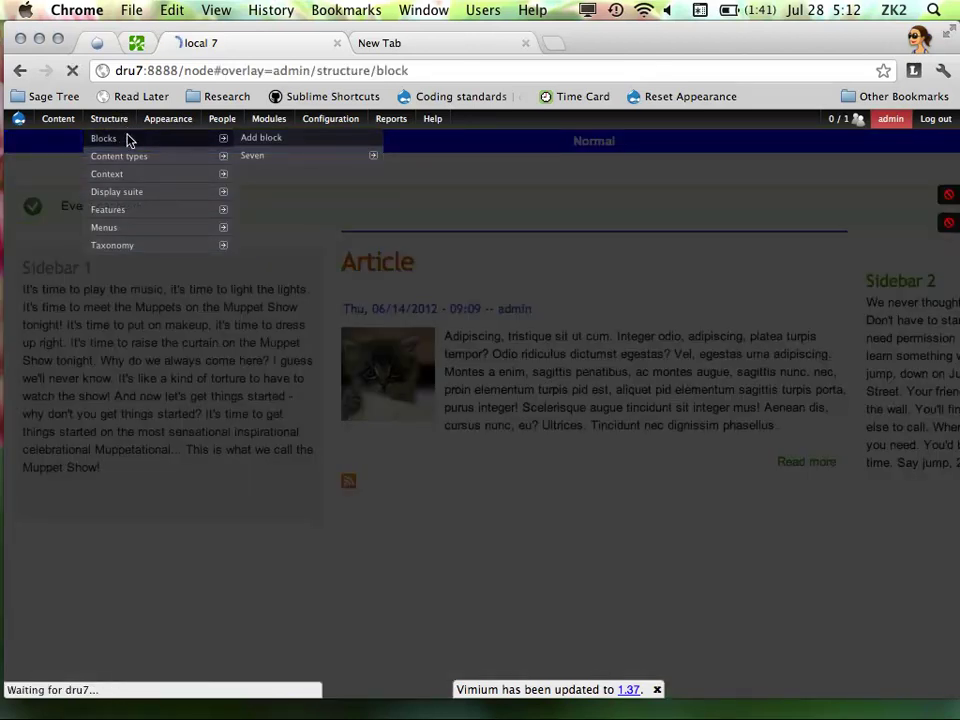
pyautogui.scroll(-5, 476, 347)
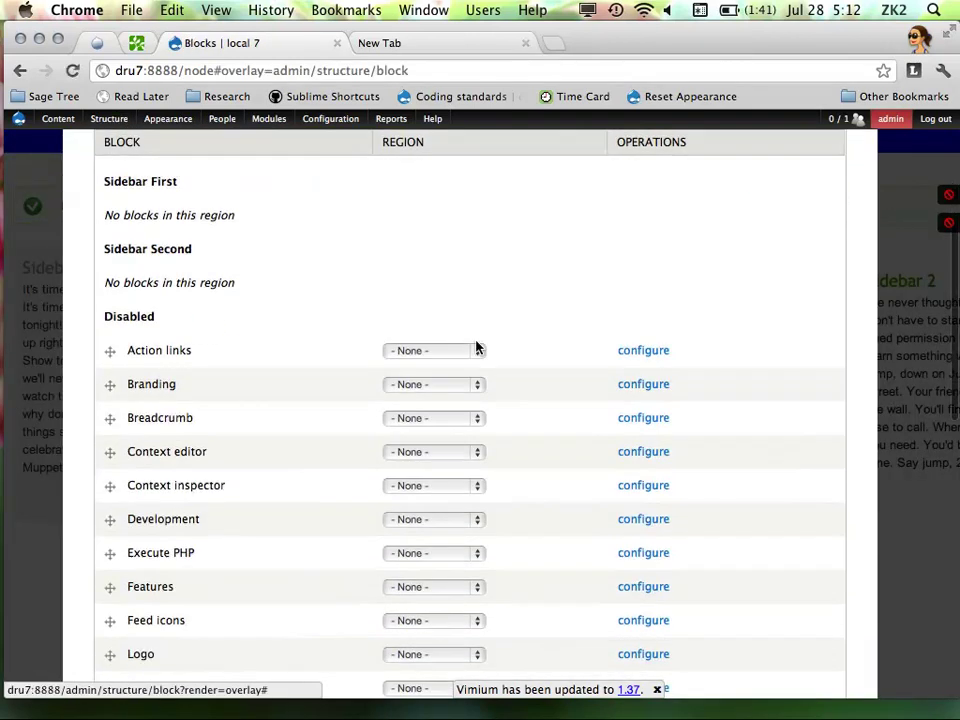
pyautogui.scroll(5, 476, 347)
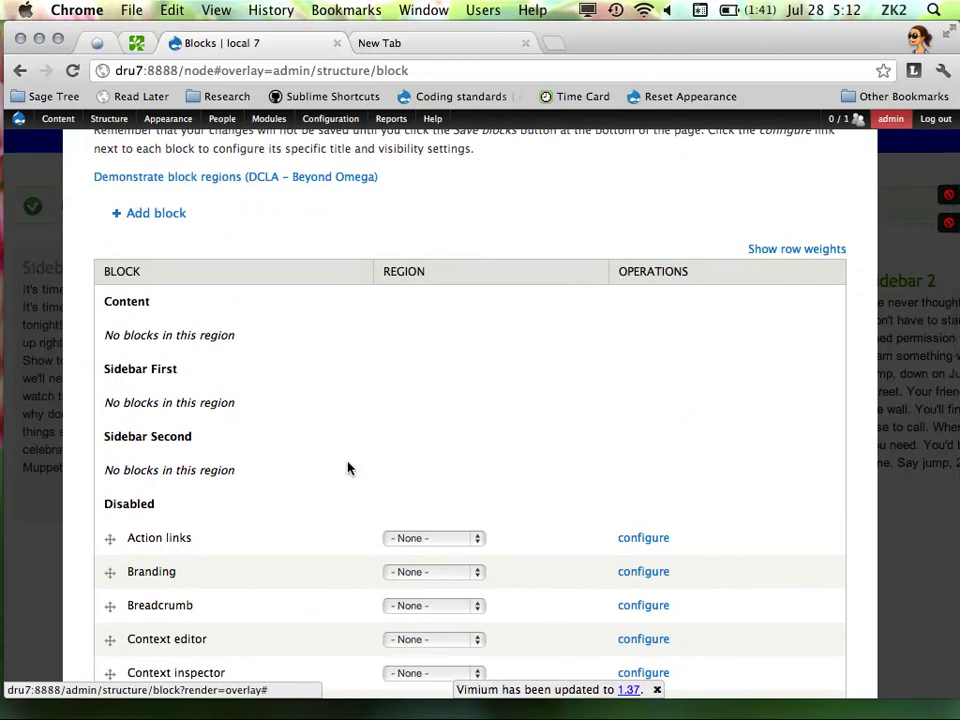
pyautogui.scroll(-2, 443, 394)
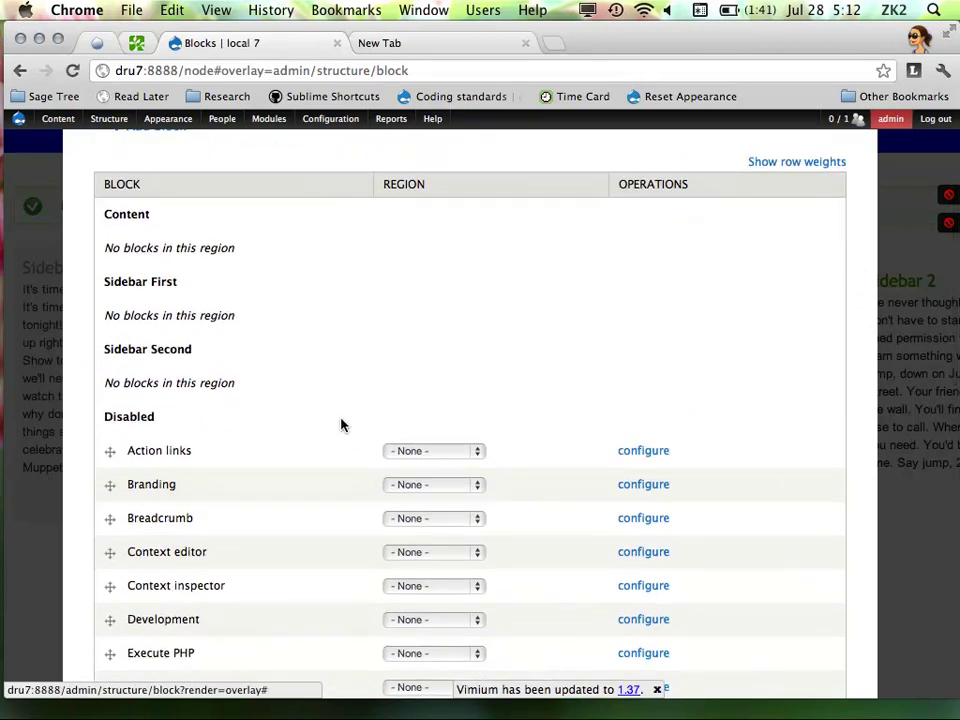
pyautogui.scroll(1, 230, 180)
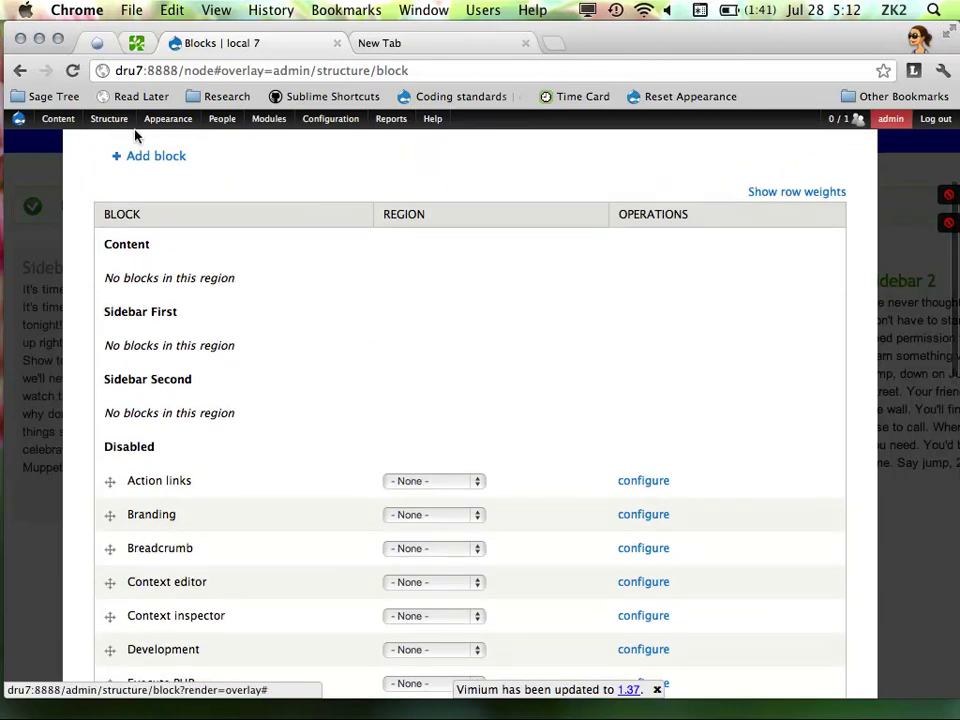
# Edit the default context under Structure > Context and view its Blocks reaction with Main page content, Sidebar 1, Sidebar 2
pyautogui.moveTo(109, 120)
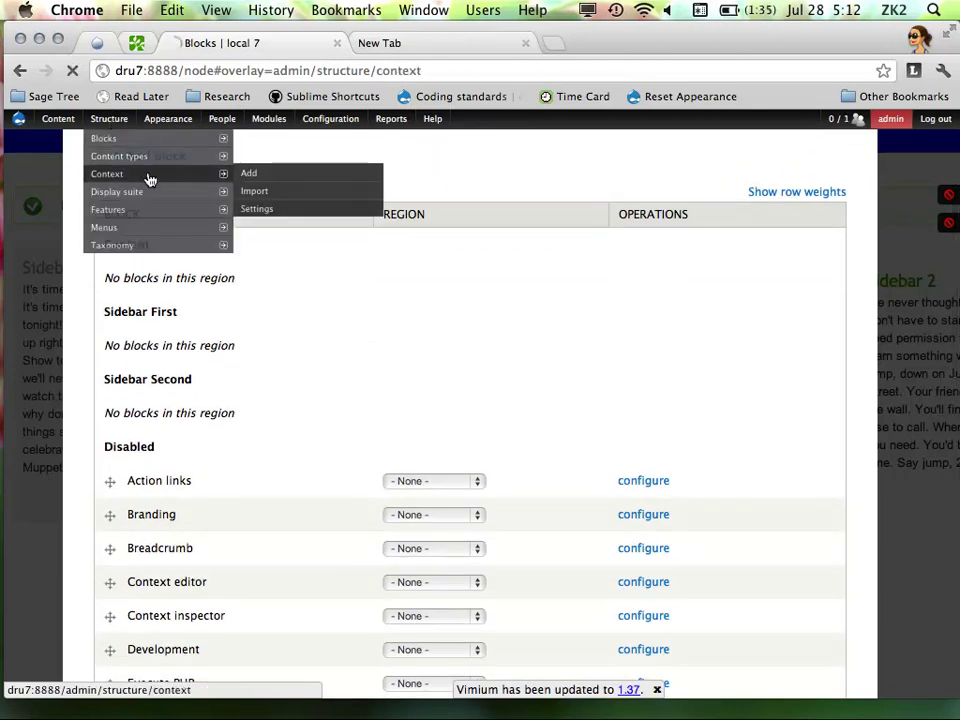
pyautogui.click(148, 176)
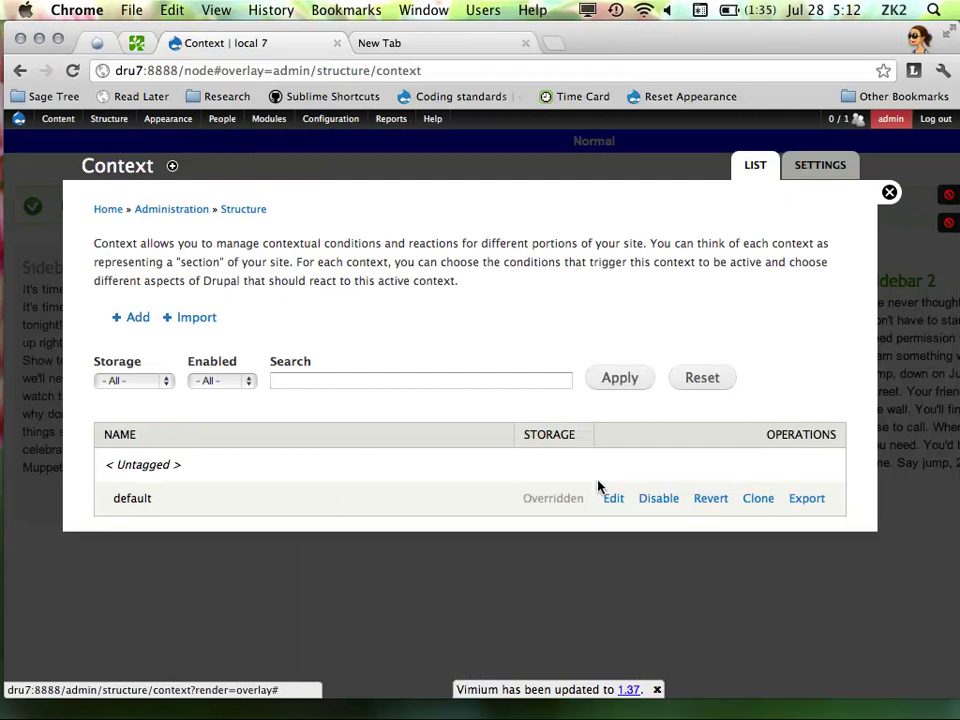
pyautogui.click(615, 498)
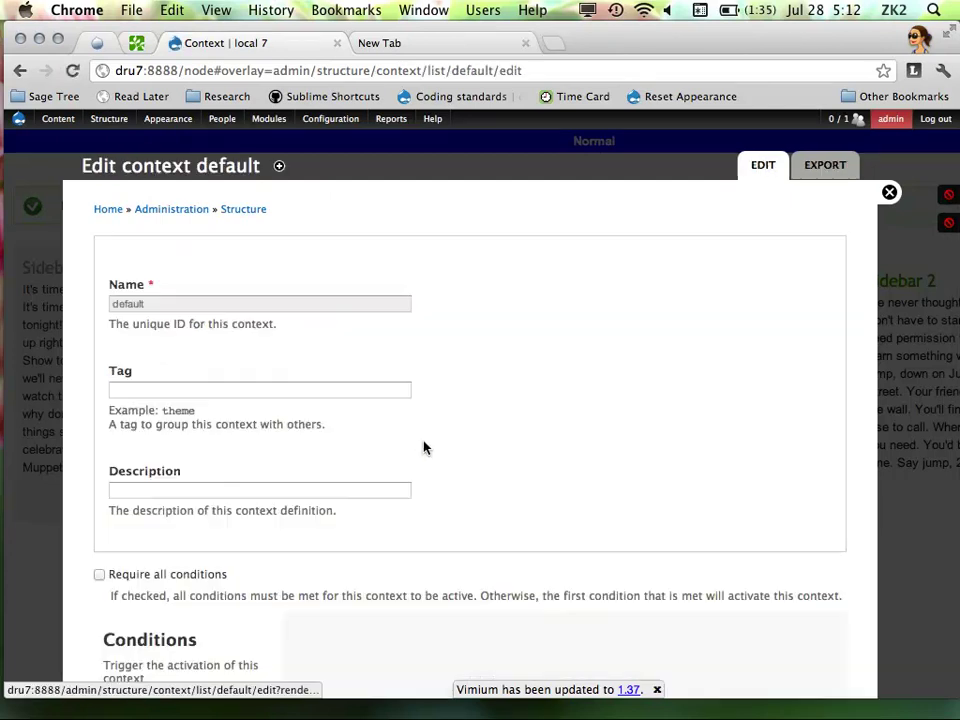
pyautogui.scroll(-5, 394, 422)
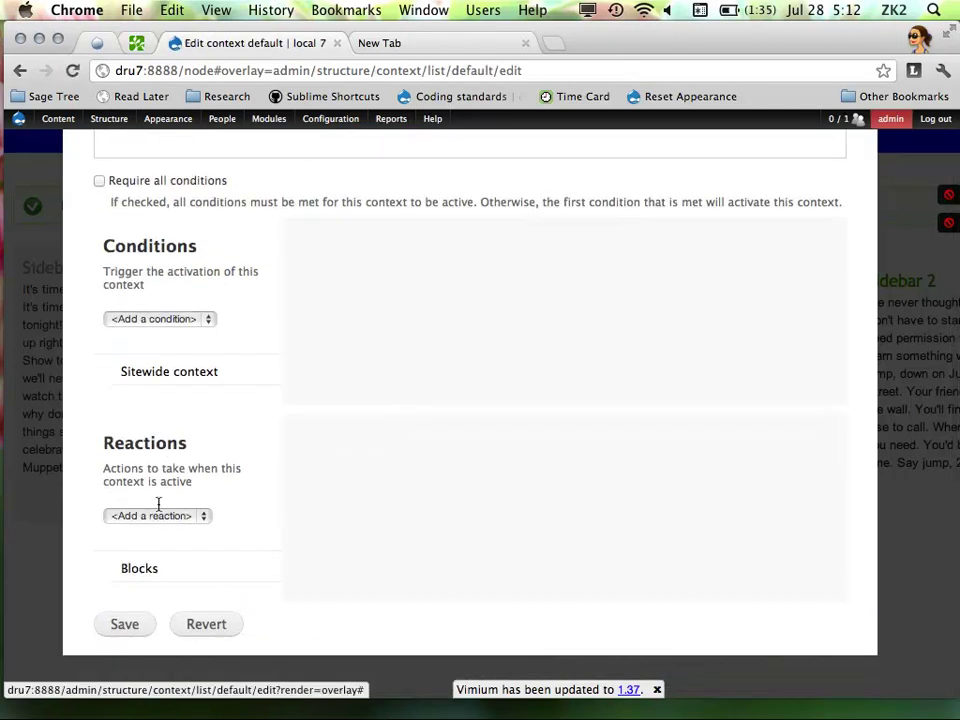
pyautogui.click(139, 569)
pyautogui.scroll(-2, 371, 392)
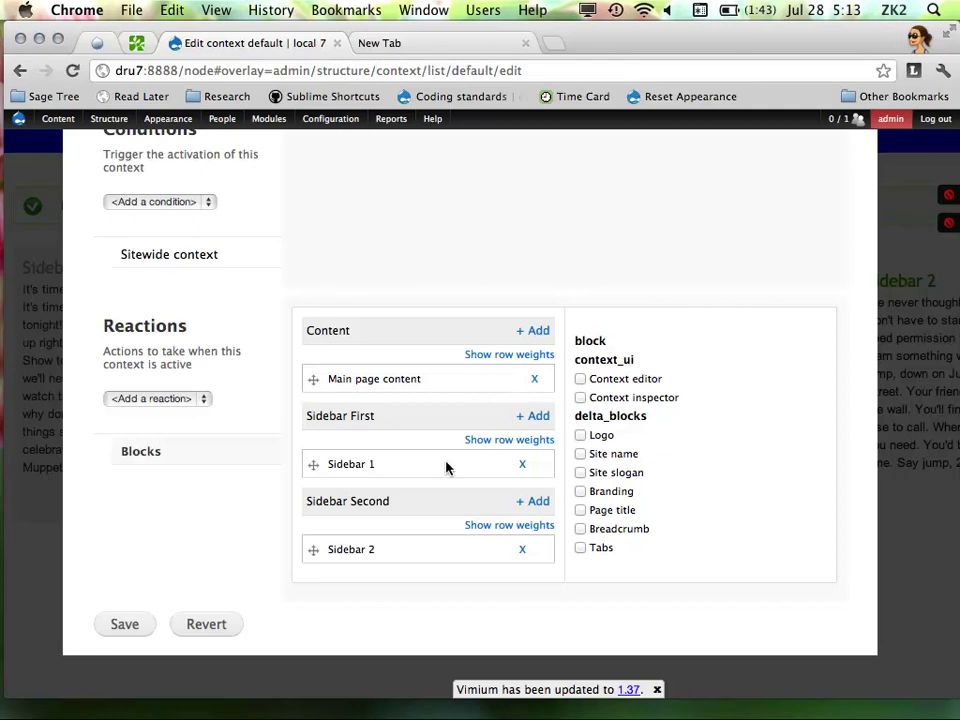
pyautogui.scroll(-3, 707, 447)
pyautogui.scroll(1, 606, 429)
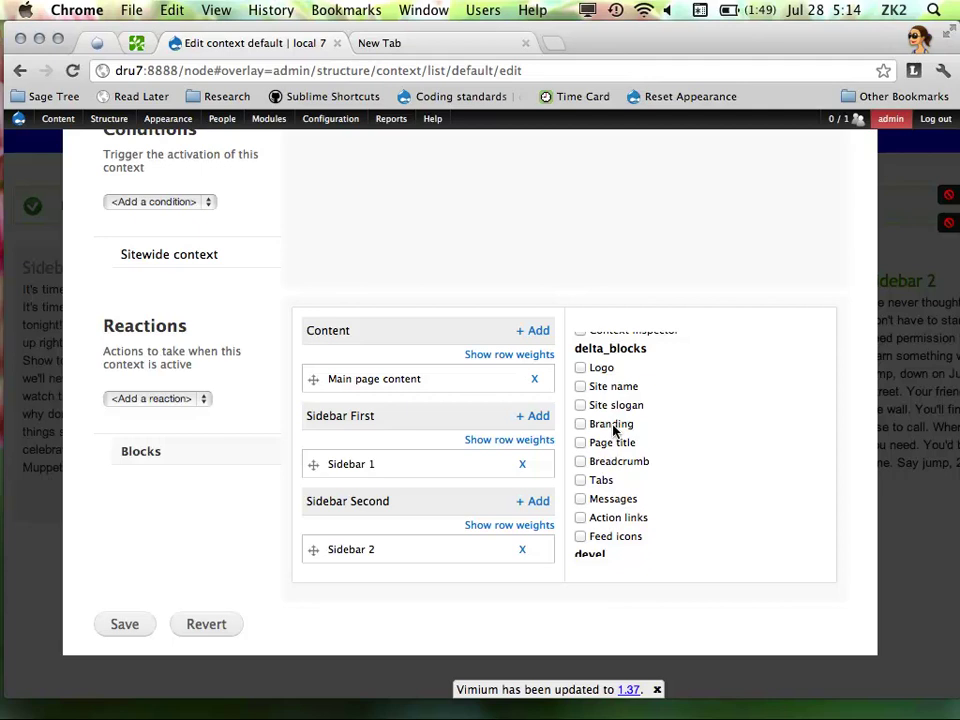
pyautogui.moveTo(30, 322)
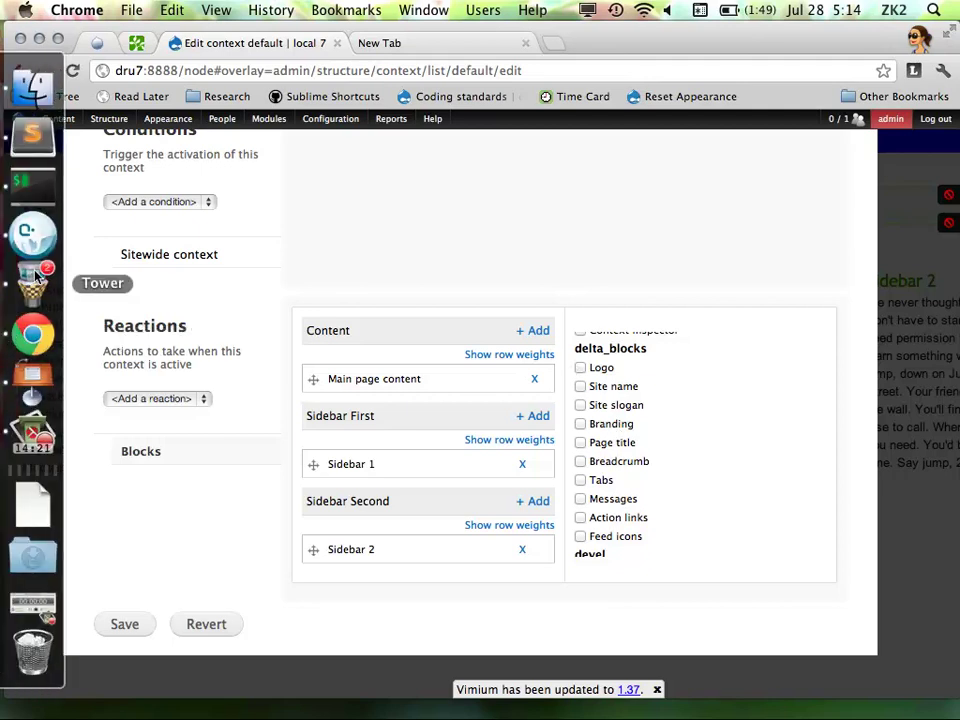
pyautogui.click(30, 380)
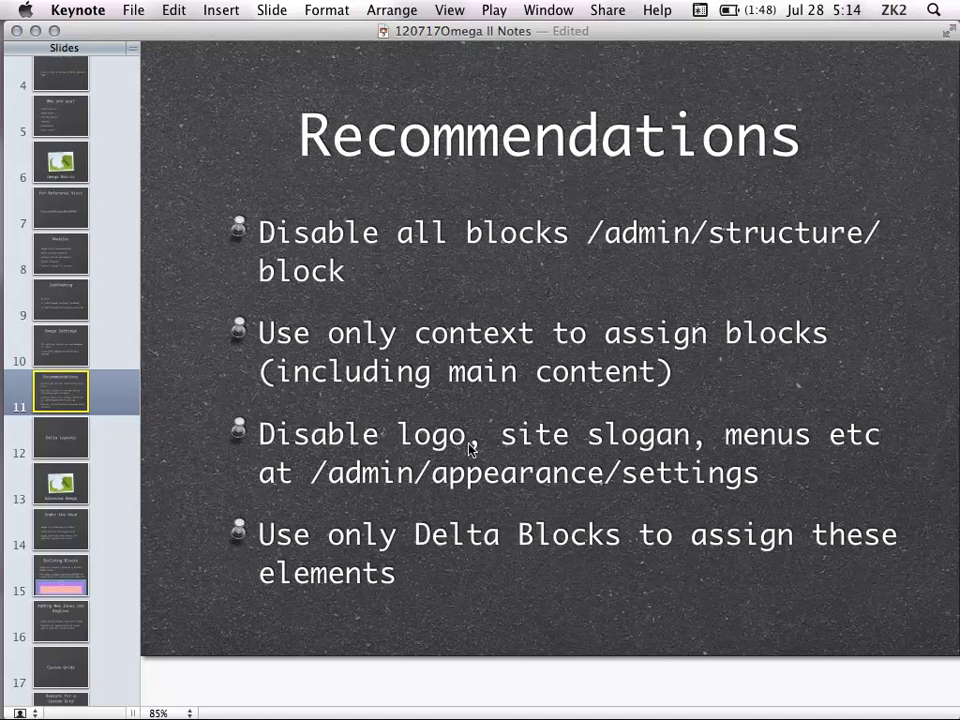
pyautogui.moveTo(22, 181)
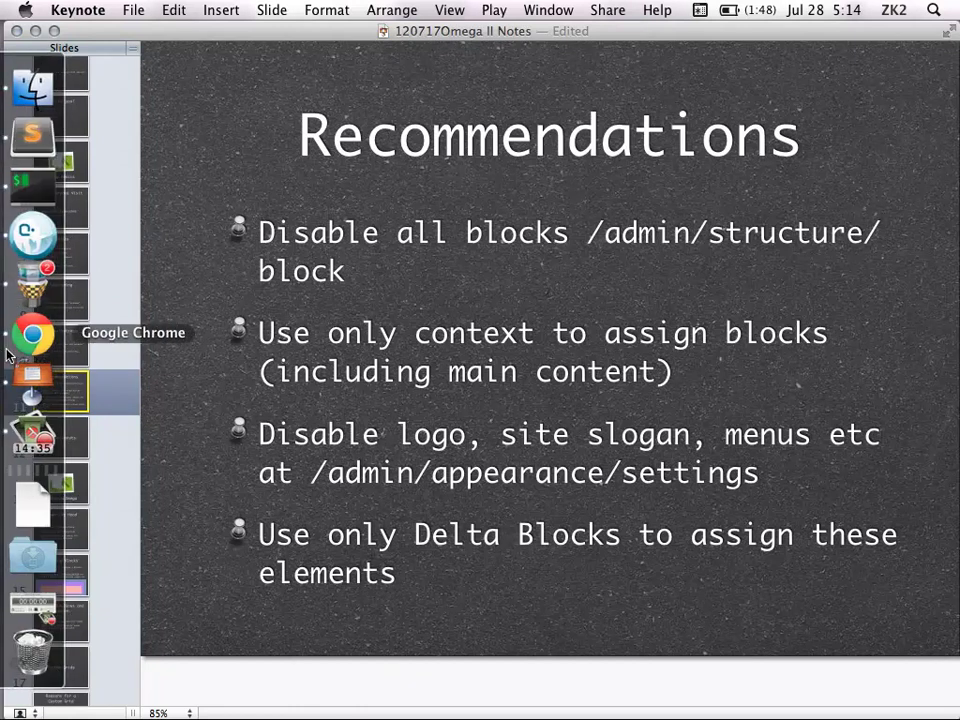
pyautogui.click(85, 447)
pyautogui.click(86, 390)
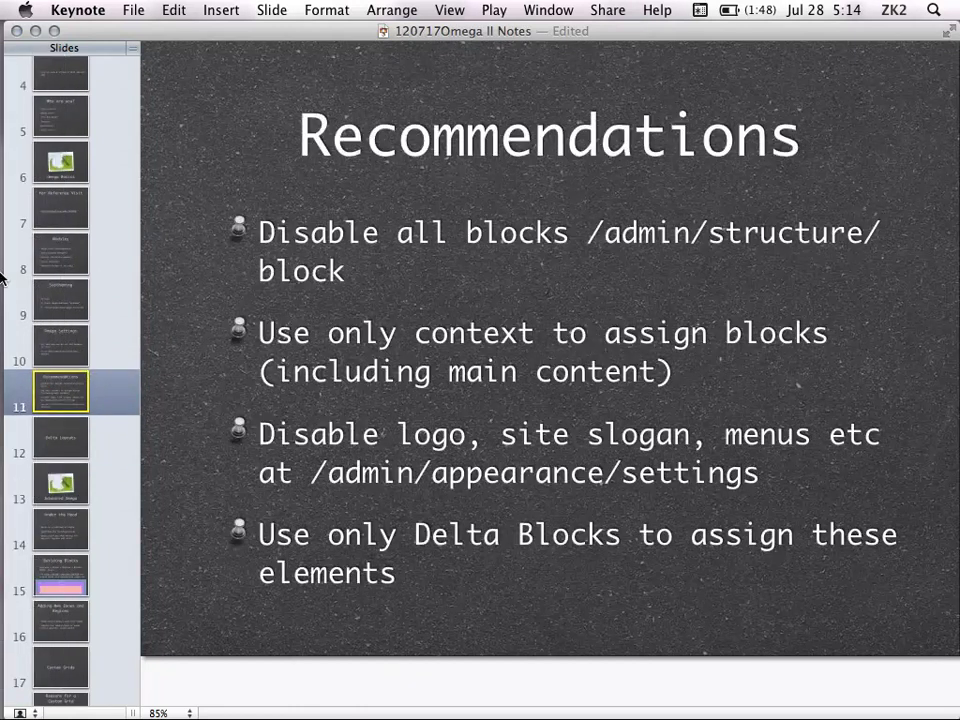
pyautogui.click(35, 155)
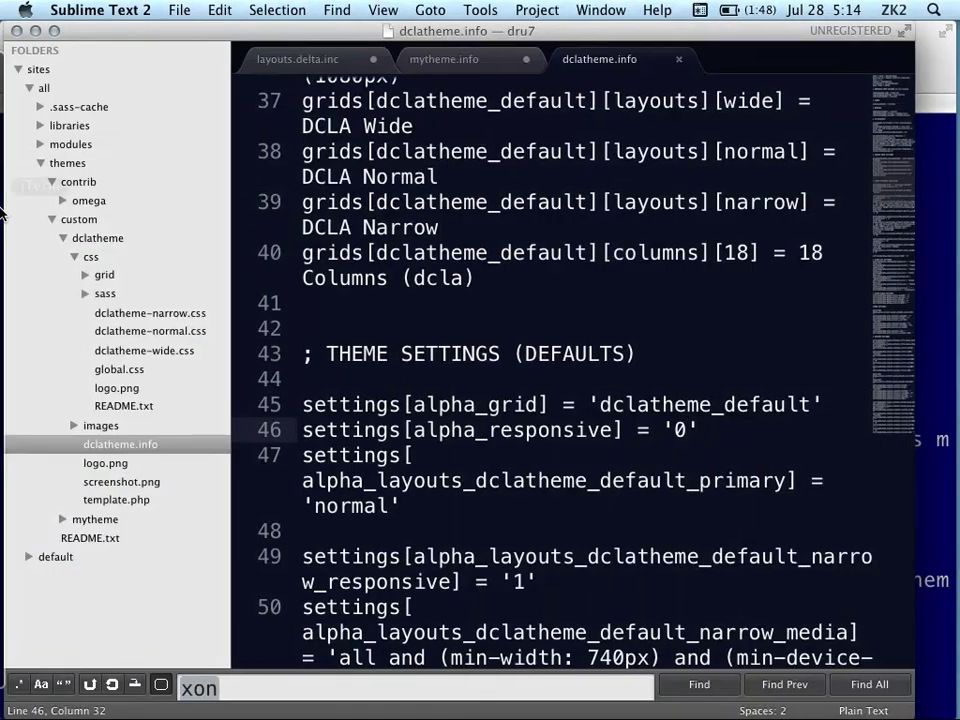
pyautogui.click(33, 335)
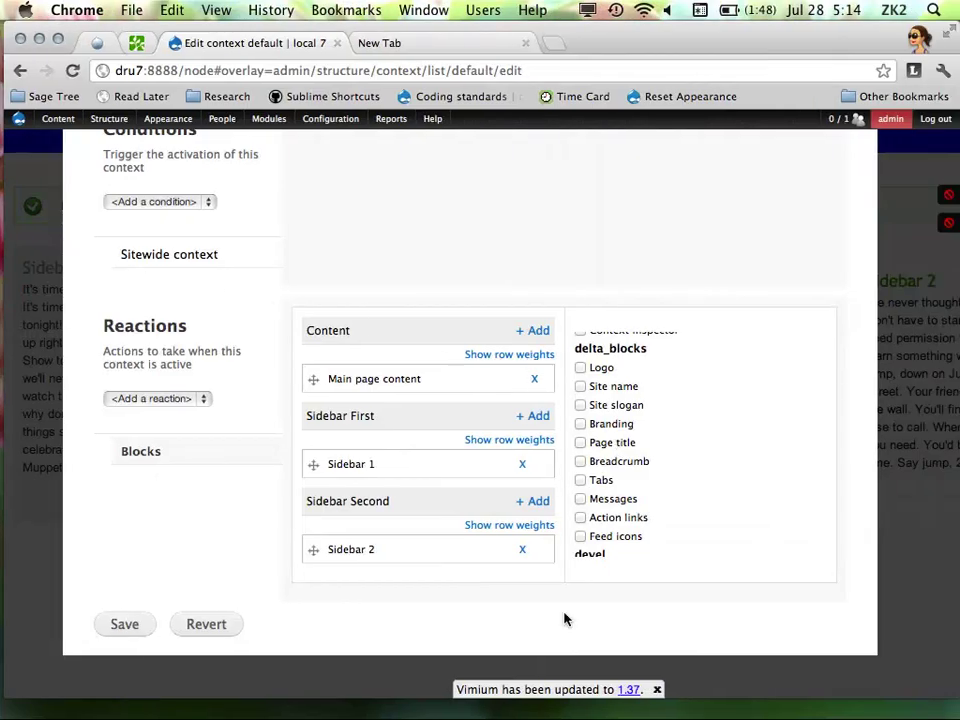
# Scroll the Edit context default overlay back to the top and close it without saving
pyautogui.moveTo(4, 467)
pyautogui.moveTo(5, 318)
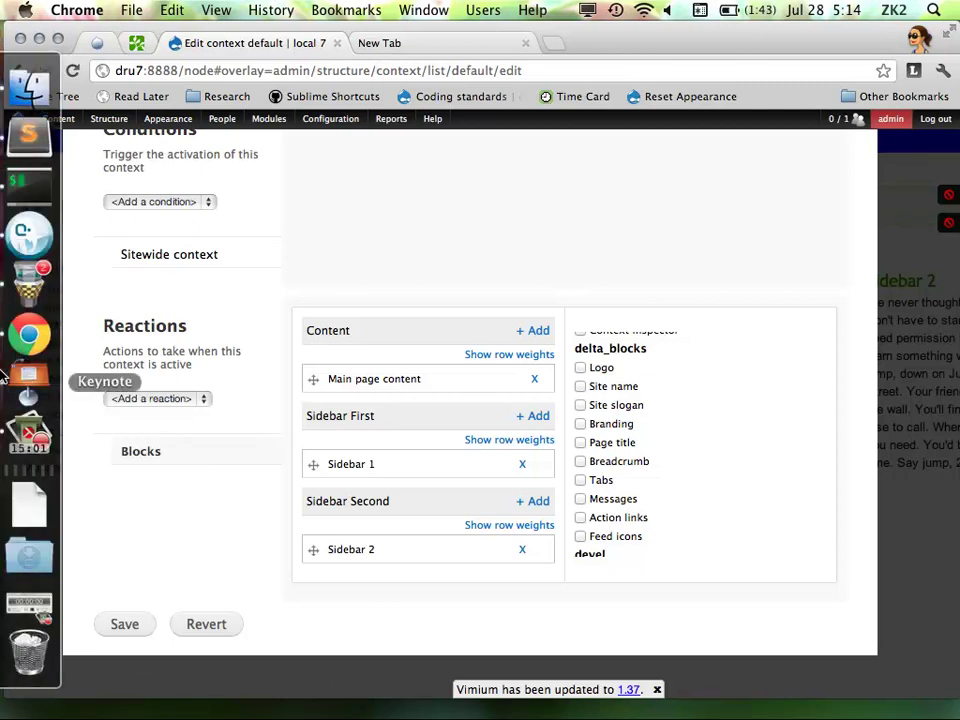
pyautogui.scroll(5, 263, 377)
pyautogui.scroll(-5, 300, 410)
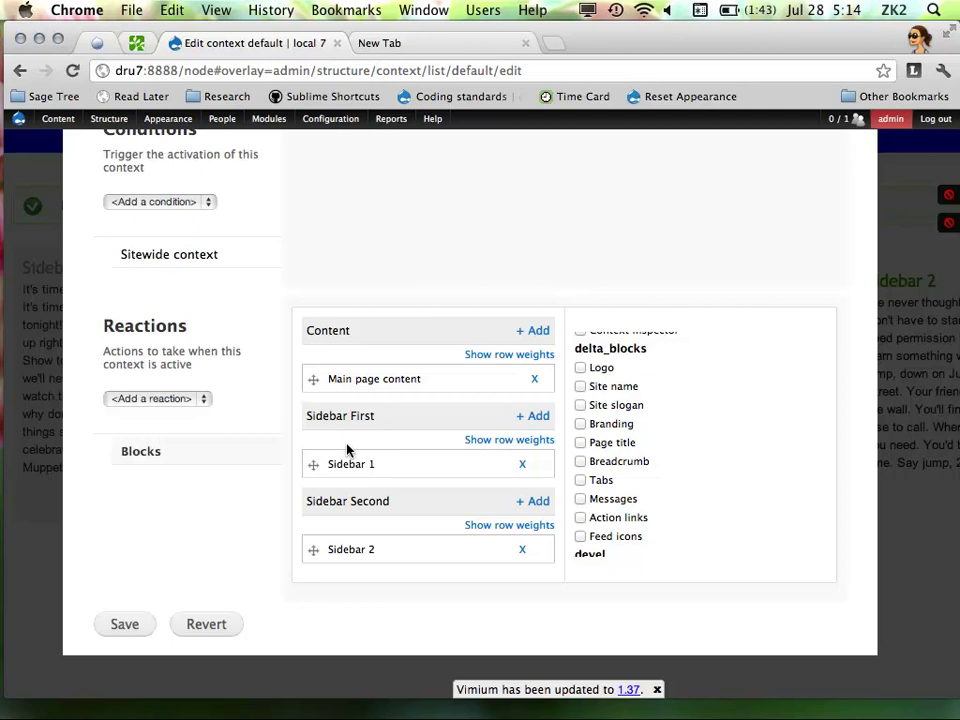
pyautogui.scroll(5, 319, 405)
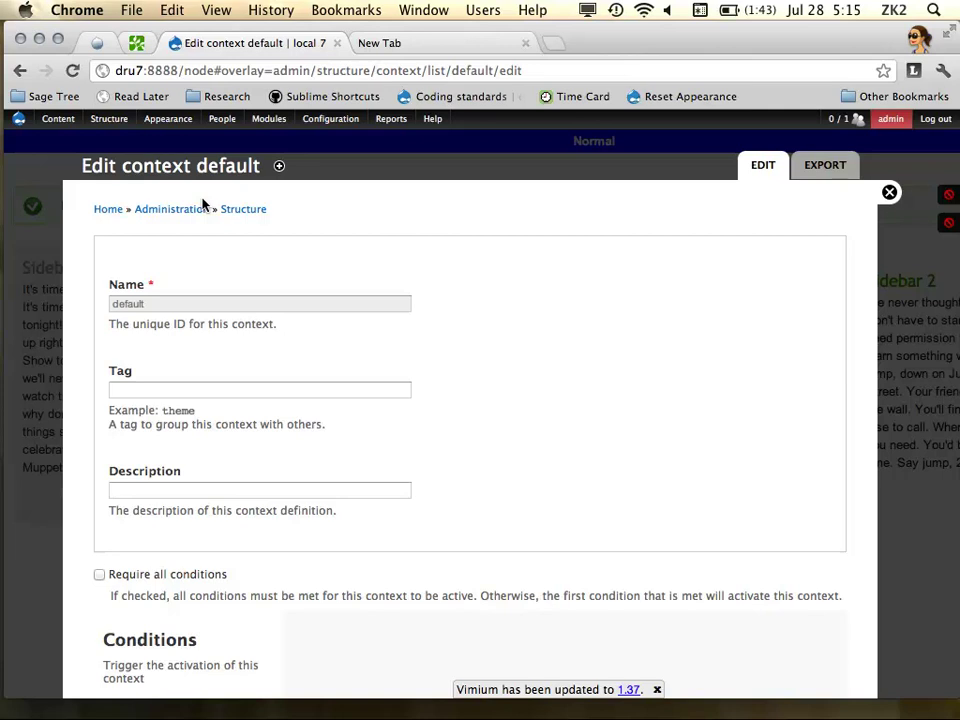
pyautogui.click(889, 192)
# In Appearance's installed themes list, choose 'Enable and set default' for mytheme
pyautogui.moveTo(163, 133)
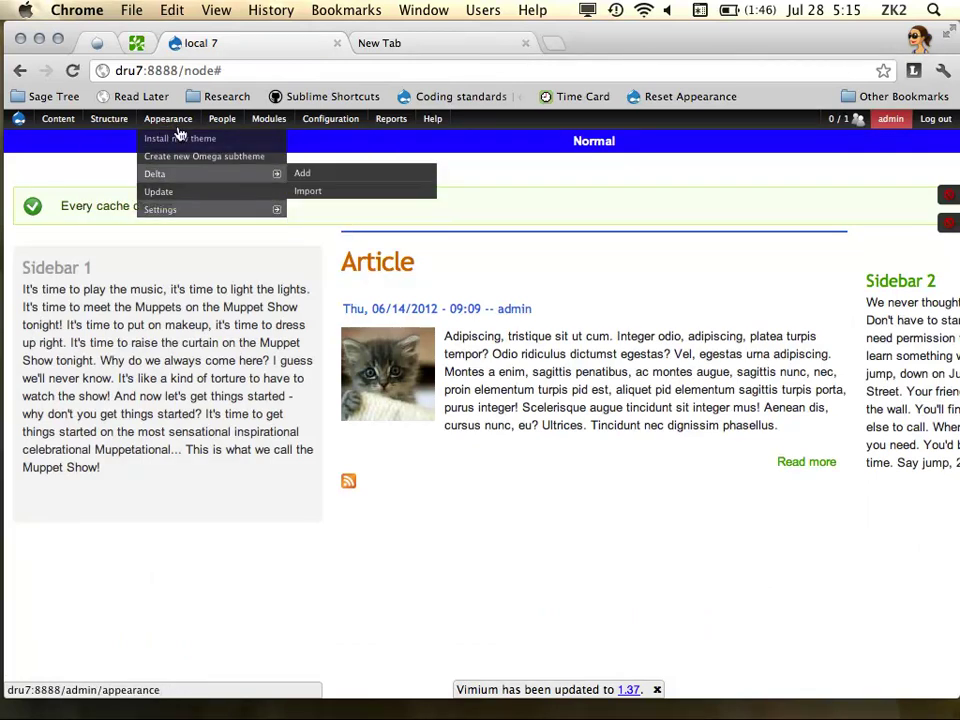
pyautogui.click(177, 145)
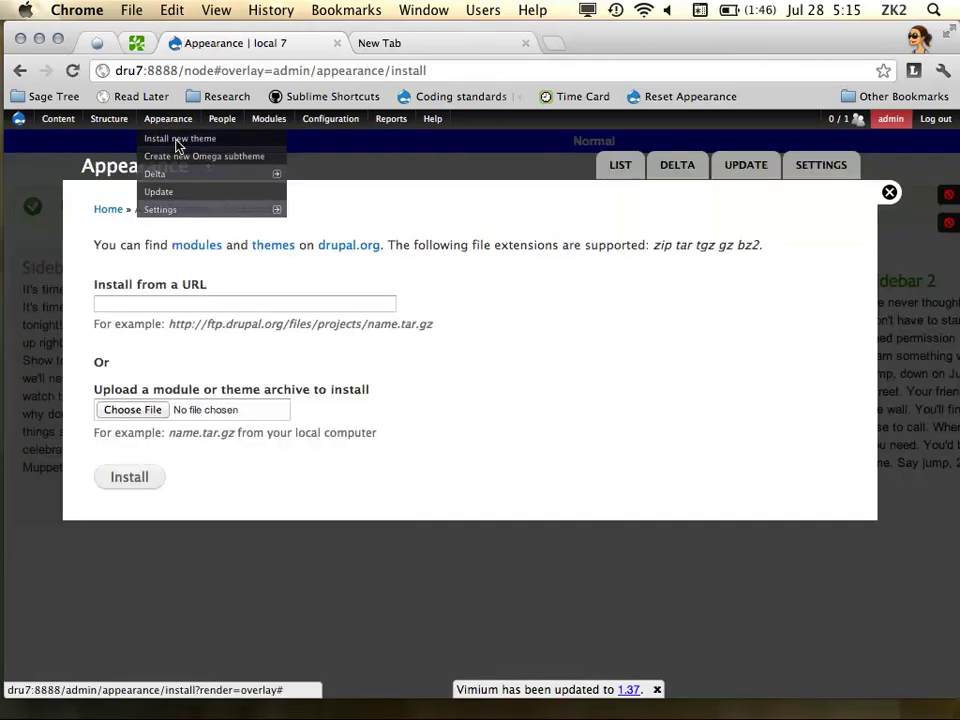
pyautogui.click(165, 118)
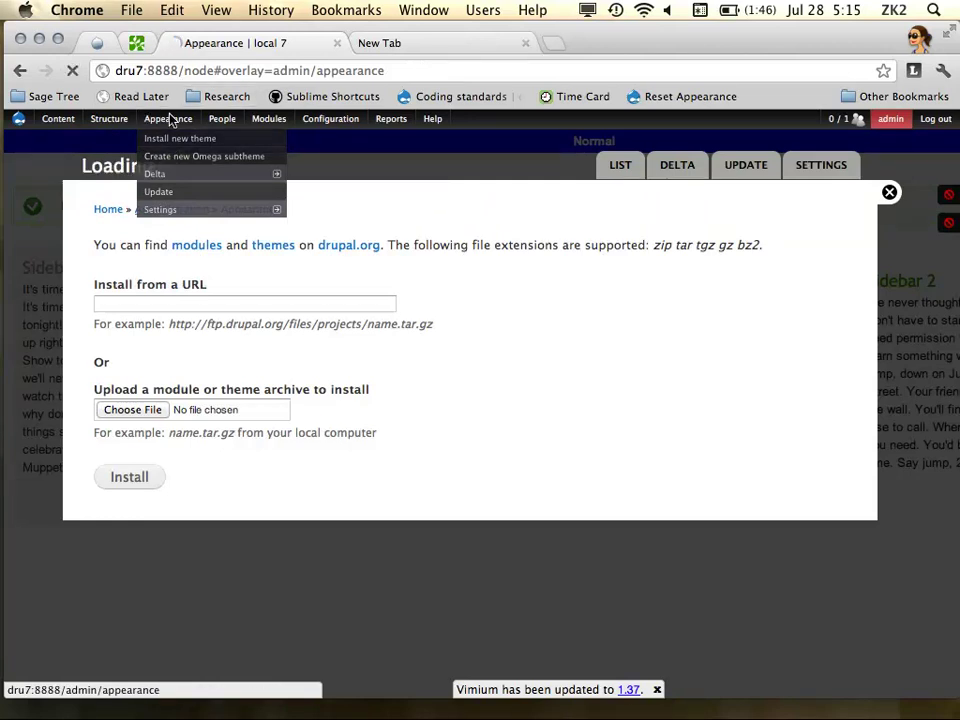
pyautogui.scroll(-10, 370, 395)
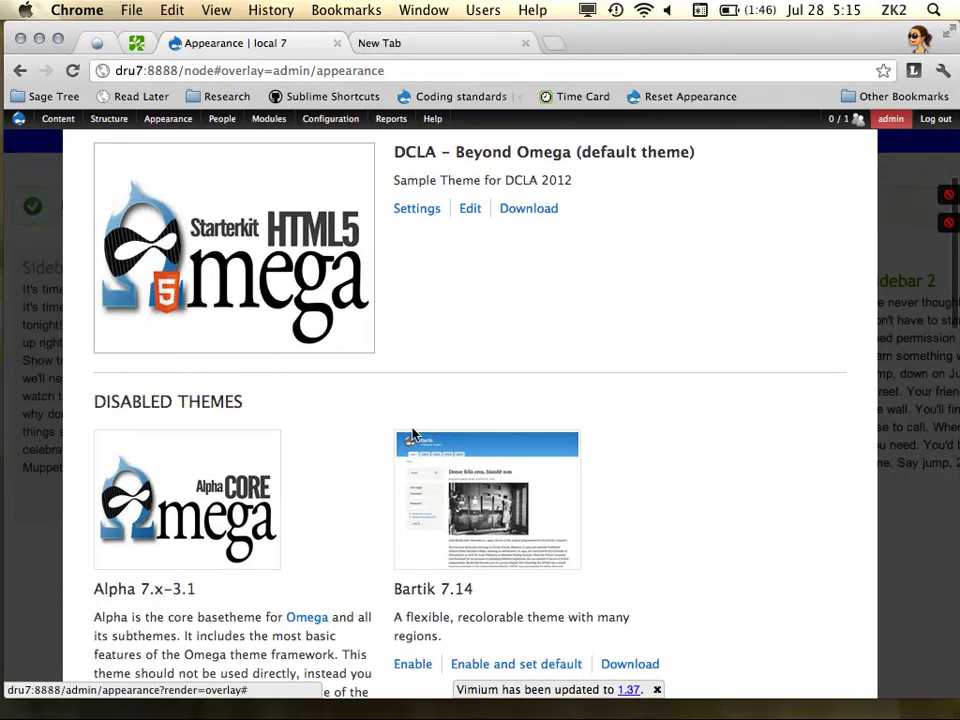
pyautogui.scroll(-10, 365, 385)
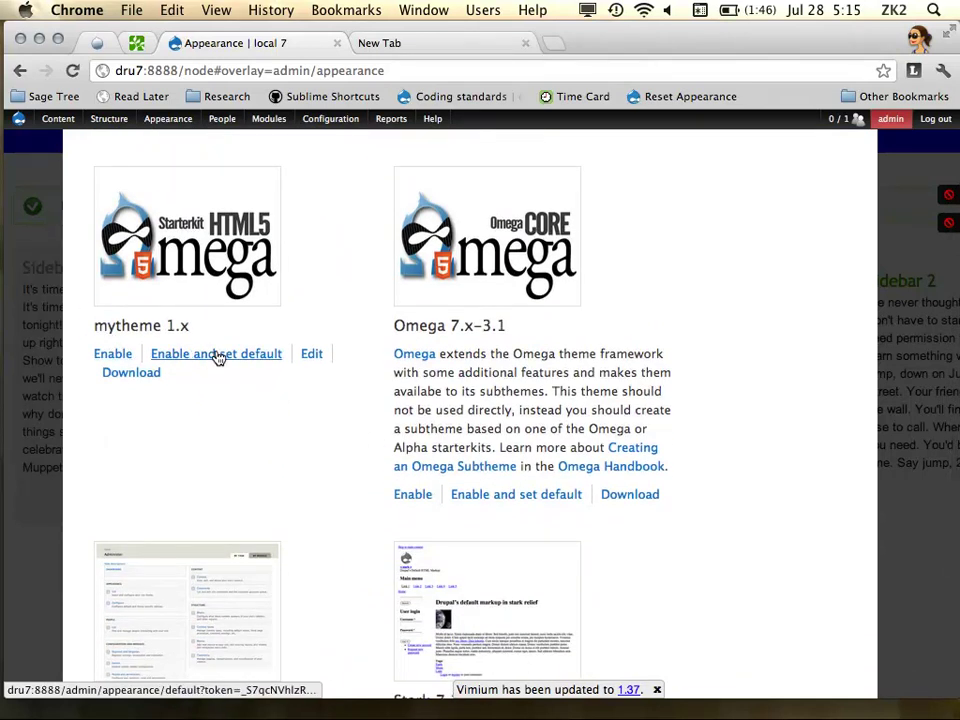
pyautogui.click(214, 358)
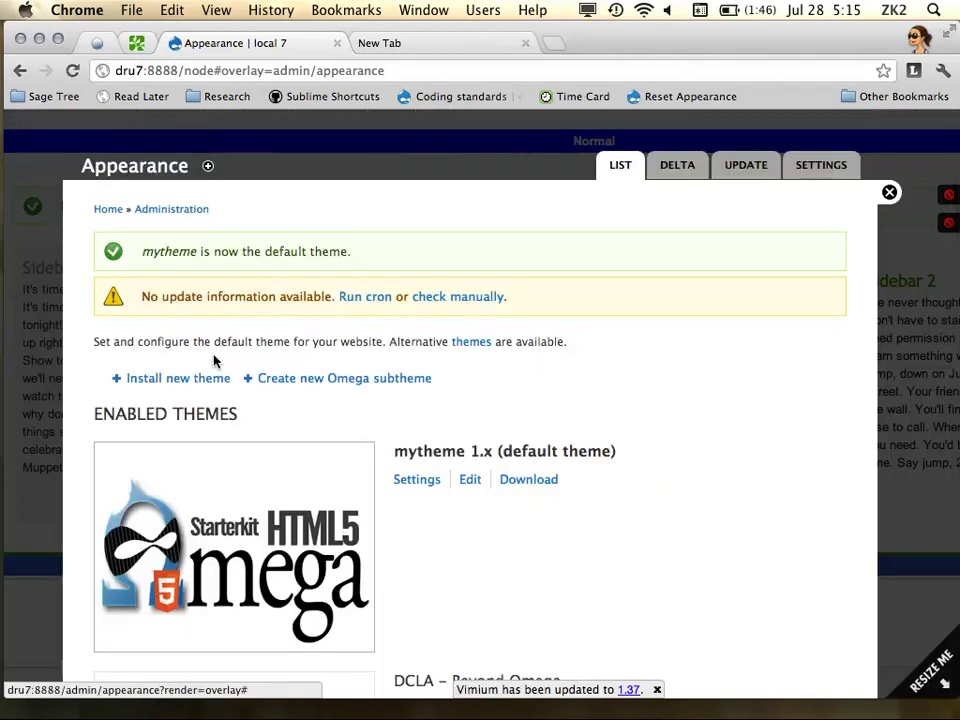
# Close the Appearance overlay and switch the layout grid off and back on
pyautogui.scroll(-2, 630, 395)
pyautogui.scroll(2, 632, 397)
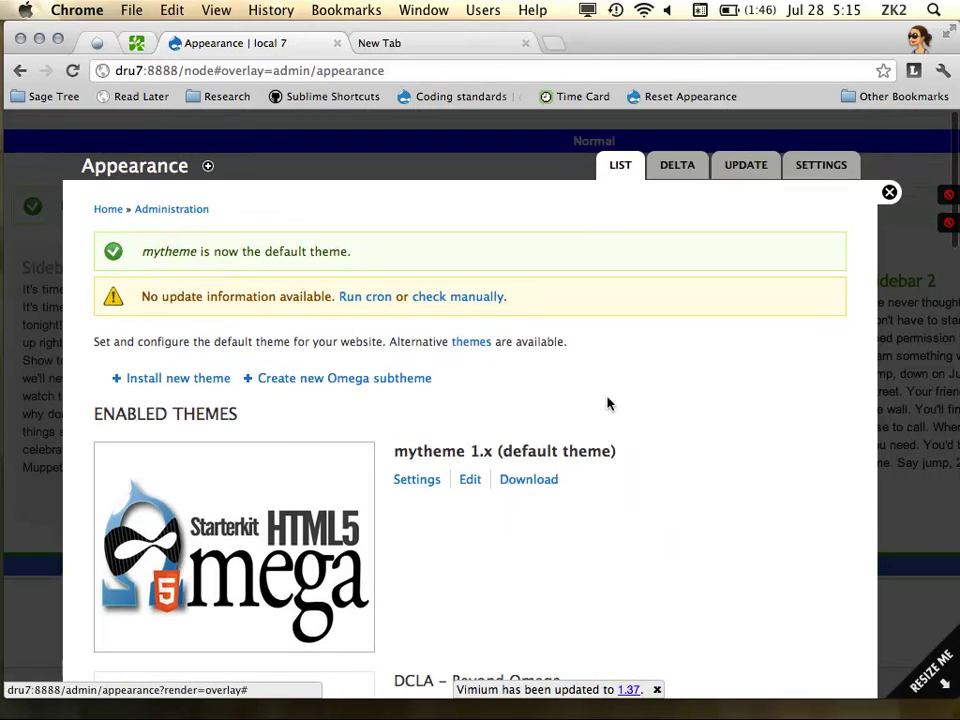
pyautogui.click(889, 192)
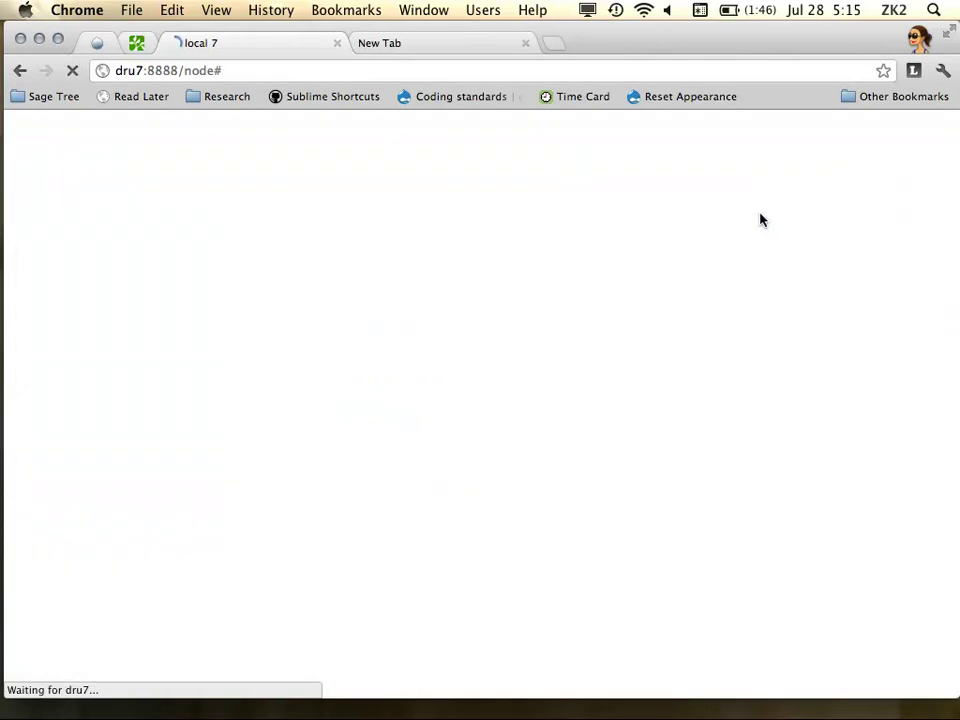
pyautogui.scroll(-5, 521, 343)
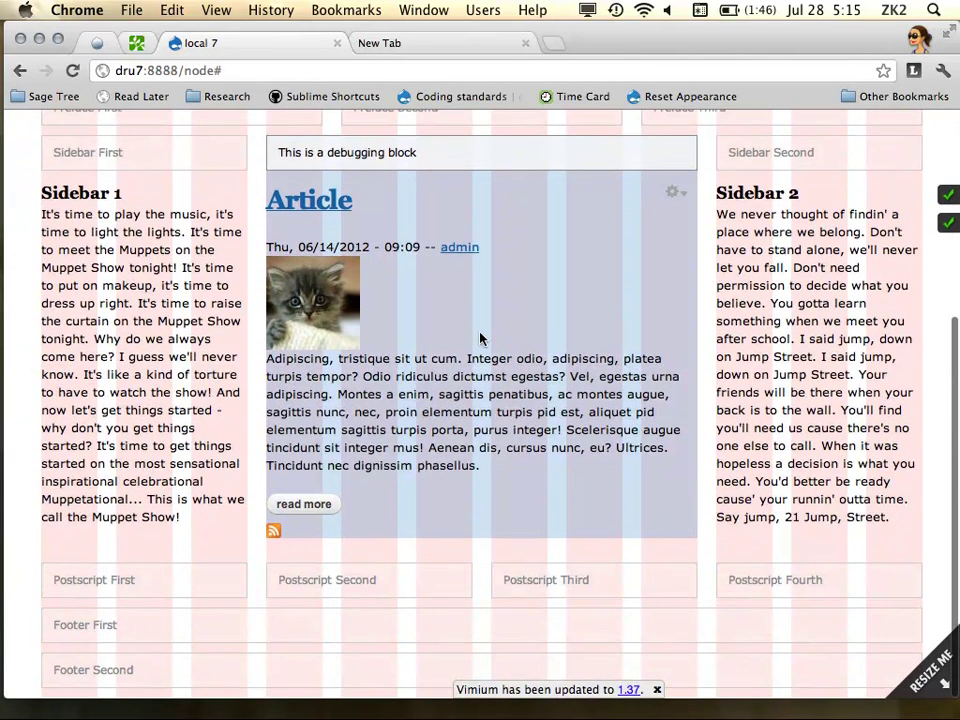
pyautogui.scroll(5, 480, 340)
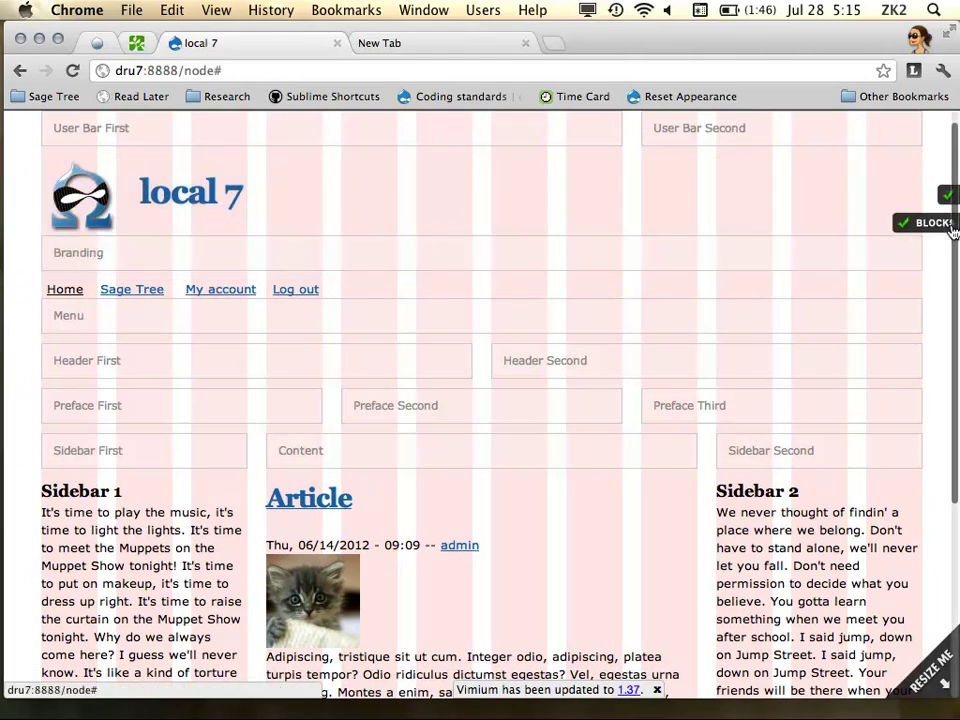
pyautogui.click(938, 198)
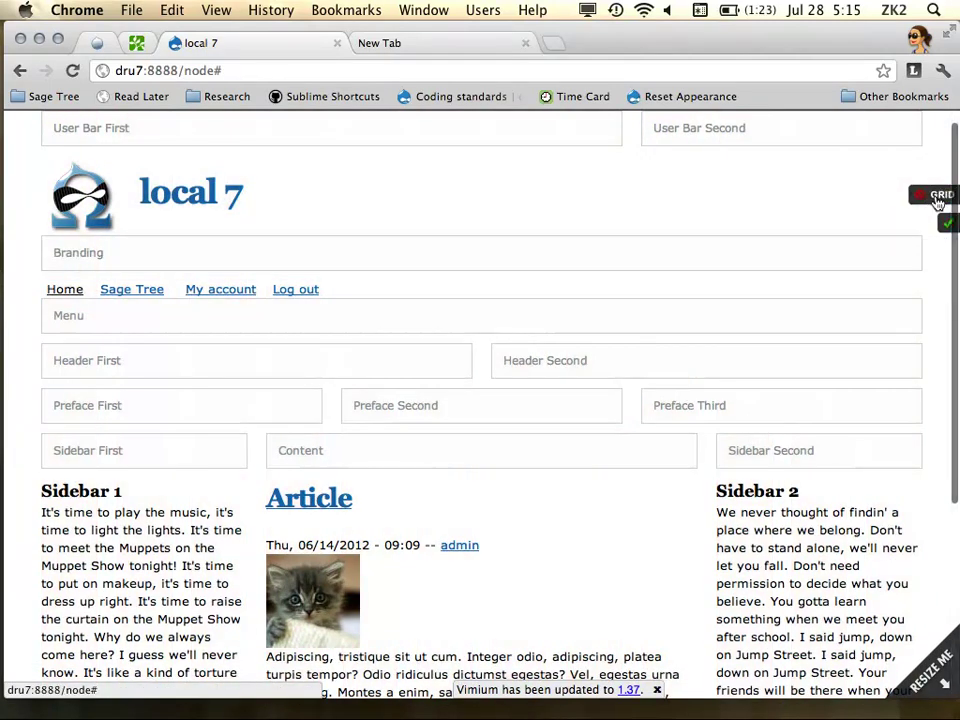
pyautogui.click(938, 198)
# Open the Add a new Delta template form from Appearance > Delta
pyautogui.moveTo(178, 133)
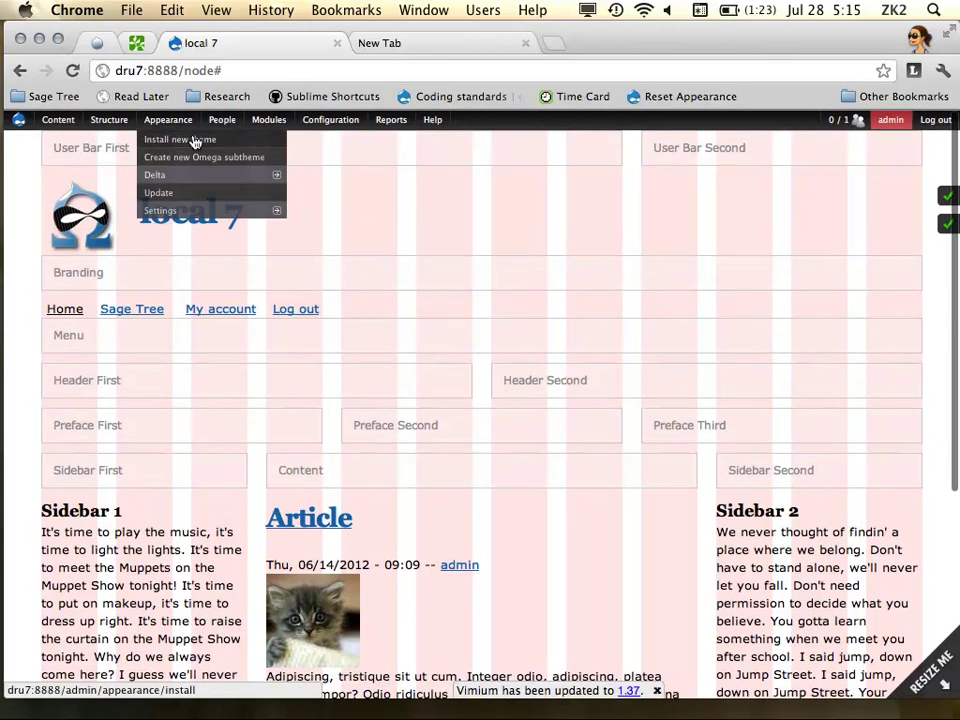
pyautogui.moveTo(184, 176)
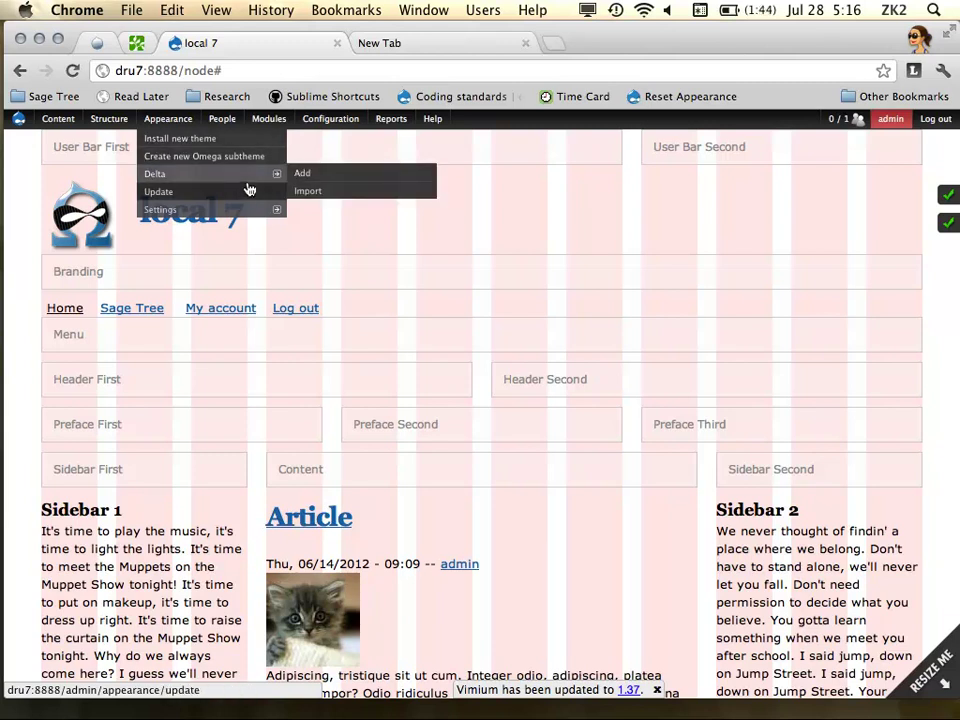
pyautogui.click(303, 176)
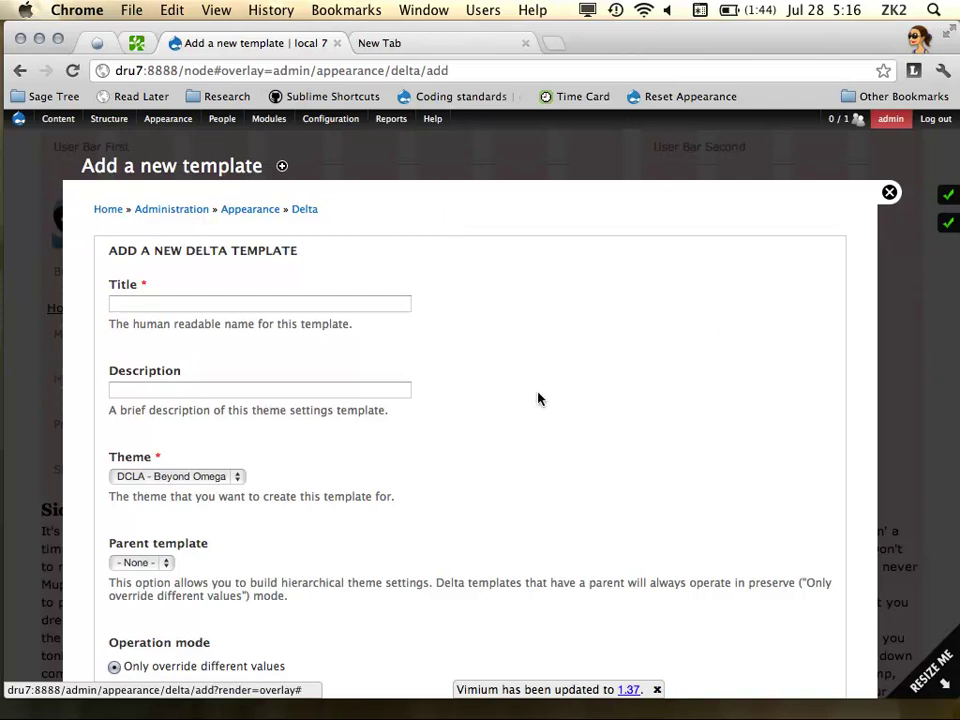
# Title the template 'different', choose Override all values, and save it
pyautogui.click(190, 302)
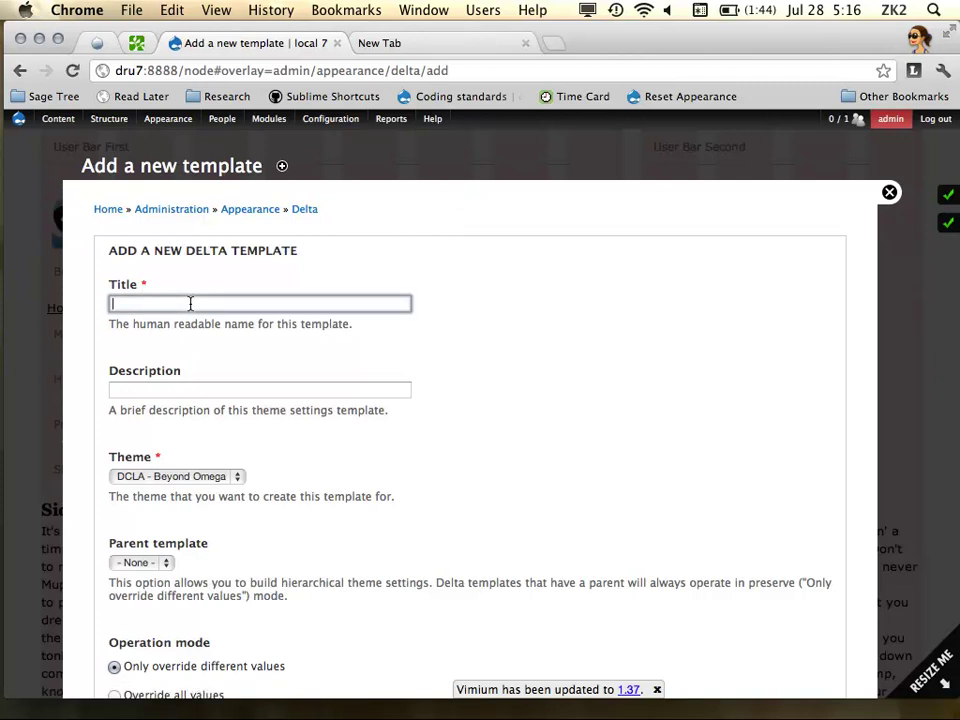
pyautogui.write('Differ')
pyautogui.press('Down')
pyautogui.press('Tab')
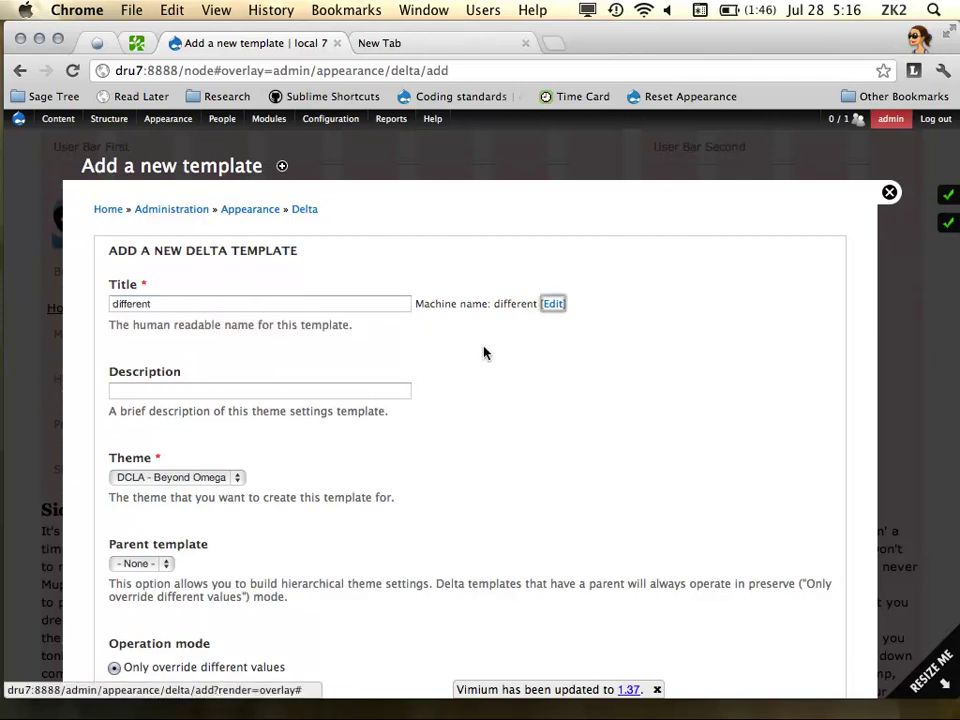
pyautogui.scroll(-3, 199, 390)
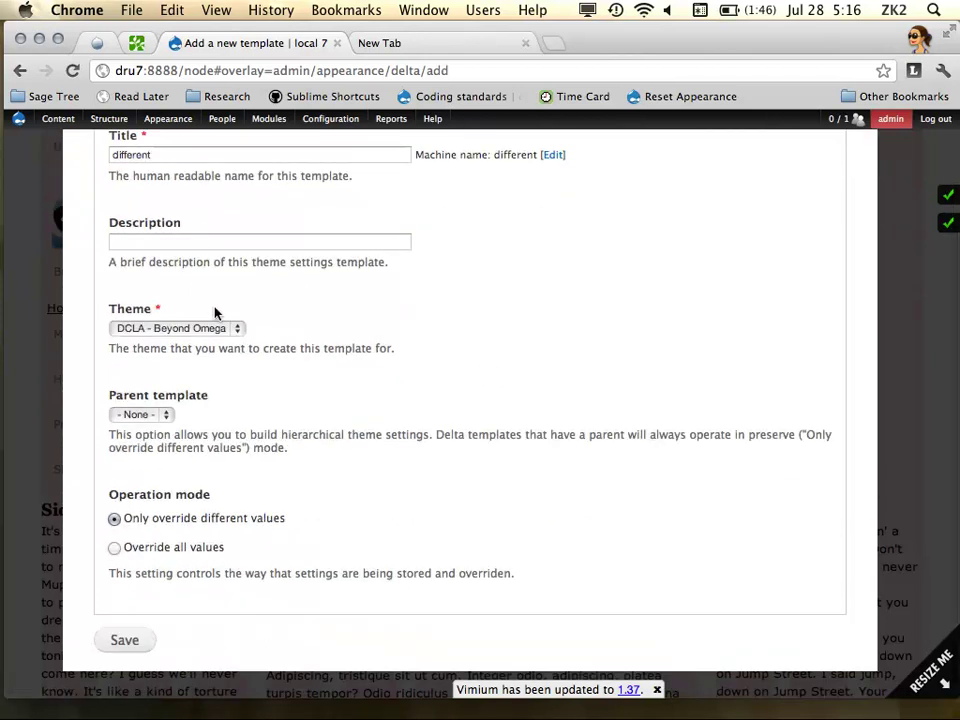
pyautogui.scroll(-1, 182, 452)
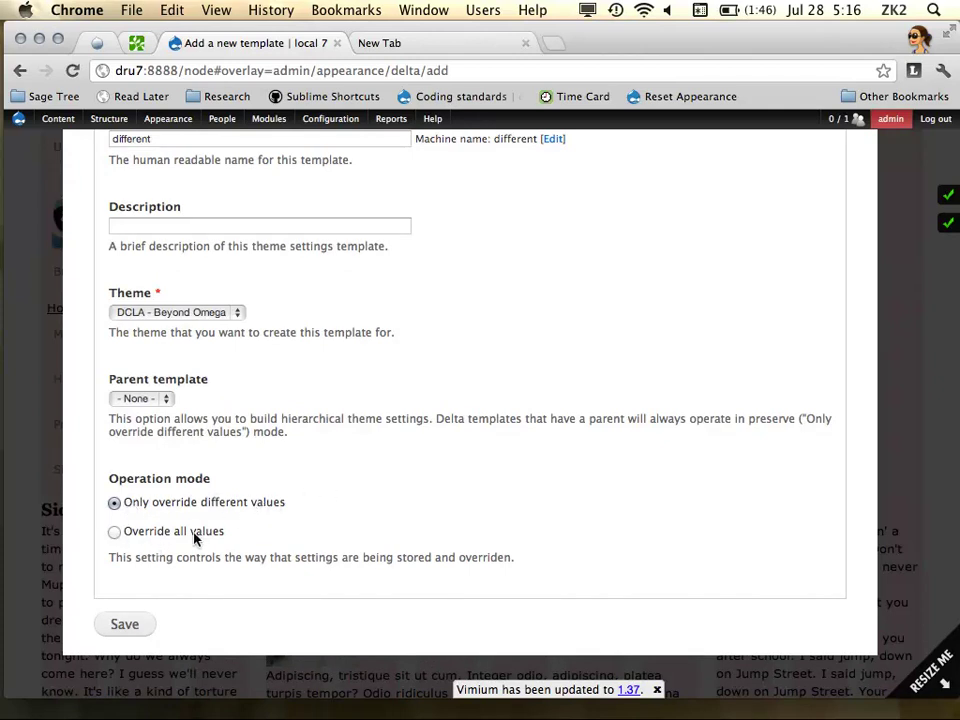
pyautogui.click(113, 534)
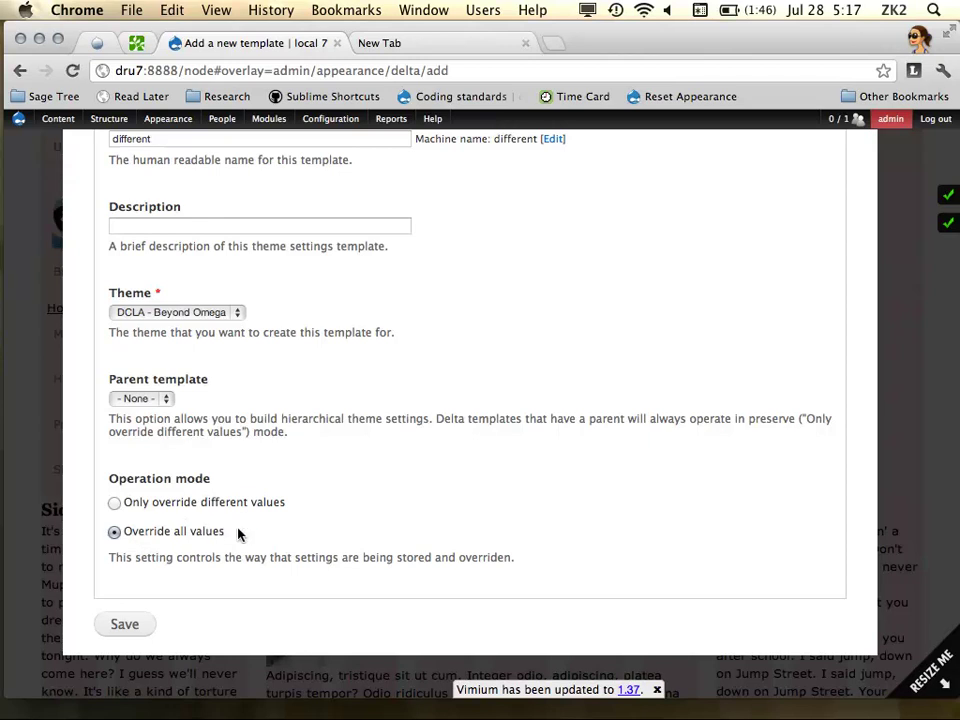
pyautogui.scroll(3, 241, 391)
pyautogui.scroll(-3, 241, 390)
pyautogui.click(123, 624)
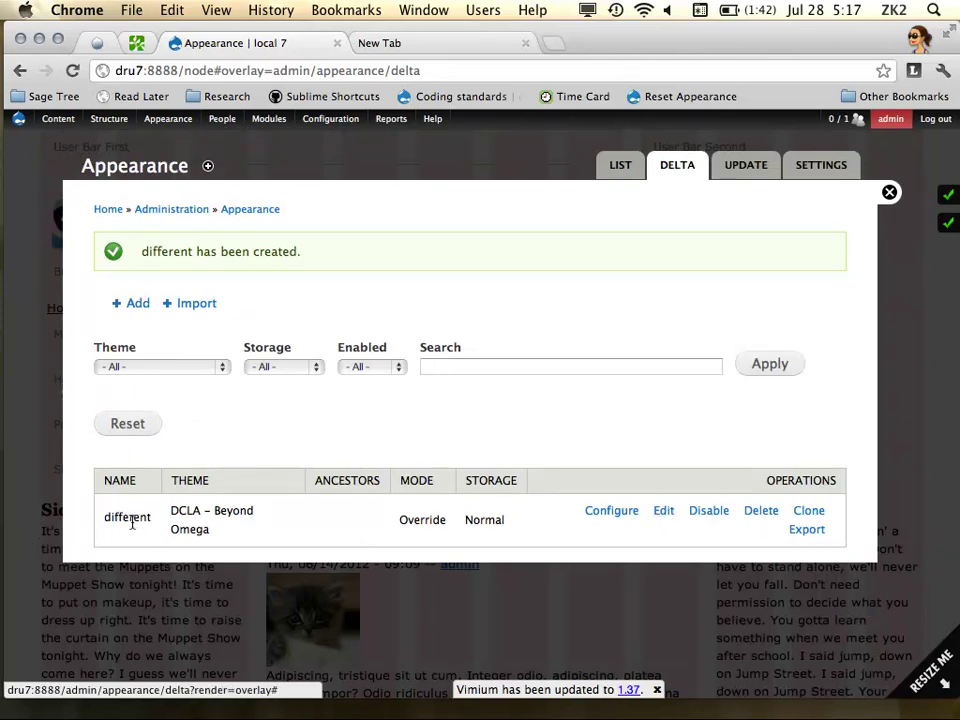
# Set the 'different' template's grid system to Default (960px) and review its zone settings
pyautogui.click(607, 512)
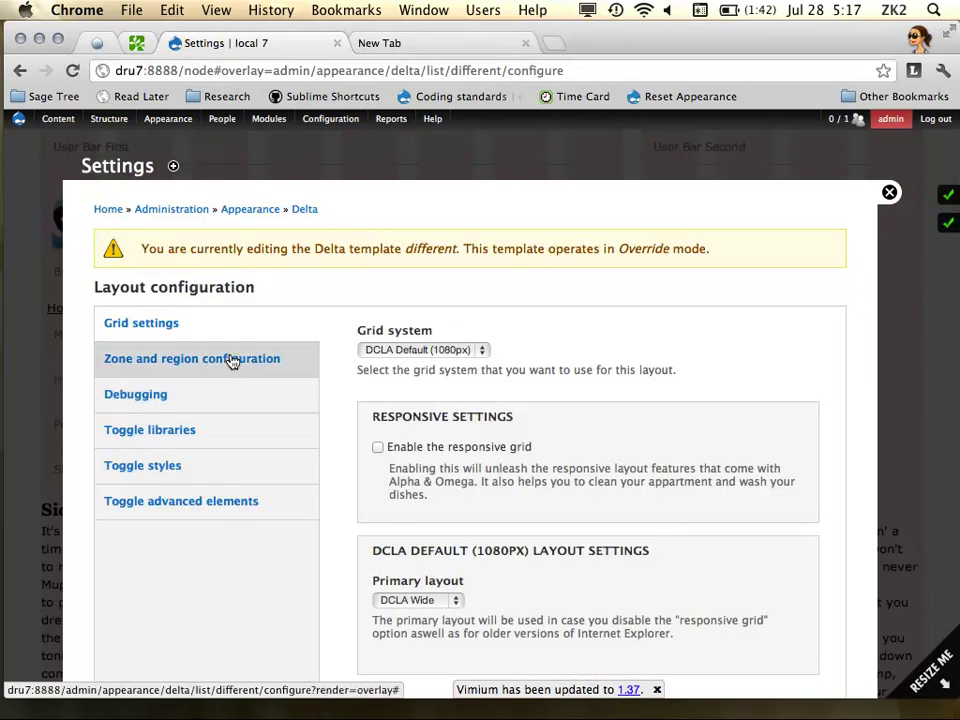
pyautogui.click(451, 349)
pyautogui.click(438, 319)
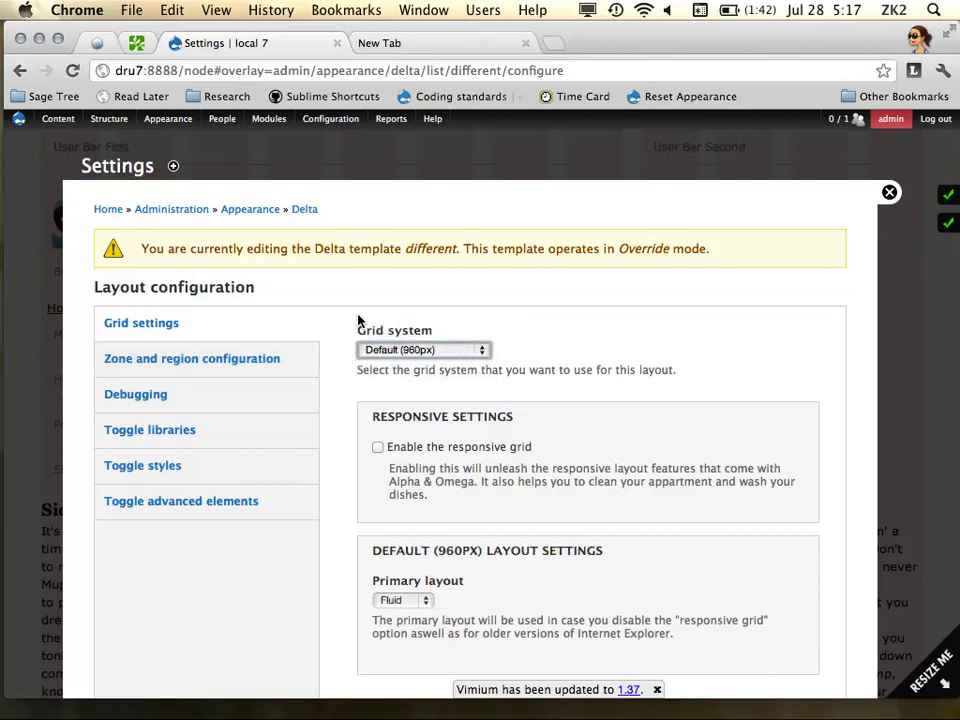
pyautogui.click(280, 368)
pyautogui.scroll(-3, 504, 407)
pyautogui.scroll(2, 499, 407)
pyautogui.scroll(2, 336, 341)
pyautogui.click(885, 191)
# Open the 'different' template's edit form from the Delta templates list
pyautogui.moveTo(180, 118)
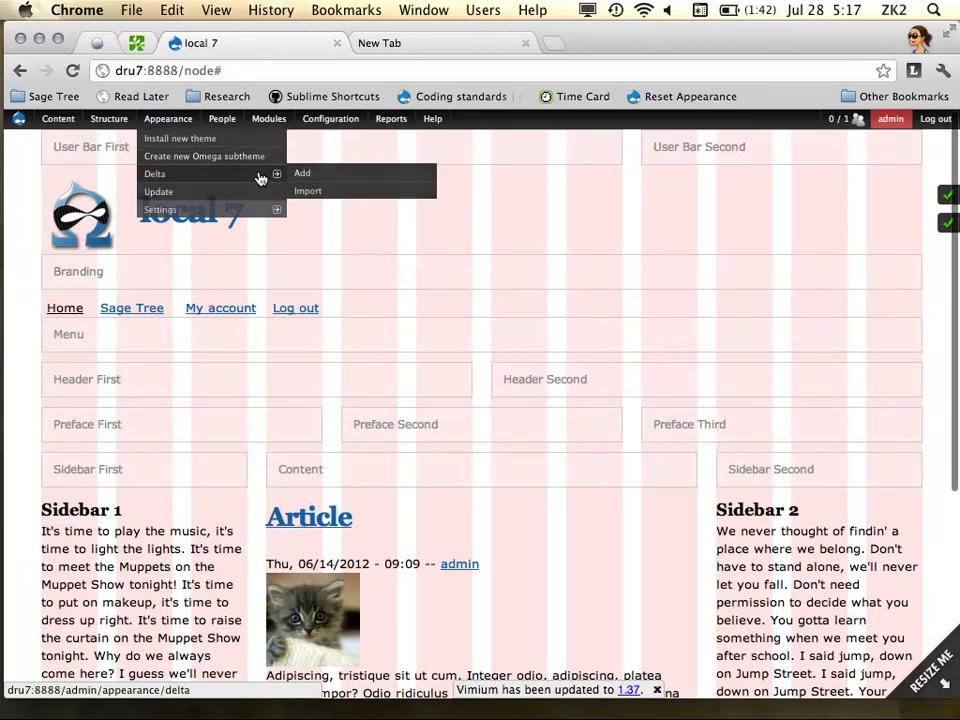
pyautogui.click(258, 175)
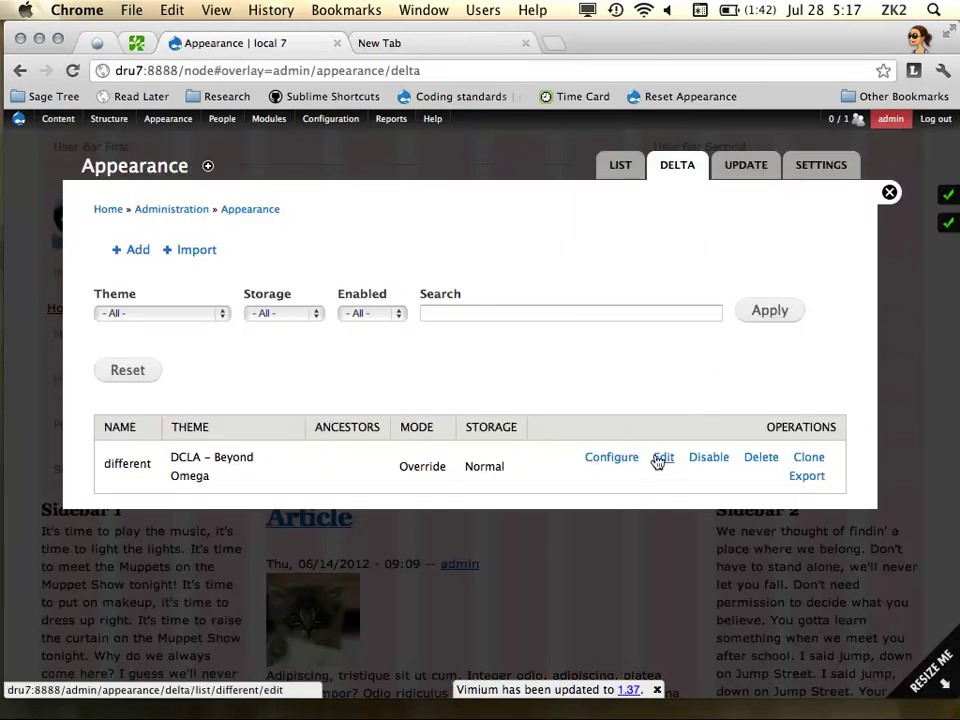
pyautogui.click(664, 461)
pyautogui.scroll(-1, 356, 418)
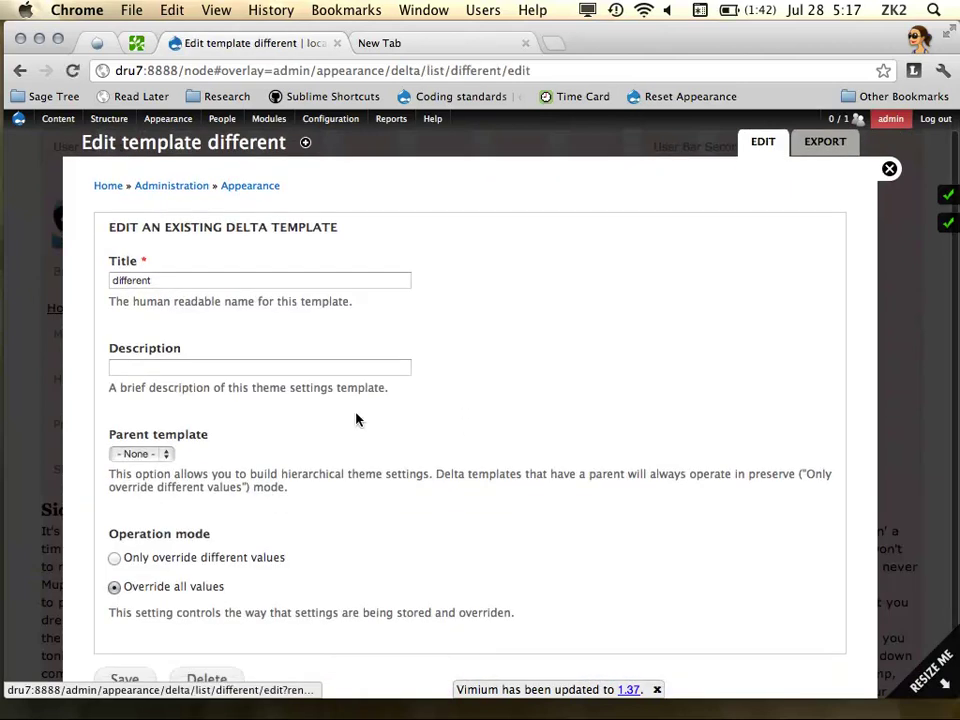
pyautogui.scroll(-2, 214, 599)
pyautogui.scroll(2, 214, 600)
pyautogui.scroll(-2, 311, 553)
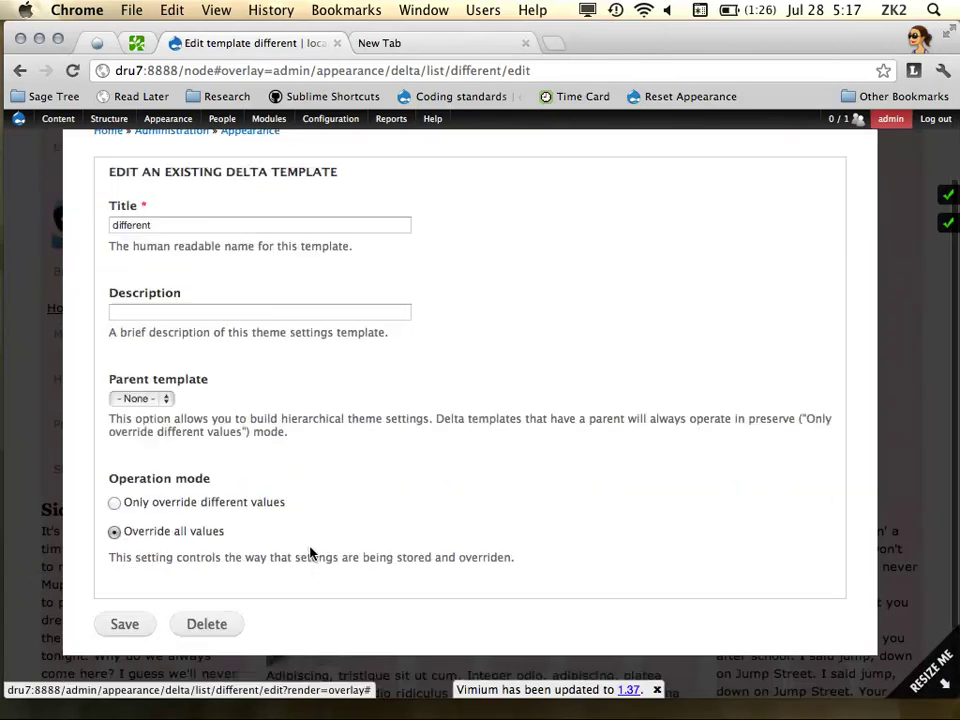
pyautogui.scroll(3, 718, 328)
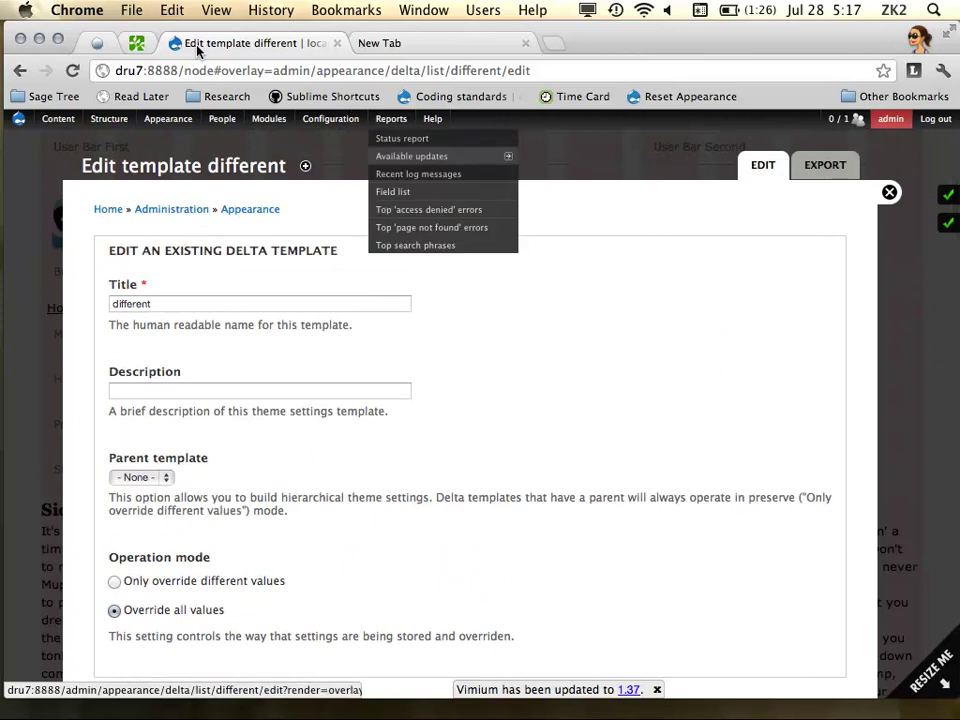
# Bring up a blank Add a new Delta template form
pyautogui.moveTo(168, 120)
pyautogui.moveTo(200, 175)
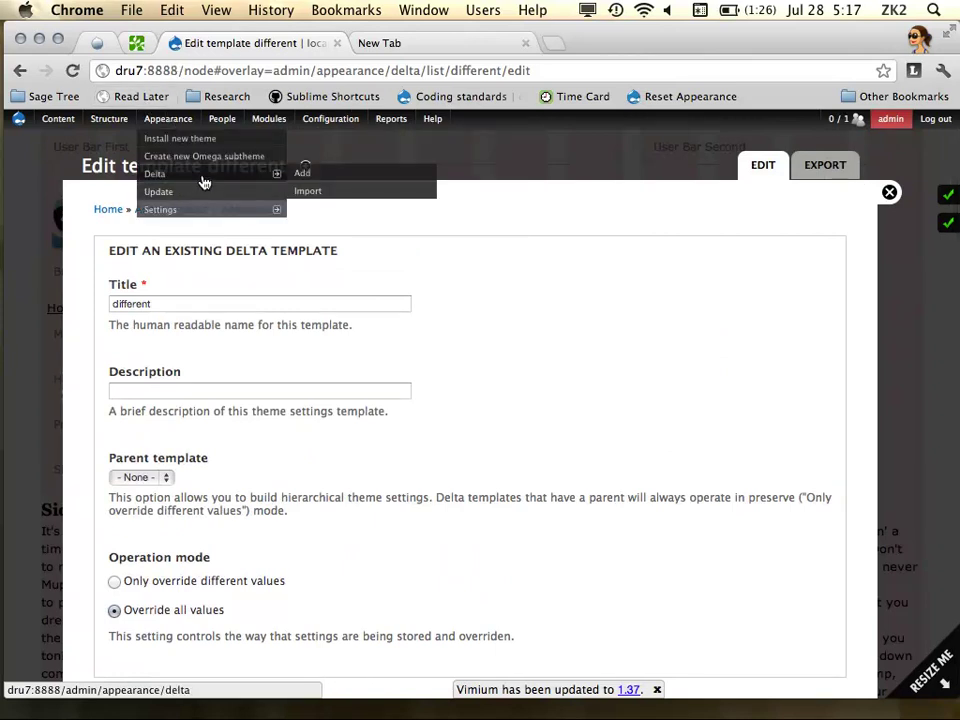
pyautogui.click(309, 177)
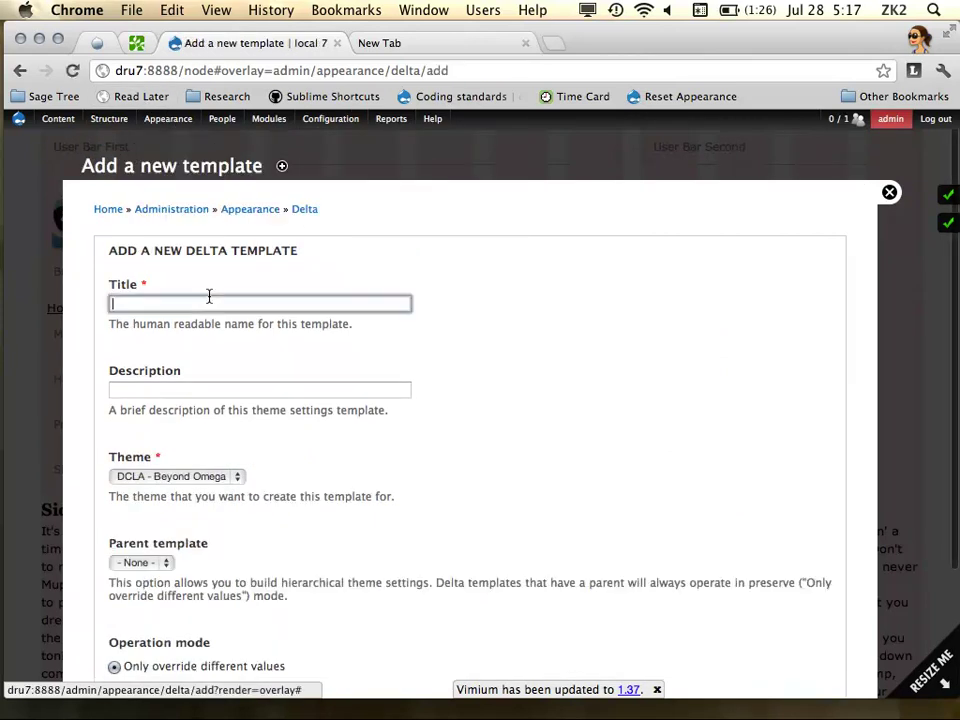
# Save a 'new layout' template for mytheme with no parent, overriding all values
pyautogui.click(209, 296)
pyautogui.write('new ')
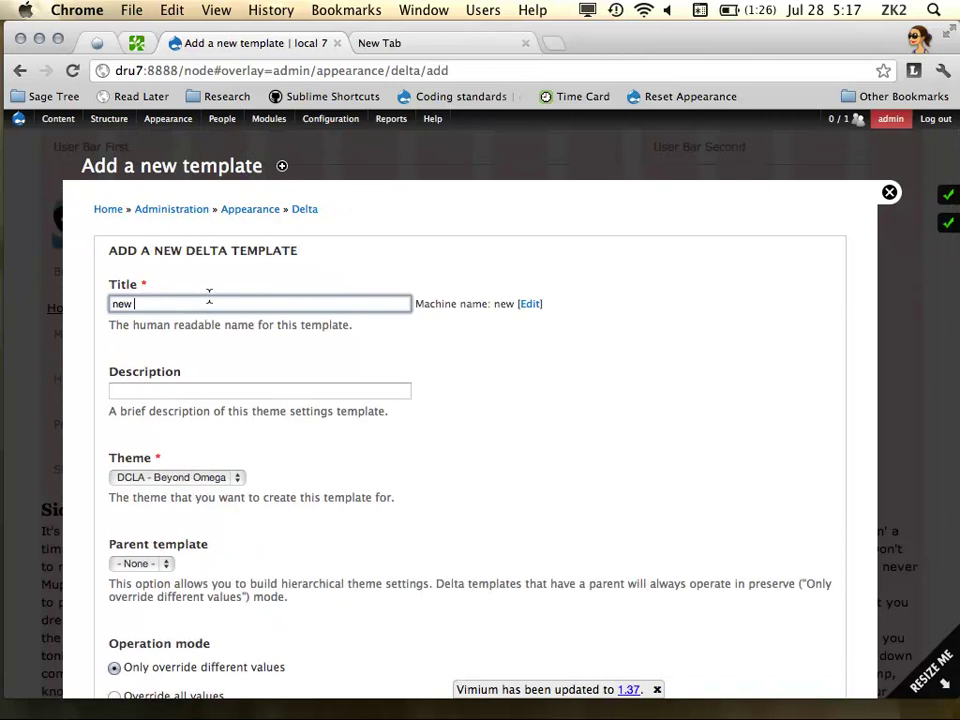
pyautogui.write('layout')
pyautogui.click(543, 417)
pyautogui.scroll(-3, 543, 417)
pyautogui.click(196, 352)
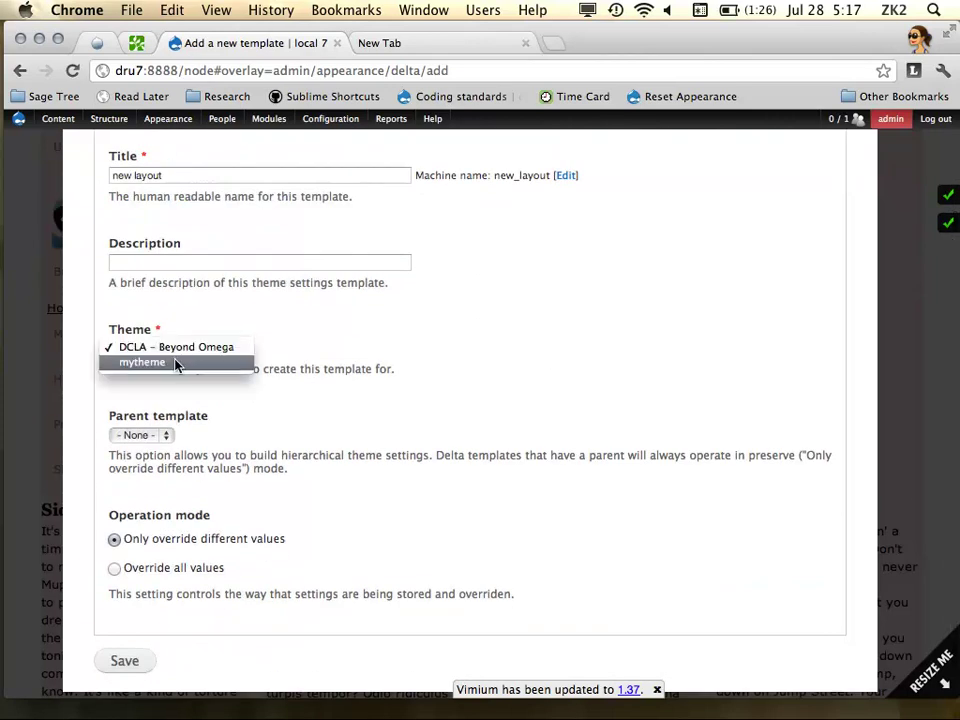
pyautogui.click(176, 363)
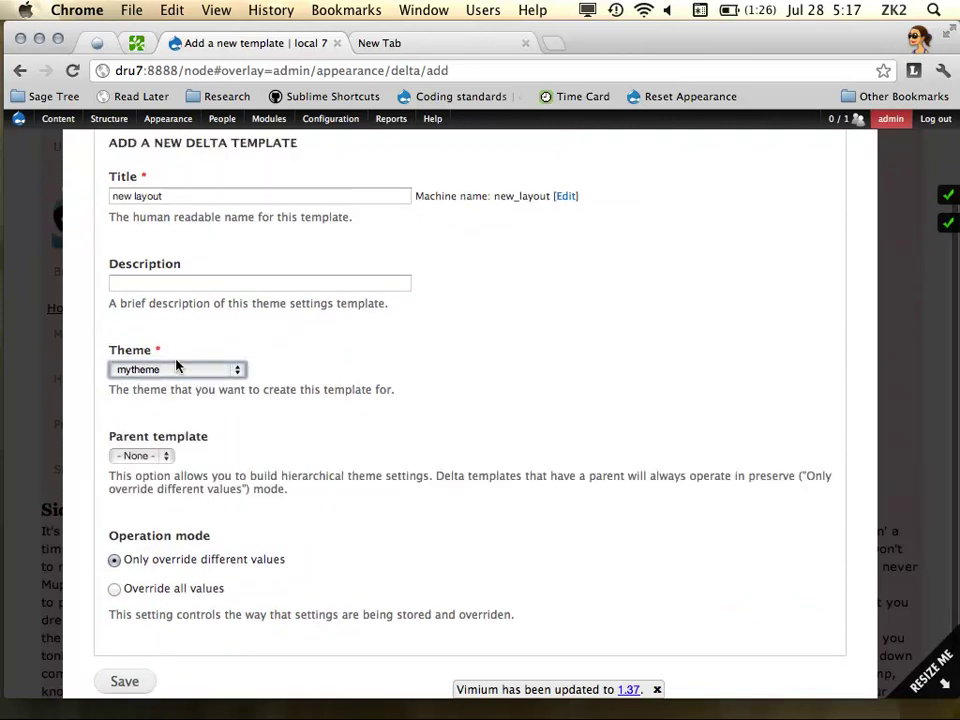
pyautogui.scroll(-2, 388, 409)
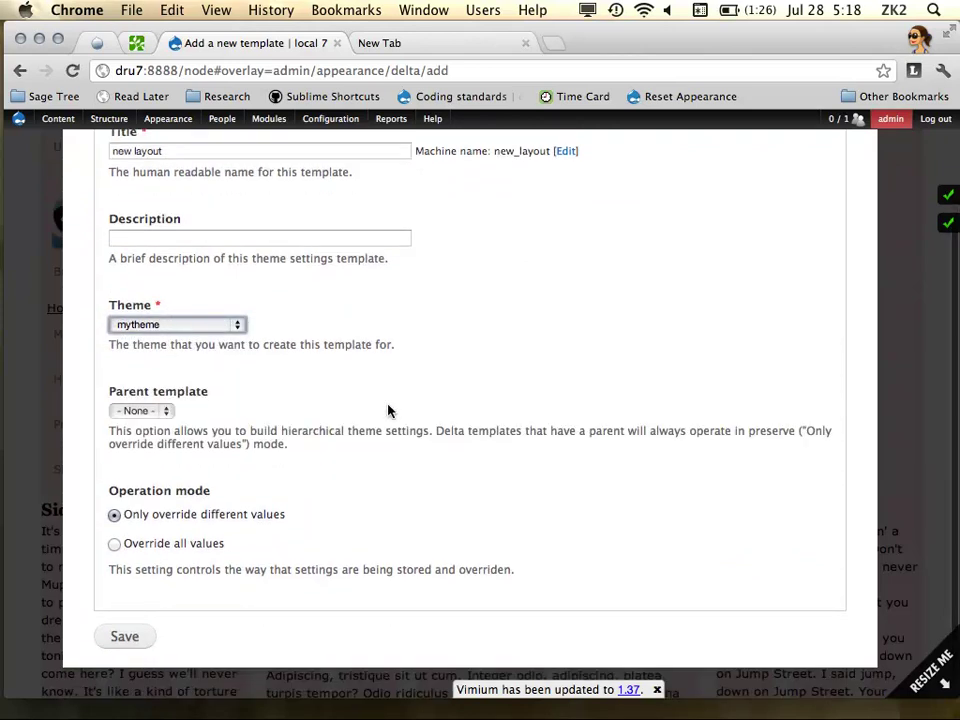
pyautogui.click(161, 398)
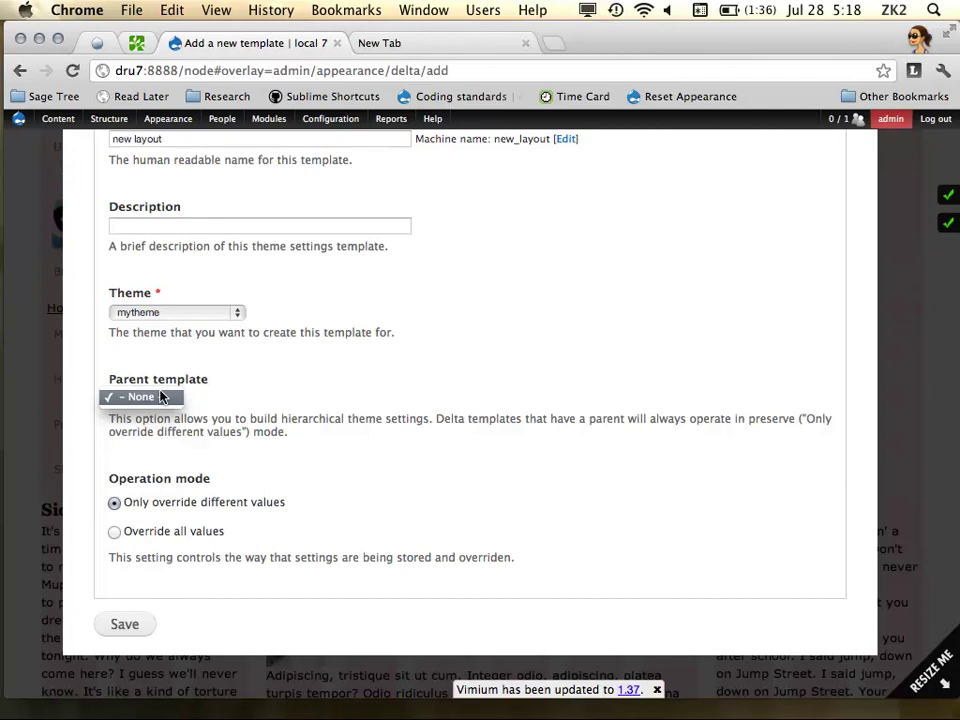
pyautogui.click(114, 531)
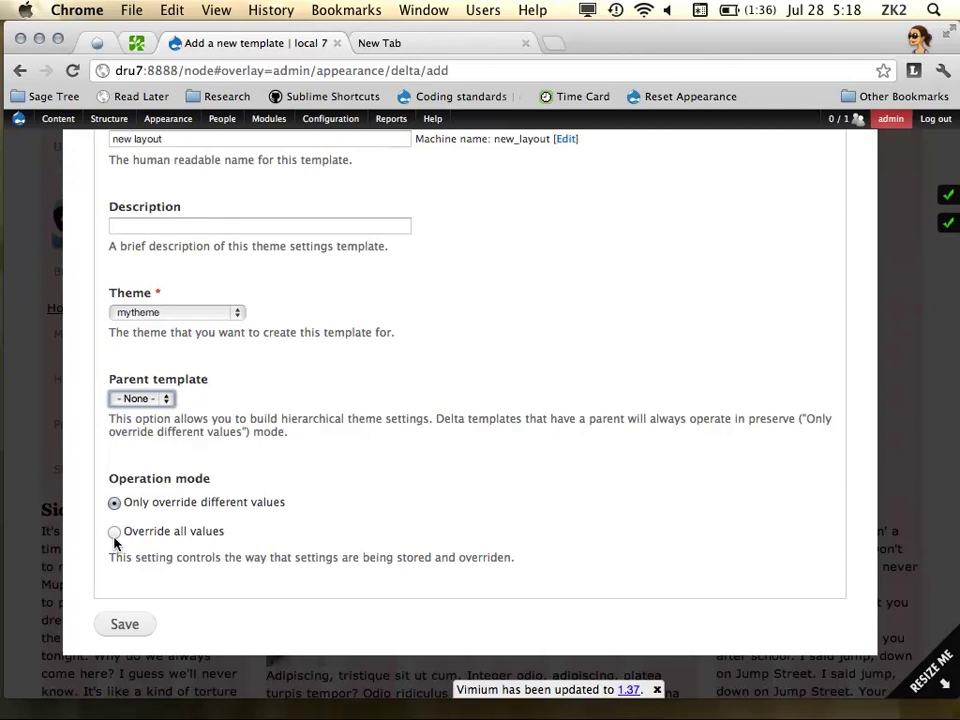
pyautogui.click(114, 533)
pyautogui.click(131, 624)
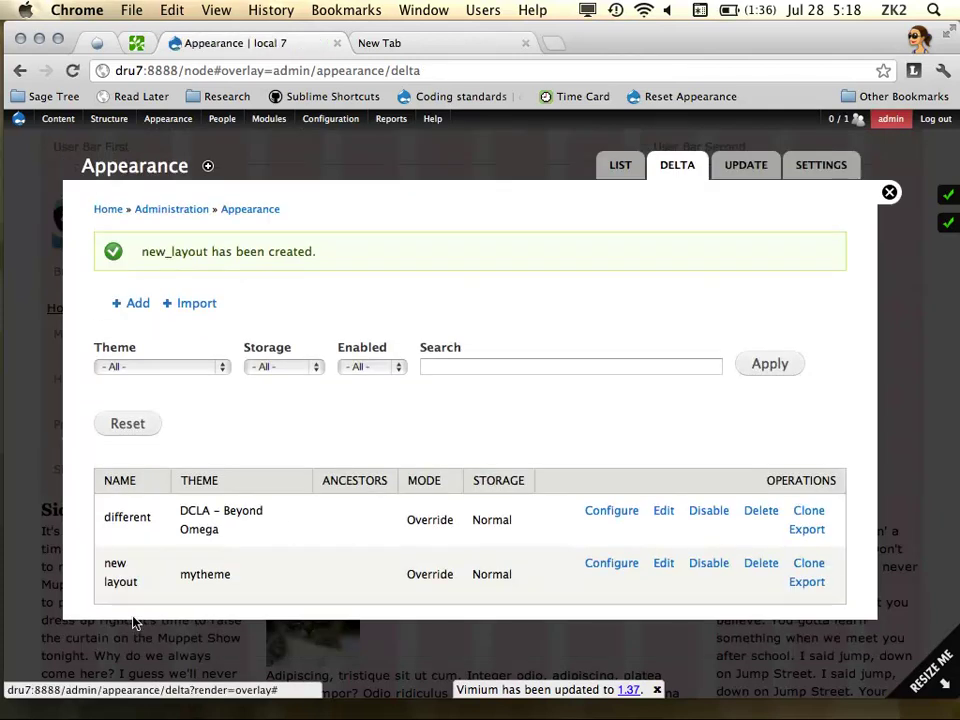
# Open new_layout's zone and region settings and expand the Content Zone configuration
pyautogui.click(612, 564)
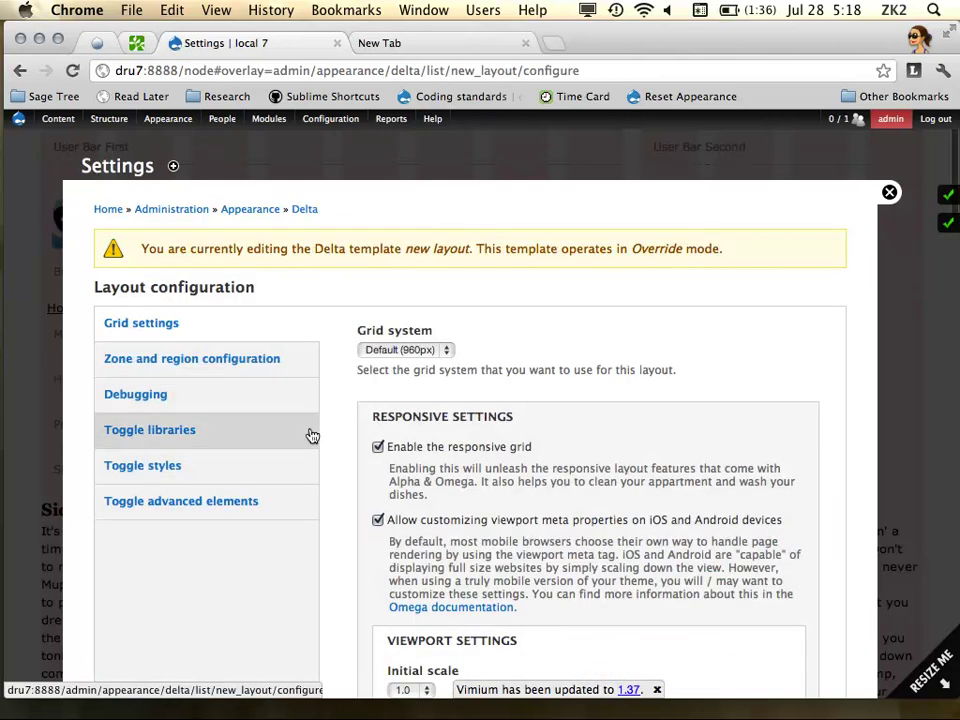
pyautogui.click(265, 369)
pyautogui.scroll(-3, 537, 357)
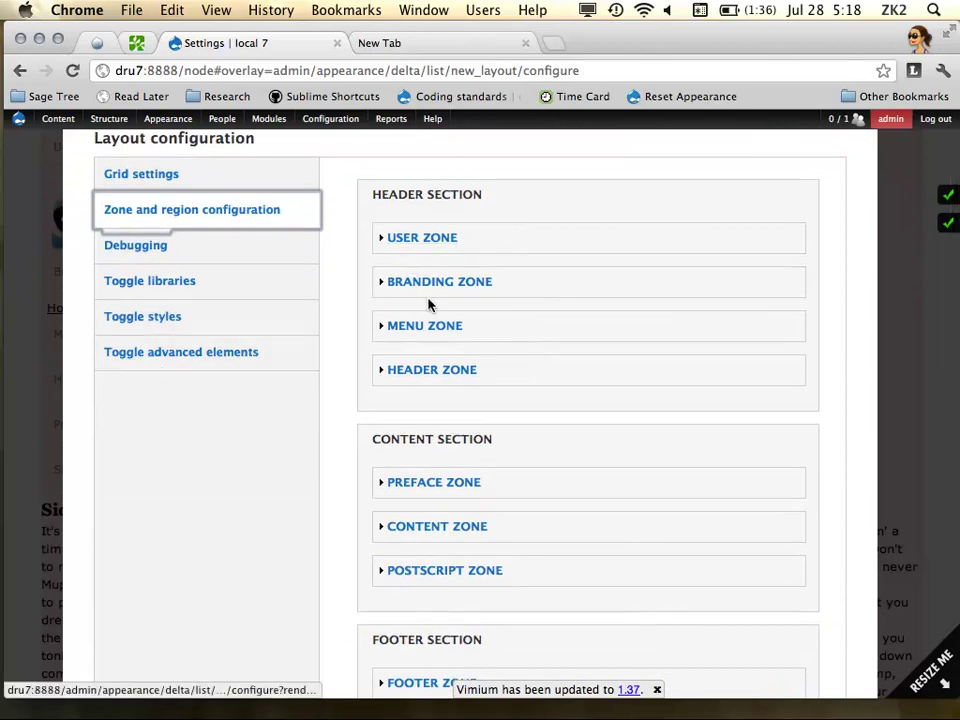
pyautogui.scroll(-5, 418, 384)
pyautogui.scroll(-2, 502, 498)
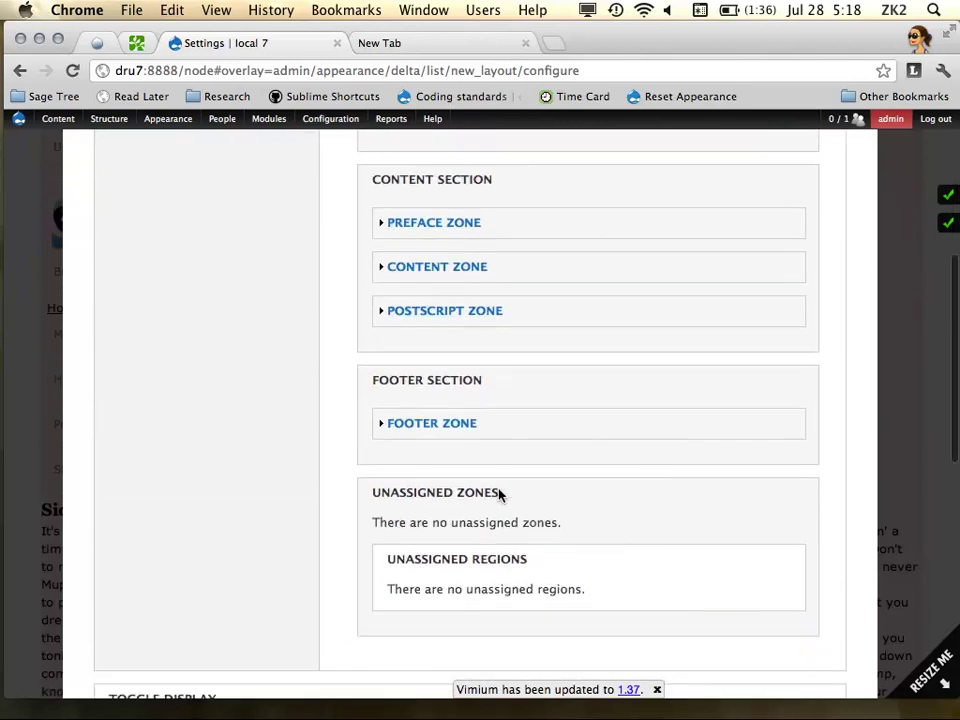
pyautogui.scroll(8, 499, 495)
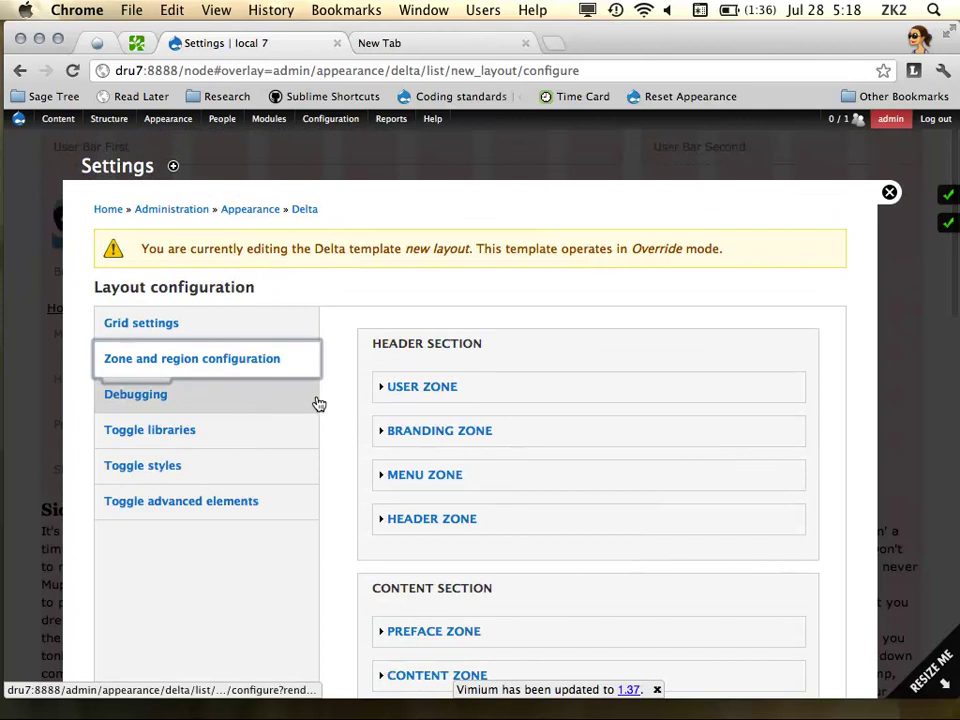
pyautogui.scroll(-3, 489, 424)
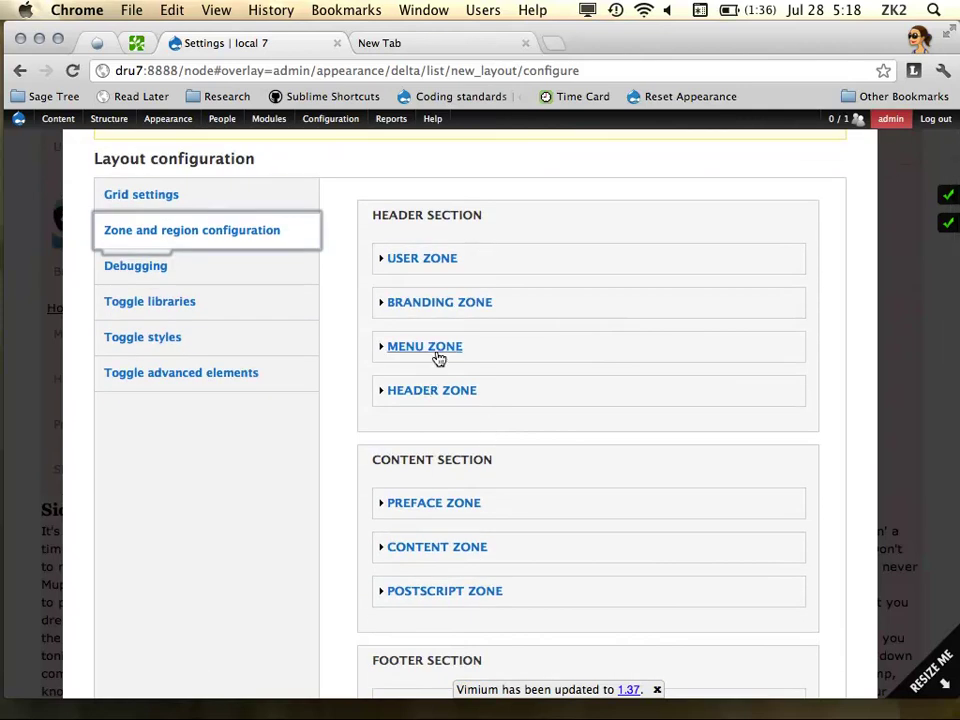
pyautogui.scroll(-2, 456, 380)
pyautogui.click(455, 484)
pyautogui.scroll(-3, 452, 560)
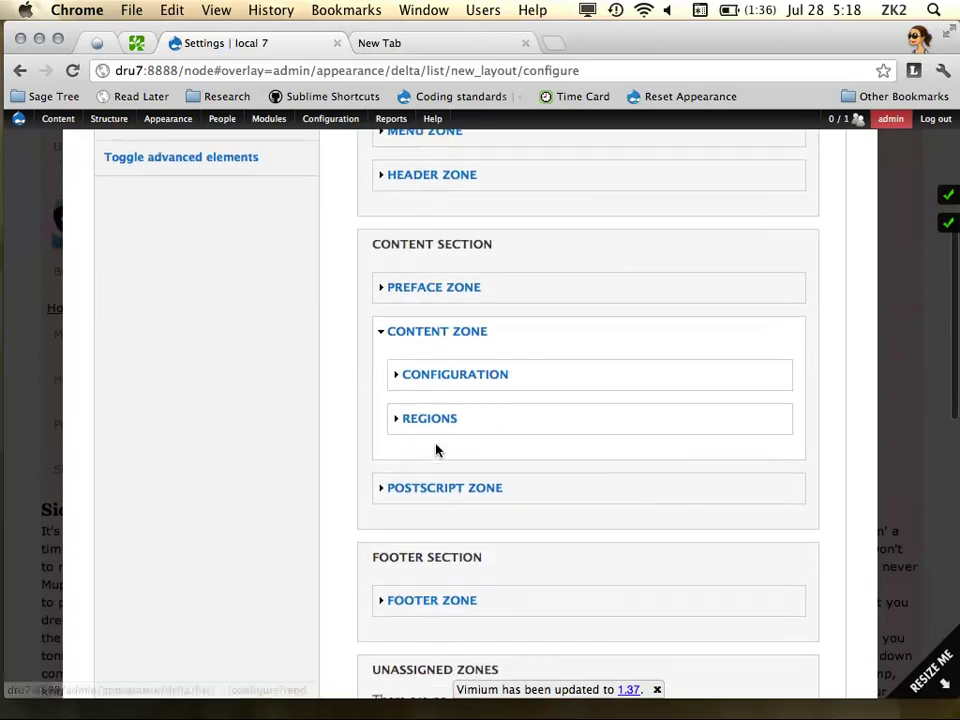
pyautogui.click(439, 419)
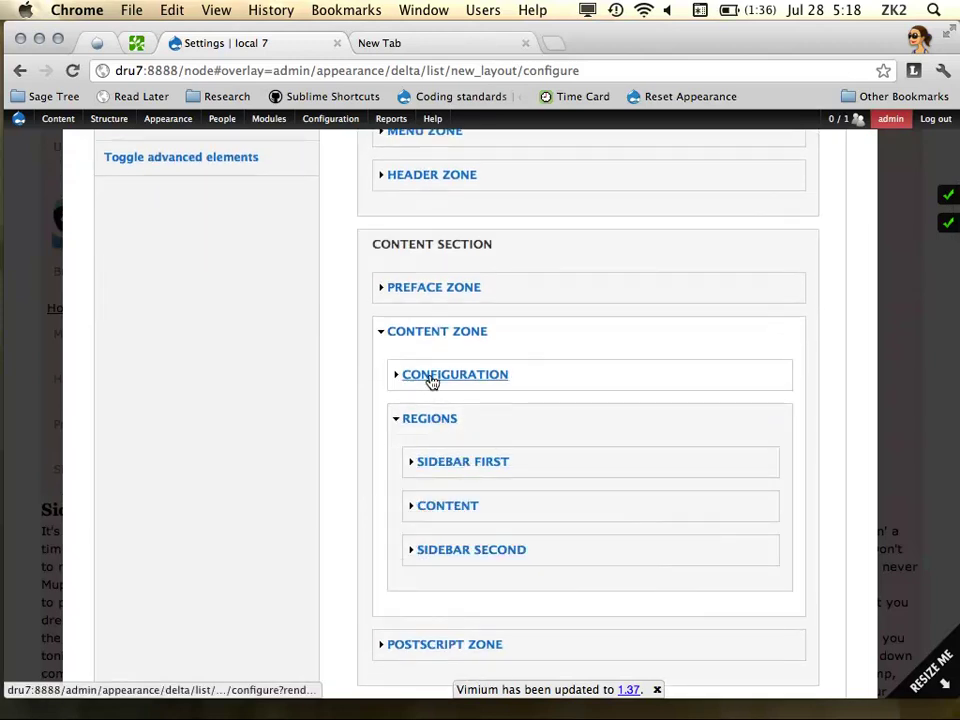
pyautogui.click(432, 375)
# Set the Content Zone section to None, save, and move the debugging block above the Article
pyautogui.scroll(2, 426, 280)
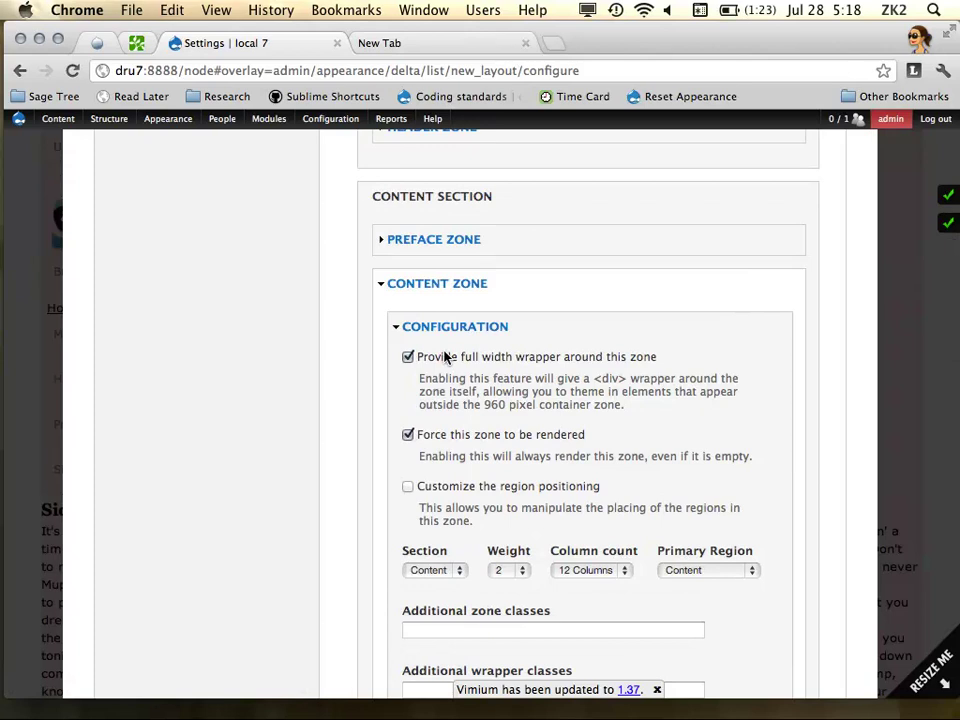
pyautogui.scroll(-2, 559, 493)
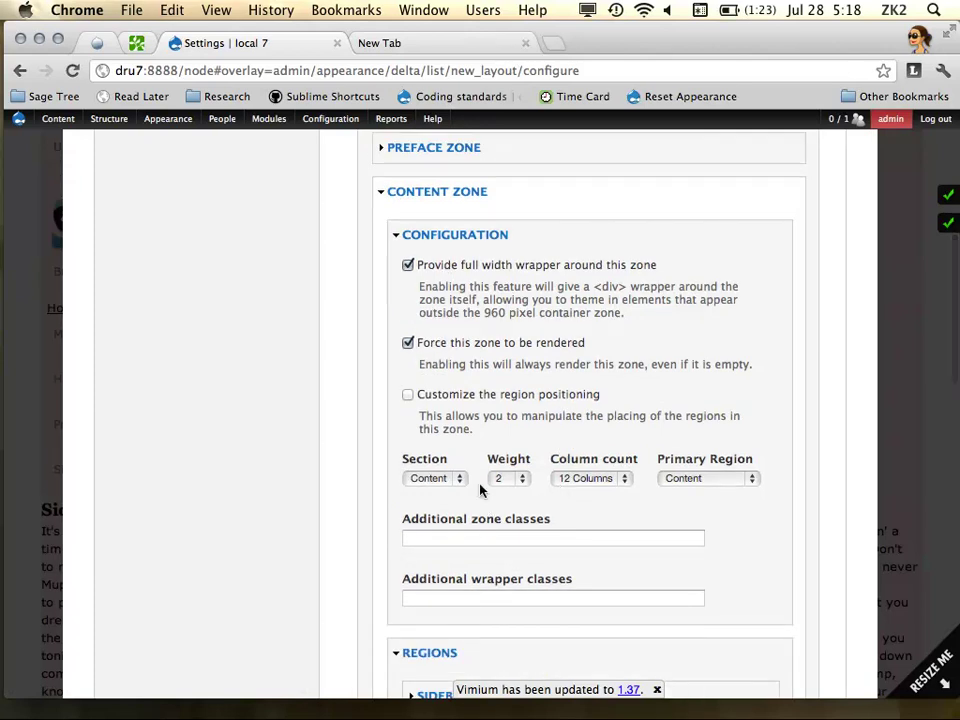
pyautogui.click(448, 480)
pyautogui.click(445, 447)
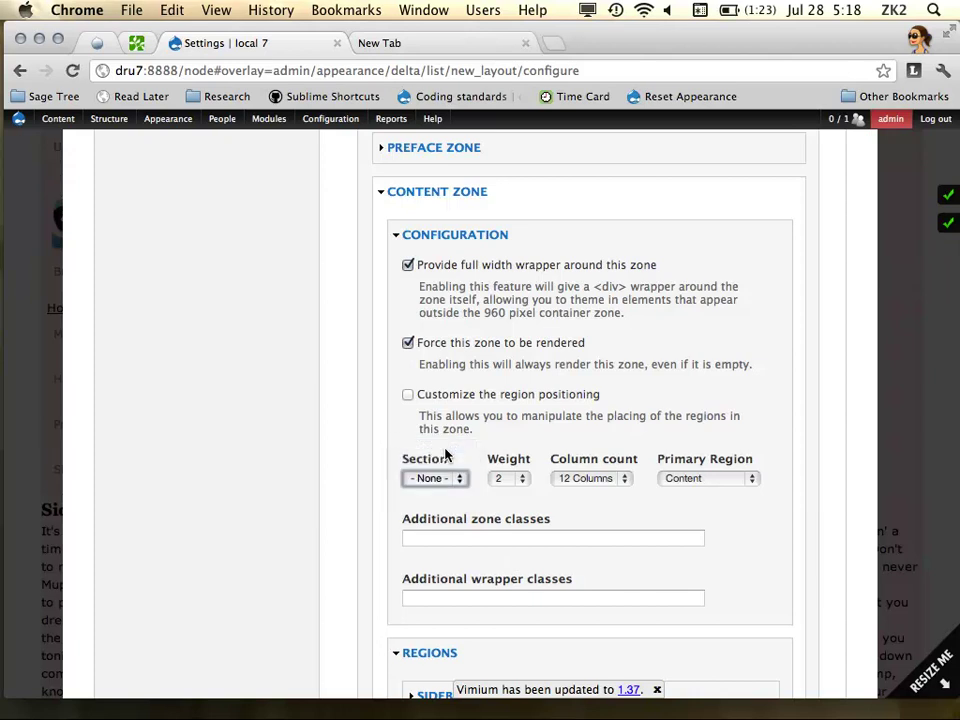
pyautogui.scroll(-10, 445, 455)
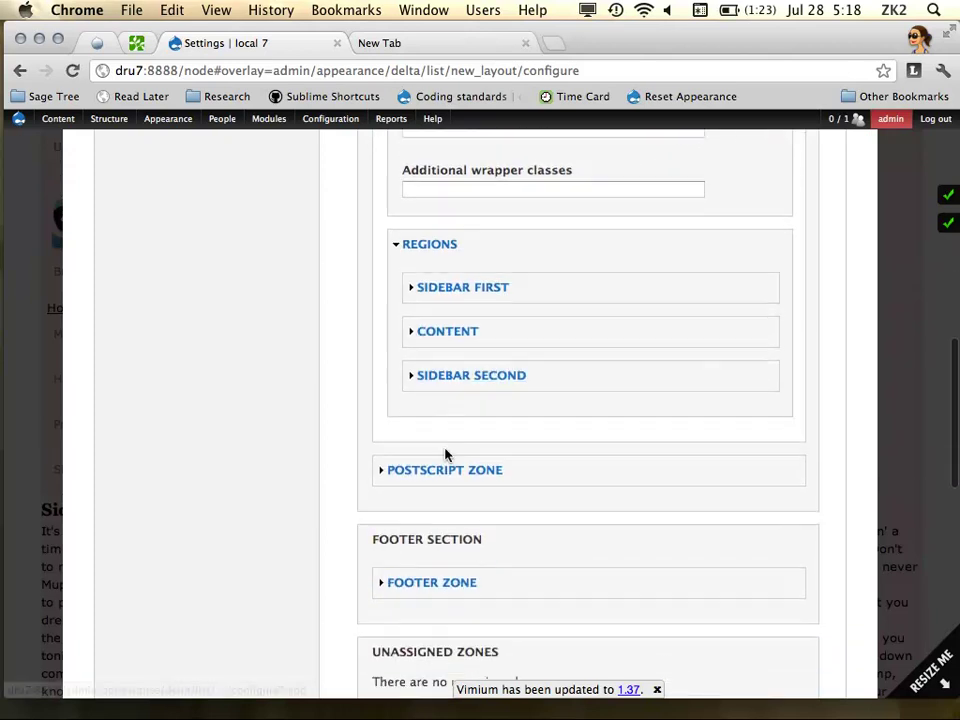
pyautogui.scroll(5, 430, 332)
pyautogui.scroll(-10, 430, 332)
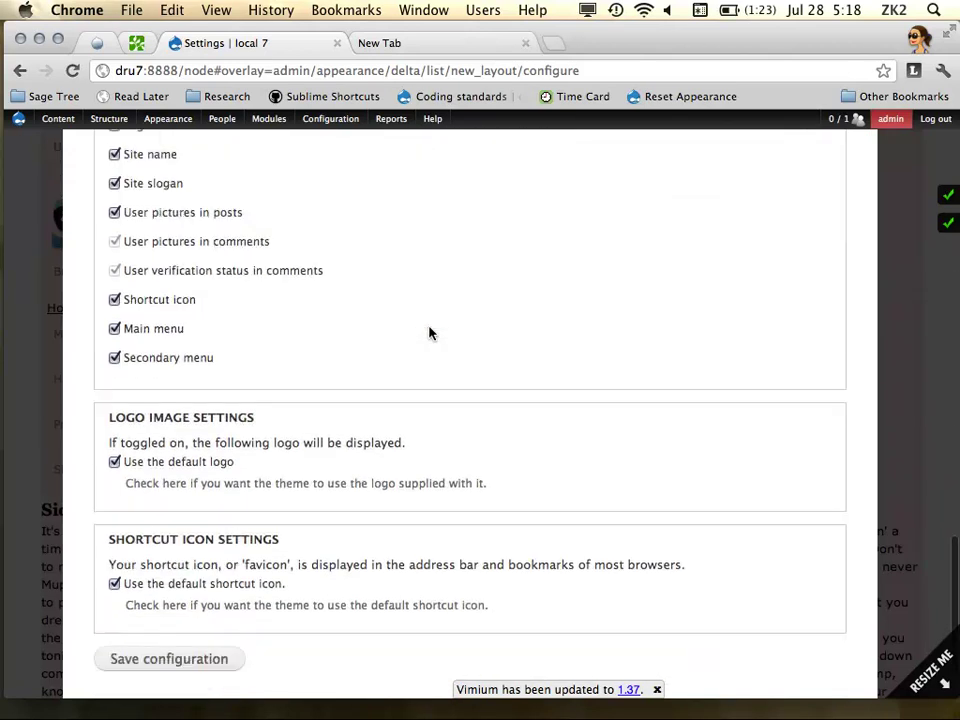
pyautogui.click(148, 614)
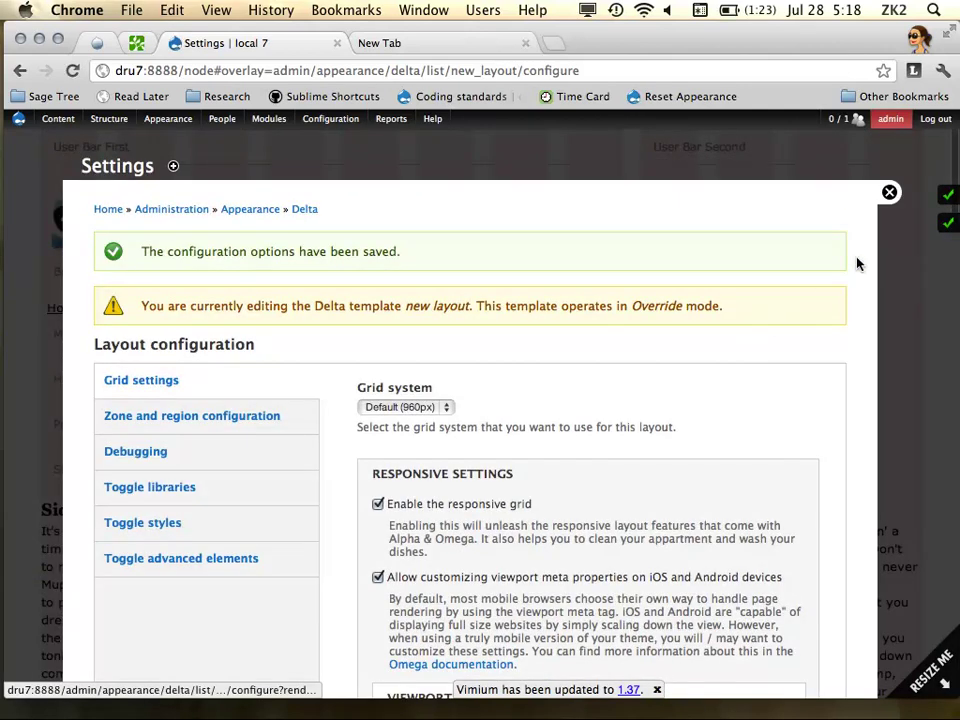
pyautogui.click(889, 193)
pyautogui.moveTo(749, 285); pyautogui.dragTo(323, 247)
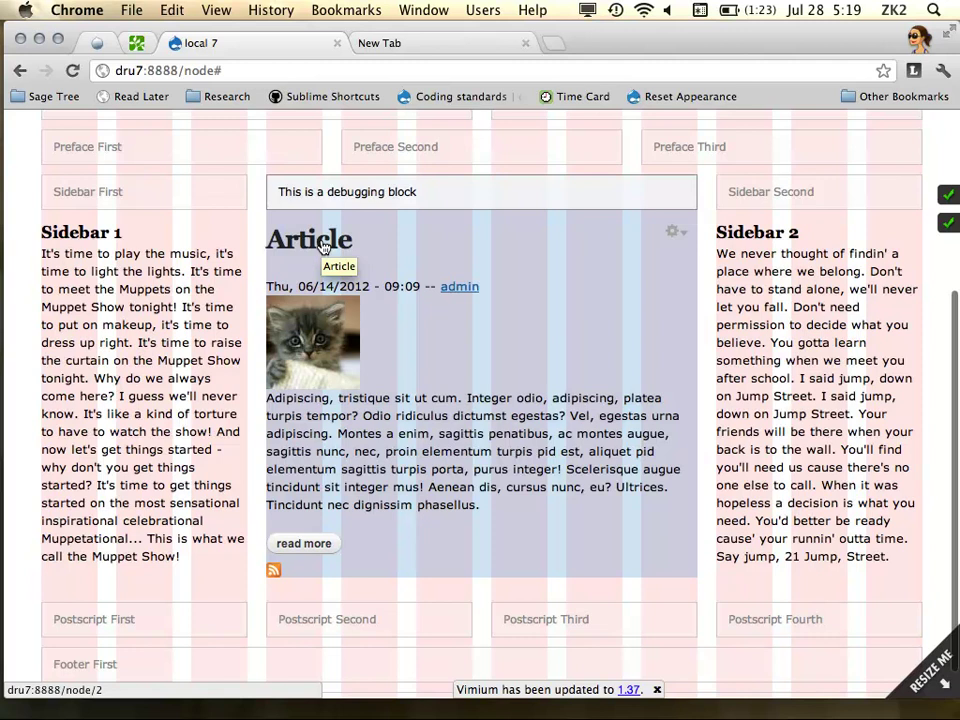
# Add a new context named not_front
pyautogui.scroll(5, 225, 152)
pyautogui.moveTo(172, 130)
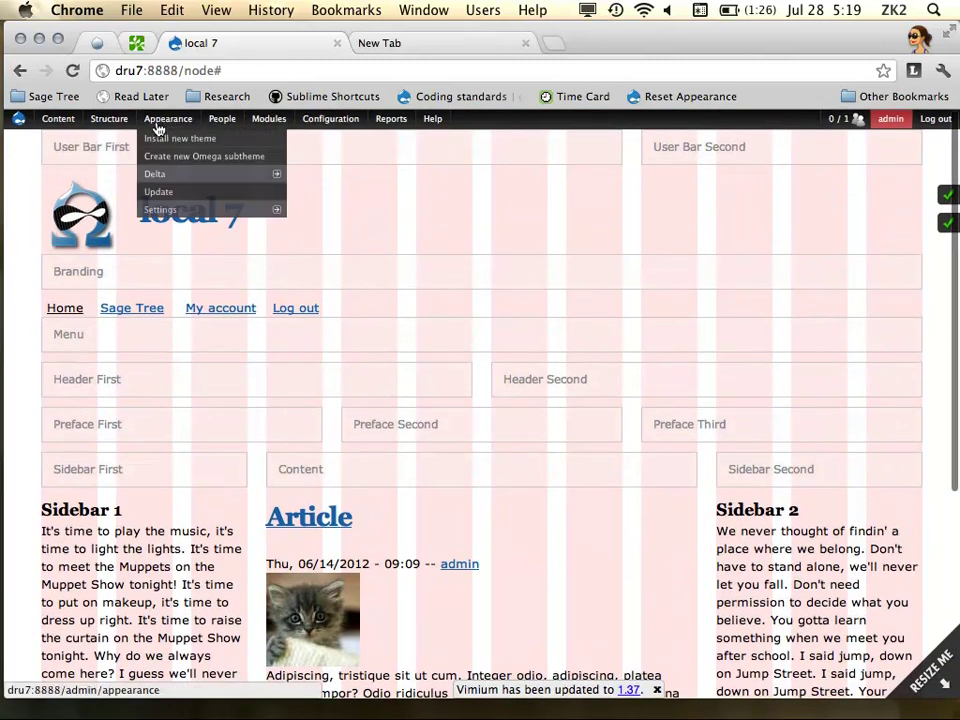
pyautogui.moveTo(109, 118)
pyautogui.click(142, 172)
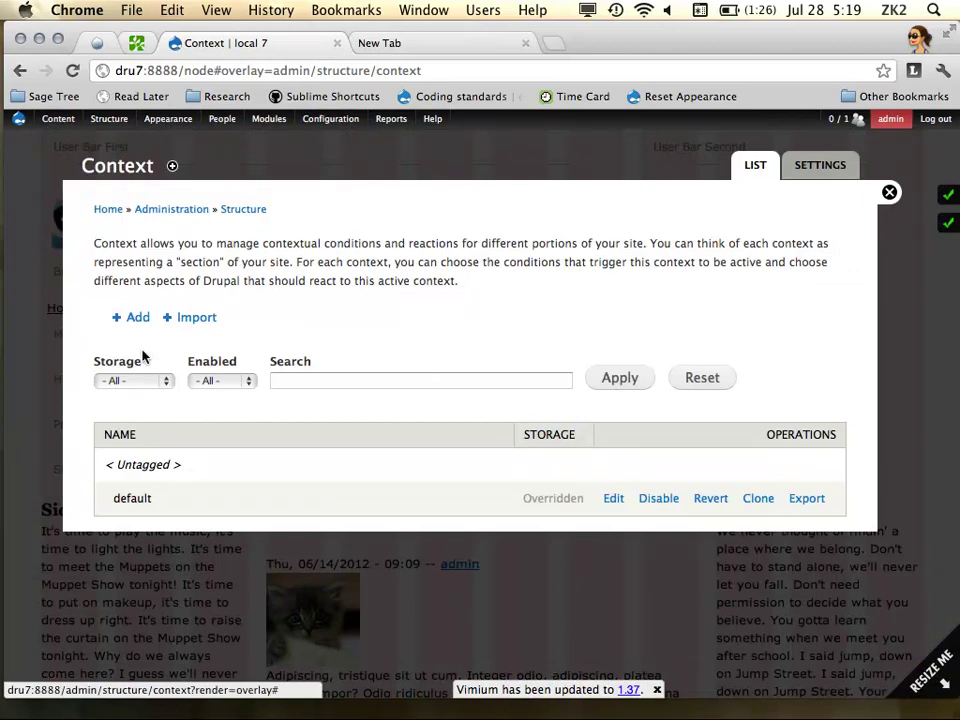
pyautogui.click(135, 318)
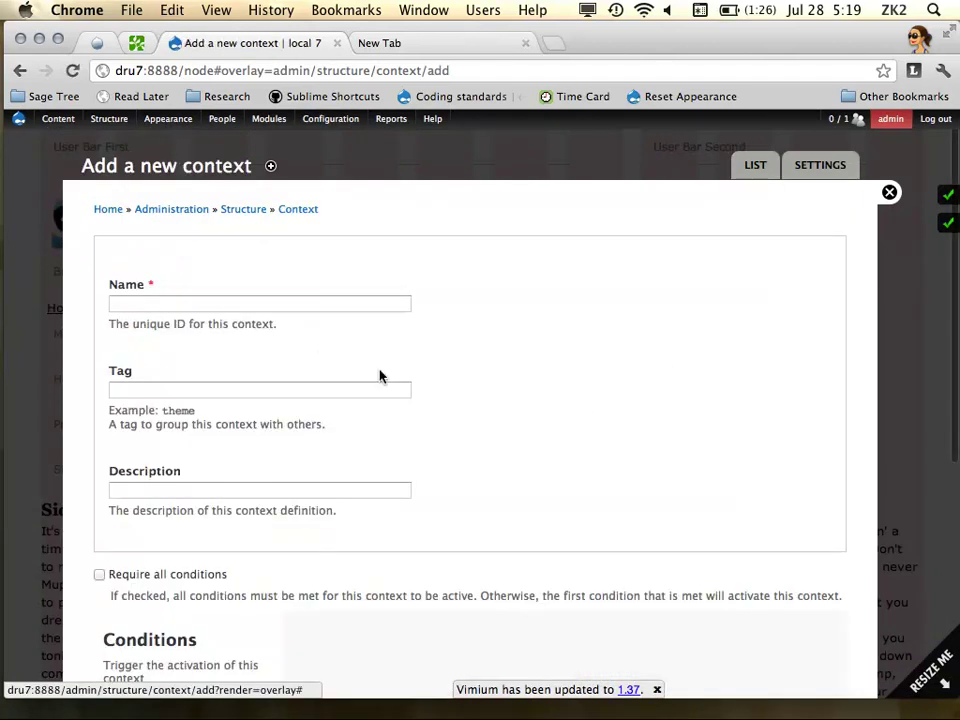
pyautogui.scroll(-2, 379, 376)
pyautogui.click(206, 236)
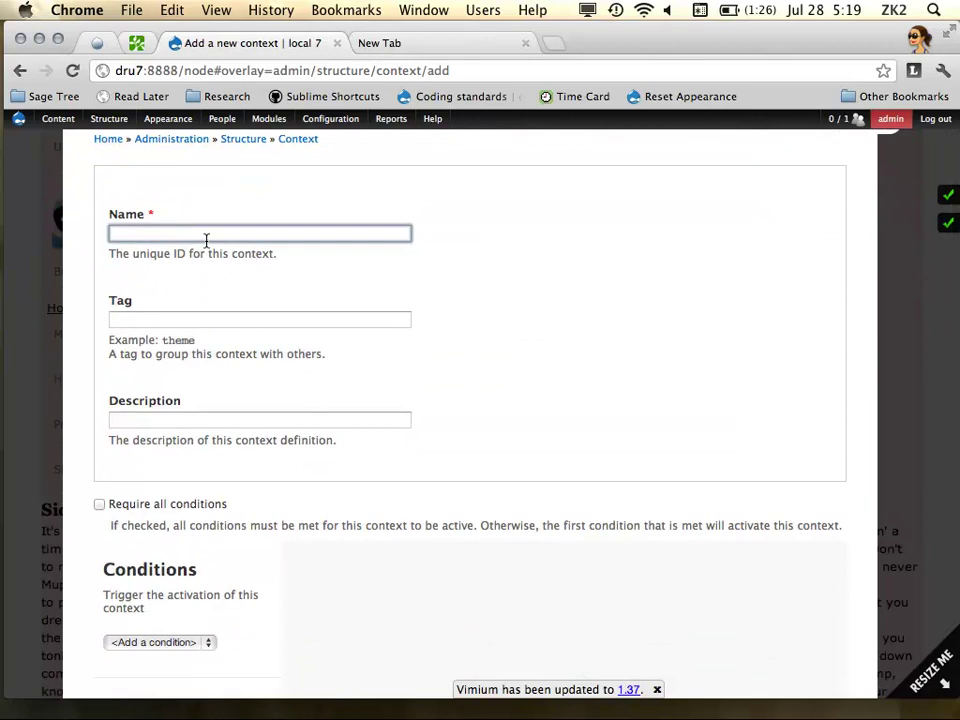
pyautogui.write('node')
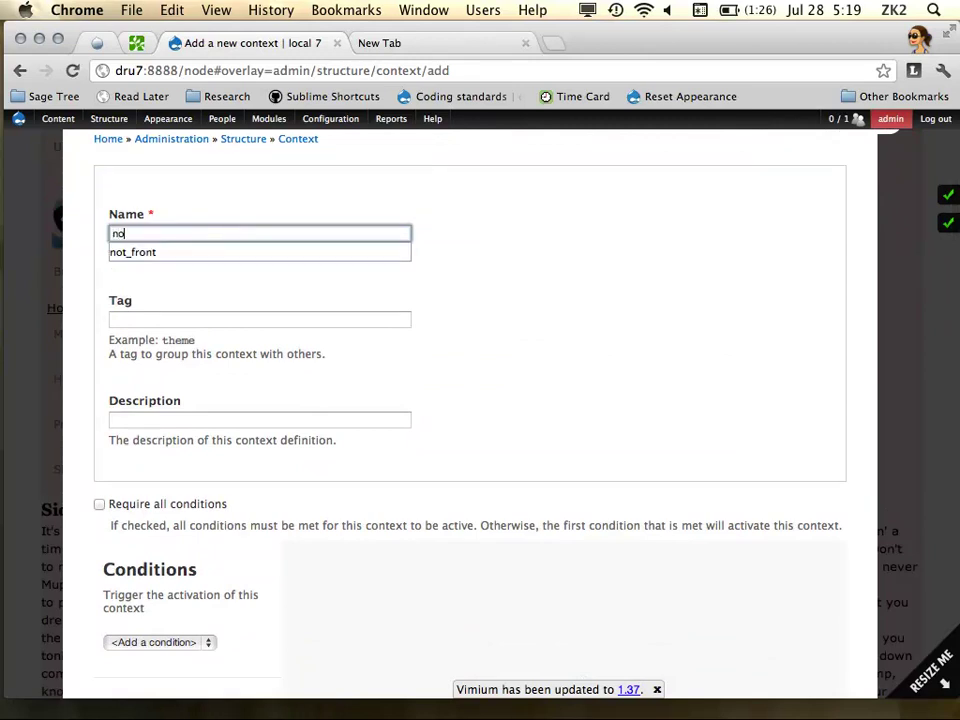
pyautogui.press('BackSpace')
pyautogui.press('BackSpace')
pyautogui.press('BackSpace')
pyautogui.write('o')
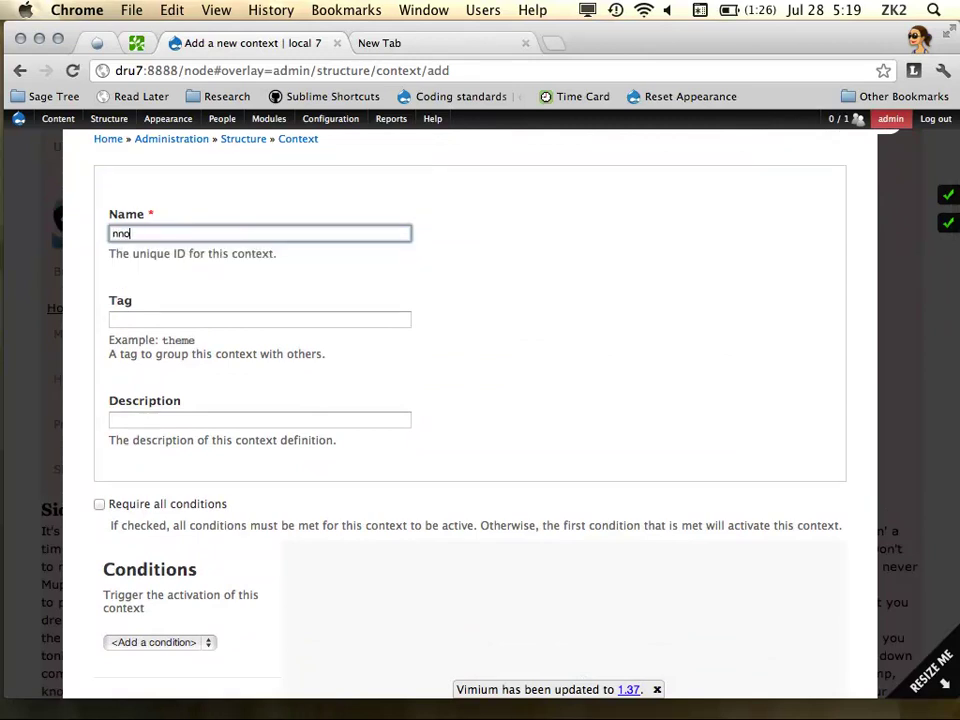
pyautogui.press('BackSpace')
pyautogui.write('ot')
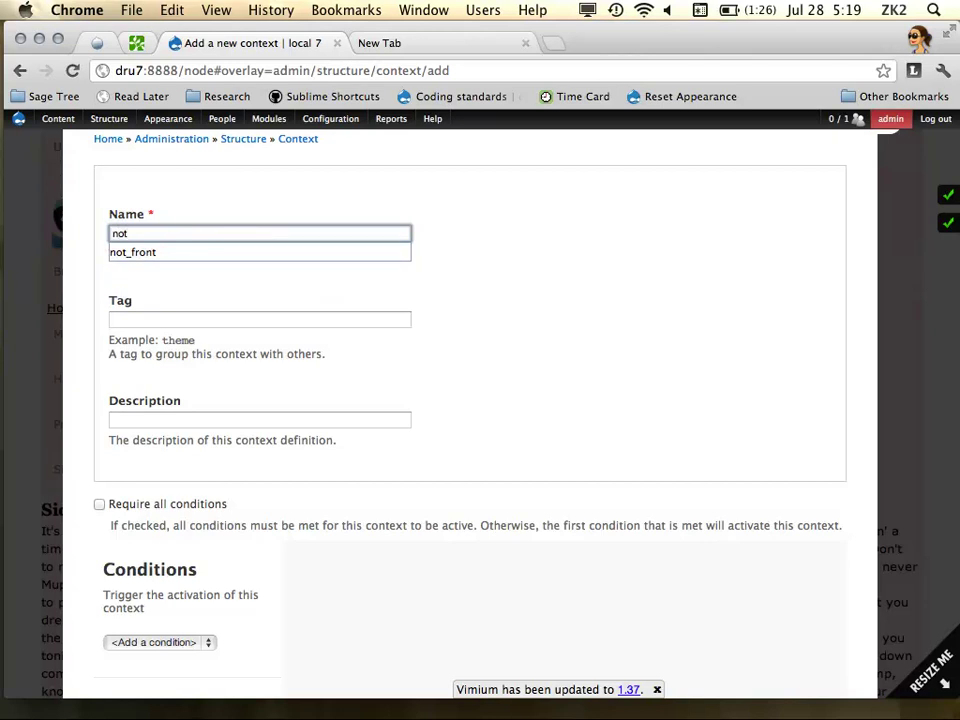
pyautogui.press('Down')
pyautogui.press('Tab')
# Give the context a Path condition of <front>
pyautogui.scroll(-2, 448, 293)
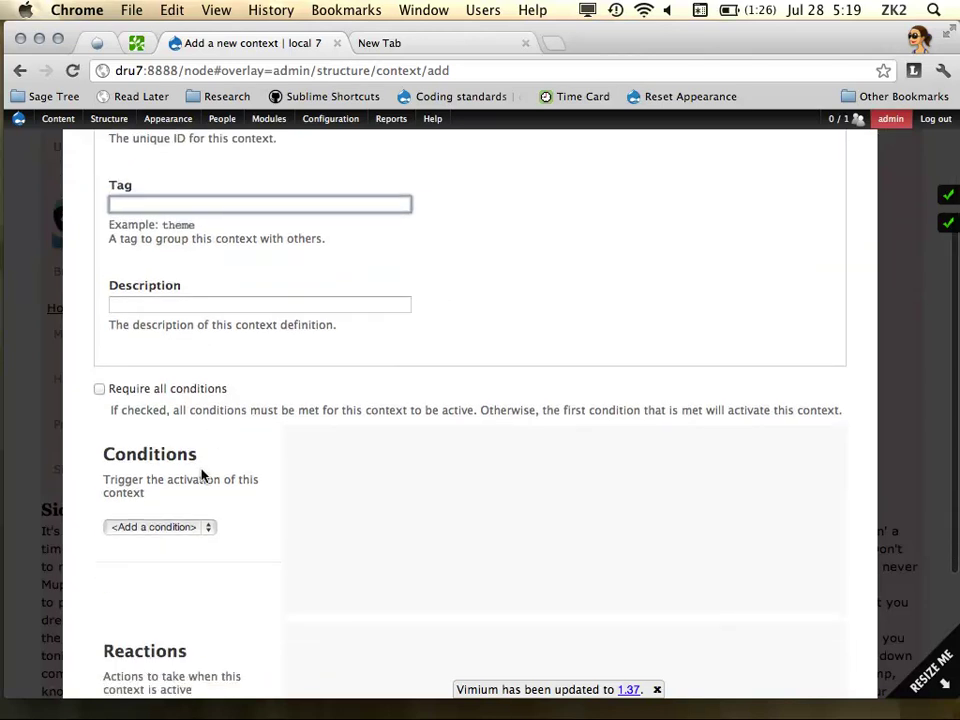
pyautogui.click(204, 526)
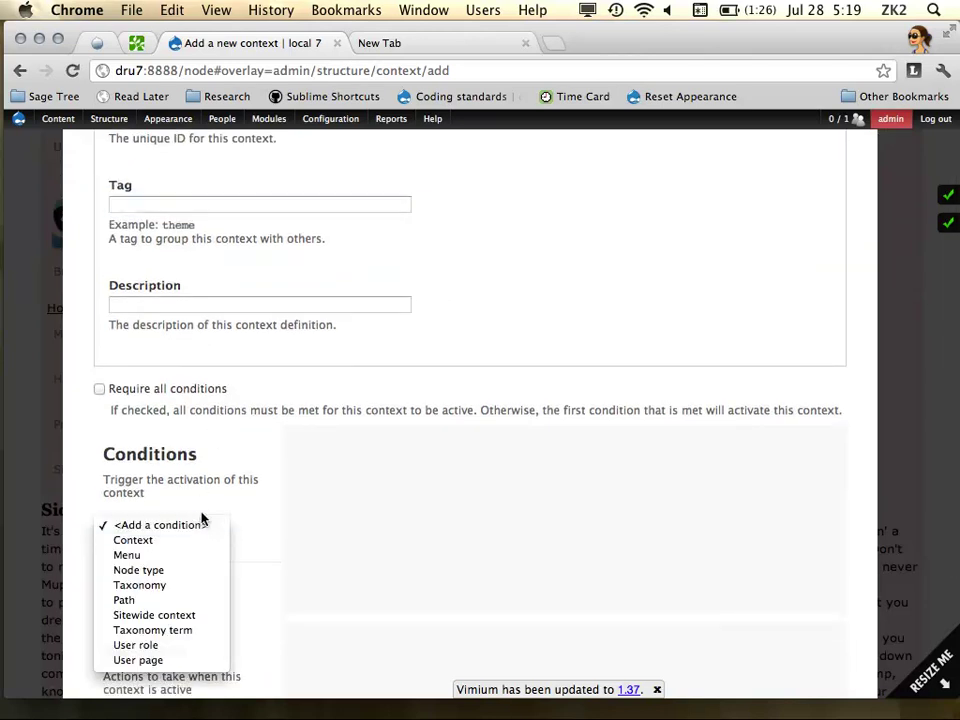
pyautogui.click(182, 604)
pyautogui.click(379, 496)
pyautogui.write('this')
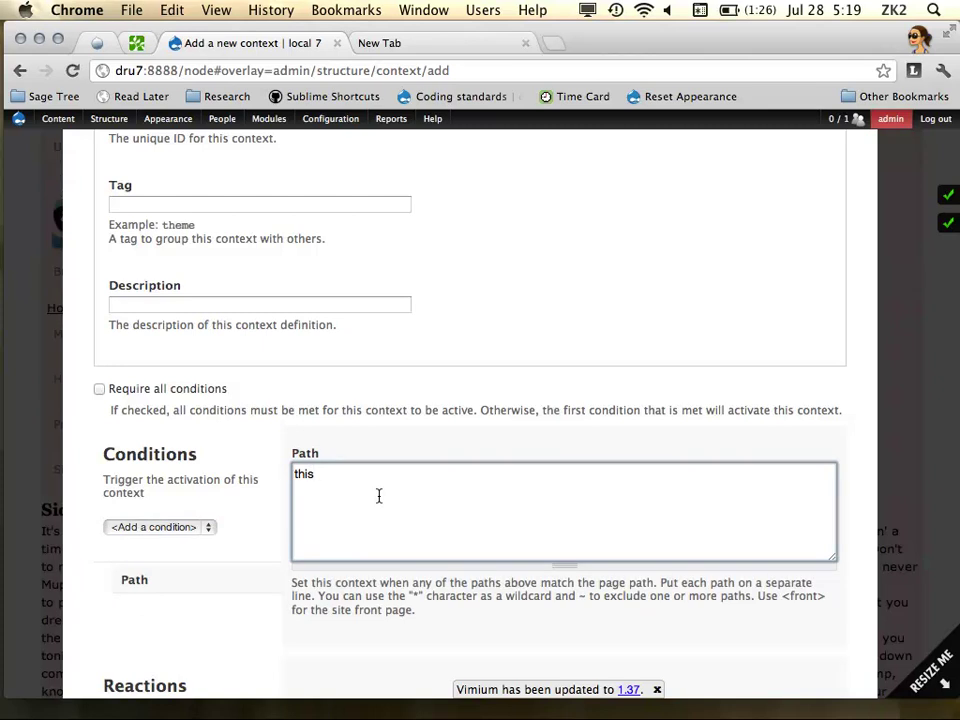
pyautogui.press('BackSpace')
pyautogui.press('BackSpace')
pyautogui.press('BackSpace')
pyautogui.press('BackSpace')
pyautogui.write('<front>')
# Add a Delta reaction using the new layout template and save the context
pyautogui.scroll(-5, 354, 429)
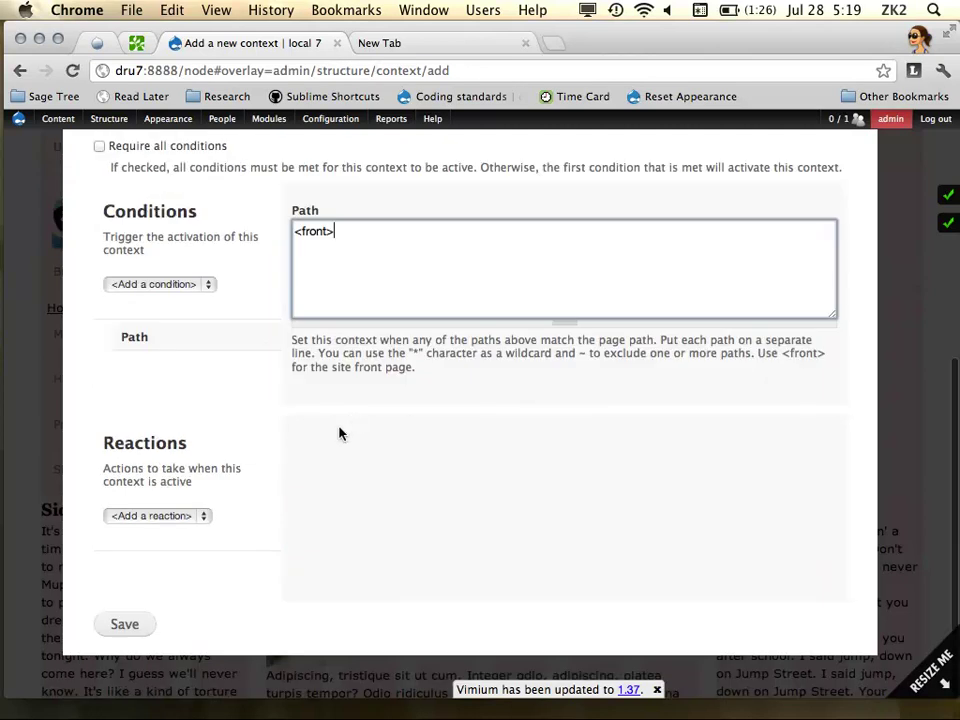
pyautogui.click(184, 515)
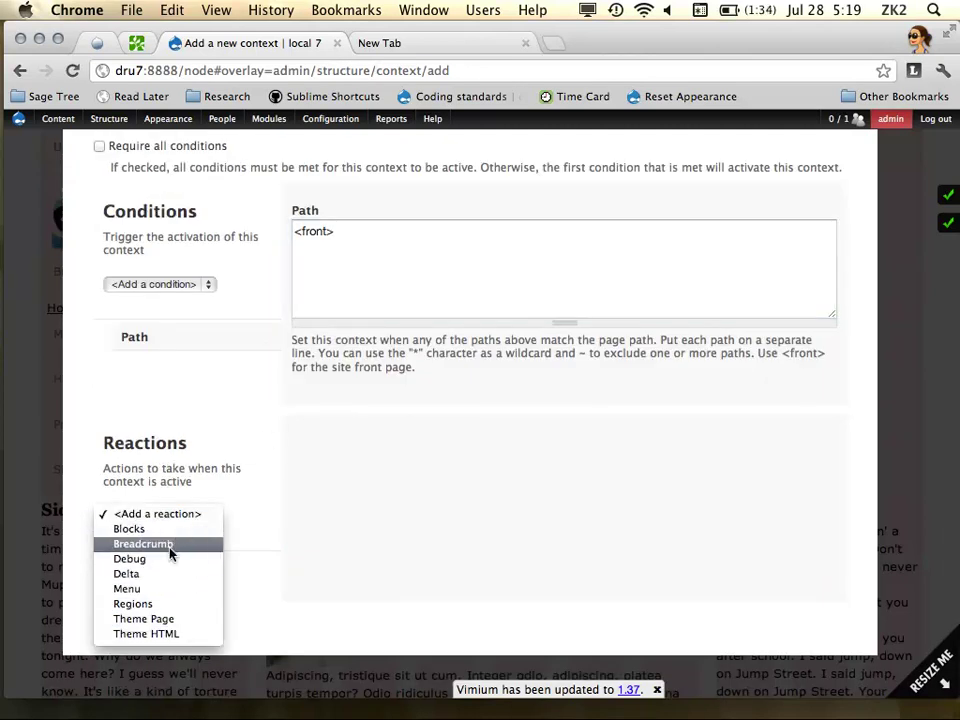
pyautogui.click(172, 581)
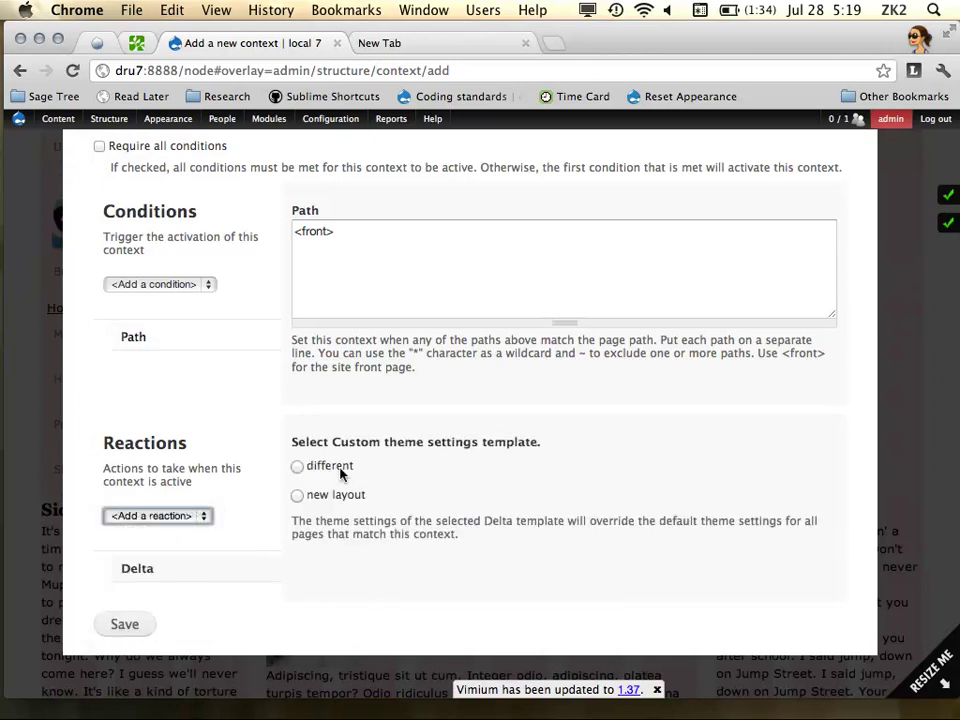
pyautogui.click(297, 494)
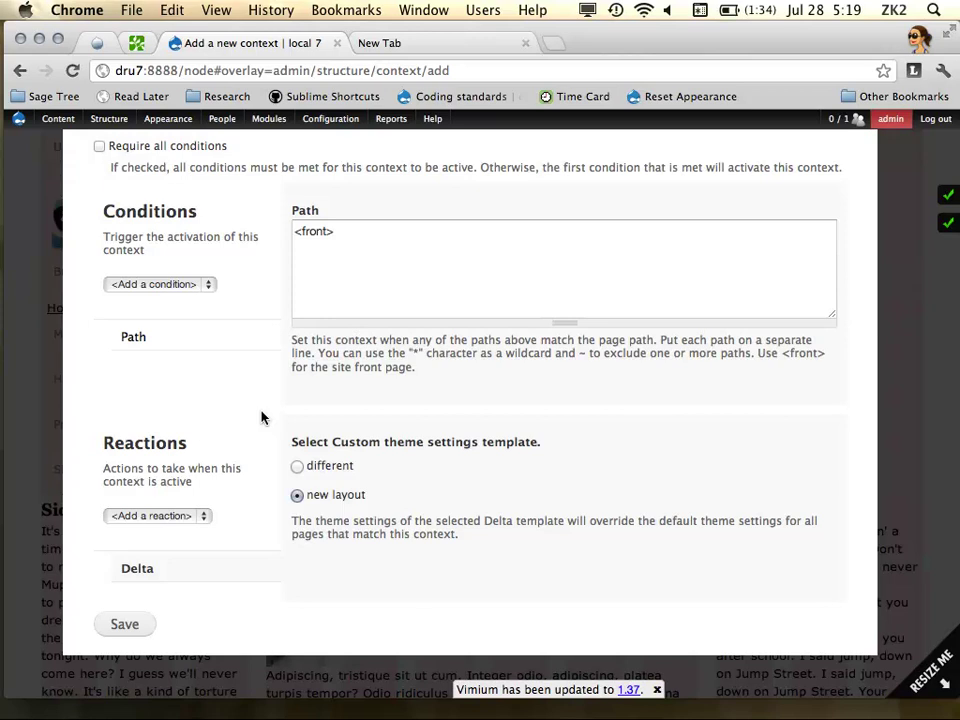
pyautogui.click(124, 624)
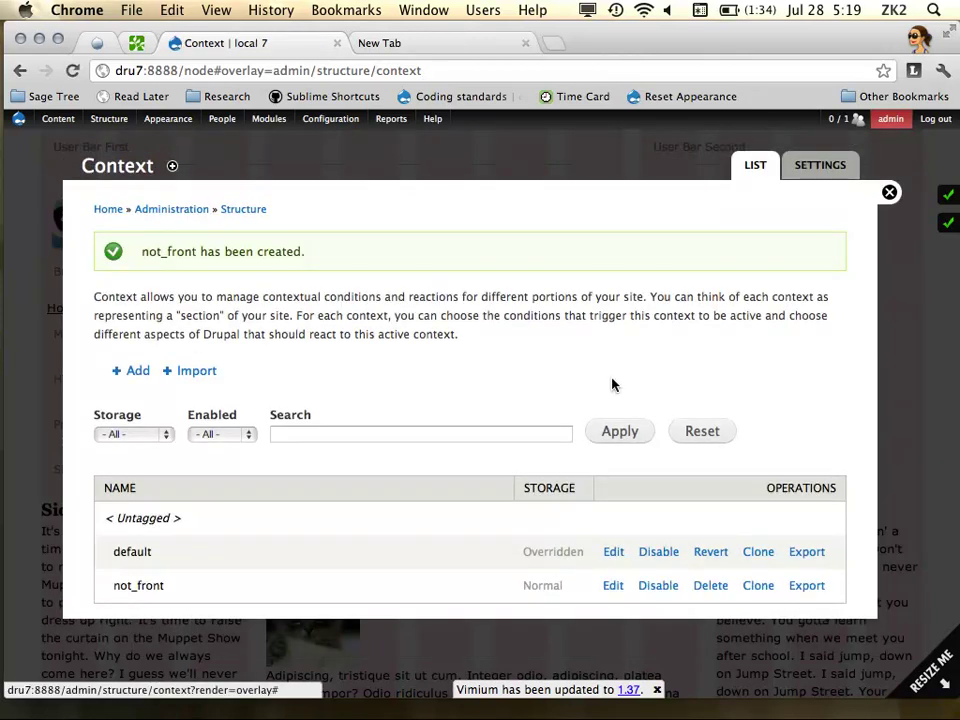
# Return to the front page and open the Sage Tree page to compare layouts
pyautogui.click(890, 194)
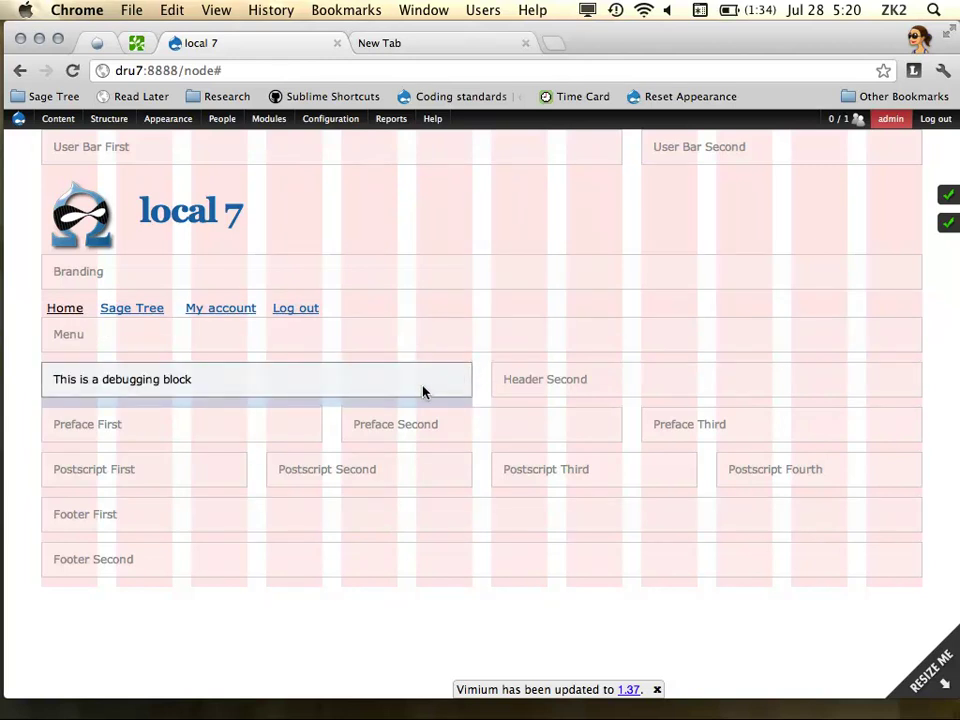
pyautogui.moveTo(422, 392); pyautogui.dragTo(138, 311)
pyautogui.click(138, 311)
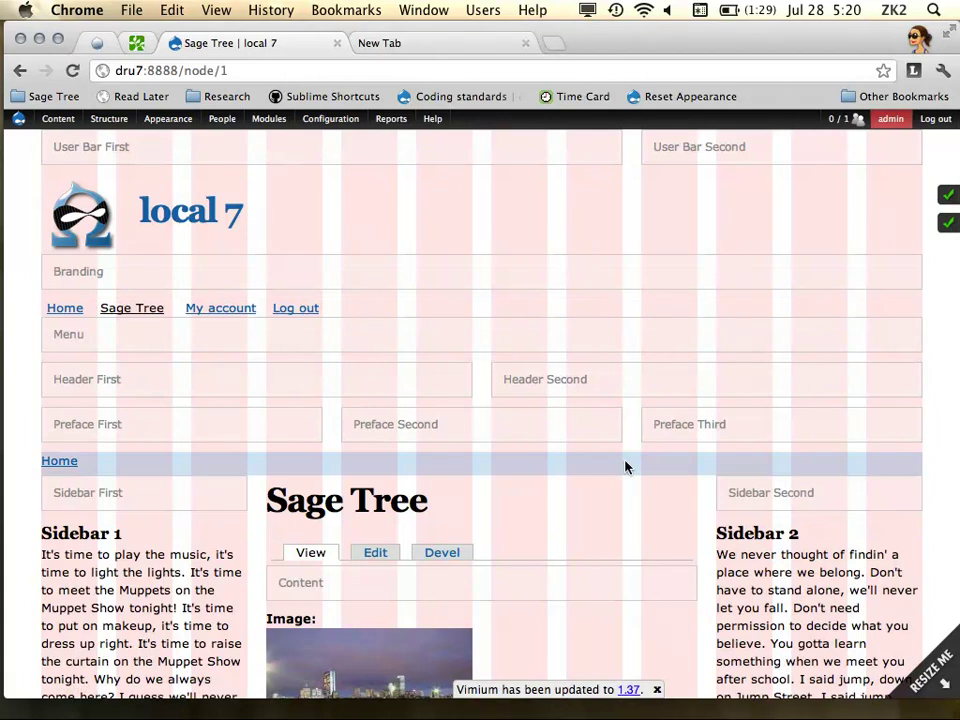
pyautogui.moveTo(116, 123)
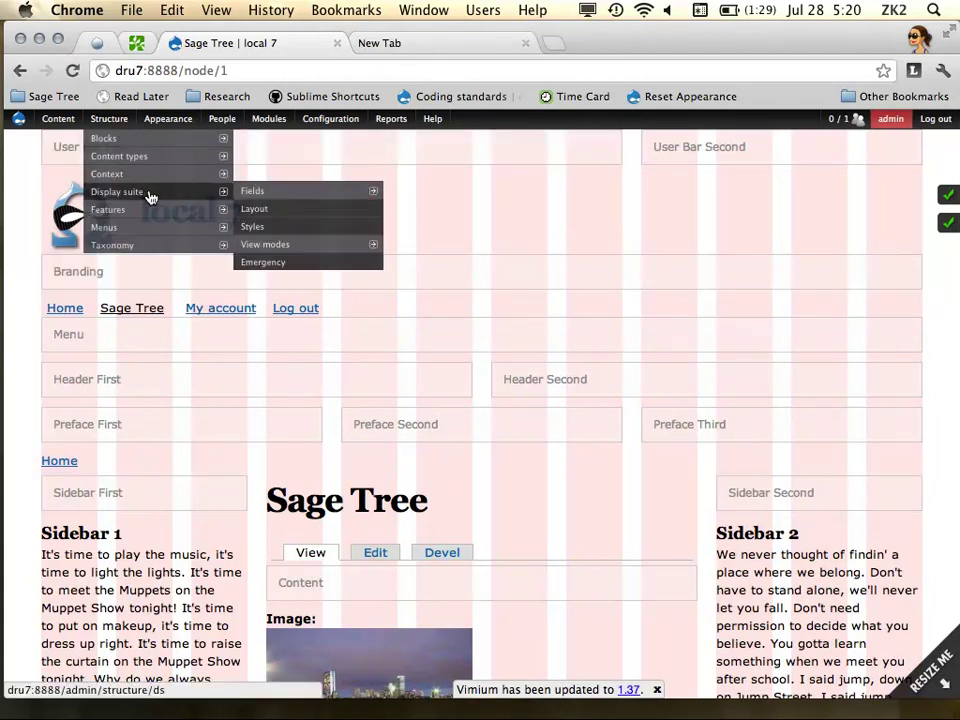
pyautogui.moveTo(148, 180)
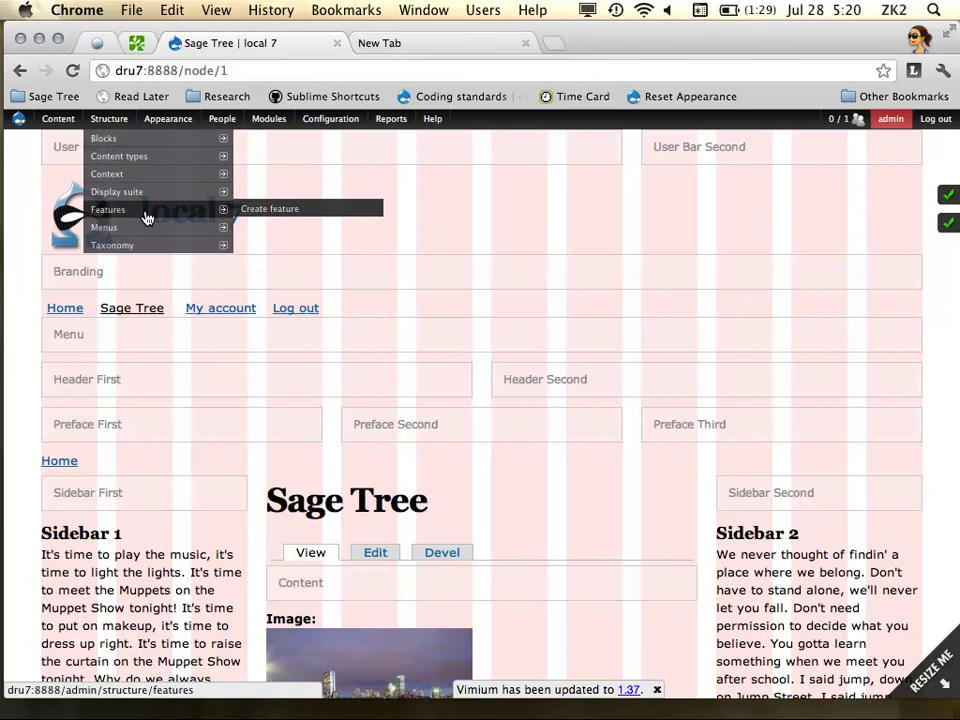
# Open Create feature and enter zees_layouts as the feature name
pyautogui.click(283, 208)
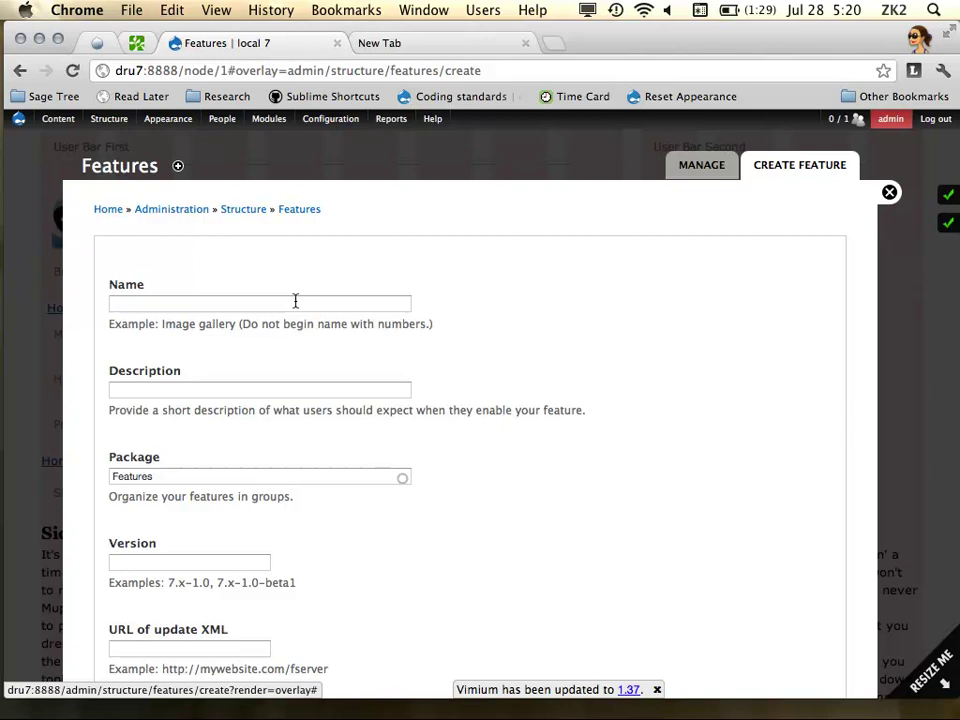
pyautogui.scroll(-3, 602, 362)
pyautogui.scroll(1, 565, 353)
pyautogui.scroll(2, 403, 306)
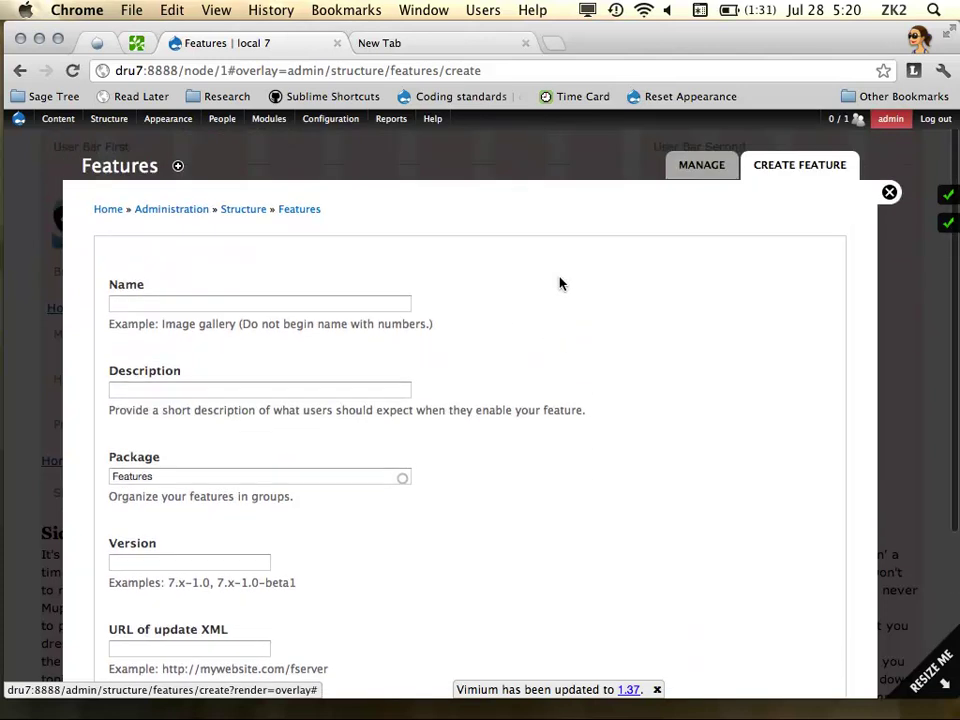
pyautogui.click(358, 302)
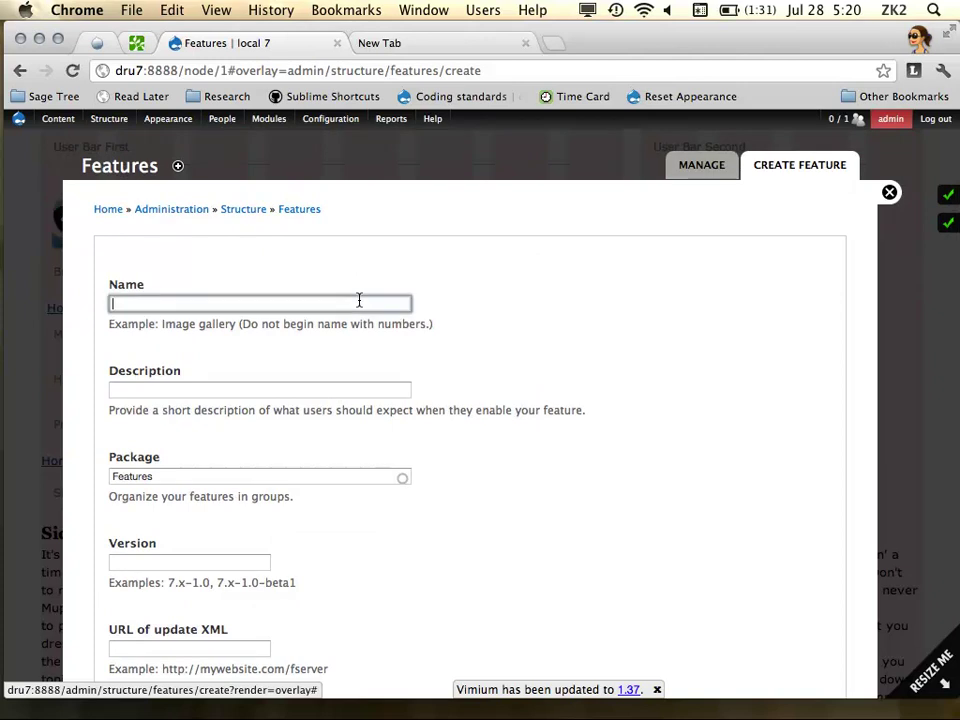
pyautogui.scroll(-2, 538, 396)
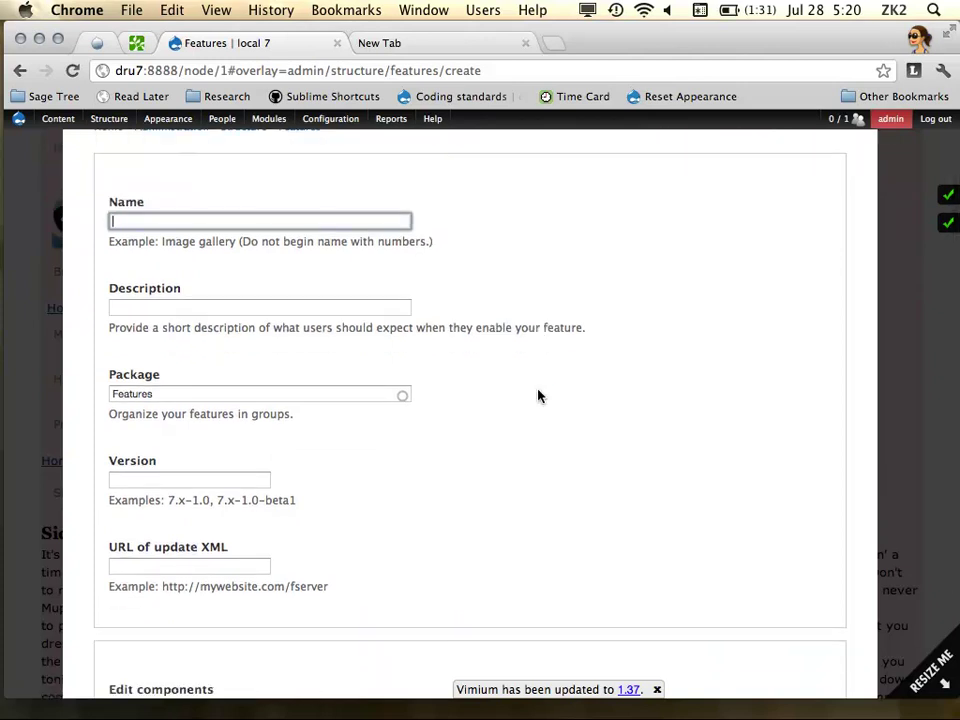
pyautogui.write('zees_layouts')
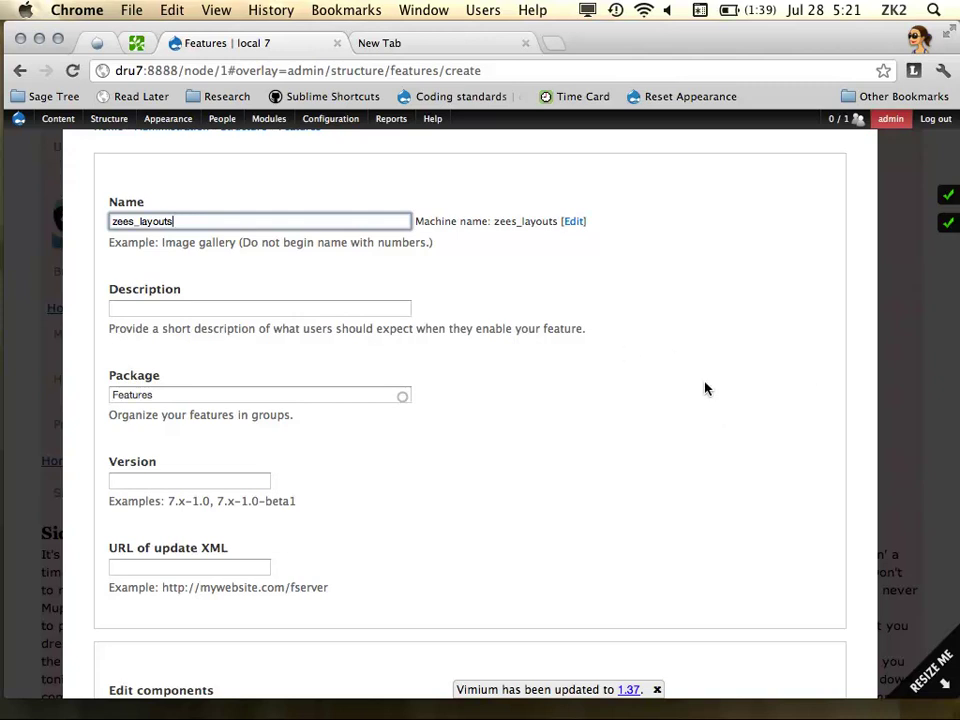
# Set the feature version to 7.x-1.0
pyautogui.scroll(-2, 653, 378)
pyautogui.scroll(1, 240, 459)
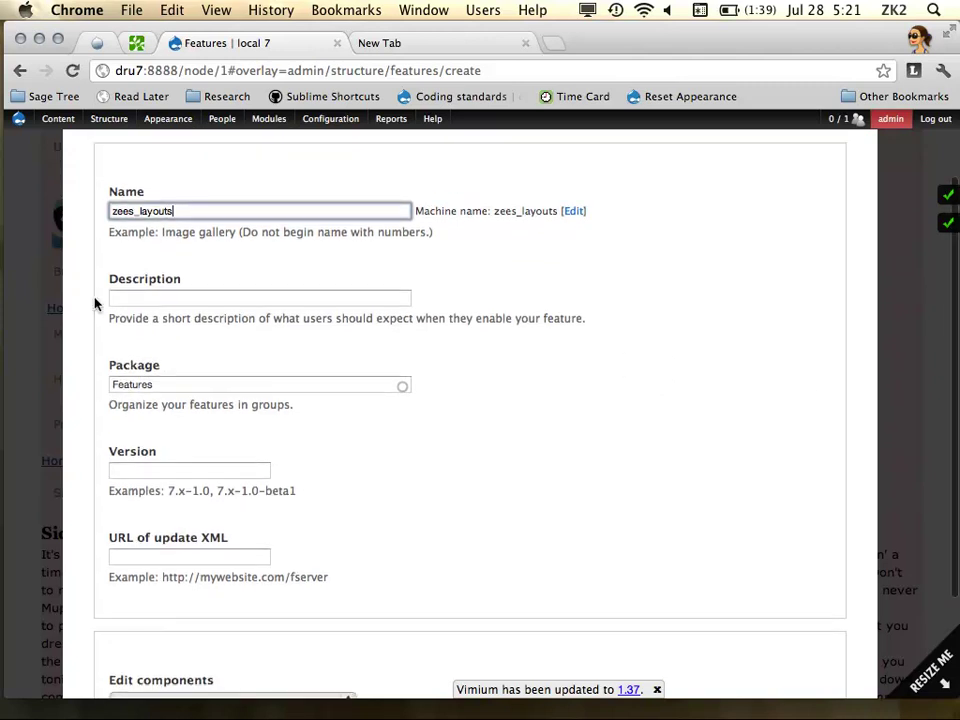
pyautogui.click(157, 464)
pyautogui.write('7.x')
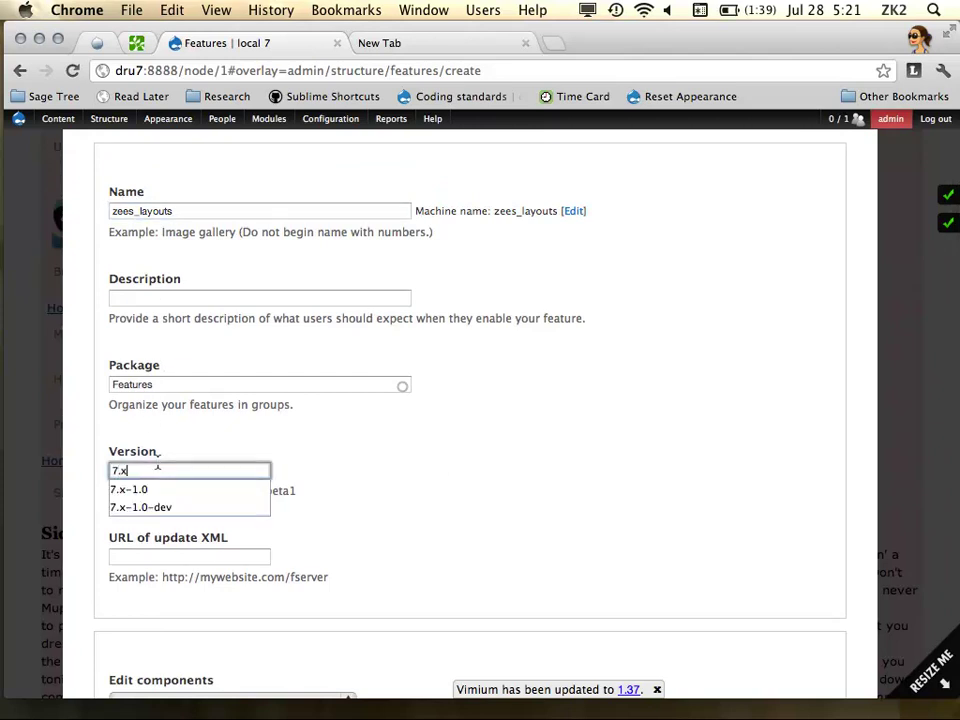
pyautogui.press('Down')
pyautogui.press('Tab')
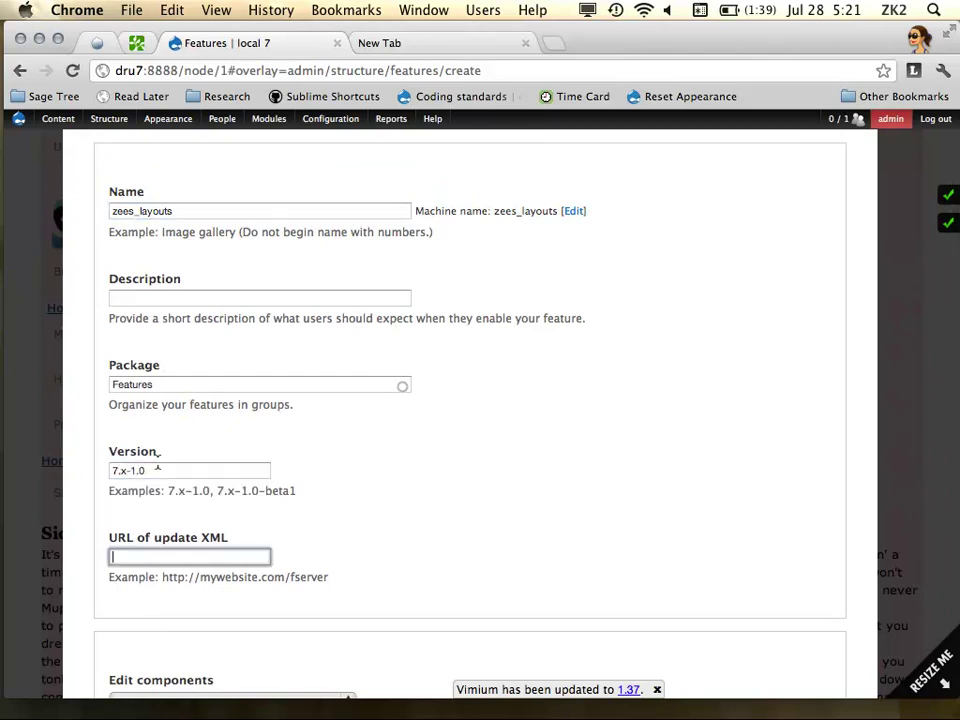
pyautogui.scroll(-4, 473, 531)
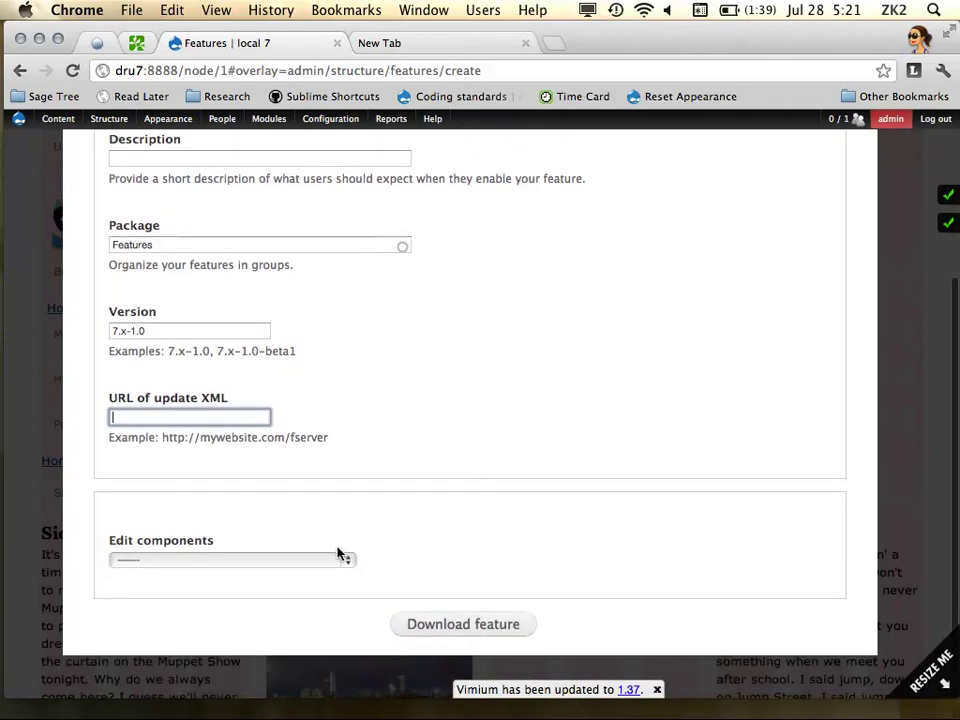
# Include the new_layout Delta API component and download the feature
pyautogui.click(332, 559)
pyautogui.click(250, 606)
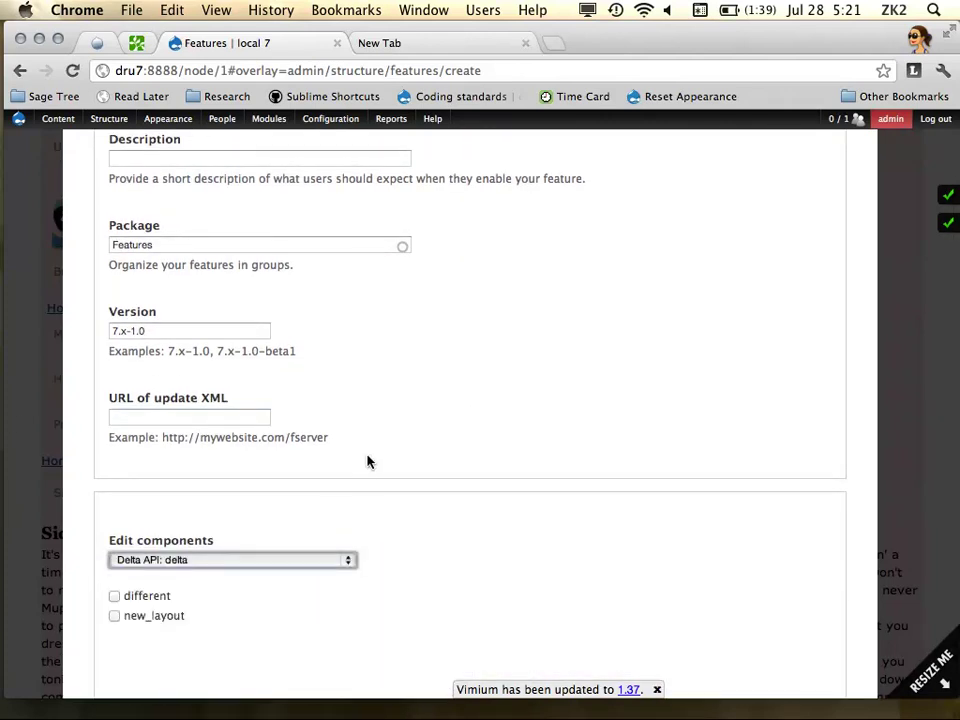
pyautogui.scroll(-3, 365, 470)
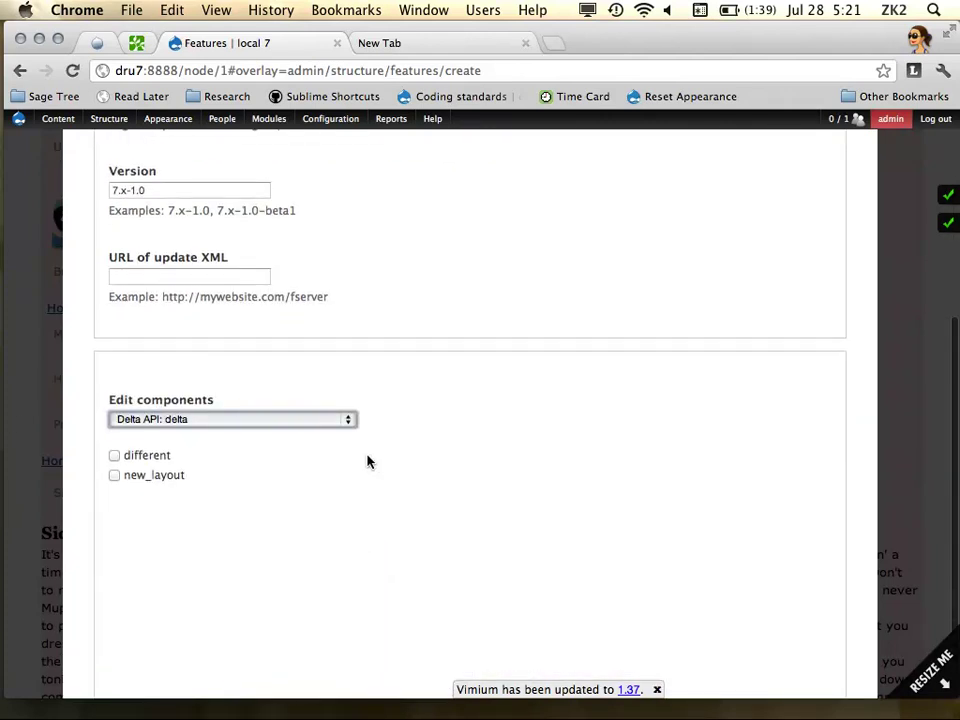
pyautogui.click(114, 475)
pyautogui.scroll(-2, 429, 480)
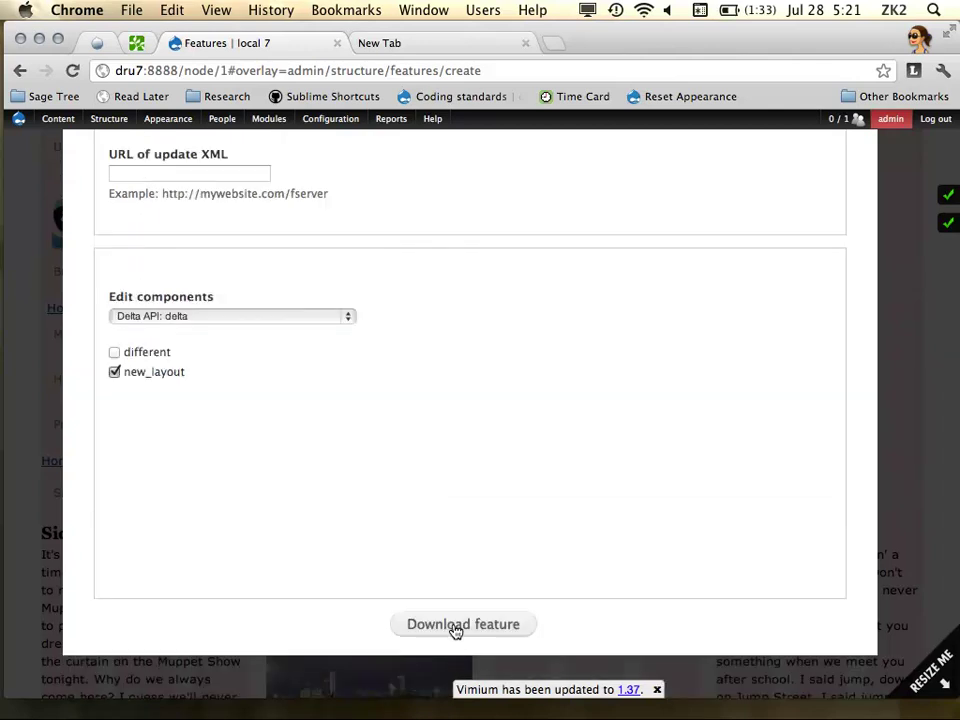
pyautogui.click(458, 626)
pyautogui.moveTo(14, 420)
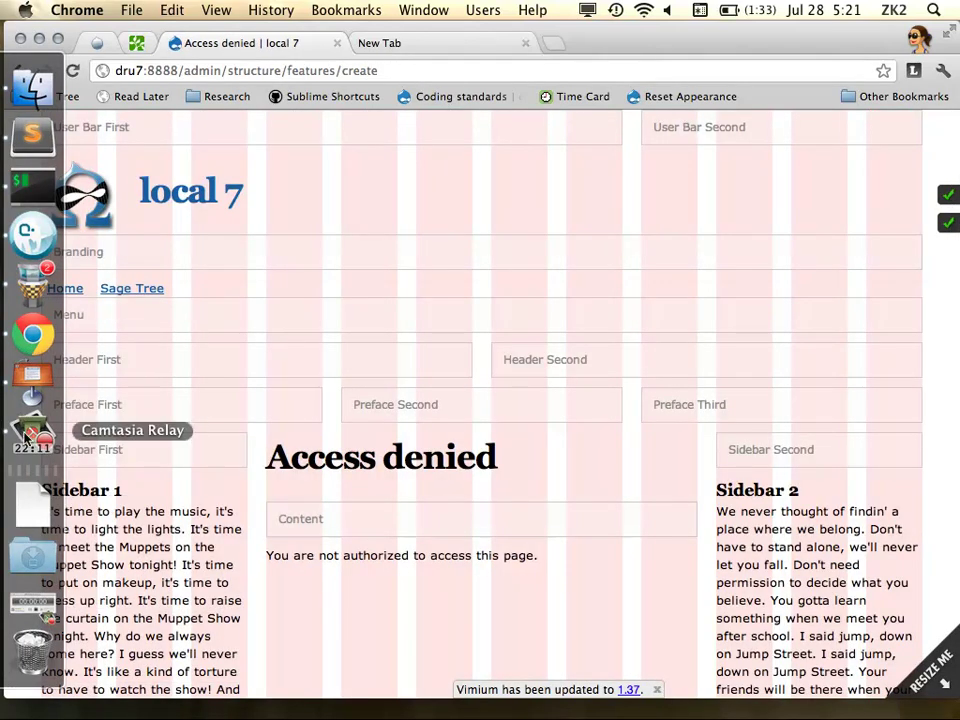
# Extract the downloaded feature archive and inspect the layouts folder's files in Finder
pyautogui.click(33, 557)
pyautogui.click(180, 362)
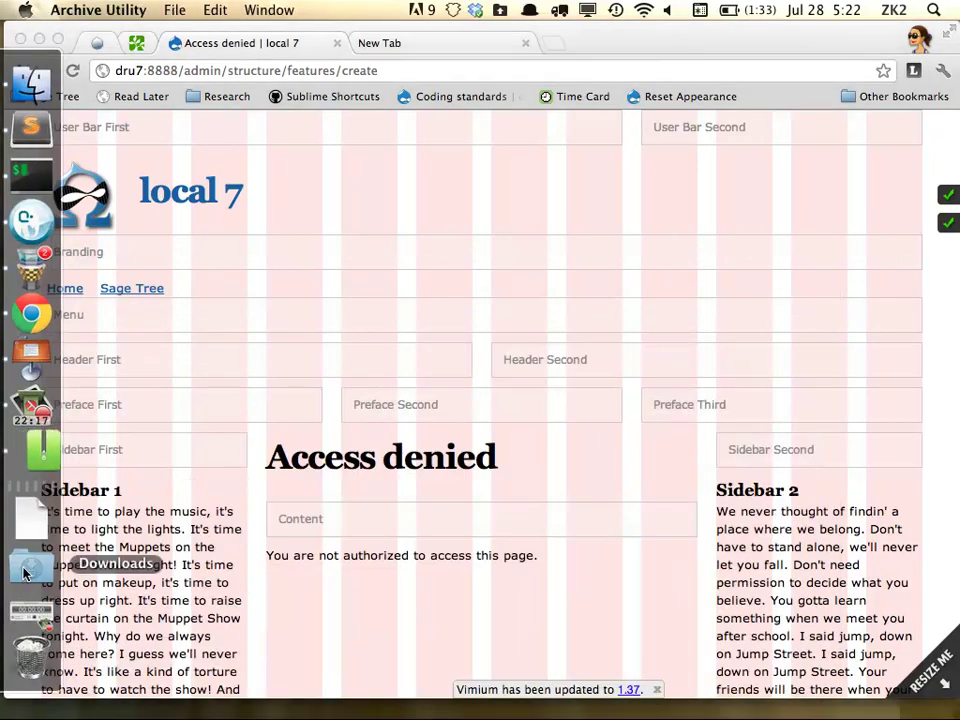
pyautogui.rightClick(36, 442)
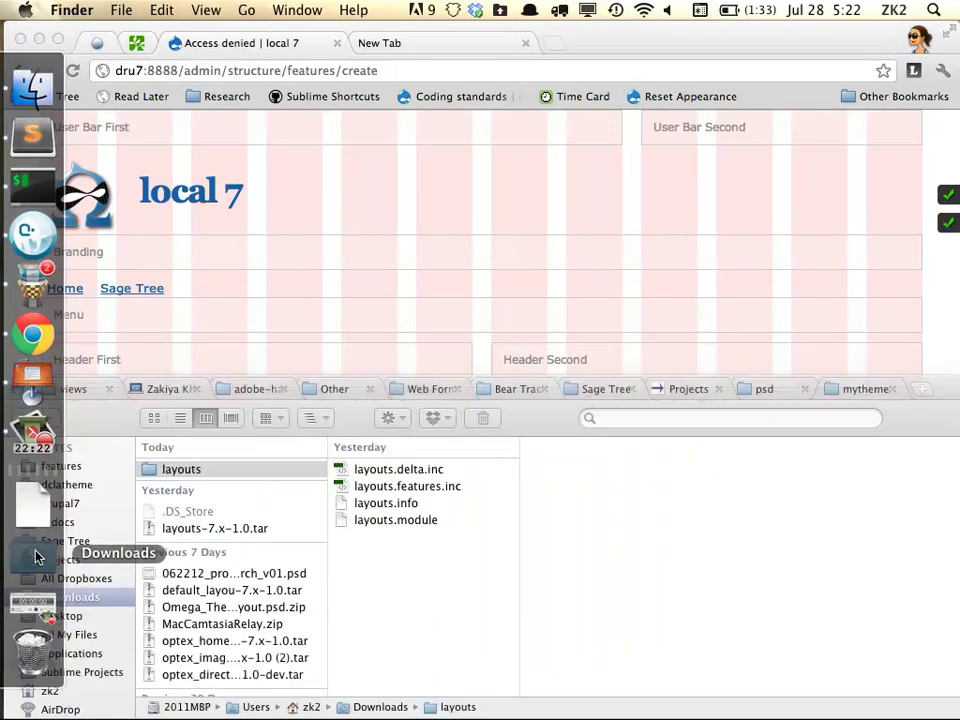
pyautogui.click(33, 560)
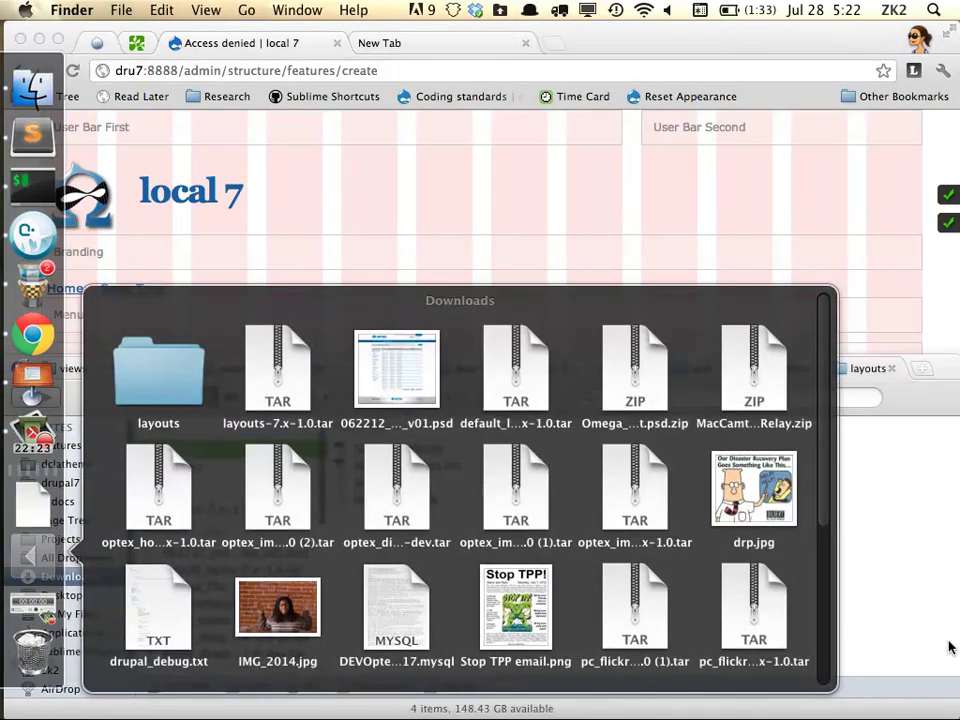
pyautogui.click(879, 621)
pyautogui.click(181, 468)
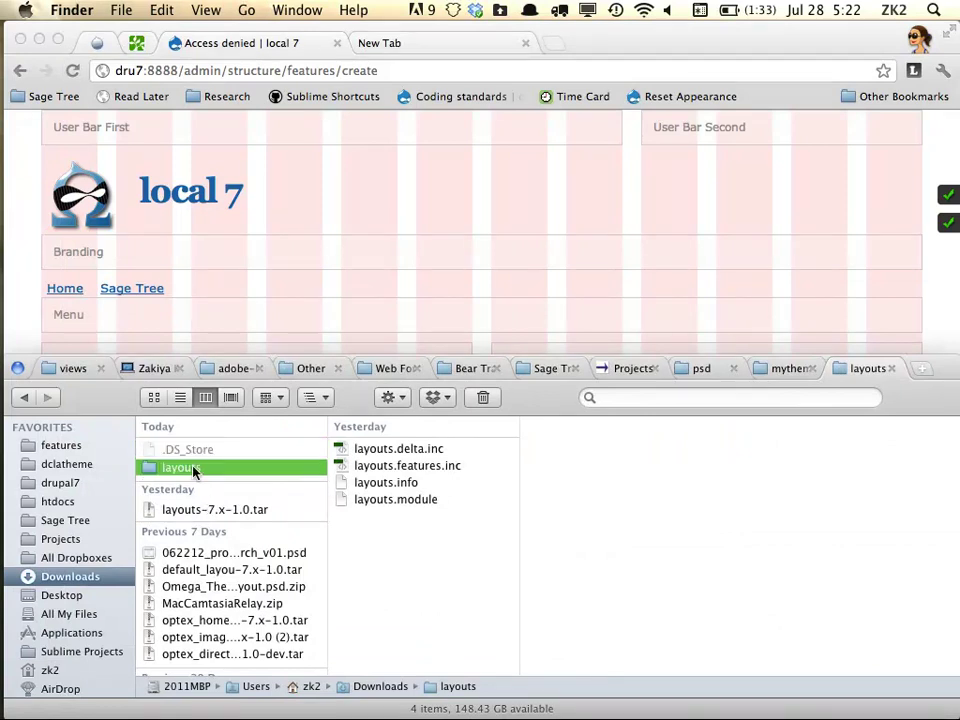
pyautogui.click(349, 184)
pyautogui.moveTo(377, 518); pyautogui.dragTo(774, 167)
# Load the Drupal login page at dru7:8888/user
pyautogui.press('BackSpace')
pyautogui.write('user')
pyautogui.press('Return')
pyautogui.moveTo(741, 261); pyautogui.dragTo(518, 352)
pyautogui.scroll(-3, 525, 340)
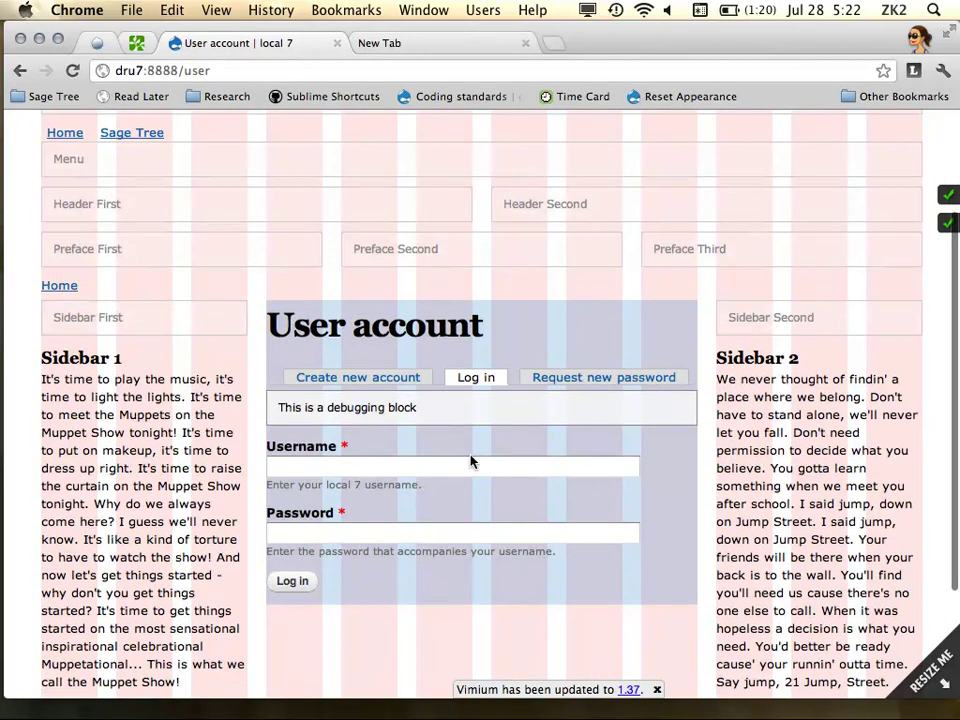
# Try logging in as admin with a password; the login is rejected
pyautogui.click(397, 468)
pyautogui.scroll(2, 276, 456)
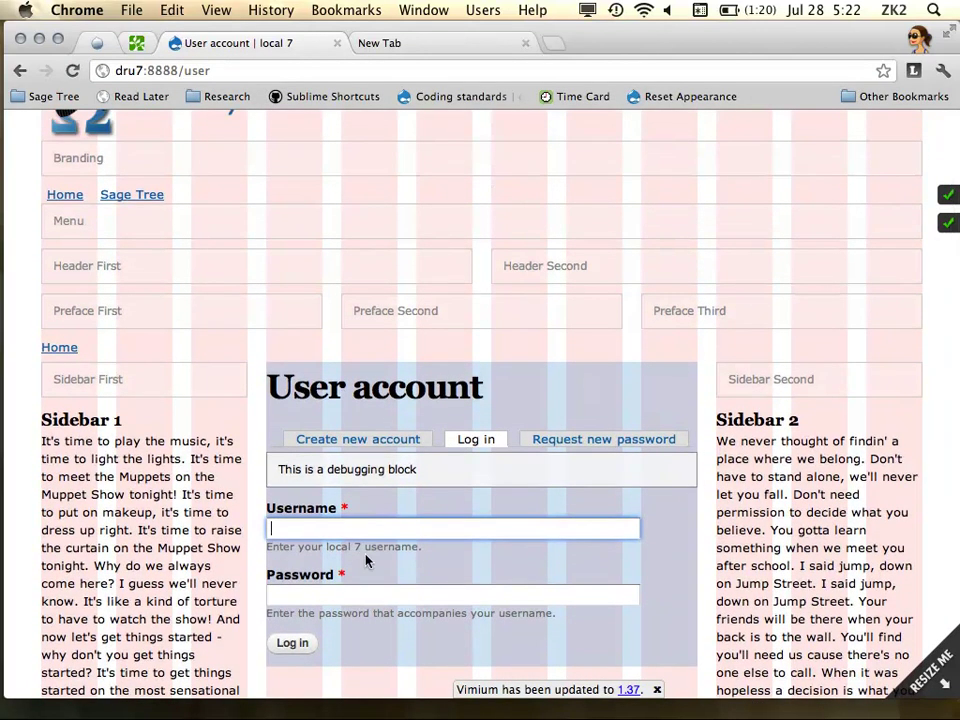
pyautogui.write('admin')
pyautogui.press('Tab')
pyautogui.write('a')
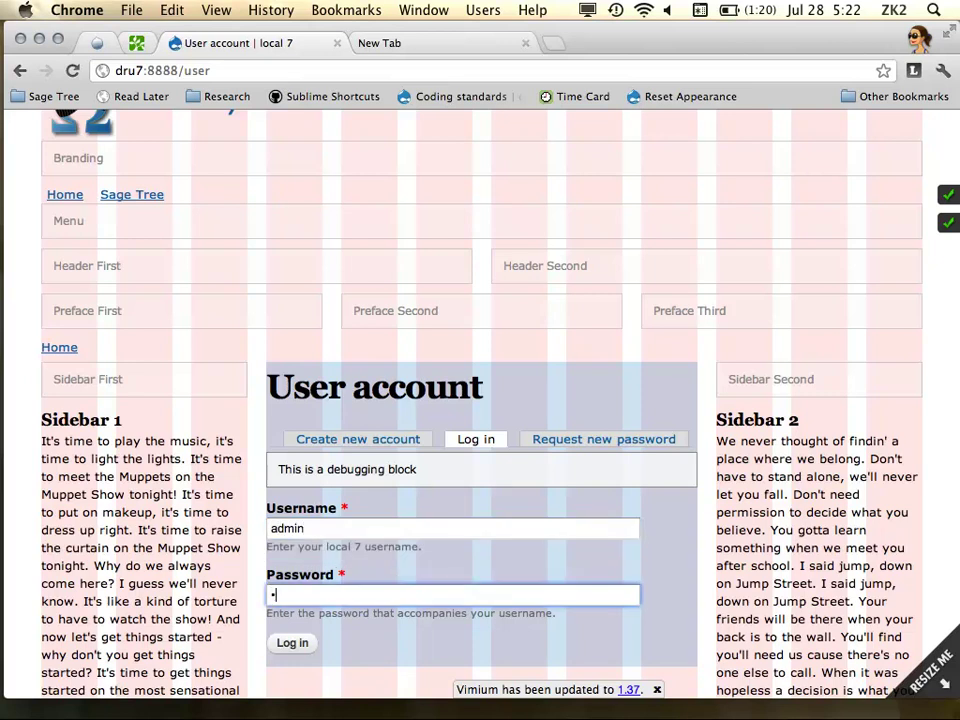
pyautogui.press('Return')
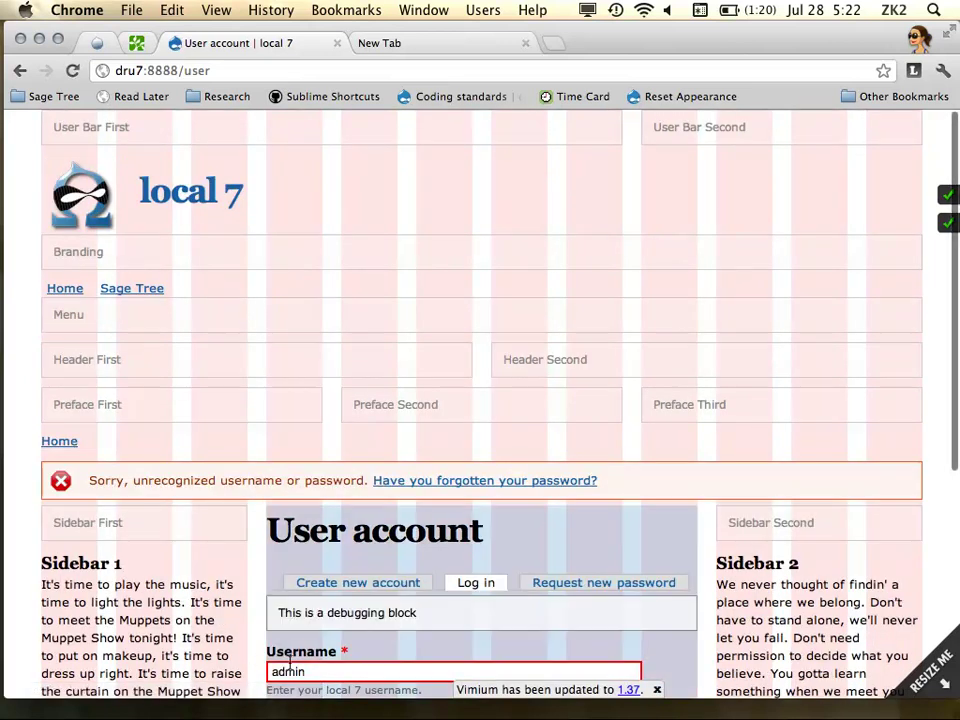
# Retry the login with username zeeadmin, which is also rejected as unrecognized
pyautogui.scroll(-5, 358, 611)
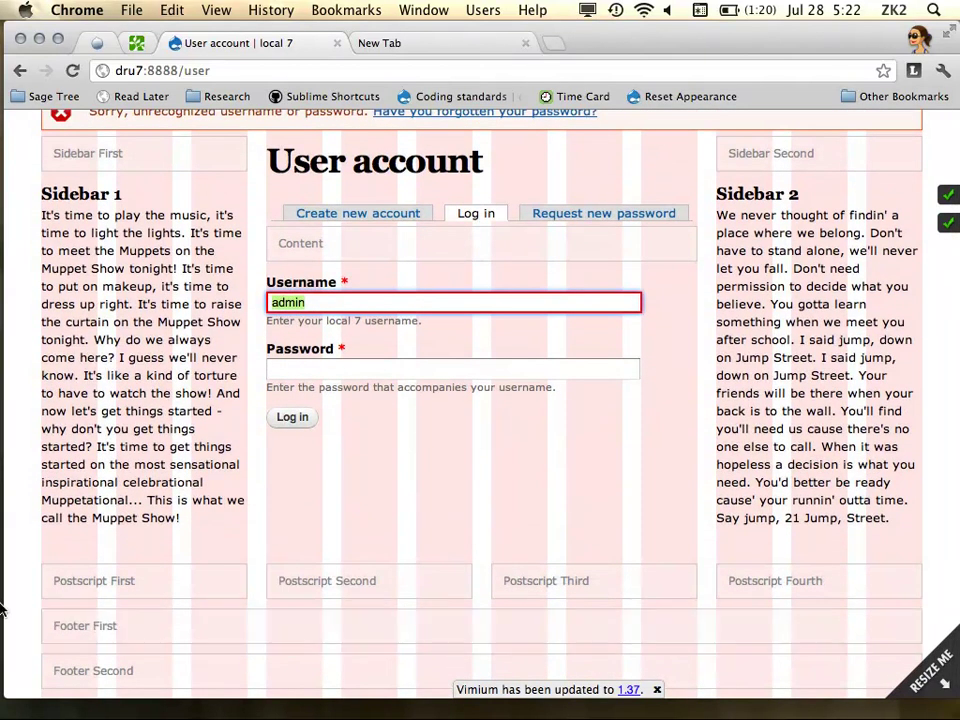
pyautogui.scroll(2, 313, 318)
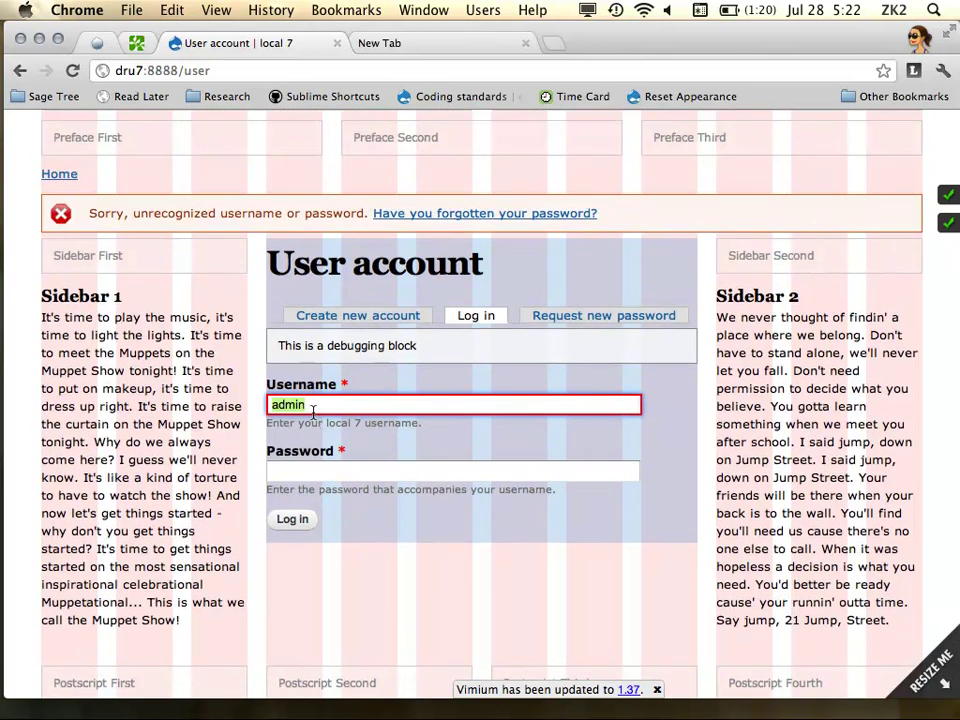
pyautogui.write('zee')
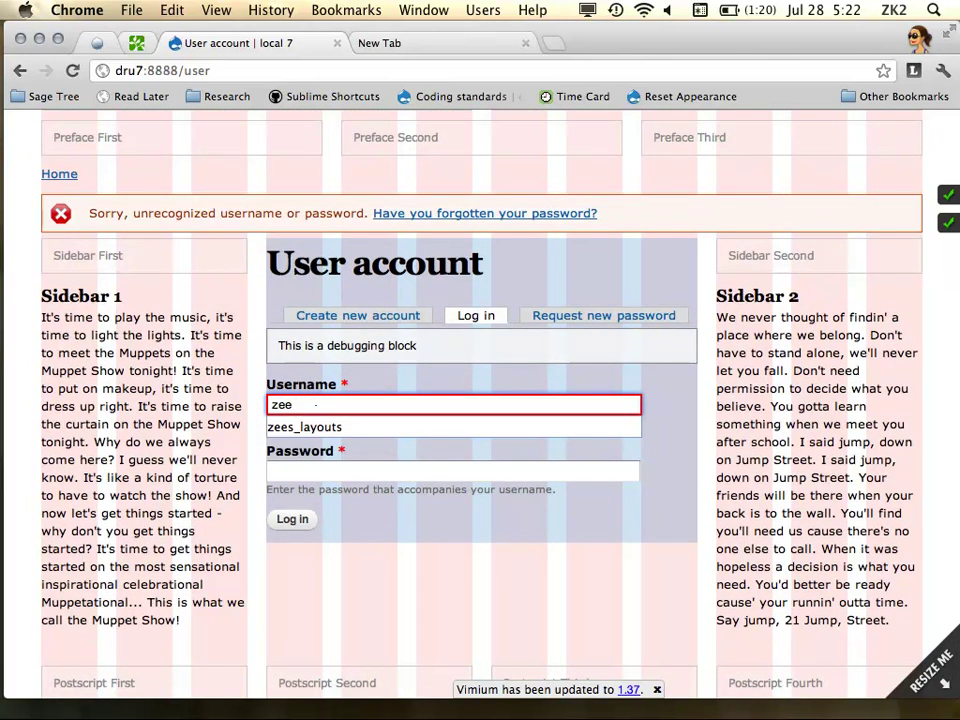
pyautogui.write('admin')
pyautogui.press('Tab')
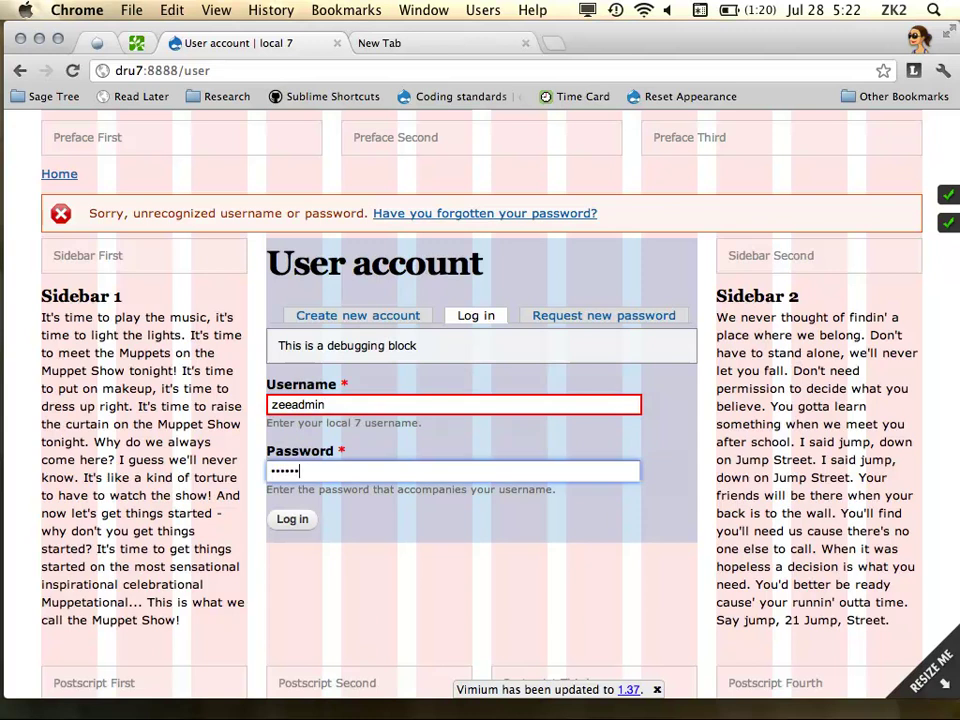
pyautogui.press('BackSpace')
pyautogui.press('Return')
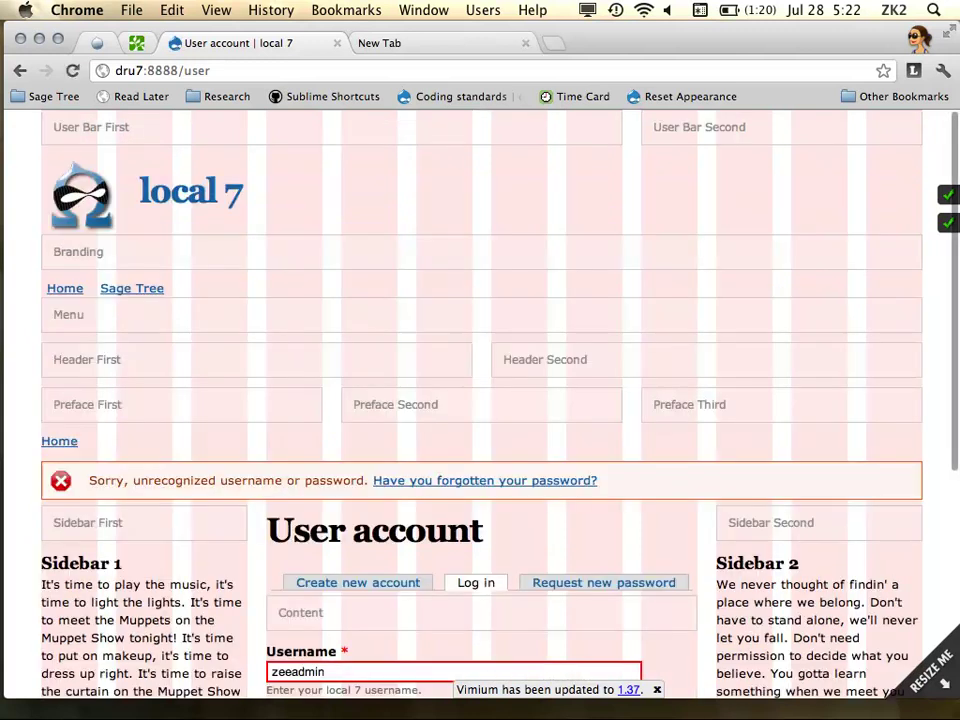
# Glance at the Finder window, then bring the browser back to the front
pyautogui.scroll(-3, 437, 469)
pyautogui.moveTo(32, 182)
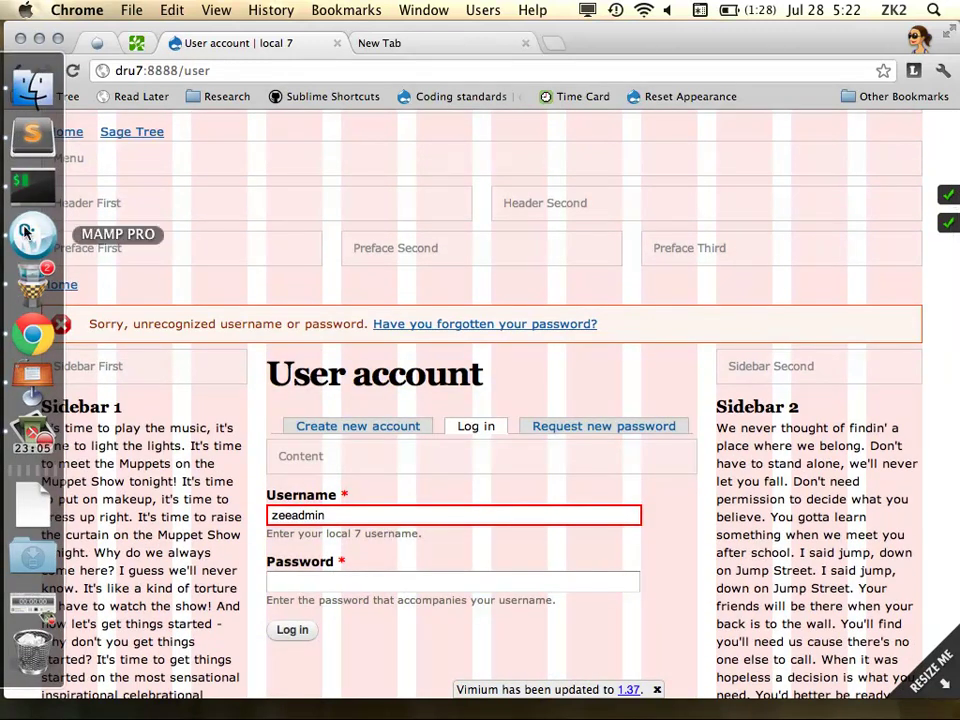
pyautogui.scroll(3, 190, 278)
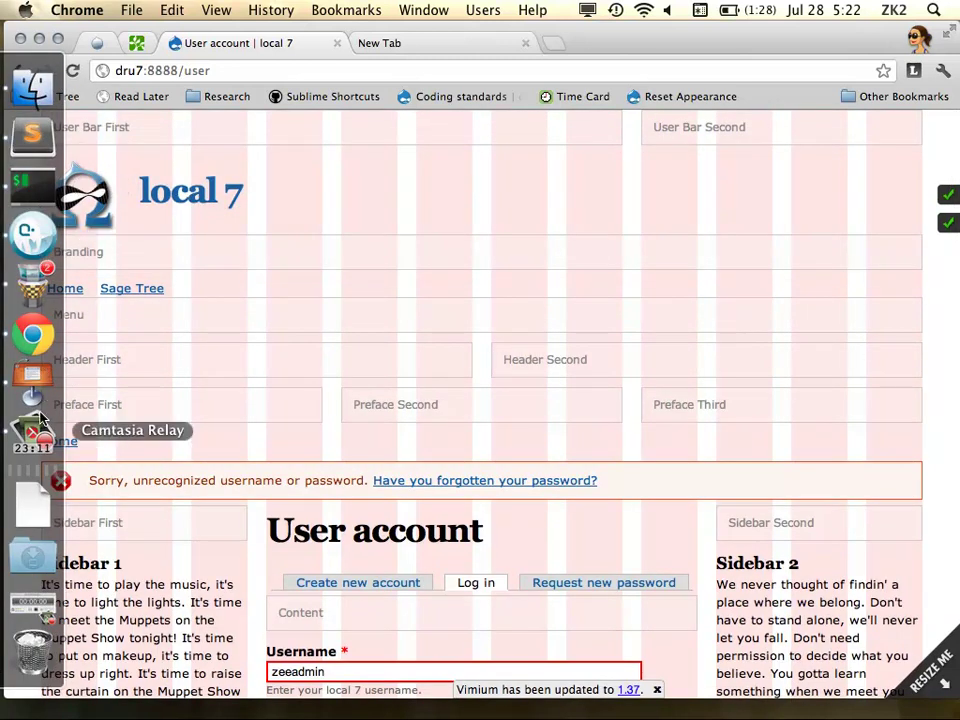
pyautogui.click(33, 88)
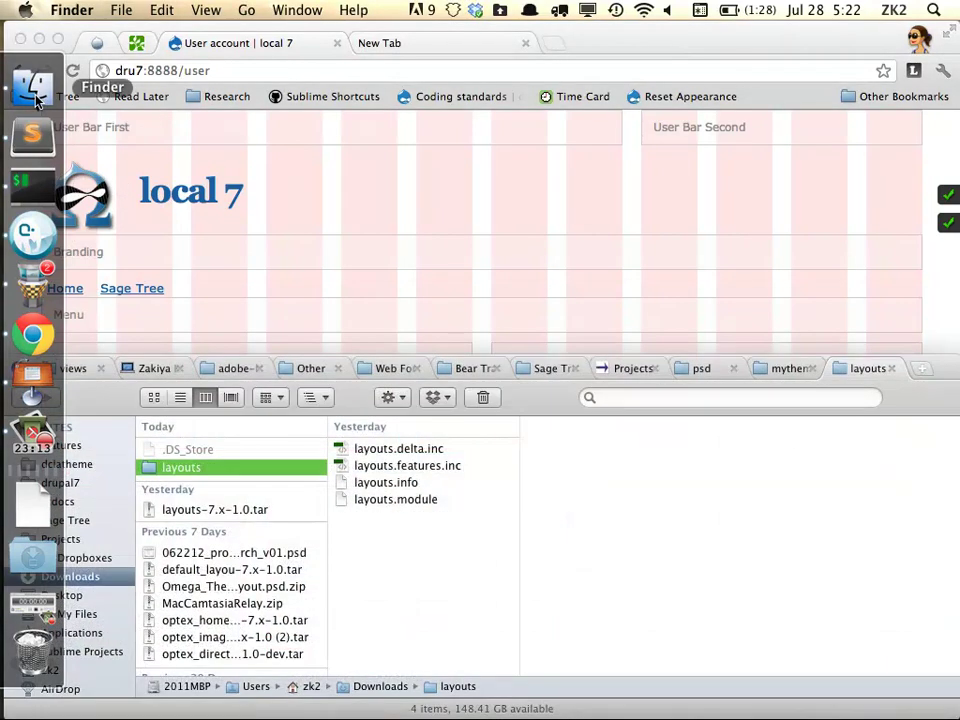
pyautogui.click(556, 48)
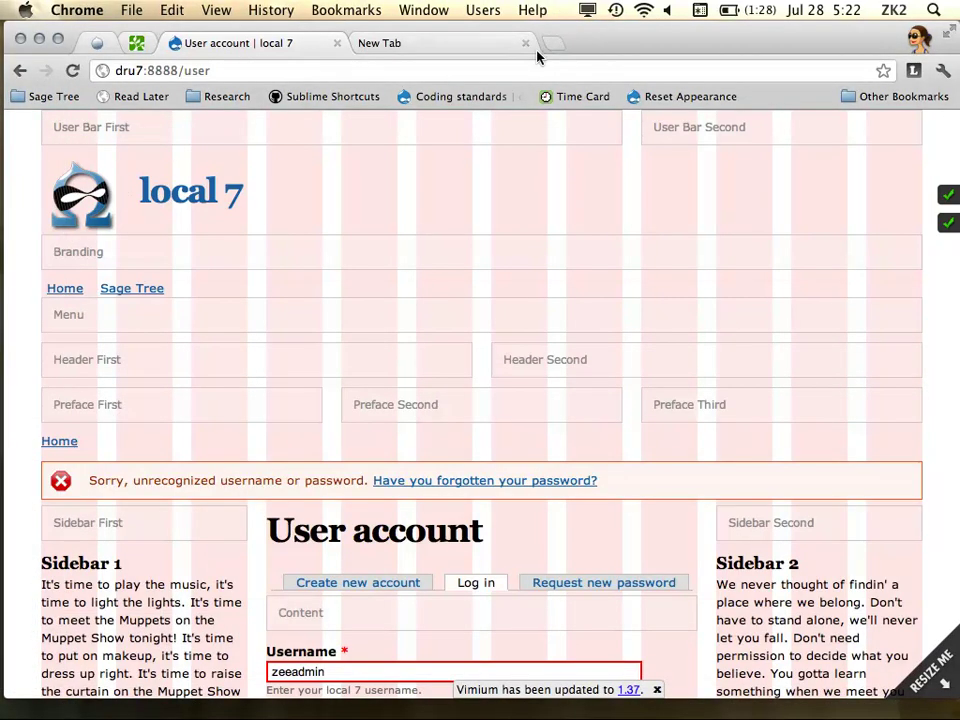
# Load localhost:8888/MAMP in a new tab and follow its phpMyAdmin link
pyautogui.click(550, 43)
pyautogui.write('mam')
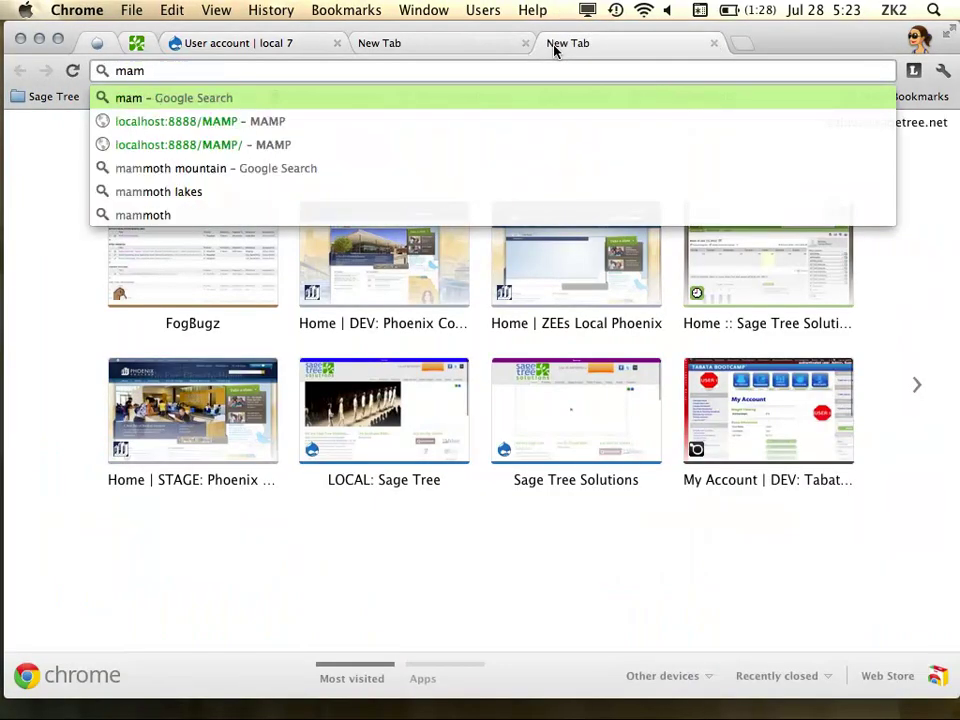
pyautogui.press('Down')
pyautogui.press('Return')
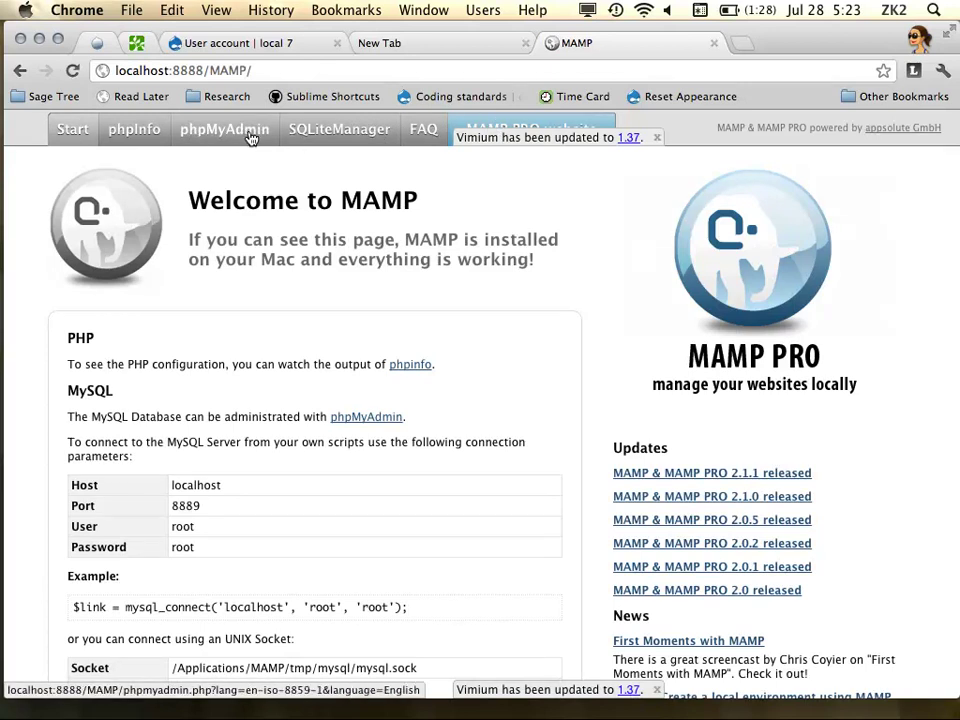
pyautogui.click(250, 138)
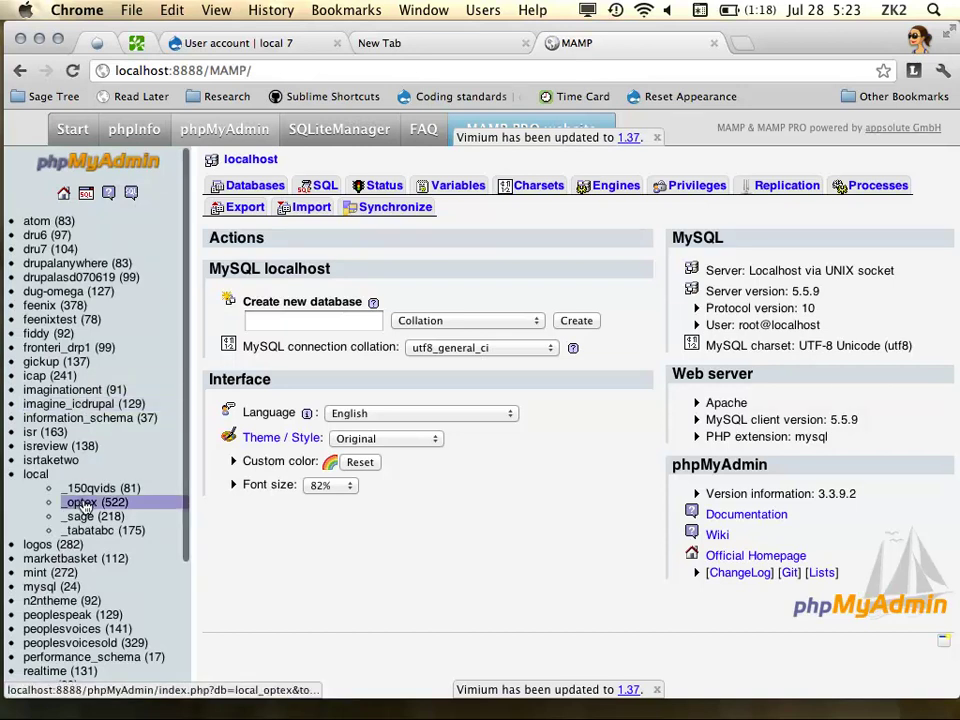
# Browse the dru7 users table, which shows one admin account, then return to the login tab
pyautogui.scroll(-3, 78, 480)
pyautogui.scroll(3, 100, 384)
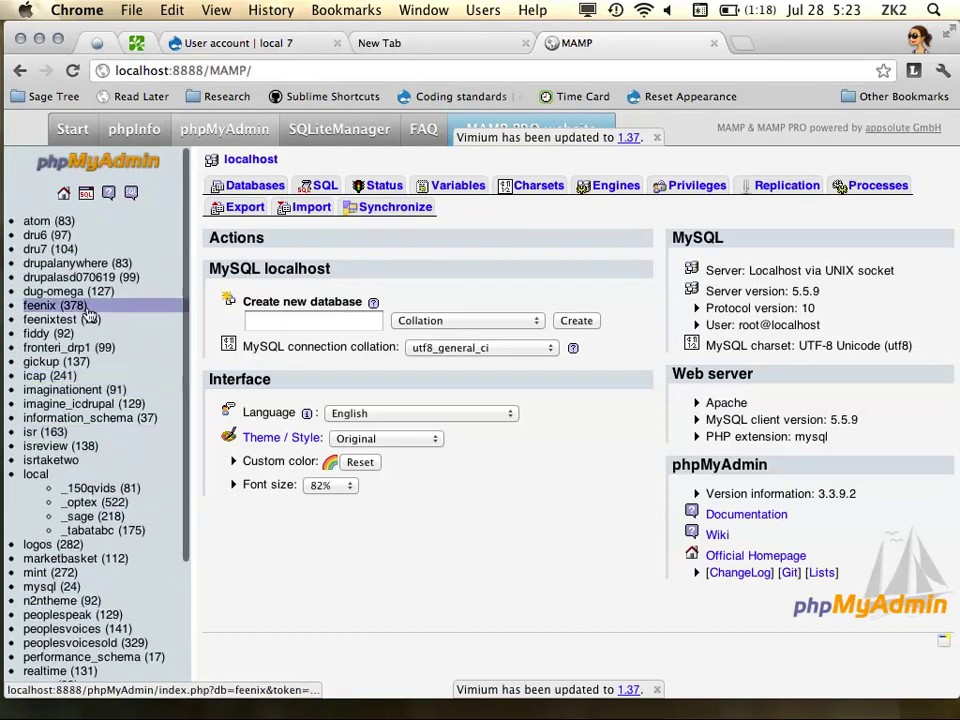
pyautogui.click(60, 249)
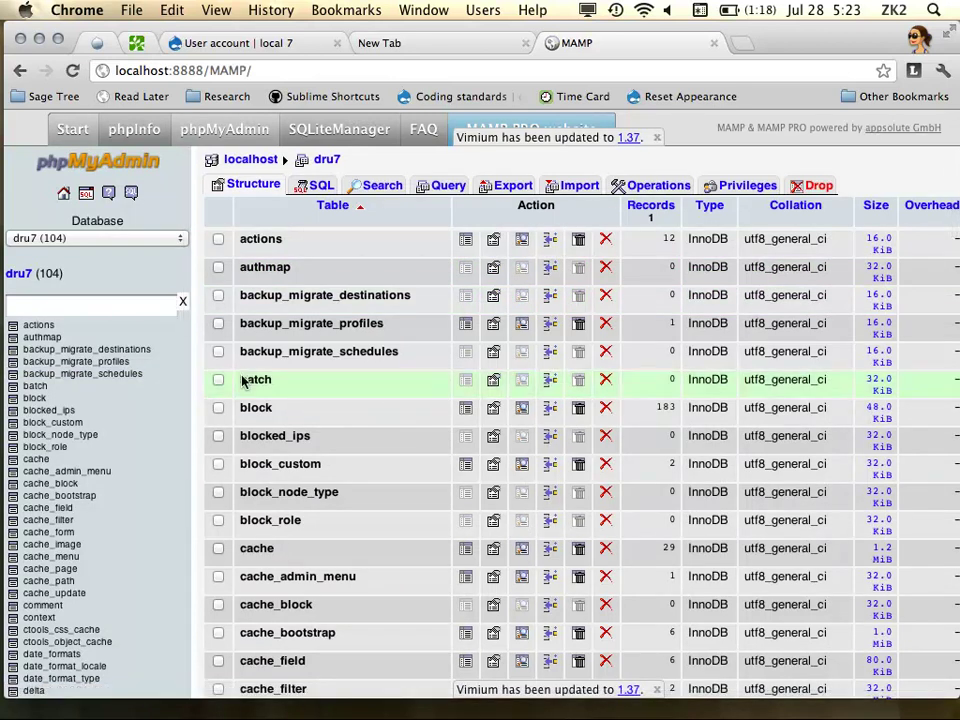
pyautogui.scroll(-10, 163, 416)
pyautogui.scroll(-12, 88, 569)
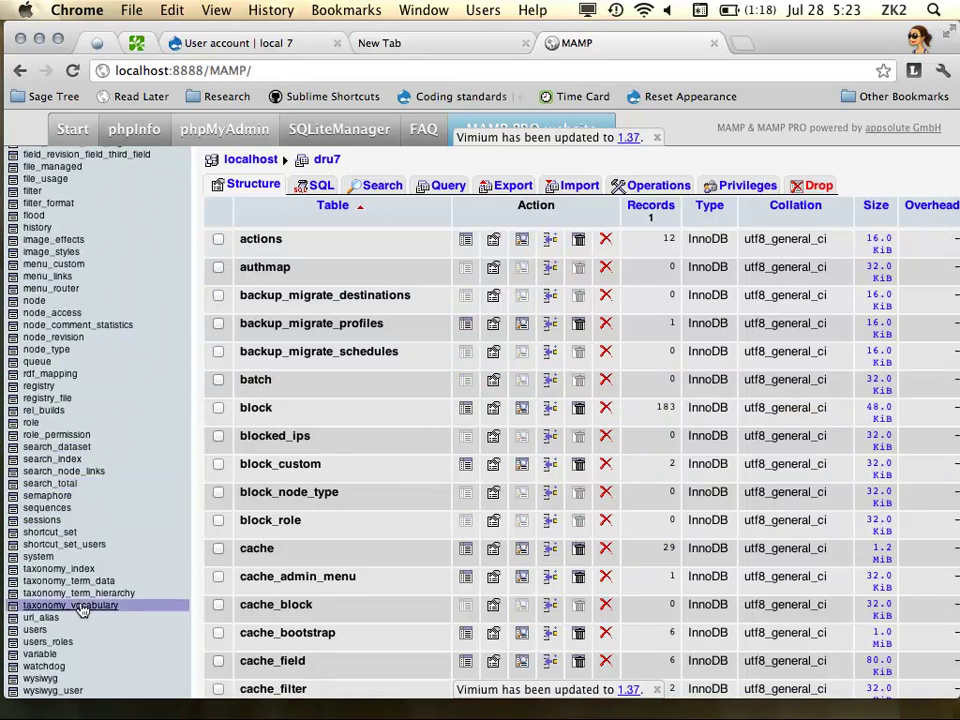
pyautogui.click(47, 631)
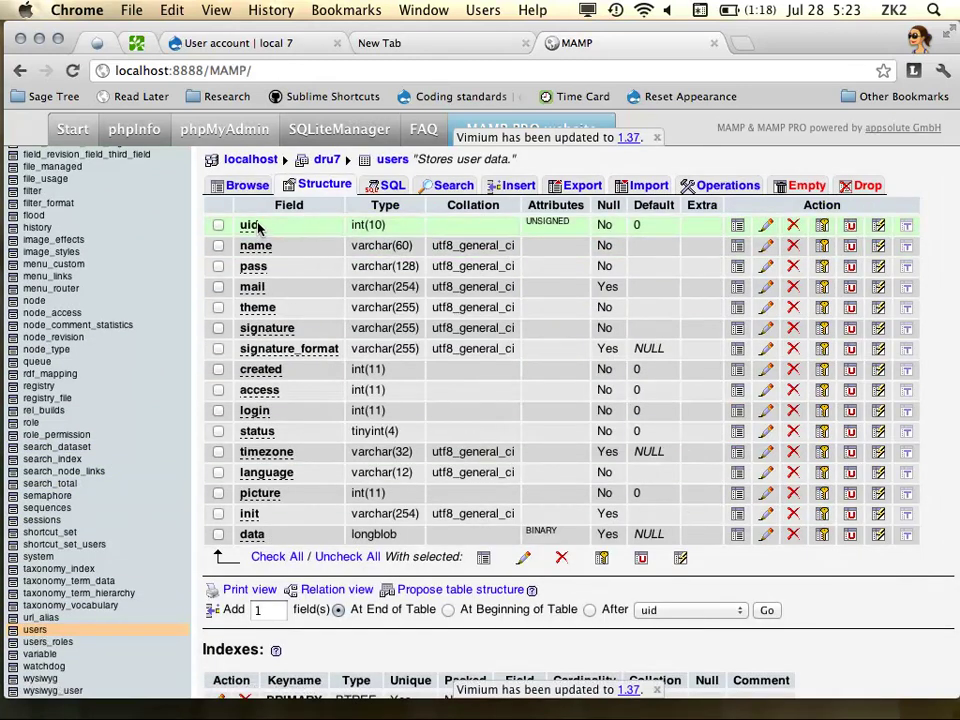
pyautogui.click(243, 185)
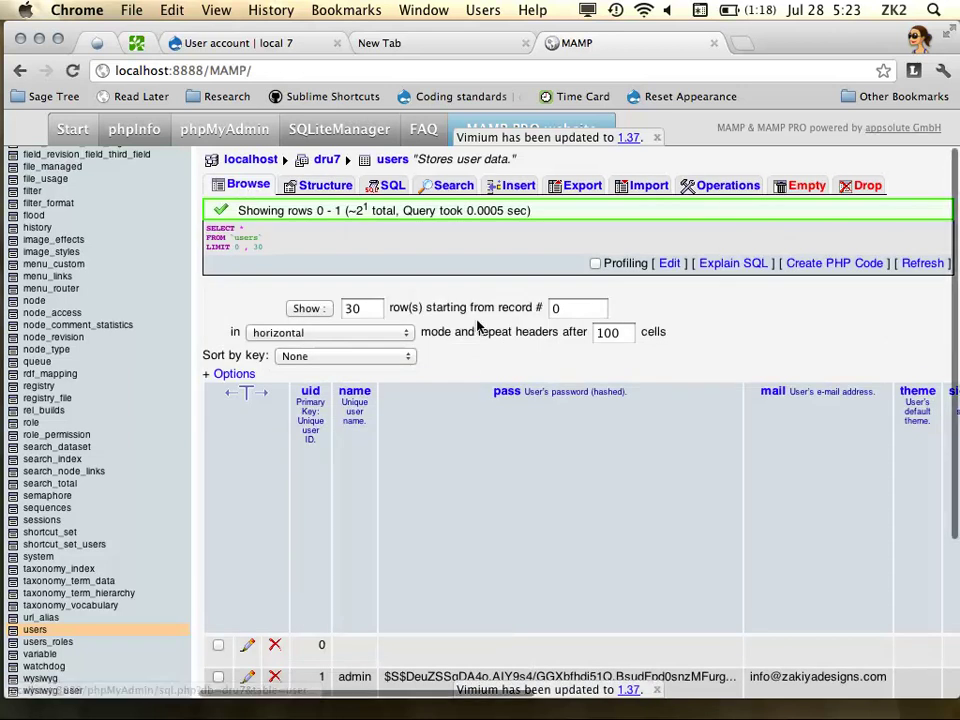
pyautogui.scroll(-5, 478, 325)
pyautogui.moveTo(30, 150)
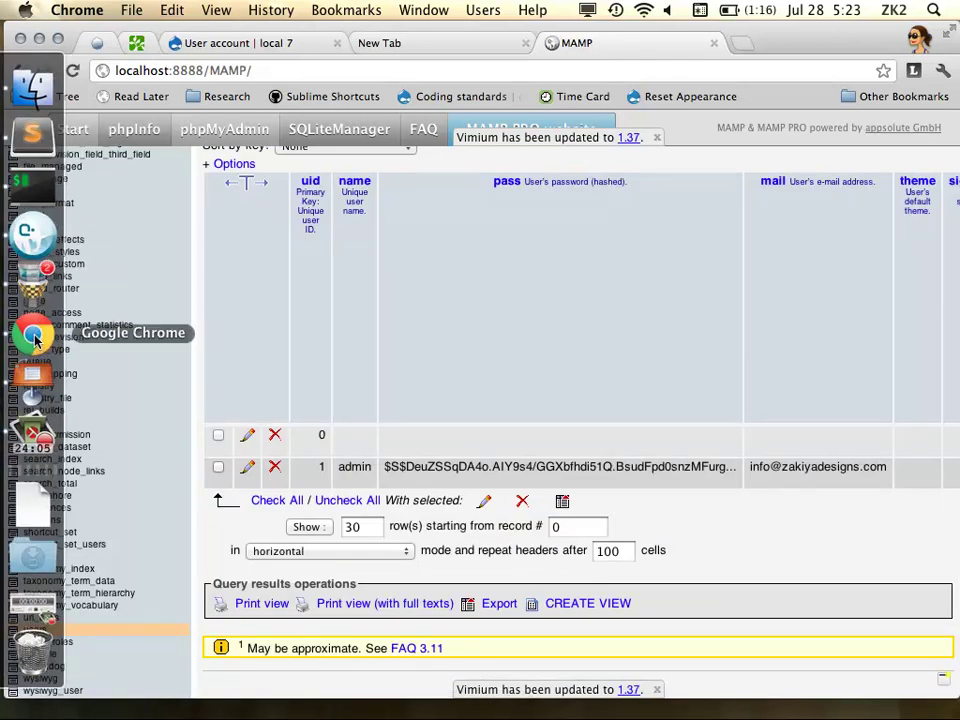
pyautogui.click(264, 42)
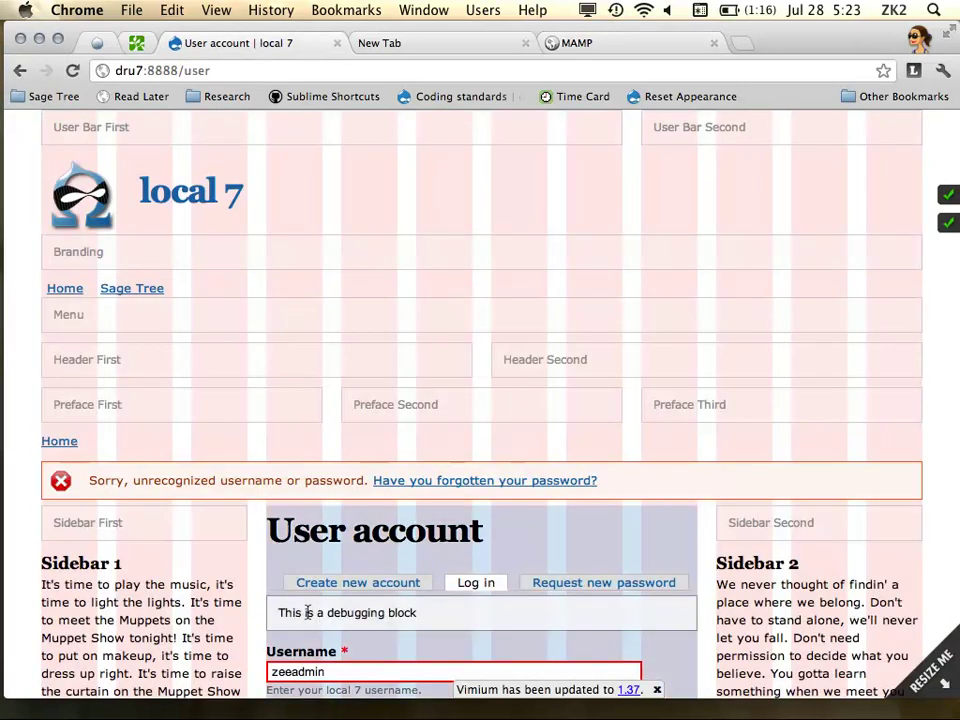
# Retry logging in as admin, then switch back to the phpMyAdmin users table
pyautogui.scroll(-3, 305, 600)
pyautogui.click(306, 364)
pyautogui.write('admin')
pyautogui.press('Tab')
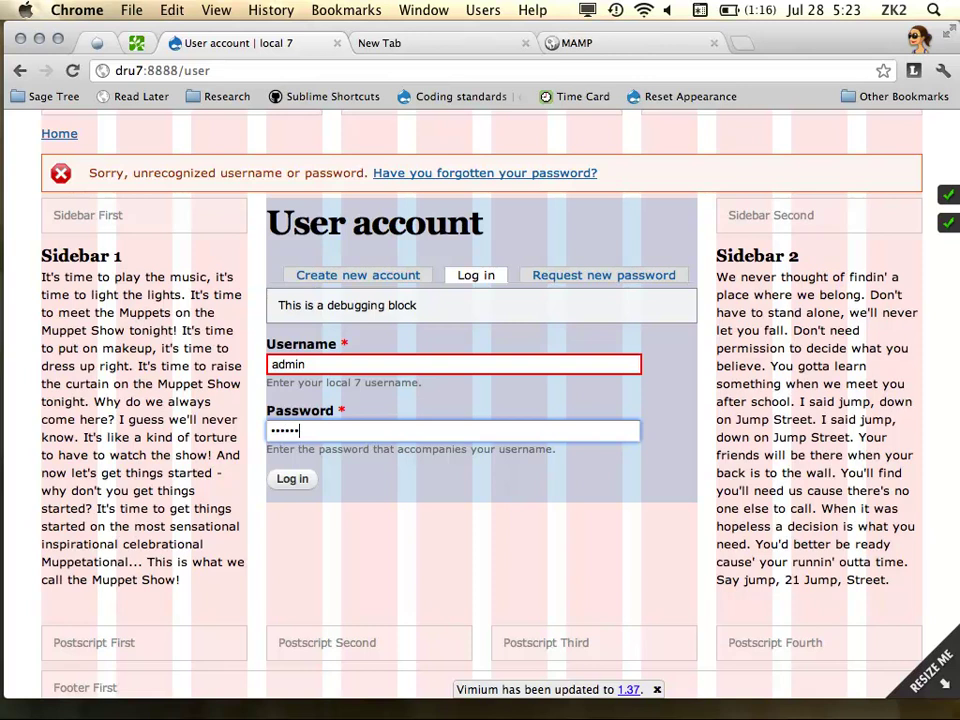
pyautogui.press('Return')
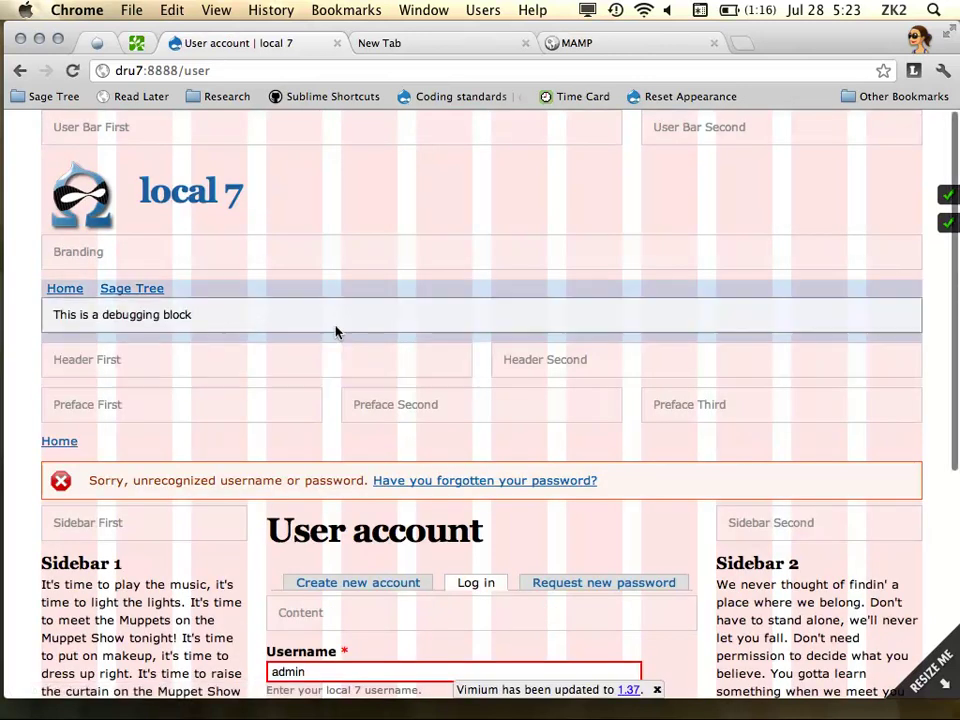
pyautogui.scroll(-5, 334, 339)
pyautogui.click(337, 374)
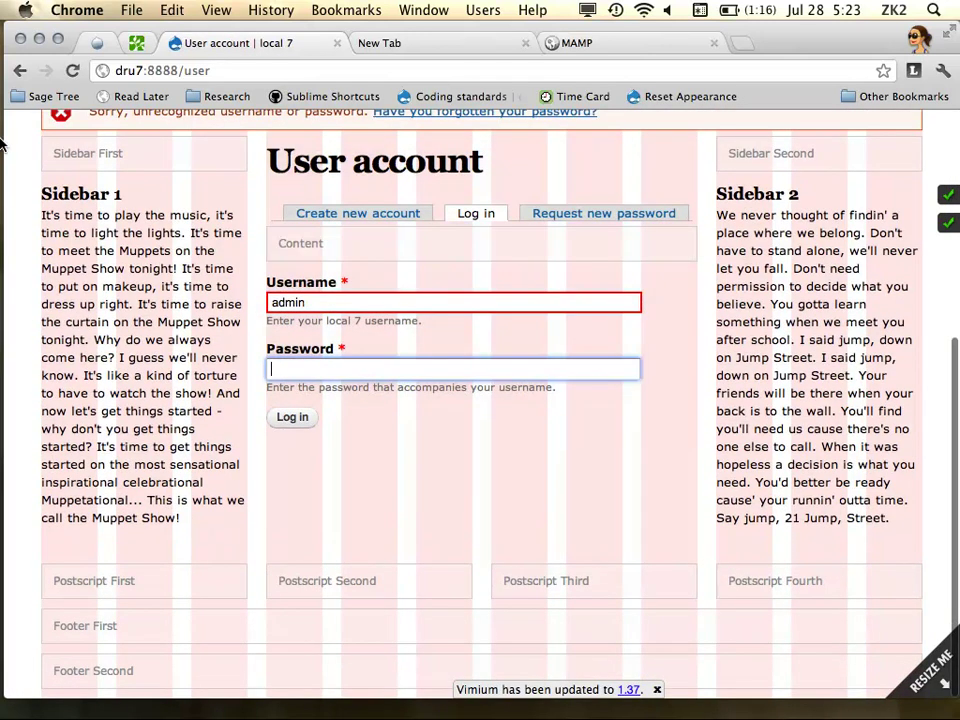
pyautogui.click(600, 43)
pyautogui.scroll(5, 675, 336)
# In the terminal, run 'drush cli', which fails as command not found
pyautogui.moveTo(30, 335)
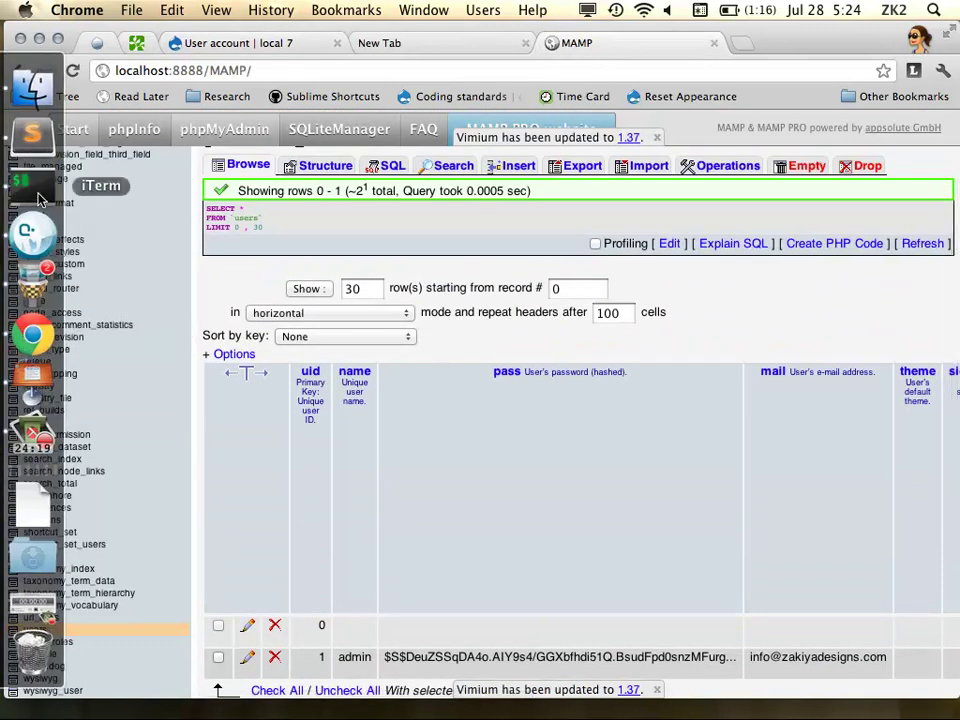
pyautogui.click(32, 230)
pyautogui.click(947, 631)
pyautogui.write('drush uli')
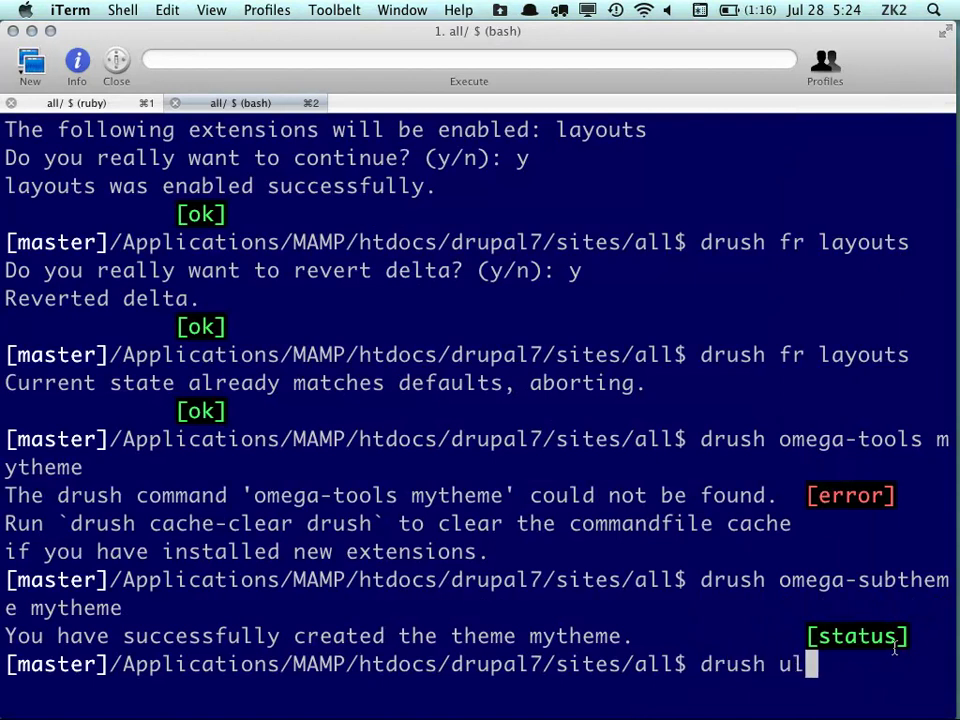
pyautogui.press('BackSpace')
pyautogui.press('BackSpace')
pyautogui.press('BackSpace')
pyautogui.write('cli')
pyautogui.press('Return')
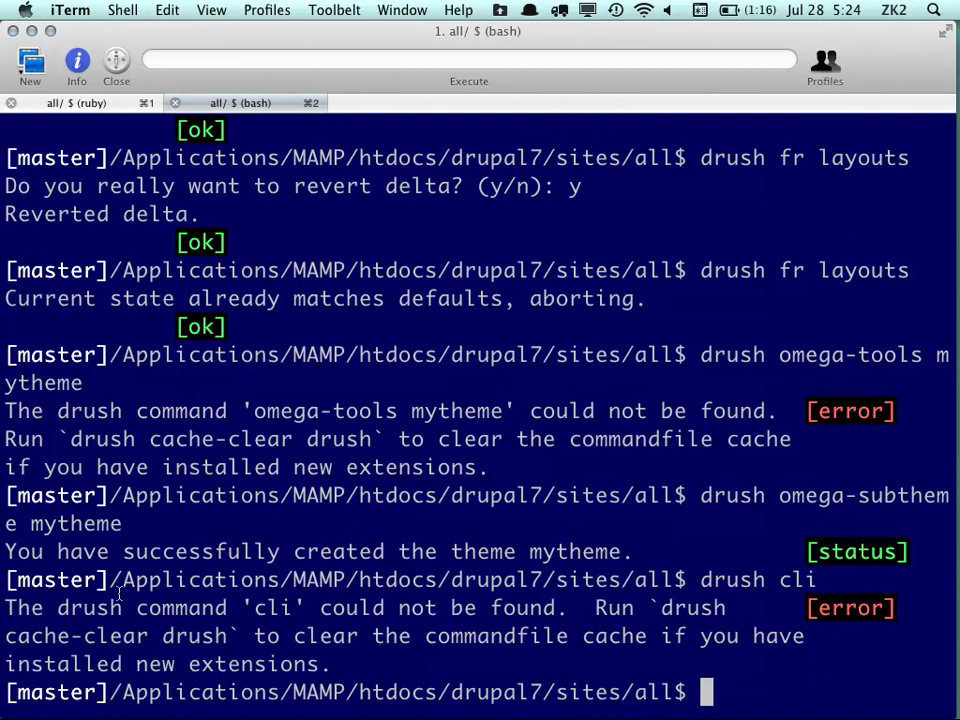
# Type 'drush upwd', then rewrite it as 'drush help upwd'
pyautogui.write('drush')
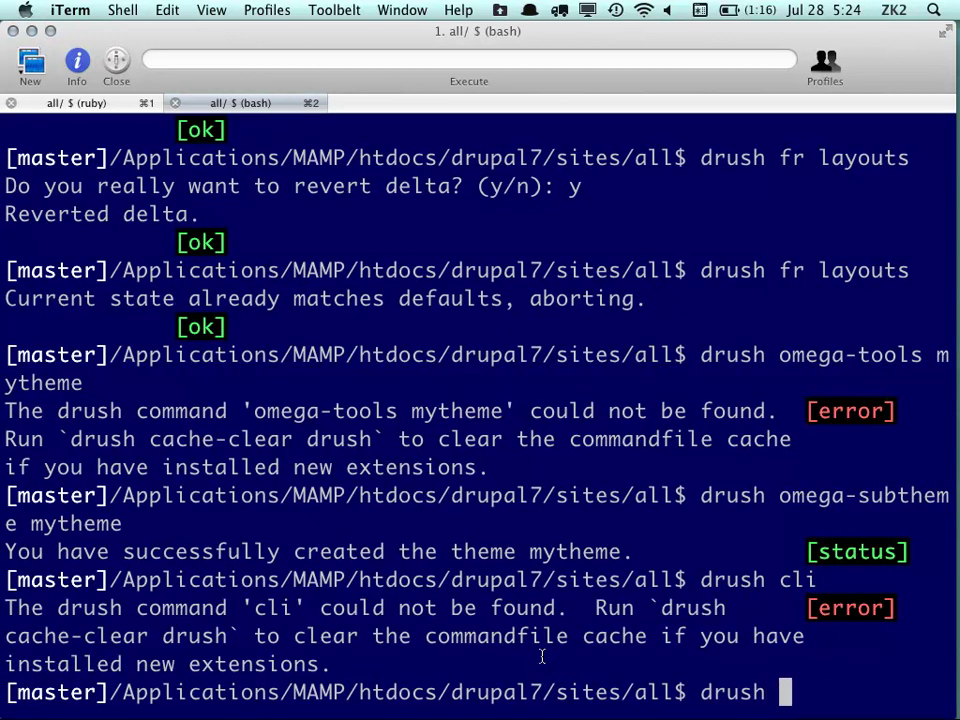
pyautogui.write(' u')
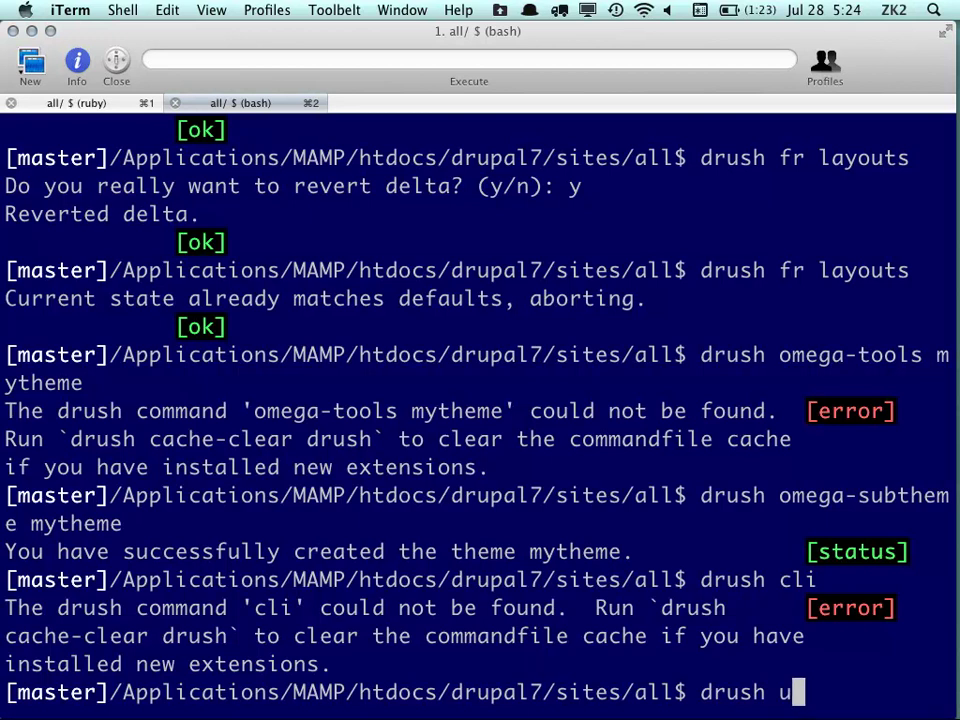
pyautogui.write('p')
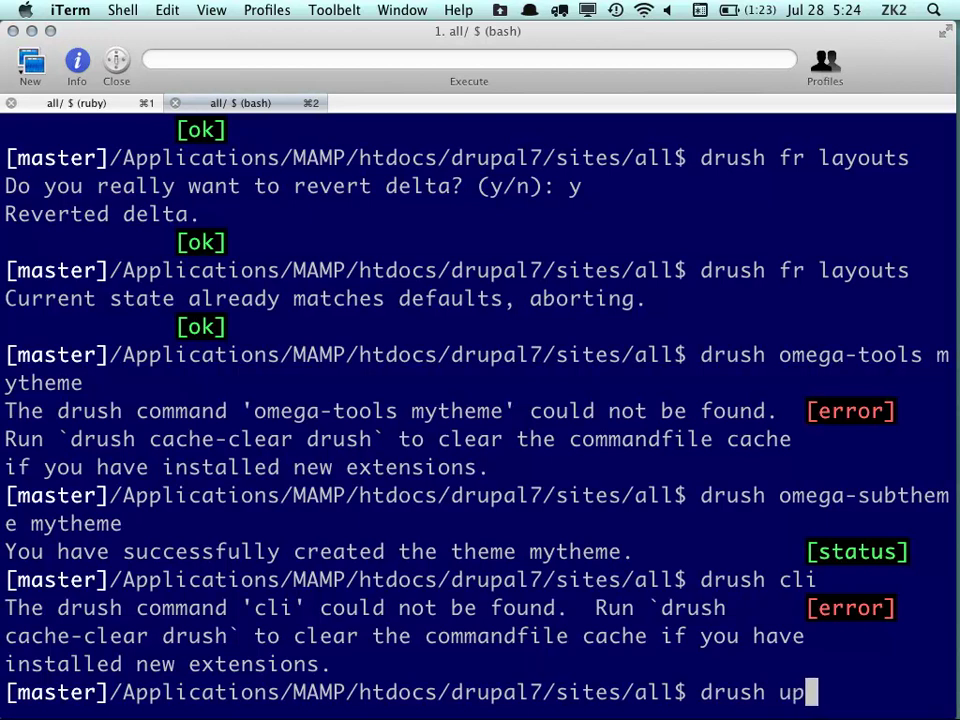
pyautogui.write('wd')
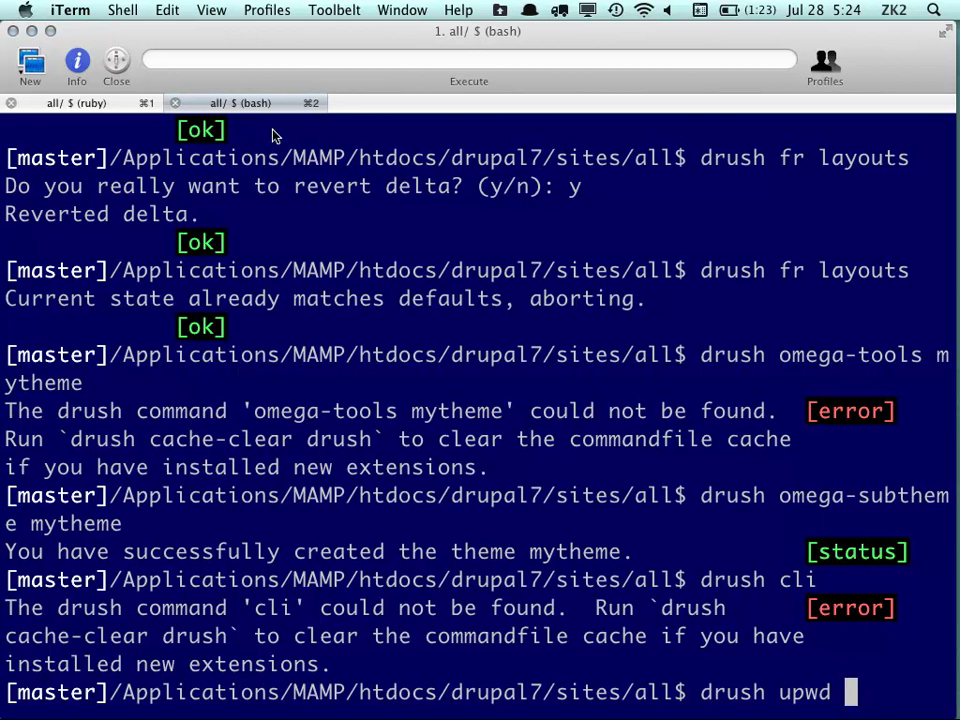
pyautogui.moveTo(3, 342)
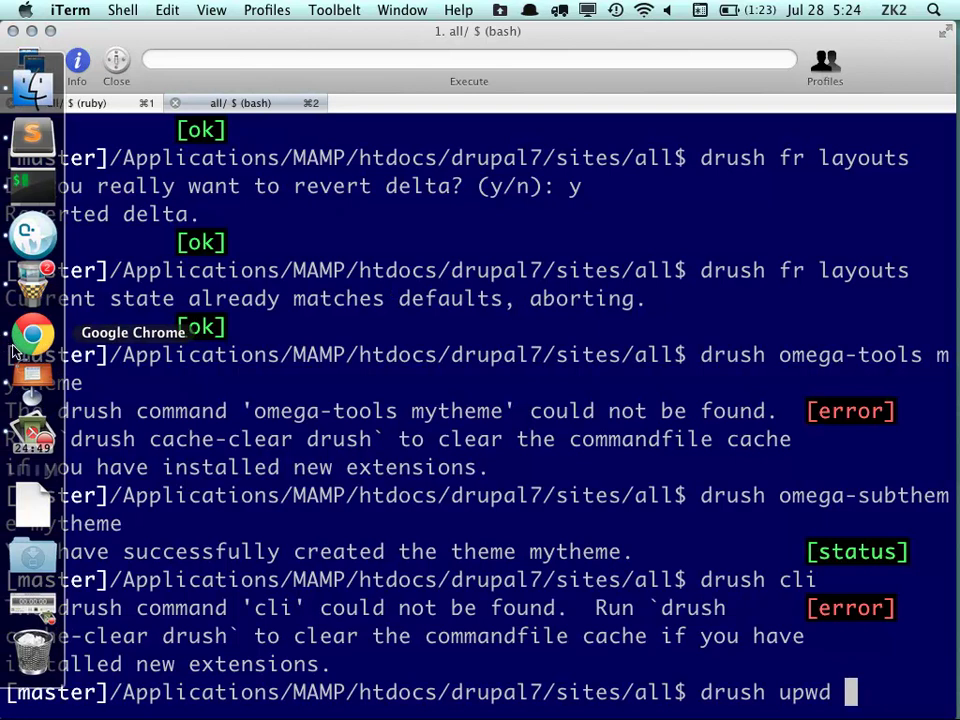
pyautogui.press('BackSpace')
pyautogui.press('BackSpace')
pyautogui.press('BackSpace')
pyautogui.press('BackSpace')
pyautogui.press('BackSpace')
pyautogui.write('help upw')
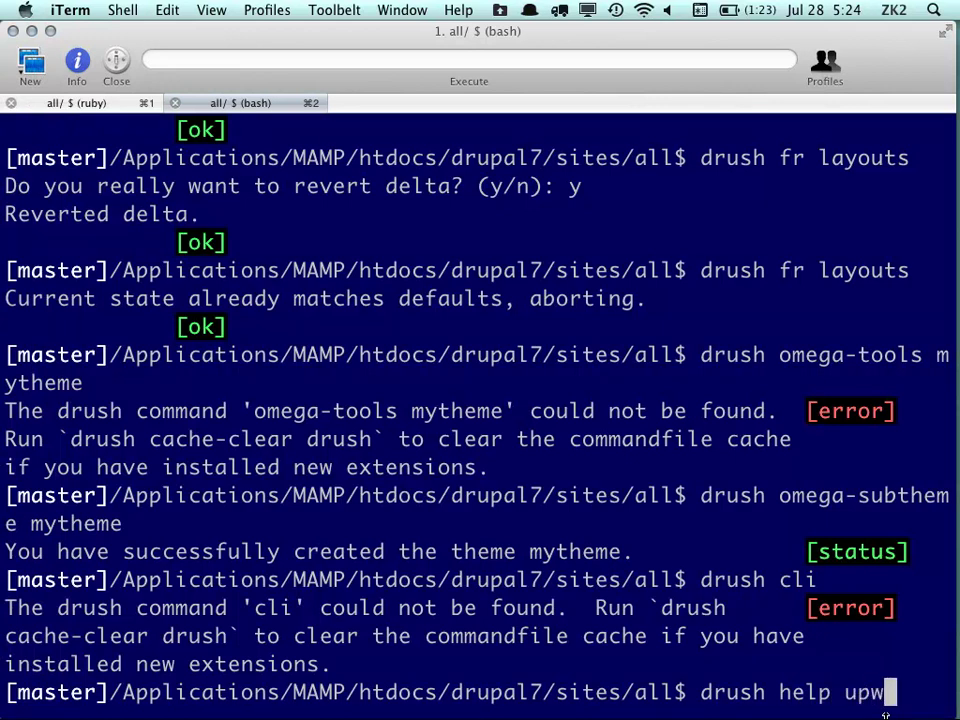
pyautogui.write('d')
# Run 'drush help upwd' and read its usage
pyautogui.press('Return')
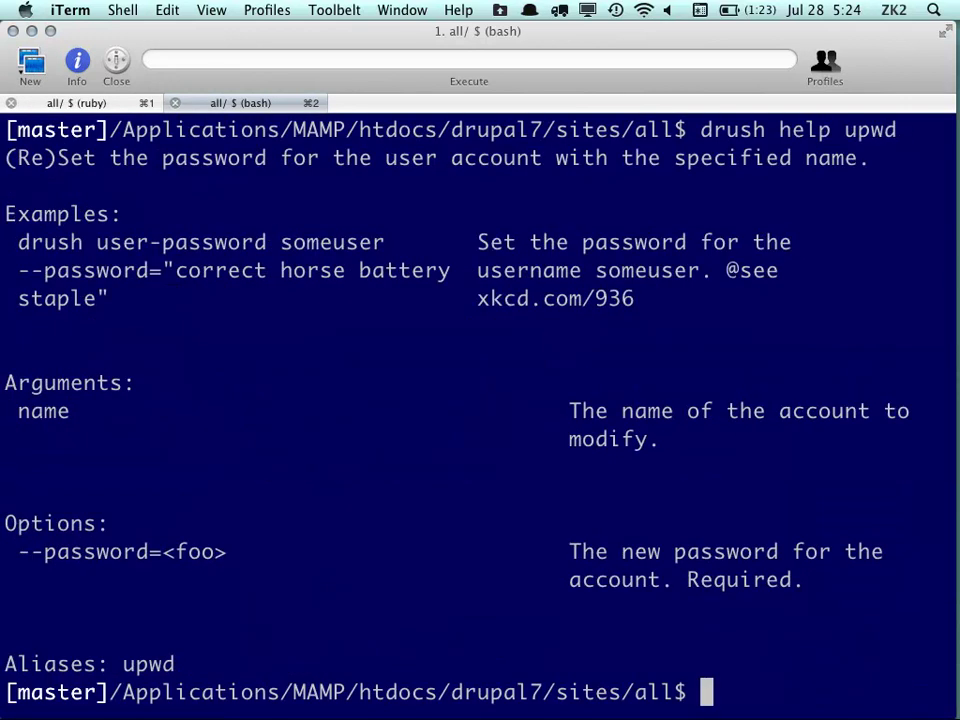
pyautogui.scroll(5, 737, 540)
pyautogui.scroll(-4, 737, 540)
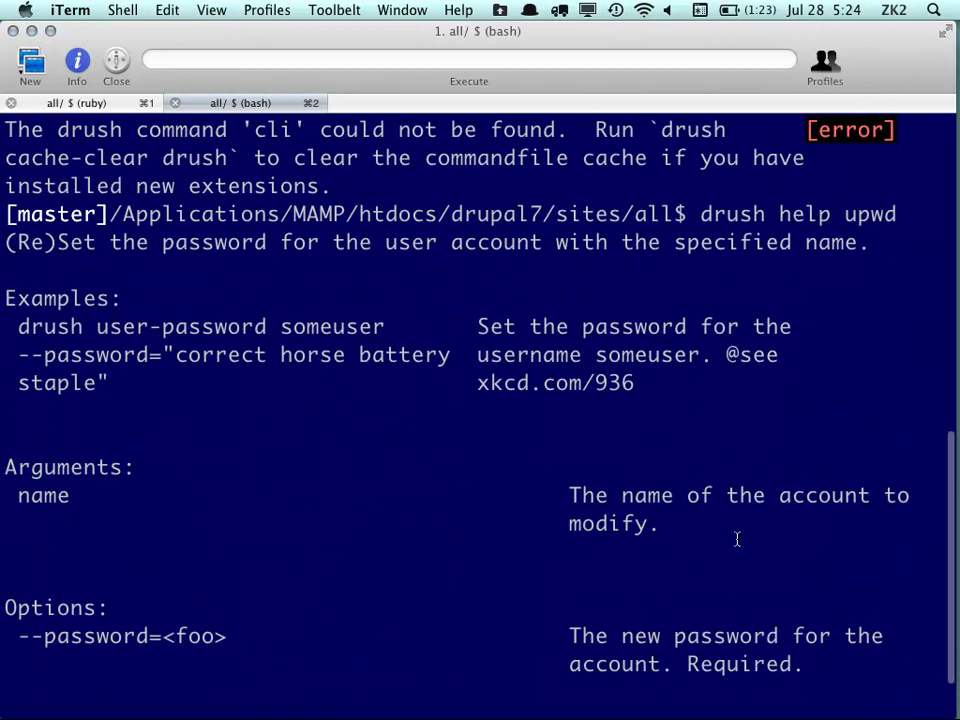
pyautogui.scroll(-1, 715, 492)
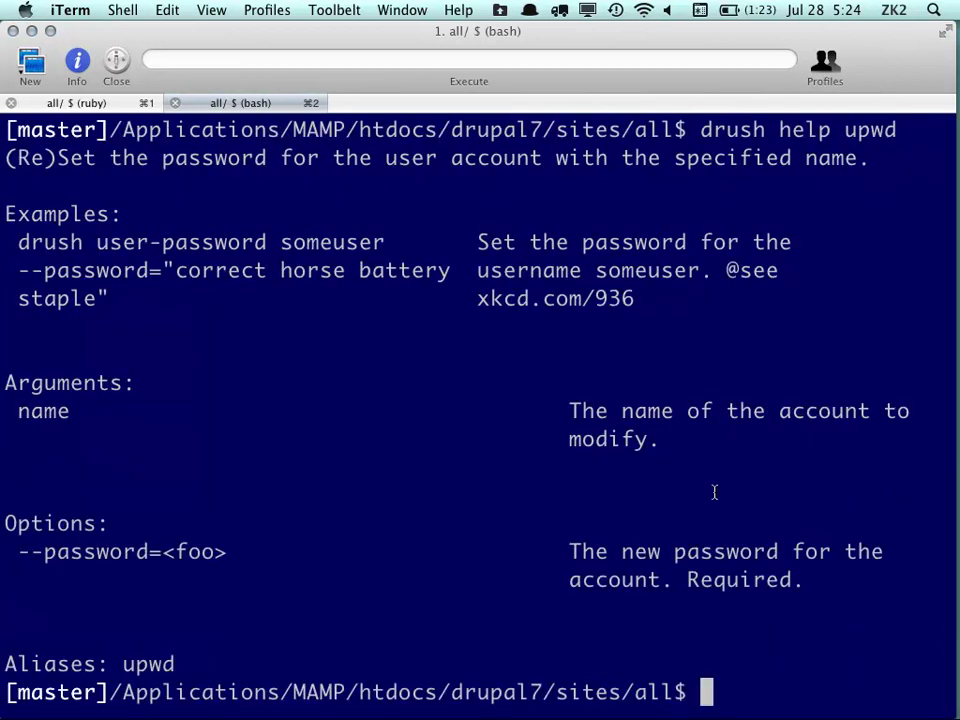
# Recall the help command and strip 'help' from it, leaving drush upwd
pyautogui.write('d')
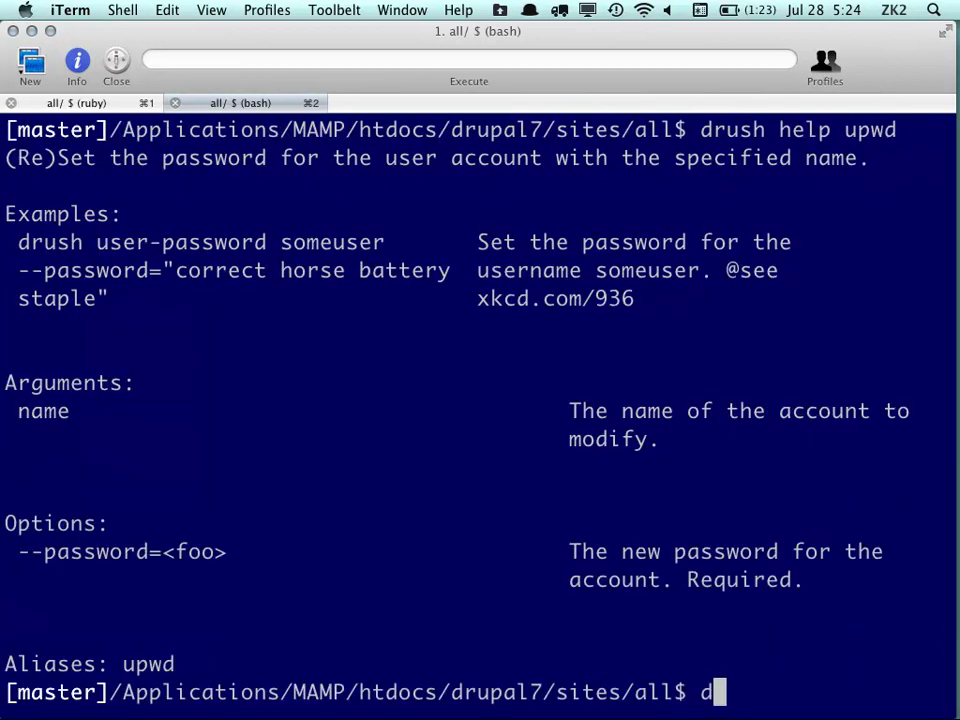
pyautogui.press('Up')
pyautogui.press('Left')
pyautogui.press('Left')
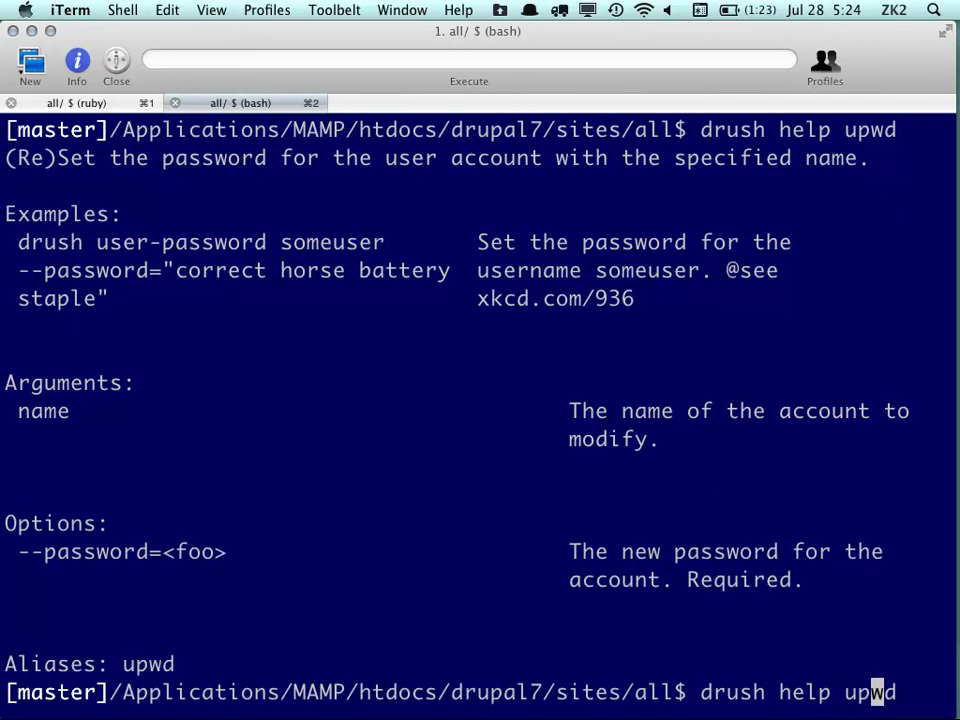
pyautogui.press('Left')
pyautogui.press('Left')
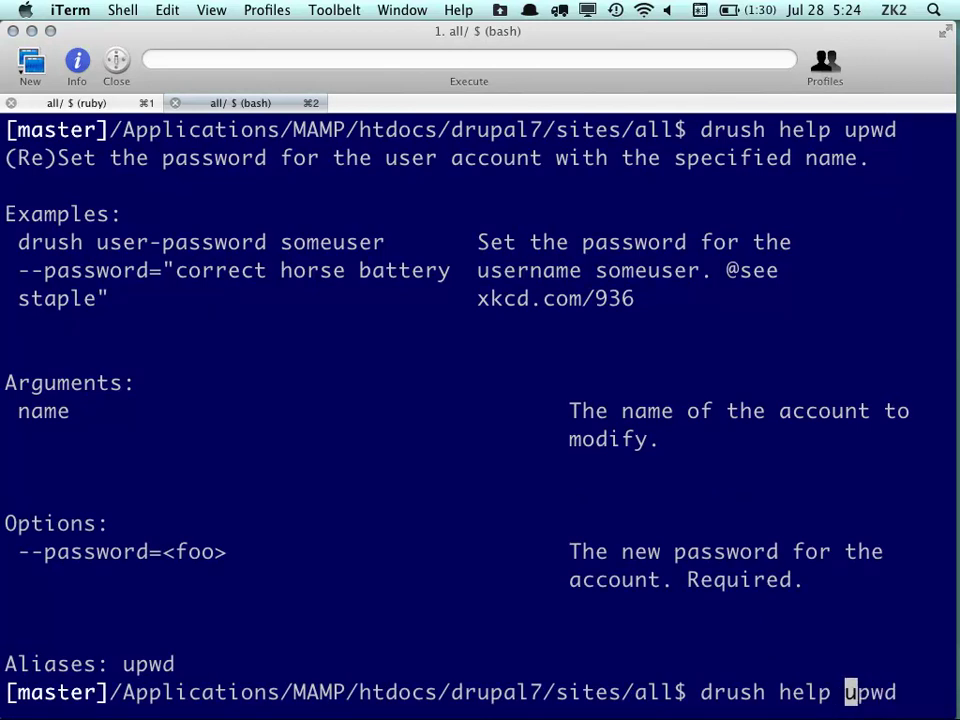
pyautogui.press('Right')
pyautogui.press('Right')
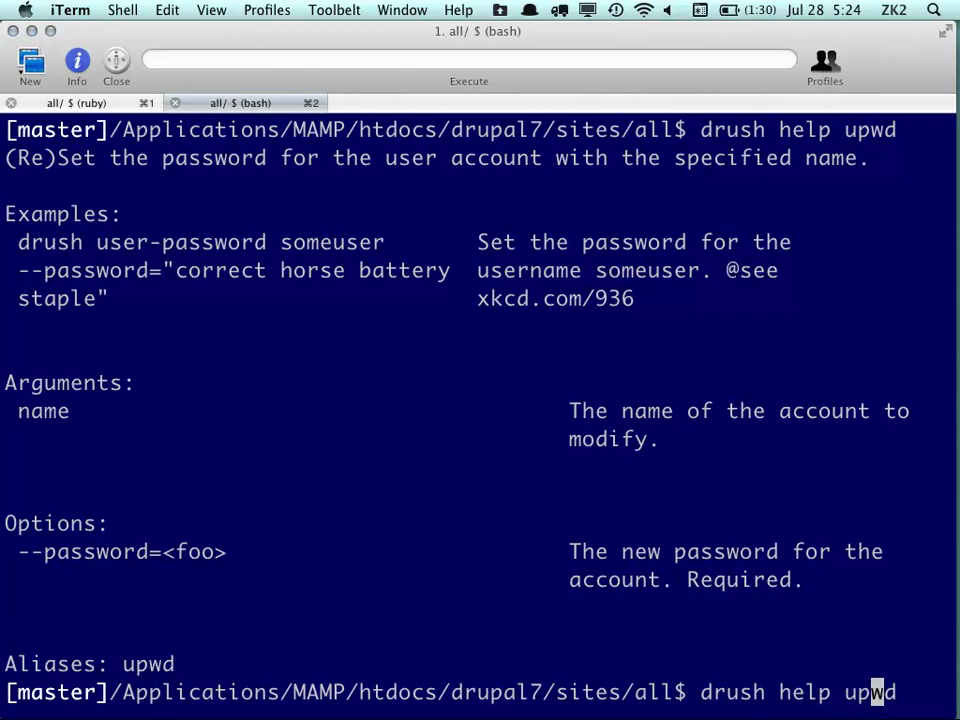
pyautogui.press('Right')
pyautogui.press('Left')
pyautogui.press('Left')
pyautogui.press('Left')
pyautogui.press('Left')
pyautogui.press('Left')
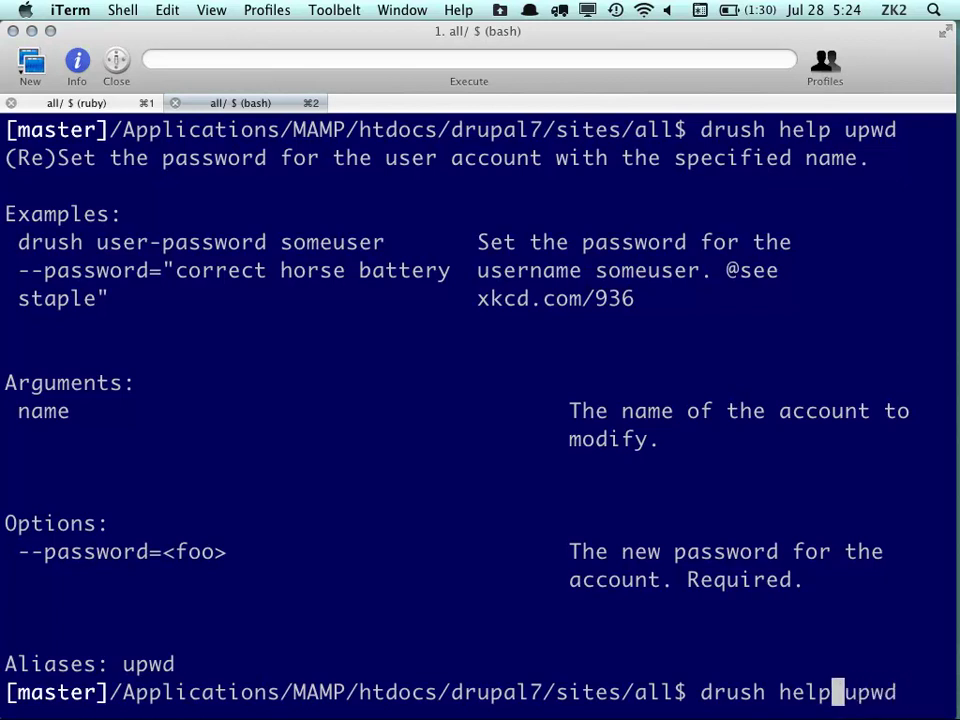
pyautogui.press('Right')
pyautogui.press('BackSpace')
pyautogui.press('BackSpace')
pyautogui.press('Right')
pyautogui.press('Right')
pyautogui.press('Right')
pyautogui.press('Right')
pyautogui.press('Right')
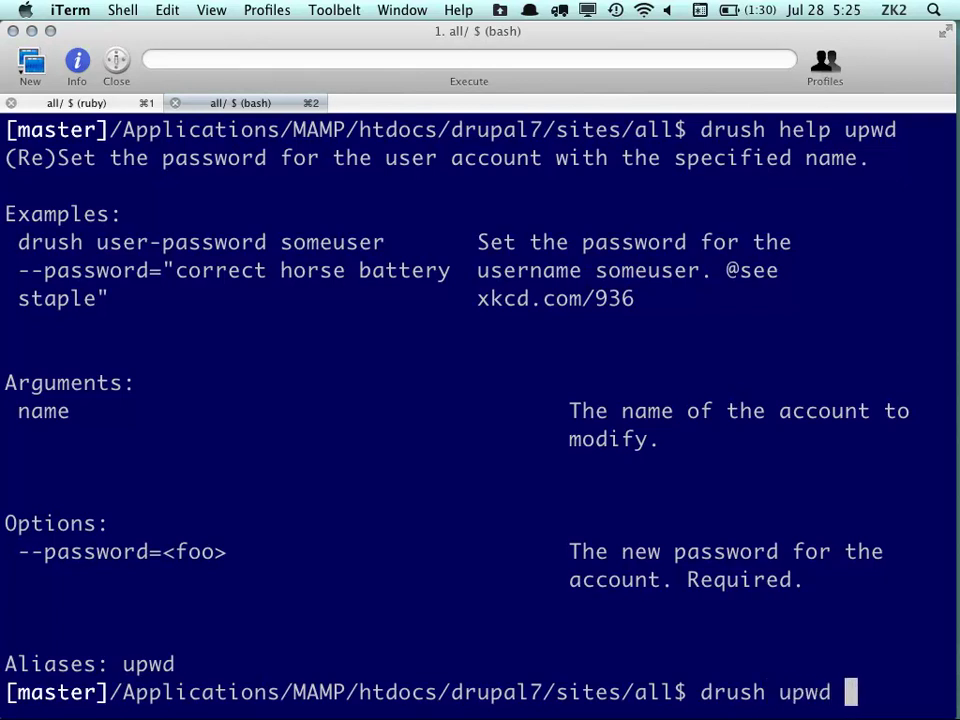
# Add the admin account and a --password option with a new password, and run the reset
pyautogui.write('-')
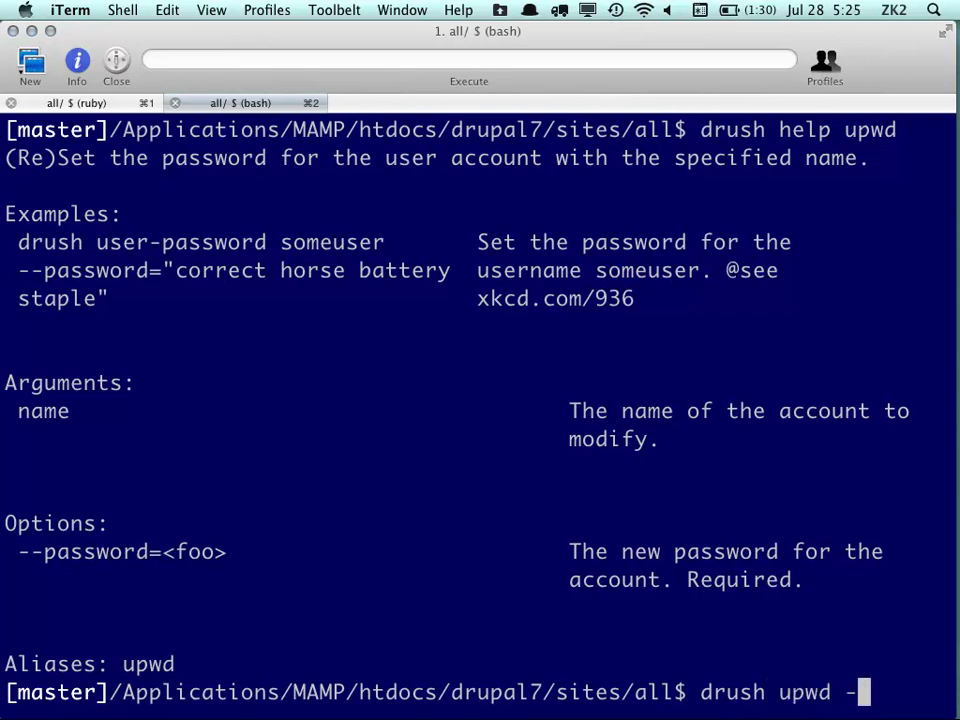
pyautogui.write('-password')
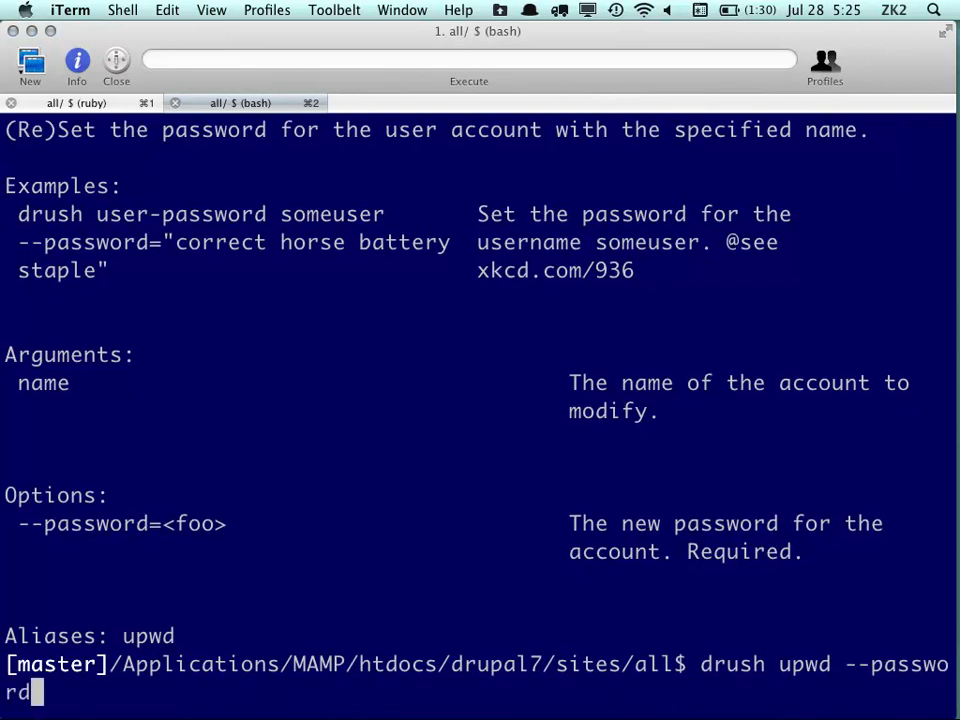
pyautogui.write('=')
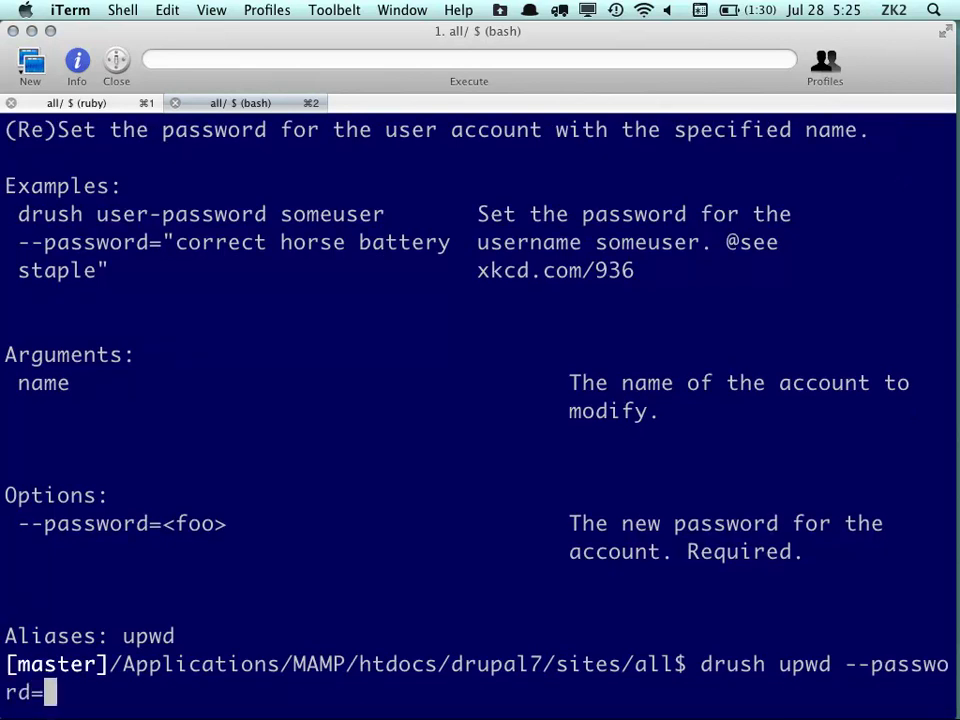
pyautogui.write("'")
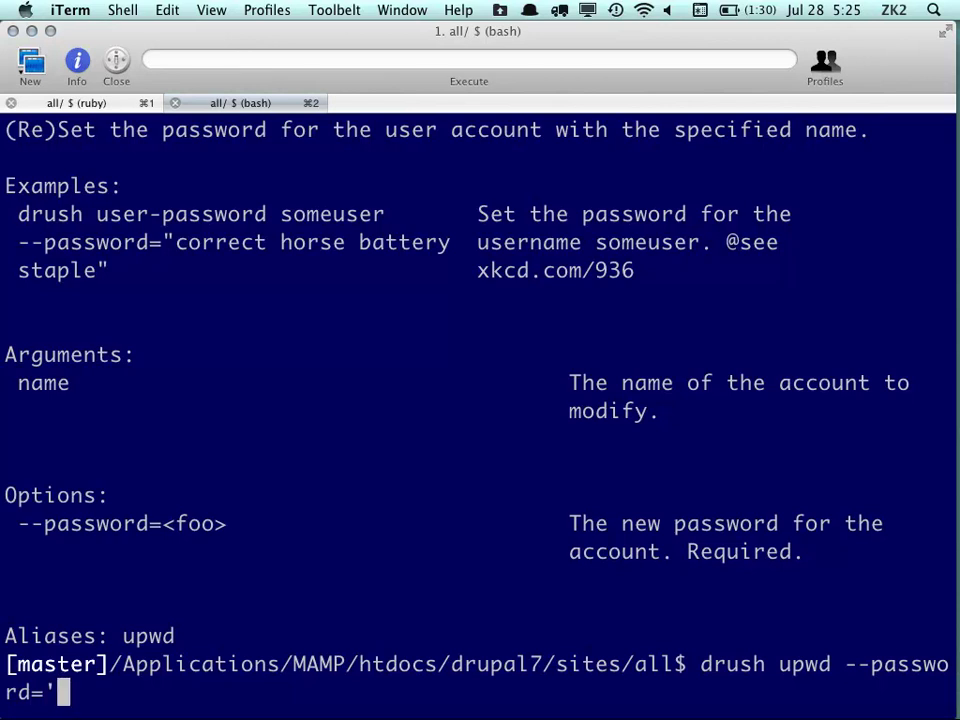
pyautogui.press('Left')
pyautogui.press('Left')
pyautogui.press('Left')
pyautogui.press('Left')
pyautogui.press('Left')
pyautogui.press('Left')
pyautogui.press('Left')
pyautogui.press('Left')
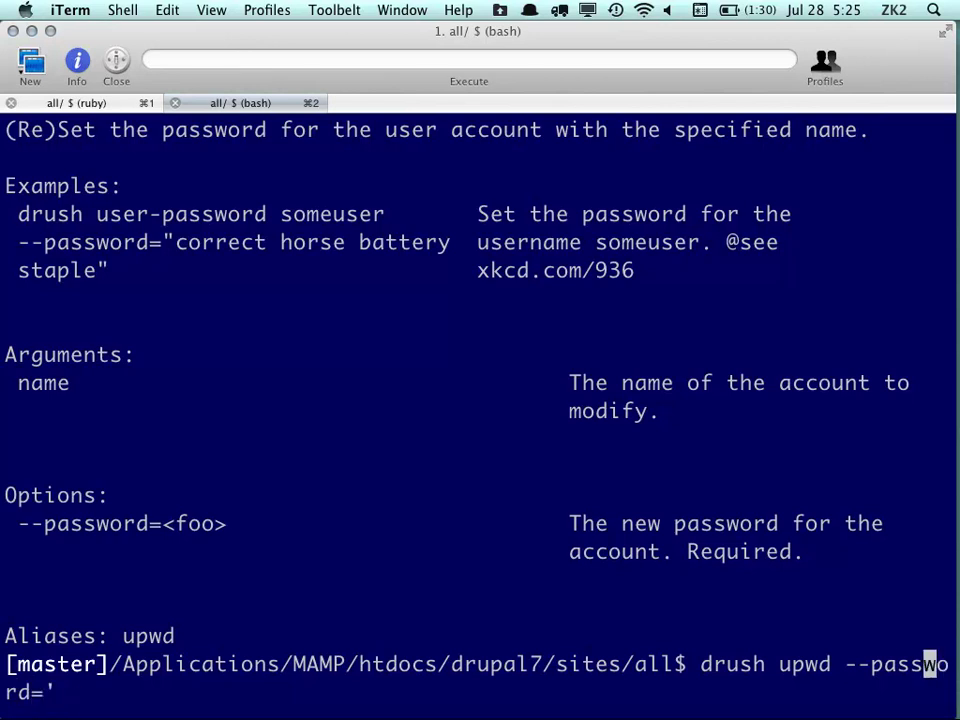
pyautogui.press('Left')
pyautogui.press('Left')
pyautogui.press('Left')
pyautogui.press('Left')
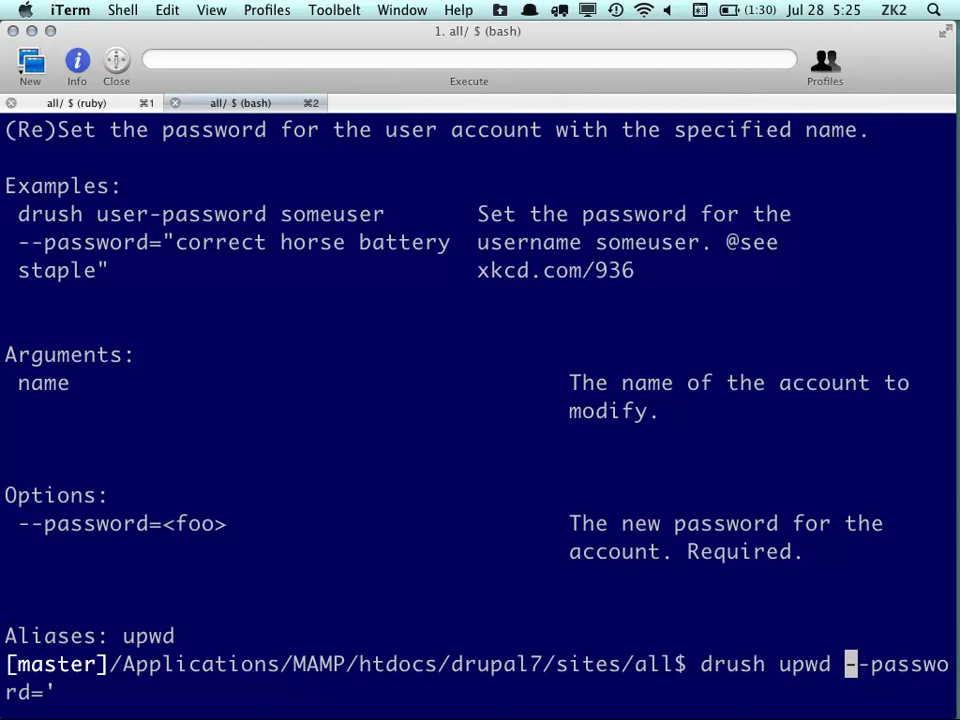
pyautogui.write('admin')
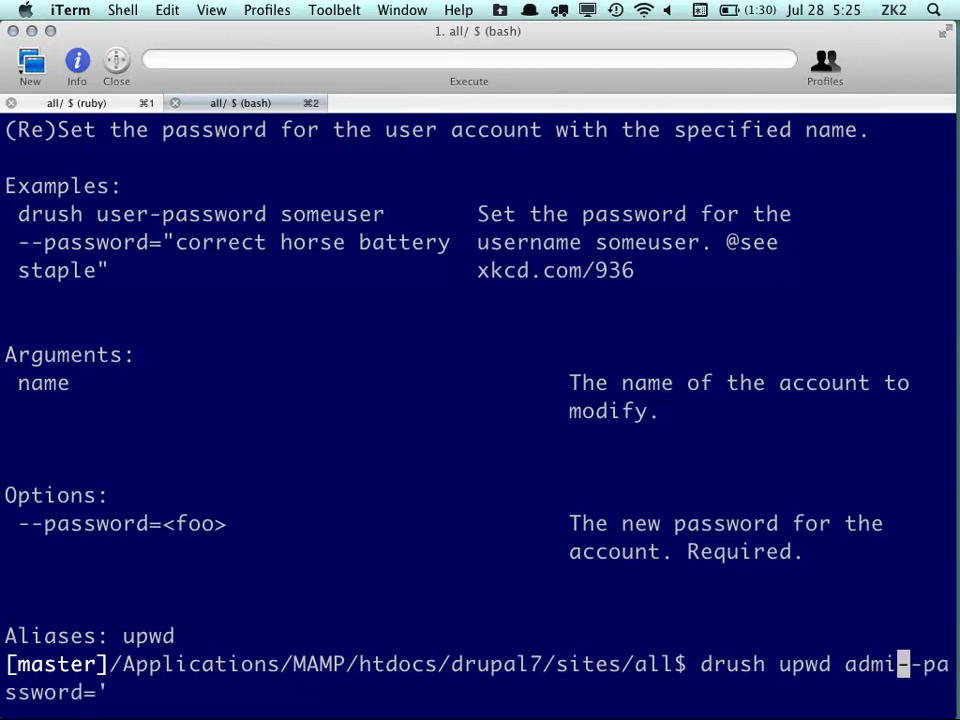
pyautogui.press('Right')
pyautogui.press('Right')
pyautogui.press('Right')
pyautogui.press('Right')
pyautogui.press('Right')
pyautogui.press('Right')
pyautogui.press('Right')
pyautogui.press('Right')
pyautogui.press('Right')
pyautogui.press('Right')
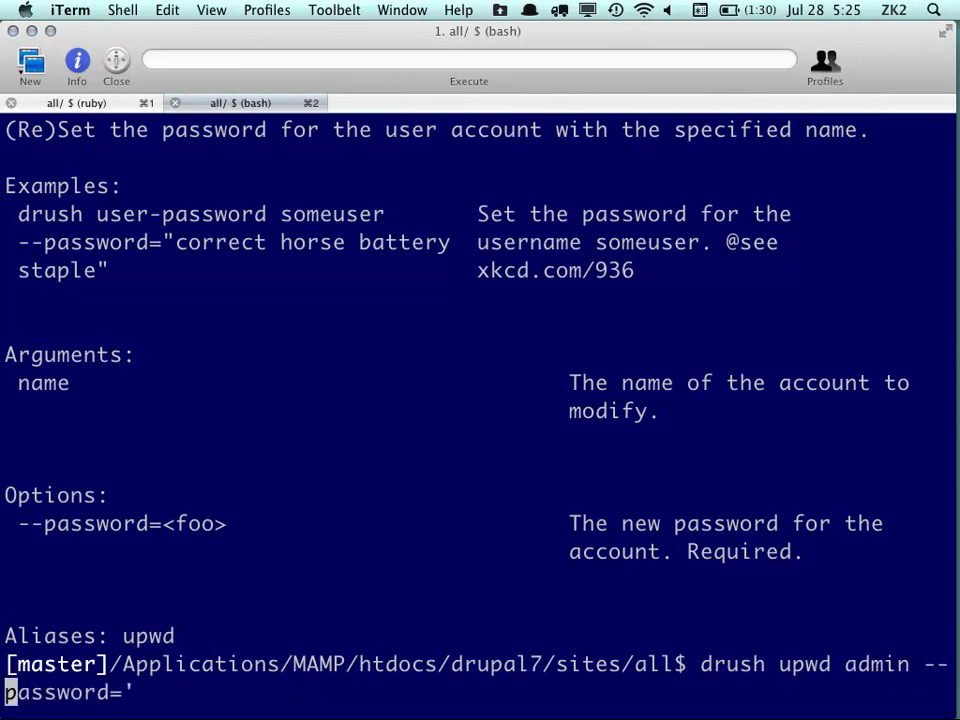
pyautogui.press('Right')
pyautogui.press('Right')
pyautogui.write("password'")
pyautogui.press('Return')
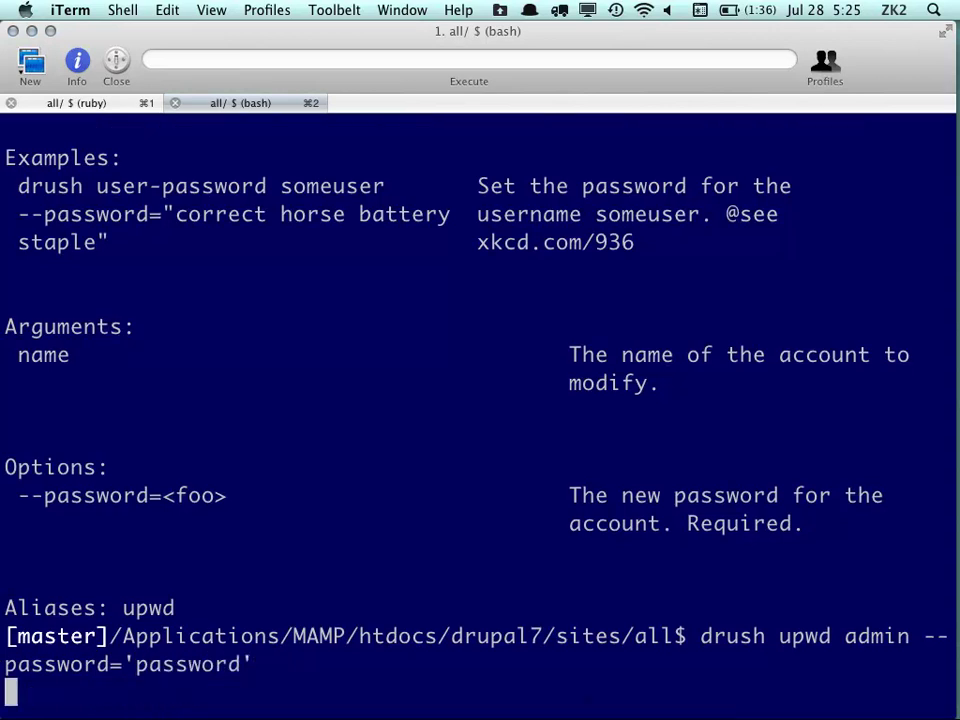
pyautogui.press('super+Tab')
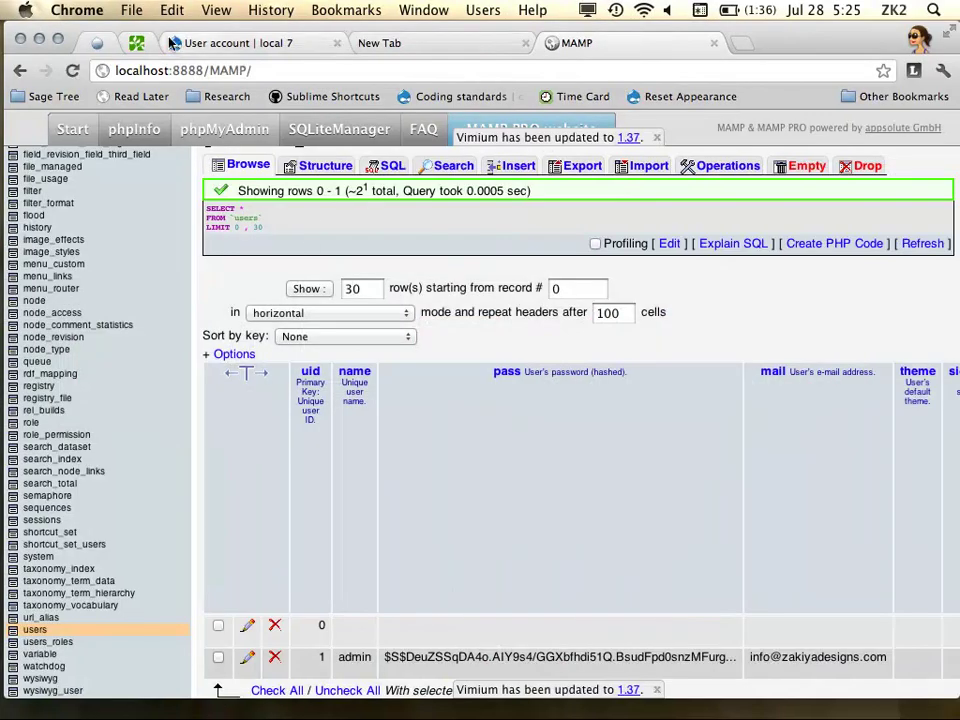
# Log in to Drupal as admin with the reset password
pyautogui.click(240, 43)
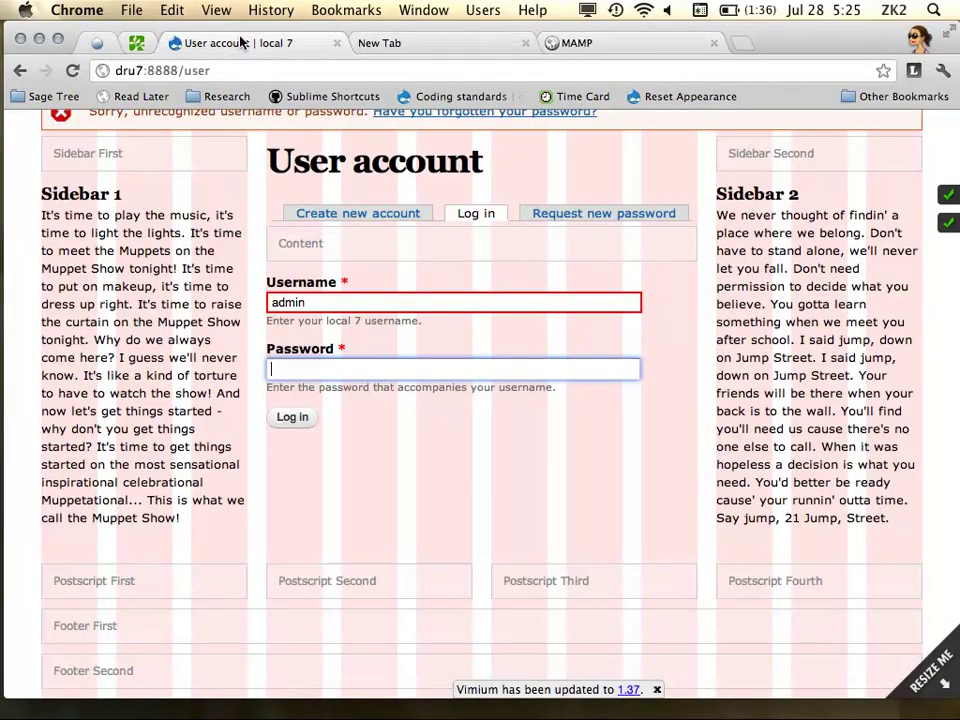
pyautogui.write('p')
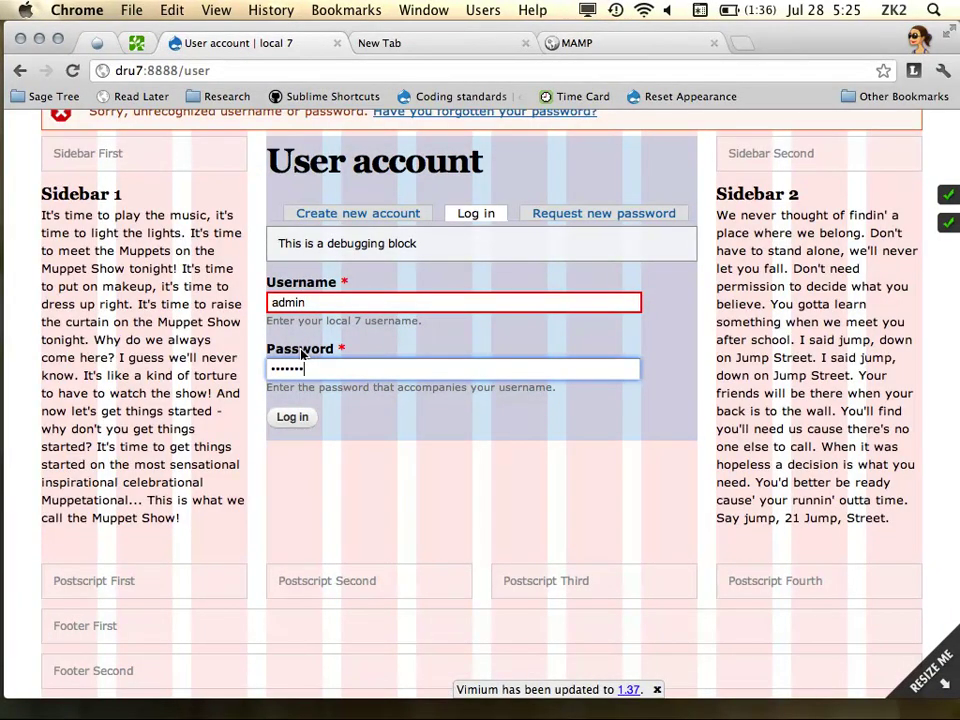
pyautogui.press('Return')
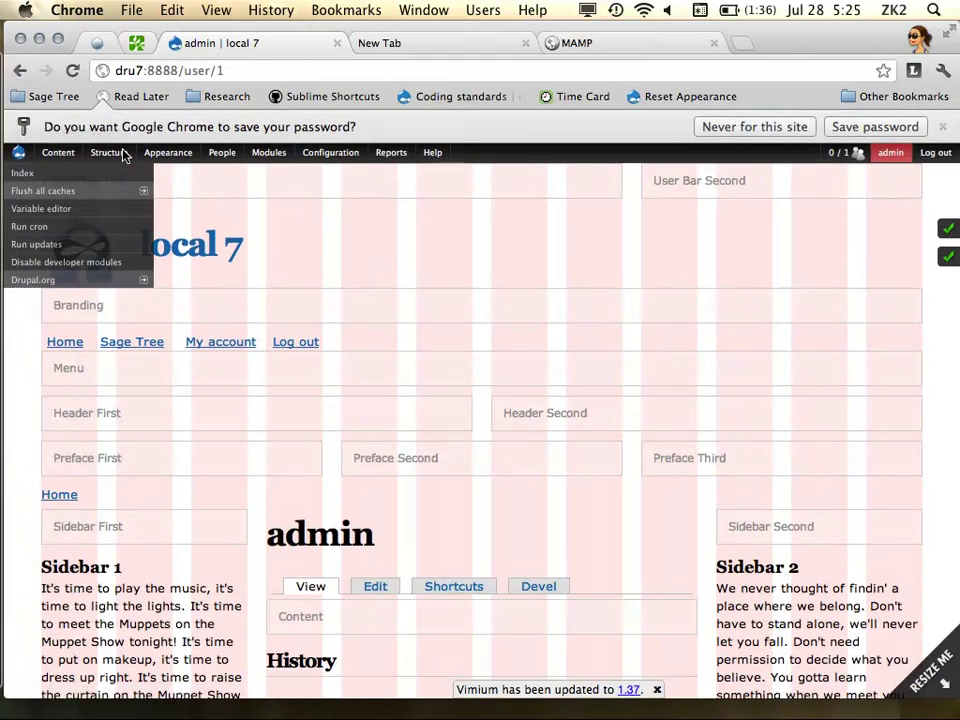
# Open Structure > Features > Create feature from the admin menu
pyautogui.moveTo(168, 152)
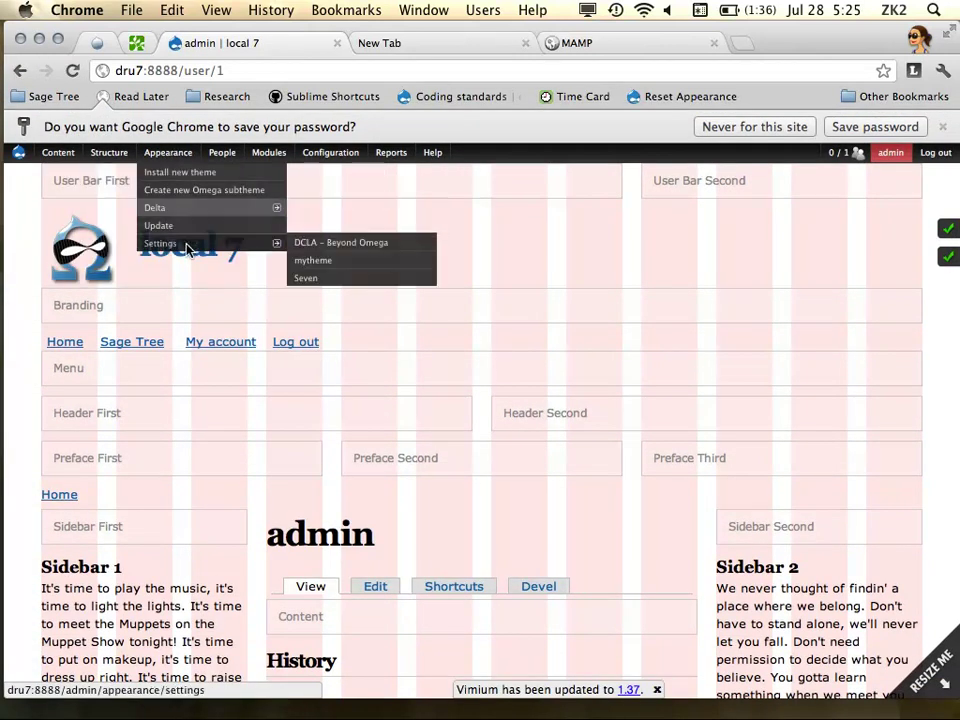
pyautogui.moveTo(108, 153)
pyautogui.moveTo(139, 246)
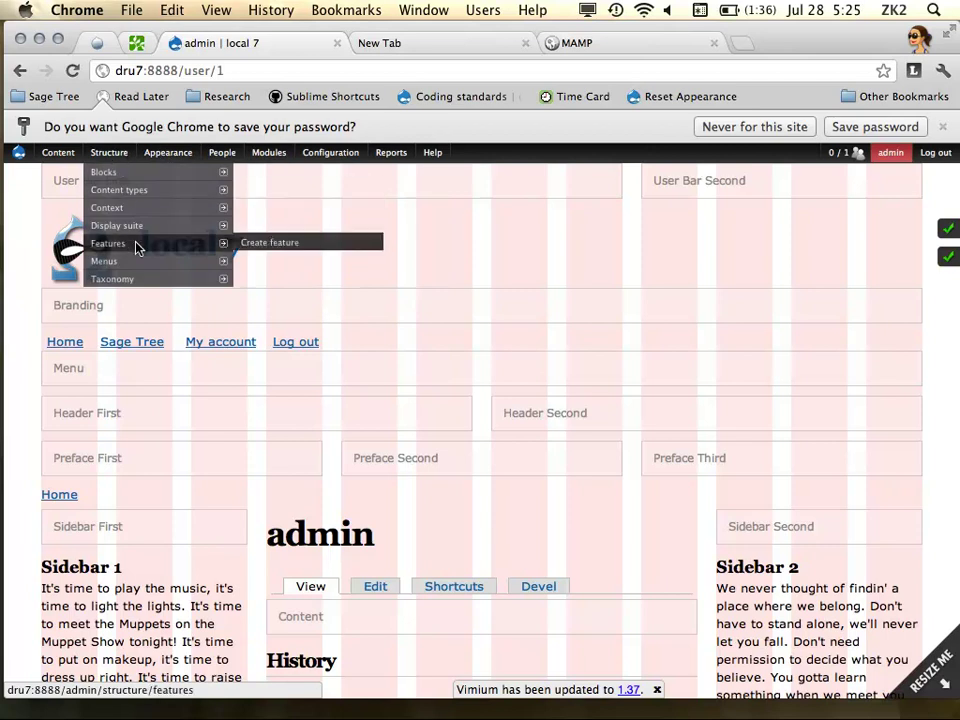
pyautogui.click(258, 247)
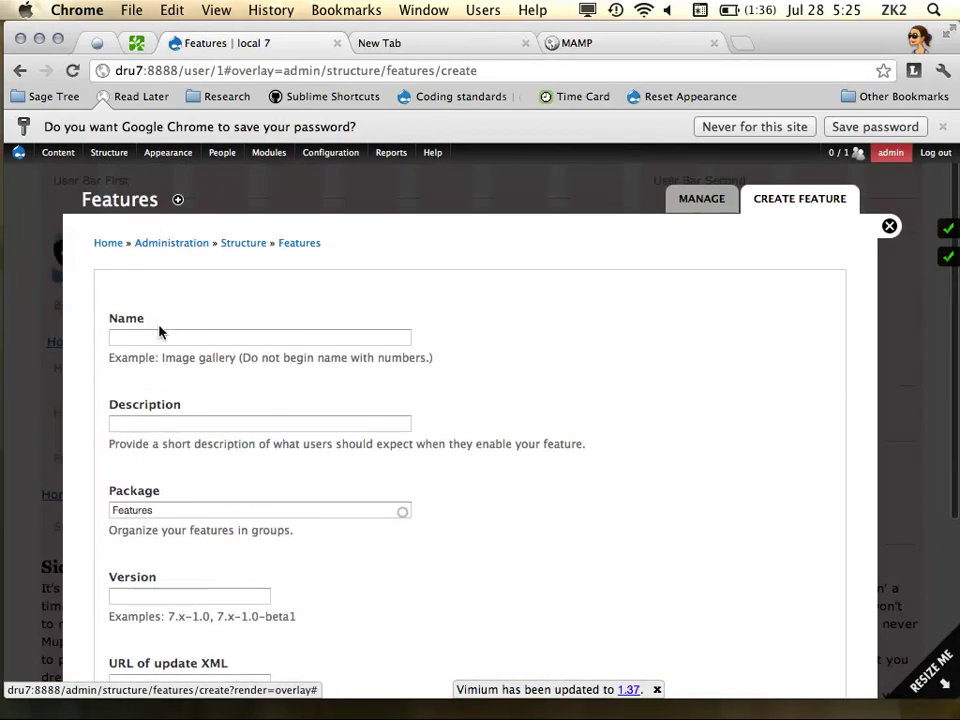
# Name the feature zees_layouts and set its version to 7.x-1.0
pyautogui.click(165, 335)
pyautogui.write('zee')
pyautogui.press('Down')
pyautogui.press('Down')
pyautogui.press('Return')
pyautogui.scroll(-5, 284, 459)
pyautogui.click(174, 363)
pyautogui.write('7.')
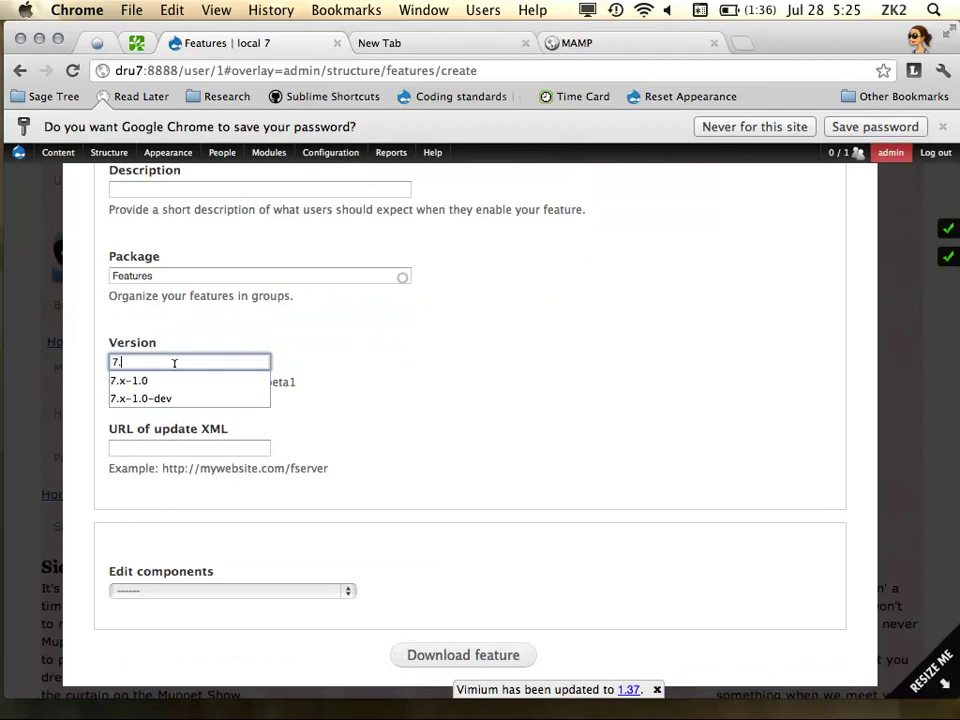
pyautogui.press('Down')
pyautogui.press('Tab')
# Include the new_layout Delta from Delta API components and download the feature archive
pyautogui.scroll(-1, 330, 540)
pyautogui.click(311, 560)
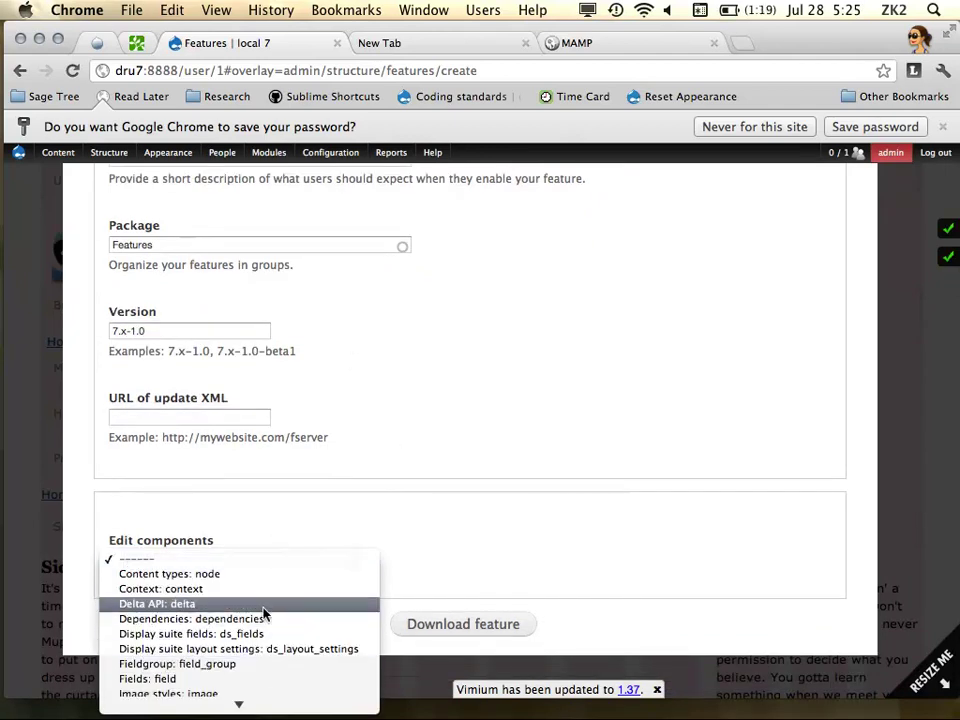
pyautogui.click(265, 609)
pyautogui.scroll(-3, 264, 471)
pyautogui.click(146, 493)
pyautogui.scroll(-3, 492, 433)
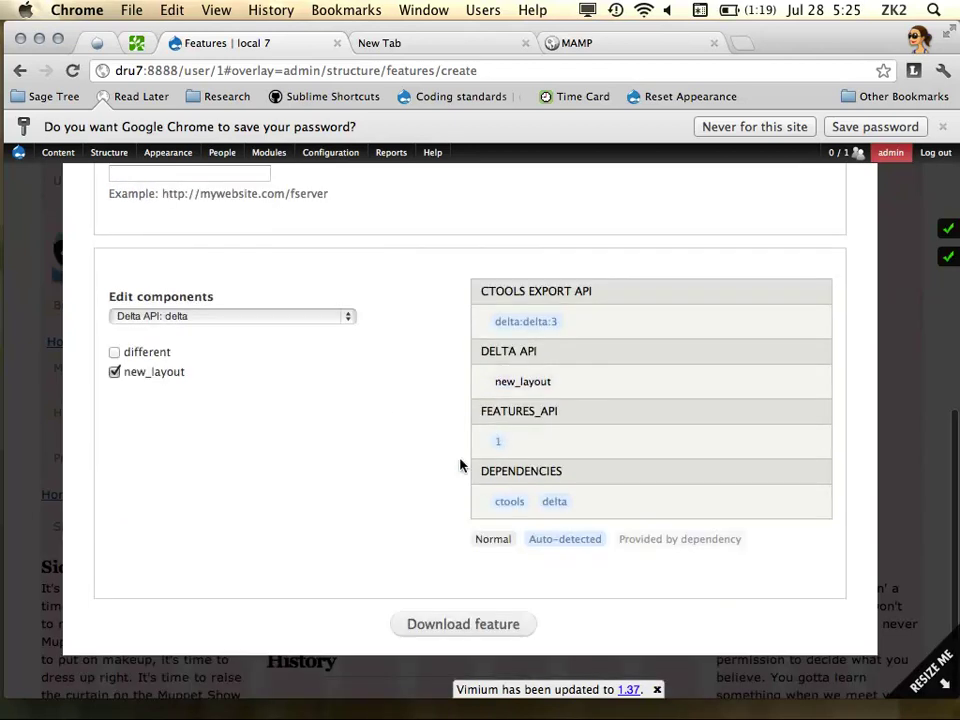
pyautogui.click(466, 625)
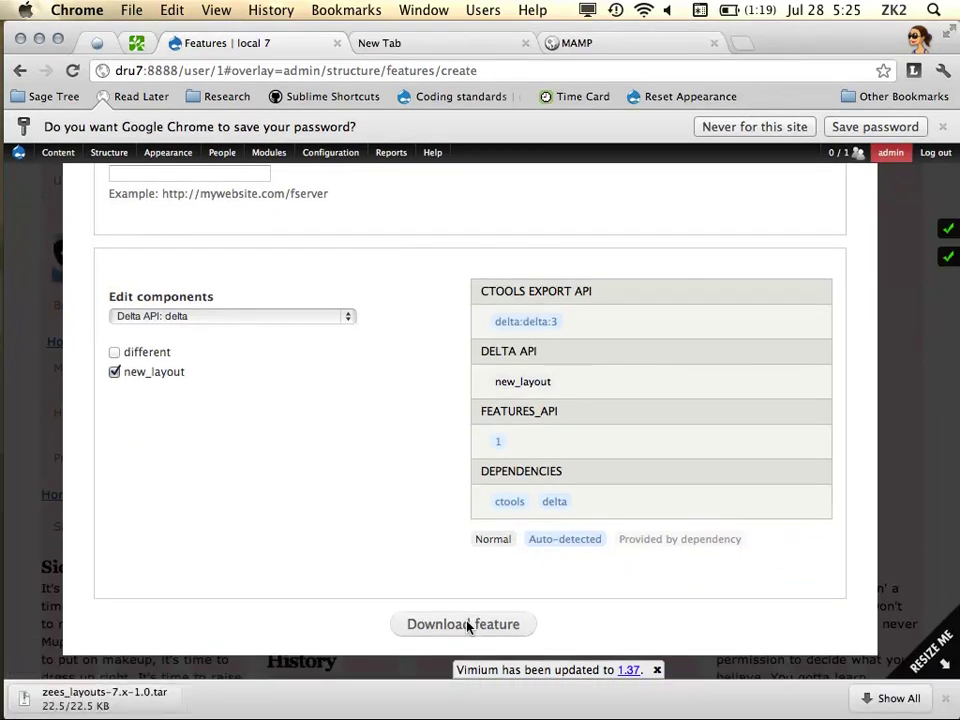
# Unpack the zees_layouts tar from Downloads and drag its folder into the features folder
pyautogui.moveTo(4, 679)
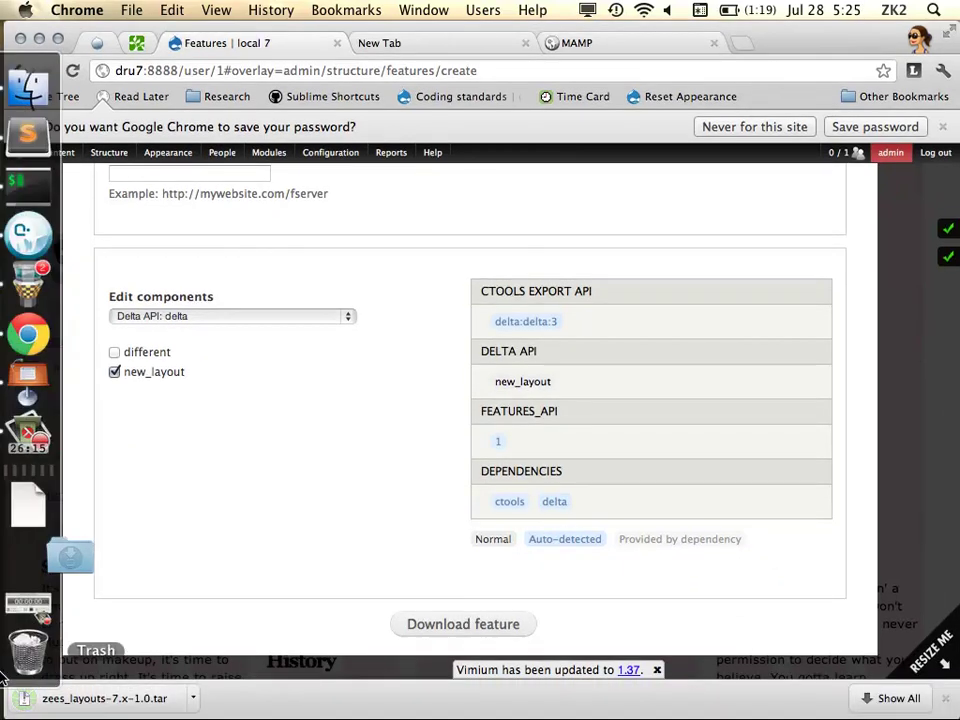
pyautogui.click(30, 556)
pyautogui.click(158, 370)
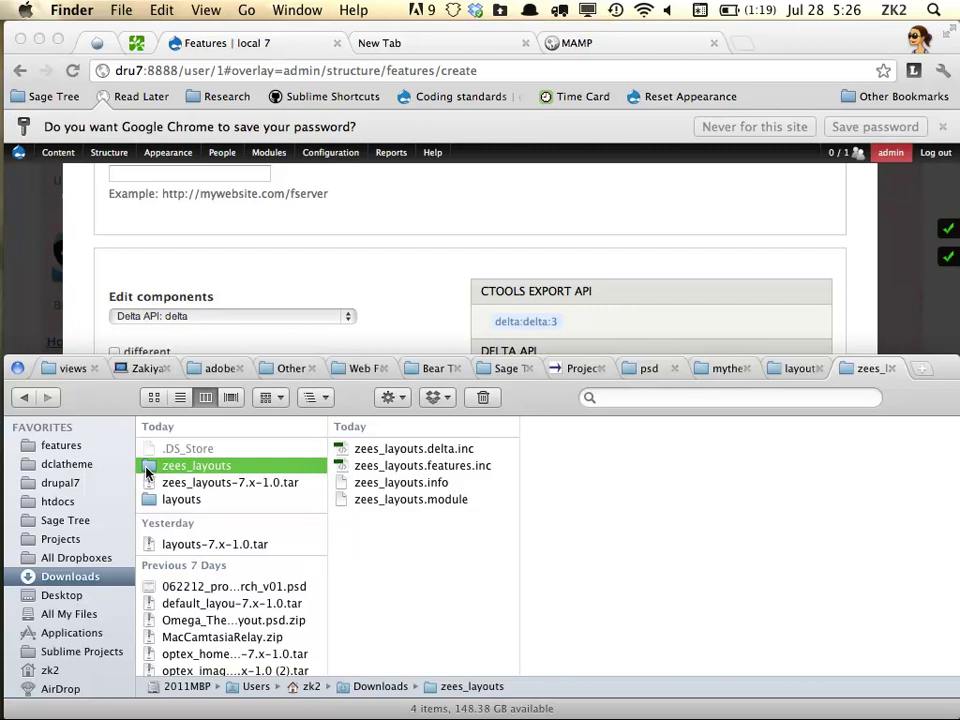
pyautogui.moveTo(148, 473); pyautogui.dragTo(772, 492)
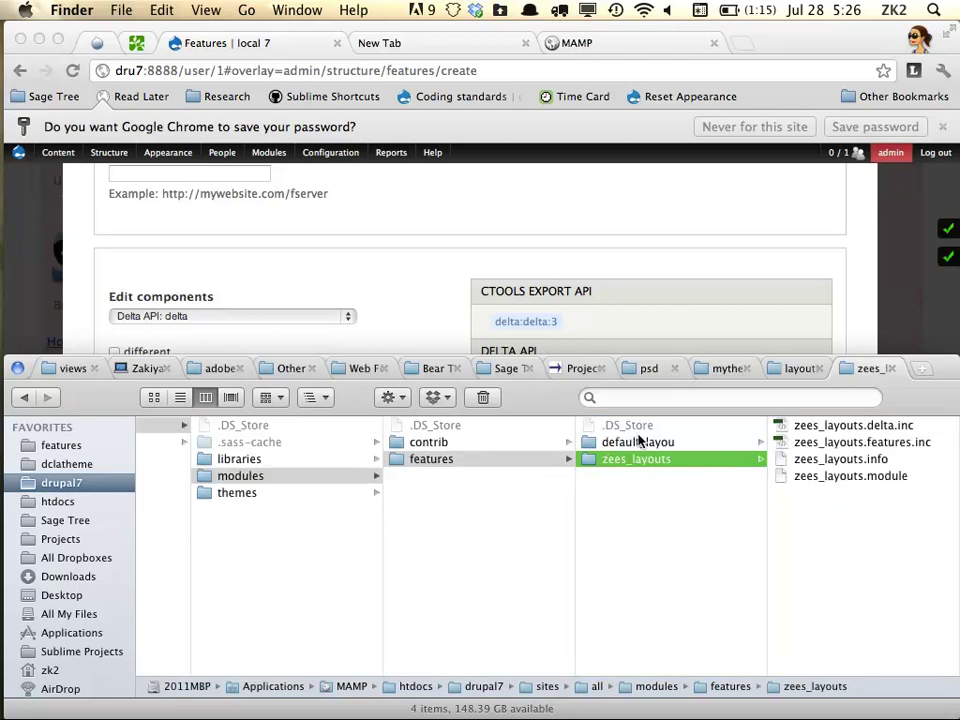
# Browse modules > features > zees_layouts and preview zees_layouts.delta.inc
pyautogui.click(428, 443)
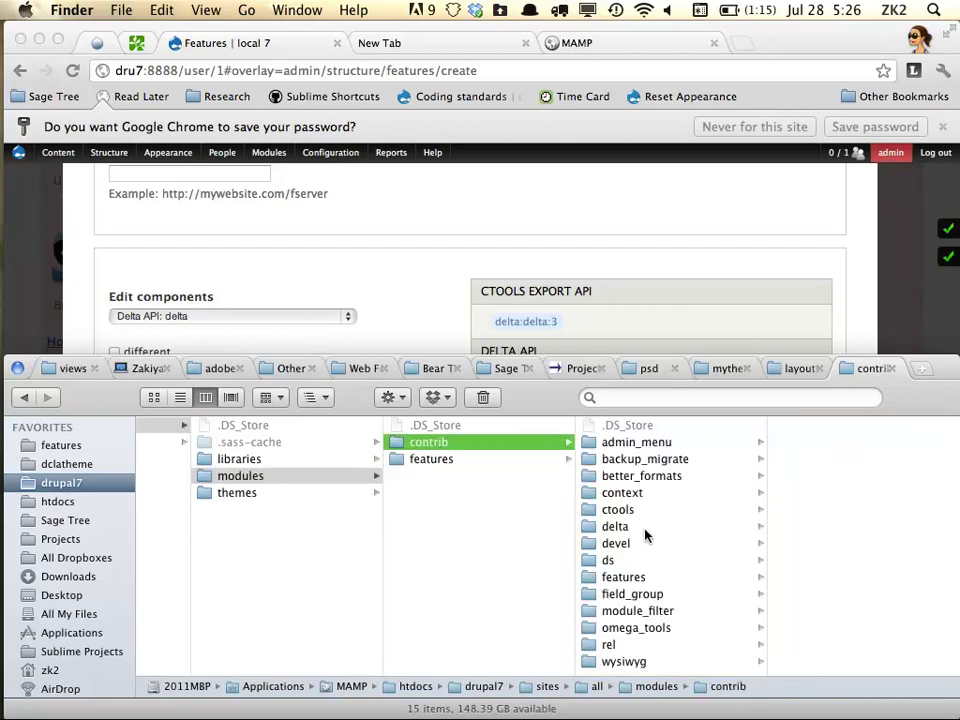
pyautogui.click(455, 458)
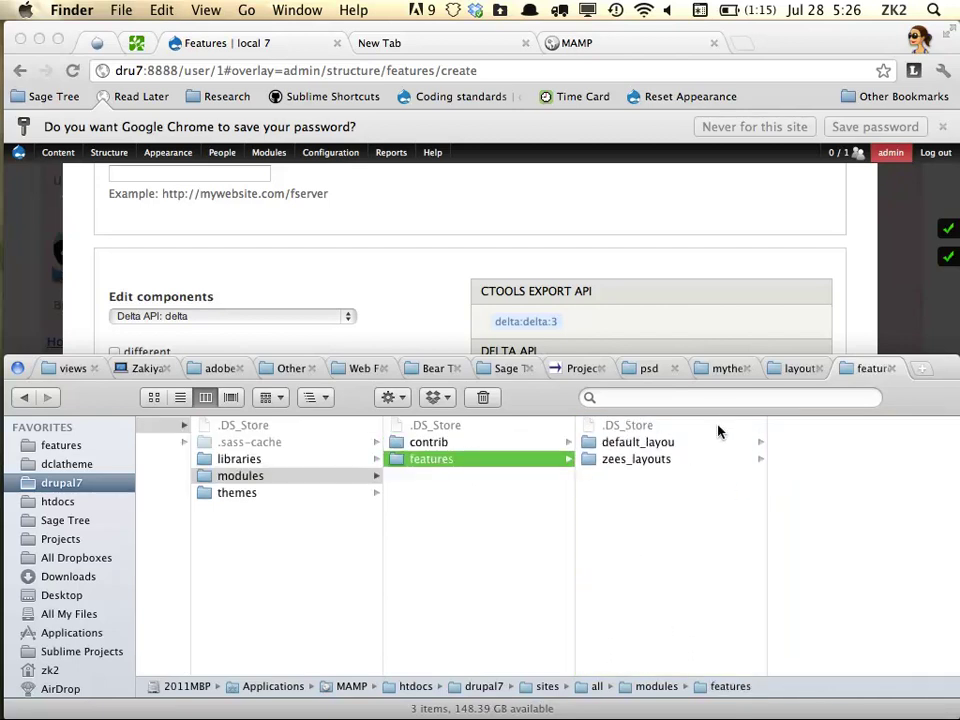
pyautogui.click(662, 459)
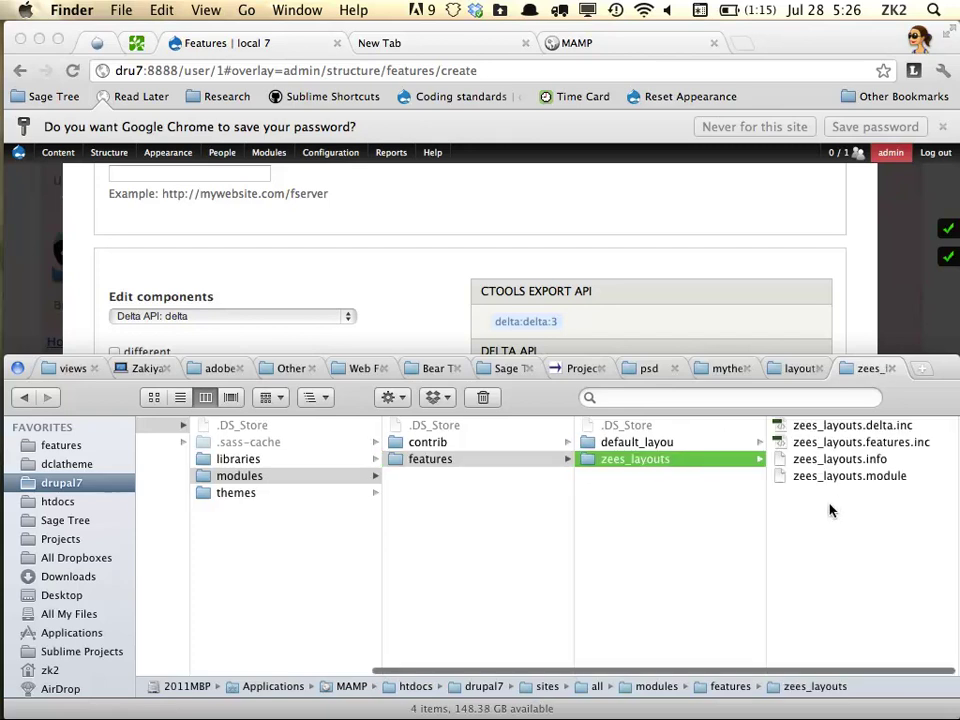
pyautogui.click(842, 427)
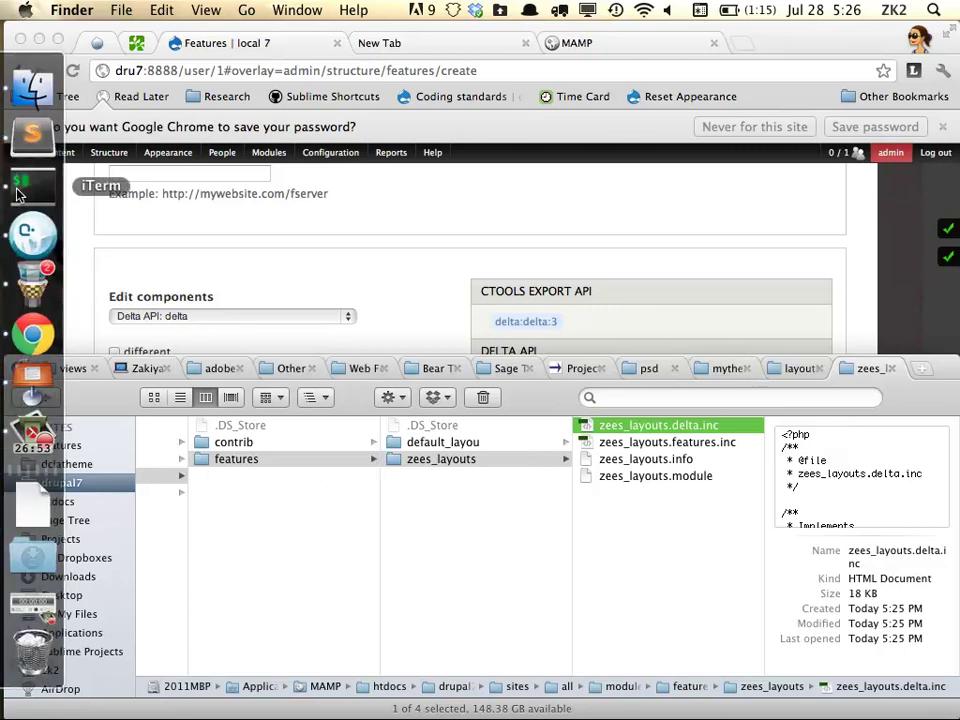
pyautogui.click(26, 137)
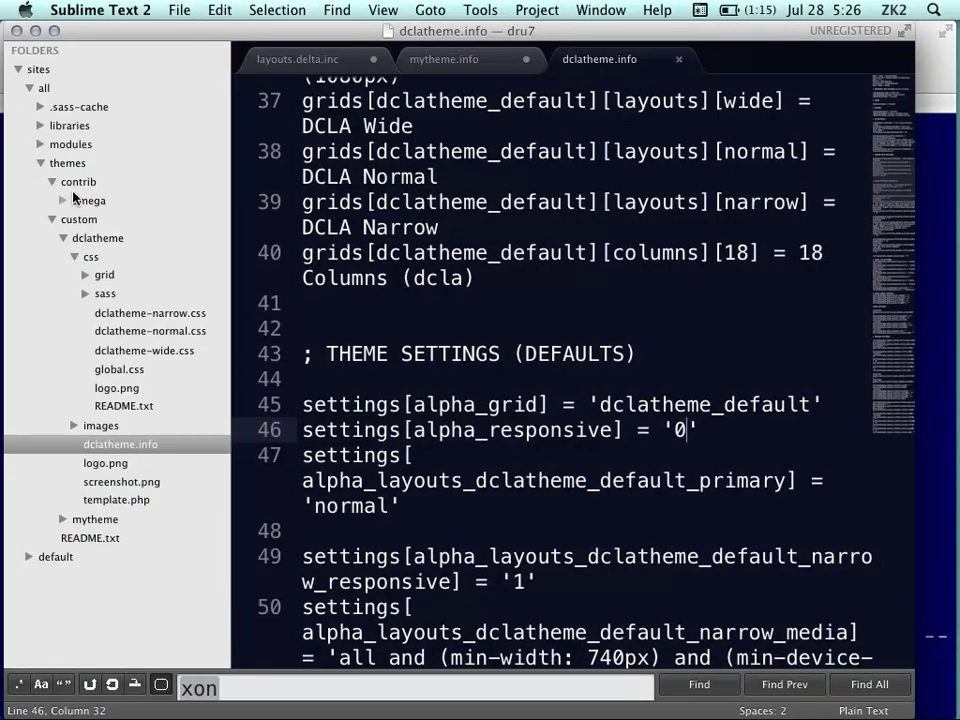
# Expand modules > features > zees_layouts and open its delta.inc, .info, .module and .features.inc files
pyautogui.click(41, 163)
pyautogui.click(41, 146)
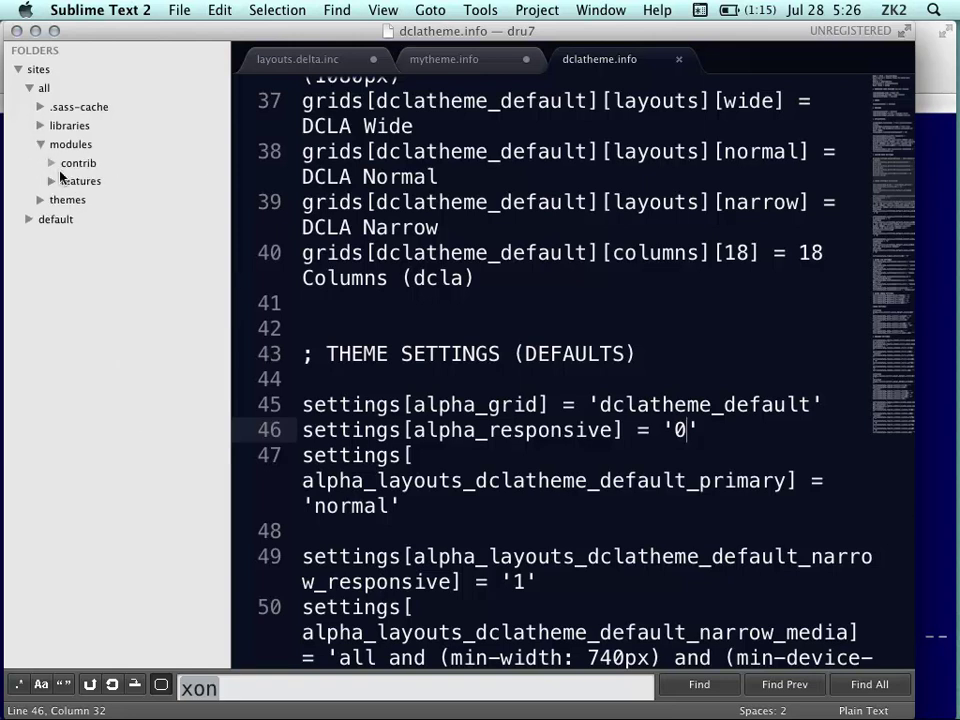
pyautogui.click(52, 182)
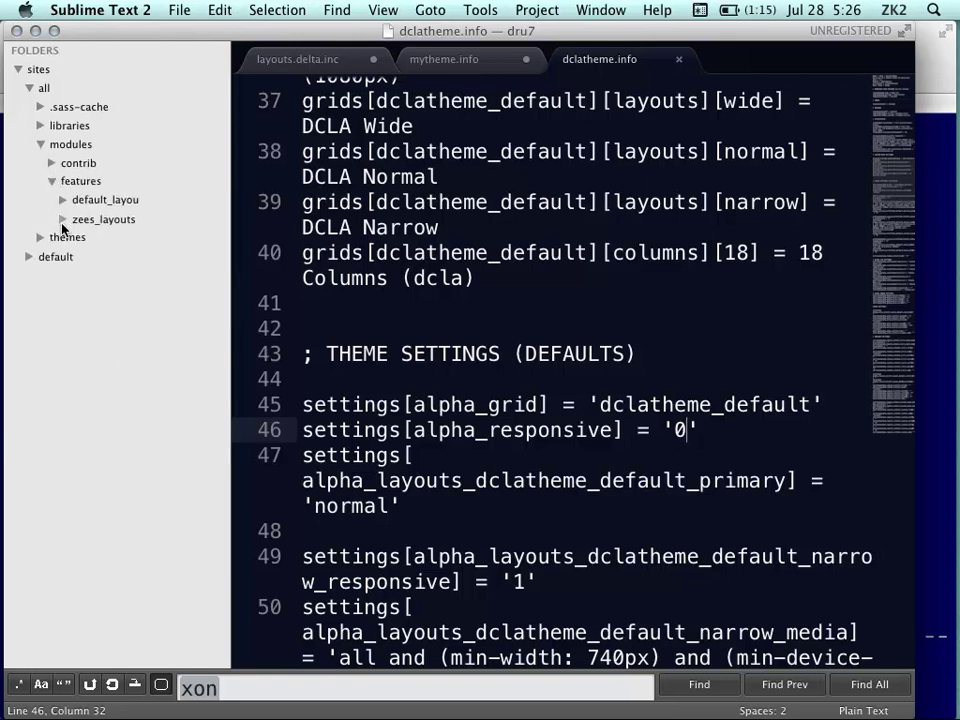
pyautogui.click(62, 219)
pyautogui.click(135, 238)
pyautogui.scroll(-6, 330, 290)
pyautogui.scroll(-1, 387, 290)
pyautogui.click(159, 275)
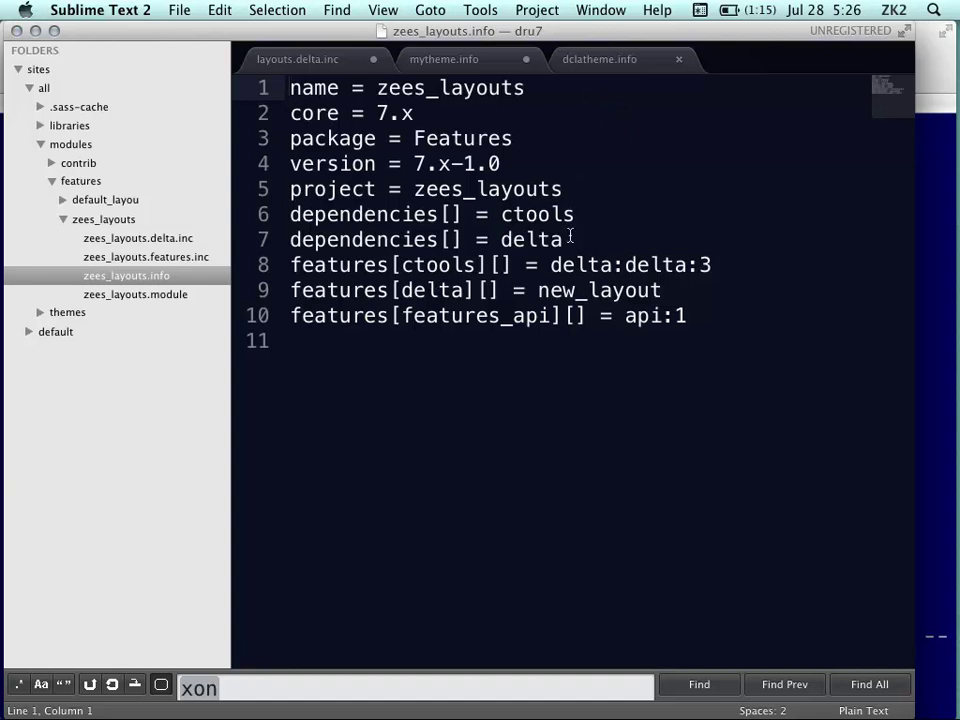
pyautogui.click(150, 295)
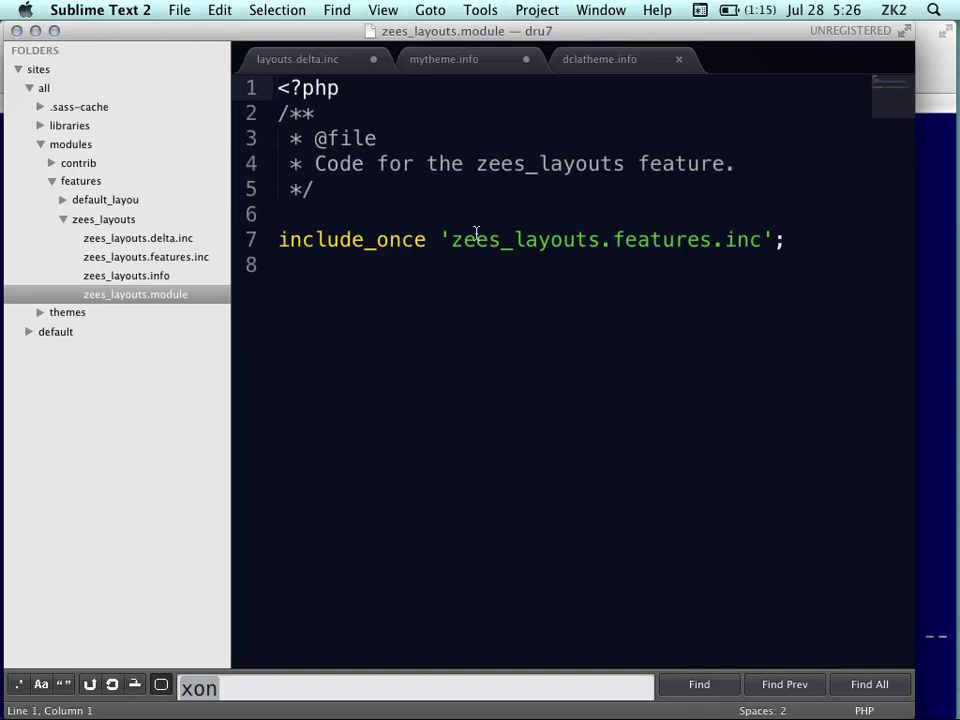
pyautogui.click(222, 258)
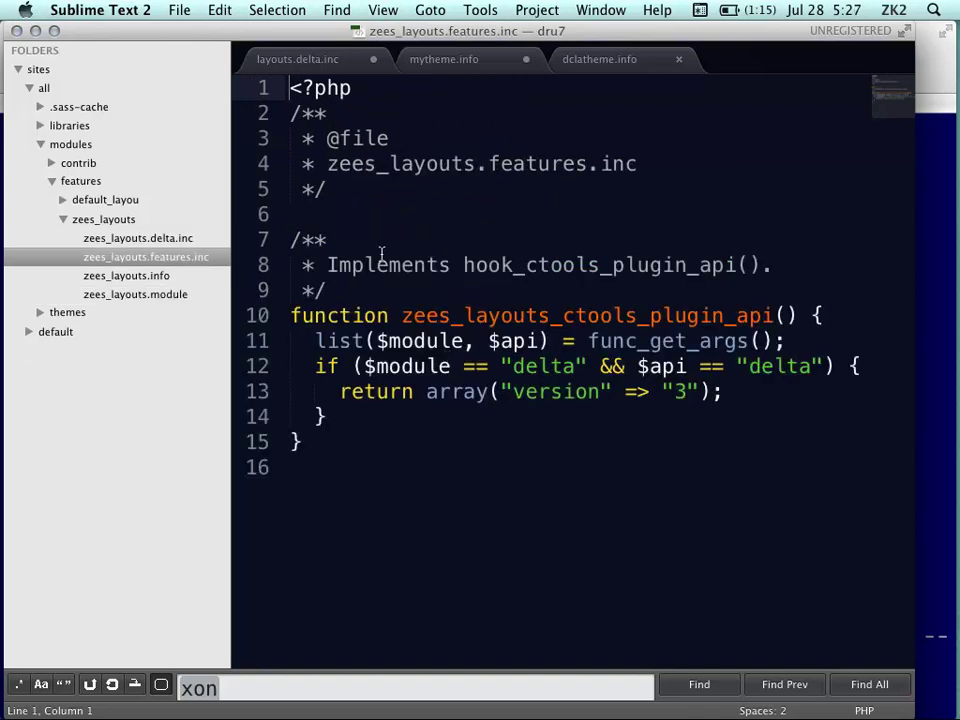
# Review the exported new_layout alpha_css and alpha_exclude settings in zees_layouts.delta.inc, with Sublime maximized
pyautogui.click(165, 240)
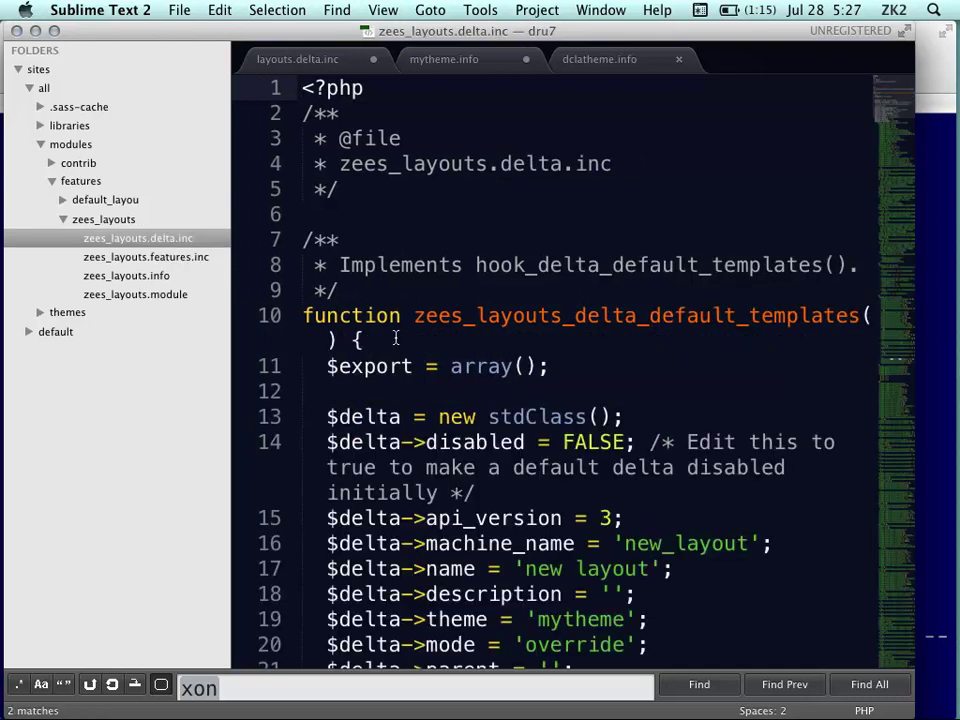
pyautogui.scroll(-8, 395, 338)
pyautogui.scroll(2, 395, 338)
pyautogui.scroll(4, 395, 338)
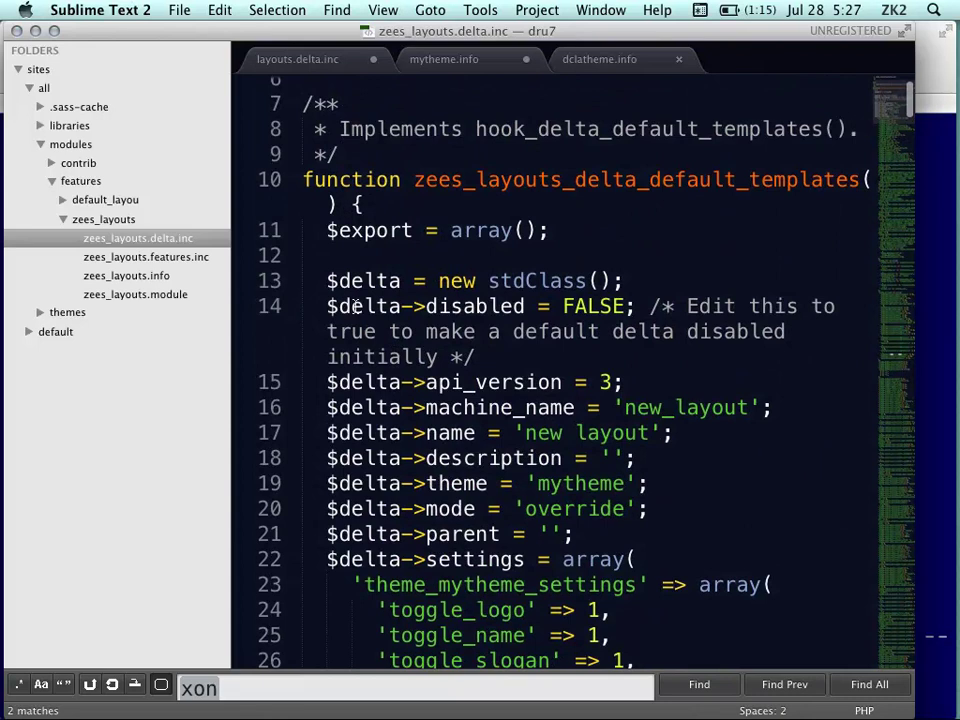
pyautogui.scroll(-10, 395, 266)
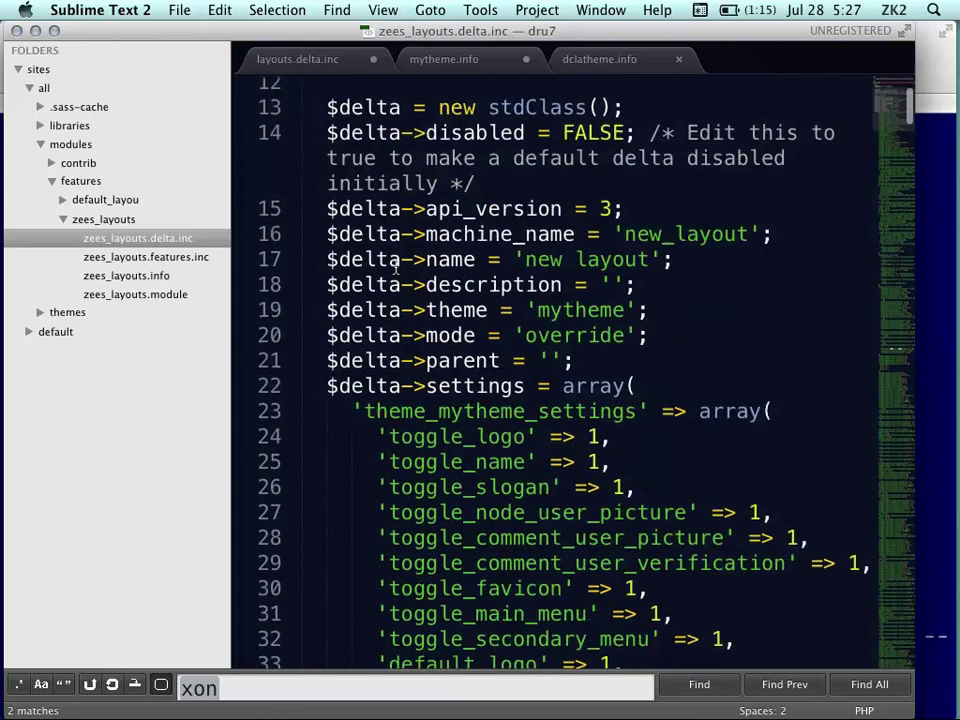
pyautogui.scroll(-3, 395, 266)
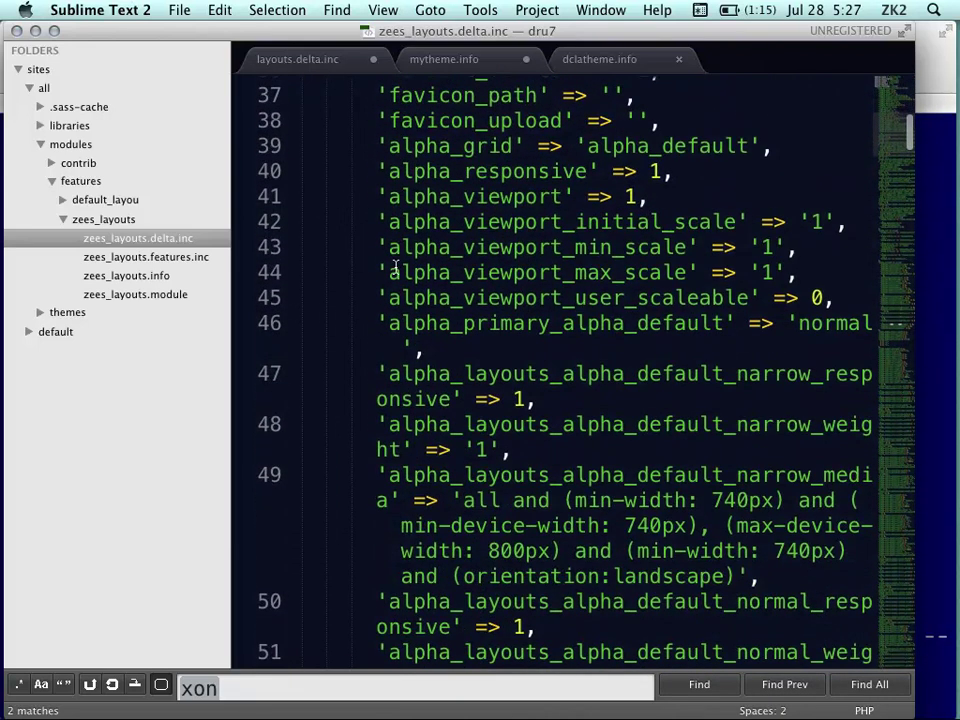
pyautogui.scroll(2, 395, 266)
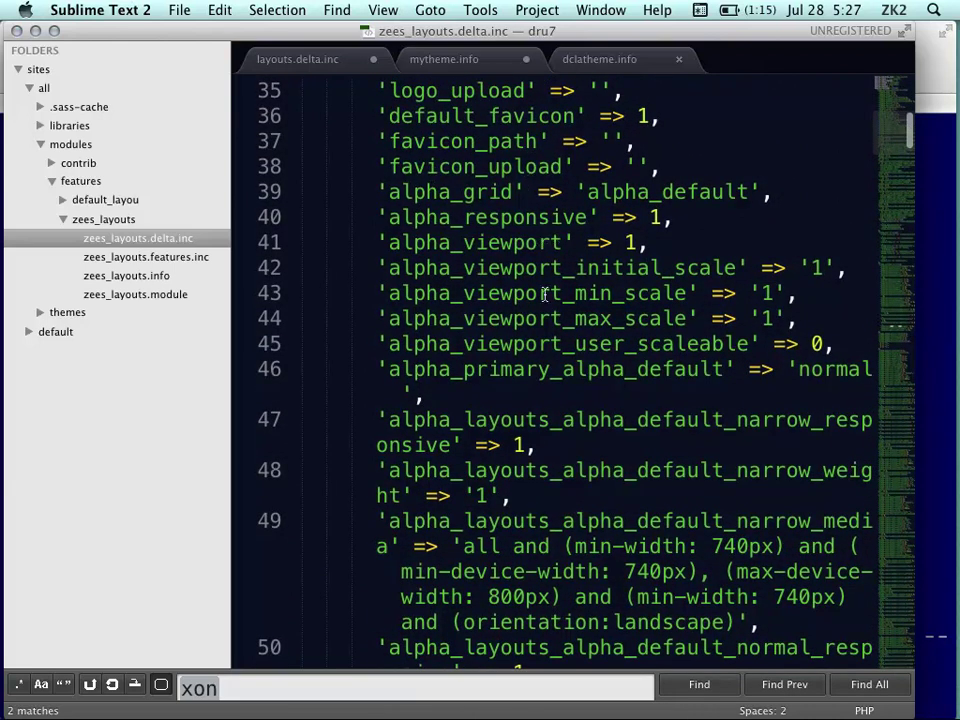
pyautogui.scroll(-8, 545, 293)
pyautogui.scroll(-6, 566, 226)
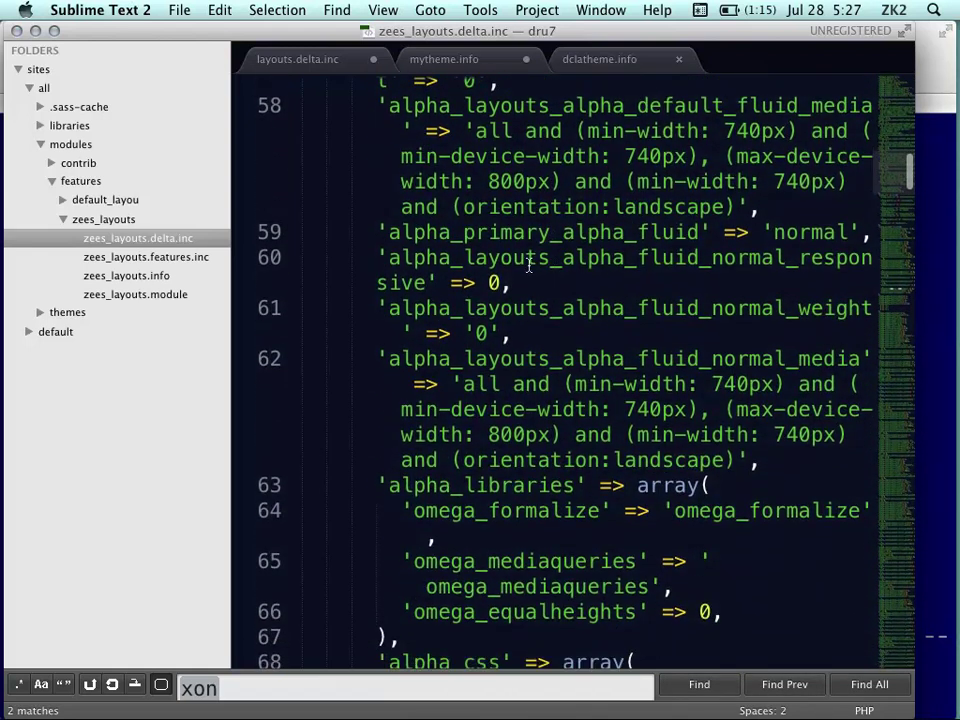
pyautogui.press('super+alt+f')
pyautogui.scroll(-10, 728, 385)
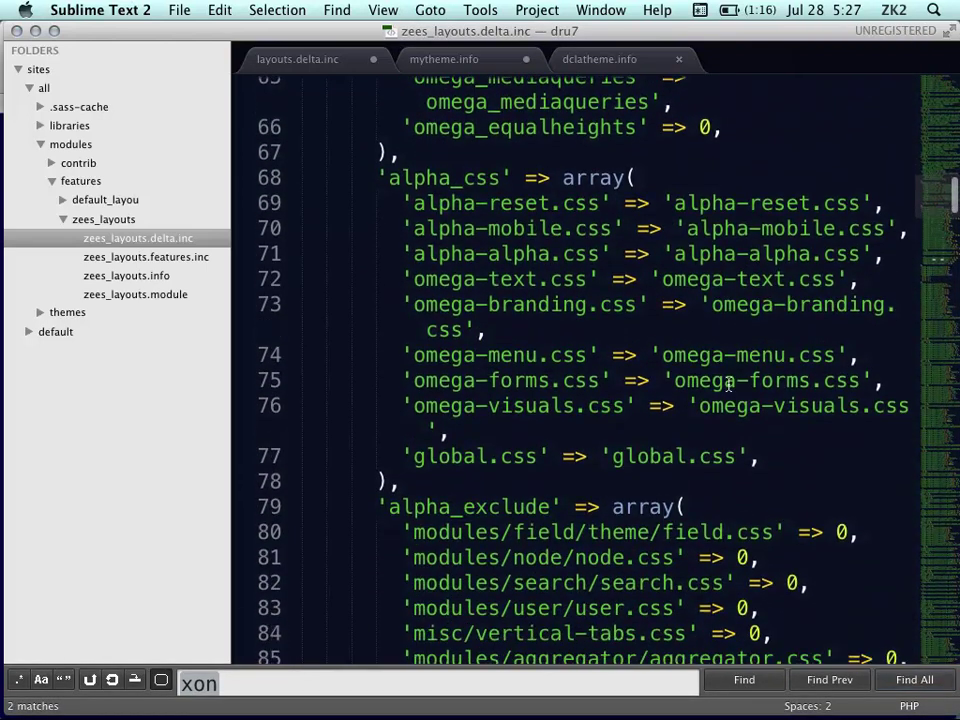
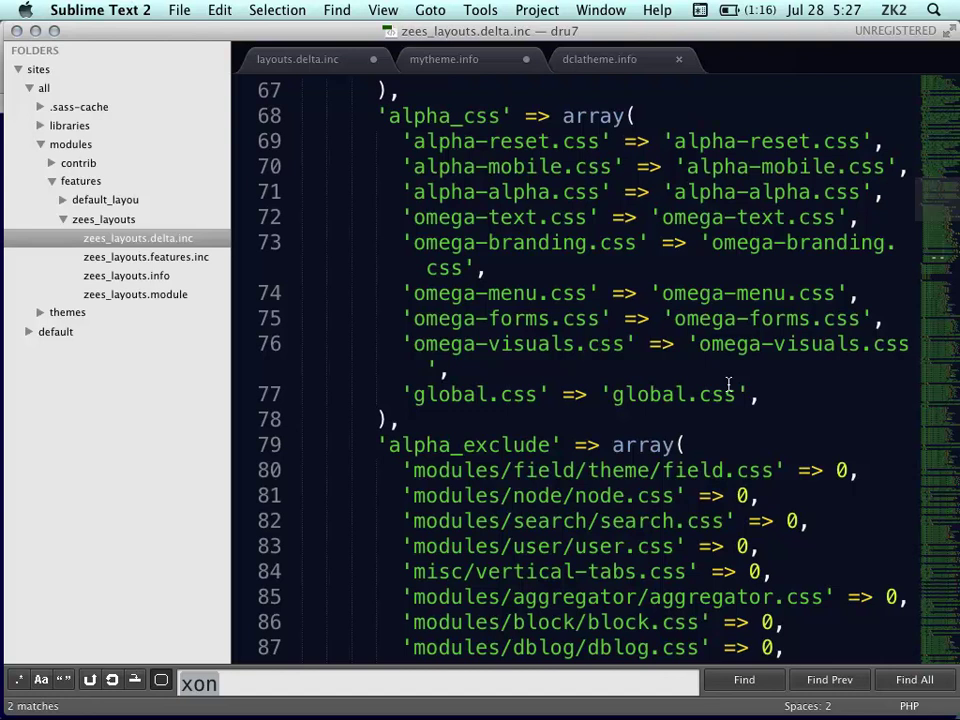
# Preview zees_layouts.info, then open zees_layouts.module from the project sidebar
pyautogui.moveTo(3, 335)
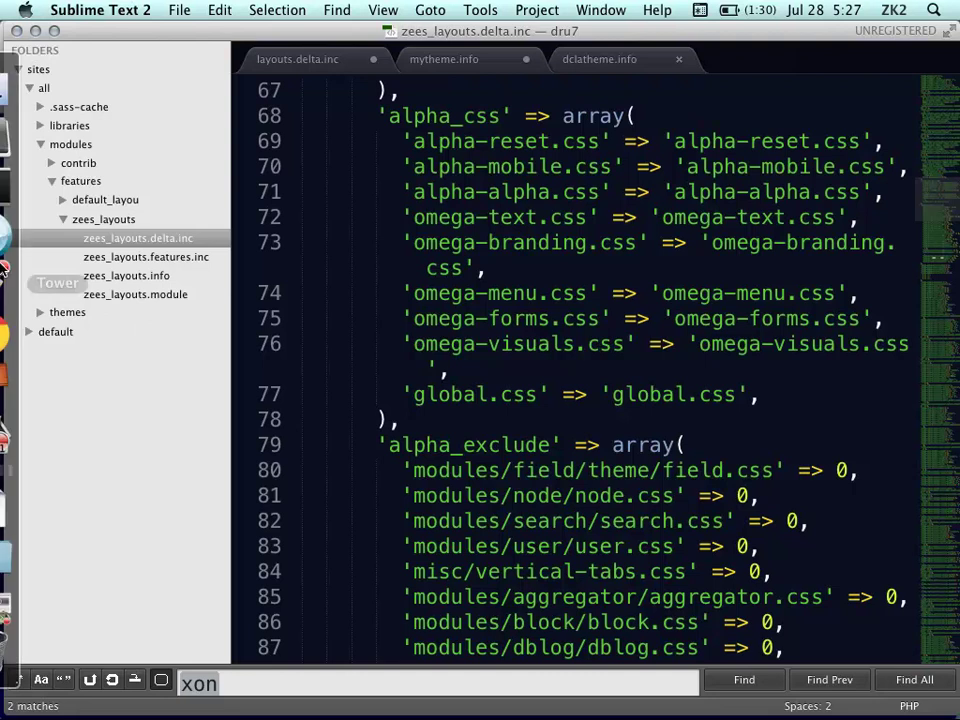
pyautogui.click(130, 276)
pyautogui.click(140, 294)
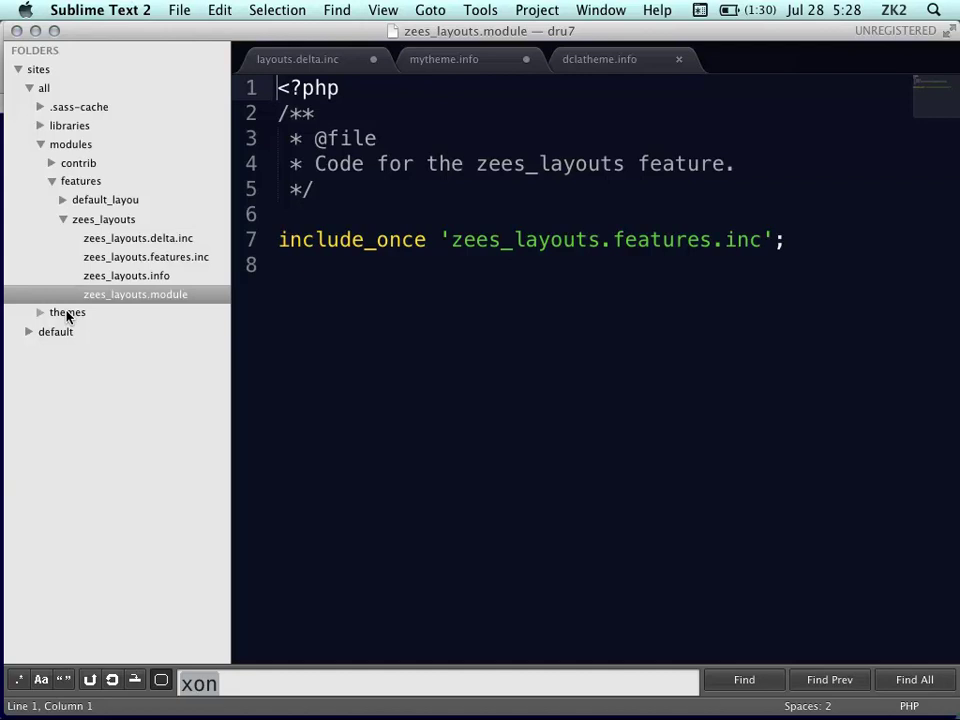
# Collapse modules and custom themes, then expand themes > contrib > omega, alpha and omega folders
pyautogui.click(62, 219)
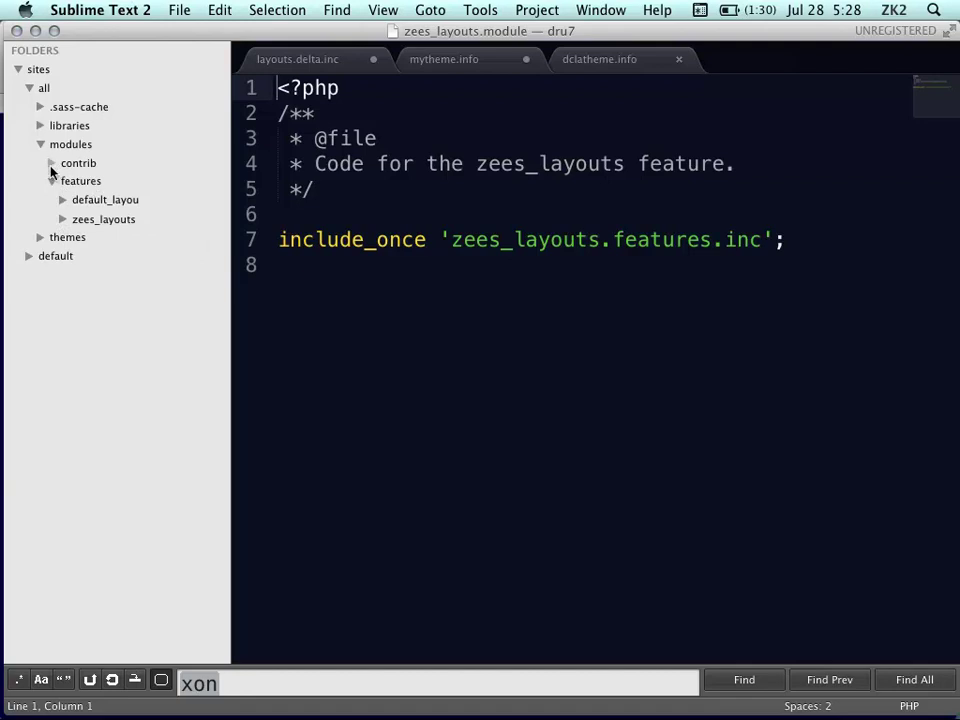
pyautogui.click(53, 182)
pyautogui.click(40, 199)
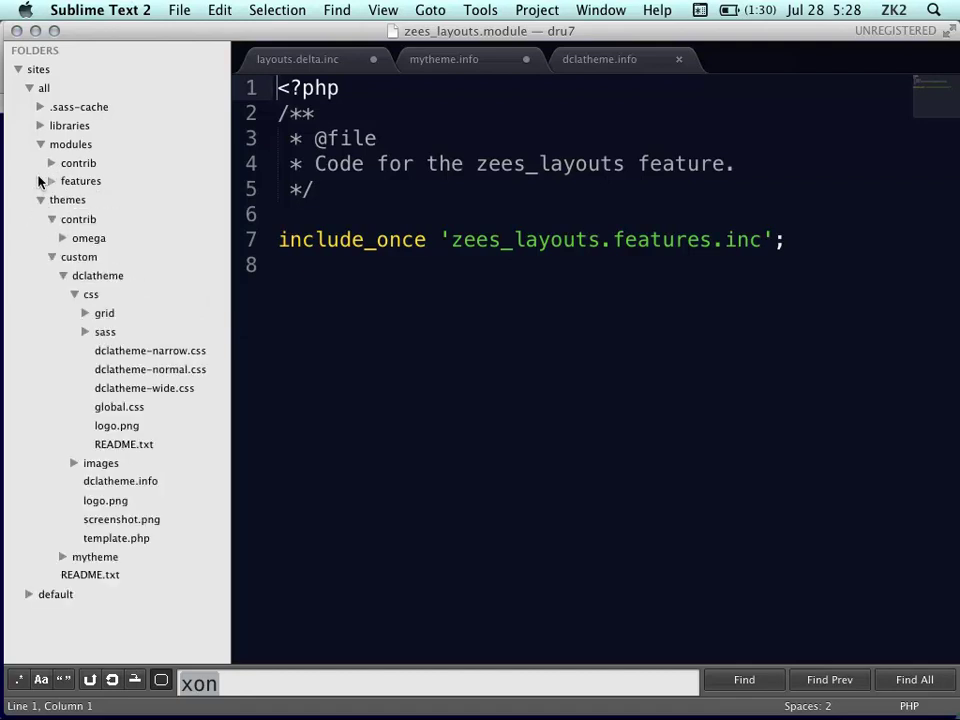
pyautogui.click(40, 144)
pyautogui.click(51, 219)
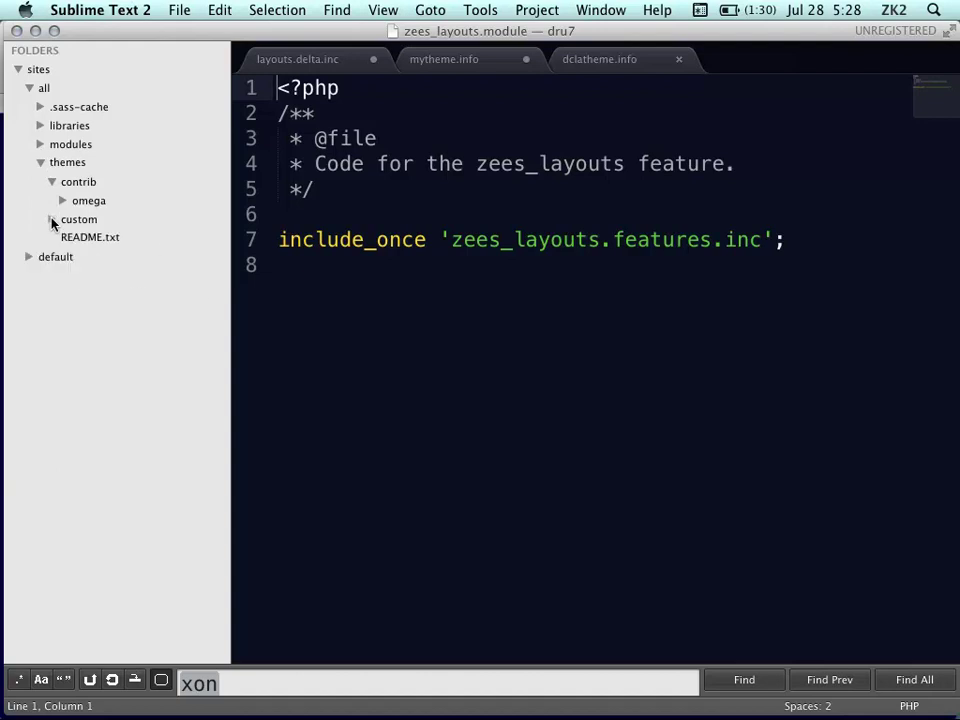
pyautogui.click(63, 201)
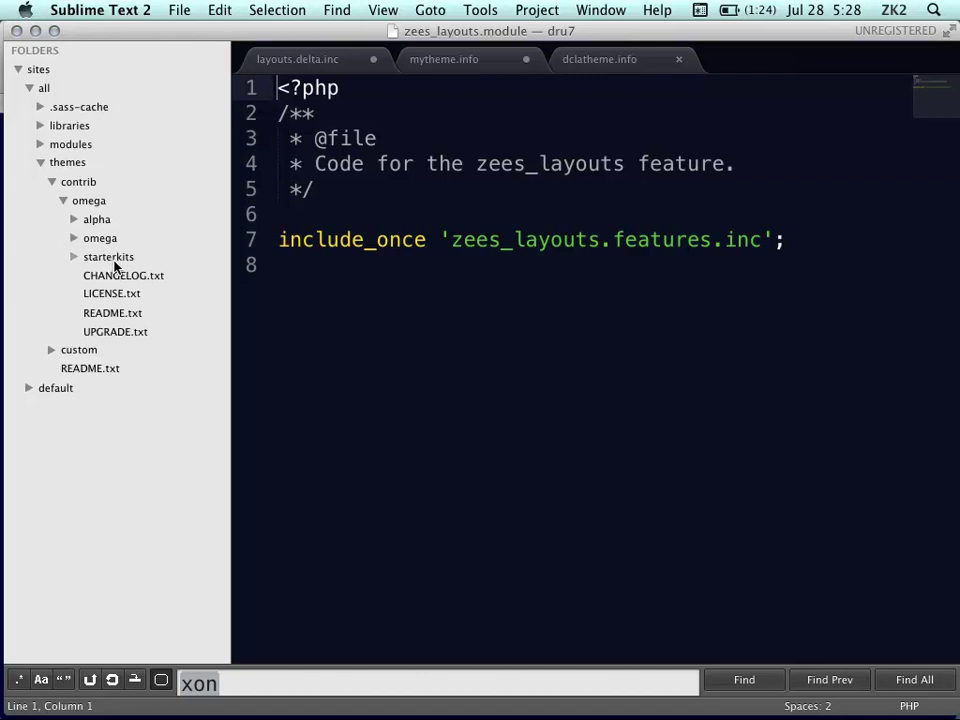
pyautogui.click(73, 219)
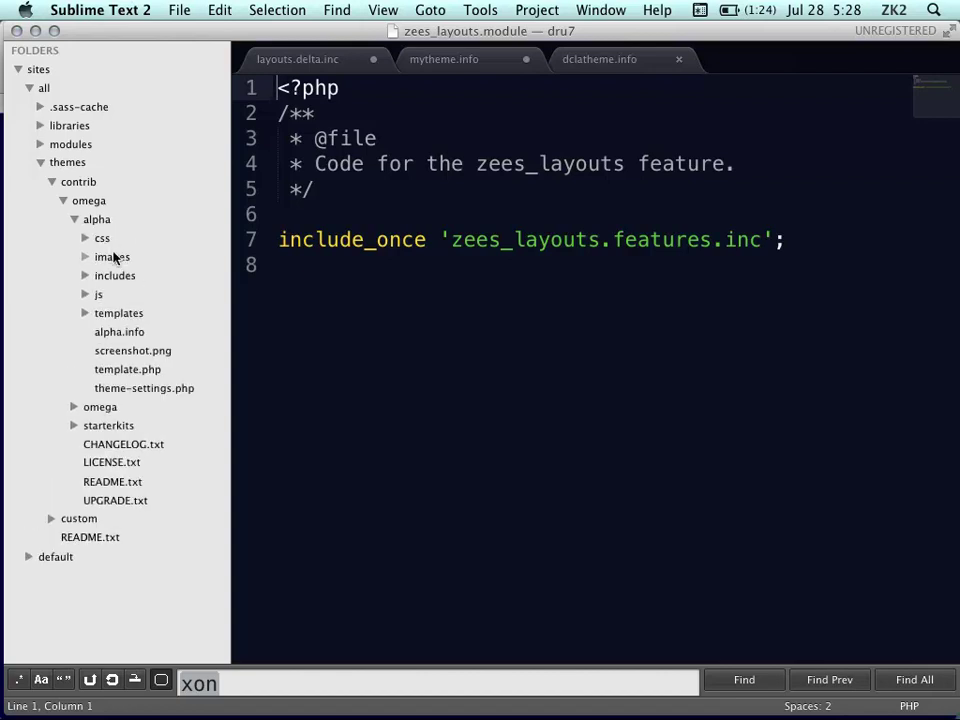
pyautogui.click(75, 408)
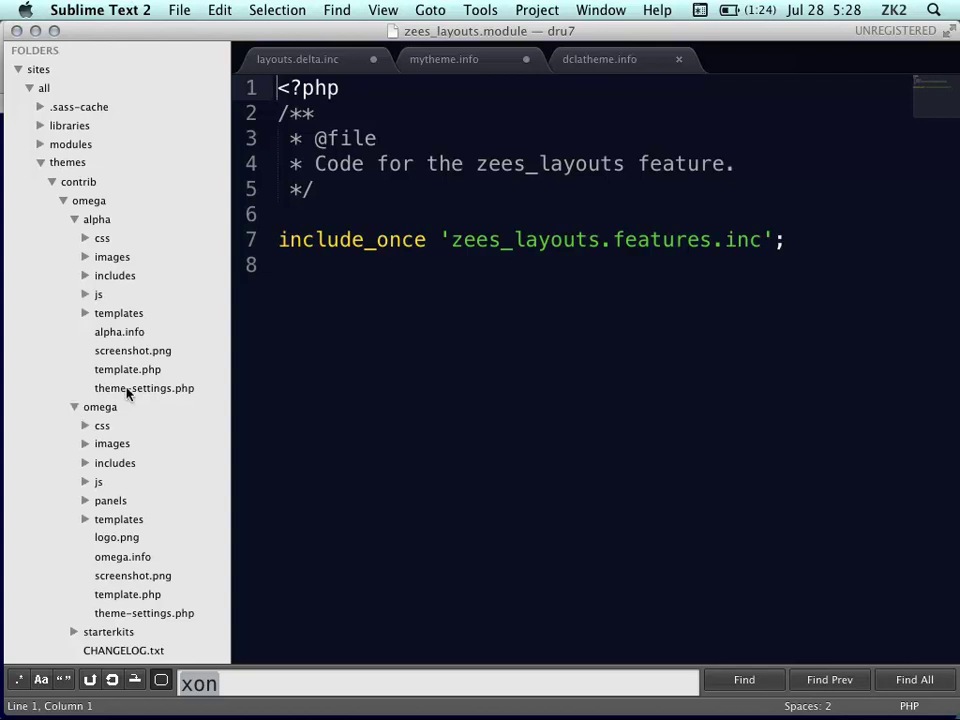
pyautogui.scroll(-1, 153, 402)
pyautogui.scroll(-5, 153, 402)
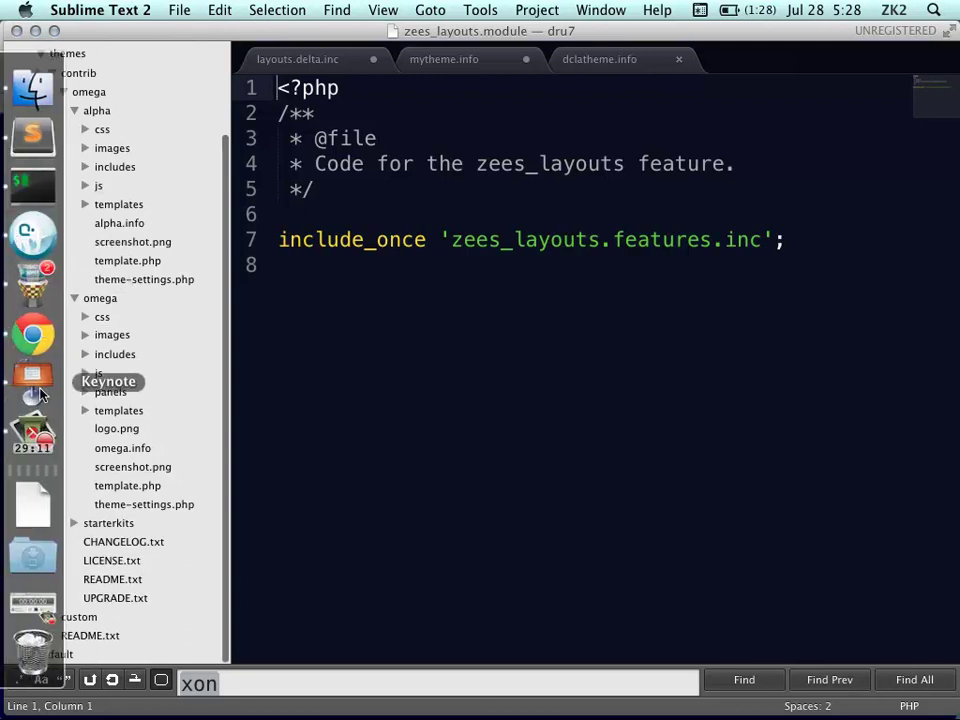
# In Keynote, step from the Delta Layouts slide to slide 15, 'Building Blocks'
pyautogui.click(38, 393)
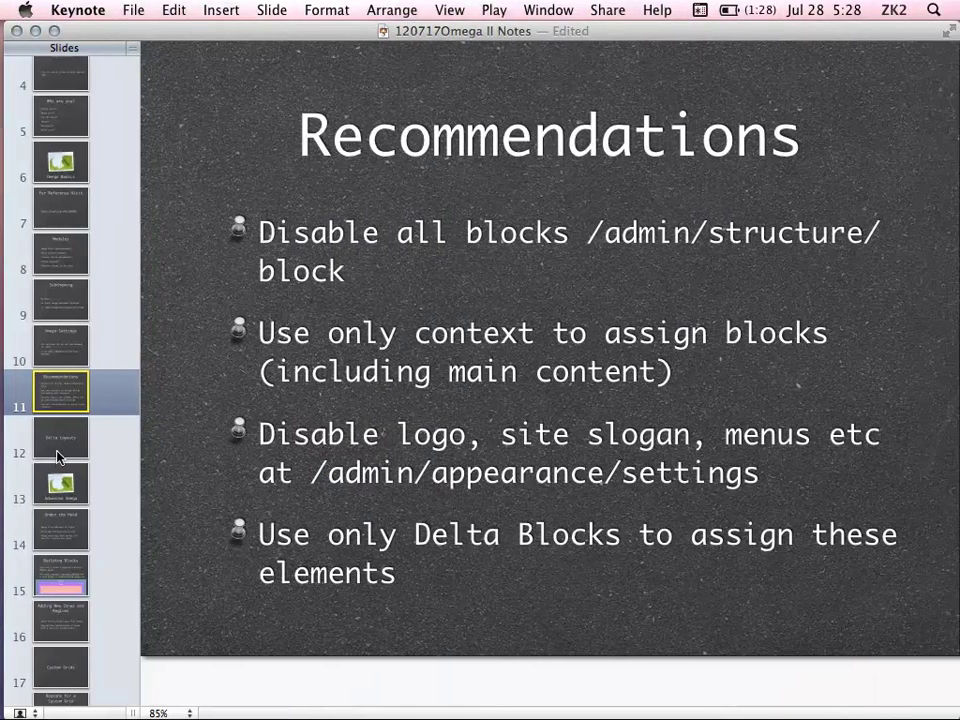
pyautogui.click(58, 455)
pyautogui.press('Down')
pyautogui.press('Down')
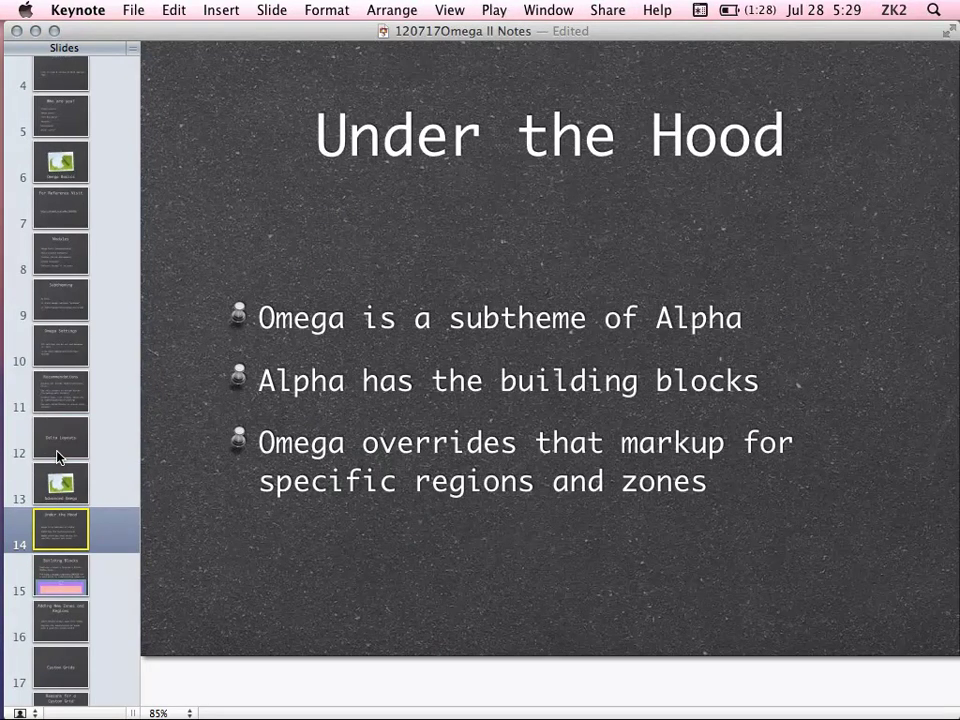
pyautogui.press('Down')
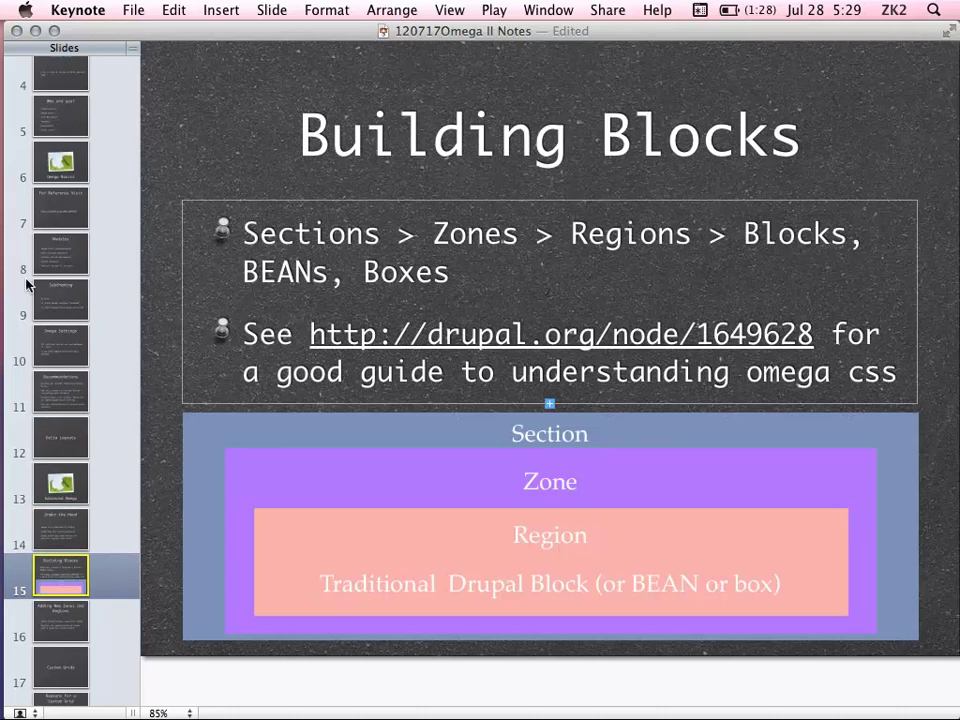
pyautogui.moveTo(28, 285)
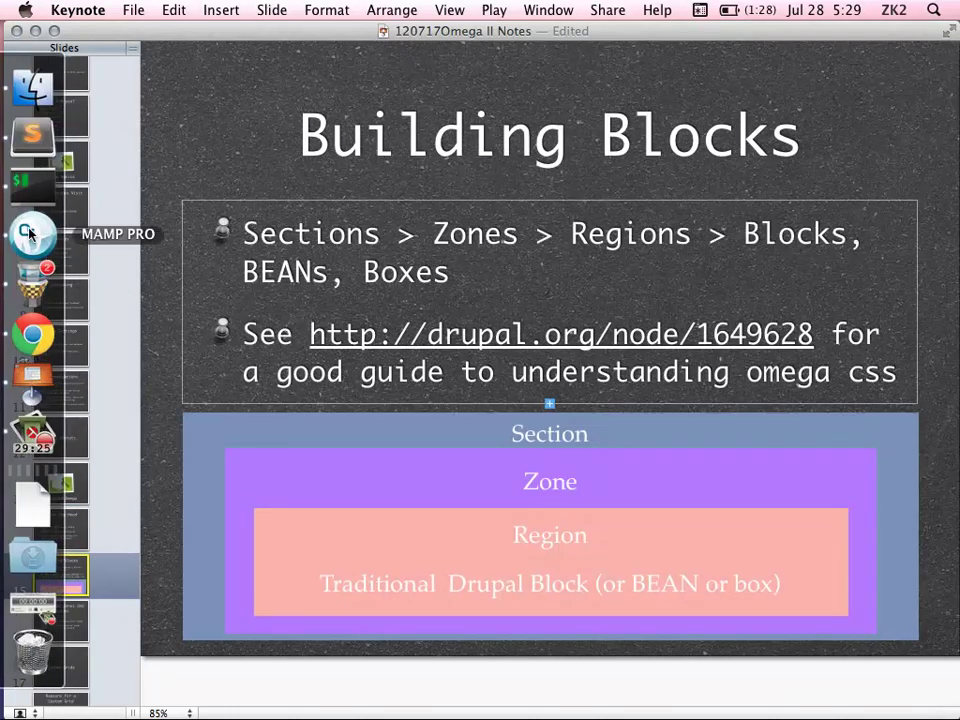
# Collapse omega, expand alpha's templates folder, and open page.tpl.php to view its render blocks
pyautogui.click(33, 135)
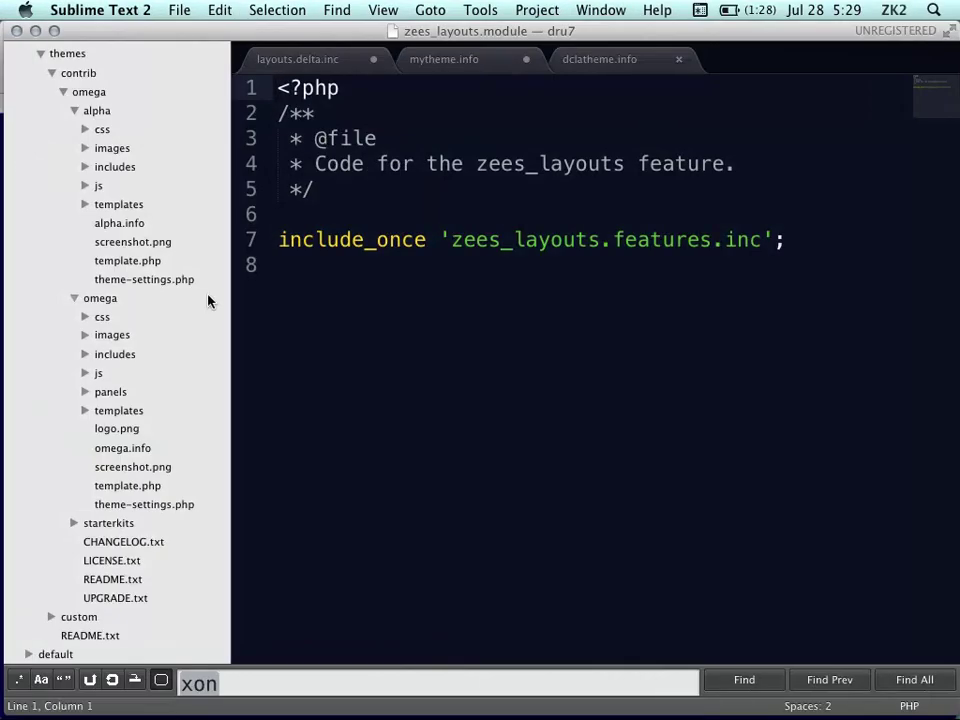
pyautogui.click(73, 299)
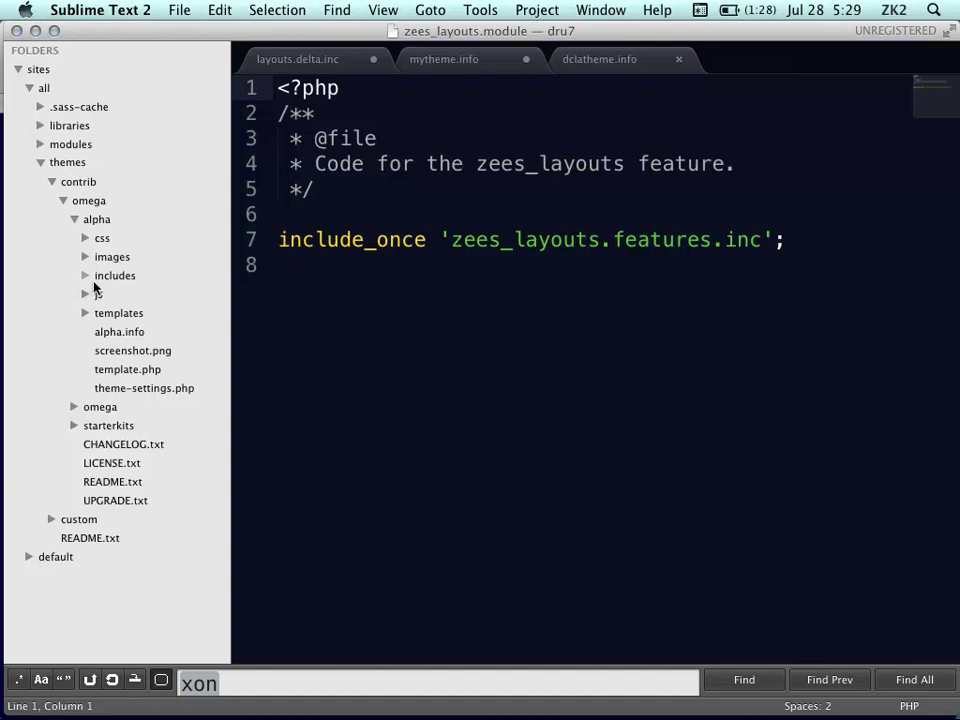
pyautogui.click(86, 313)
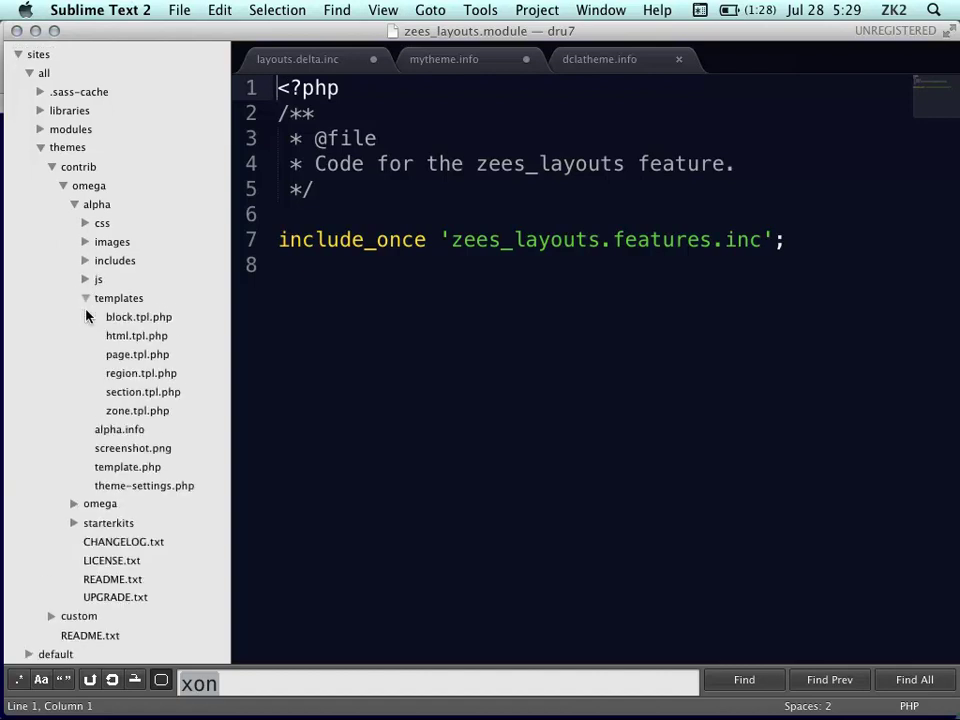
pyautogui.click(150, 357)
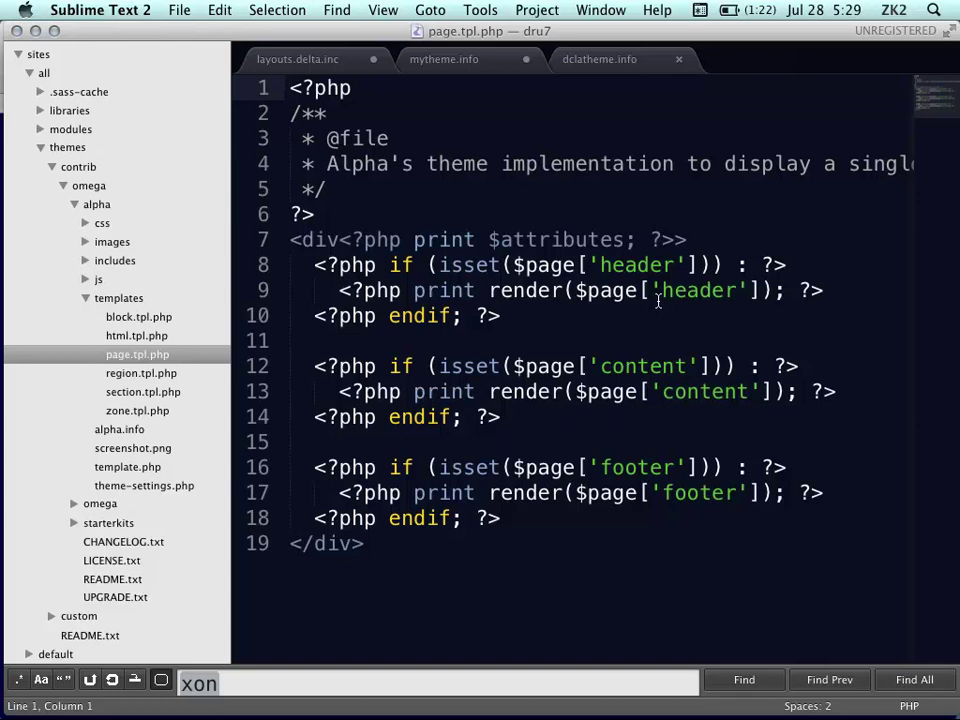
pyautogui.hscroll(2, 790, 360)
pyautogui.hscroll(-2, 817, 359)
pyautogui.moveTo(4, 333)
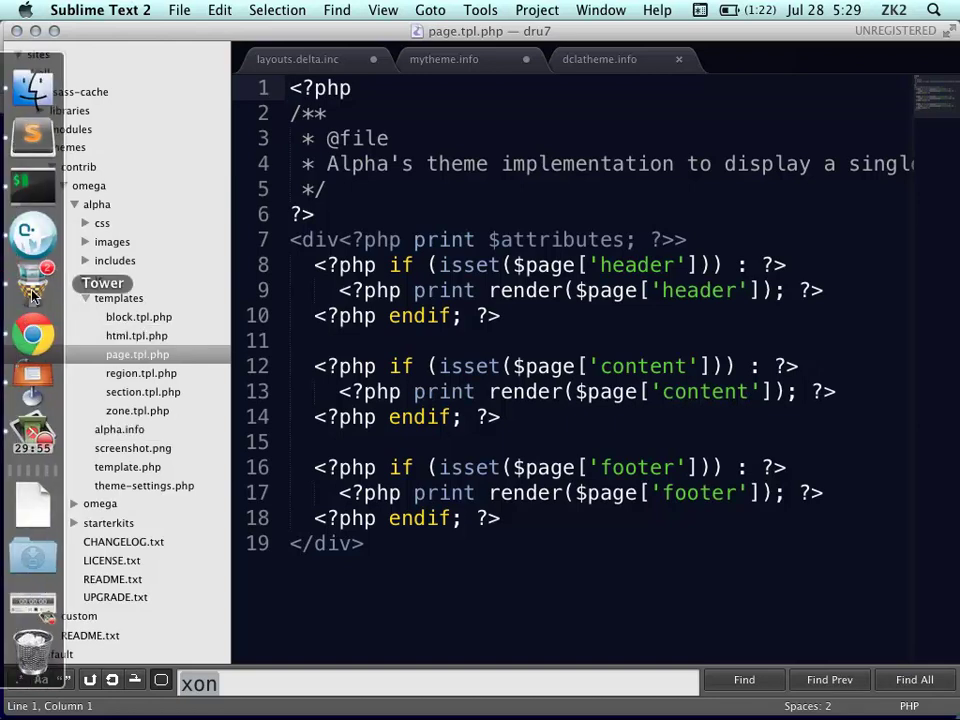
# Check Tower's Status tab with three local changes, then return to the Building Blocks slide
pyautogui.click(33, 290)
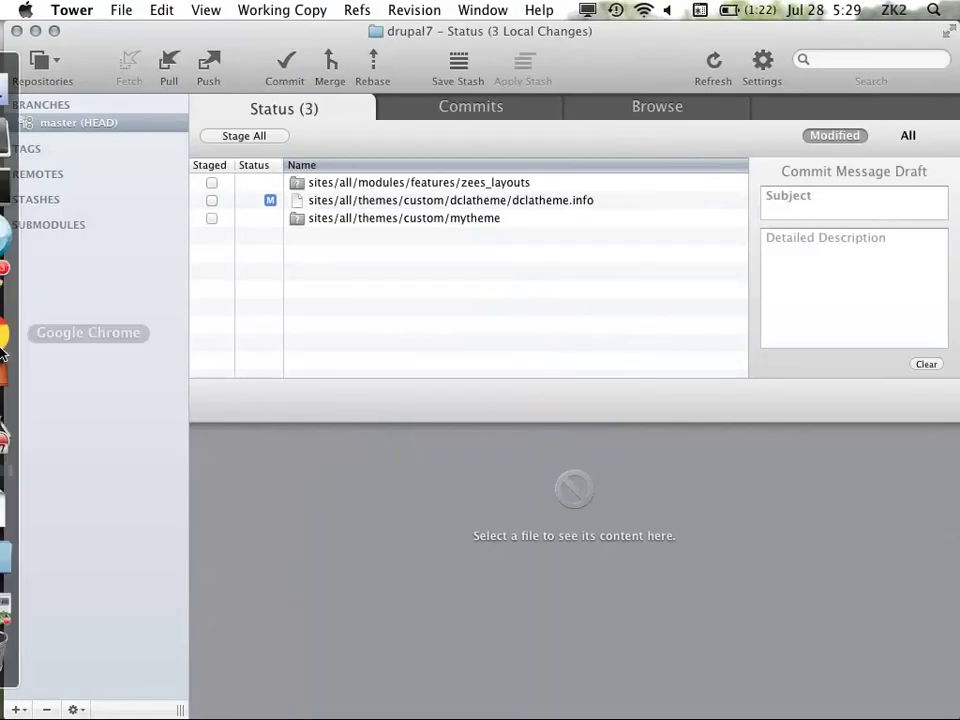
pyautogui.click(30, 380)
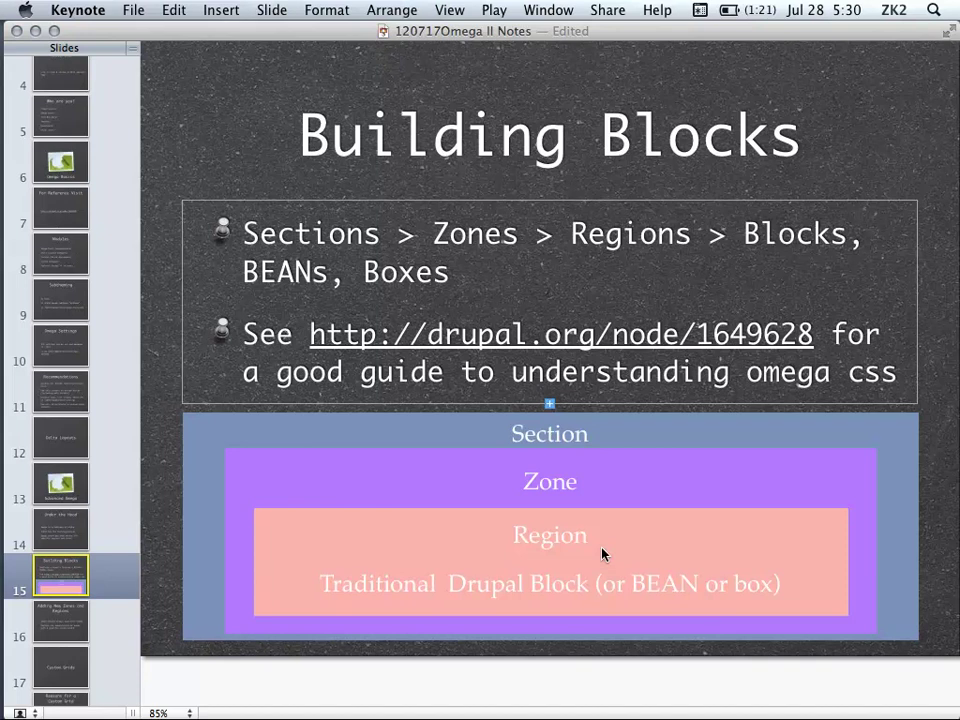
# Bring Sublime Text 2 back to the front showing alpha's page.tpl.php
pyautogui.moveTo(30, 382)
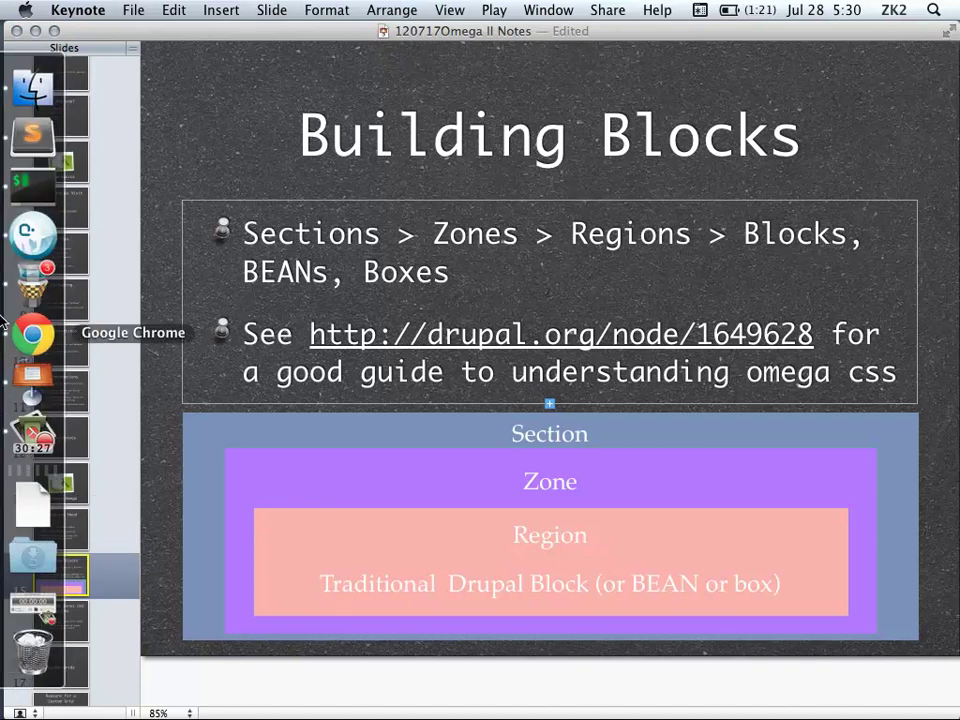
pyautogui.click(33, 148)
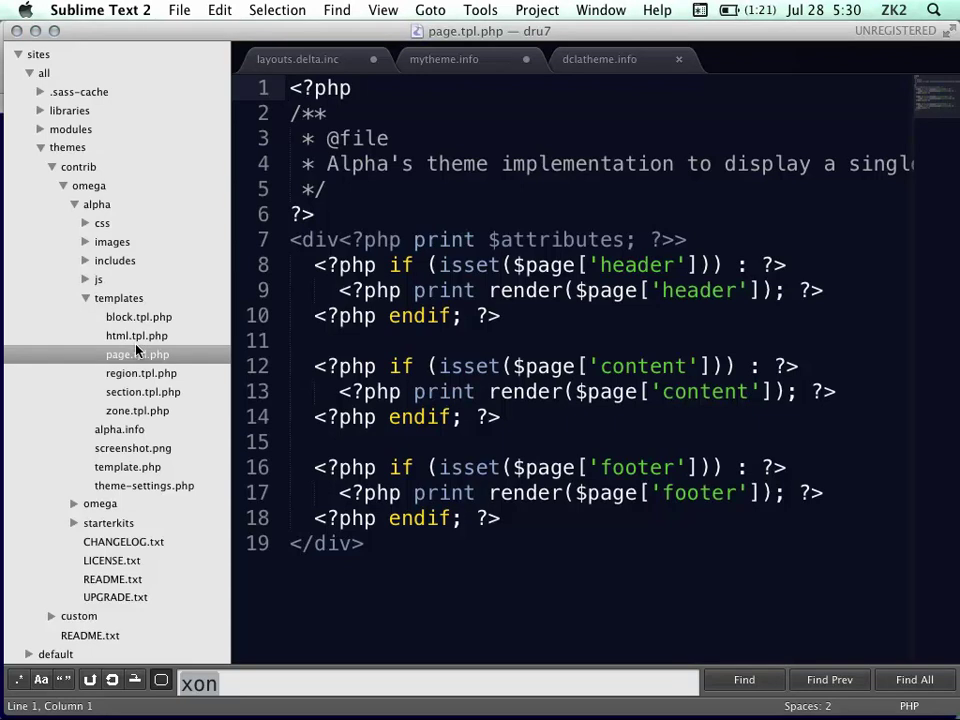
# View alpha's section, zone, region and block .tpl.php templates in turn
pyautogui.click(150, 395)
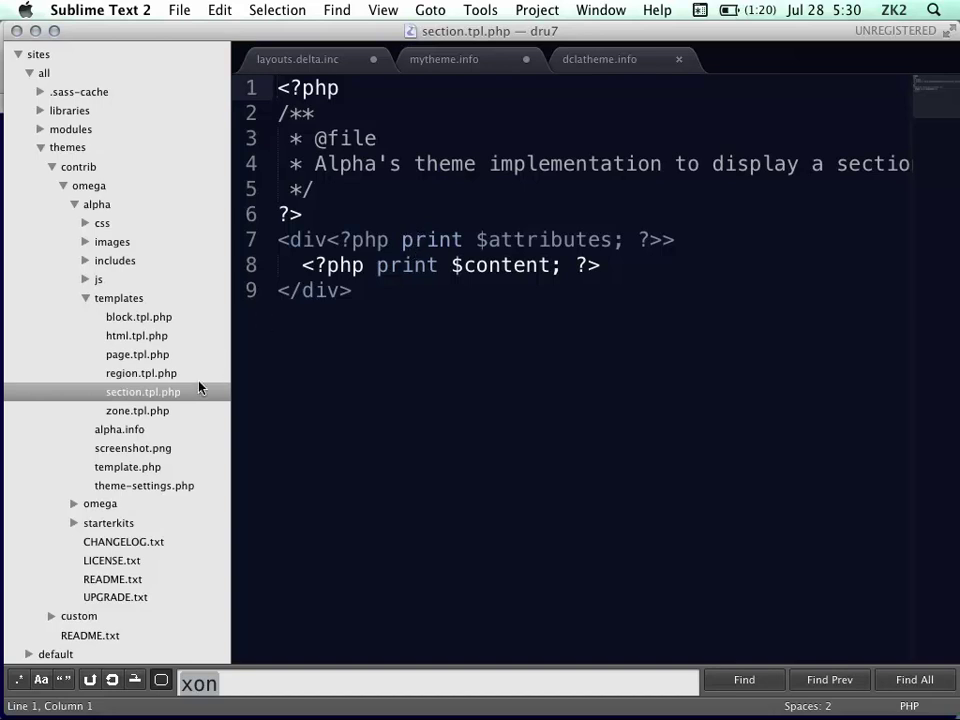
pyautogui.click(163, 407)
pyautogui.click(158, 371)
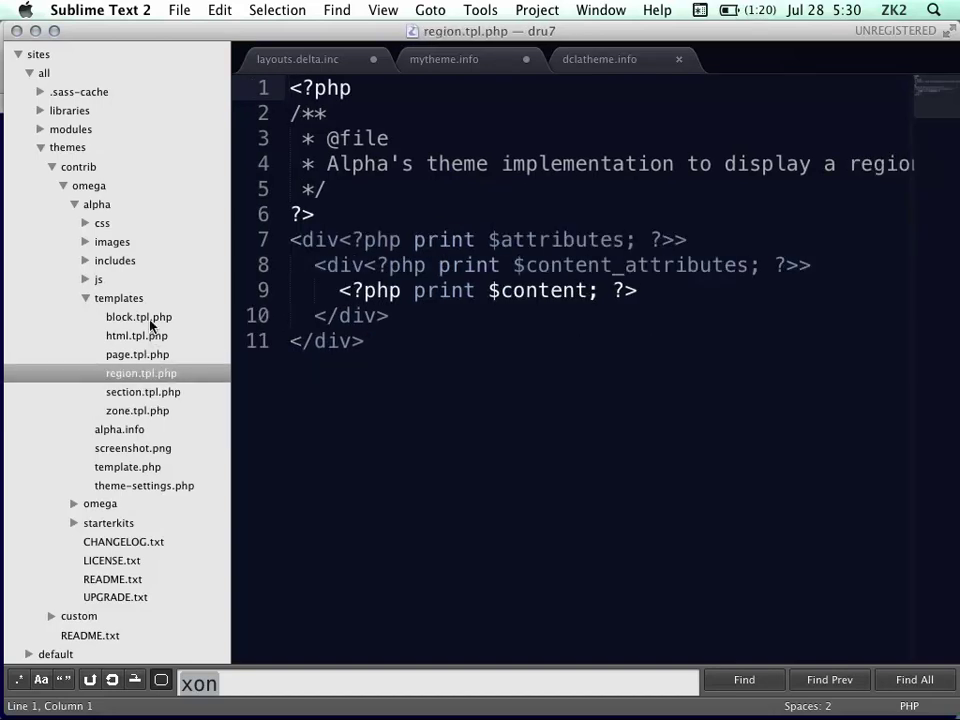
pyautogui.click(150, 318)
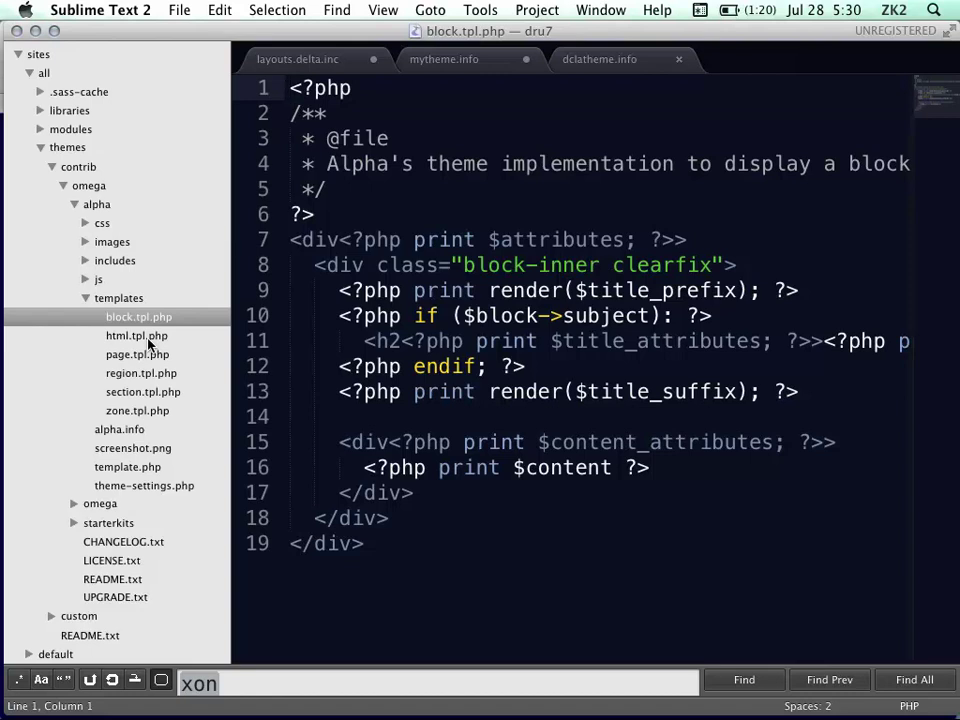
# Expand omega's templates folder and preview region--sidebar_first.tpl.php
pyautogui.click(73, 505)
pyautogui.scroll(-5, 92, 482)
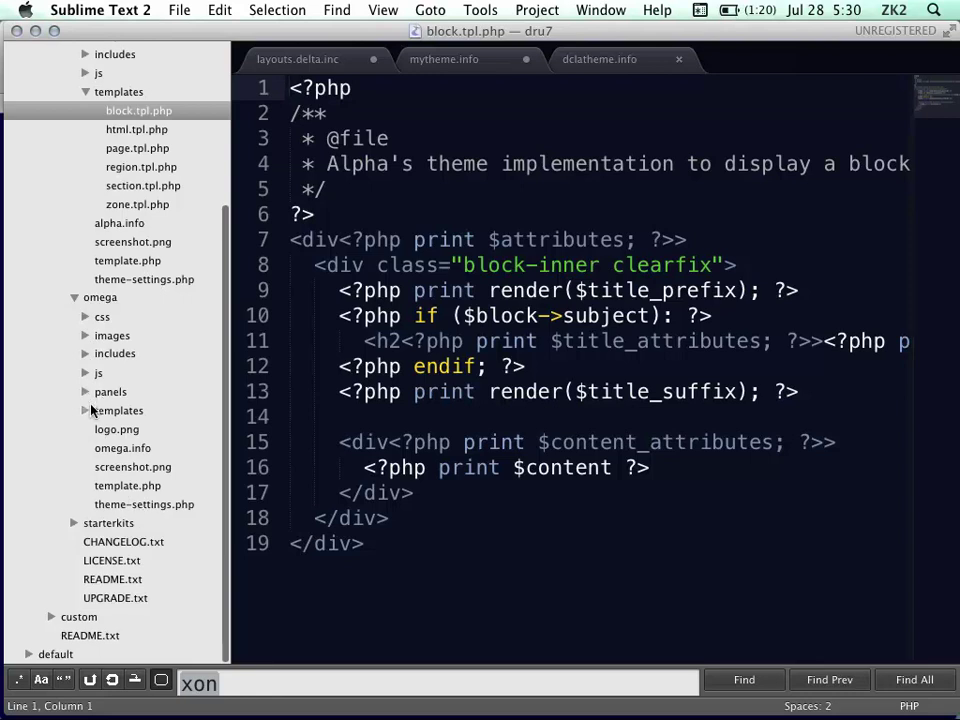
pyautogui.click(86, 410)
pyautogui.scroll(-5, 137, 339)
pyautogui.hscroll(2, 146, 300)
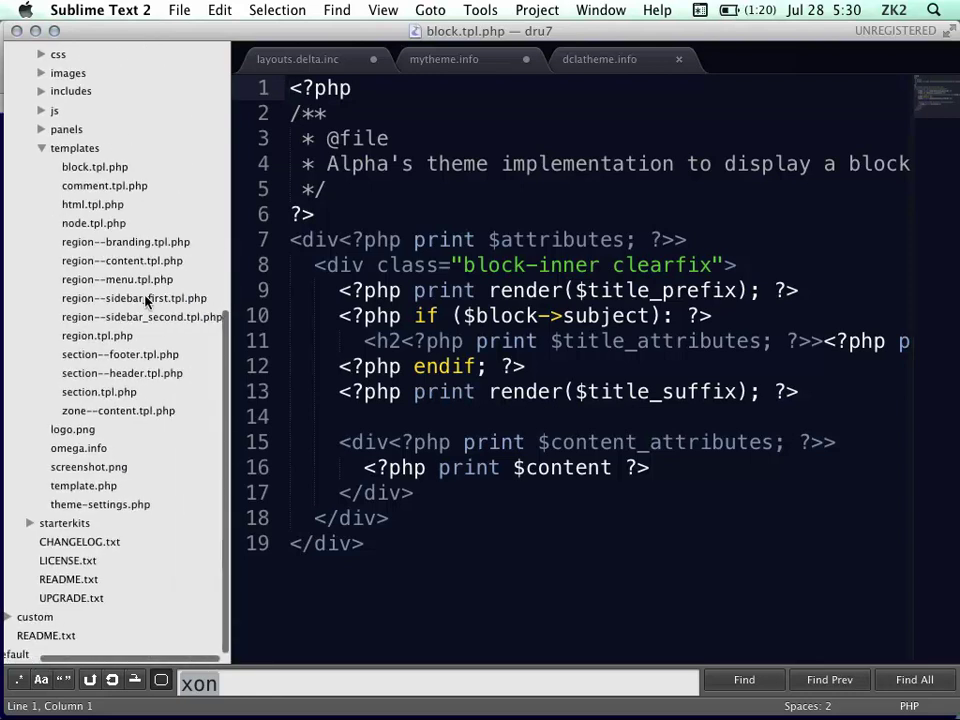
pyautogui.click(140, 303)
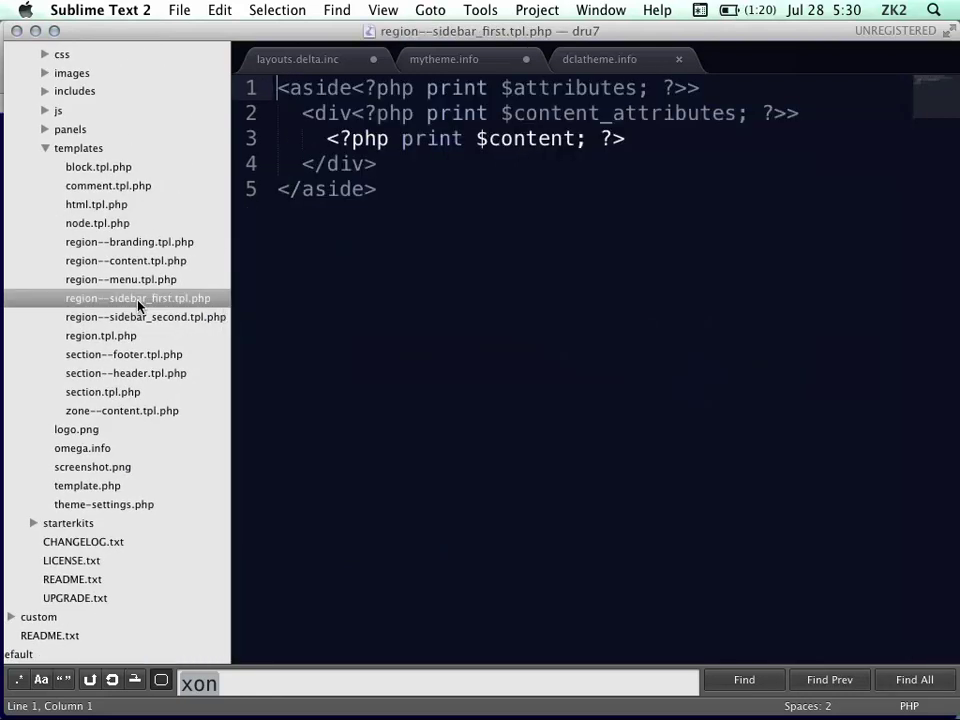
# Keep region--sidebar_first.tpl.php open and select its opening and closing aside tag names
pyautogui.click(140, 303)
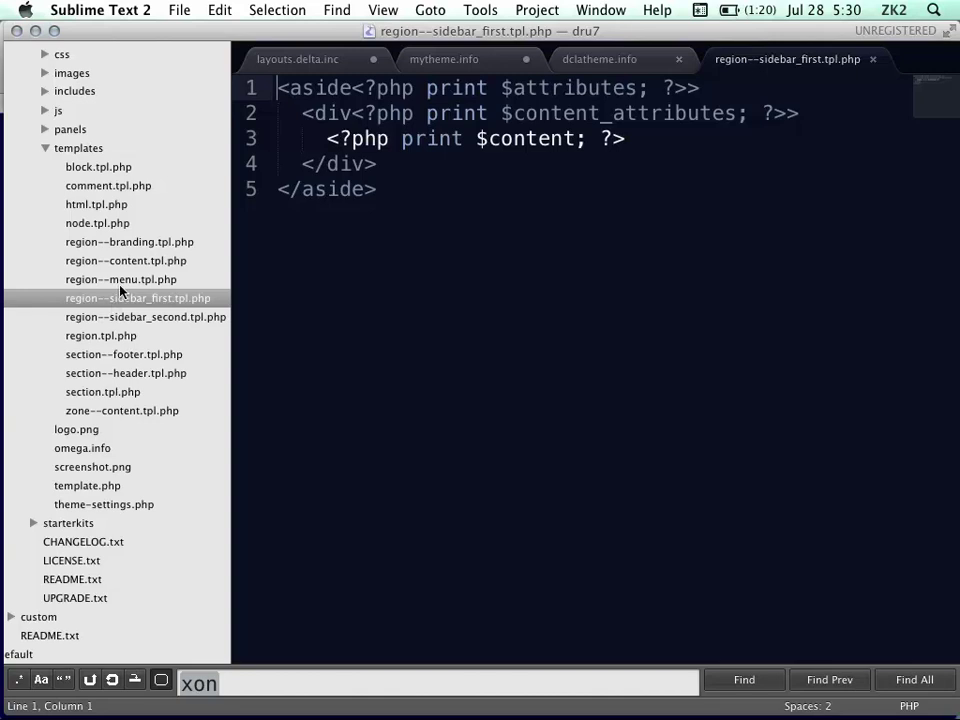
pyautogui.doubleClick(296, 90)
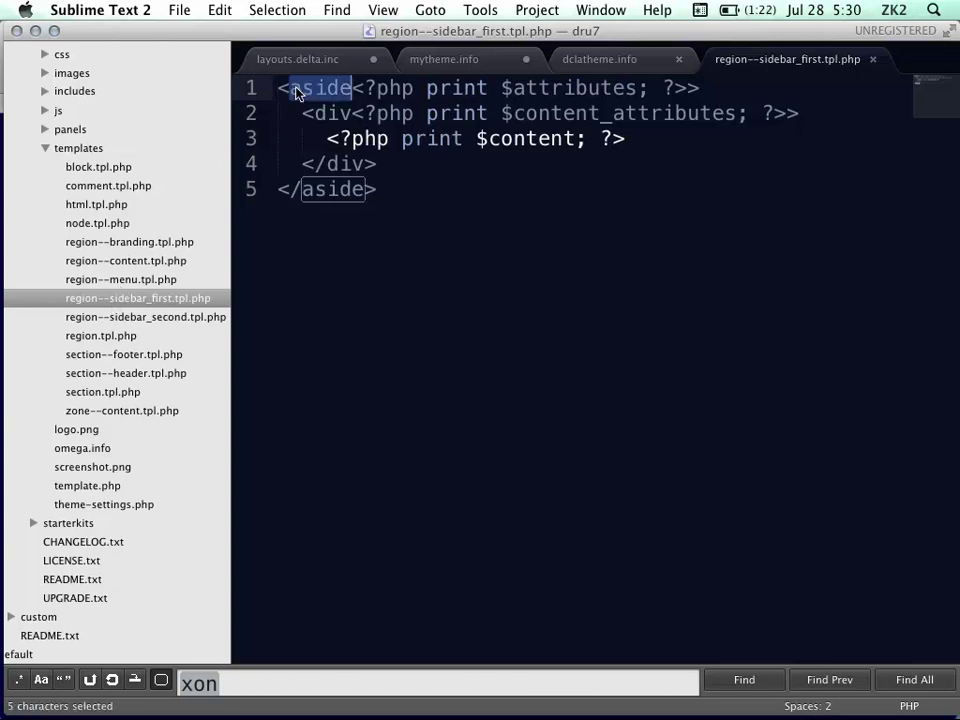
pyautogui.doubleClick(325, 190)
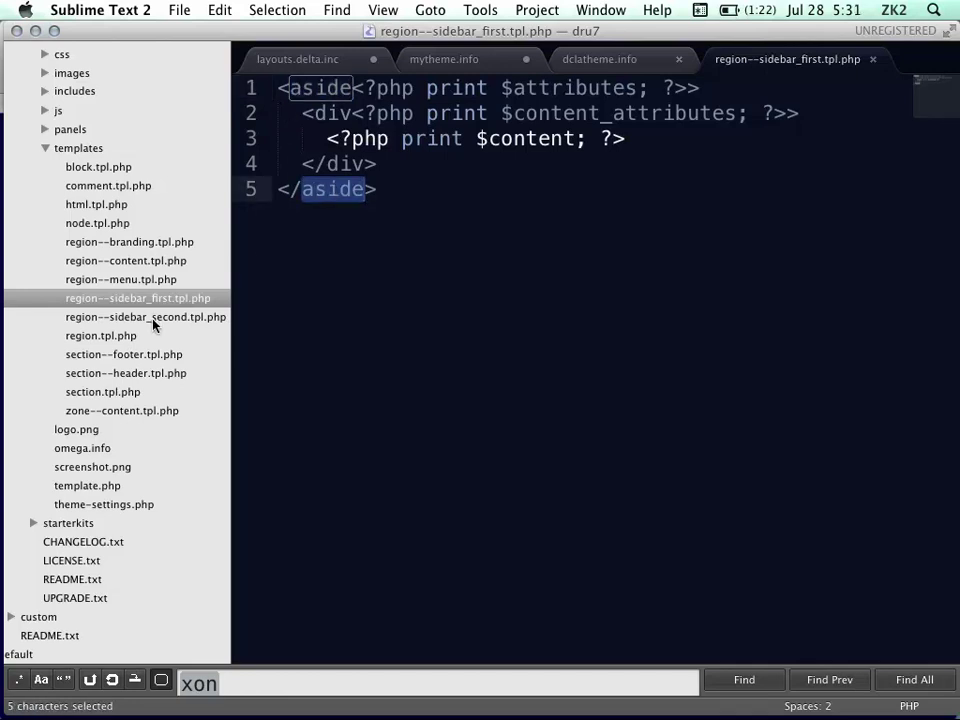
# Open region--content.tpl.php, scan its code, and select line 13 printing $content
pyautogui.click(118, 260)
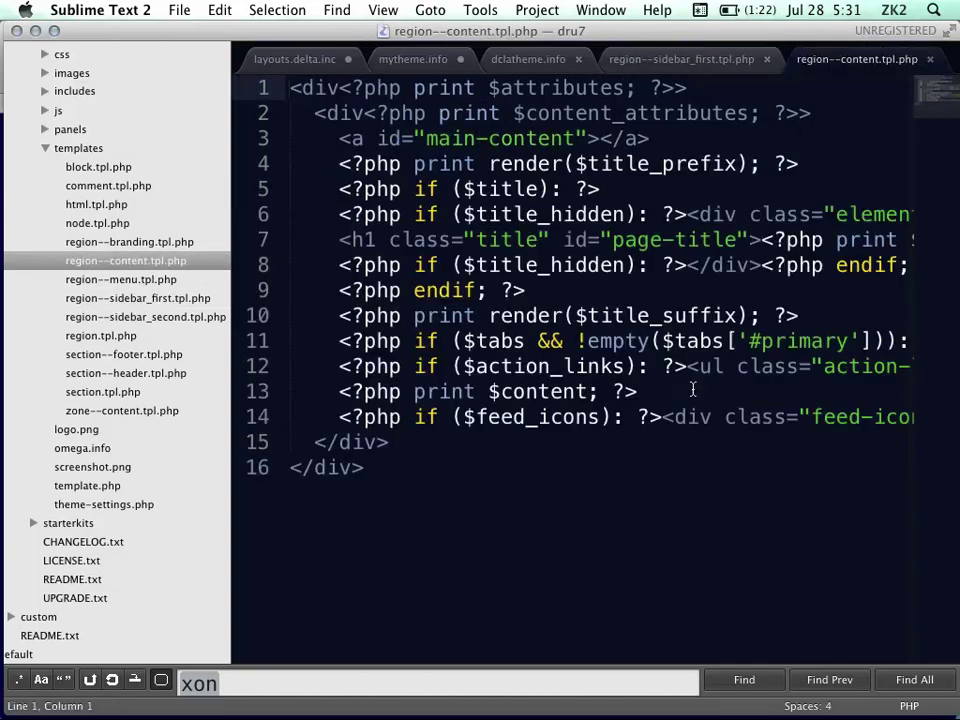
pyautogui.hscroll(2, 485, 215)
pyautogui.hscroll(-2, 495, 206)
pyautogui.hscroll(5, 622, 218)
pyautogui.hscroll(-5, 636, 222)
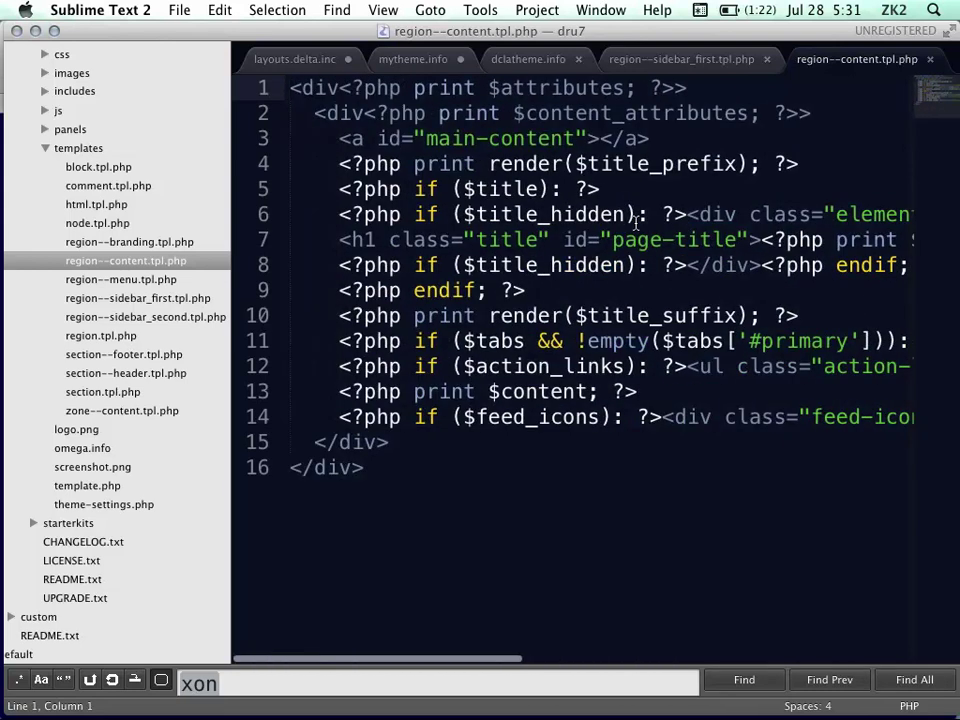
pyautogui.hscroll(5, 568, 350)
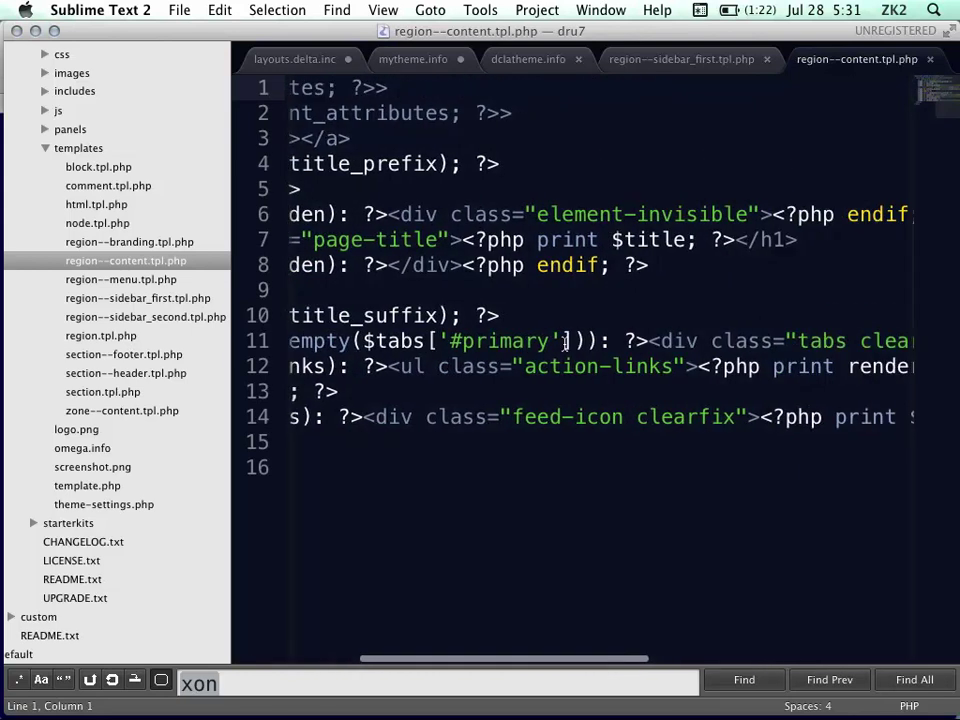
pyautogui.hscroll(-6, 540, 343)
pyautogui.hscroll(2, 505, 385)
pyautogui.hscroll(6, 510, 391)
pyautogui.hscroll(-4, 510, 390)
pyautogui.hscroll(-4, 510, 391)
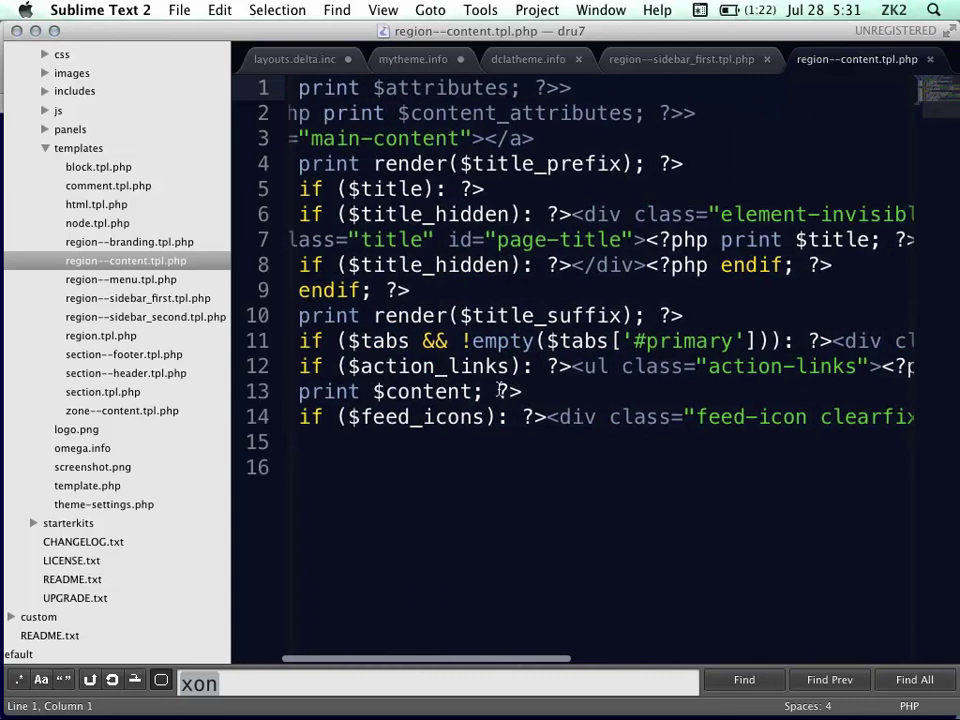
pyautogui.tripleClick(430, 391)
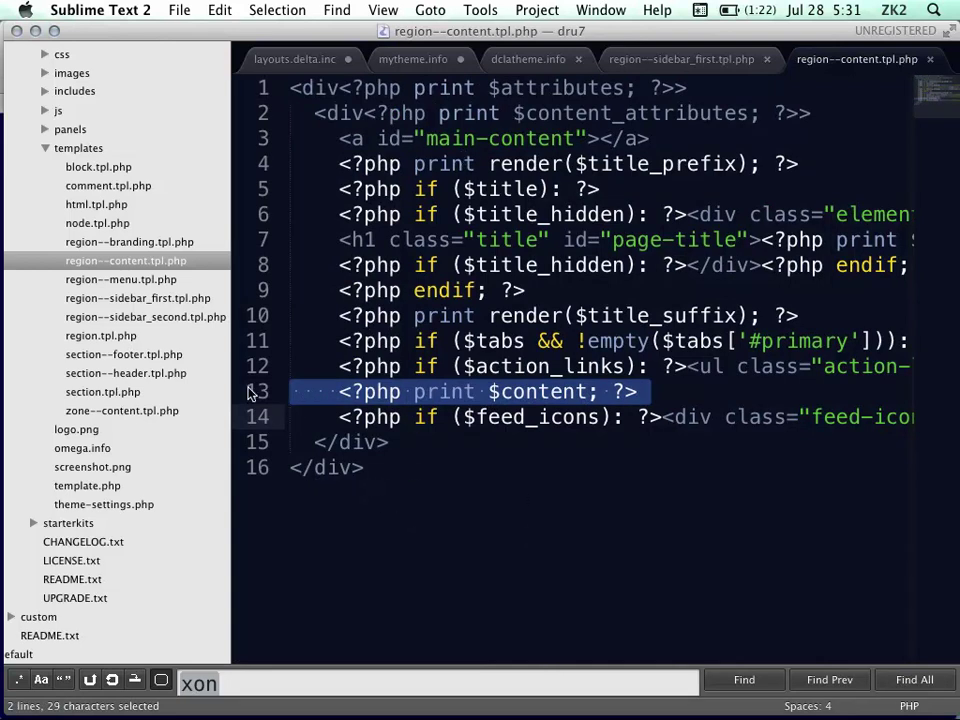
# Open region--menu.tpl.php, collapse the templates and omega folders, then return to the Keynote slides
pyautogui.click(141, 281)
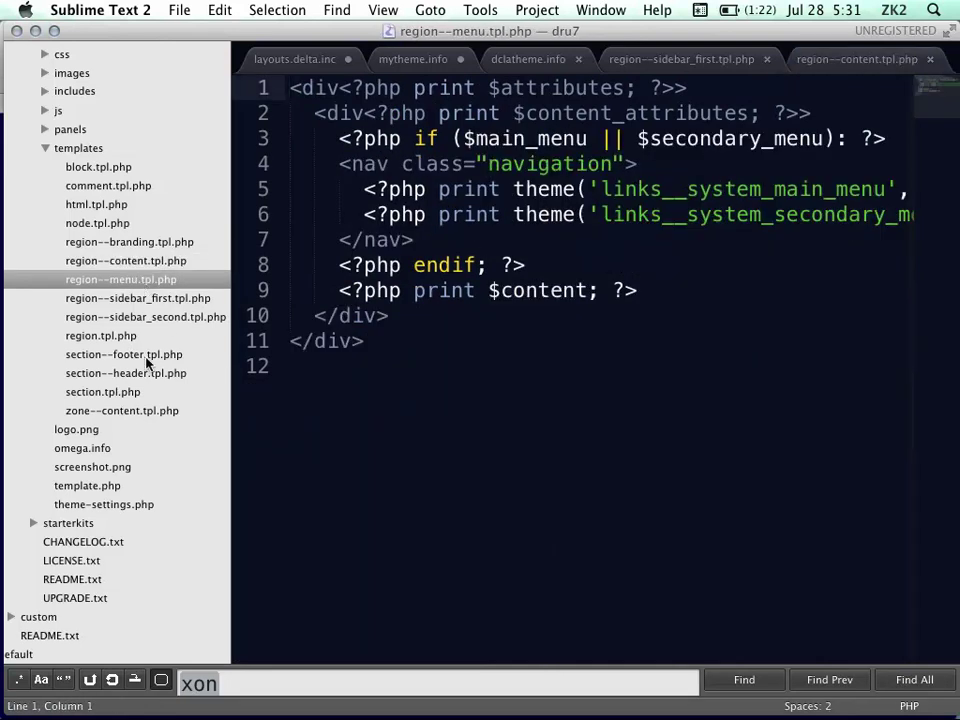
pyautogui.click(45, 148)
pyautogui.scroll(5, 71, 141)
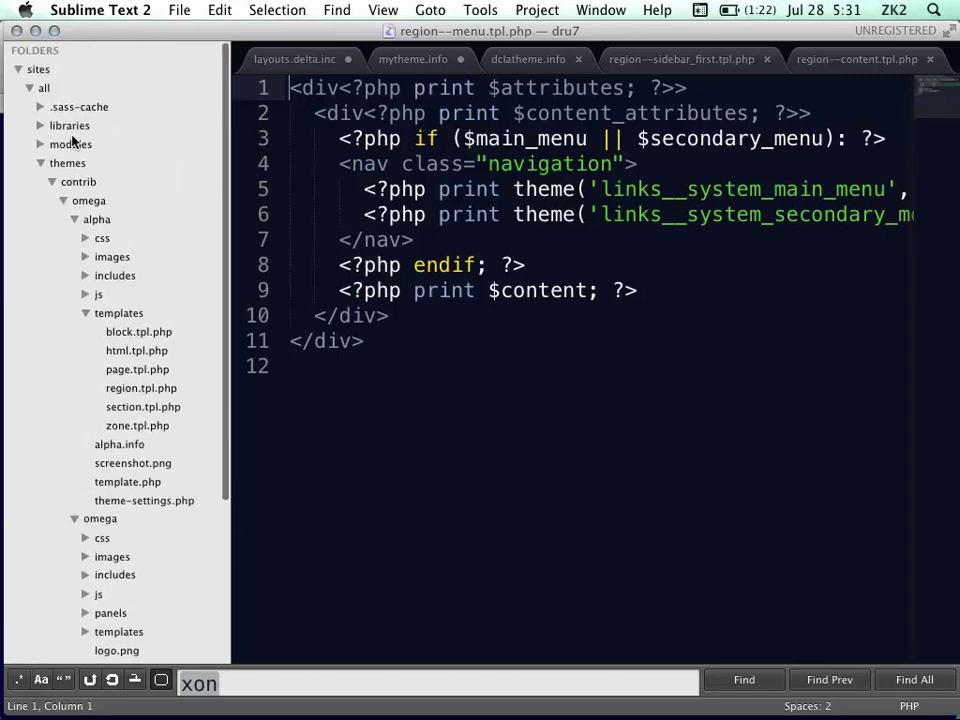
pyautogui.click(62, 201)
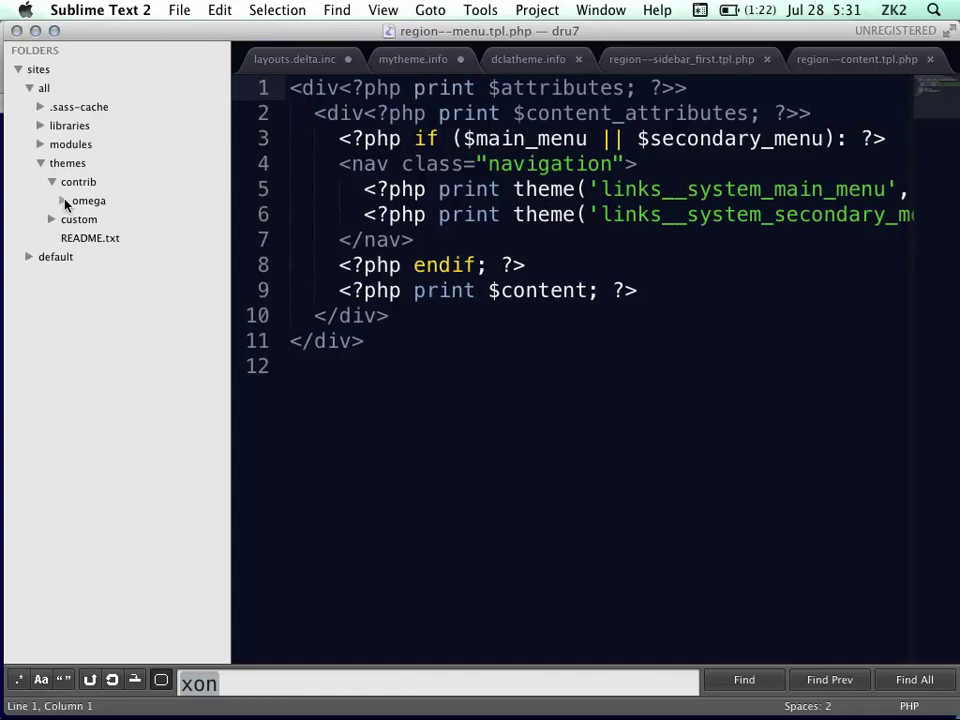
pyautogui.click(62, 201)
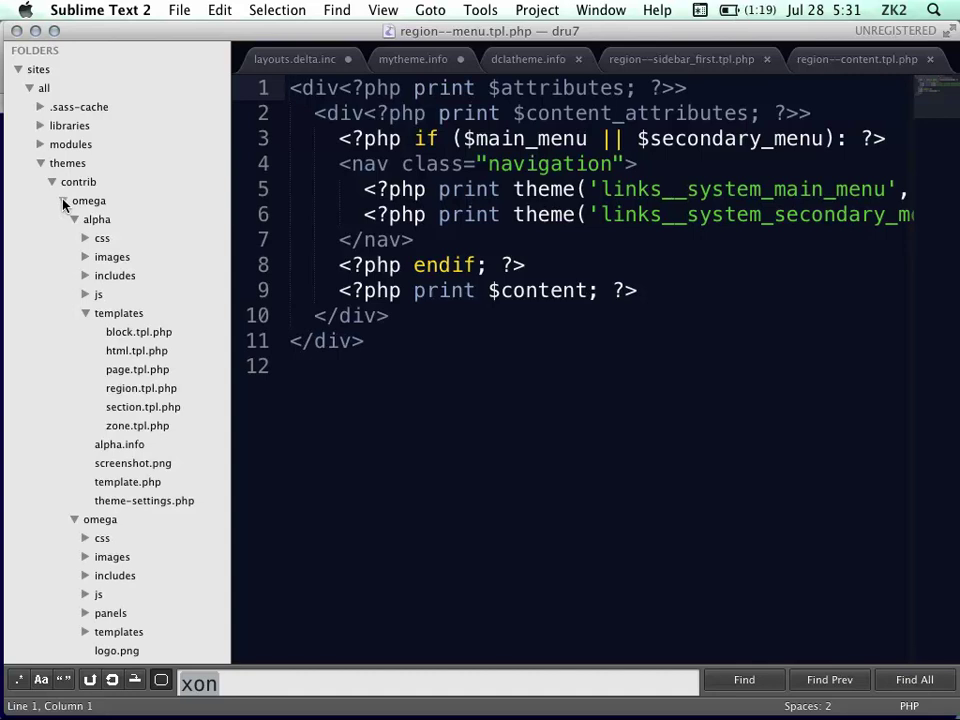
pyautogui.click(62, 201)
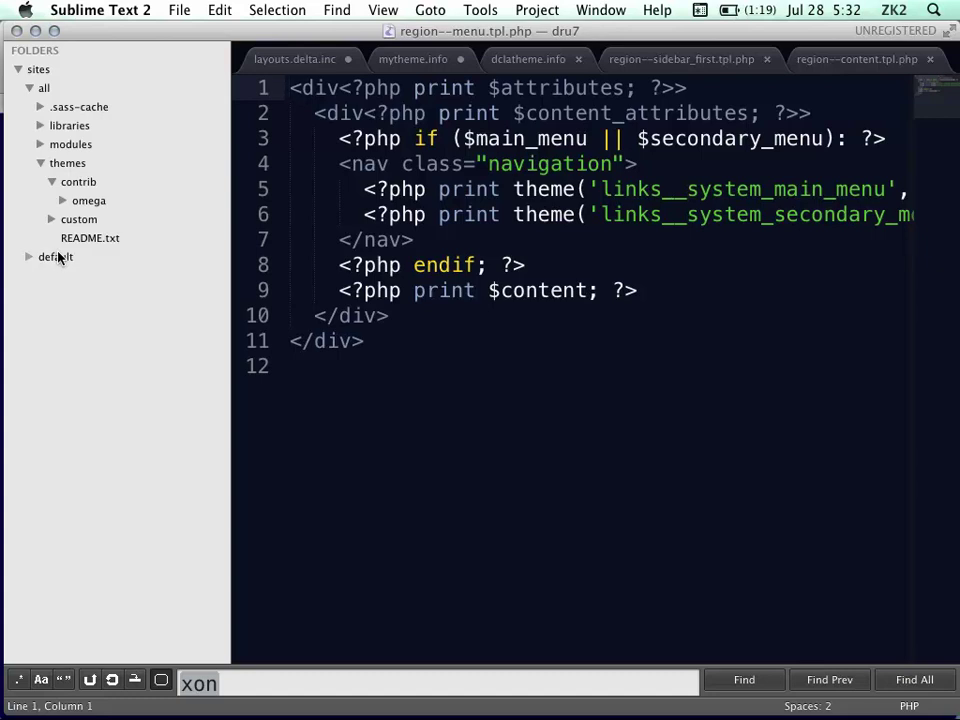
pyautogui.moveTo(2, 330)
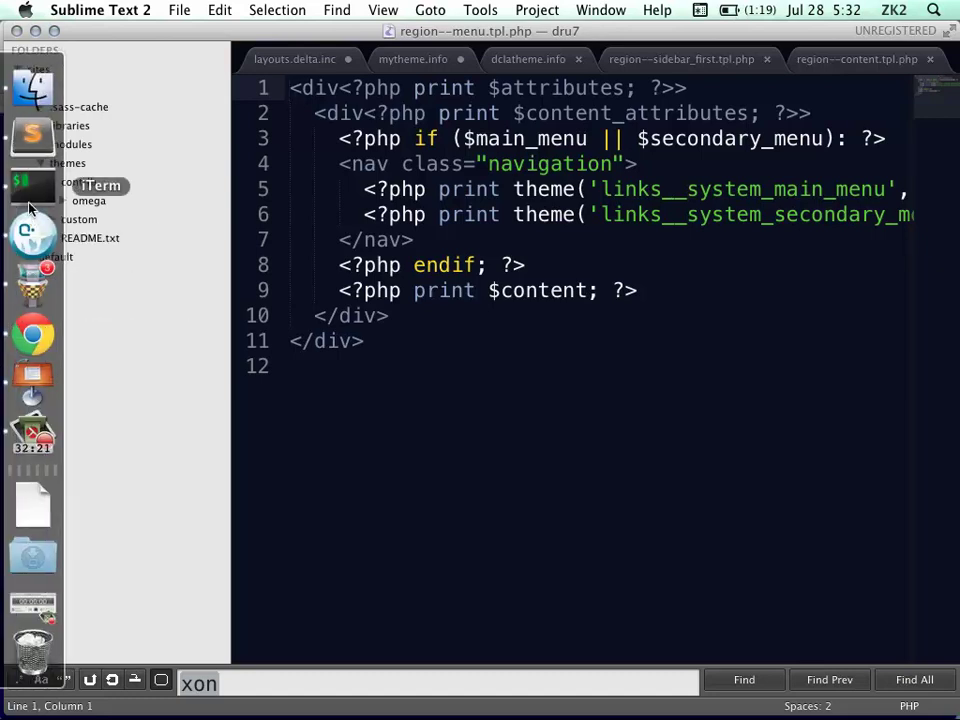
pyautogui.click(32, 372)
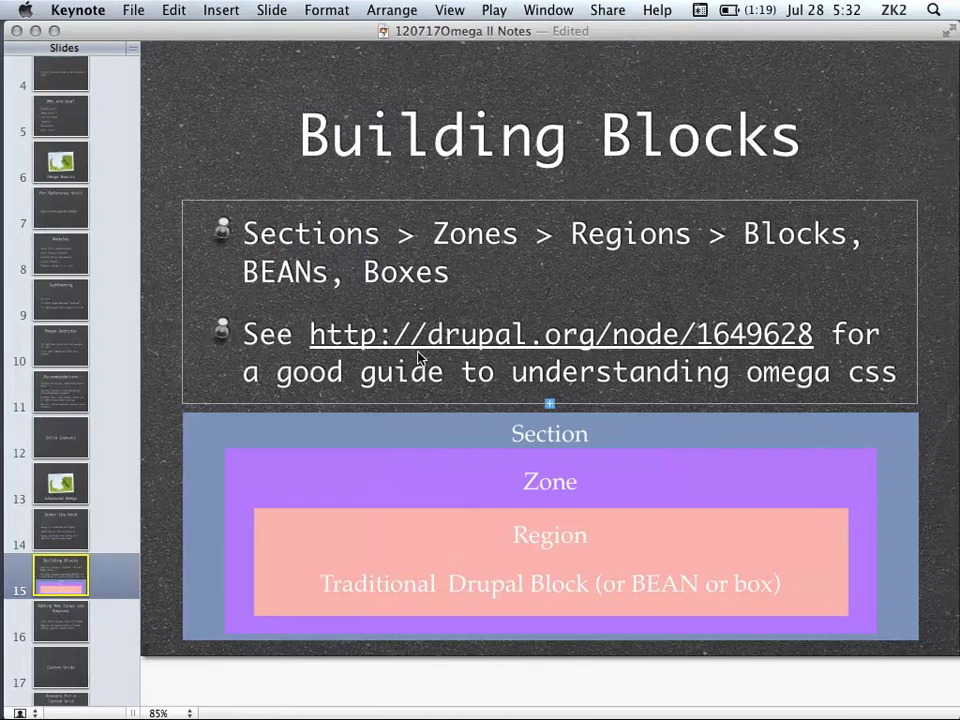
# Select 'http' in the drupal.org guide link, then move to slide 16, 'Adding New Zones and Regions'
pyautogui.click(404, 336)
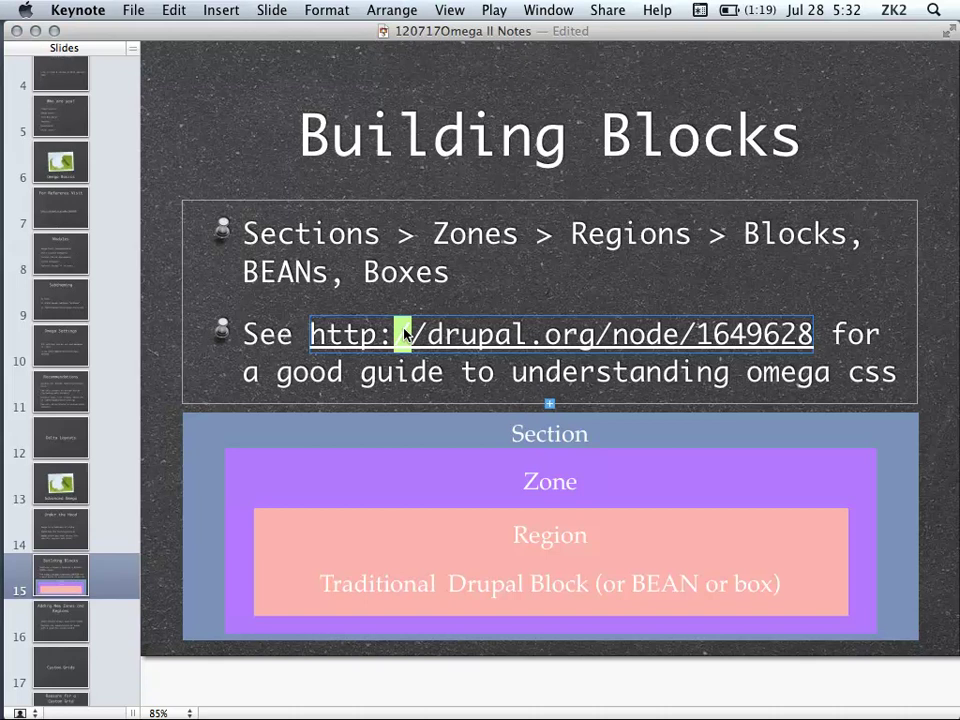
pyautogui.doubleClick(351, 333)
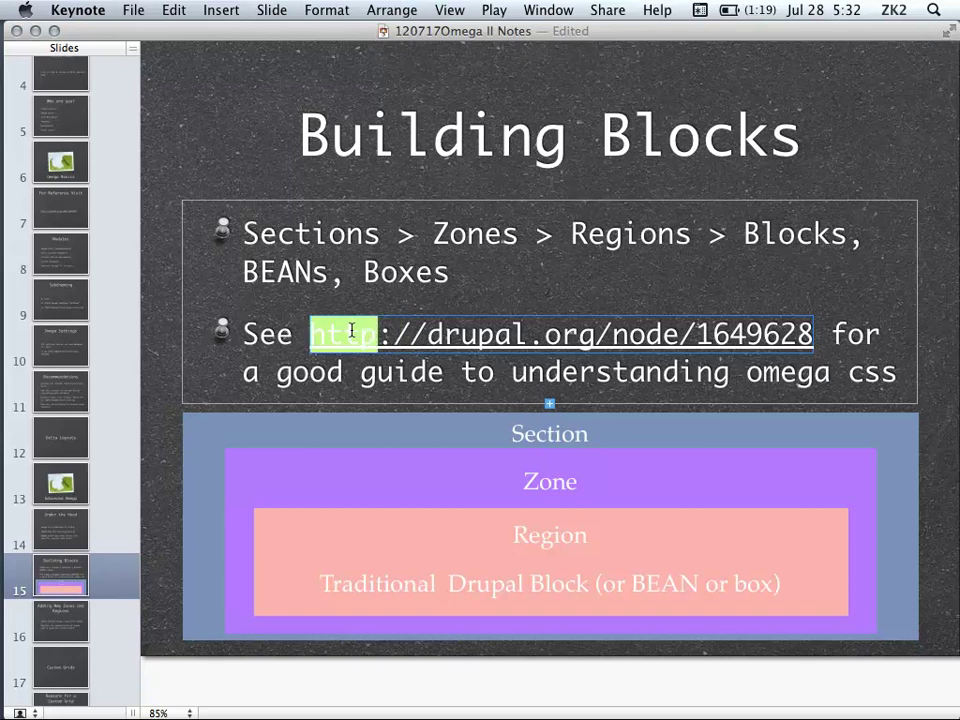
pyautogui.scroll(-3, 94, 566)
pyautogui.click(91, 546)
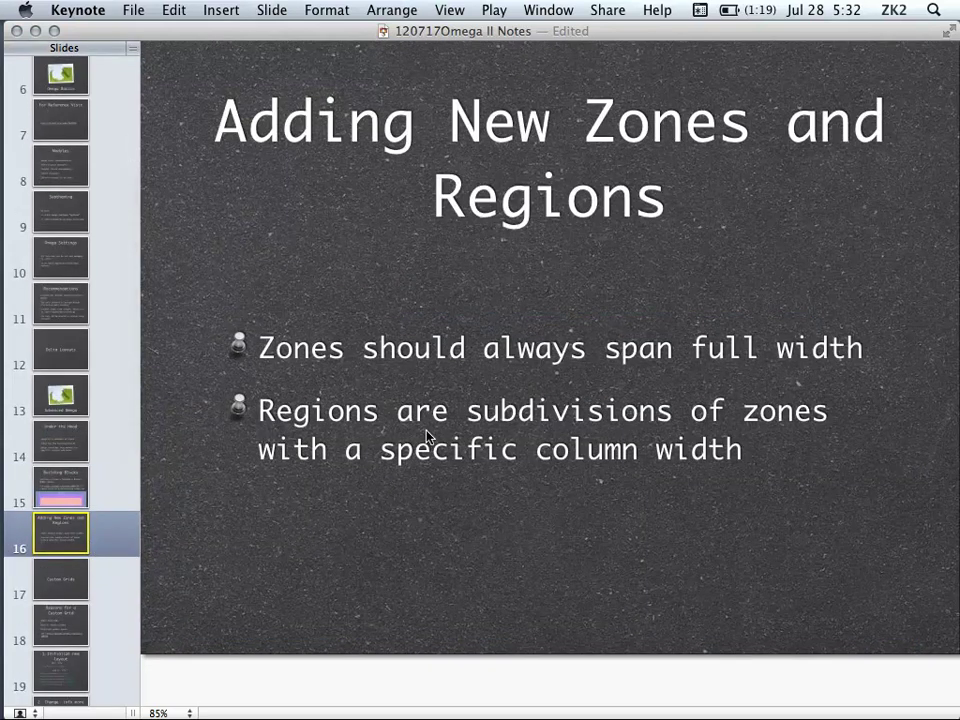
pyautogui.moveTo(2, 408)
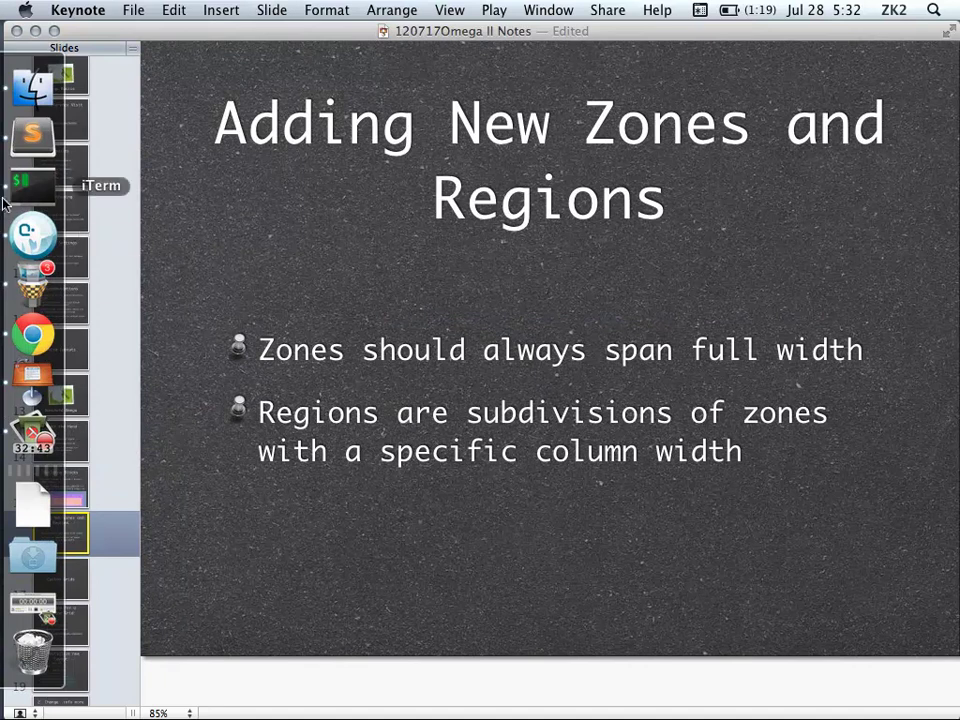
# Back in Sublime Text 2, expand the custom themes folder and open dclatheme.info
pyautogui.click(40, 190)
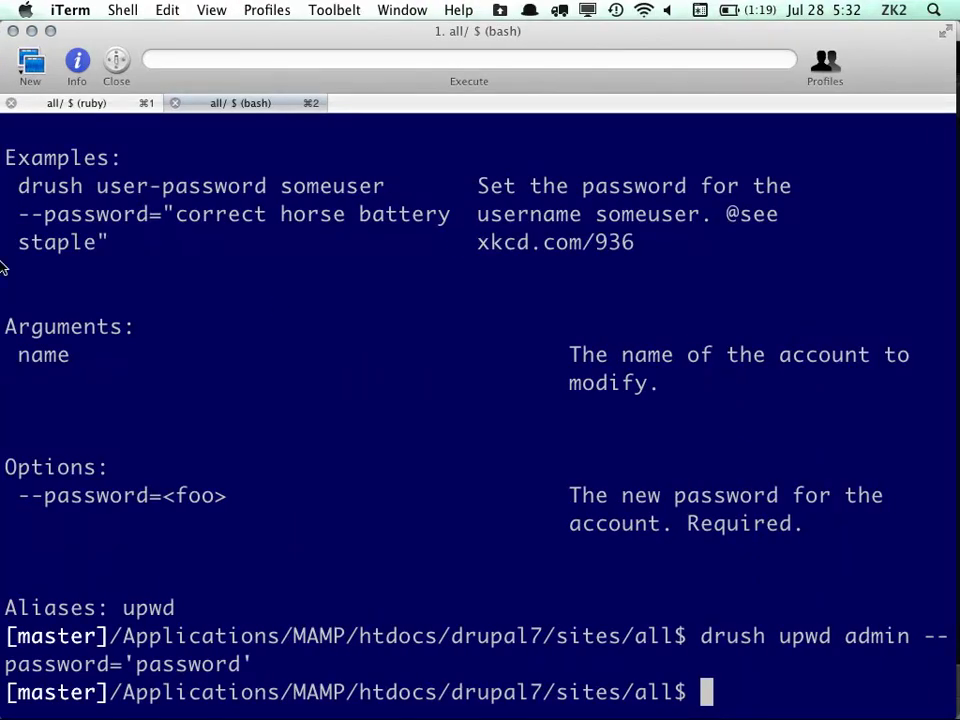
pyautogui.click(42, 142)
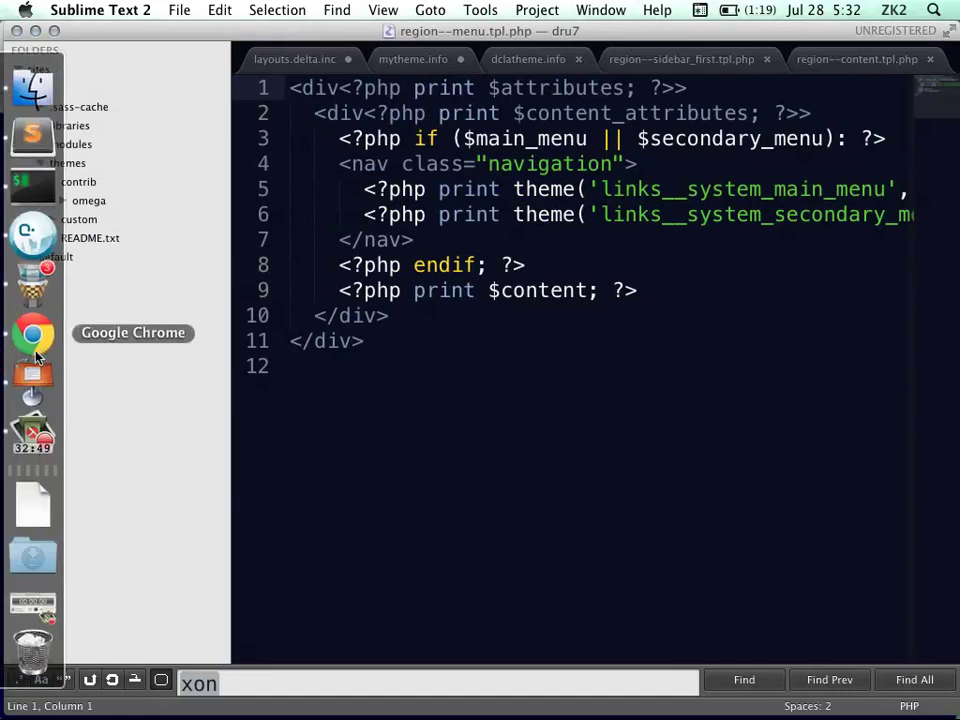
pyautogui.click(30, 380)
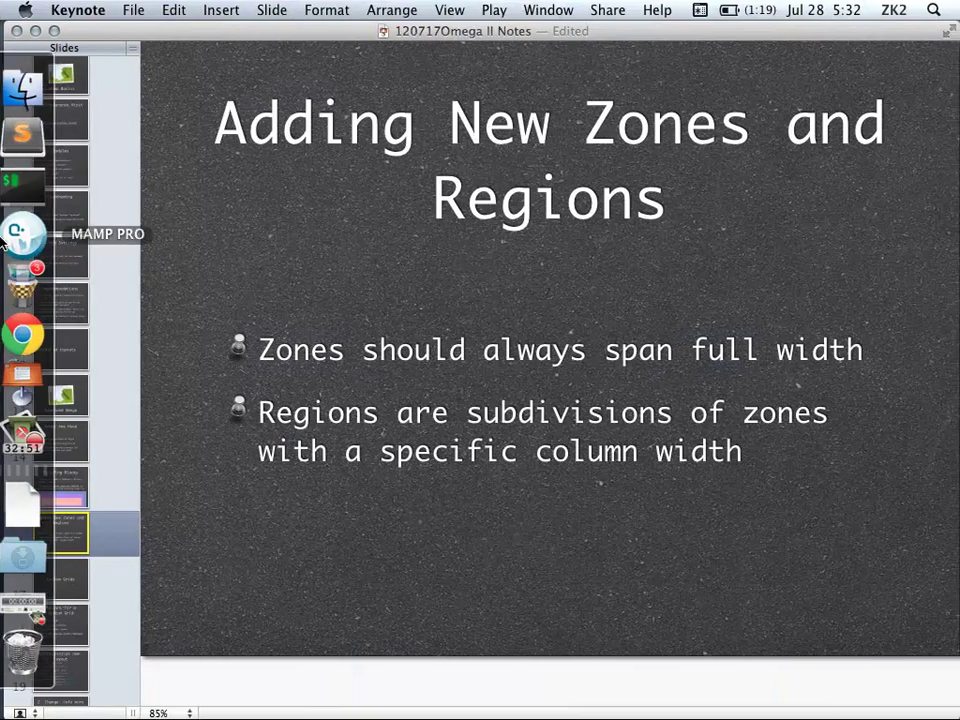
pyautogui.click(33, 142)
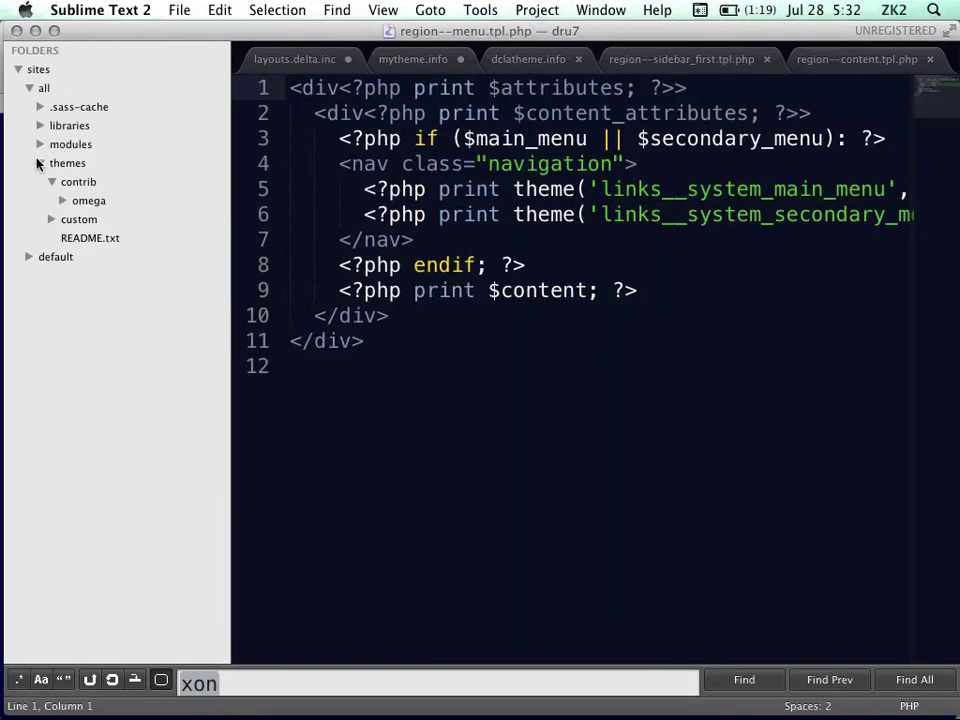
pyautogui.click(52, 219)
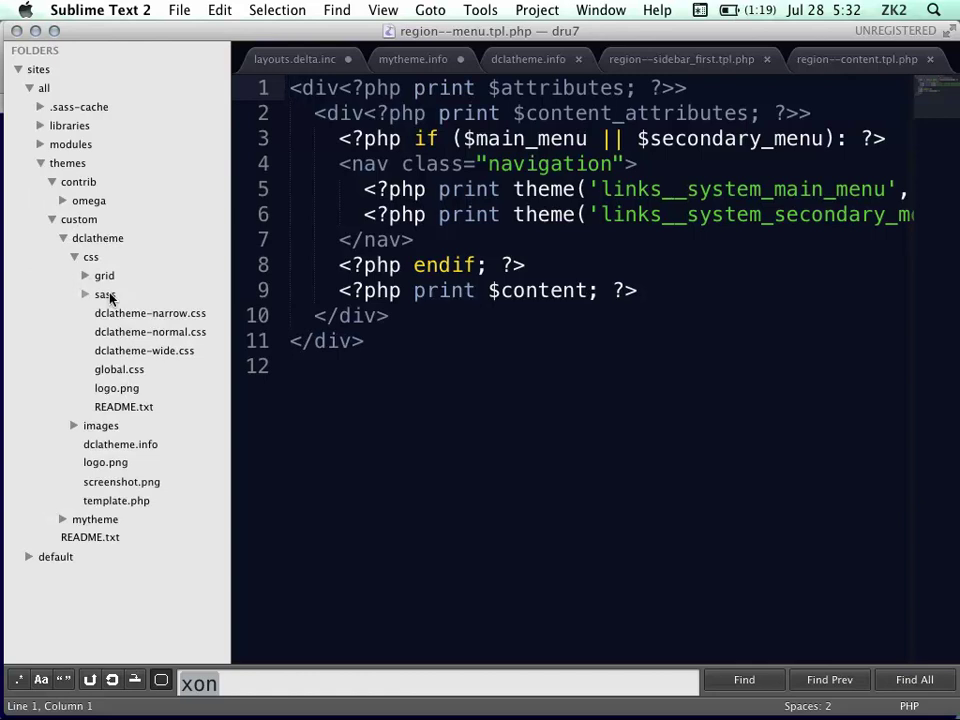
pyautogui.click(120, 444)
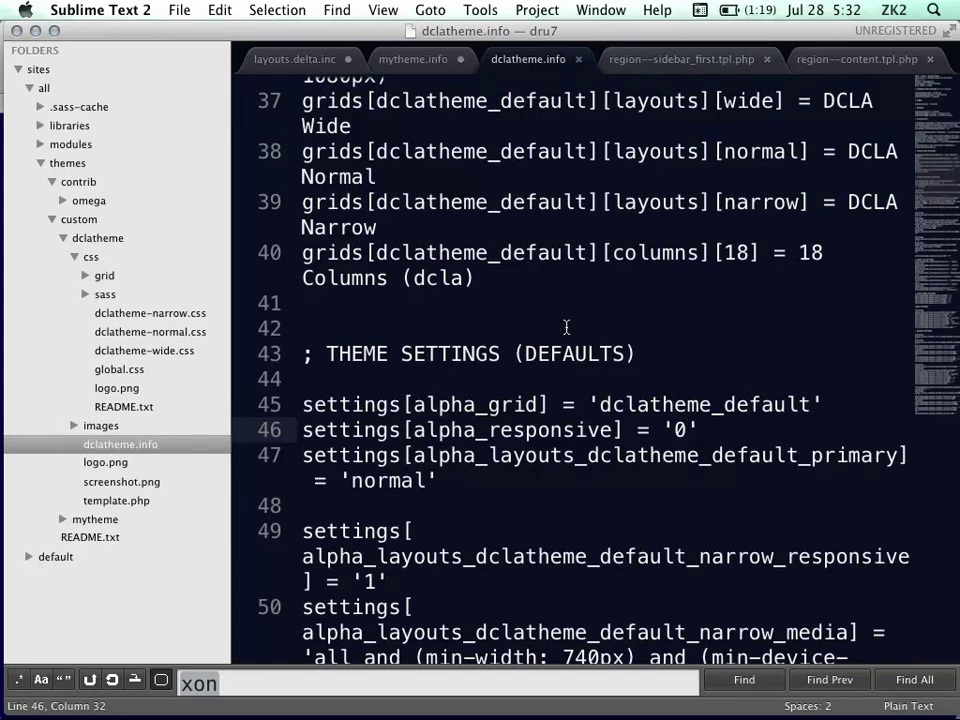
pyautogui.scroll(5, 566, 327)
pyautogui.scroll(-3, 566, 327)
pyautogui.scroll(-10, 566, 327)
pyautogui.scroll(-5, 566, 327)
pyautogui.scroll(-5, 566, 327)
pyautogui.scroll(12, 566, 327)
pyautogui.scroll(12, 566, 327)
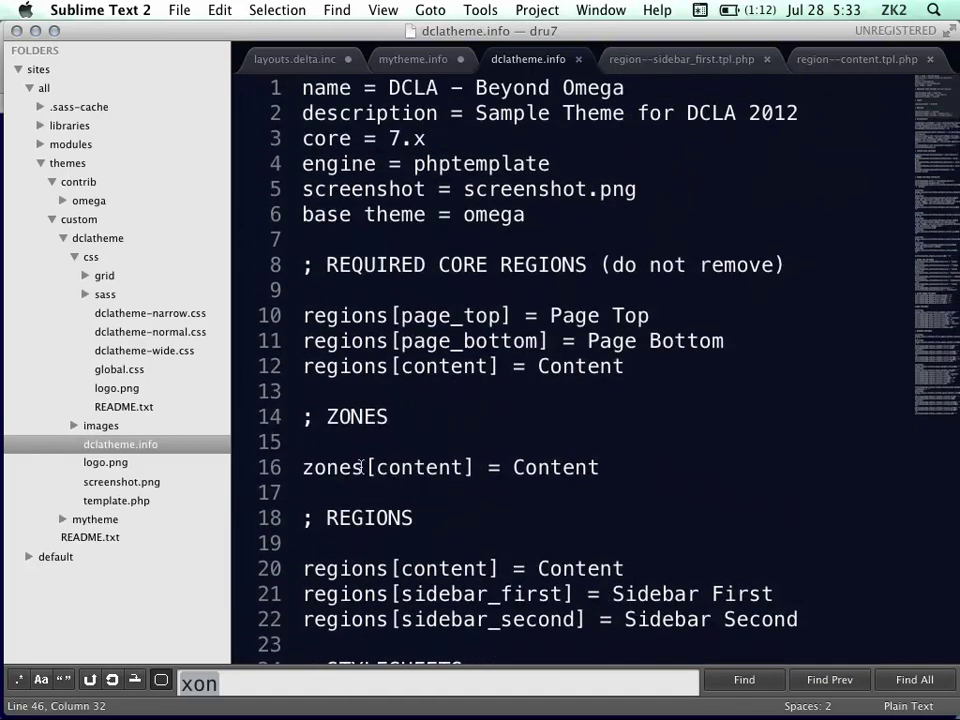
pyautogui.scroll(-3, 425, 463)
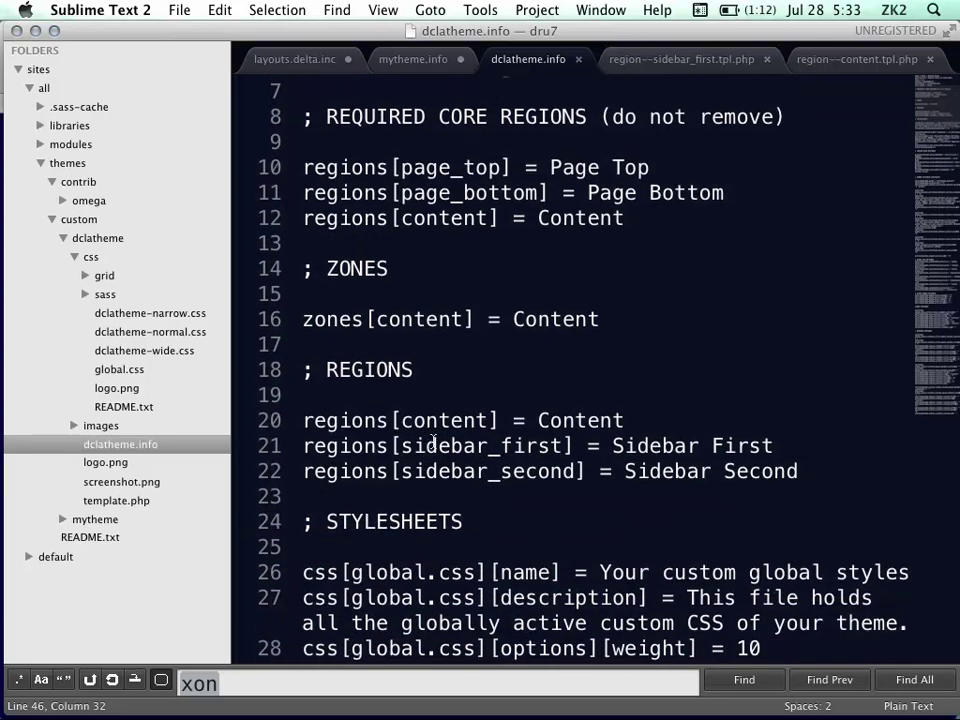
pyautogui.scroll(-5, 433, 440)
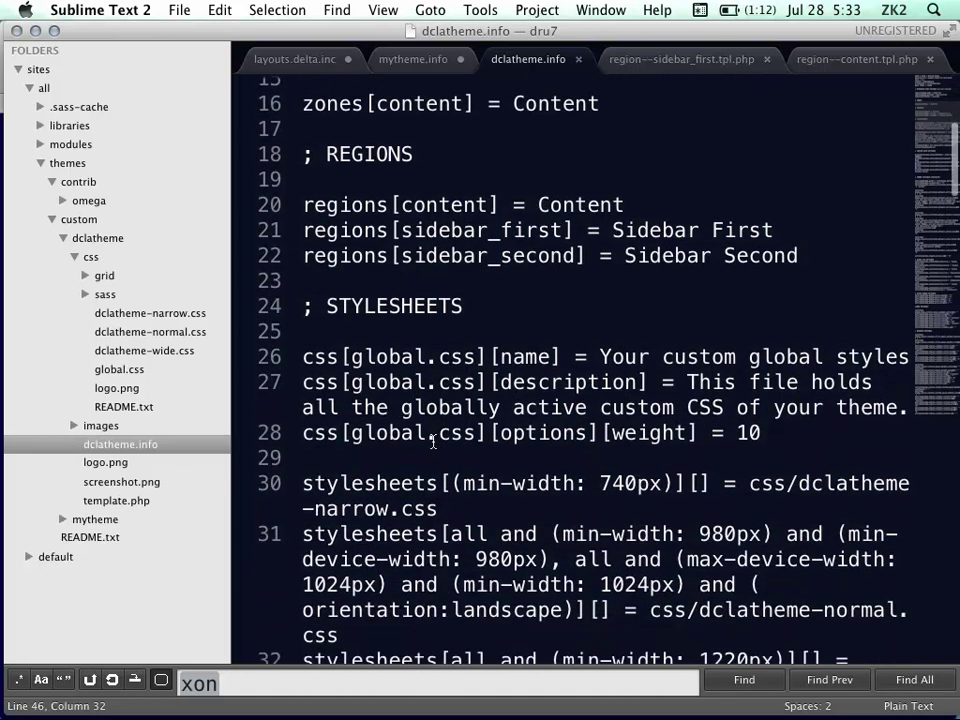
pyautogui.scroll(-6, 433, 442)
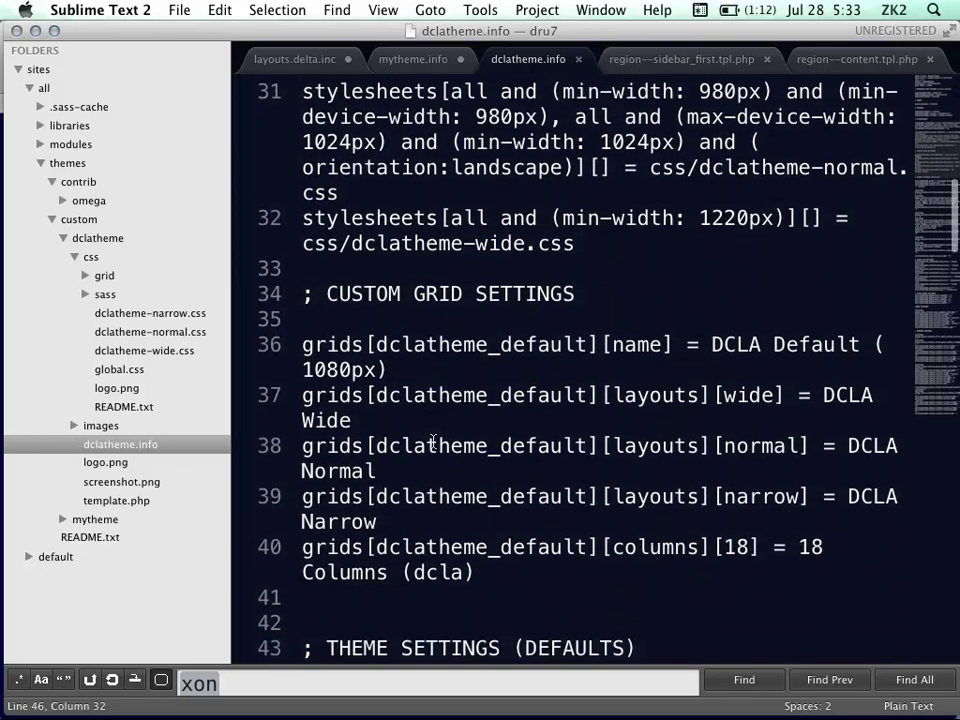
pyautogui.scroll(-10, 433, 442)
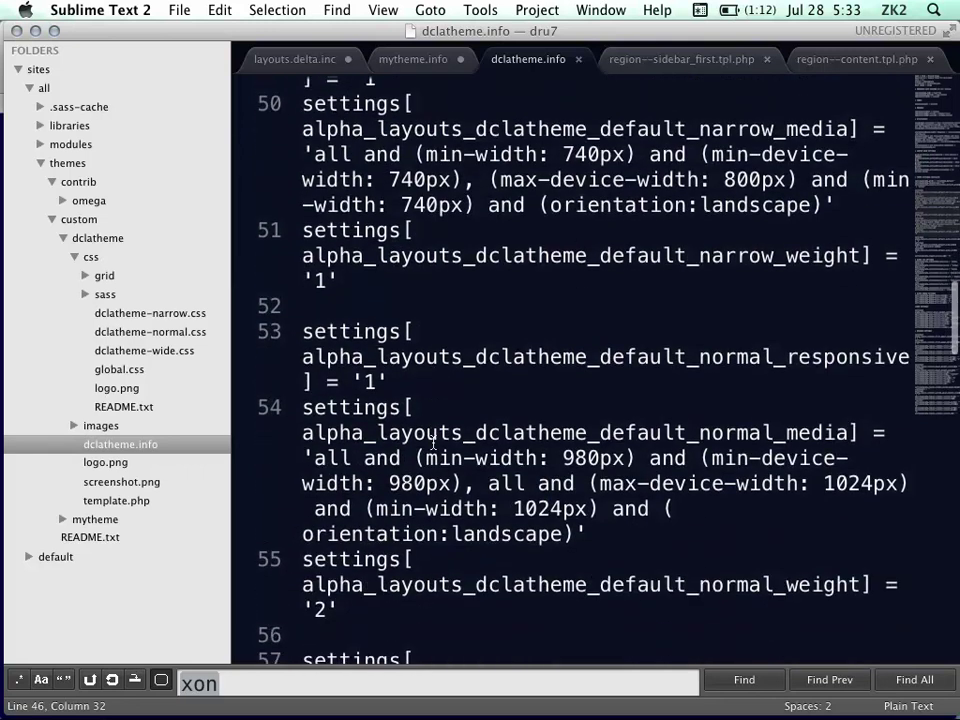
pyautogui.scroll(-5, 433, 442)
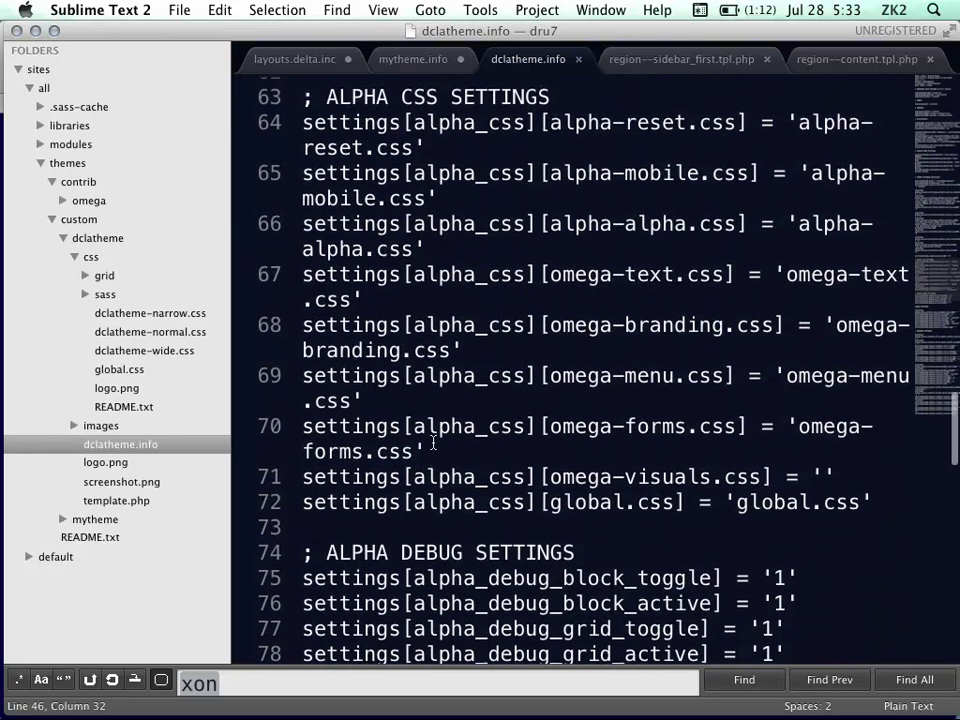
pyautogui.scroll(-8, 433, 444)
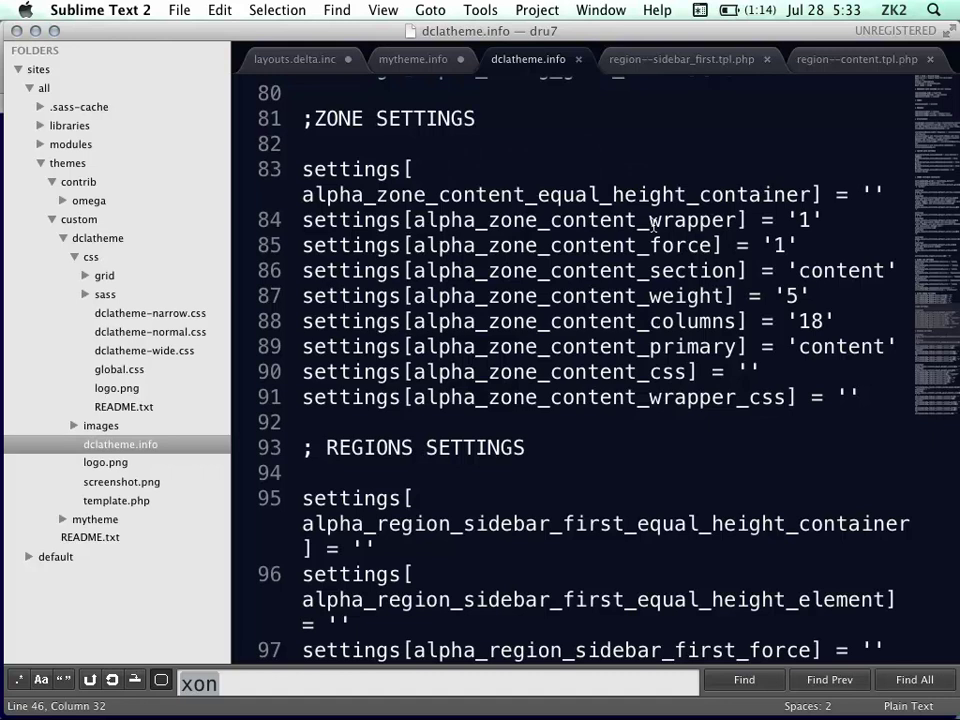
pyautogui.moveTo(4, 196)
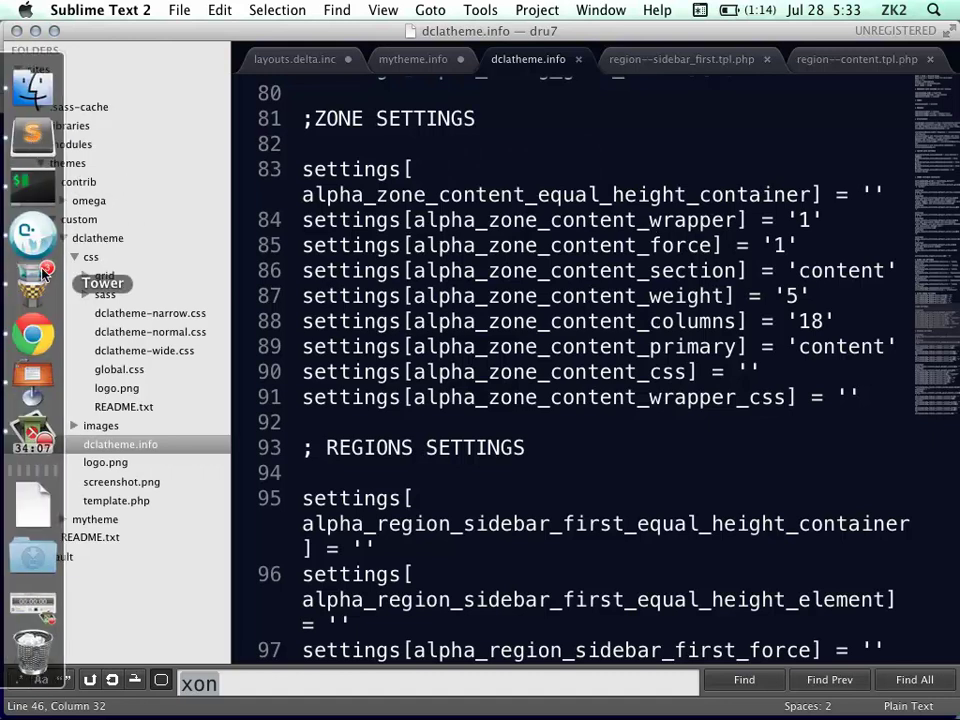
# Switch to Chrome and close the DCLA – Beyond Omega theme settings overlay
pyautogui.click(38, 342)
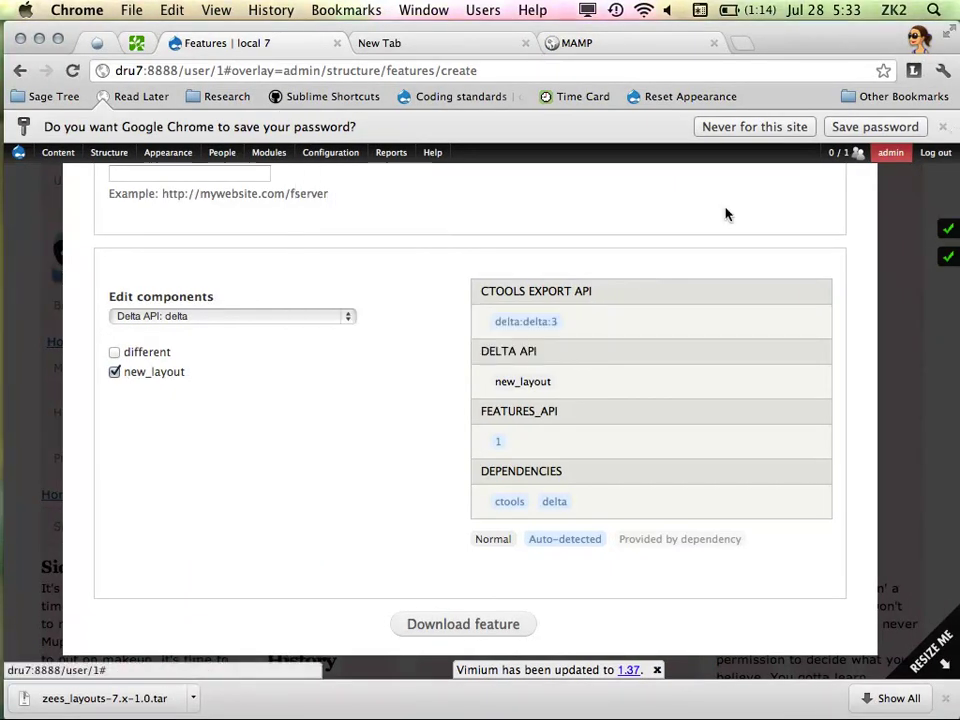
pyautogui.moveTo(167, 153)
pyautogui.moveTo(219, 242)
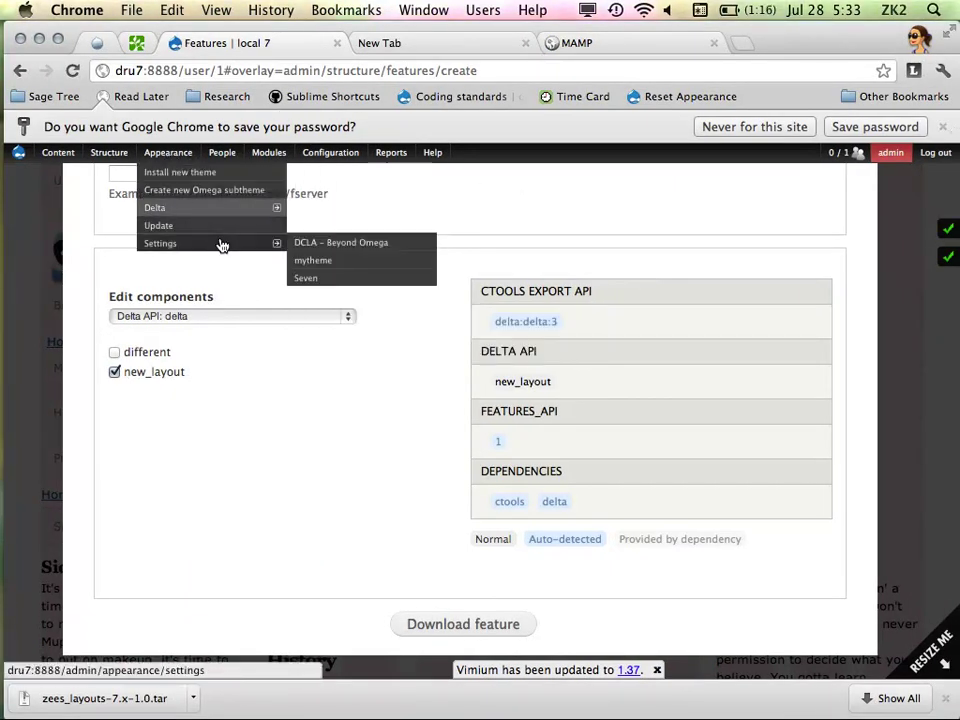
pyautogui.click(327, 249)
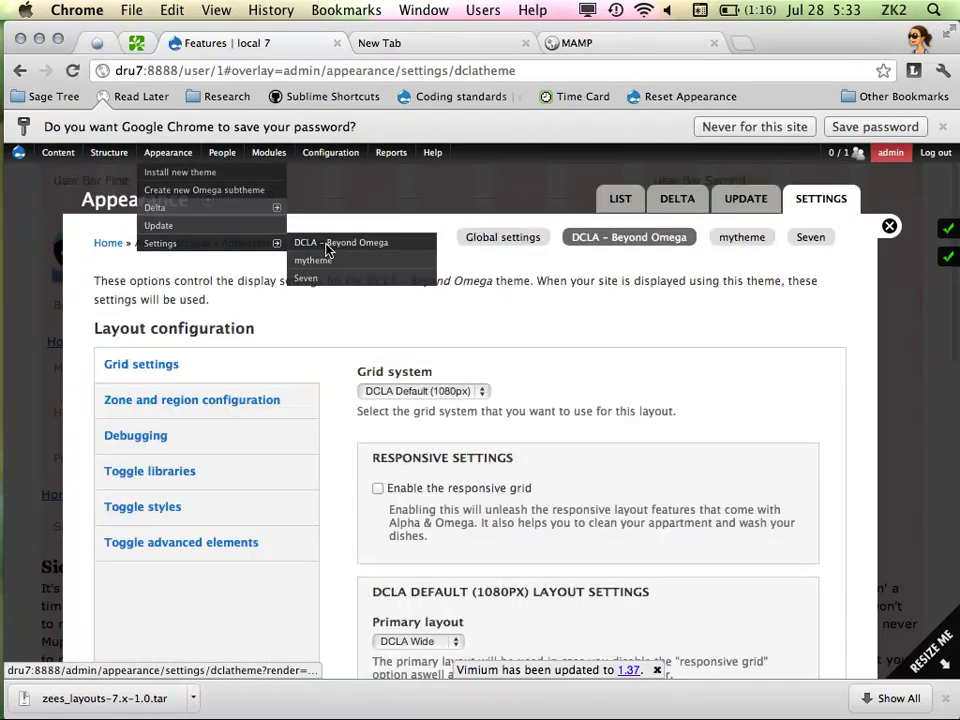
pyautogui.click(890, 224)
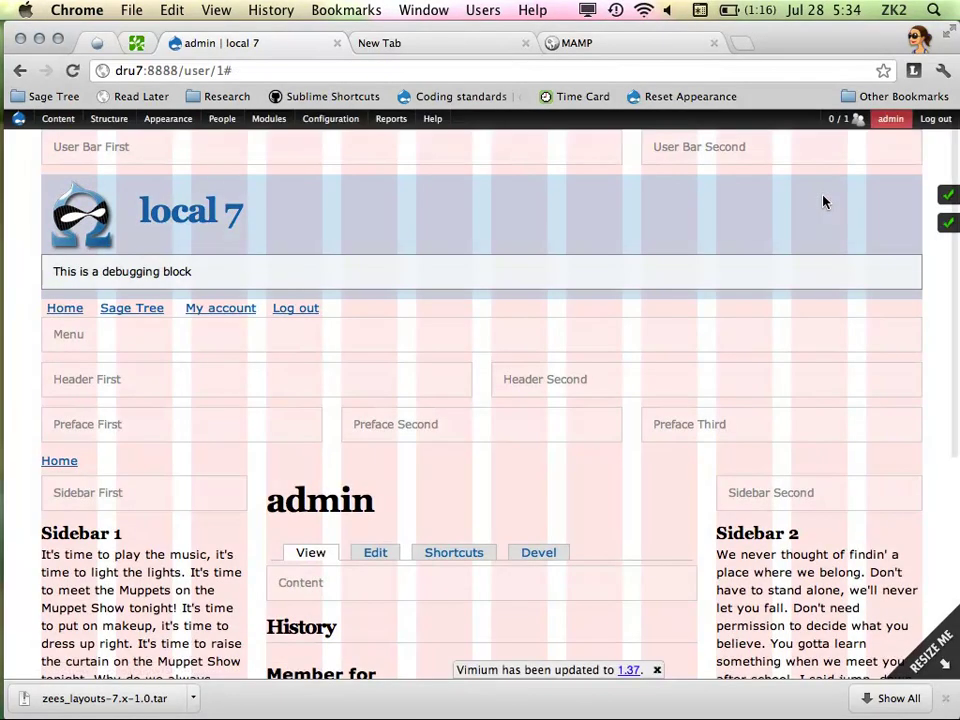
# Bring up the Appearance page listing mytheme 1.x as the default enabled theme
pyautogui.scroll(-3, 557, 386)
pyautogui.scroll(3, 570, 390)
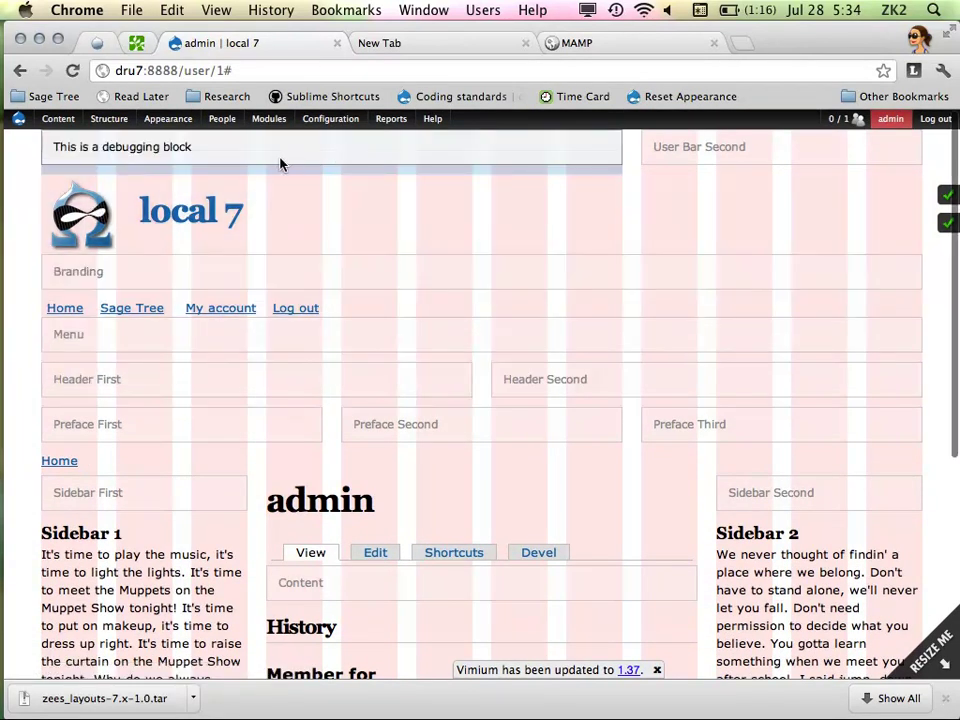
pyautogui.moveTo(168, 118)
pyautogui.moveTo(200, 173)
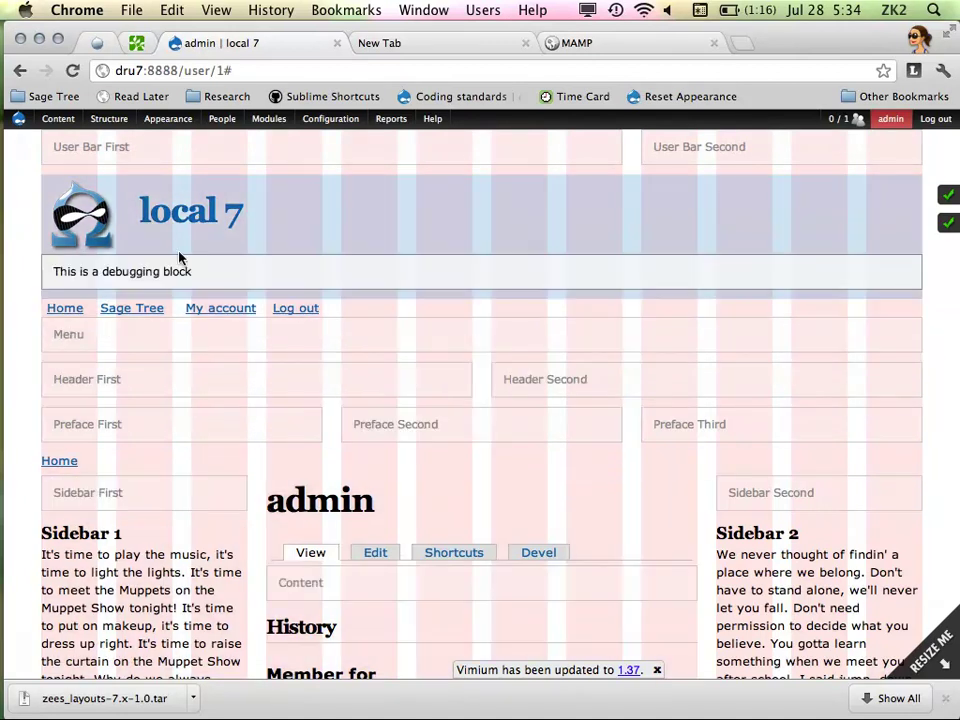
pyautogui.click(168, 119)
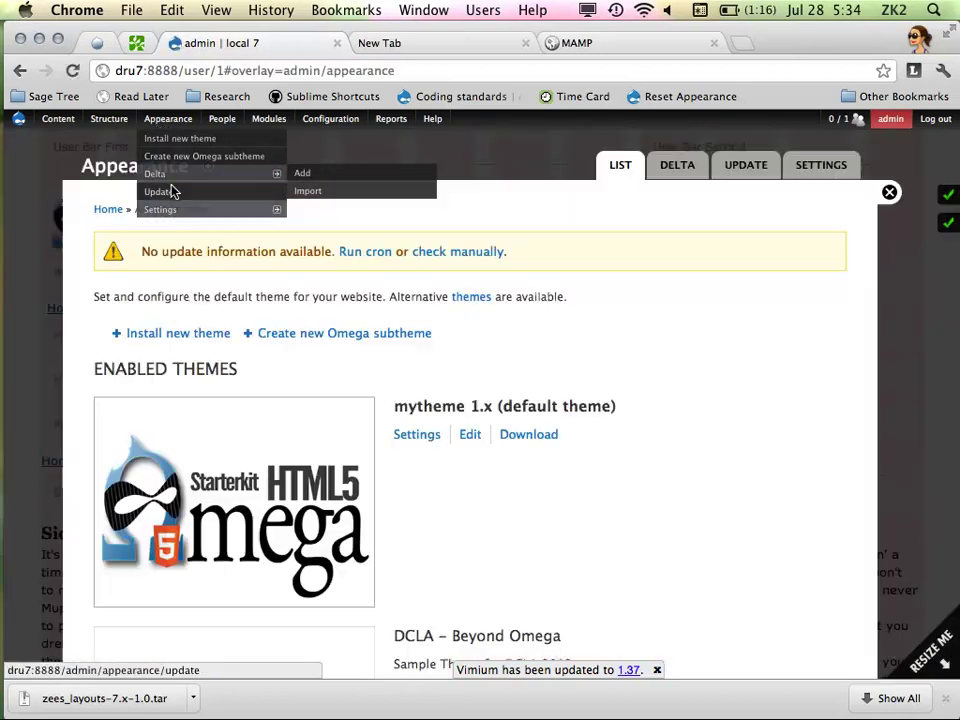
# Inspect the Content zone regions in mytheme's zone and region configuration, then close the overlay
pyautogui.click(414, 436)
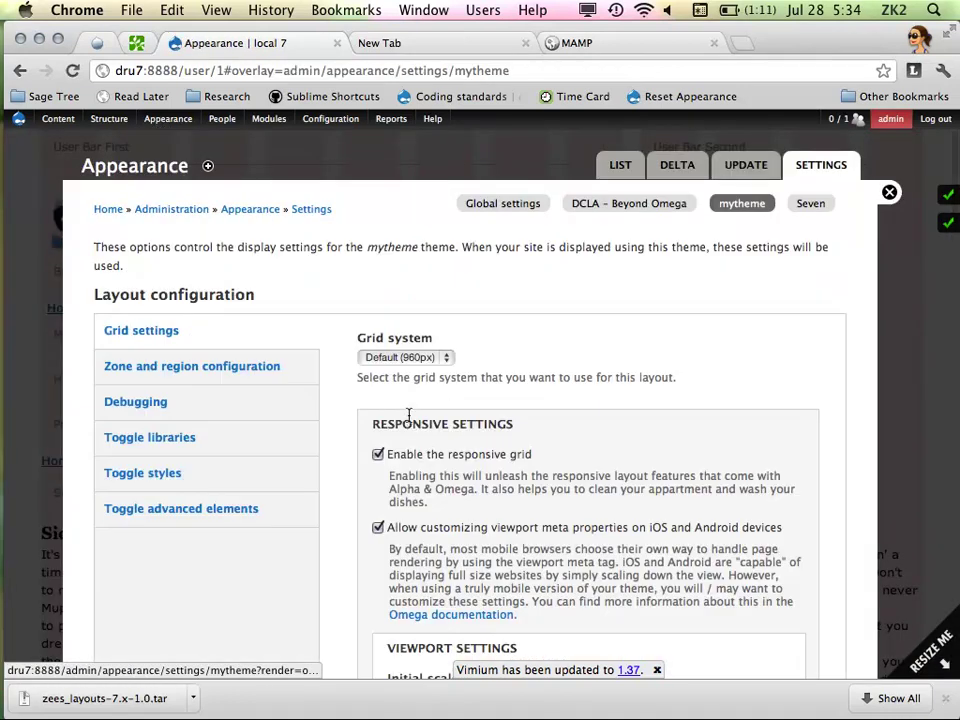
pyautogui.click(256, 367)
pyautogui.scroll(-5, 523, 386)
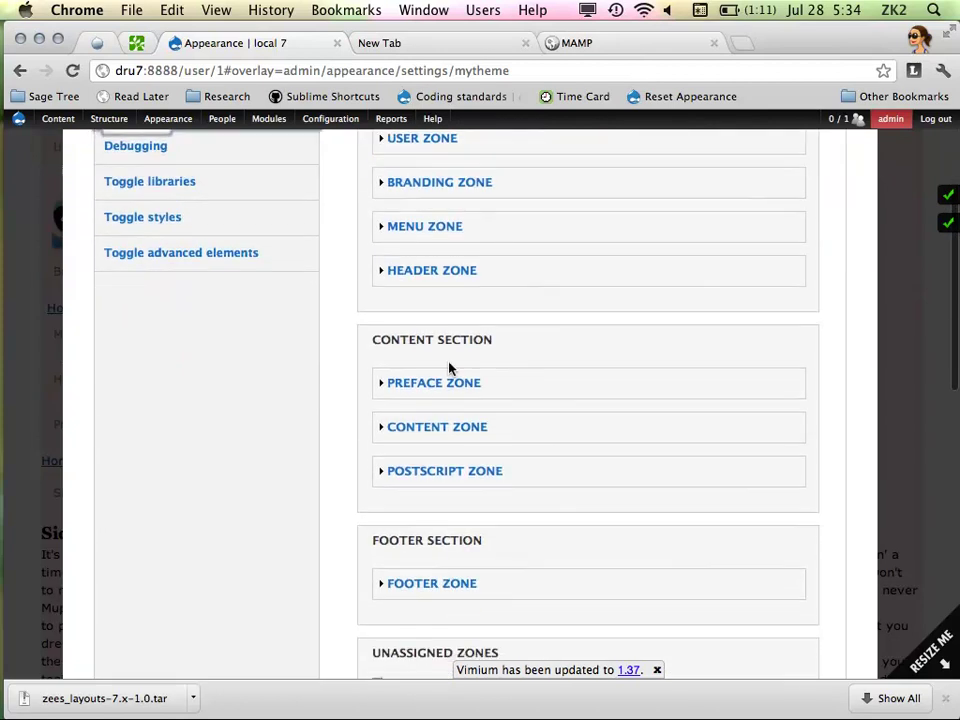
pyautogui.click(432, 428)
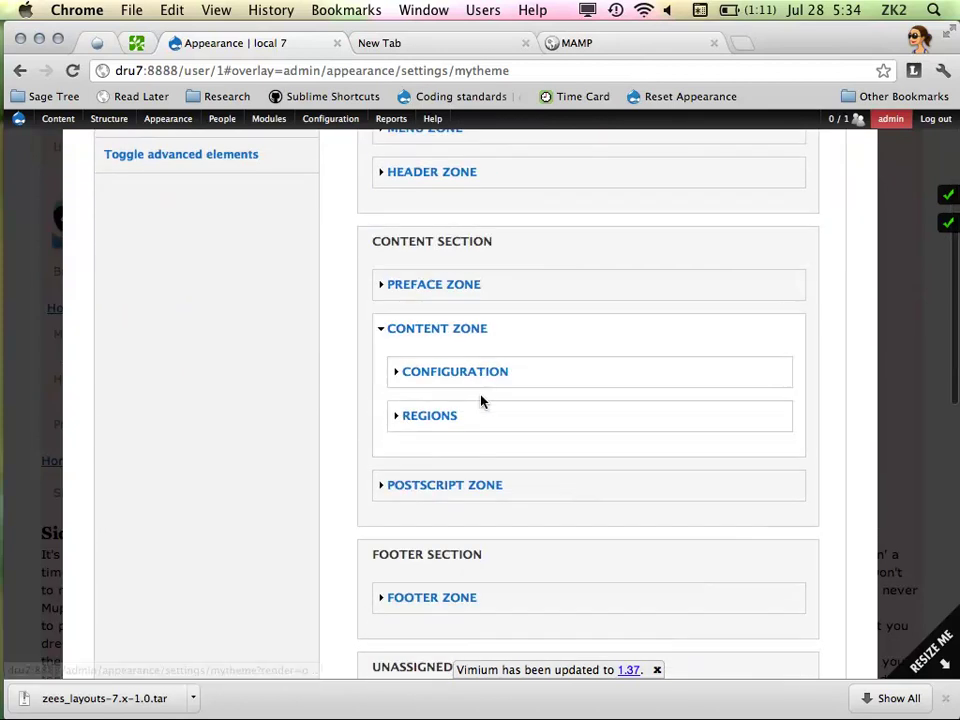
pyautogui.click(430, 417)
pyautogui.click(433, 331)
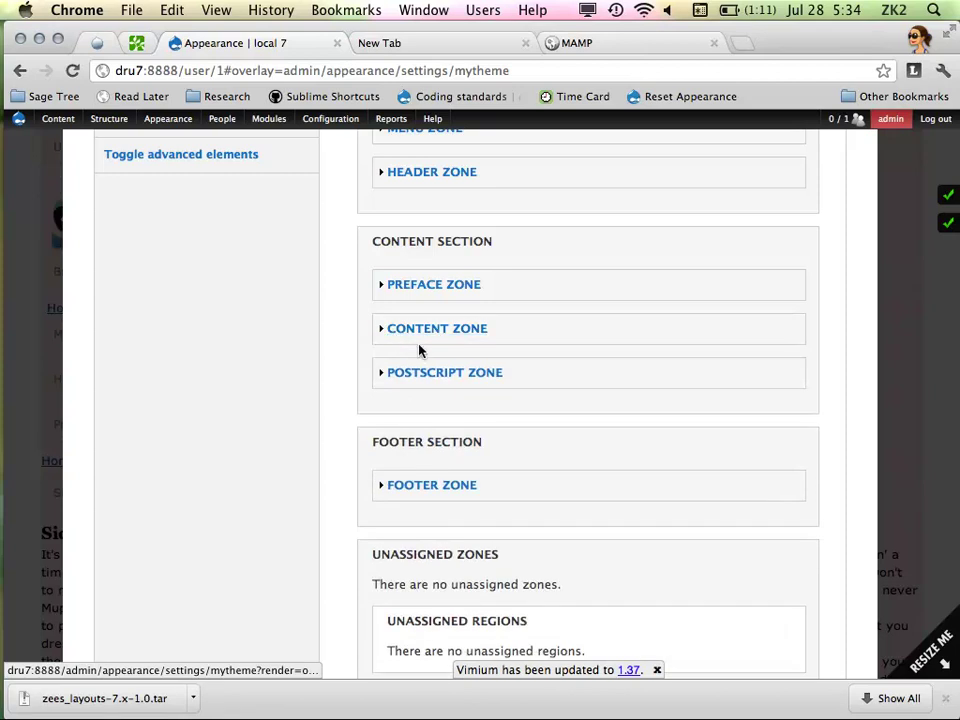
pyautogui.click(431, 331)
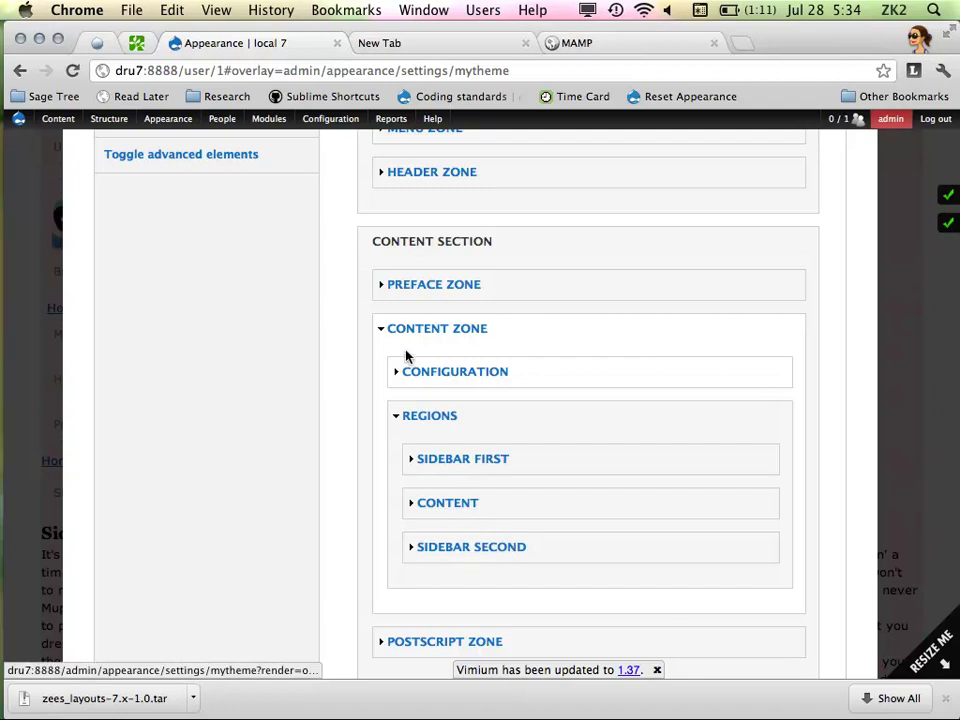
pyautogui.scroll(8, 801, 143)
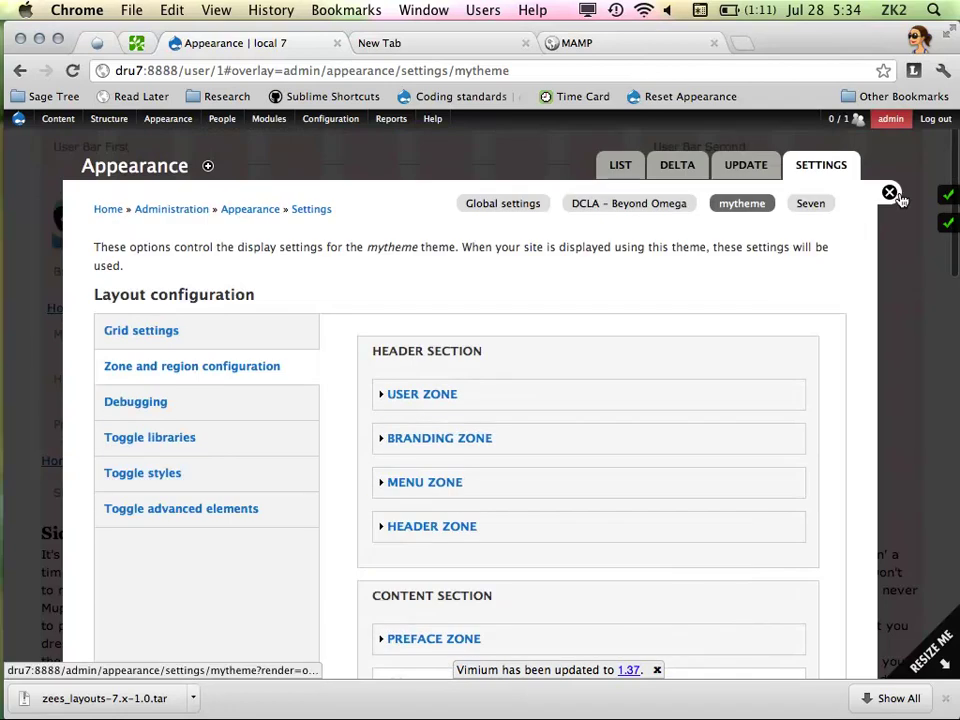
pyautogui.click(890, 192)
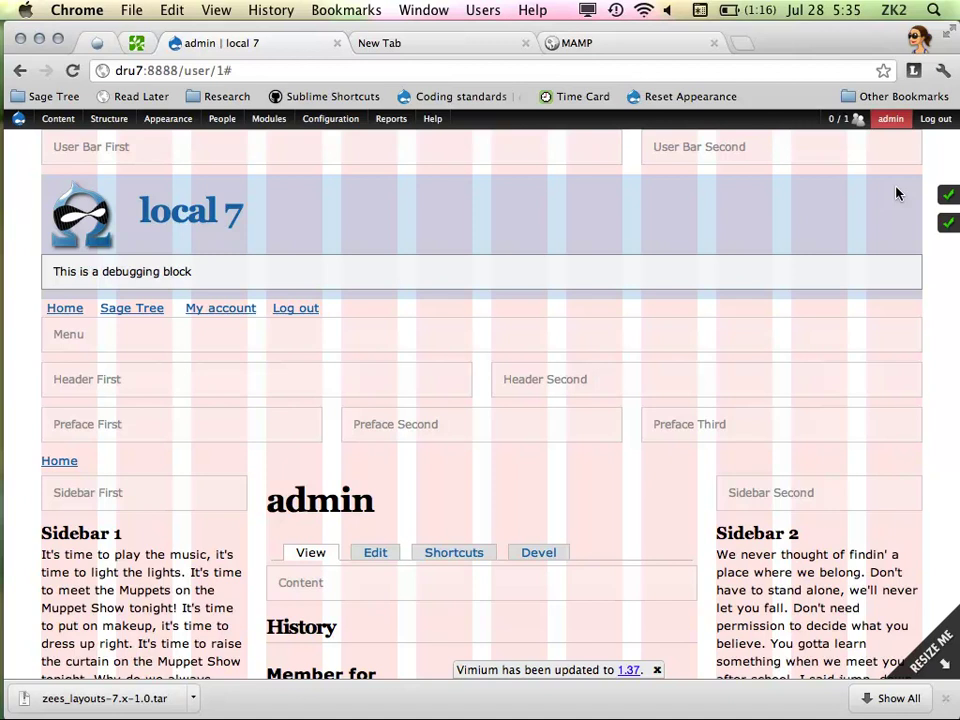
# Load the DrupalCamp LA 2012 site in a new tab from the 'dru' omnibox suggestion
pyautogui.click(745, 40)
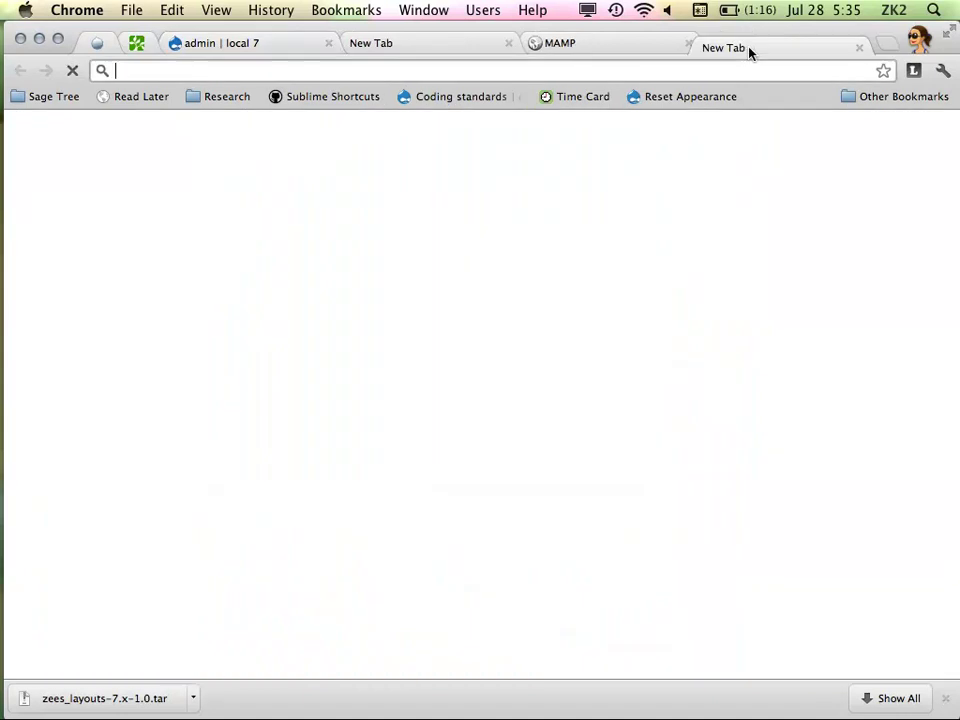
pyautogui.write('dcl')
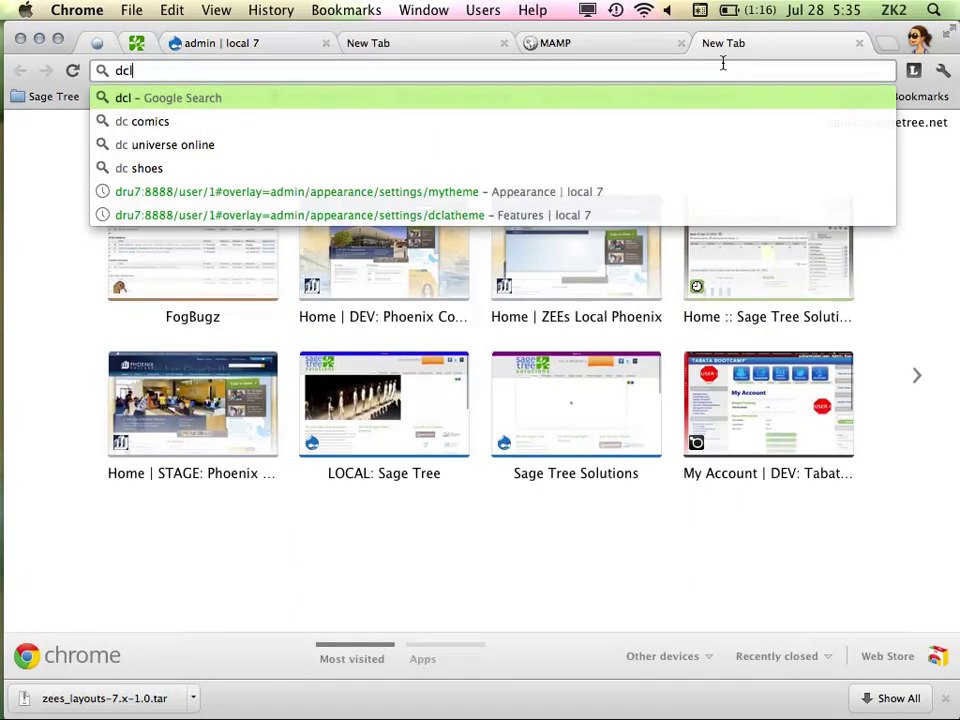
pyautogui.press('BackSpace')
pyautogui.press('BackSpace')
pyautogui.write('ru')
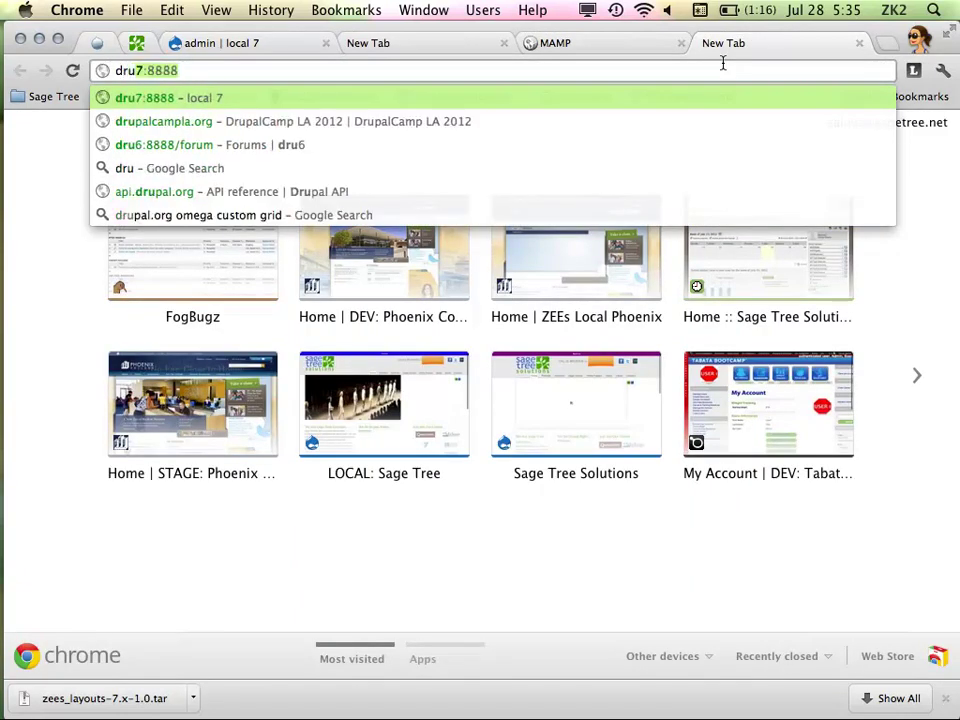
pyautogui.press('Down')
pyautogui.press('Return')
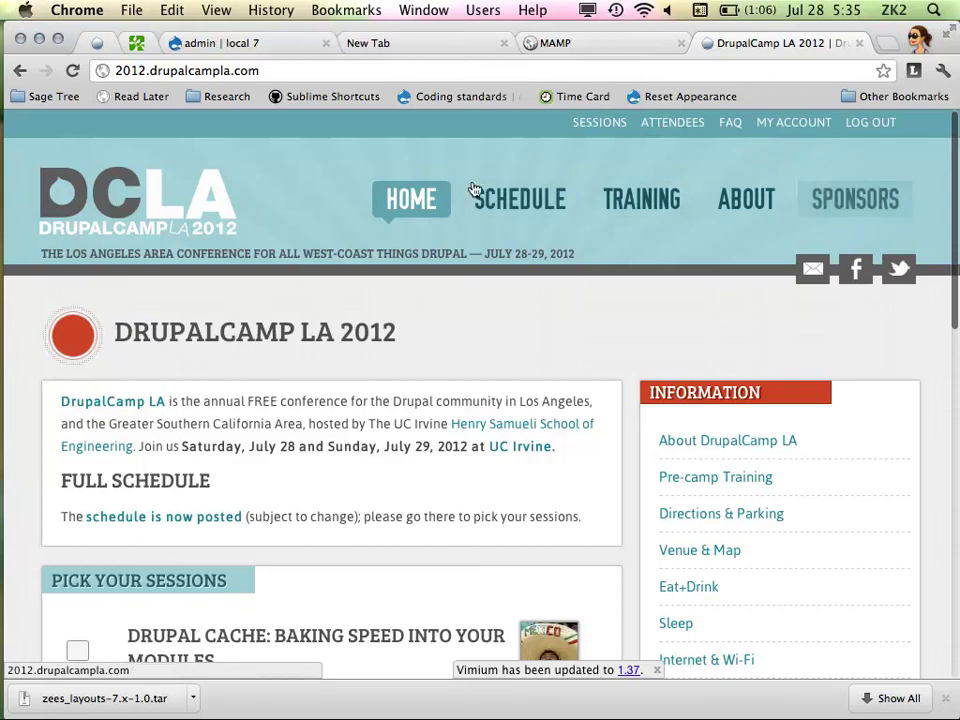
# Scroll through the DrupalCamp LA page, then go back to the local 7 admin tab
pyautogui.scroll(-5, 392, 386)
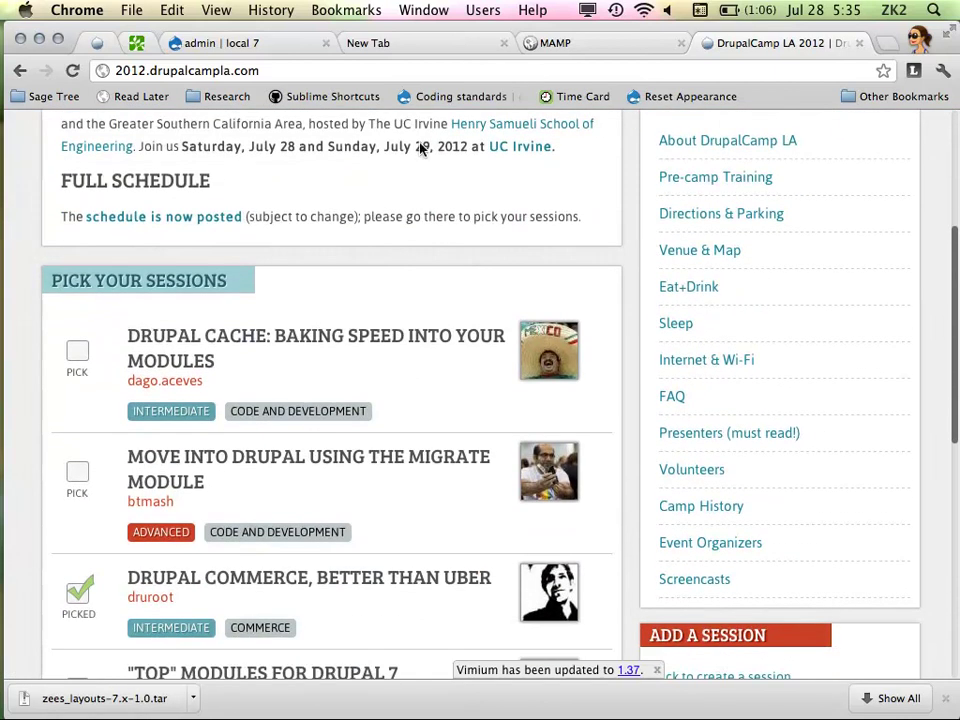
pyautogui.scroll(-10, 371, 508)
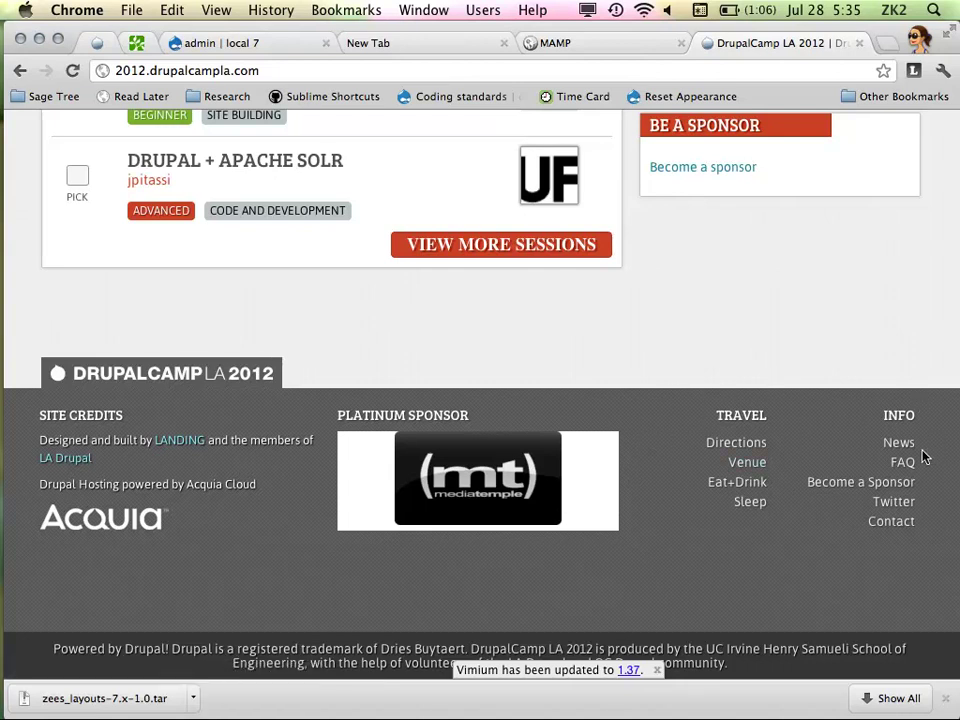
pyautogui.scroll(15, 700, 390)
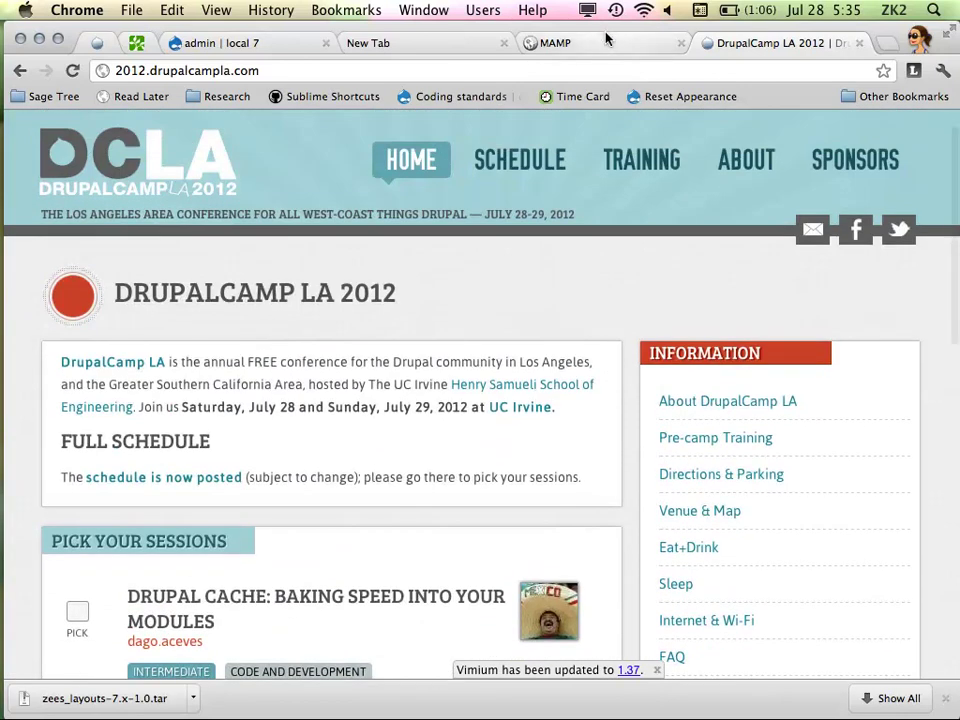
pyautogui.click(606, 38)
pyautogui.click(354, 43)
pyautogui.click(262, 40)
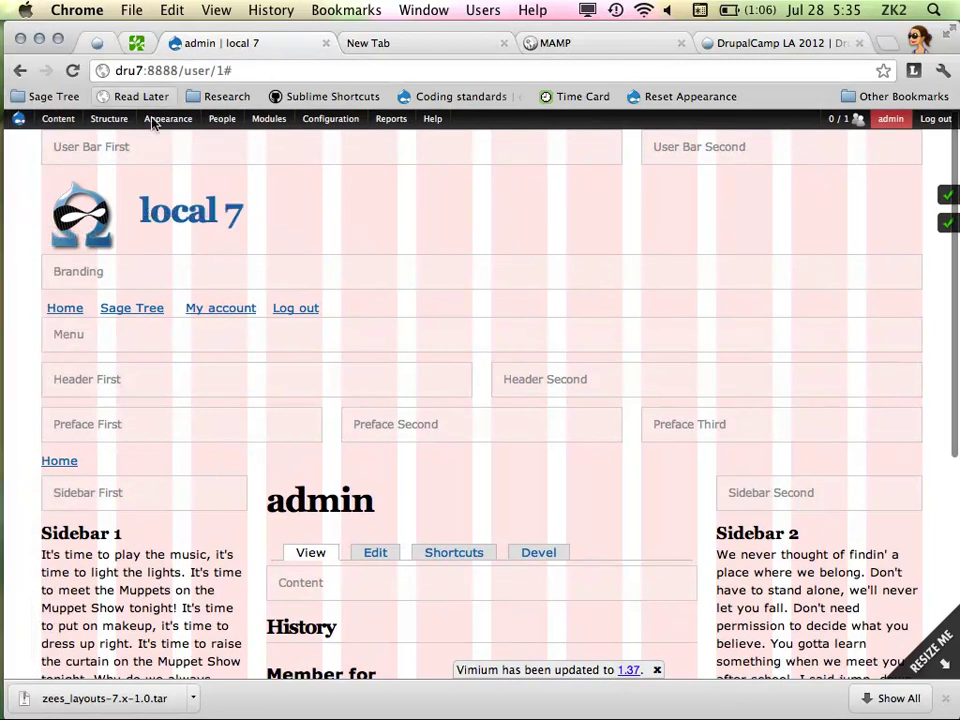
# Set DCLA – Beyond Omega as the default theme in the Appearance list and view the restyled profile page
pyautogui.moveTo(167, 120)
pyautogui.moveTo(226, 212)
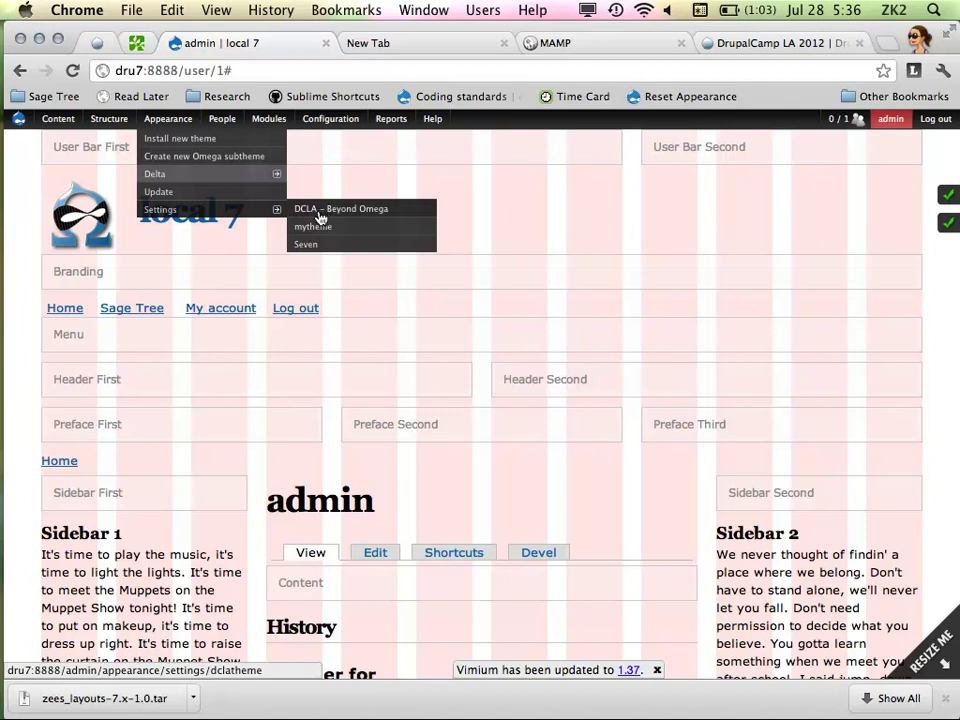
pyautogui.click(228, 212)
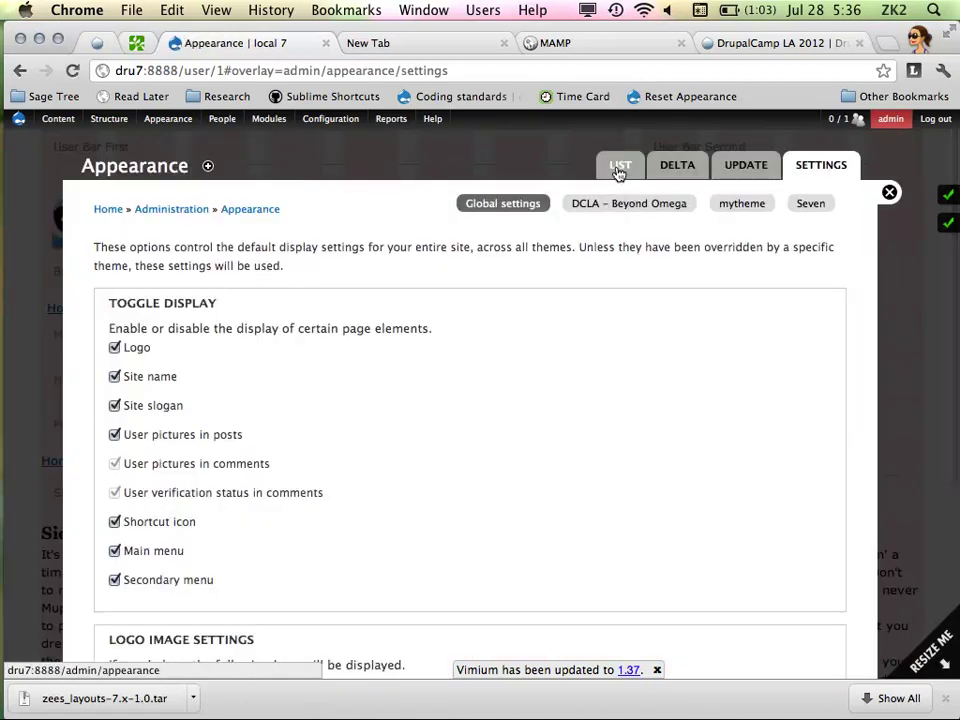
pyautogui.click(619, 168)
pyautogui.scroll(-10, 542, 326)
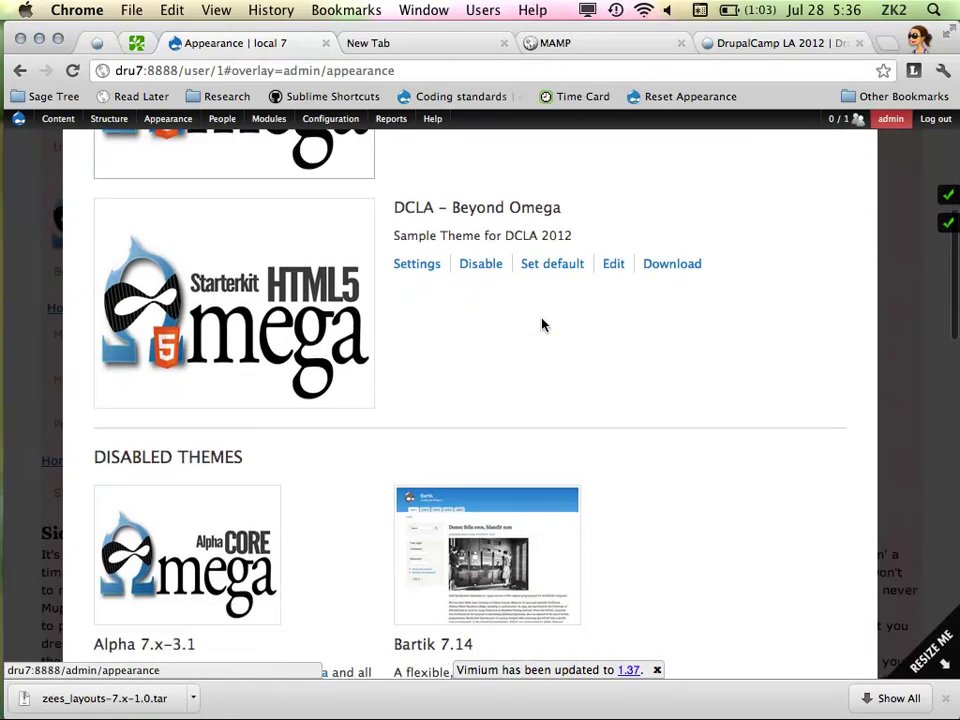
pyautogui.scroll(10, 553, 407)
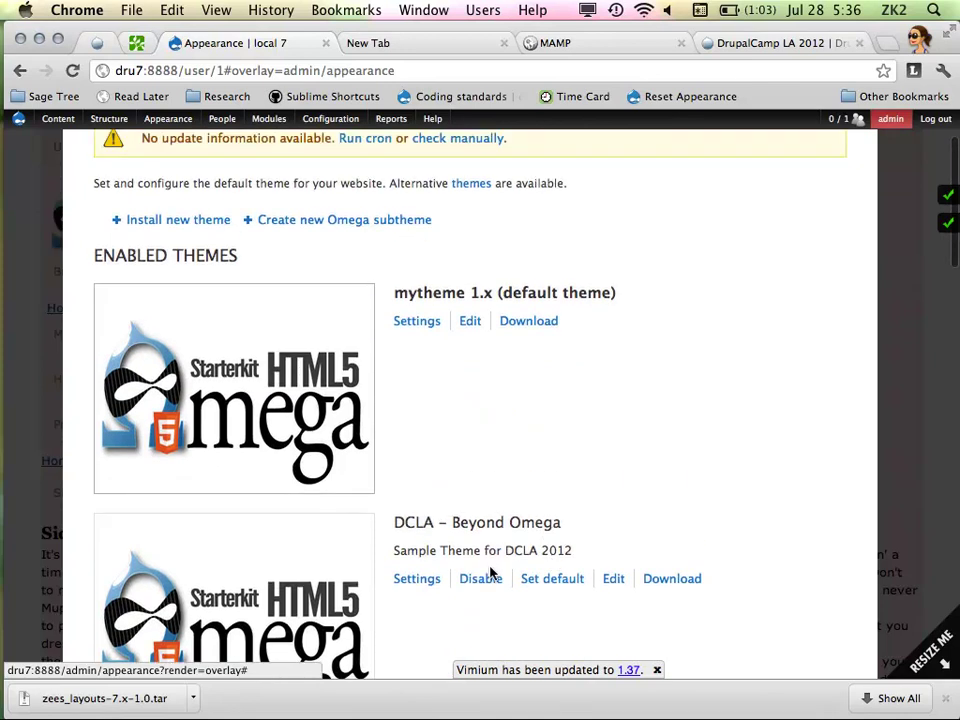
pyautogui.click(561, 585)
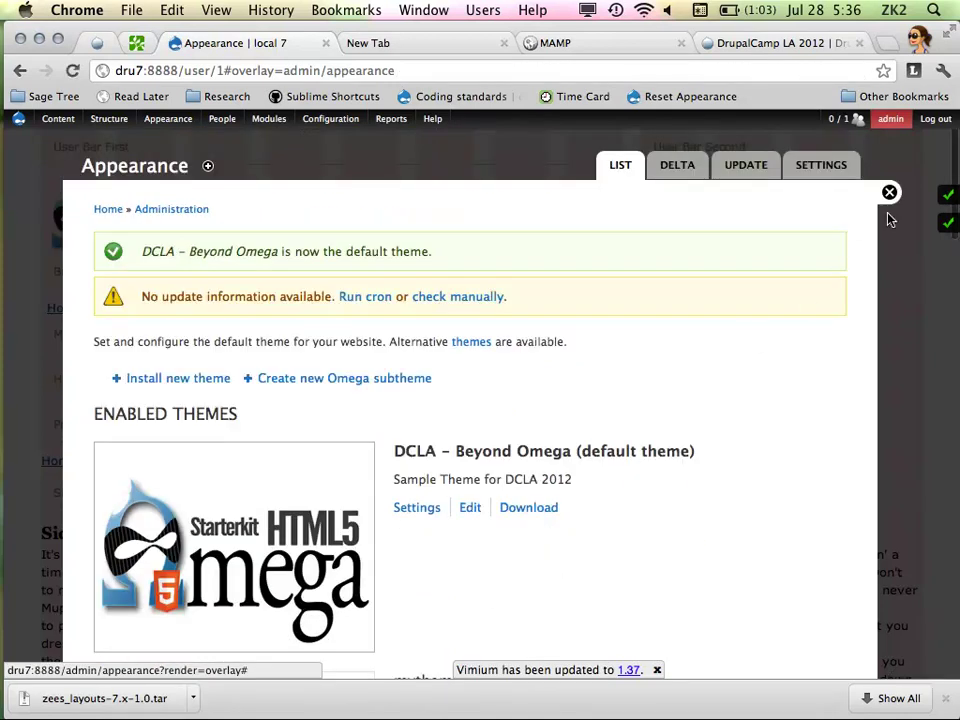
pyautogui.click(889, 194)
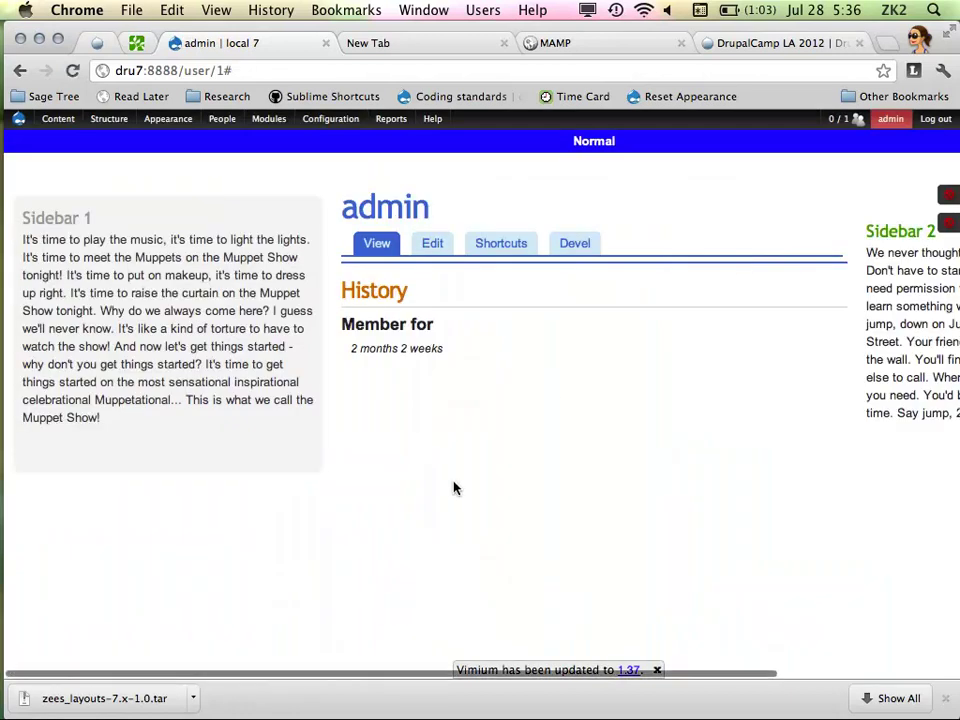
# Check Tower's three local changes, including dclatheme.info, then return to Sublime Text 2
pyautogui.hscroll(3, 470, 484)
pyautogui.hscroll(2, 470, 484)
pyautogui.hscroll(-5, 470, 484)
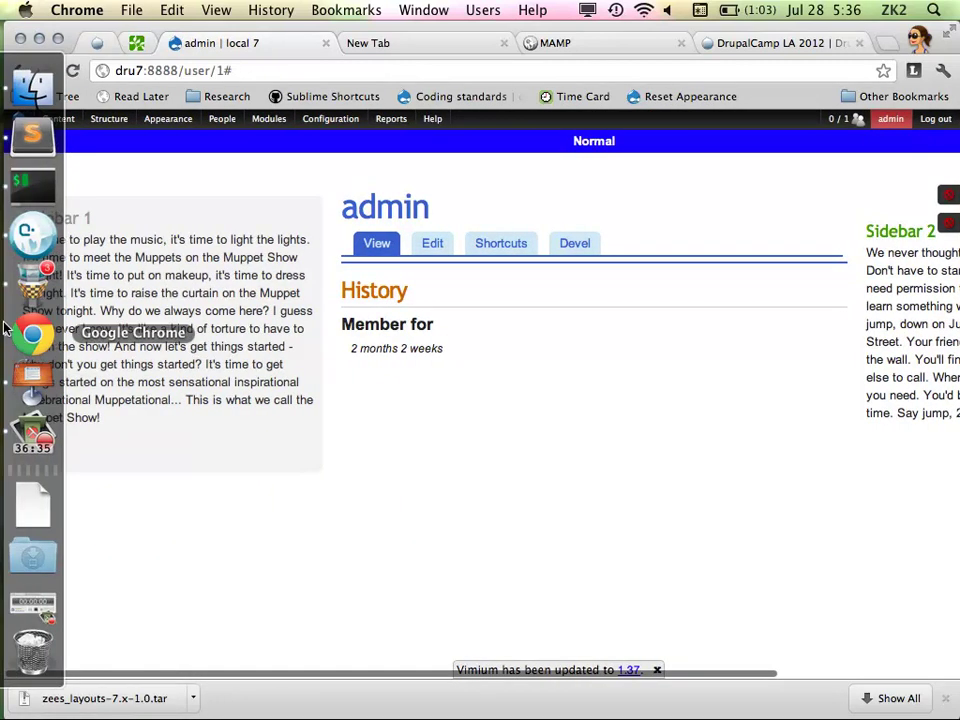
pyautogui.click(30, 292)
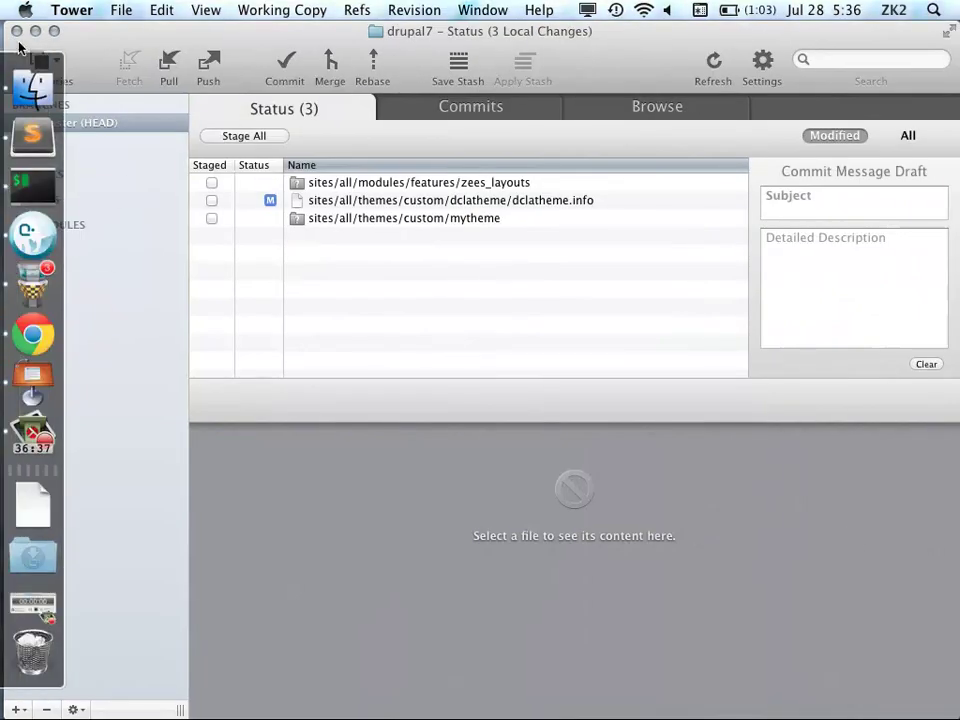
pyautogui.click(30, 85)
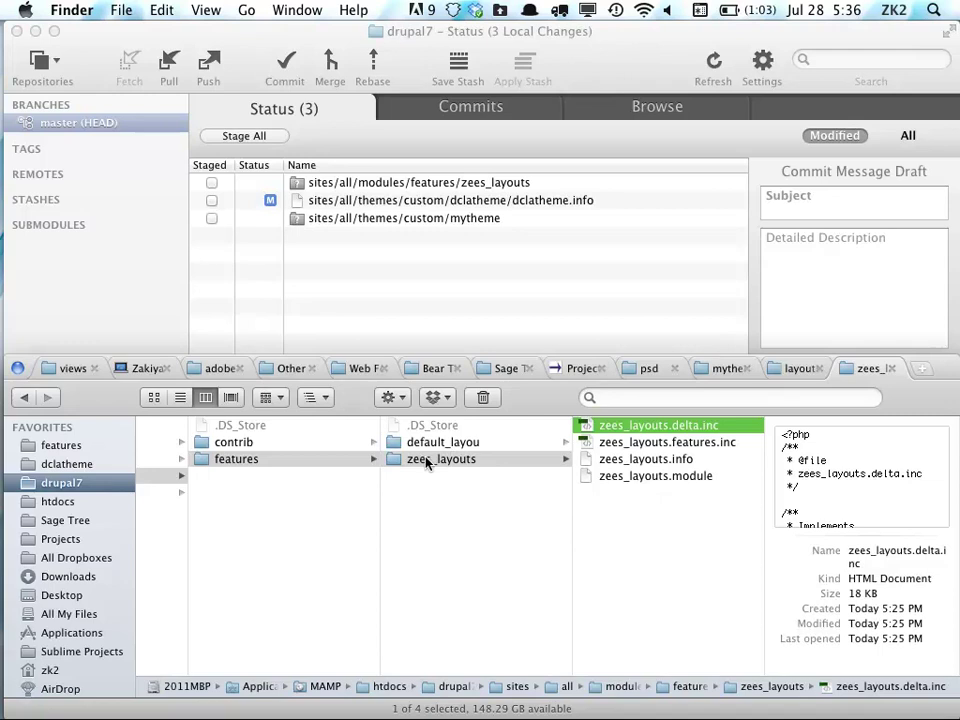
pyautogui.moveTo(5, 287)
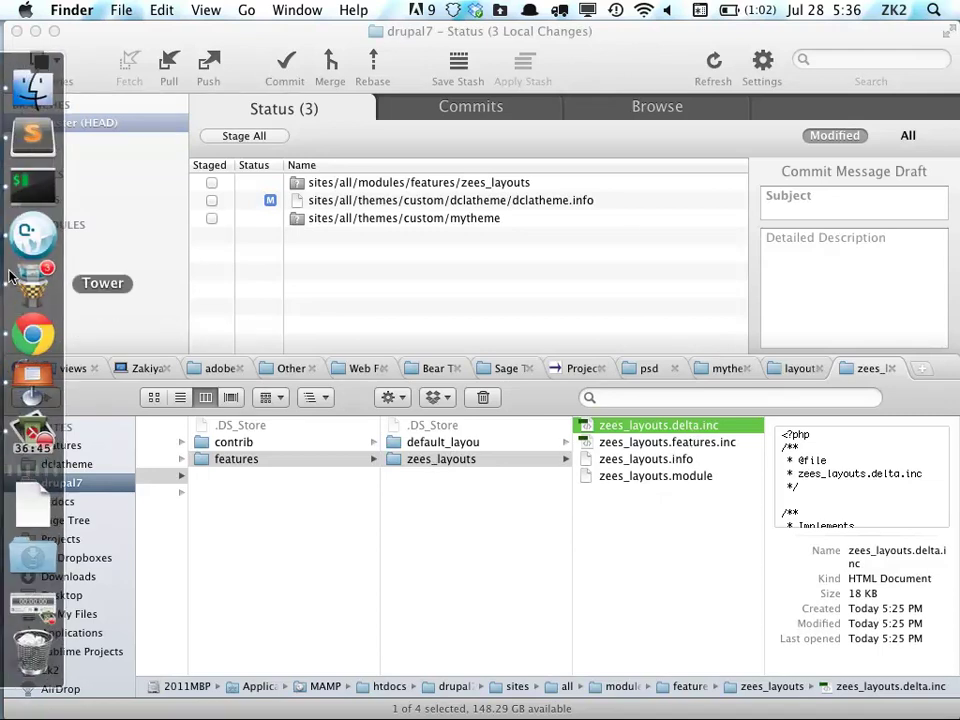
pyautogui.click(20, 190)
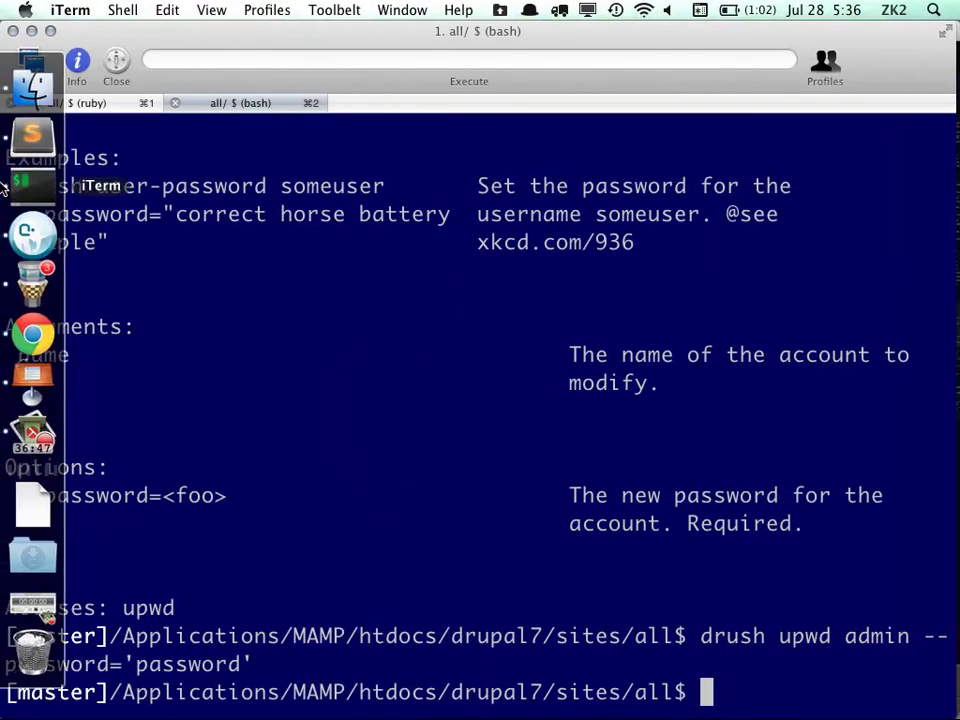
pyautogui.click(20, 135)
# Search dclatheme.info for 'resp', stepping back through matches to alpha_responsive on line 46
pyautogui.click(446, 474)
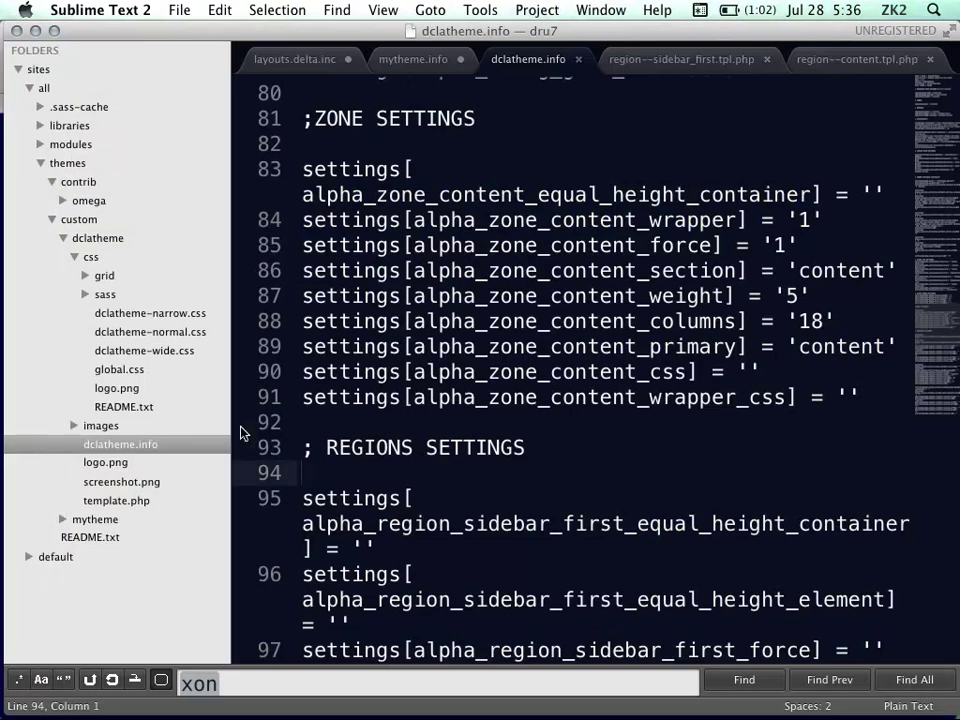
pyautogui.scroll(5, 442, 316)
pyautogui.scroll(-6, 441, 316)
pyautogui.write('resp')
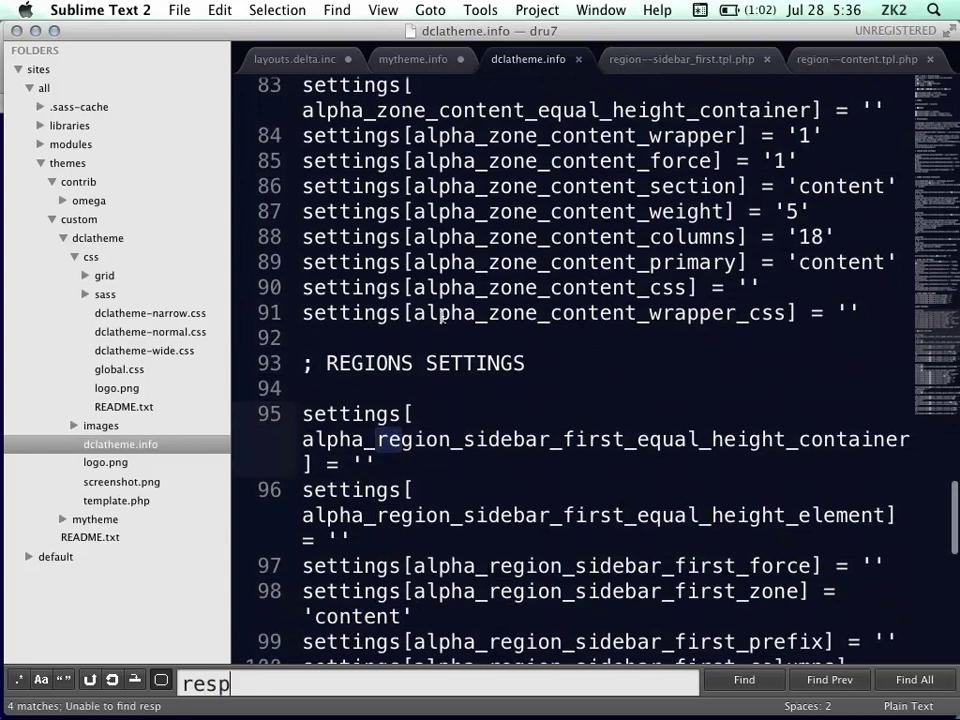
pyautogui.press('BackSpace')
pyautogui.write('p')
pyautogui.scroll(5, 660, 195)
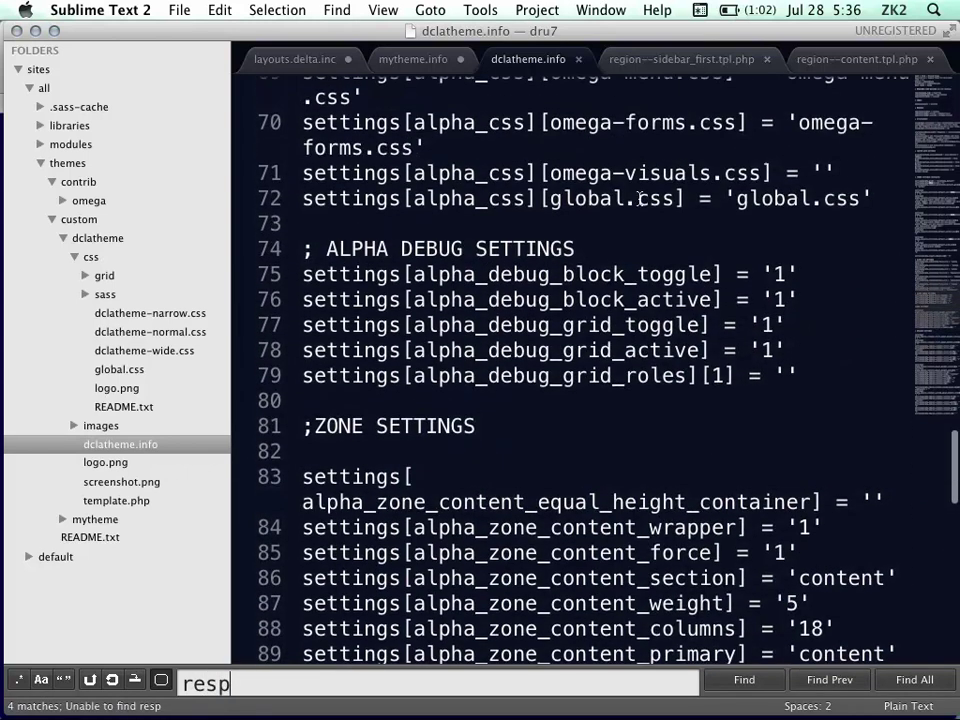
pyautogui.click(853, 681)
pyautogui.click(792, 392)
pyautogui.click(823, 688)
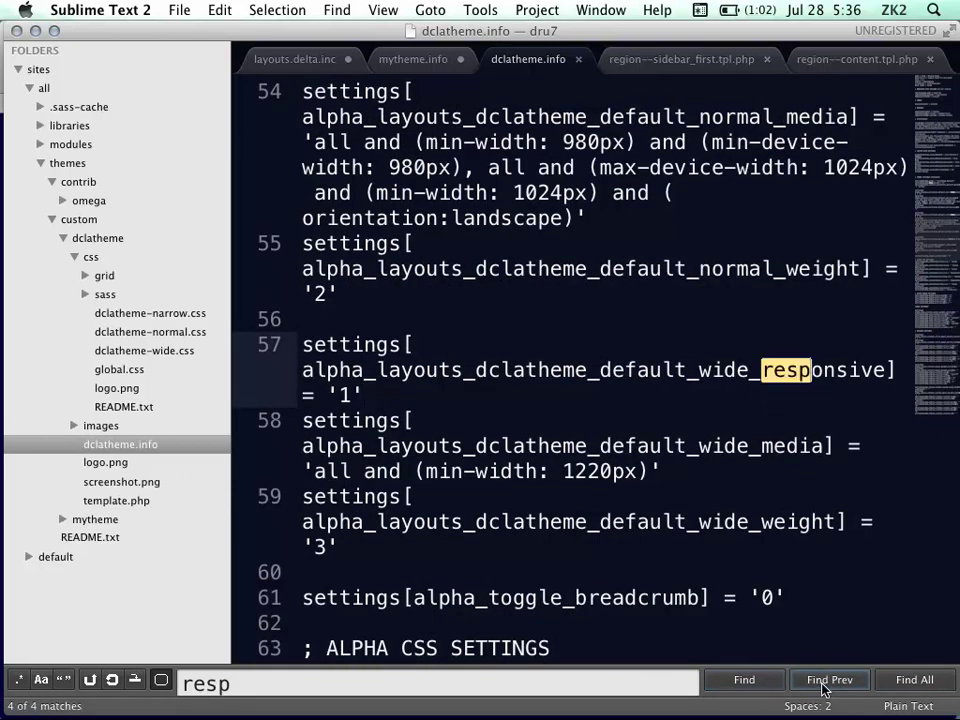
pyautogui.click(823, 688)
pyautogui.click(823, 688)
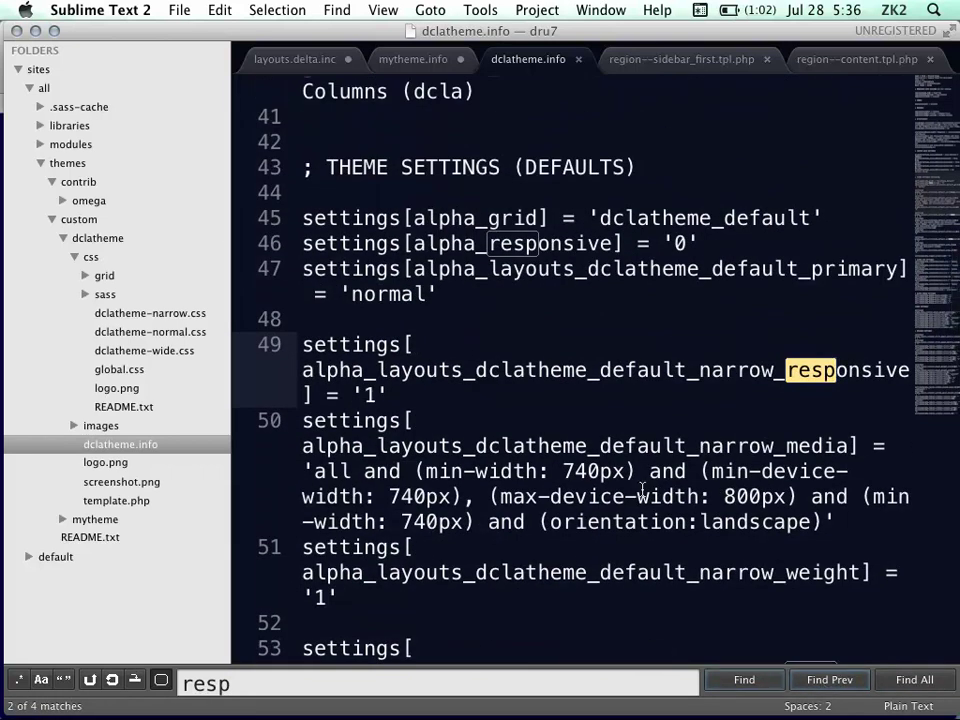
pyautogui.click(818, 686)
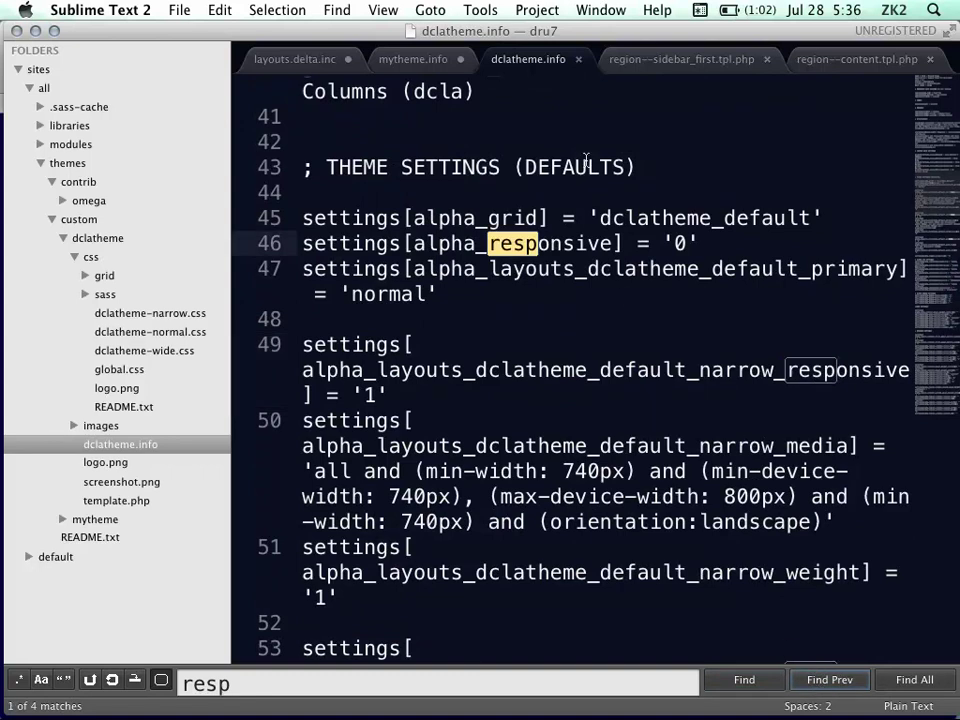
# Change alpha_responsive from '0' to '1' and save dclatheme.info
pyautogui.click(688, 242)
pyautogui.press('BackSpace')
pyautogui.write('1')
pyautogui.press('super+s')
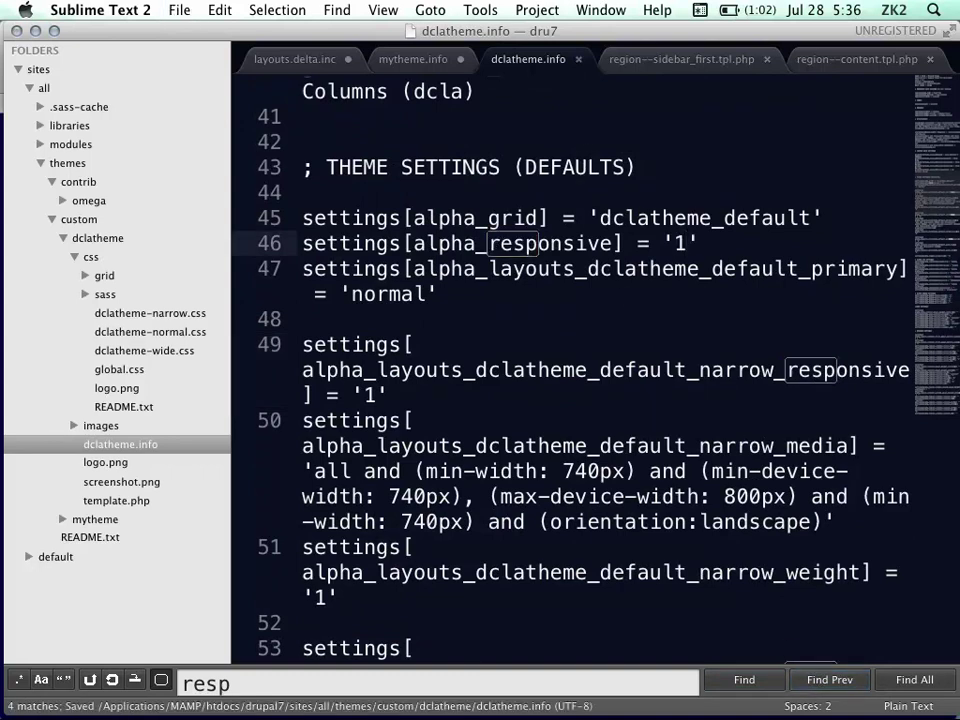
pyautogui.press('super+Tab')
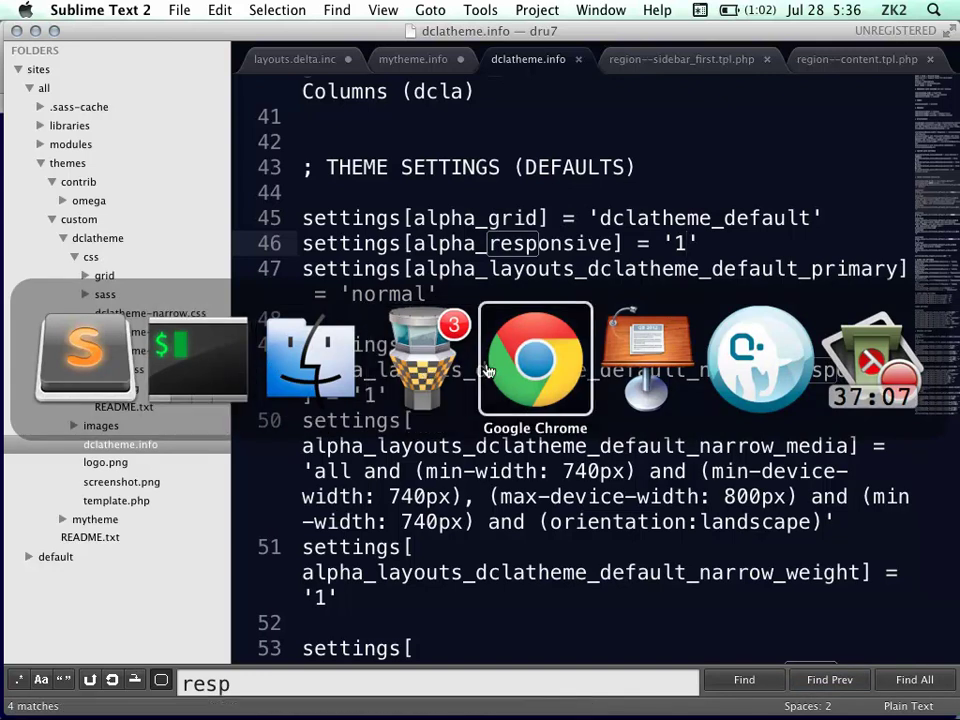
# Flush all caches of the local Drupal site from the admin menu's home icon
pyautogui.click(550, 367)
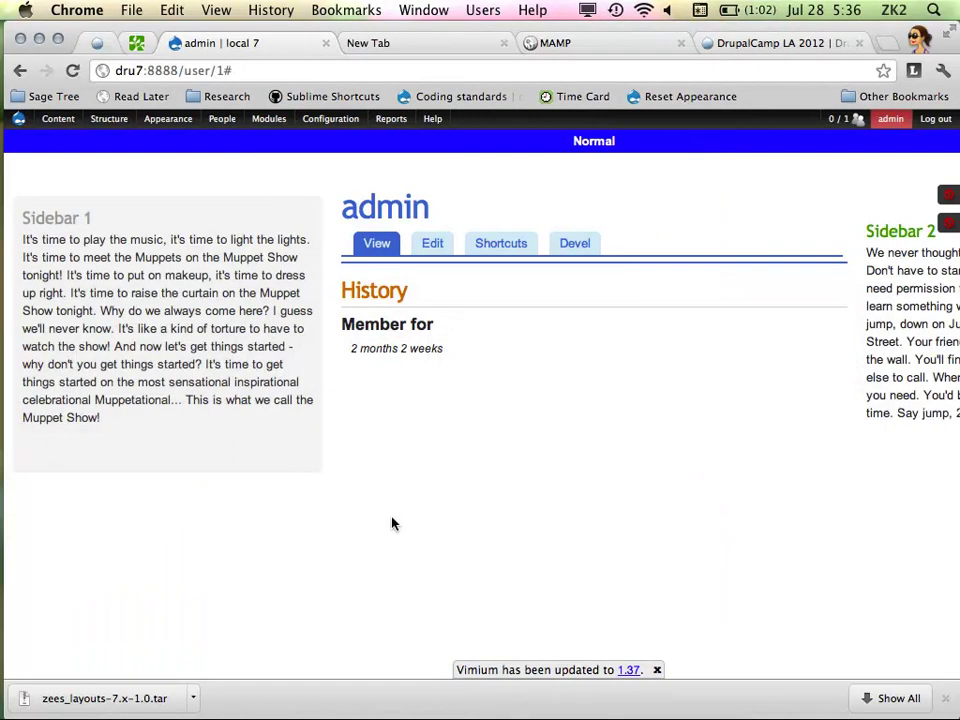
pyautogui.moveTo(19, 118)
pyautogui.click(38, 157)
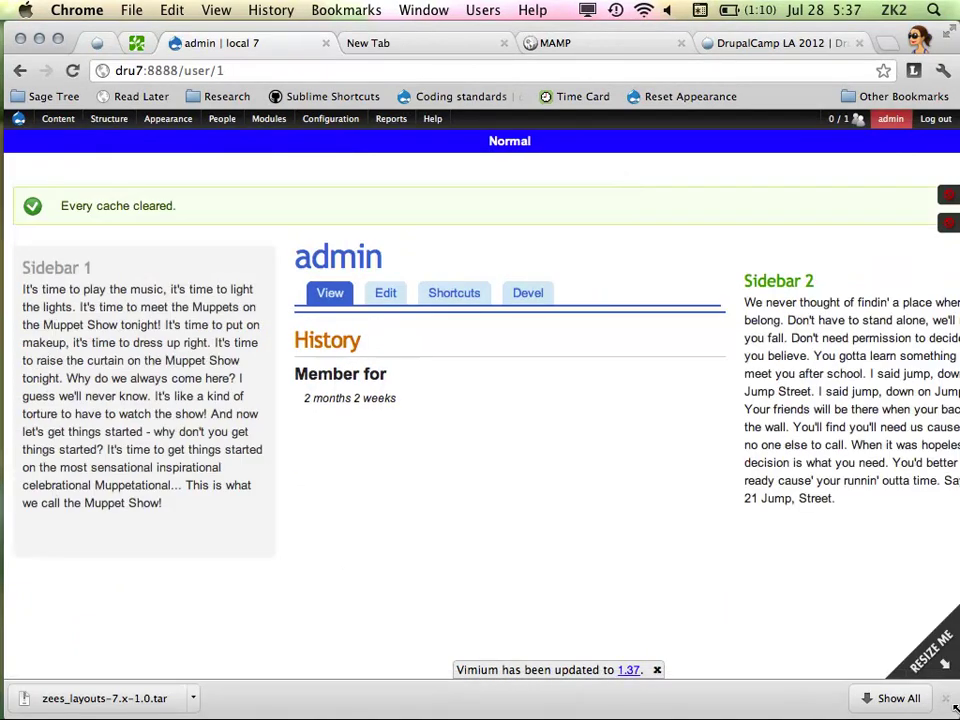
pyautogui.press('F11')
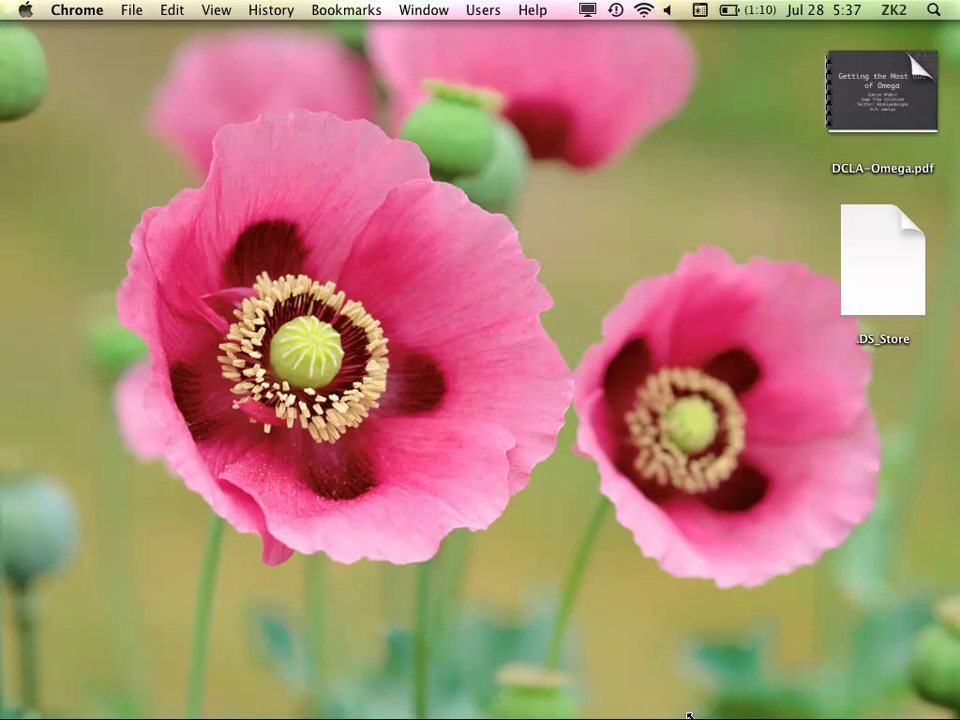
pyautogui.press('F11')
pyautogui.press('F11')
pyautogui.press('F11')
# Return to dclatheme.info in Sublime Text 2
pyautogui.moveTo(3, 390)
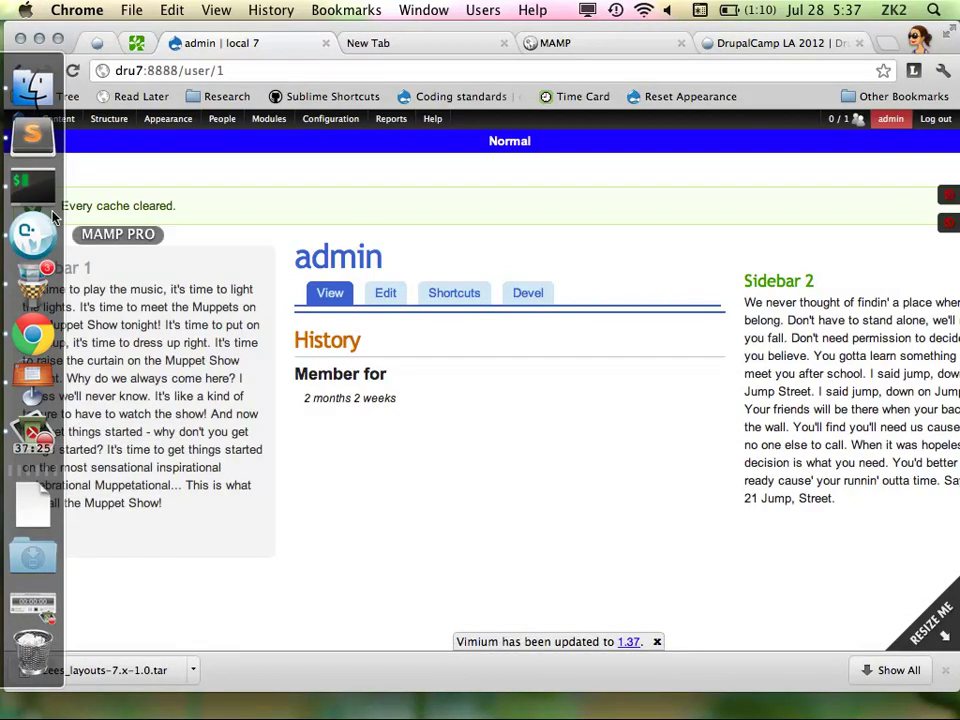
pyautogui.click(25, 178)
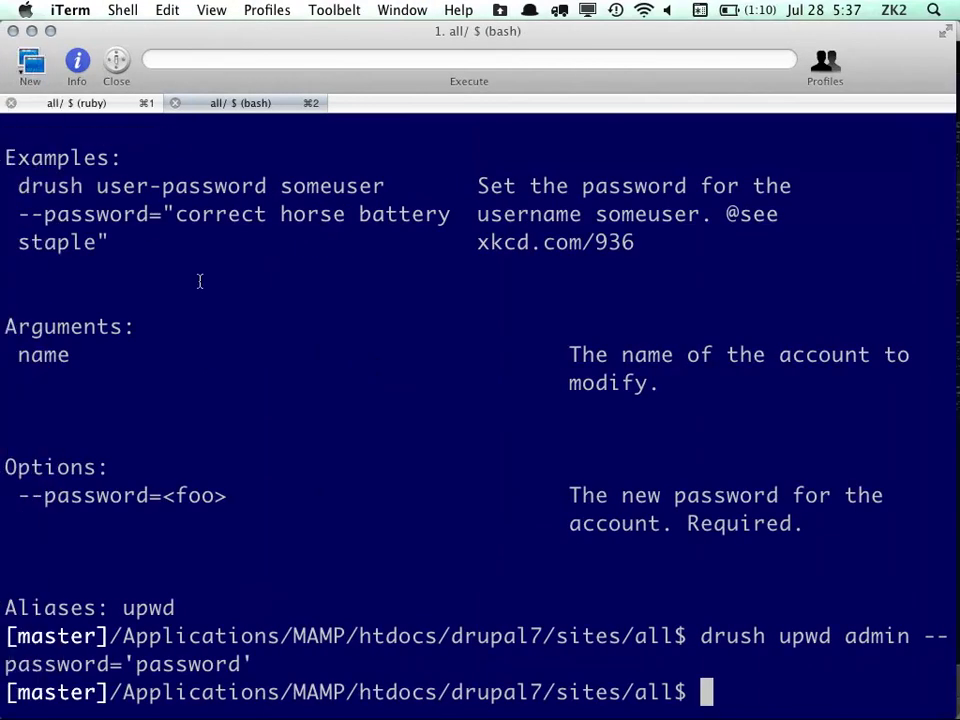
pyautogui.moveTo(3, 258)
pyautogui.click(32, 133)
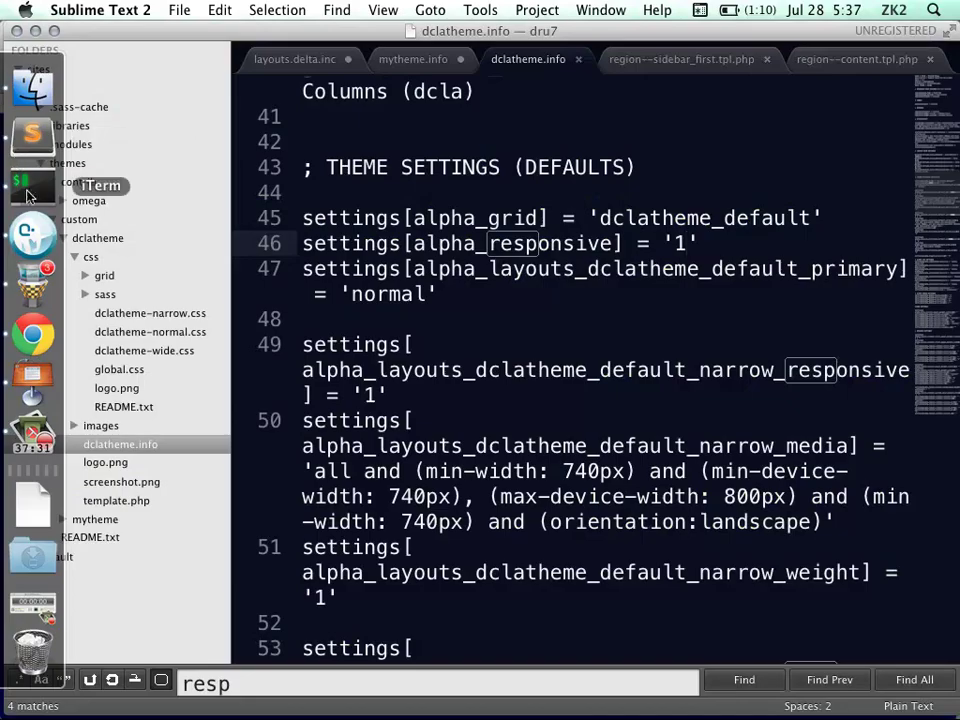
pyautogui.click(40, 194)
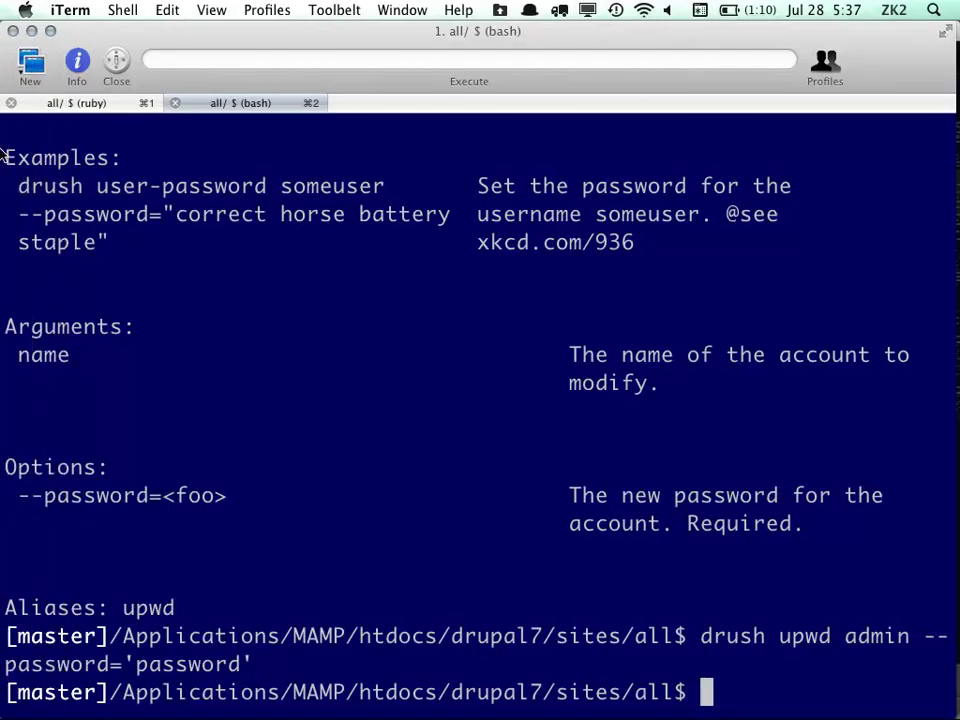
pyautogui.click(3, 150)
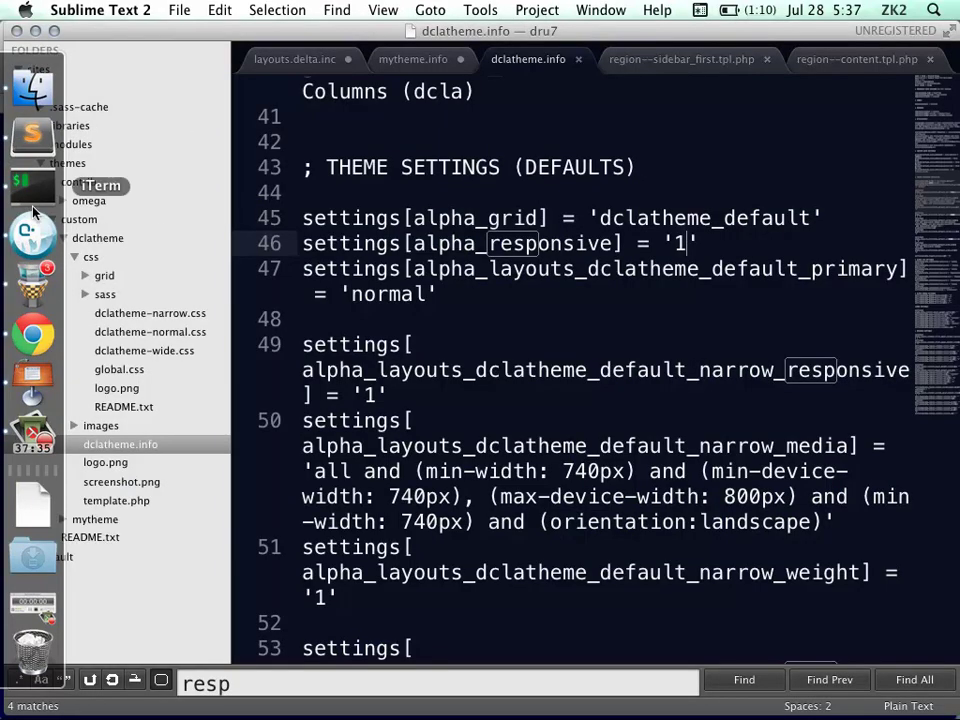
# Duplicate the zones[content] line directly above itself in dclatheme.info
pyautogui.scroll(-10, 460, 375)
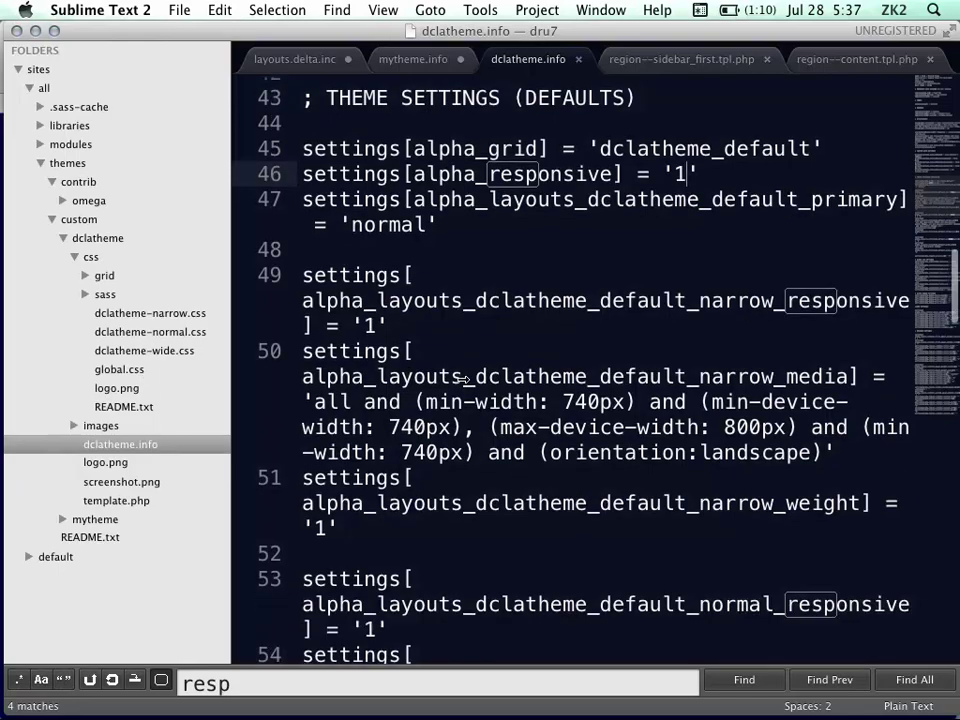
pyautogui.scroll(-10, 463, 379)
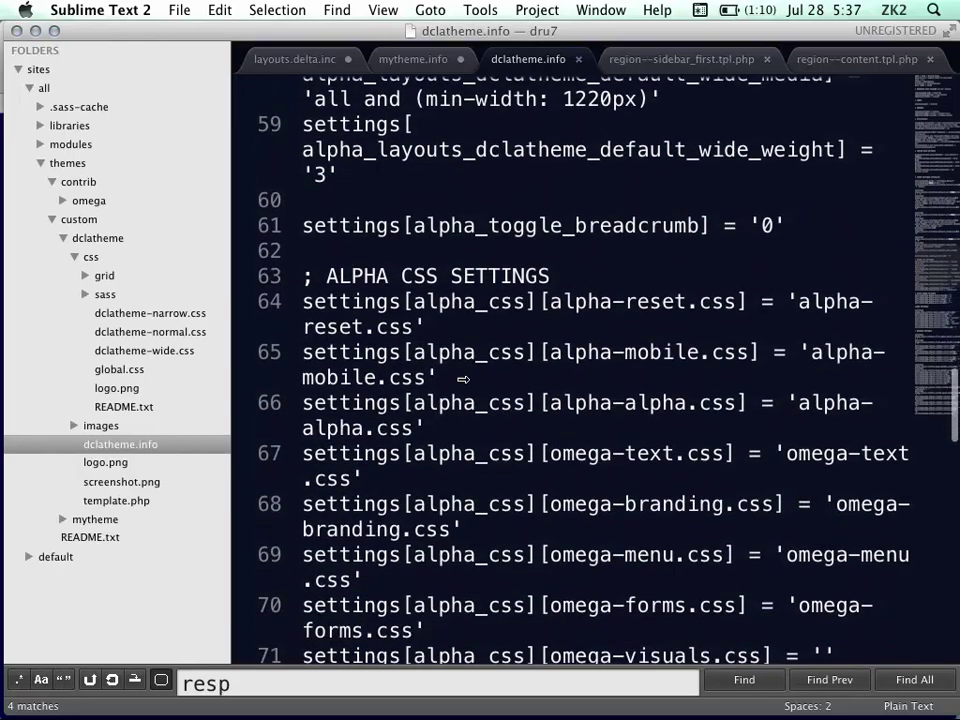
pyautogui.scroll(10, 463, 386)
pyautogui.scroll(-3, 463, 386)
pyautogui.scroll(10, 463, 386)
pyautogui.scroll(15, 464, 386)
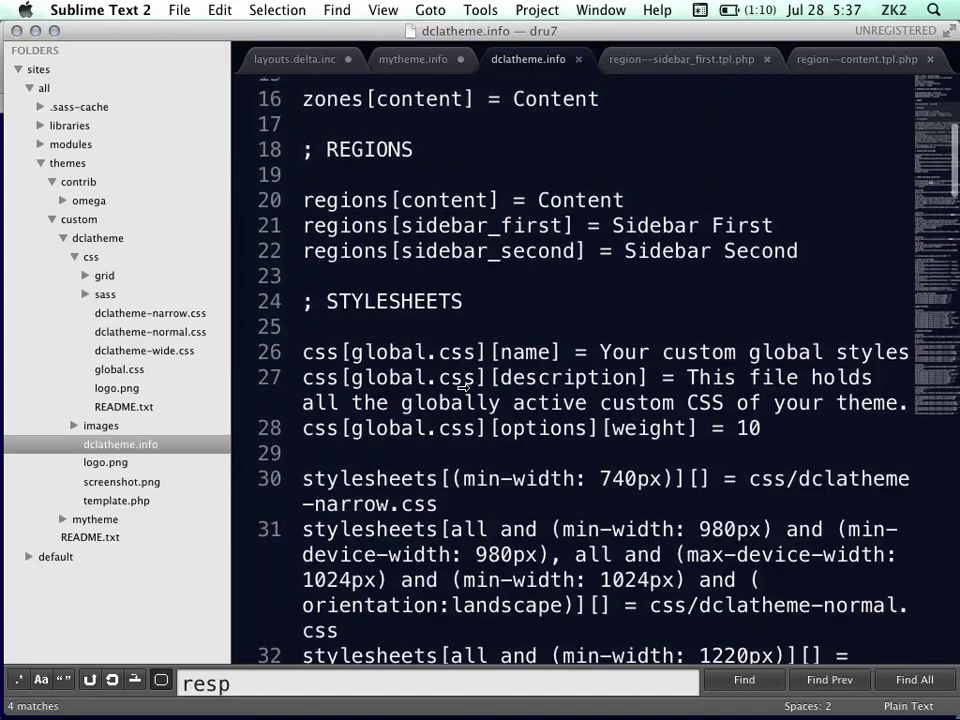
pyautogui.click(368, 362)
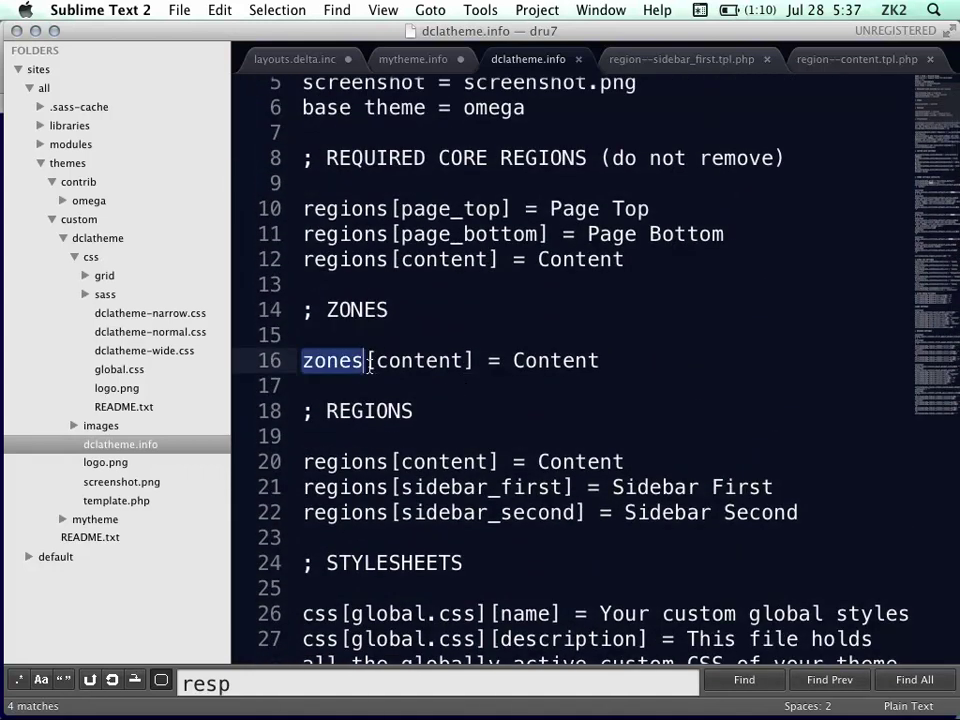
pyautogui.tripleClick(369, 365)
pyautogui.press('super+c')
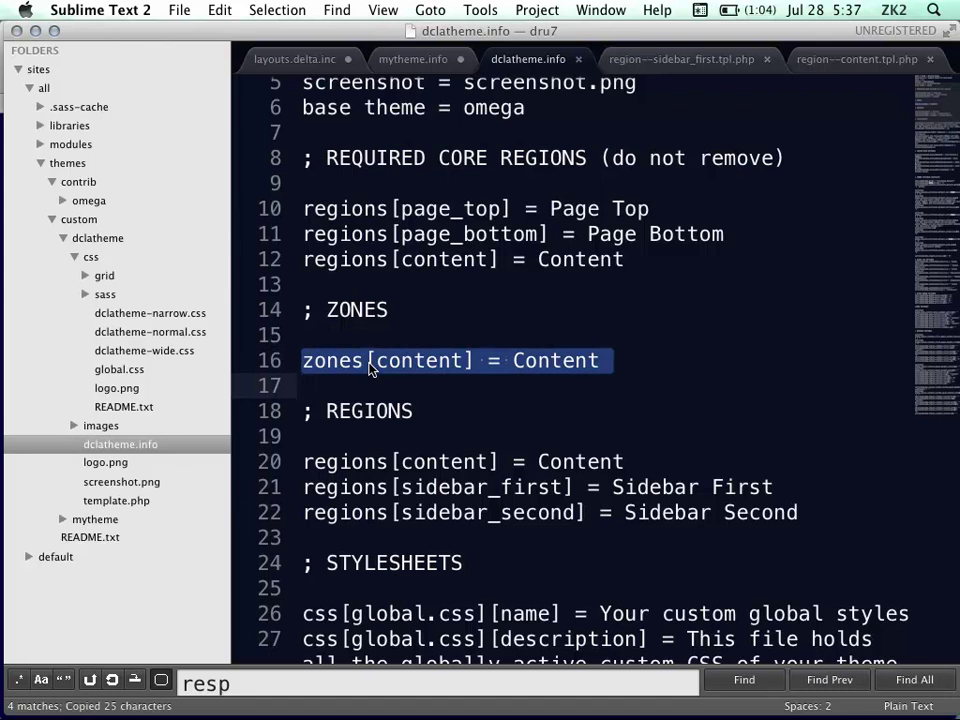
pyautogui.press('Up')
pyautogui.press('Up')
pyautogui.press('Return')
pyautogui.press('super+v')
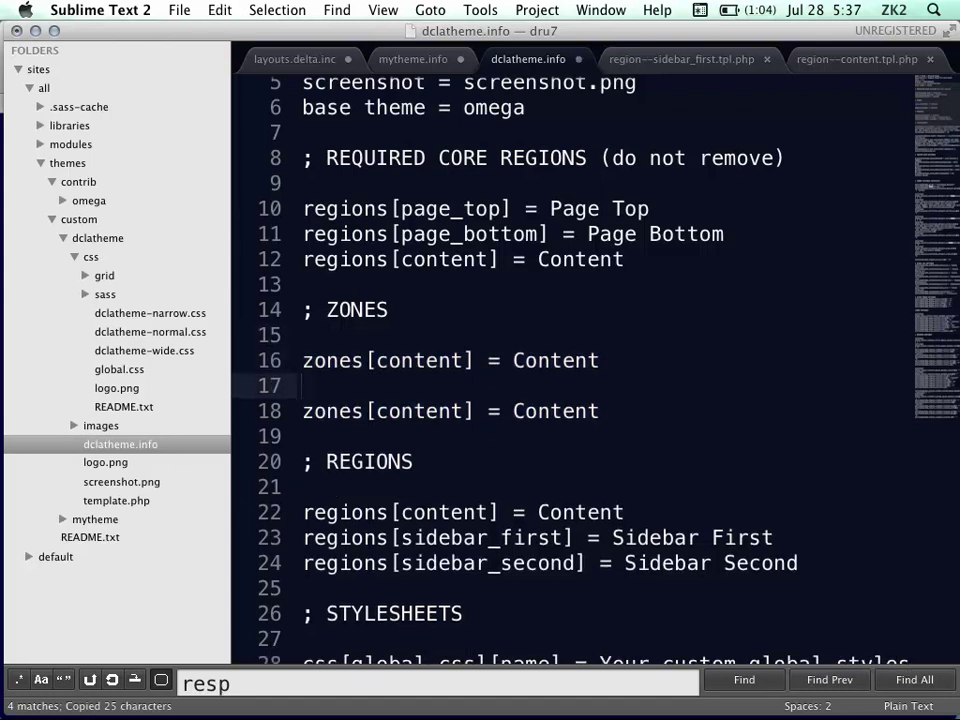
pyautogui.press('BackSpace')
pyautogui.write('\\')
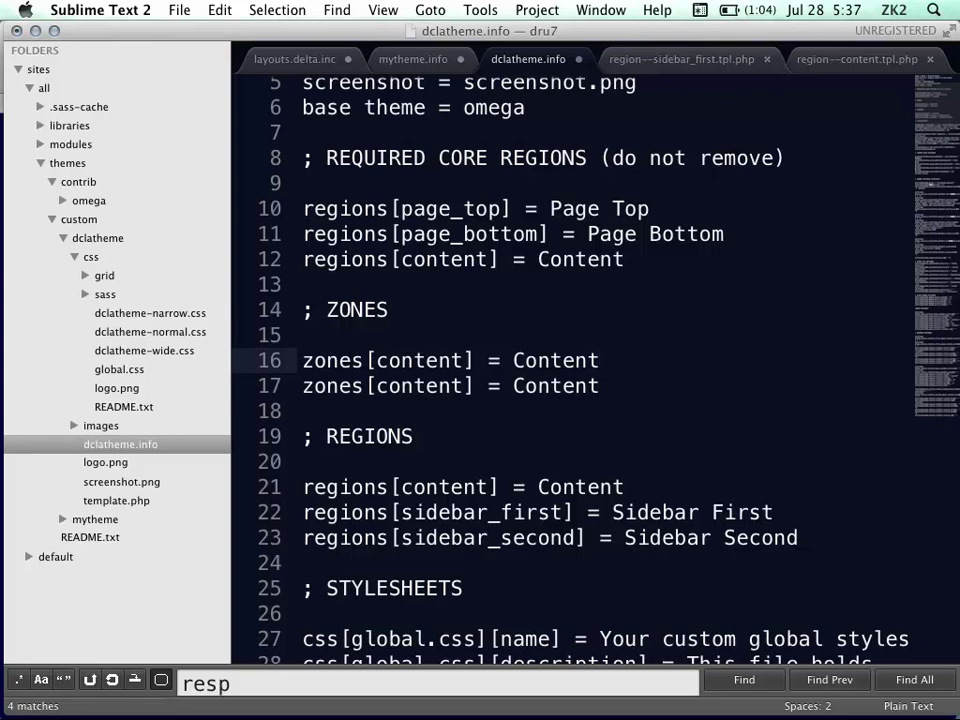
# Change the copied line to zones[newstuff] = New Stuff and save the file
pyautogui.doubleClick(414, 366)
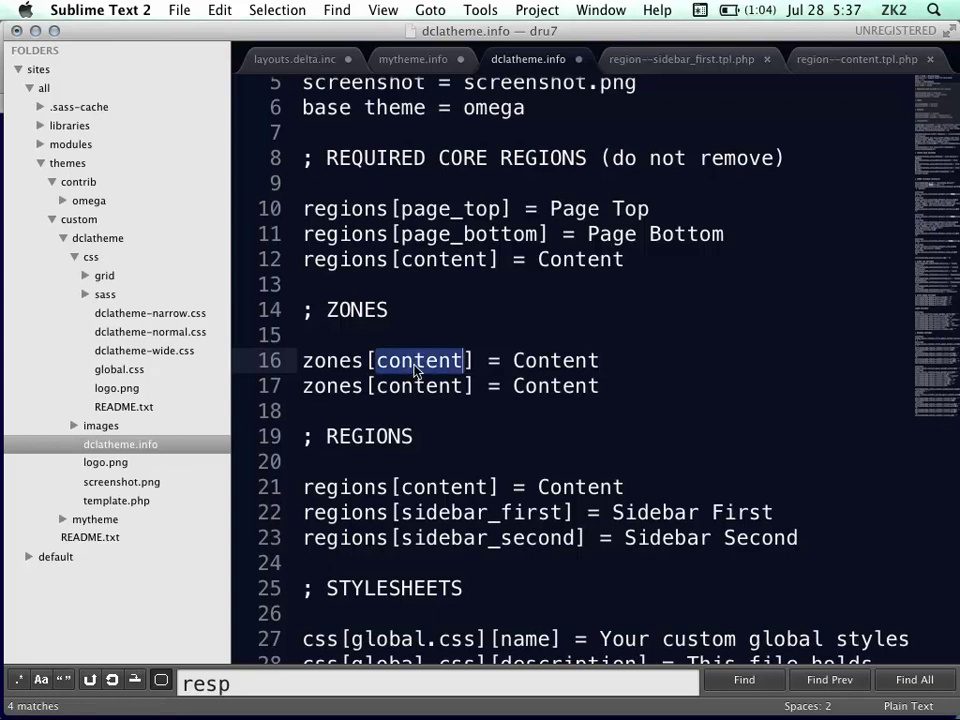
pyautogui.write('new')
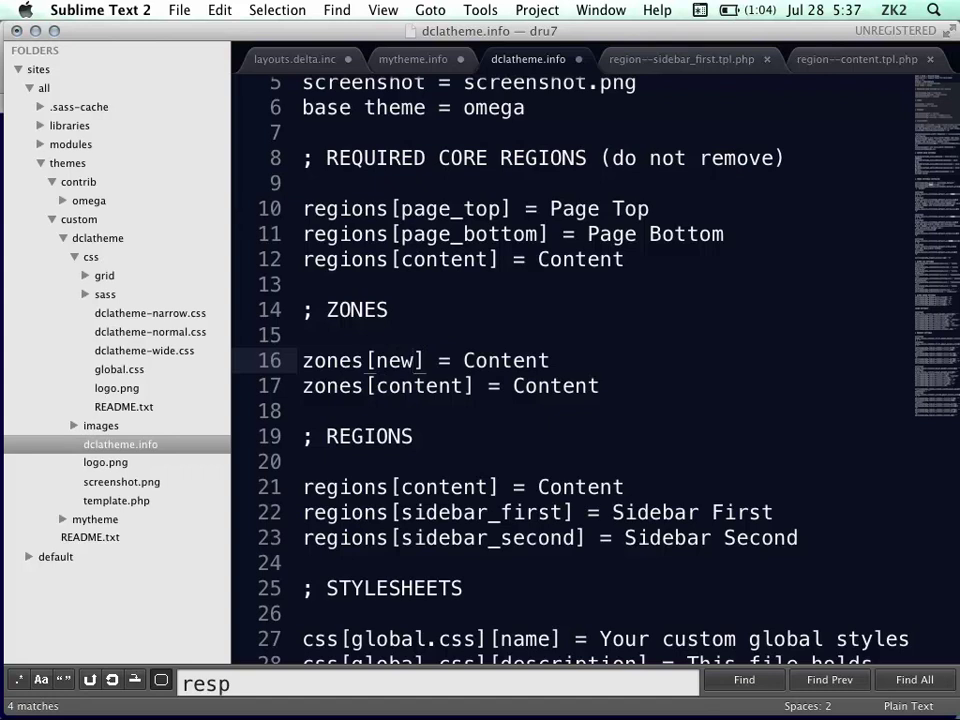
pyautogui.write('stuff')
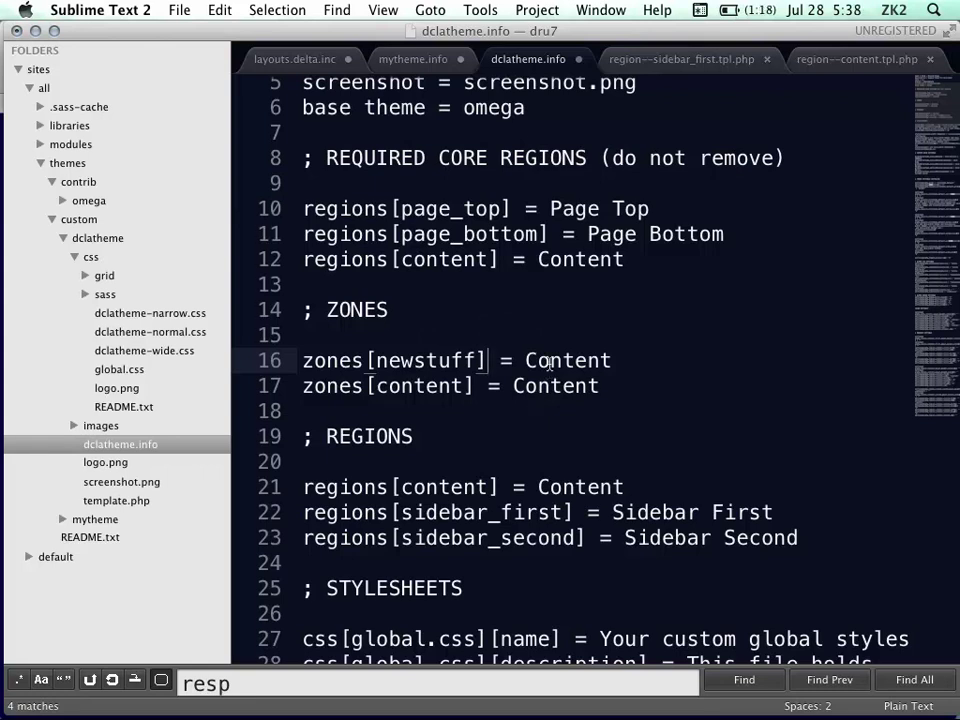
pyautogui.doubleClick(549, 364)
pyautogui.write('New')
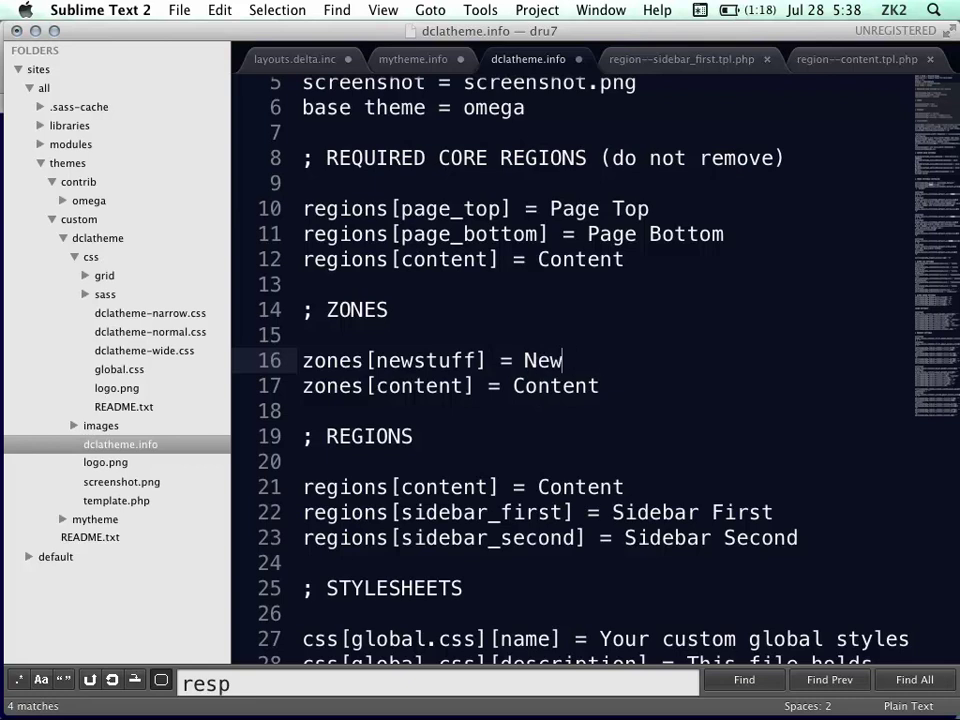
pyautogui.write(' Stuff')
pyautogui.hotkey('ctrl', 's')
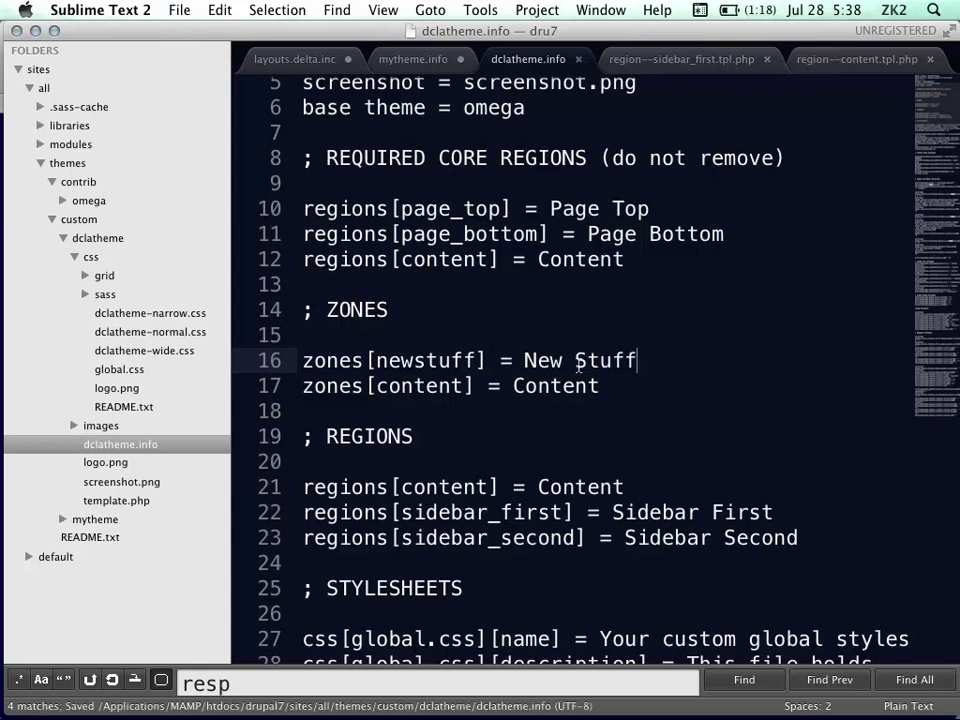
pyautogui.scroll(-8, 476, 450)
pyautogui.moveTo(35, 143)
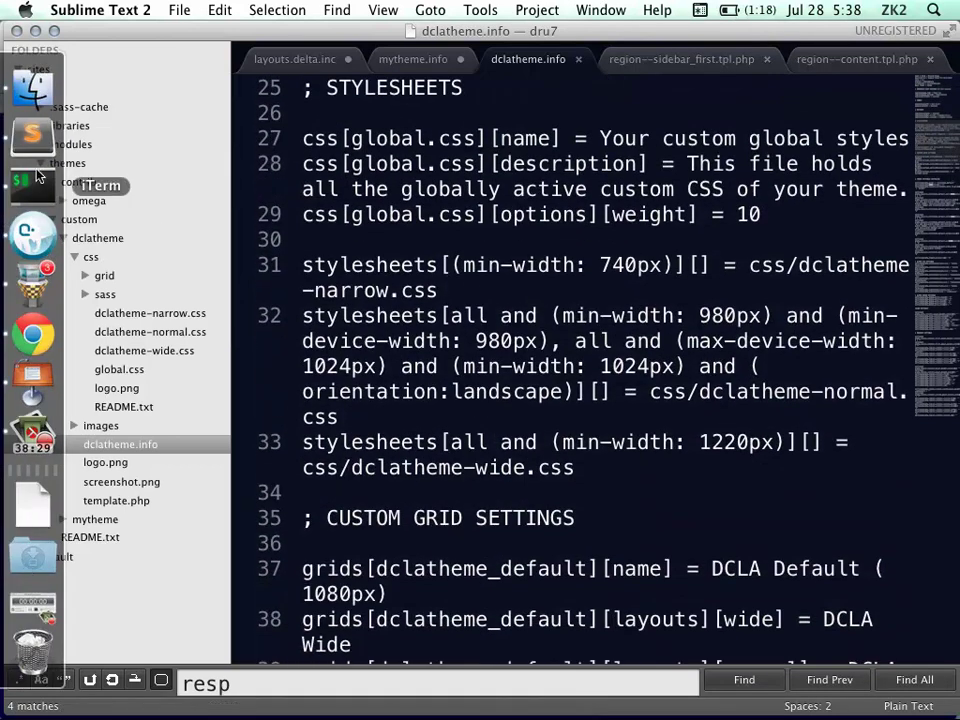
# Flush all Drupal caches again and open DCLA – Beyond Omega's zone and region configuration
pyautogui.click(33, 335)
pyautogui.moveTo(20, 115)
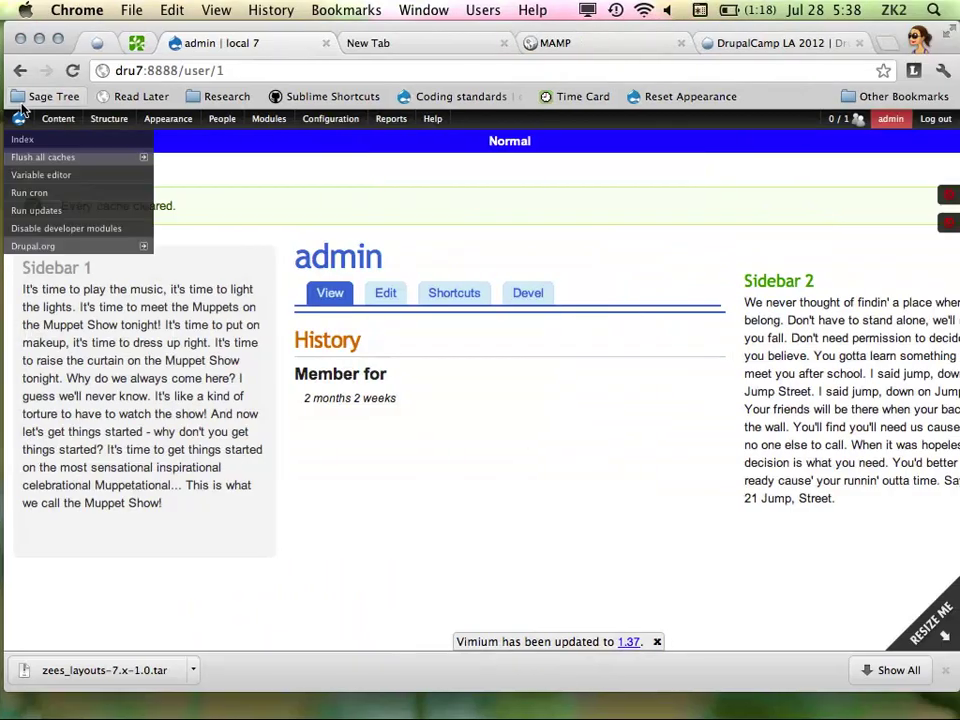
pyautogui.click(30, 159)
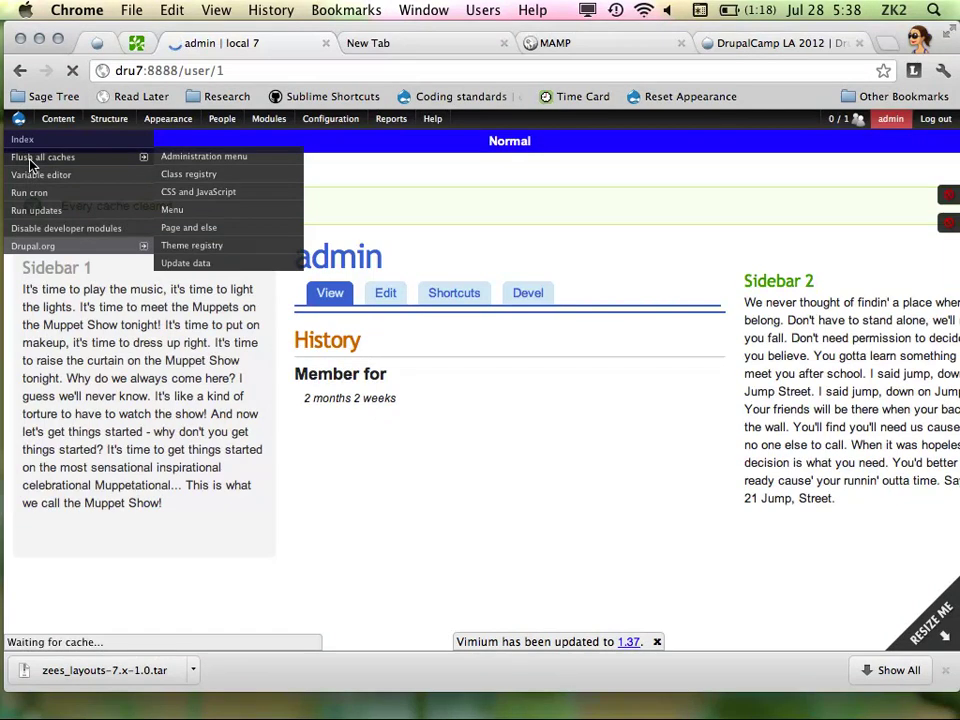
pyautogui.moveTo(170, 116)
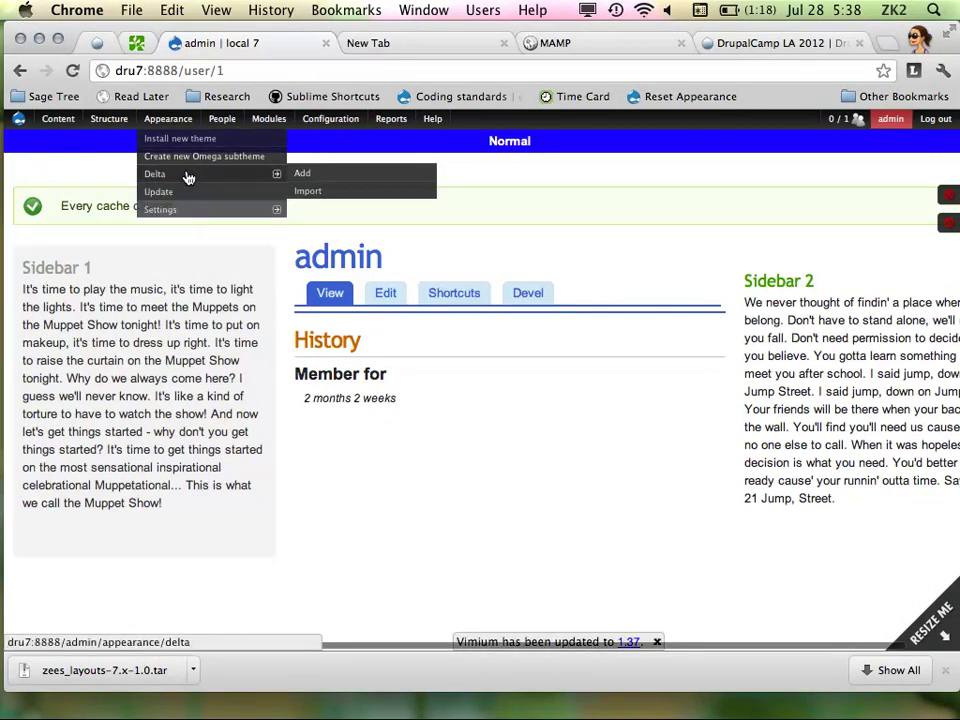
pyautogui.moveTo(214, 208)
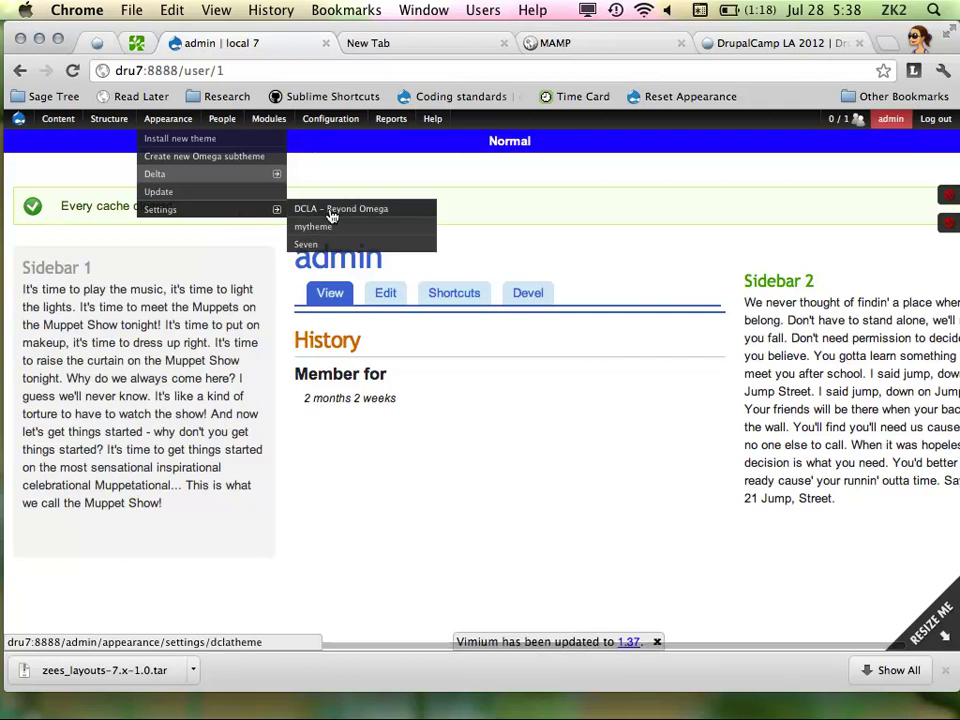
pyautogui.click(331, 212)
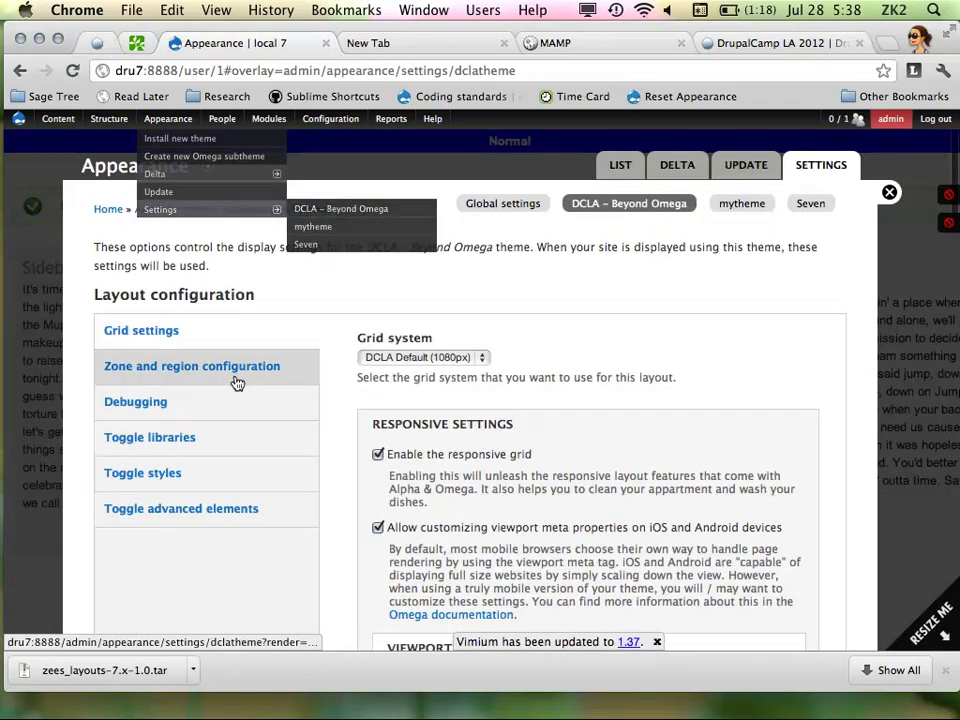
pyautogui.click(238, 372)
pyautogui.scroll(-2, 452, 377)
pyautogui.scroll(-1, 467, 463)
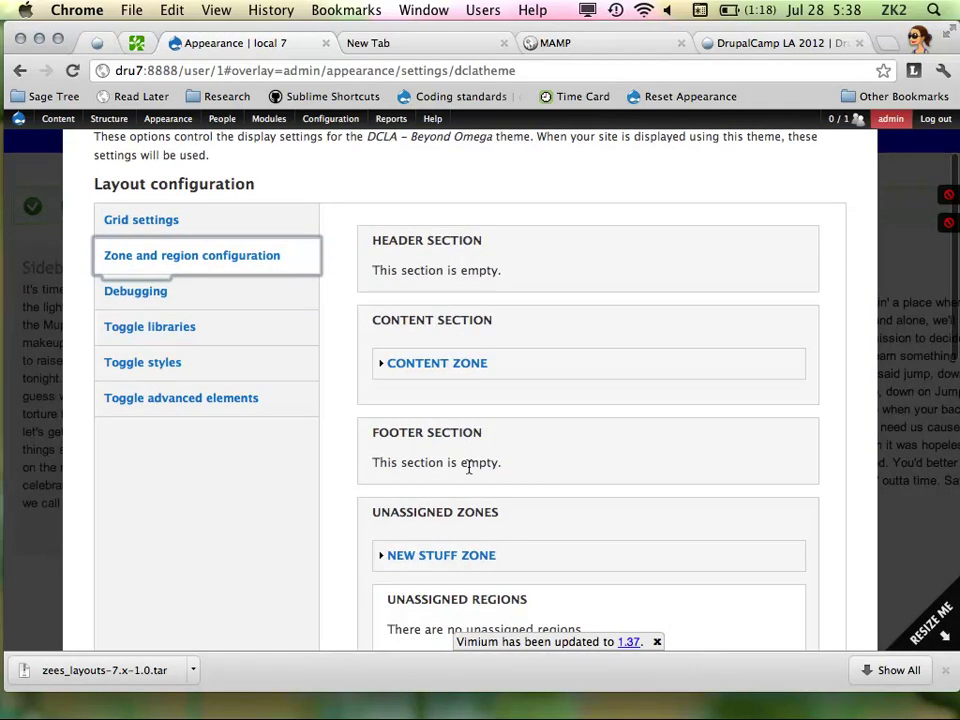
pyautogui.scroll(3, 469, 474)
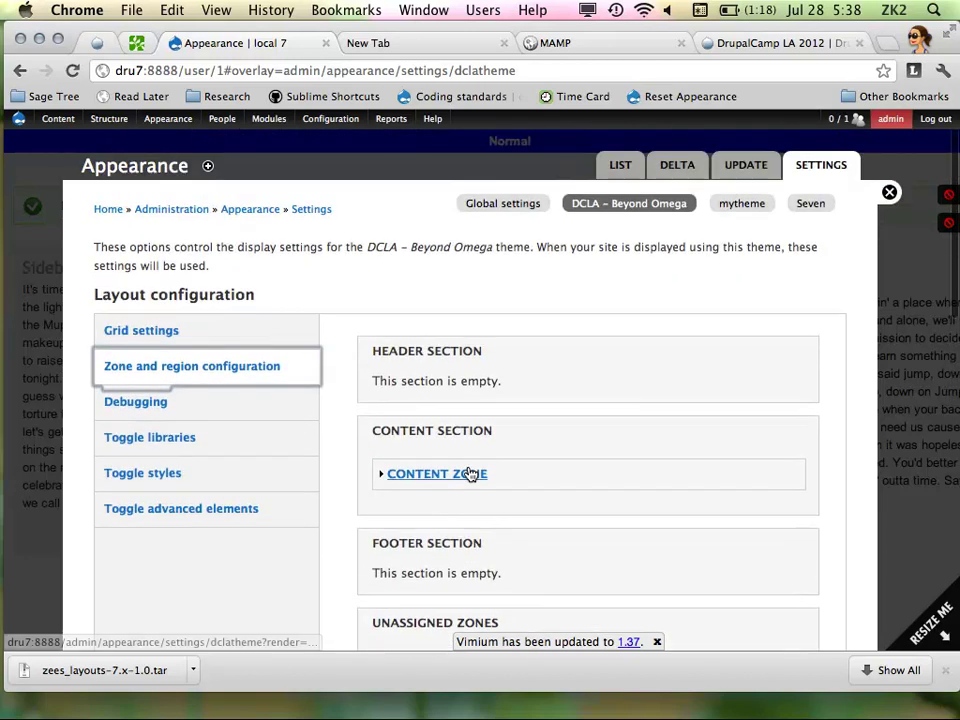
# Reload the theme settings and expand the unassigned NEW STUFF ZONE
pyautogui.click(614, 205)
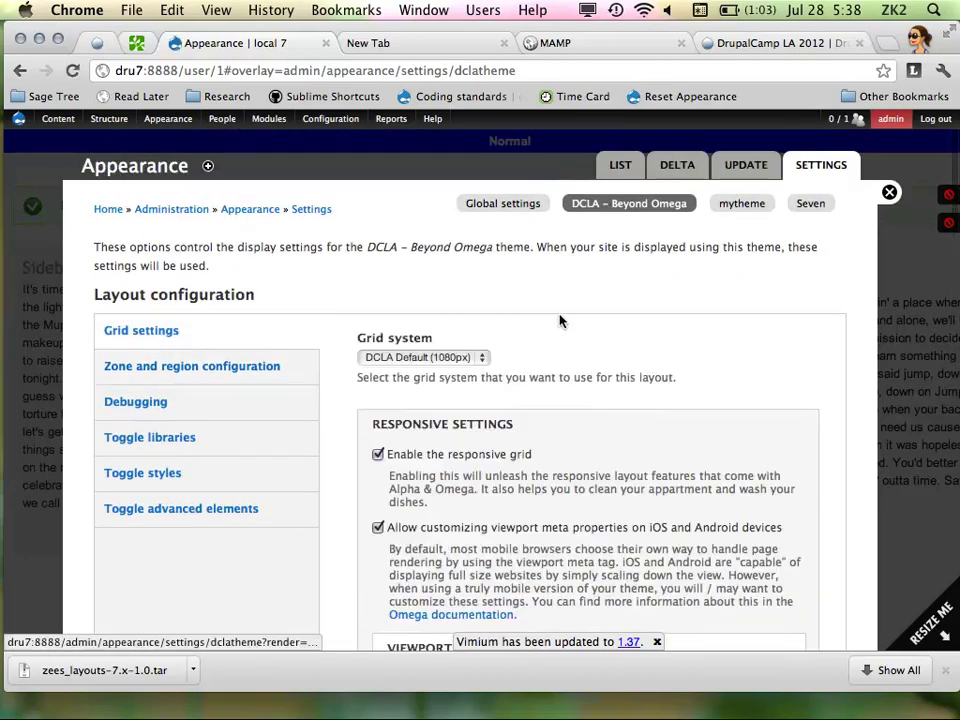
pyautogui.scroll(-1, 562, 318)
pyautogui.scroll(1, 600, 250)
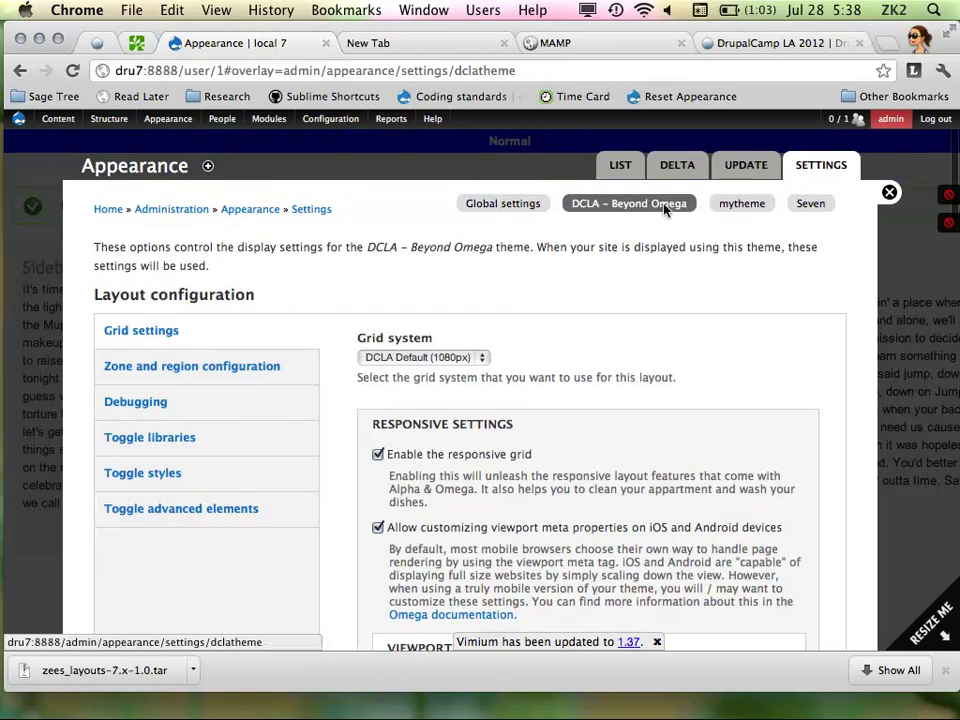
pyautogui.click(656, 205)
pyautogui.click(230, 367)
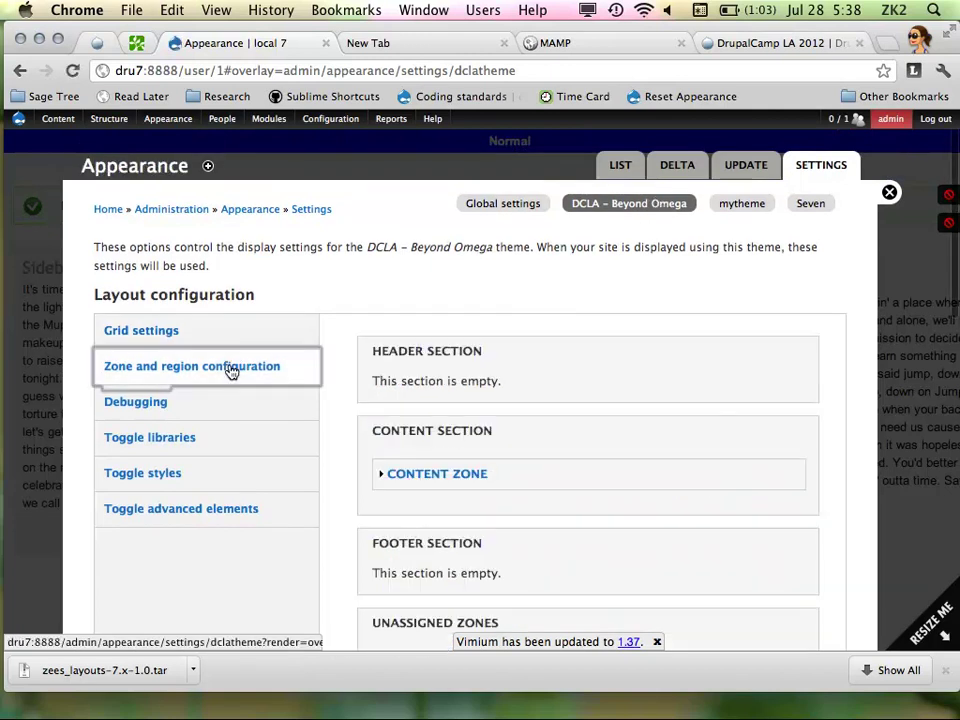
pyautogui.scroll(-3, 565, 371)
pyautogui.scroll(-5, 565, 371)
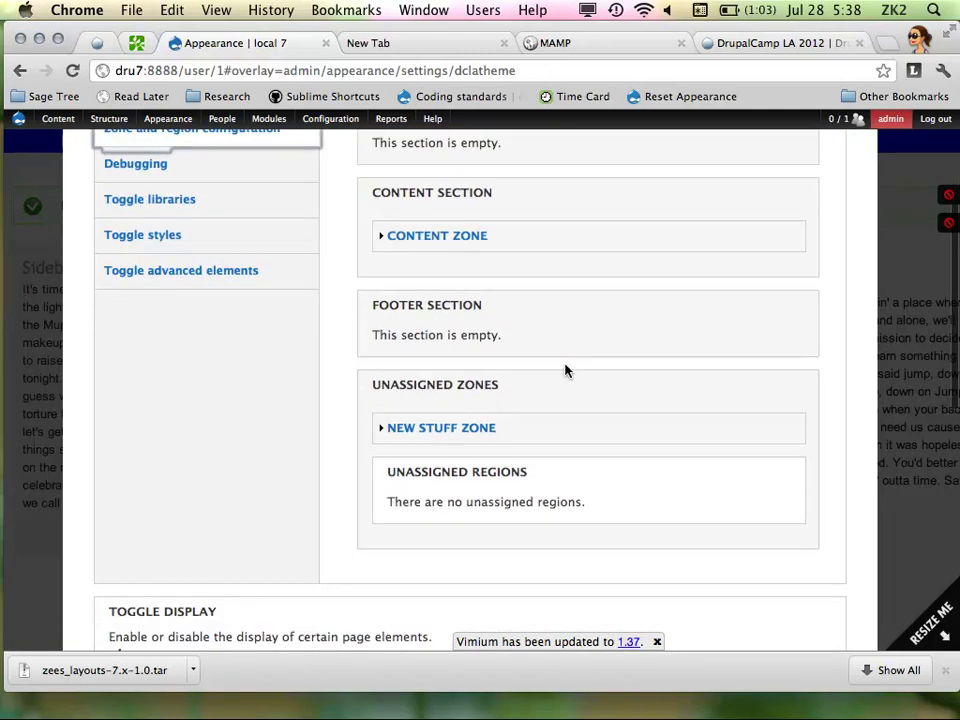
pyautogui.click(467, 374)
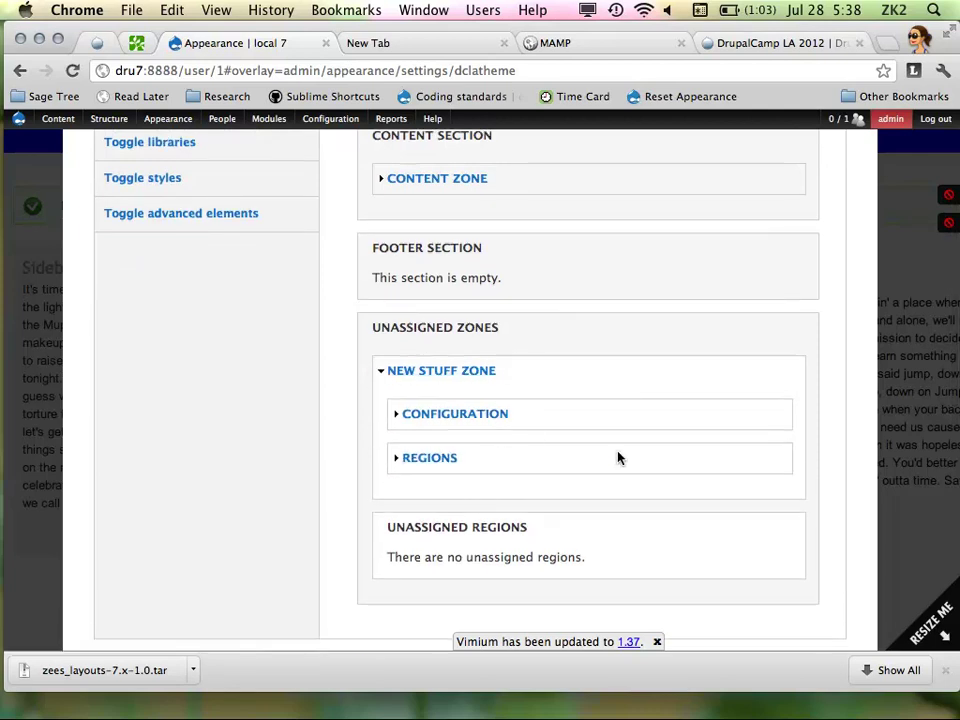
# View the Keynote slide on adding new zones and regions, then return to dclatheme.info
pyautogui.moveTo(4, 355)
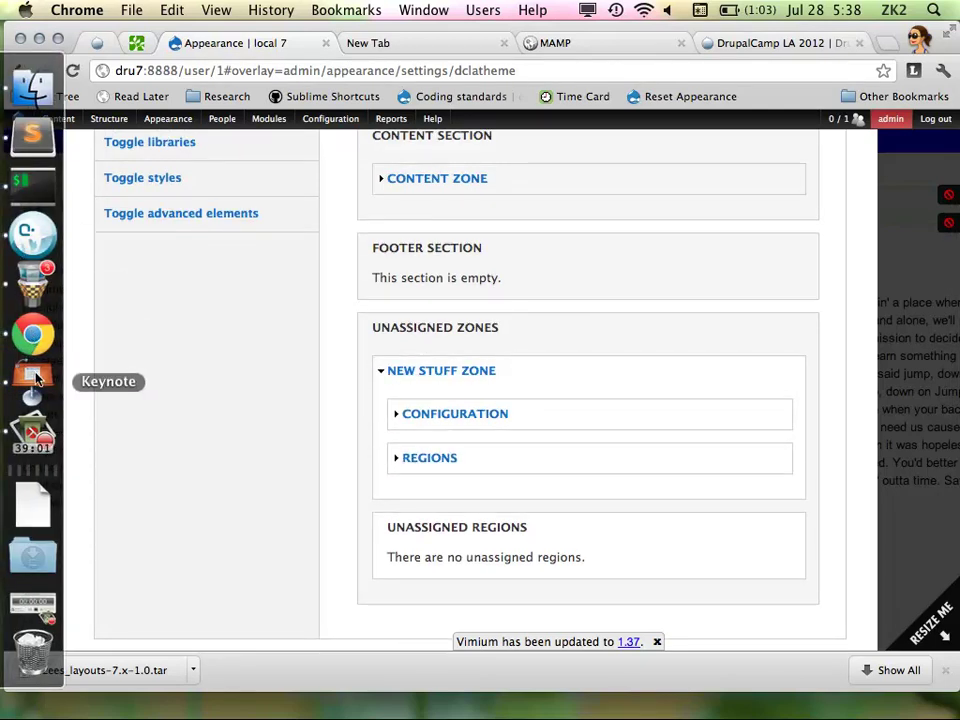
pyautogui.click(34, 380)
pyautogui.moveTo(2, 281)
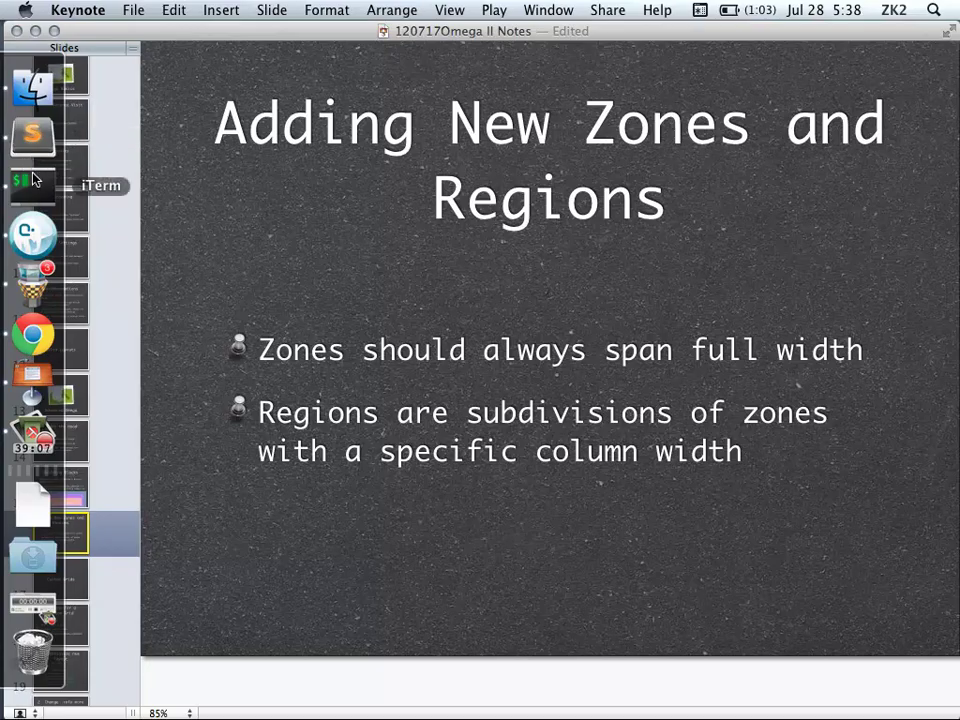
pyautogui.click(31, 130)
pyautogui.moveTo(36, 176)
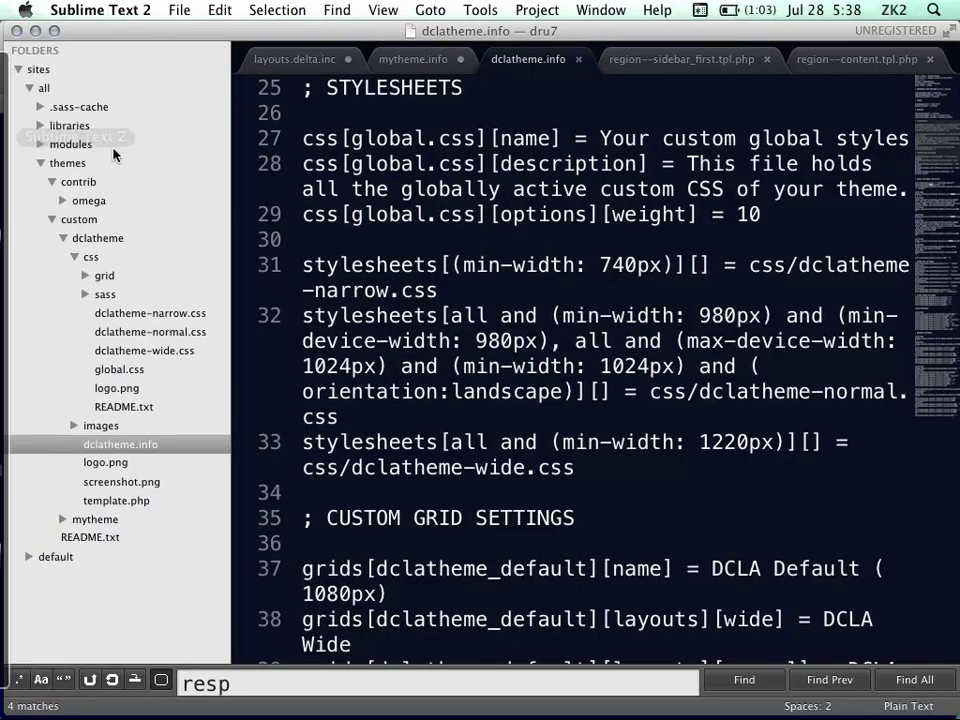
# Duplicate the content zone settings block (lines 84–92) below as lines 94–102
pyautogui.scroll(-2, 487, 381)
pyautogui.scroll(-15, 487, 381)
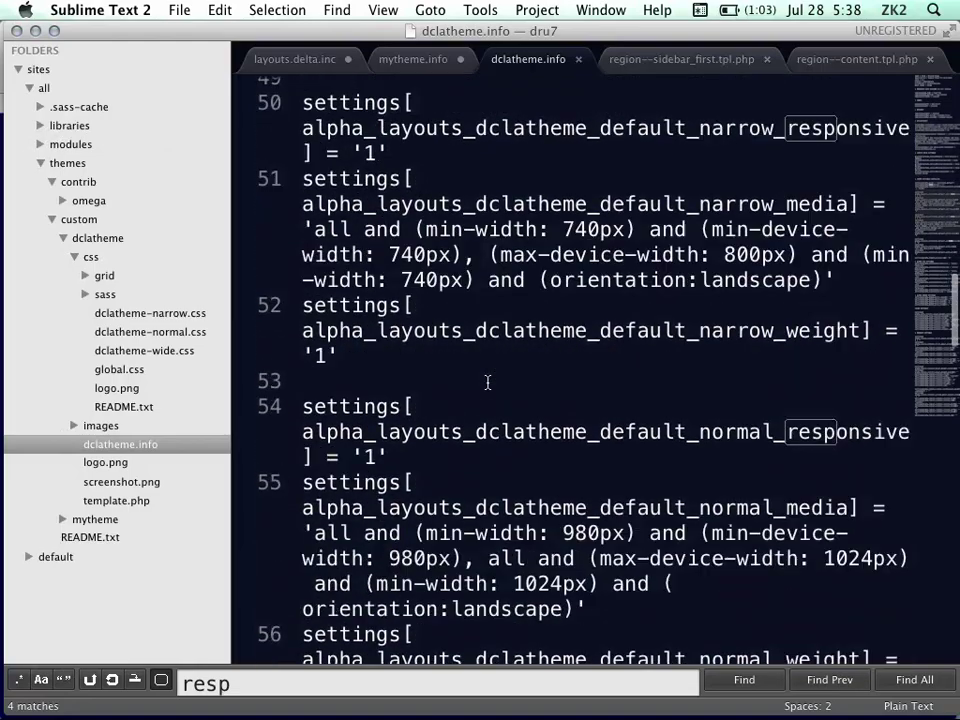
pyautogui.scroll(-12, 487, 381)
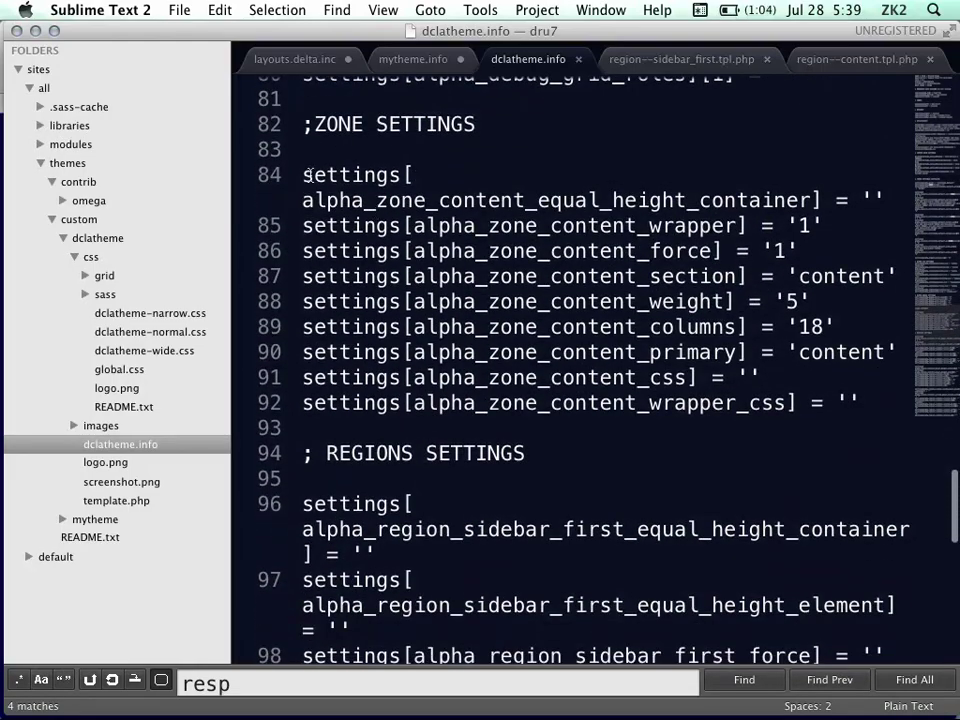
pyautogui.moveTo(305, 176); pyautogui.dragTo(957, 410)
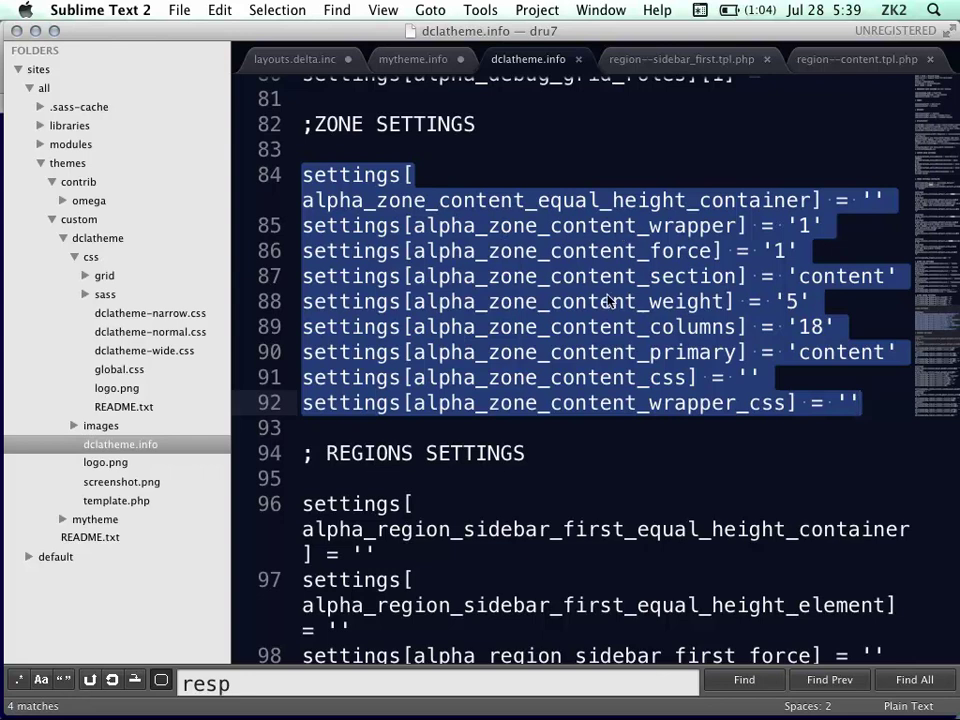
pyautogui.moveTo(864, 401); pyautogui.dragTo(297, 173)
pyautogui.press('super+c')
pyautogui.press('Right')
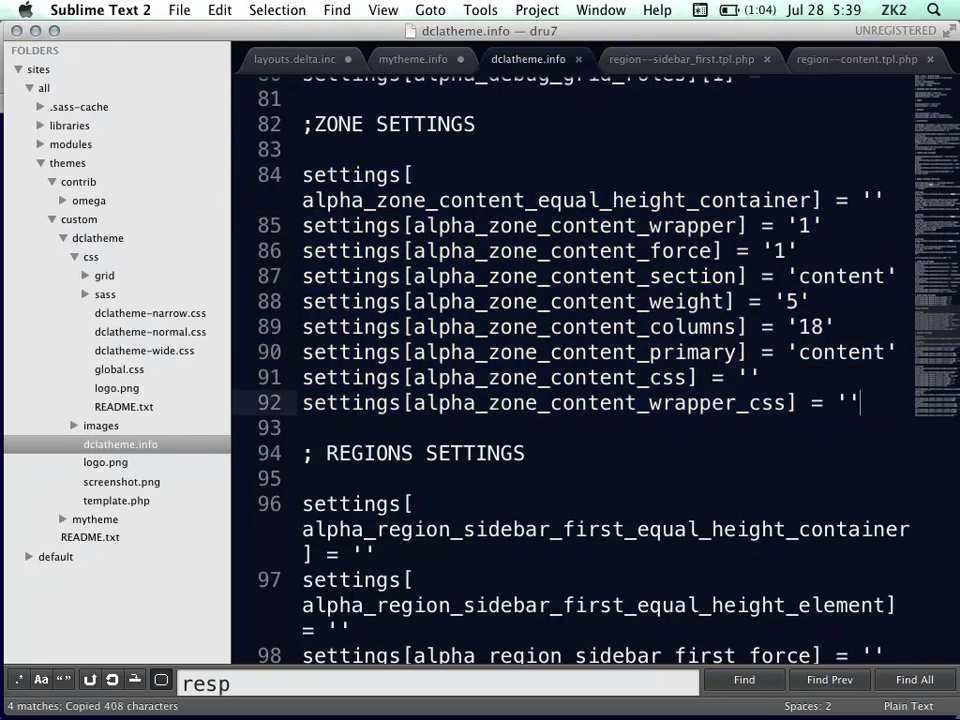
pyautogui.press('Return')
pyautogui.press('Return')
pyautogui.press('super+v')
pyautogui.scroll(-5, 510, 170)
pyautogui.scroll(3, 510, 170)
# Rename 'content' to 'newstuff' in the zone keys on lines 94–96
pyautogui.doubleClick(568, 263)
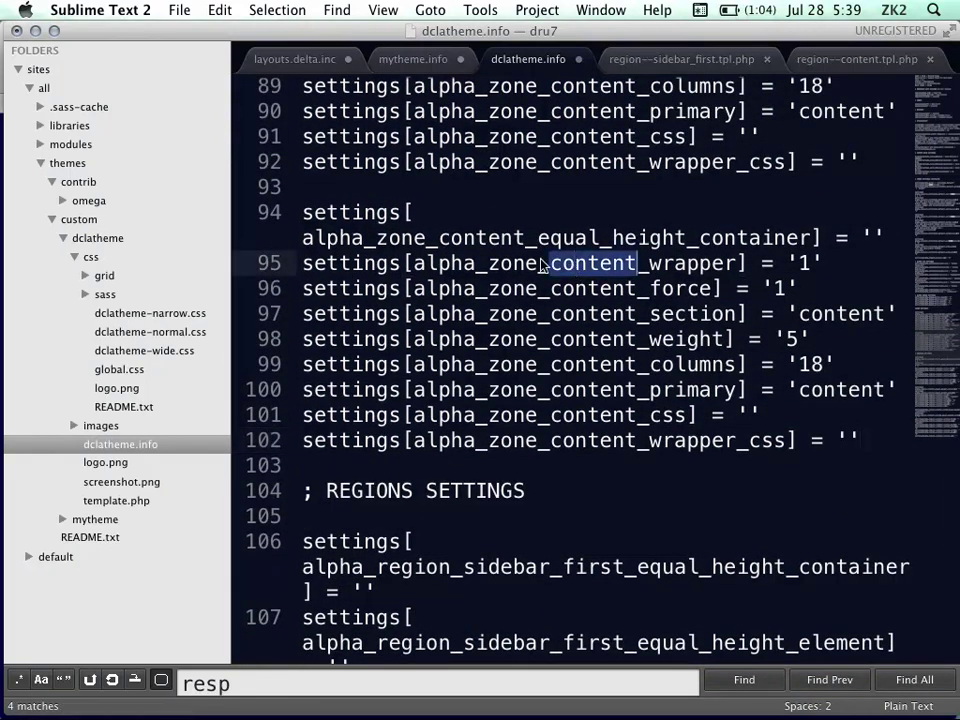
pyautogui.doubleClick(475, 233)
pyautogui.write('newzone')
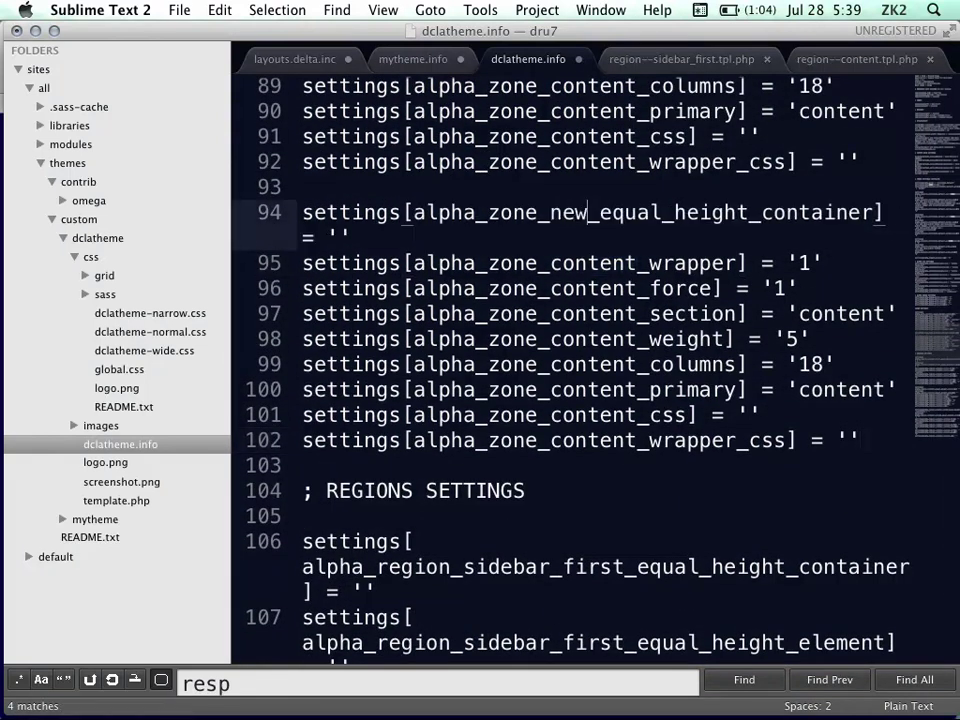
pyautogui.press('super+s')
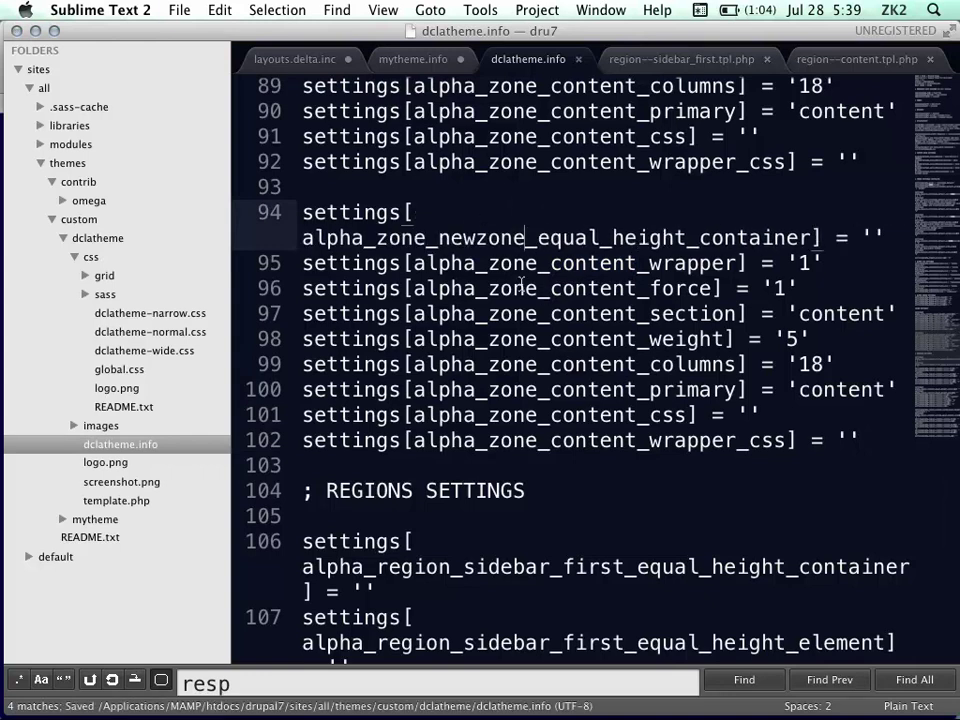
pyautogui.doubleClick(590, 258)
pyautogui.write('new')
pyautogui.press('BackSpace')
pyautogui.click(503, 236)
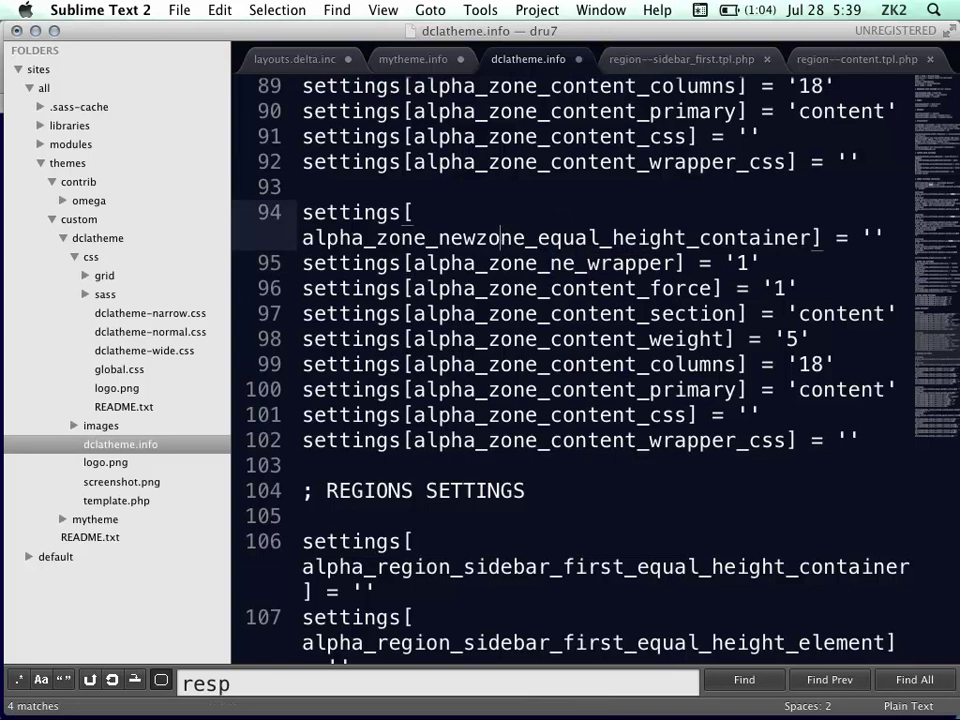
pyautogui.press('BackSpace')
pyautogui.press('BackSpace')
pyautogui.press('BackSpace')
pyautogui.press('BackSpace')
pyautogui.write('stuff')
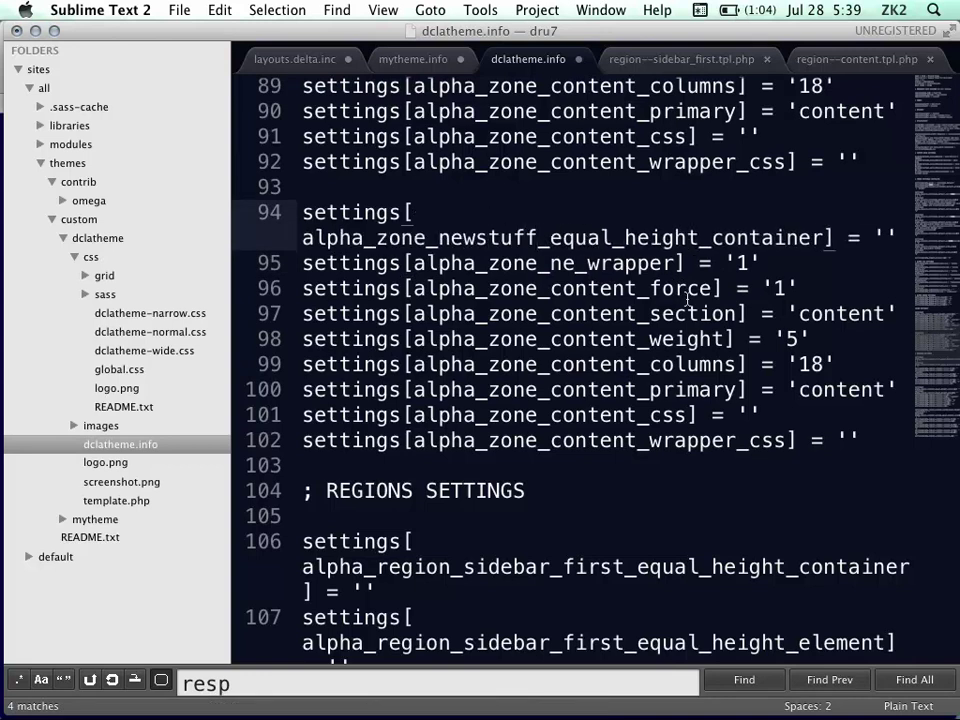
pyautogui.click(610, 290)
pyautogui.click(577, 262)
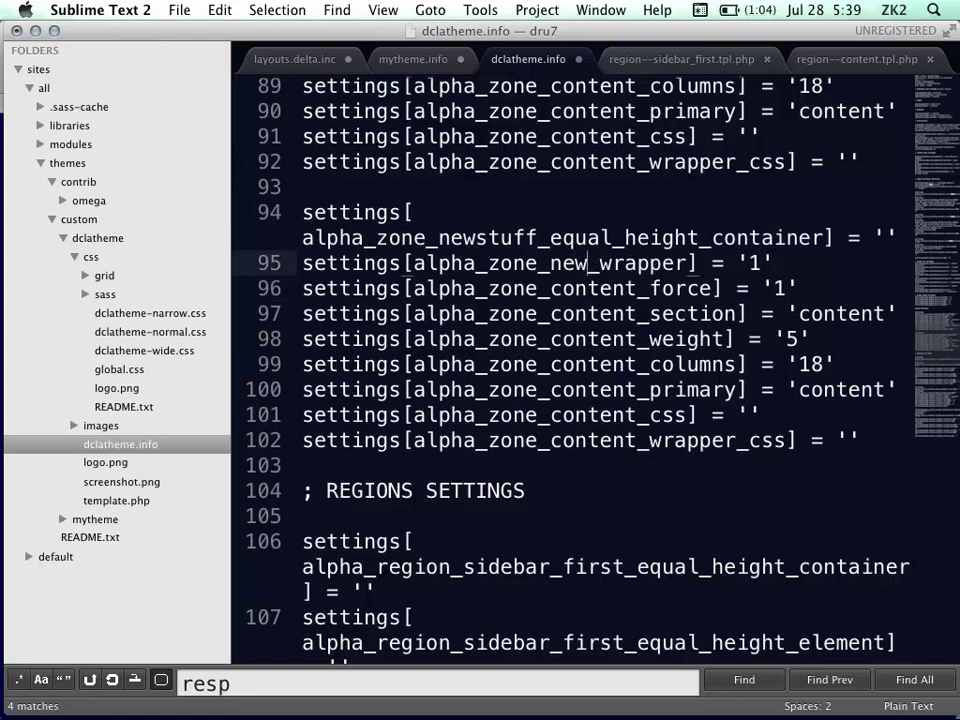
pyautogui.write('stuf')
pyautogui.press('BackSpace')
pyautogui.write('uff')
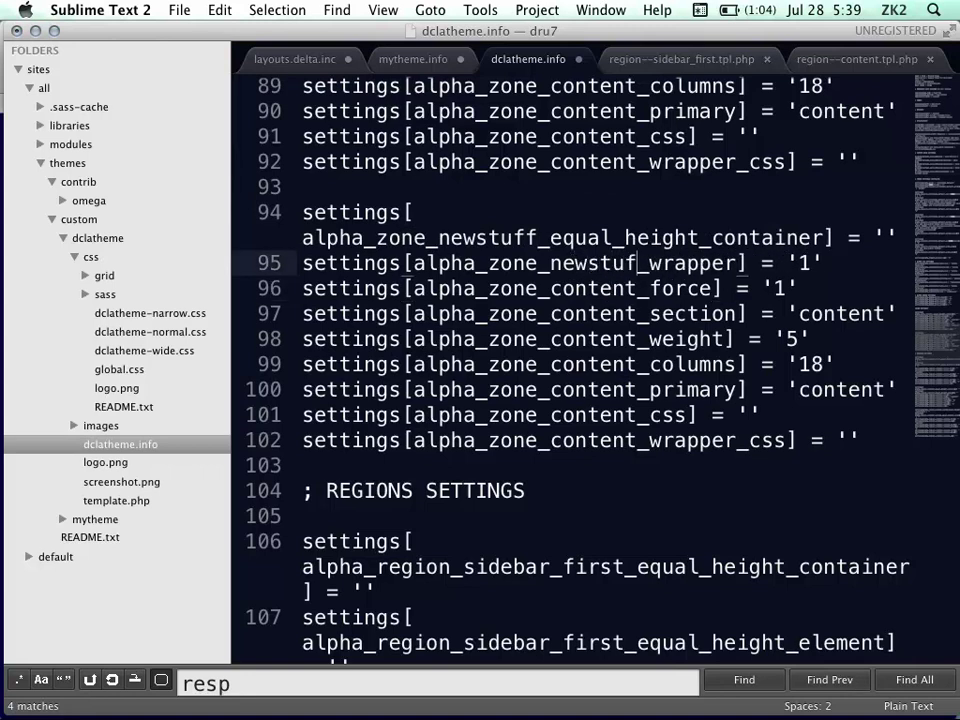
pyautogui.moveTo(551, 289); pyautogui.dragTo(641, 289)
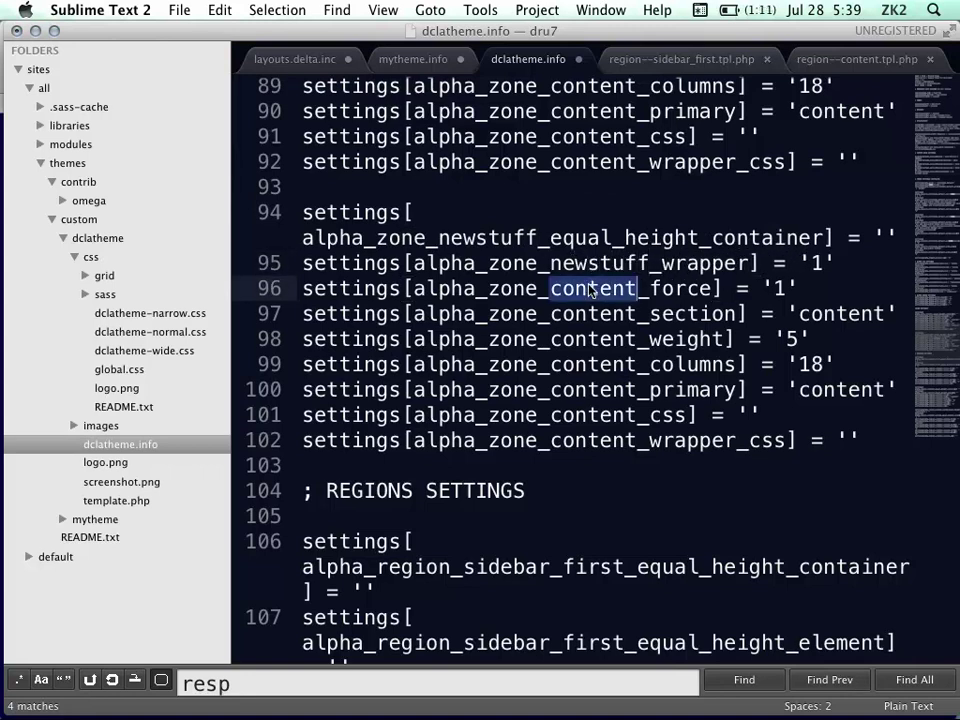
pyautogui.write('newstuff')
# Replace 'content' with 'newstuff' in the keys on lines 97–102 and save
pyautogui.hotkey('shift', 'Left')
pyautogui.hotkey('shift', 'Left')
pyautogui.hotkey('shift', 'Left')
pyautogui.hotkey('shift', 'Left')
pyautogui.hotkey('shift', 'Left')
pyautogui.hotkey('shift', 'Left')
pyautogui.hotkey('shift', 'Left')
pyautogui.hotkey('shift', 'Left')
pyautogui.press('super+c')
pyautogui.click(600, 313)
pyautogui.doubleClick(600, 313)
pyautogui.press('super+v')
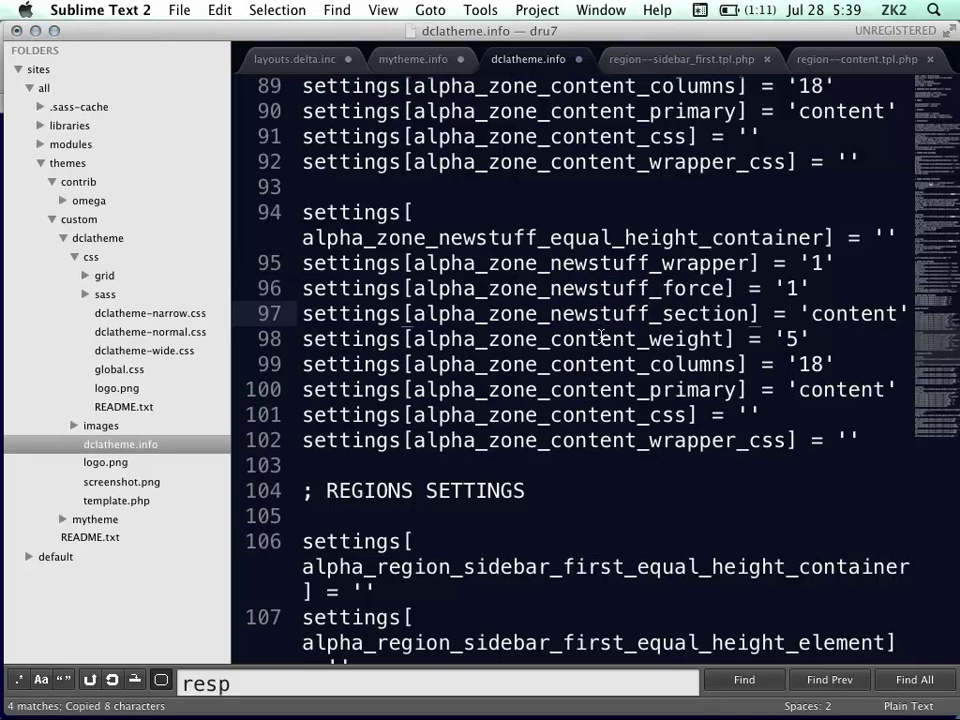
pyautogui.doubleClick(600, 338)
pyautogui.press('super+v')
pyautogui.doubleClick(600, 364)
pyautogui.press('super+v')
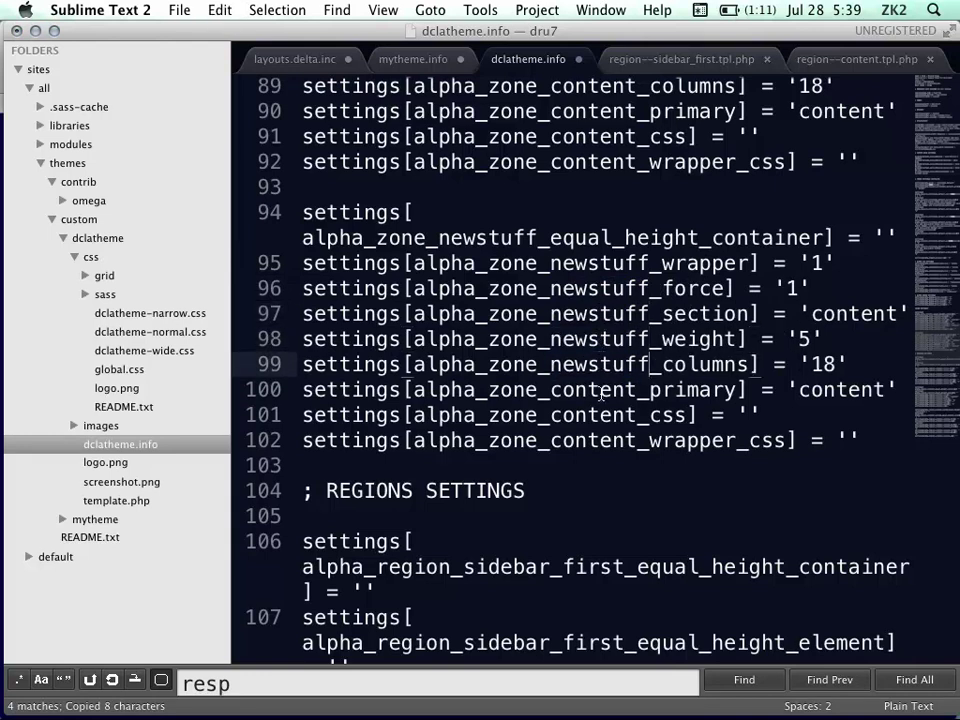
pyautogui.doubleClick(601, 389)
pyautogui.press('super+v')
pyautogui.doubleClick(601, 414)
pyautogui.press('super+v')
pyautogui.doubleClick(601, 440)
pyautogui.press('super+v')
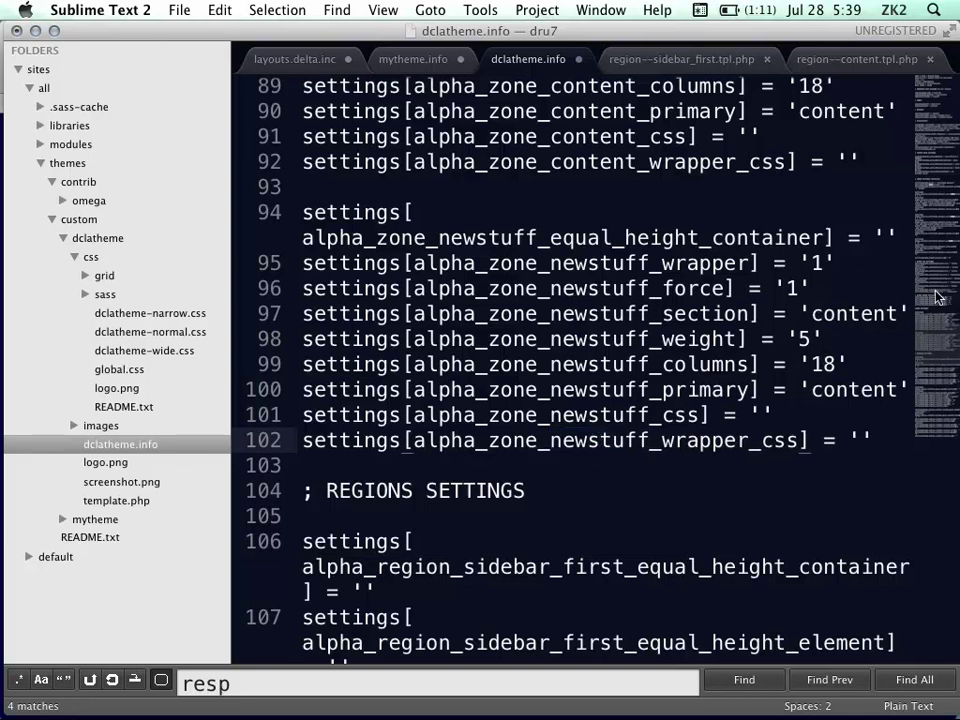
pyautogui.press('super+s')
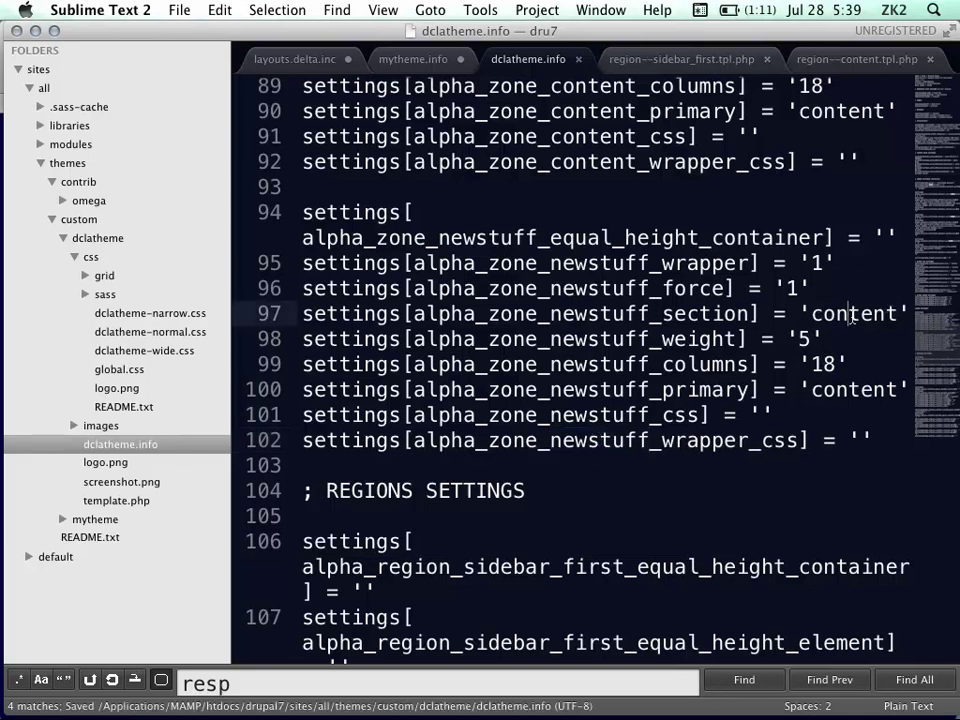
# Change the newstuff zone's section value on line 97 to 'header' and save
pyautogui.doubleClick(850, 315)
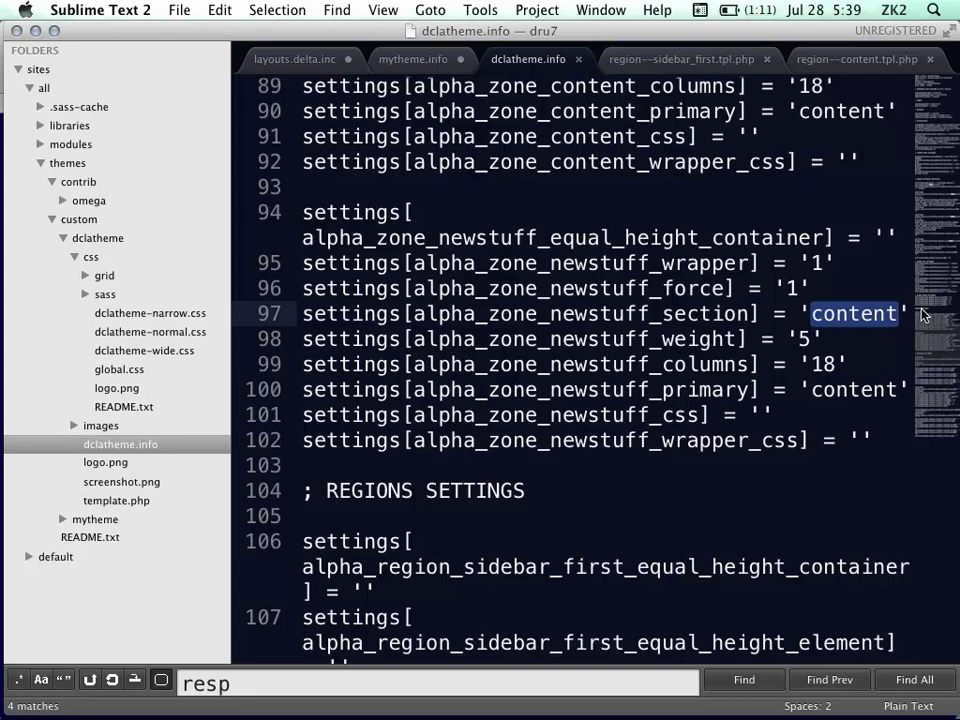
pyautogui.write('header')
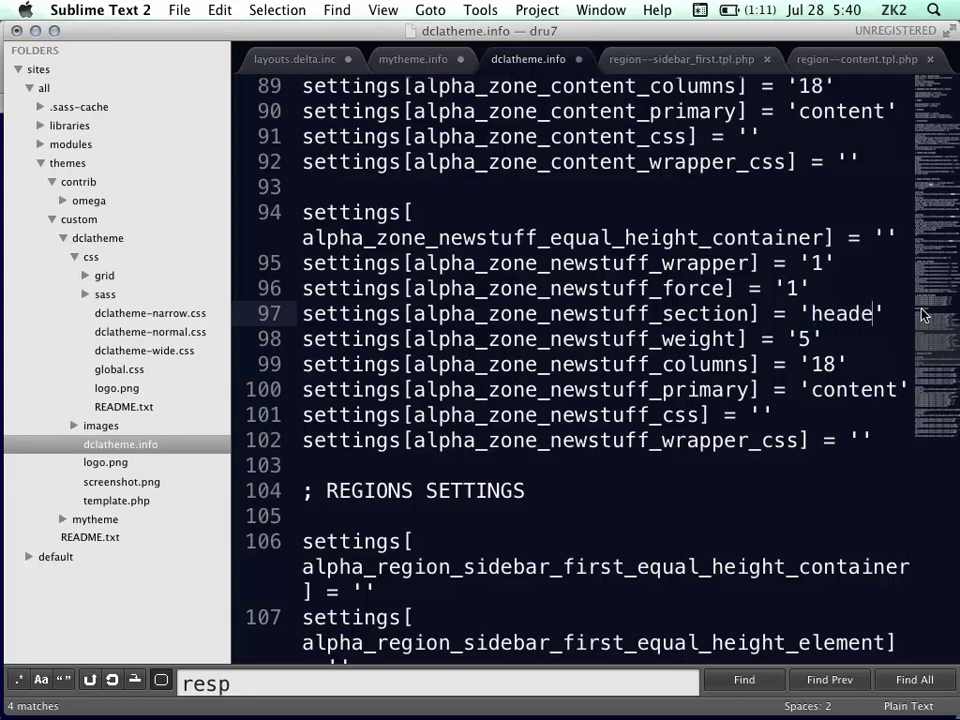
pyautogui.press('super+s')
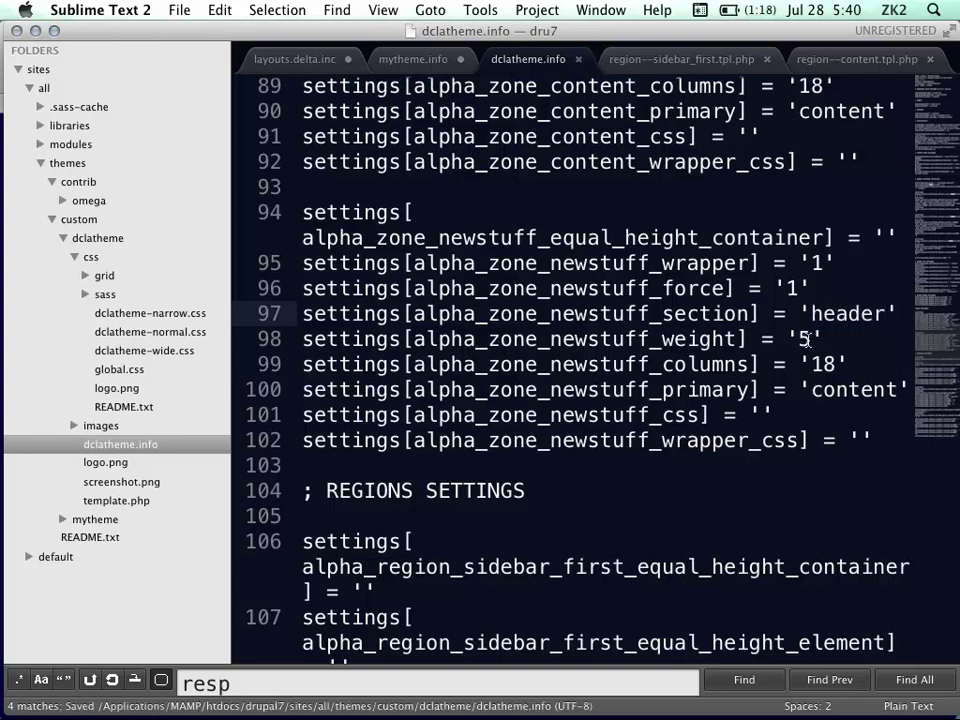
# Delete the 'content' primary region value on line 100 and save dclatheme.info
pyautogui.scroll(2, 838, 397)
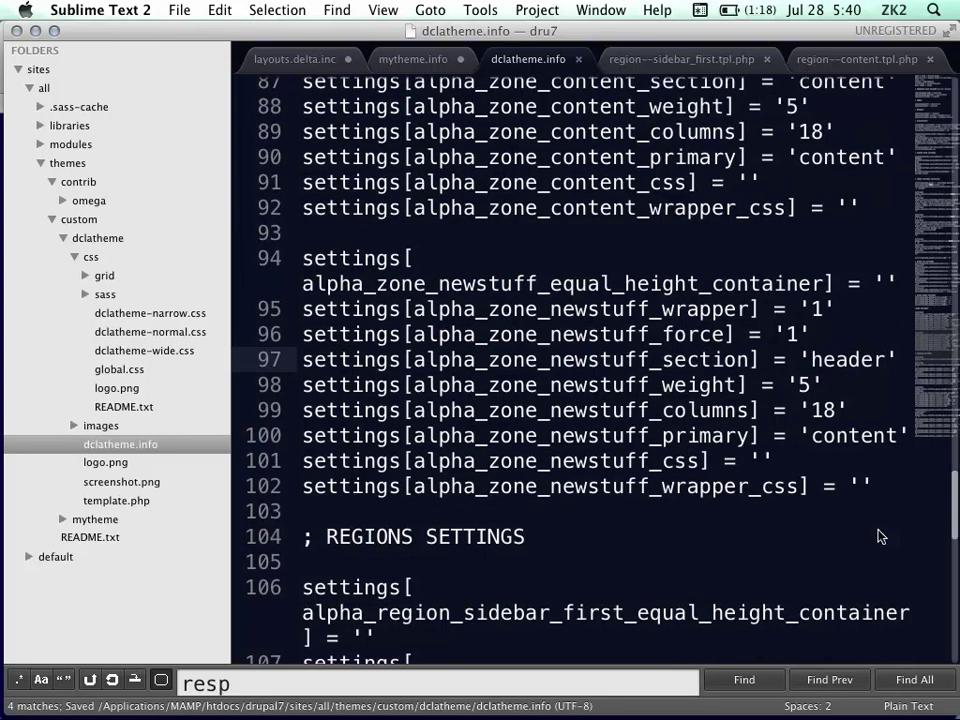
pyautogui.doubleClick(855, 430)
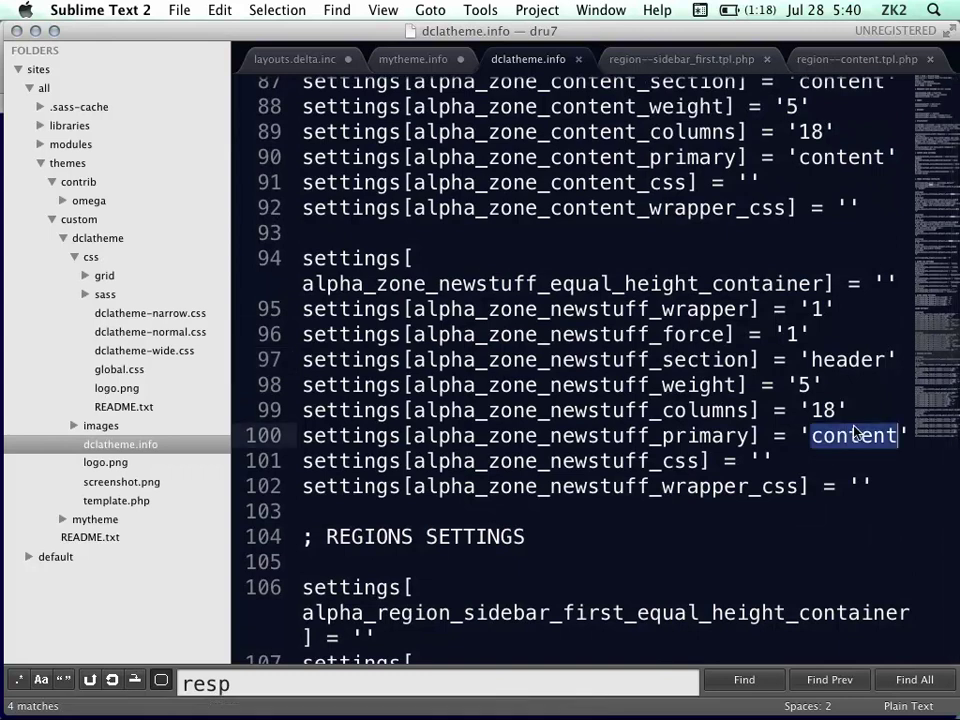
pyautogui.press('BackSpace')
pyautogui.press('super+s')
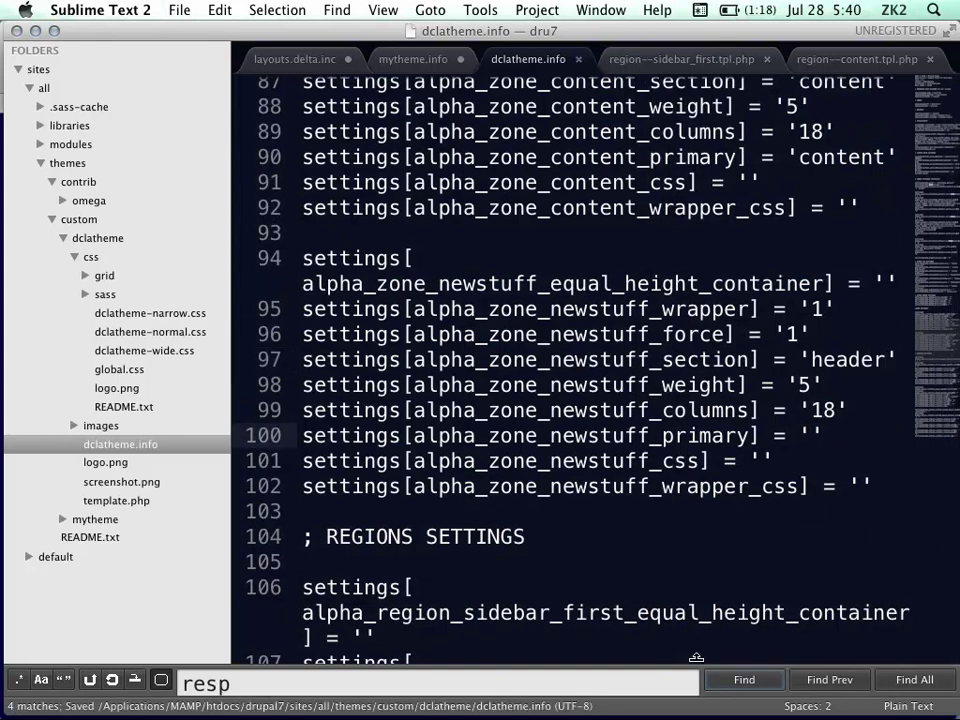
# Glance at the zones and regions slide, then return to Sublime Text
pyautogui.moveTo(3, 286)
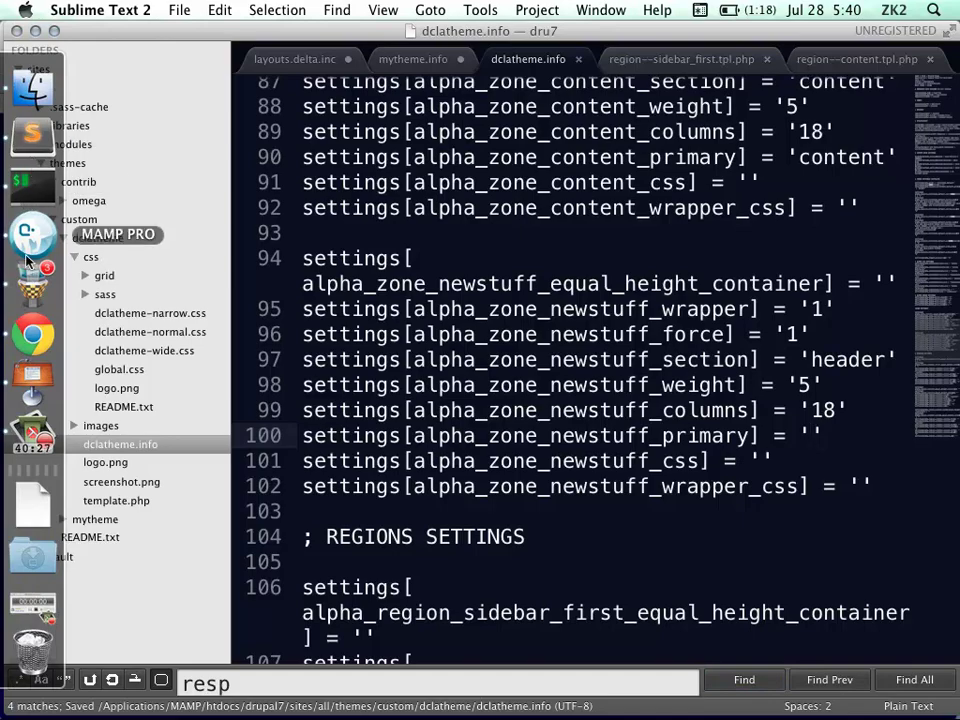
pyautogui.click(32, 380)
pyautogui.moveTo(2, 318)
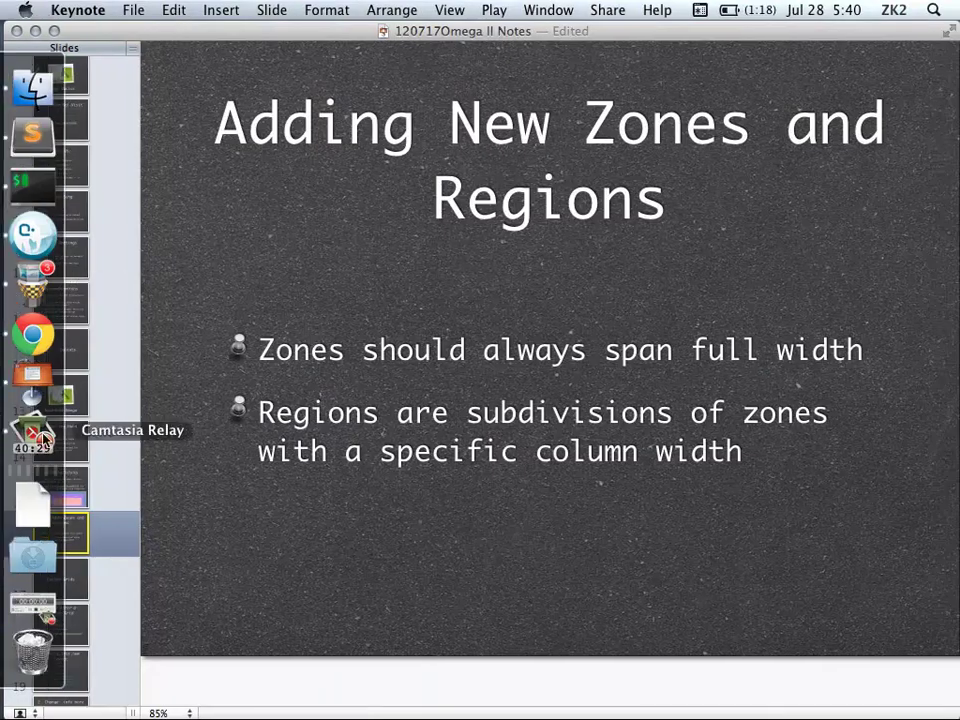
pyautogui.click(34, 146)
# Run drush cc all in iTerm to clear all Drupal caches
pyautogui.moveTo(4, 215)
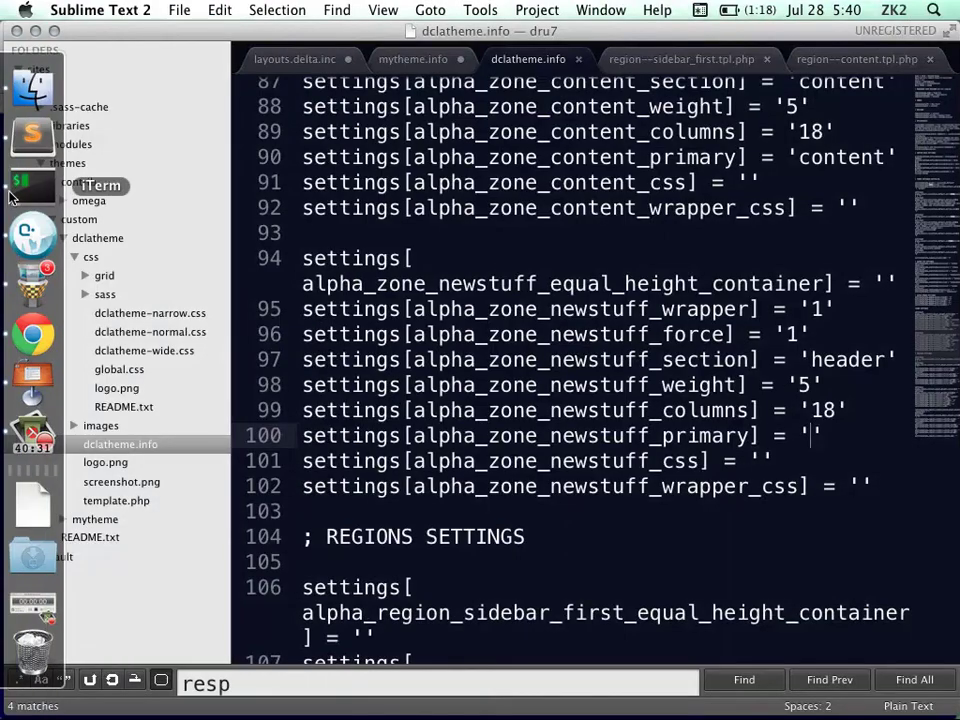
pyautogui.click(27, 185)
pyautogui.write('dru')
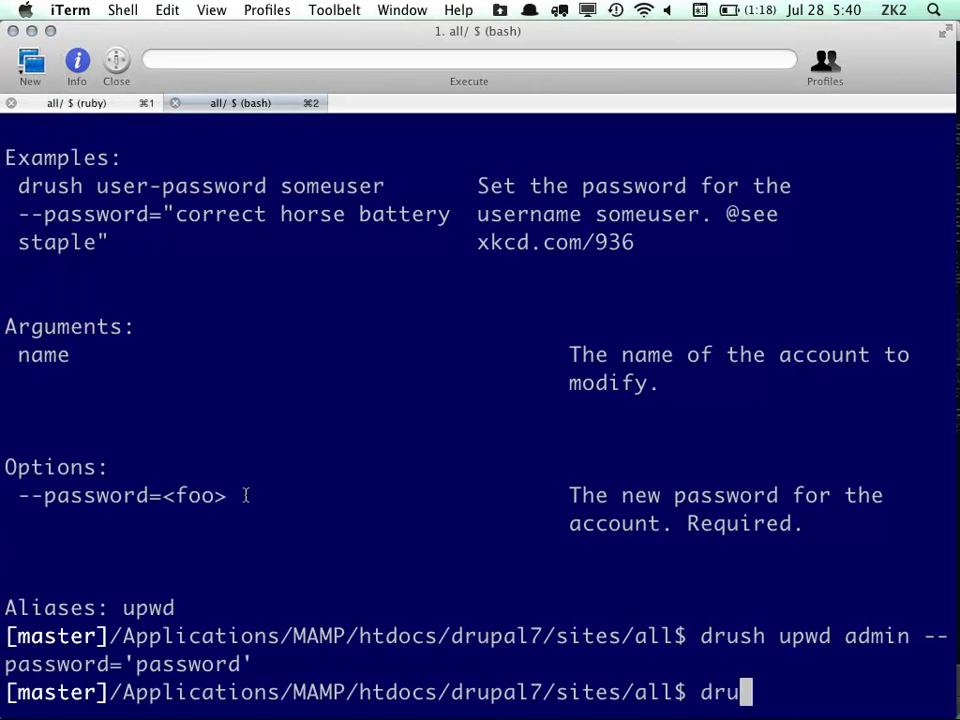
pyautogui.write('sh cc all')
pyautogui.press('Return')
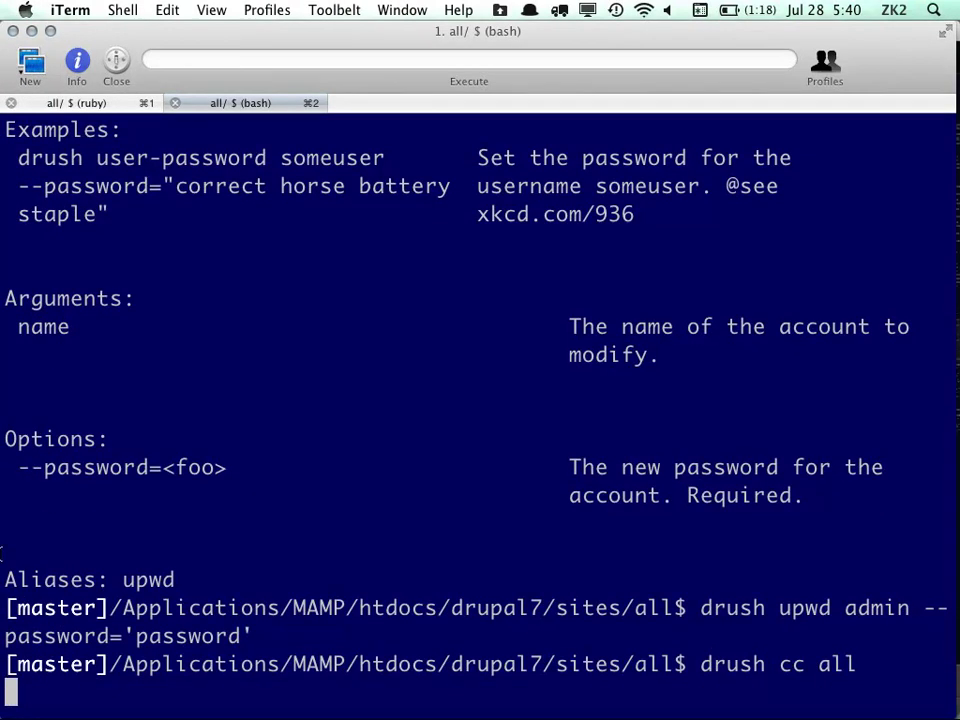
pyautogui.moveTo(3, 538)
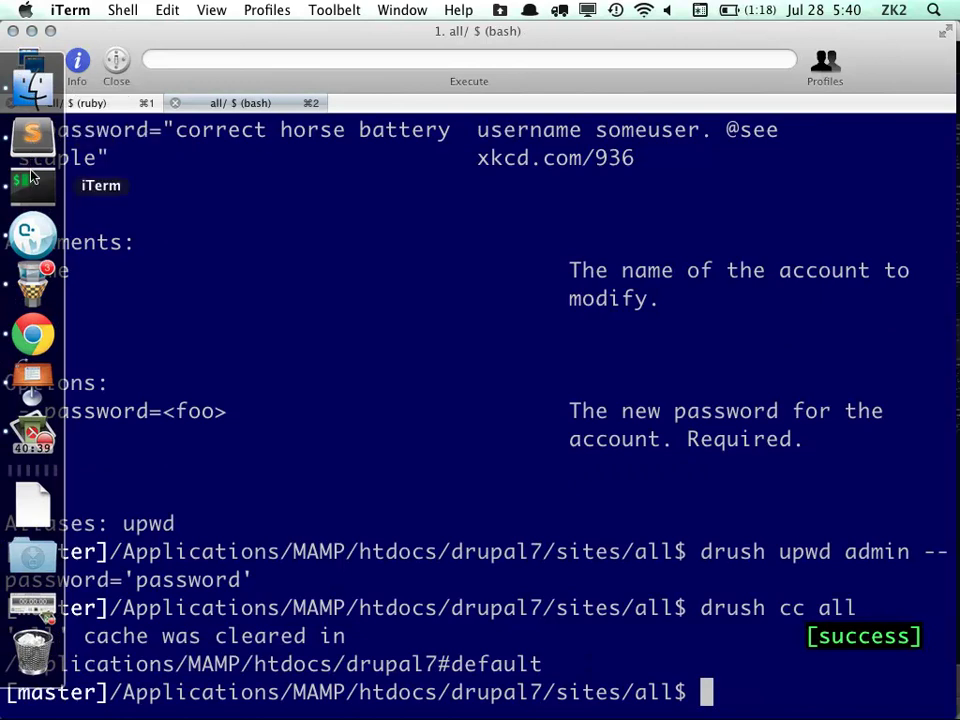
pyautogui.click(31, 340)
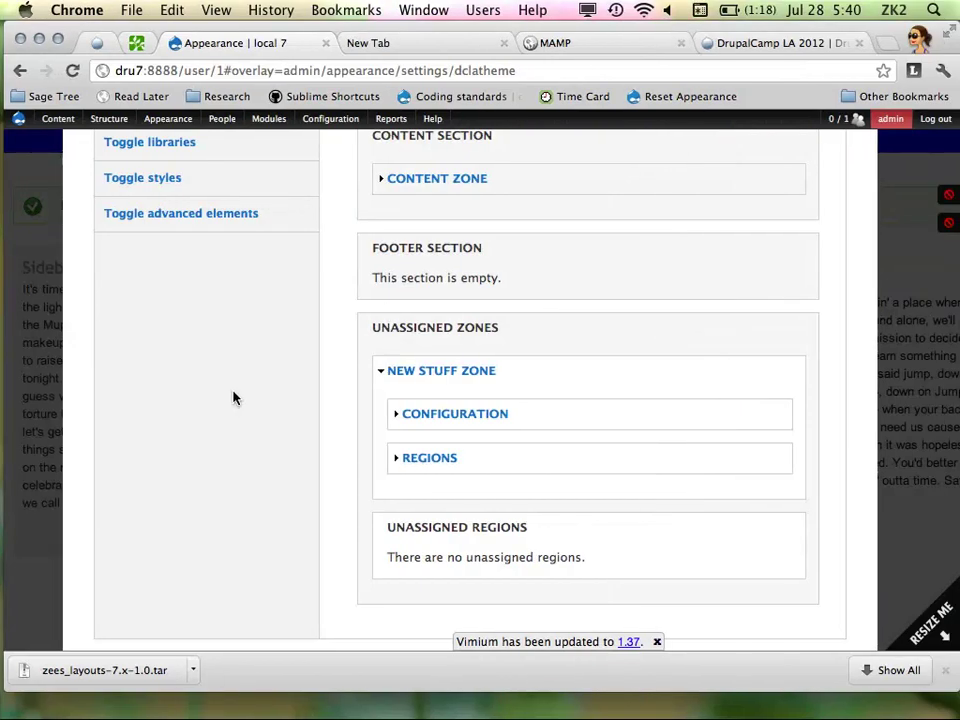
# Reload the DCLA theme settings and expand NEW STUFF ZONE and its Regions under zone configuration
pyautogui.scroll(5, 245, 397)
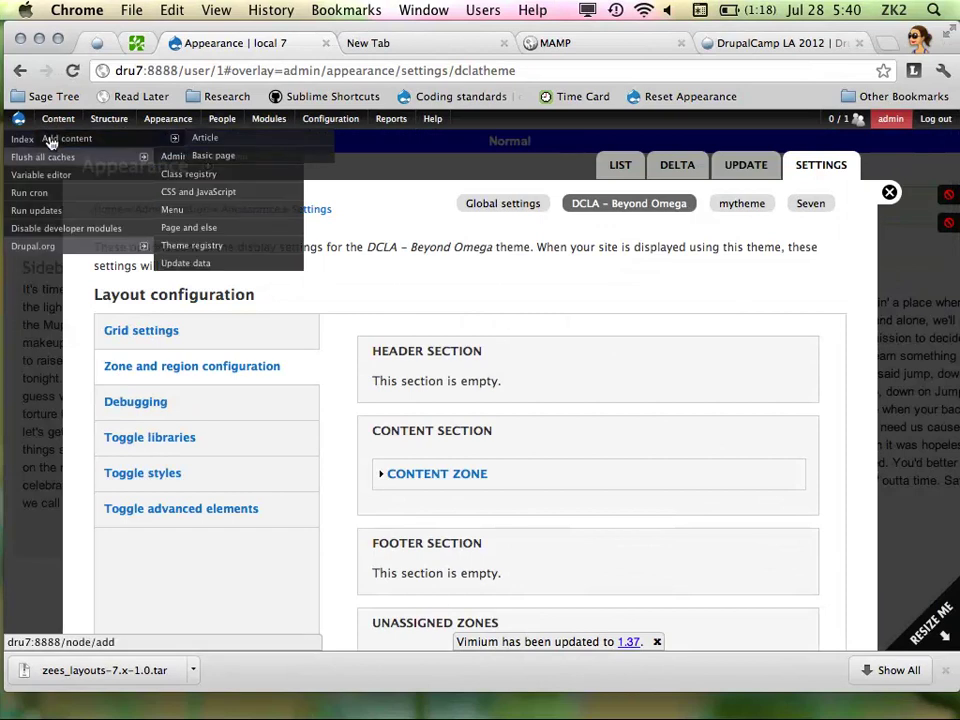
pyautogui.click(282, 162)
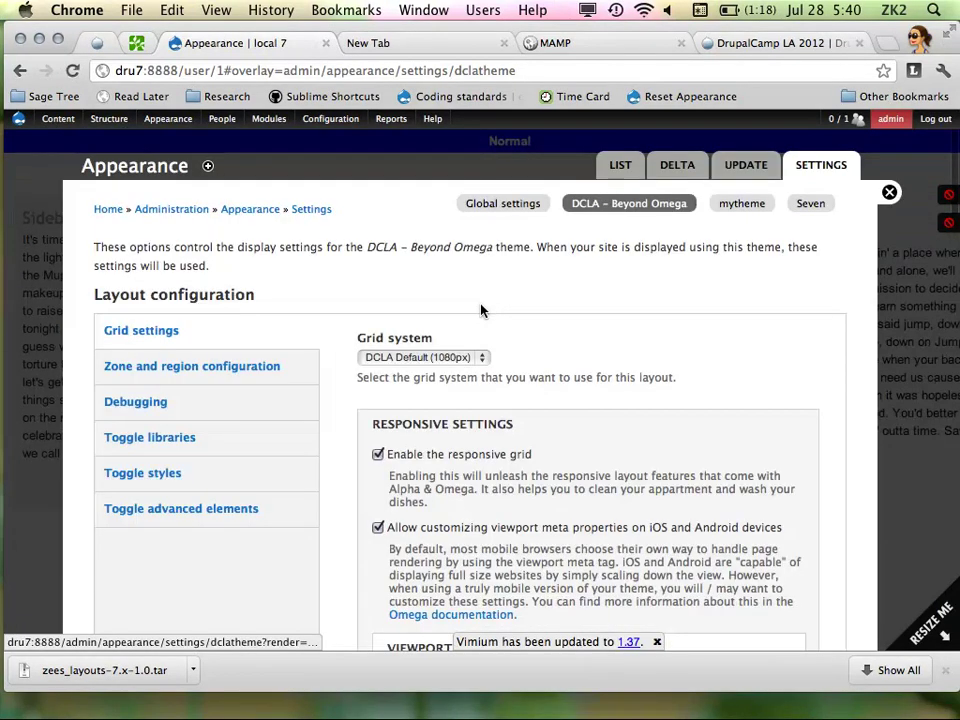
pyautogui.scroll(-2, 482, 310)
pyautogui.click(257, 211)
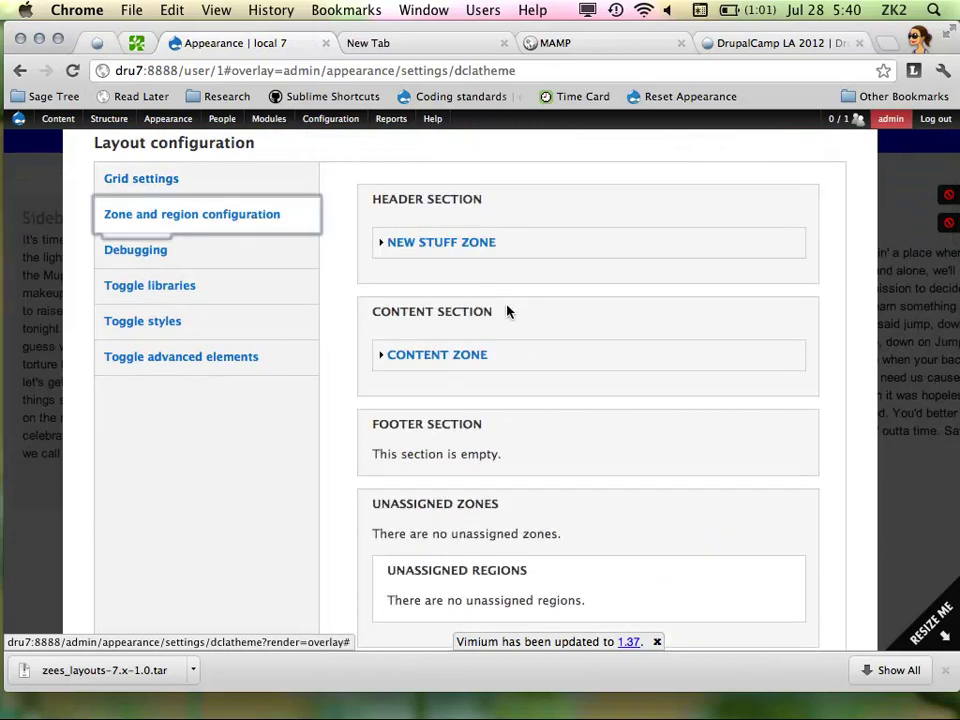
pyautogui.click(440, 242)
pyautogui.click(437, 329)
pyautogui.scroll(-5, 536, 355)
pyautogui.moveTo(2, 380)
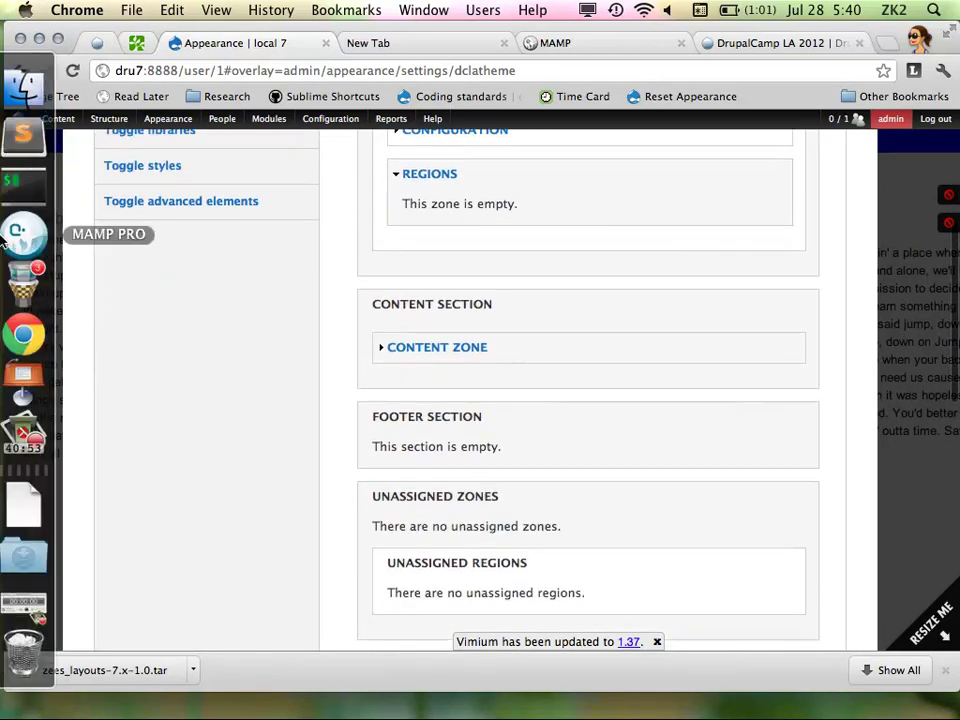
# Copy the sidebar_second region settings on lines 126–134 and place the caret on line 135
pyautogui.click(33, 135)
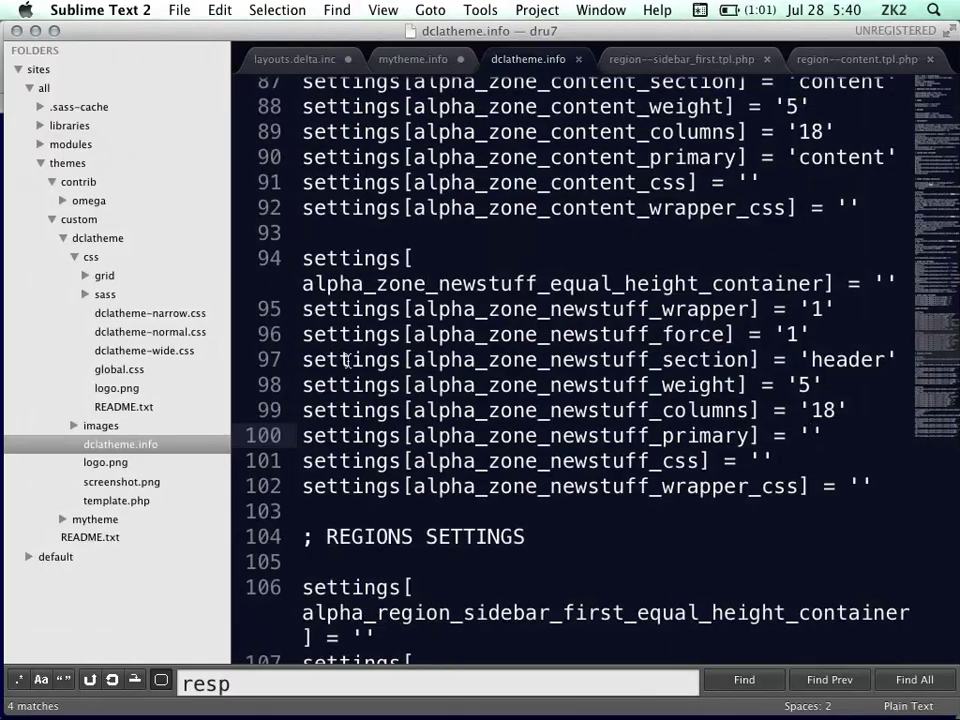
pyautogui.scroll(-5, 504, 381)
pyautogui.scroll(3, 504, 381)
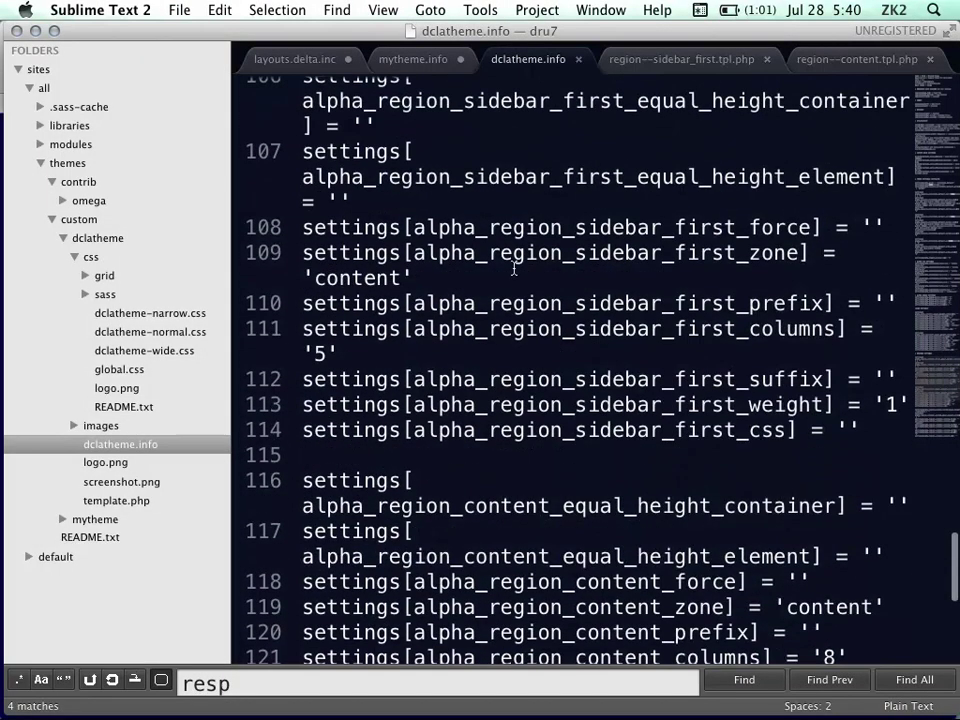
pyautogui.scroll(1, 513, 268)
pyautogui.moveTo(303, 94); pyautogui.dragTo(875, 449)
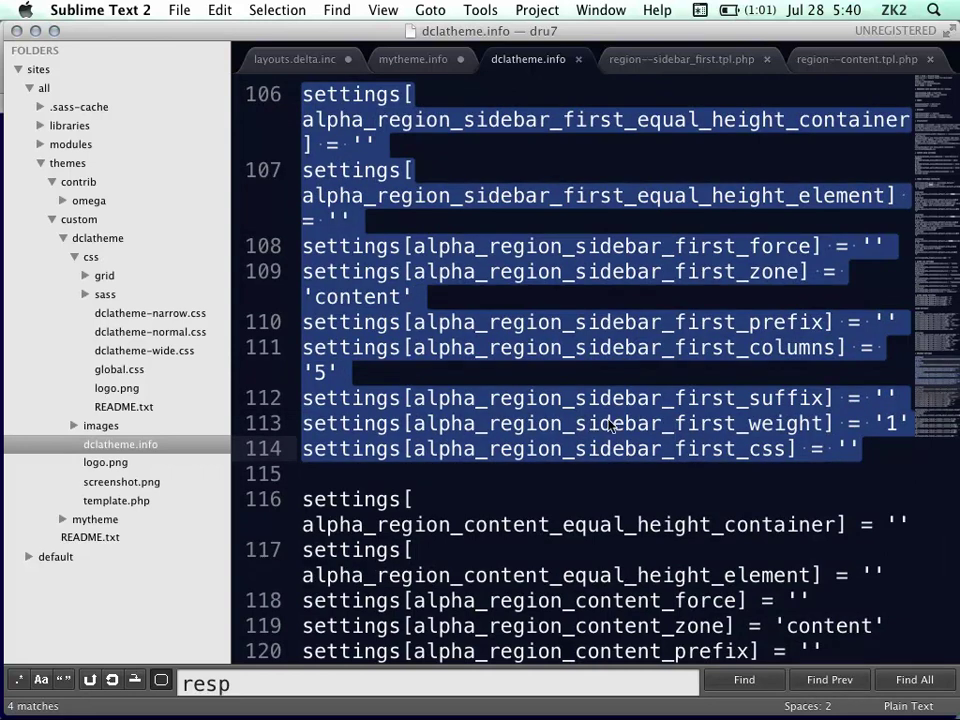
pyautogui.scroll(-5, 640, 430)
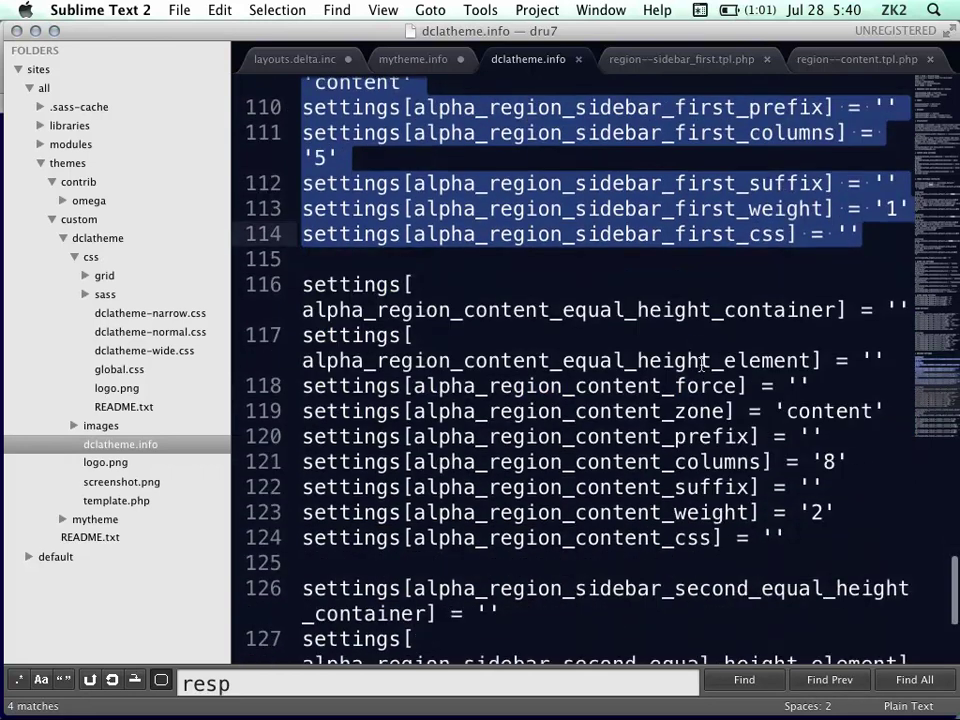
pyautogui.scroll(-6, 606, 415)
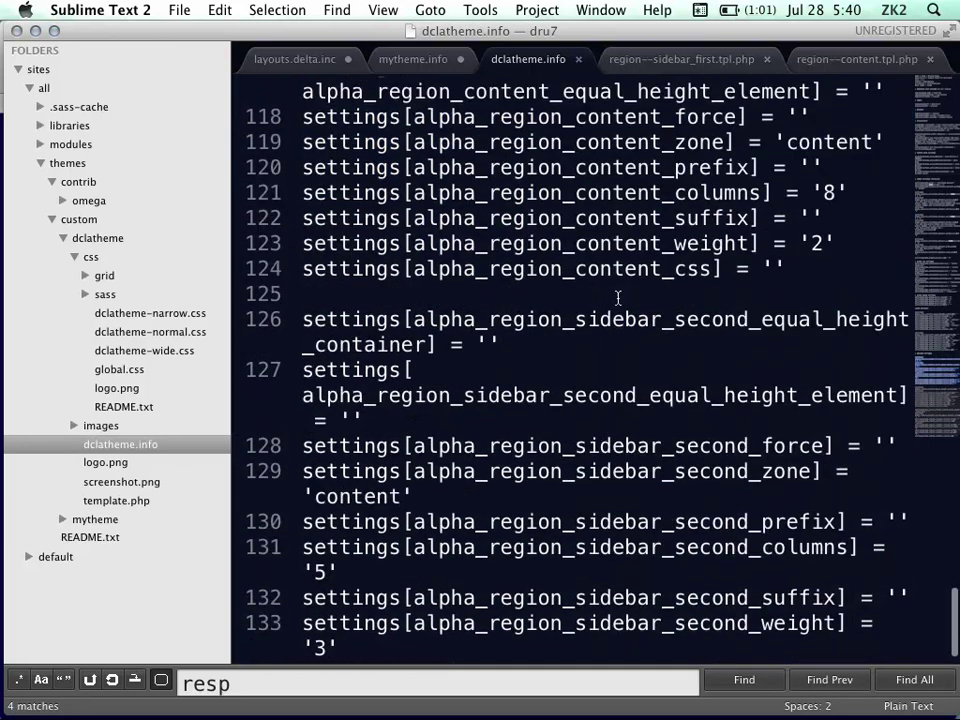
pyautogui.scroll(-2, 720, 568)
pyautogui.moveTo(870, 626); pyautogui.dragTo(286, 285)
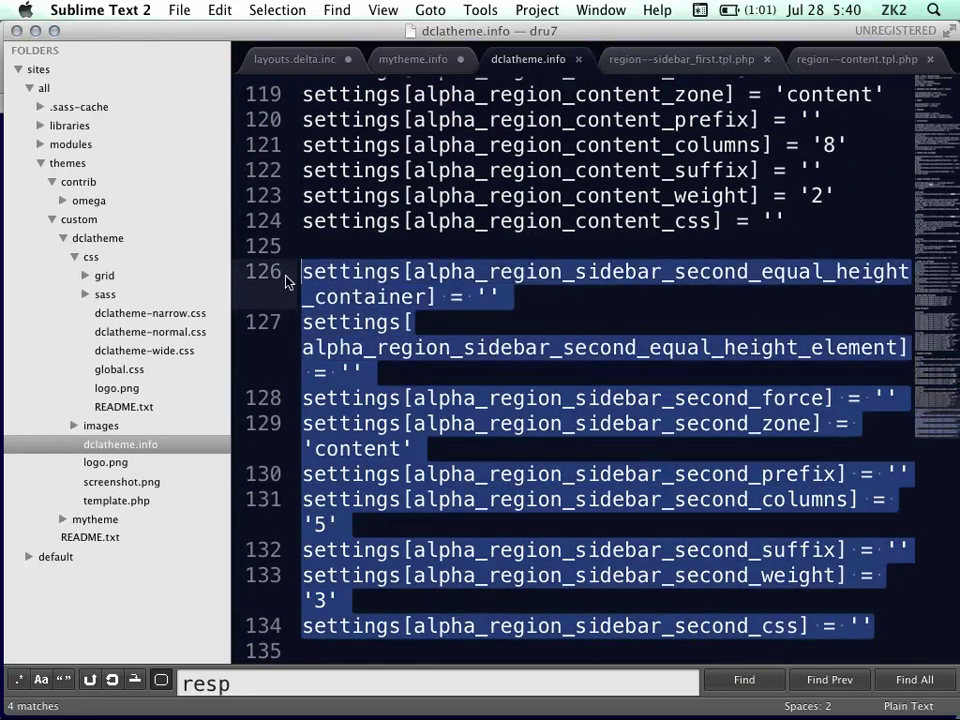
pyautogui.press('super+c')
pyautogui.click(866, 641)
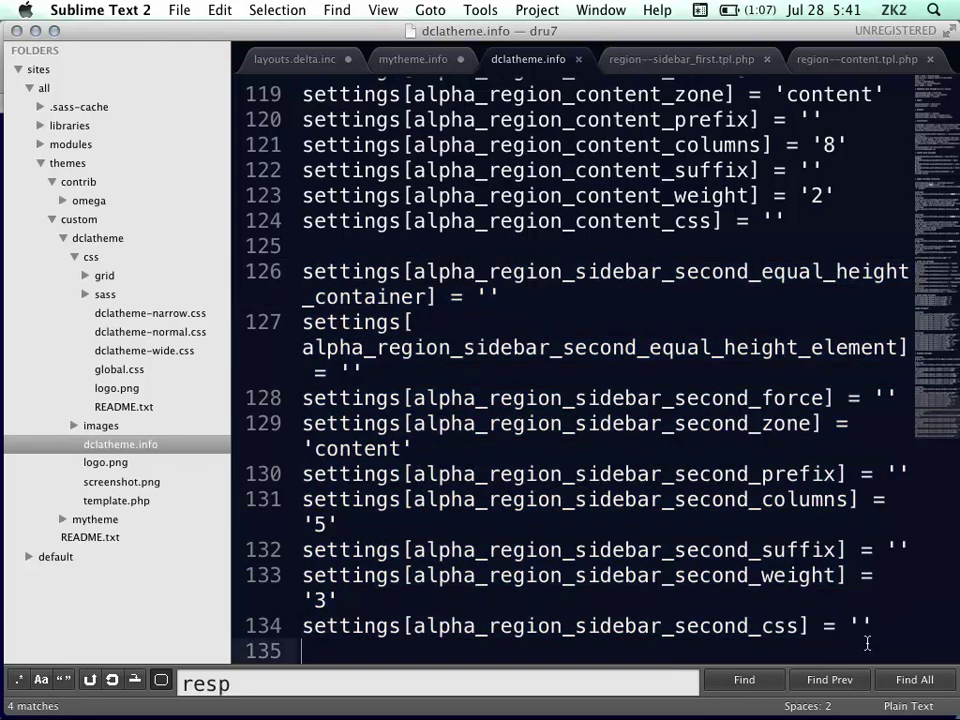
# Paste the sidebar_second settings after line 135, rename its first key to dcla, and save
pyautogui.press('Return')
pyautogui.press('super+v')
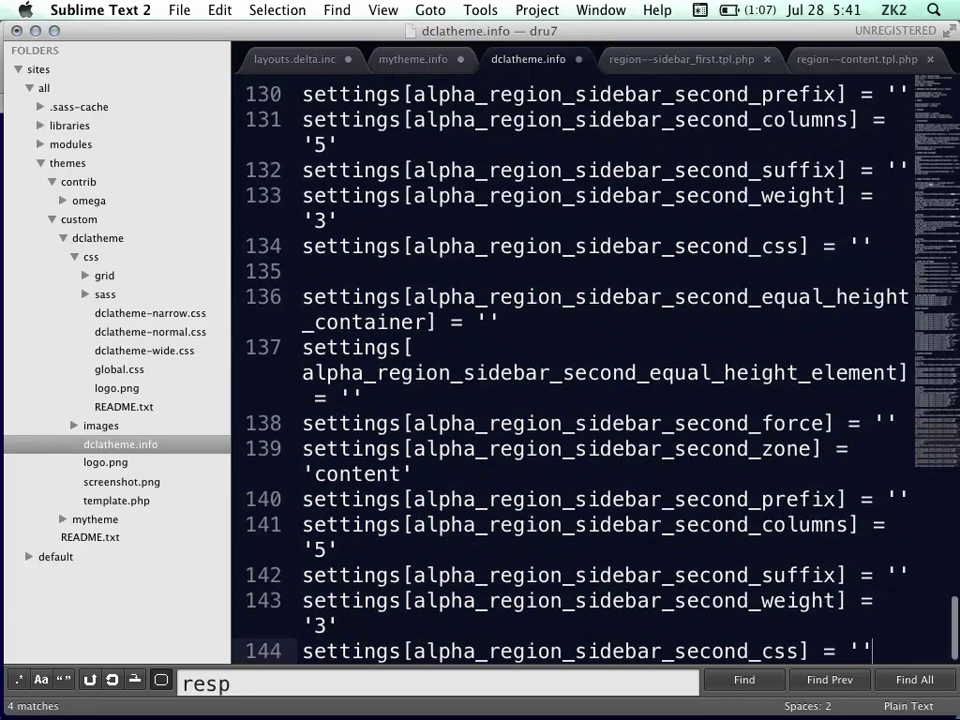
pyautogui.click(637, 343)
pyautogui.moveTo(661, 294); pyautogui.dragTo(749, 297)
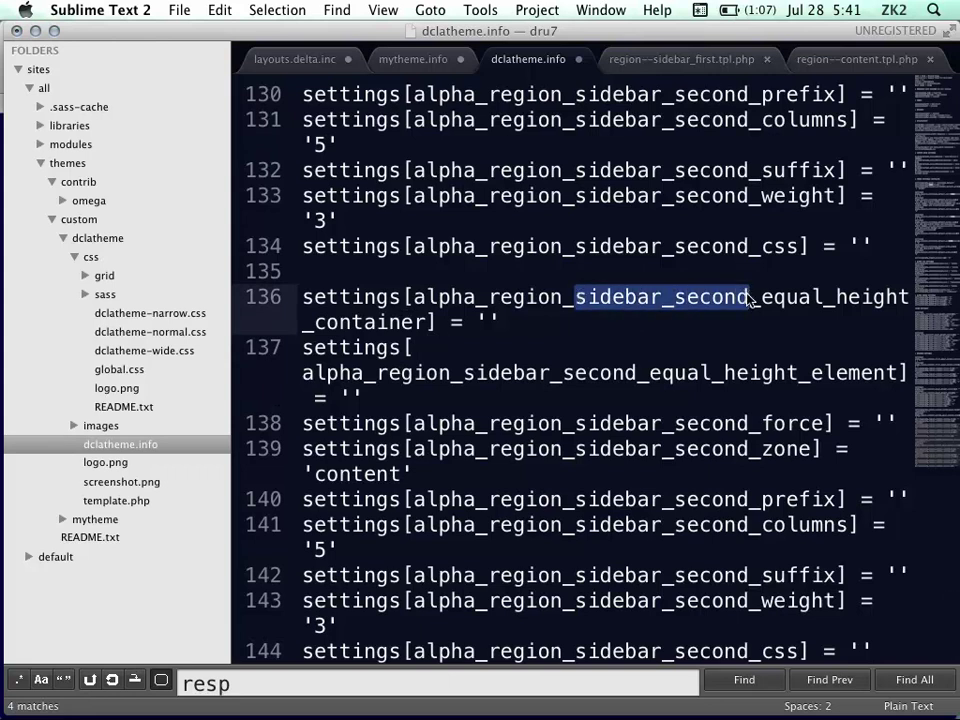
pyautogui.write('dcla')
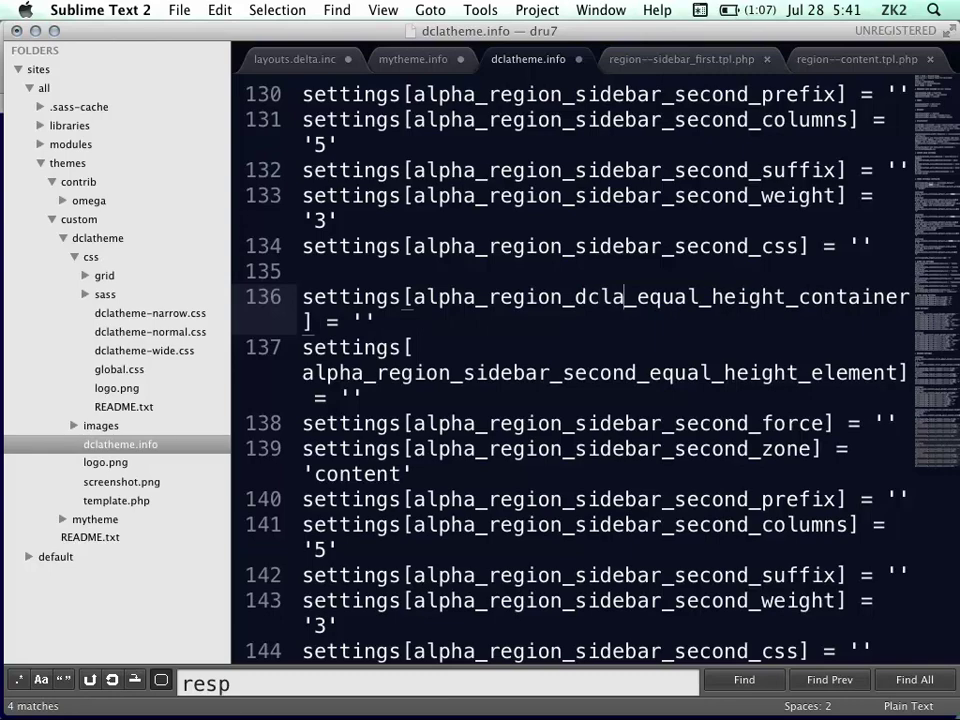
pyautogui.press('super+s')
# Duplicate the regions[content] declaration as regions[dcla] and save
pyautogui.scroll(20, 622, 348)
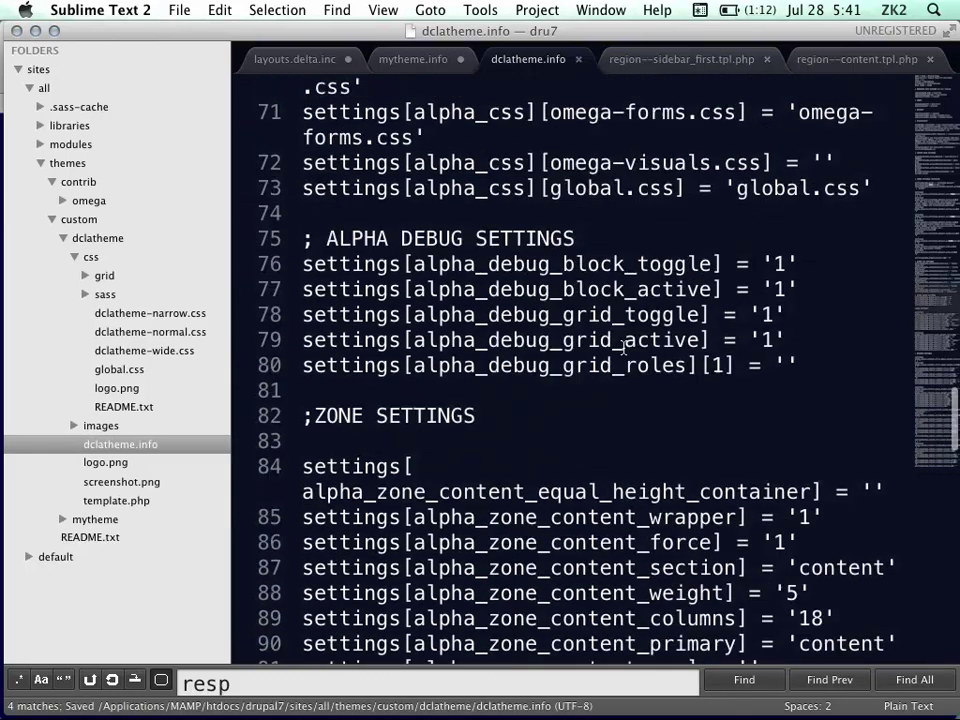
pyautogui.scroll(8, 622, 348)
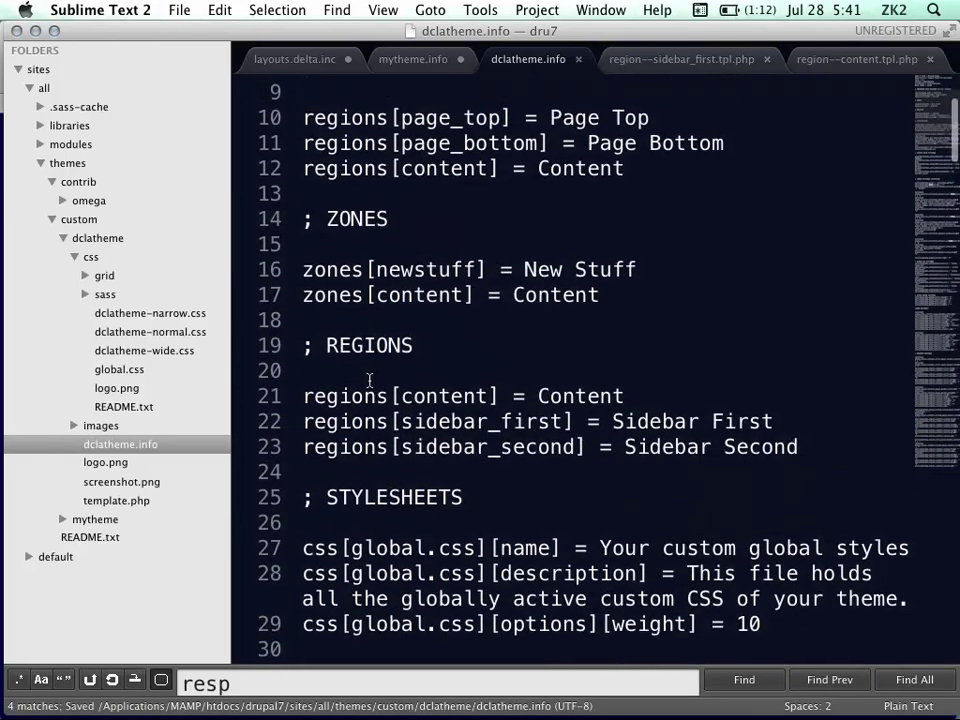
pyautogui.tripleClick(375, 396)
pyautogui.press('super+c')
pyautogui.press('Up')
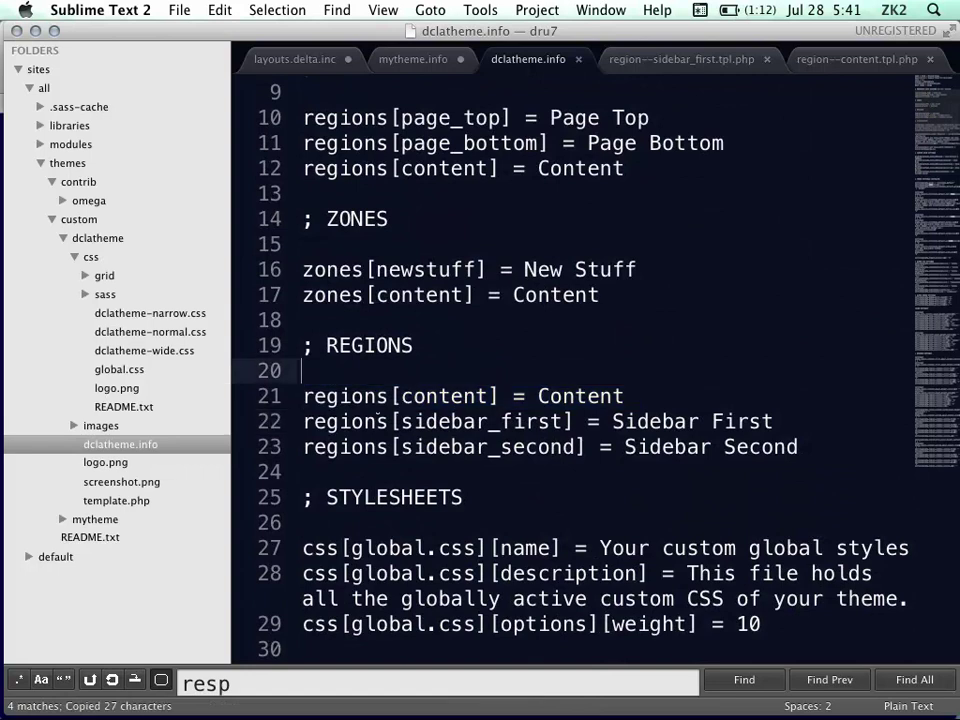
pyautogui.press('Return')
pyautogui.press('super+v')
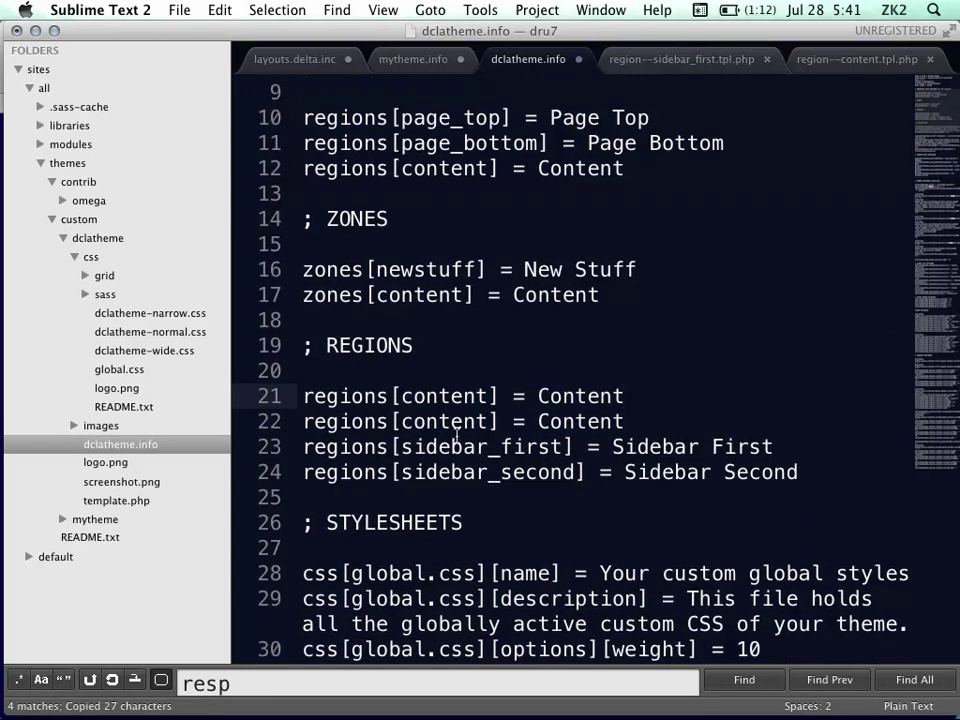
pyautogui.doubleClick(443, 394)
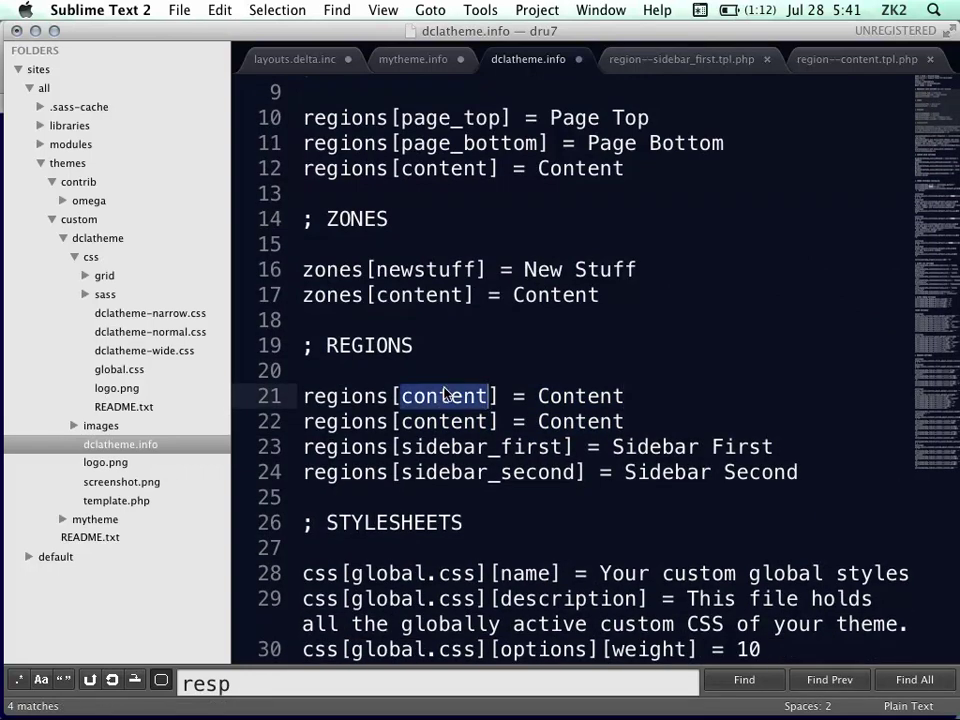
pyautogui.write('dcla')
pyautogui.press('super+s')
# Change the new dcla region's label to DCLA
pyautogui.doubleClick(544, 393)
pyautogui.write('DcCLA')
pyautogui.scroll(-10, 607, 430)
pyautogui.scroll(-10, 607, 430)
pyautogui.scroll(-10, 607, 430)
pyautogui.scroll(-10, 607, 430)
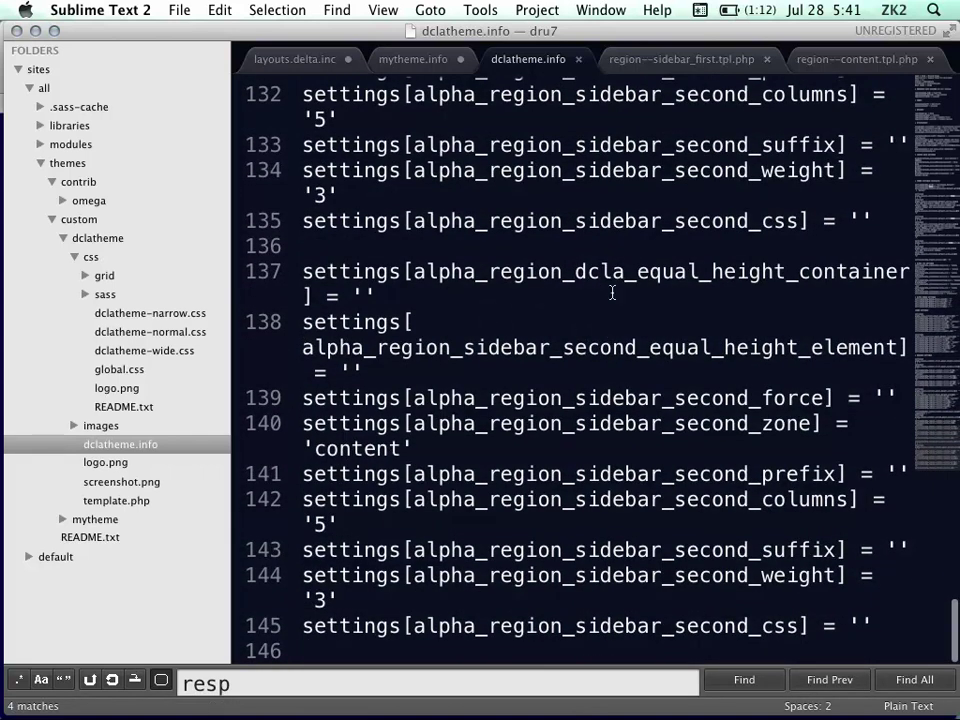
# Replace sidebar_second with dcla in the keys on lines 138–140
pyautogui.moveTo(576, 271); pyautogui.dragTo(625, 271)
pyautogui.press('super+c')
pyautogui.doubleClick(612, 347)
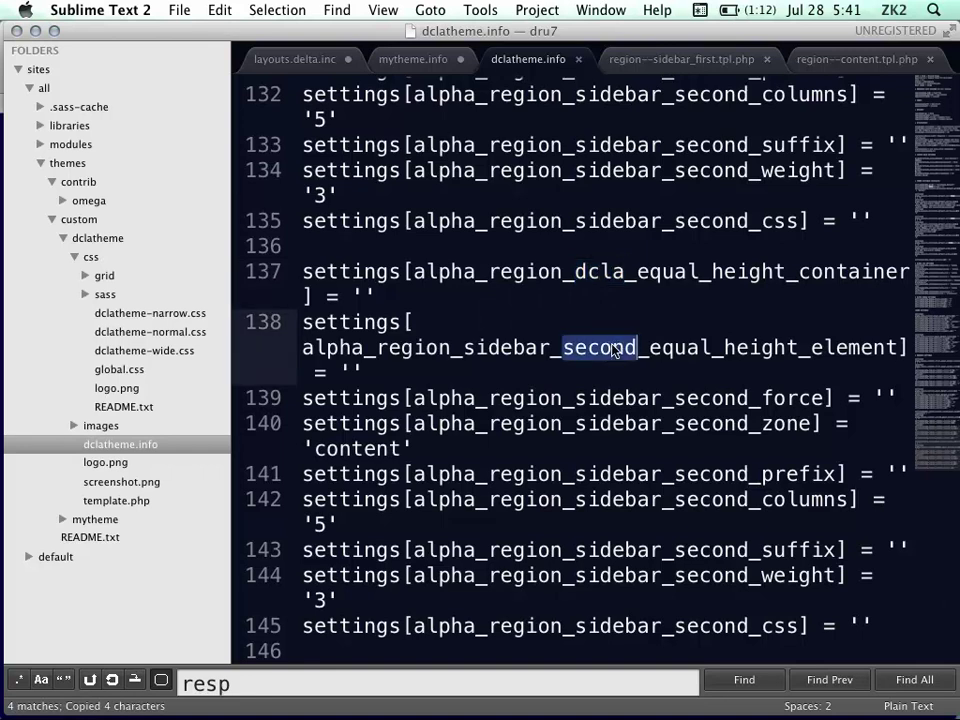
pyautogui.press('BackSpace')
pyautogui.press('BackSpace')
pyautogui.press('BackSpace')
pyautogui.press('BackSpace')
pyautogui.press('BackSpace')
pyautogui.press('BackSpace')
pyautogui.press('BackSpace')
pyautogui.press('BackSpace')
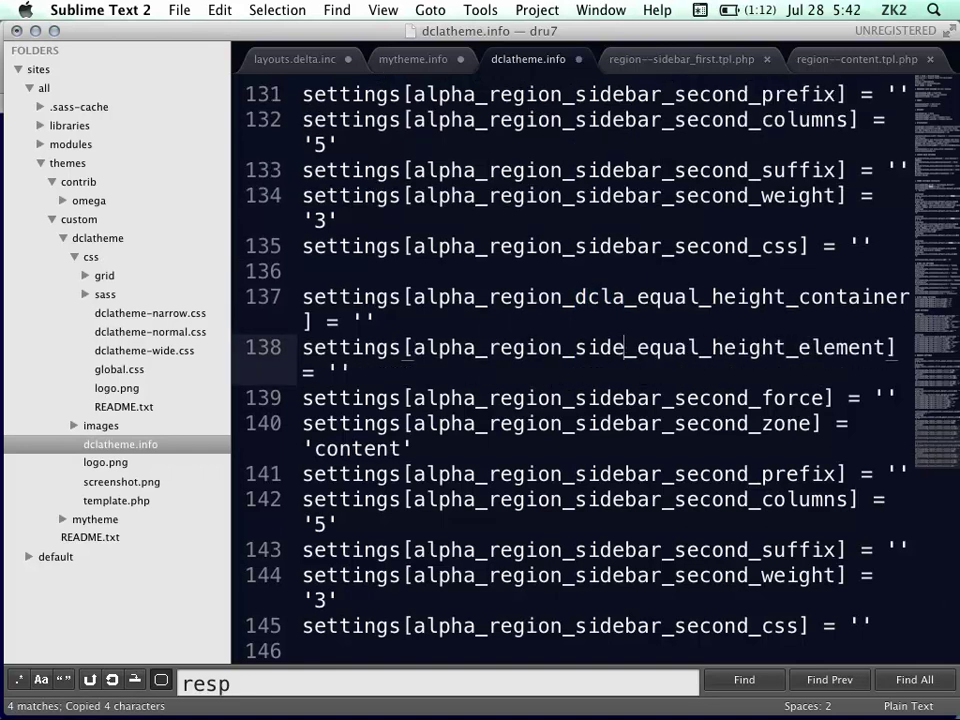
pyautogui.press('BackSpace')
pyautogui.press('super+v')
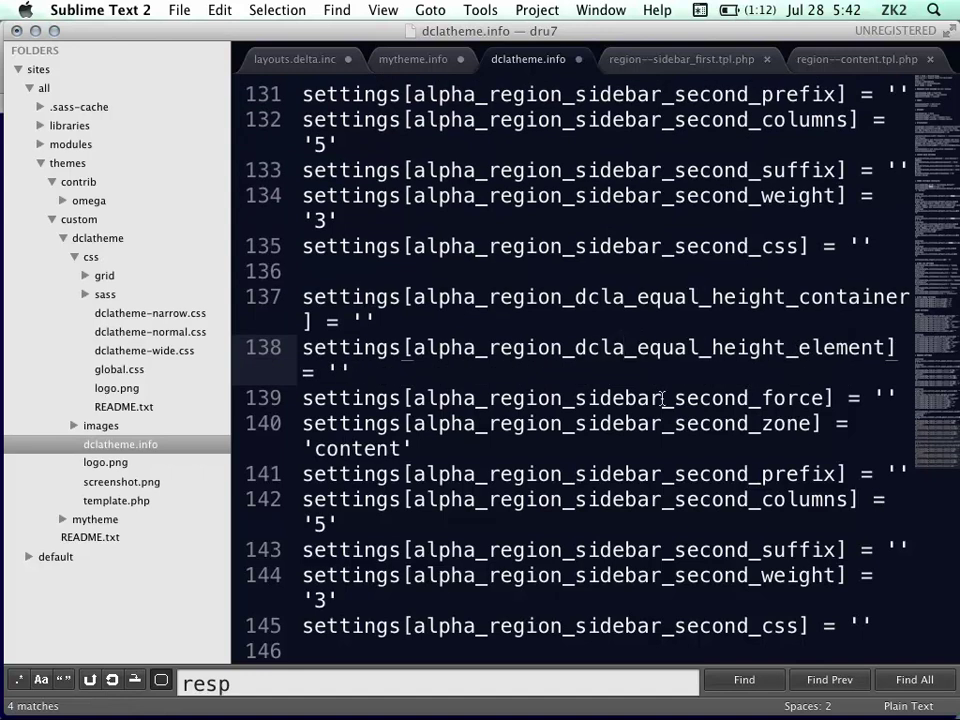
pyautogui.moveTo(754, 398); pyautogui.dragTo(568, 398)
pyautogui.press('super+v')
pyautogui.moveTo(750, 424); pyautogui.dragTo(568, 423)
pyautogui.press('super+v')
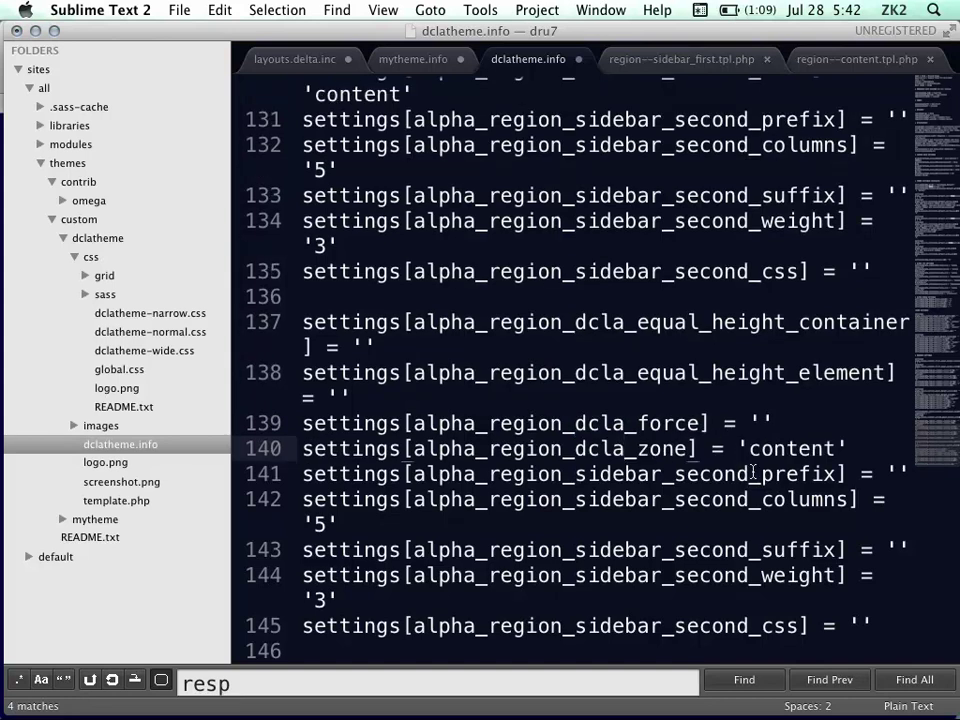
# Rename the prefix, columns, suffix, weight and css keys to dcla and save
pyautogui.moveTo(750, 474); pyautogui.dragTo(570, 474)
pyautogui.press('super+v')
pyautogui.moveTo(749, 499); pyautogui.dragTo(577, 500)
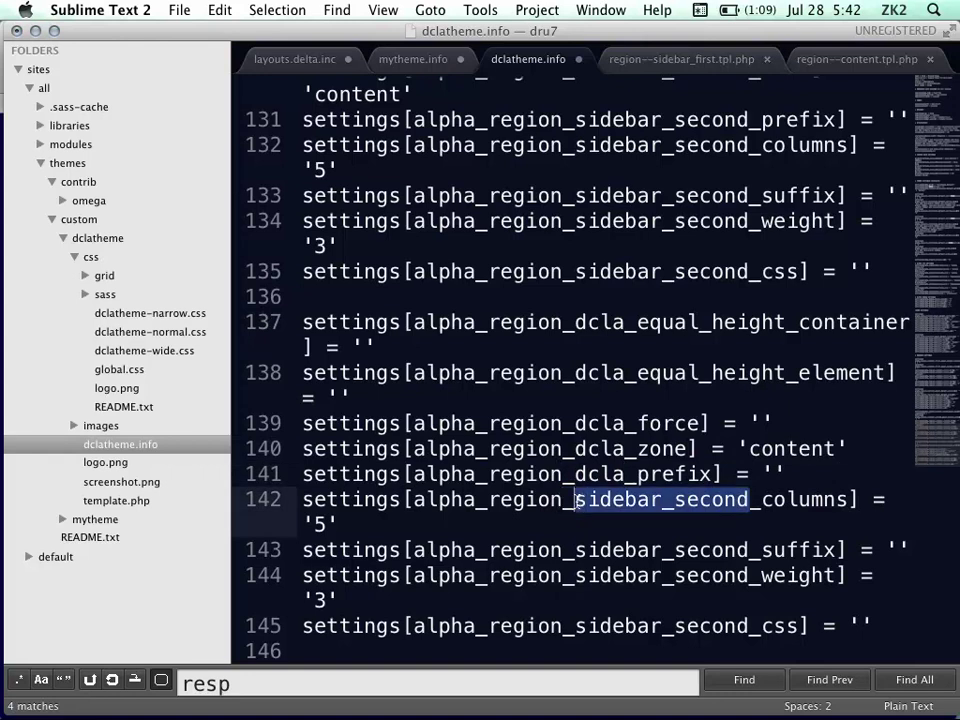
pyautogui.press('super+v')
pyautogui.moveTo(748, 549); pyautogui.dragTo(574, 549)
pyautogui.press('super+v')
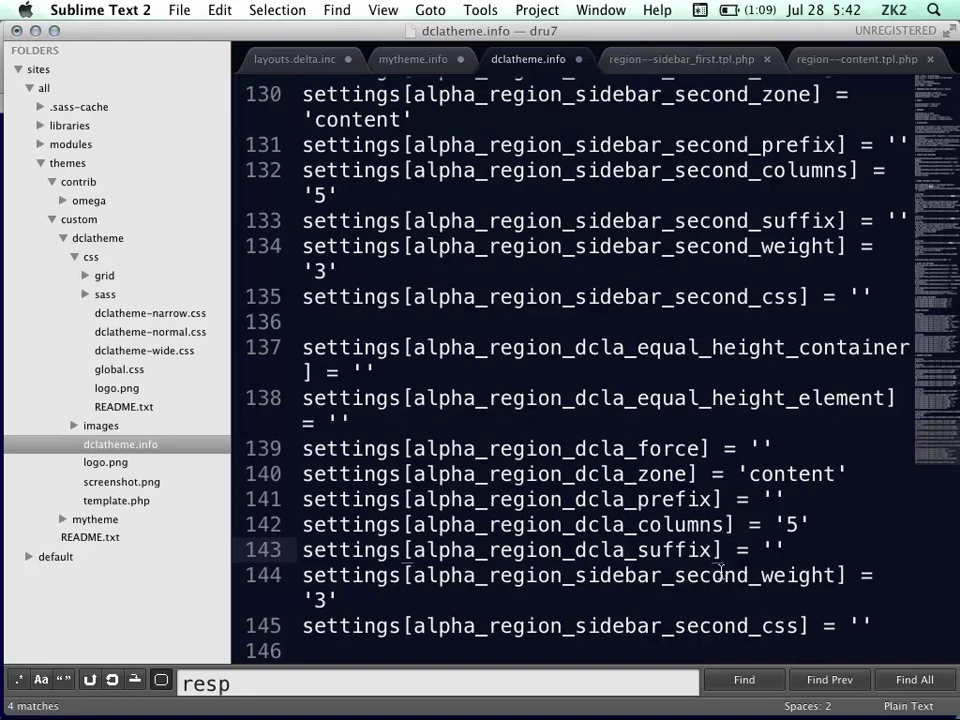
pyautogui.moveTo(749, 575); pyautogui.dragTo(576, 575)
pyautogui.press('super+v')
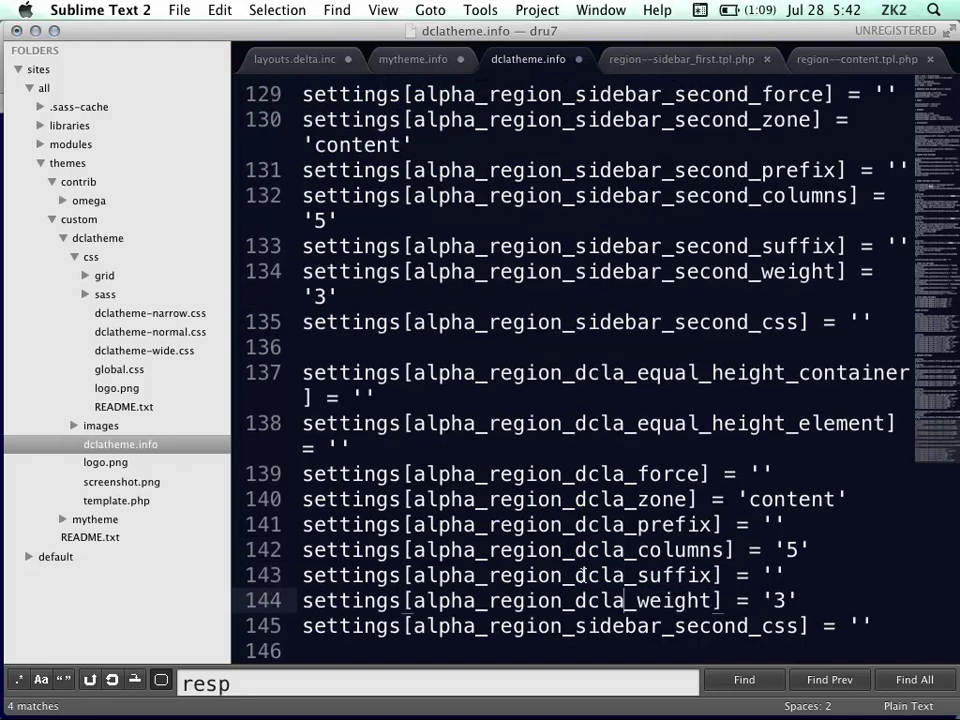
pyautogui.moveTo(748, 625); pyautogui.dragTo(575, 627)
pyautogui.press('super+v')
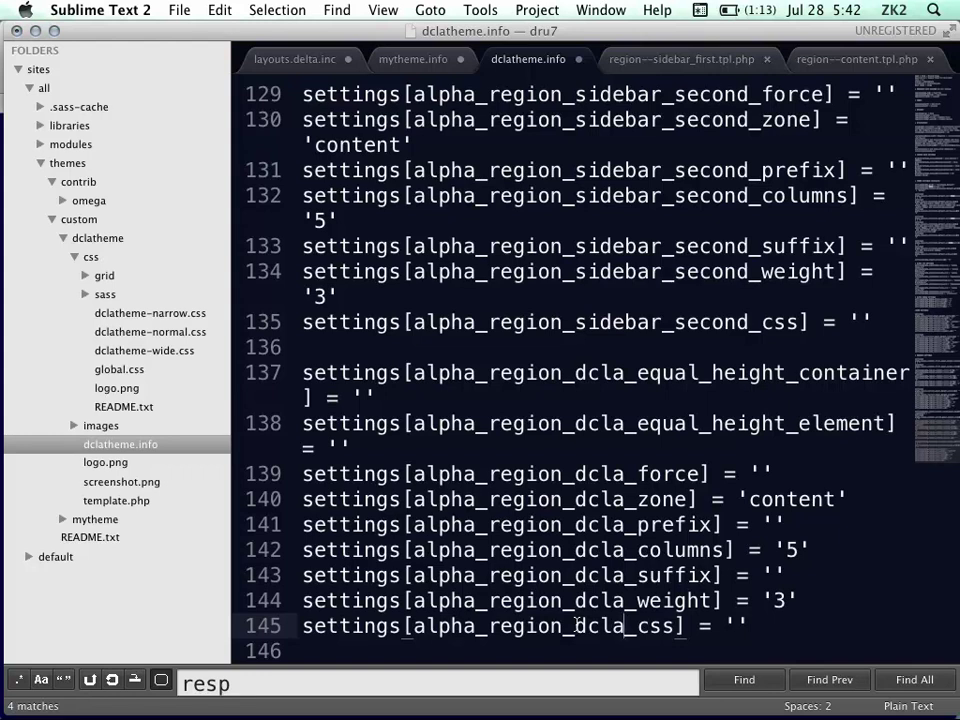
pyautogui.press('super+s')
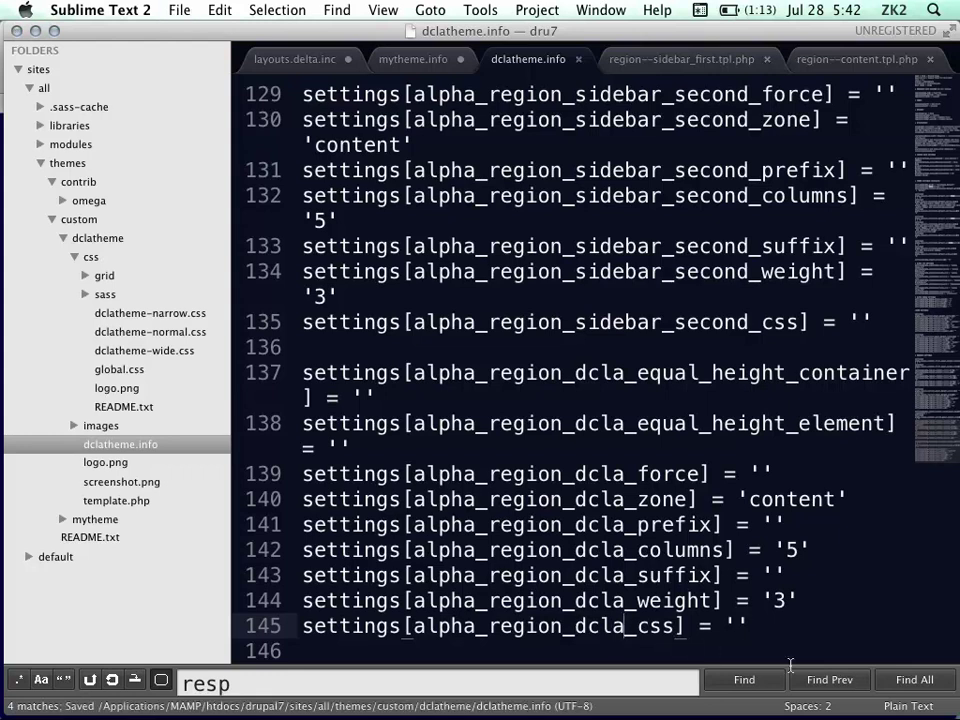
pyautogui.press('super+Tab')
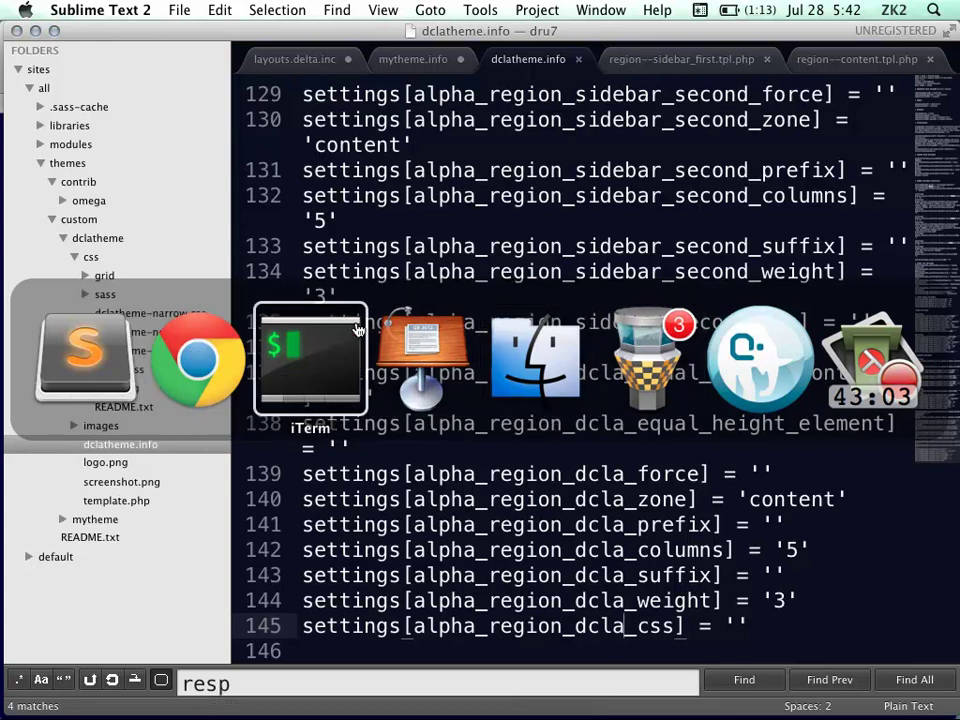
# Run drush cc all in iTerm again, then return to Chrome's zone configuration
pyautogui.click(318, 352)
pyautogui.write('dur')
pyautogui.press('BackSpace')
pyautogui.press('BackSpace')
pyautogui.write('rush cc all')
pyautogui.press('Return')
pyautogui.moveTo(4, 145)
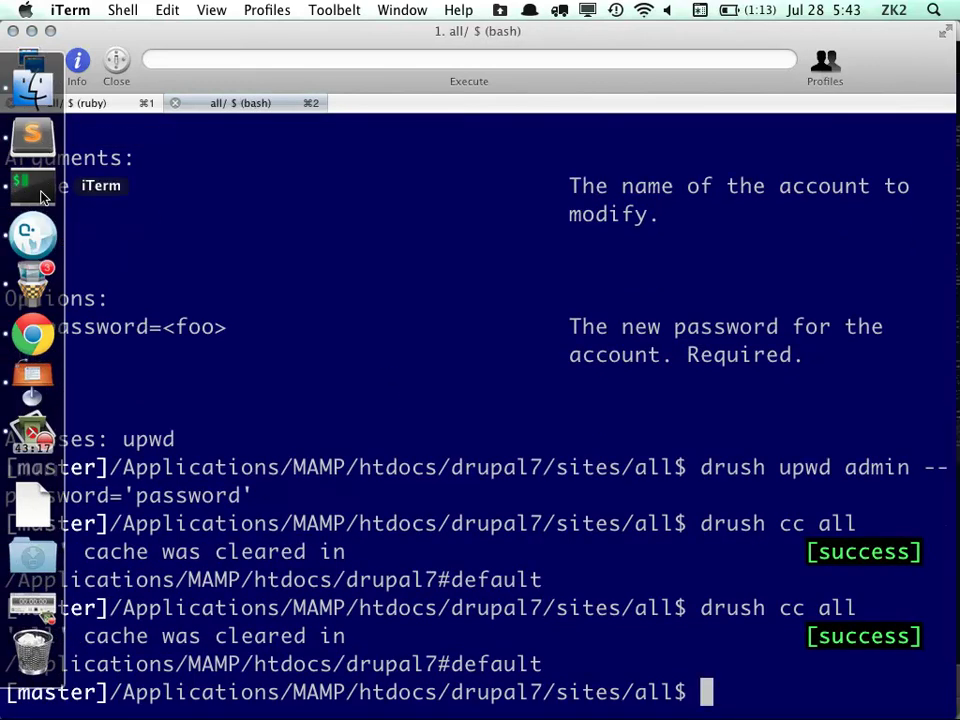
pyautogui.click(33, 334)
pyautogui.scroll(5, 219, 405)
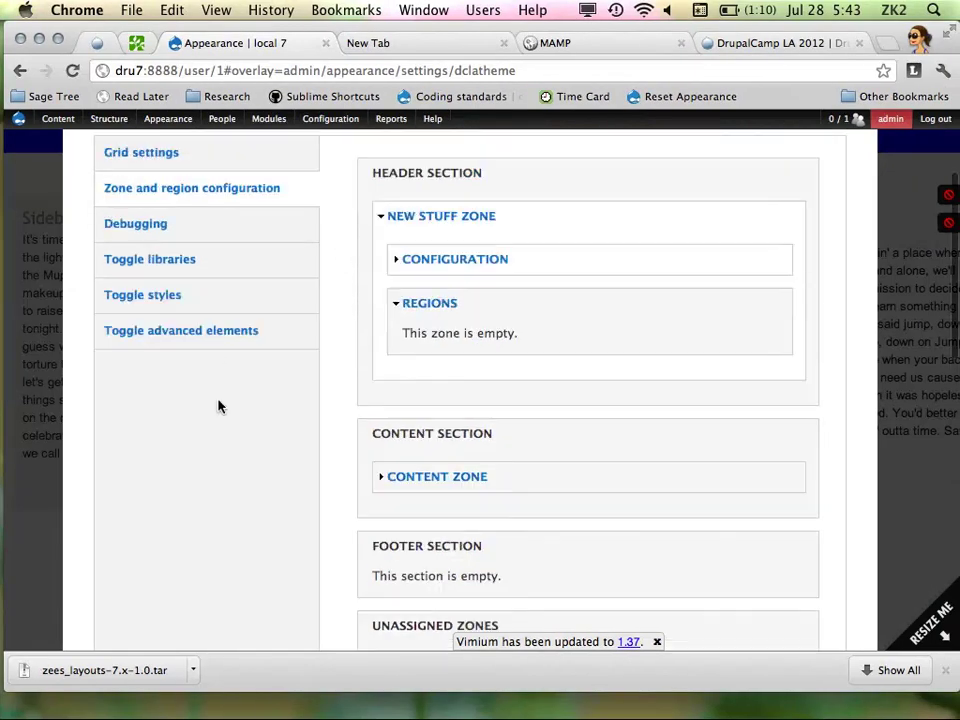
# Reload the theme settings page and open its zone and region configuration
pyautogui.press('super+r')
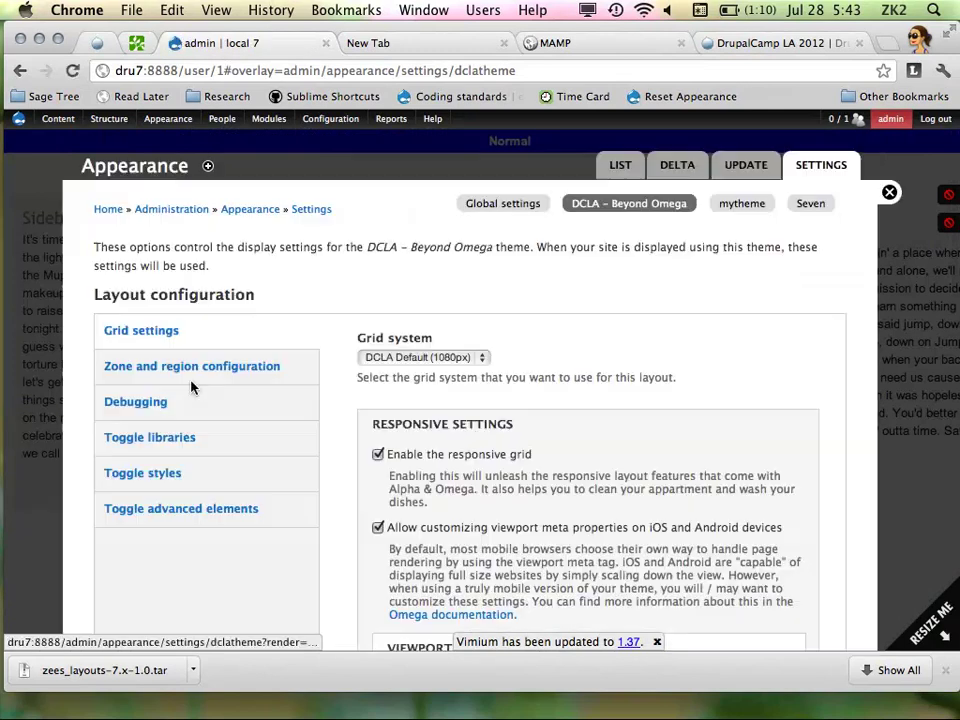
pyautogui.scroll(-7, 216, 379)
pyautogui.scroll(5, 216, 379)
pyautogui.click(162, 196)
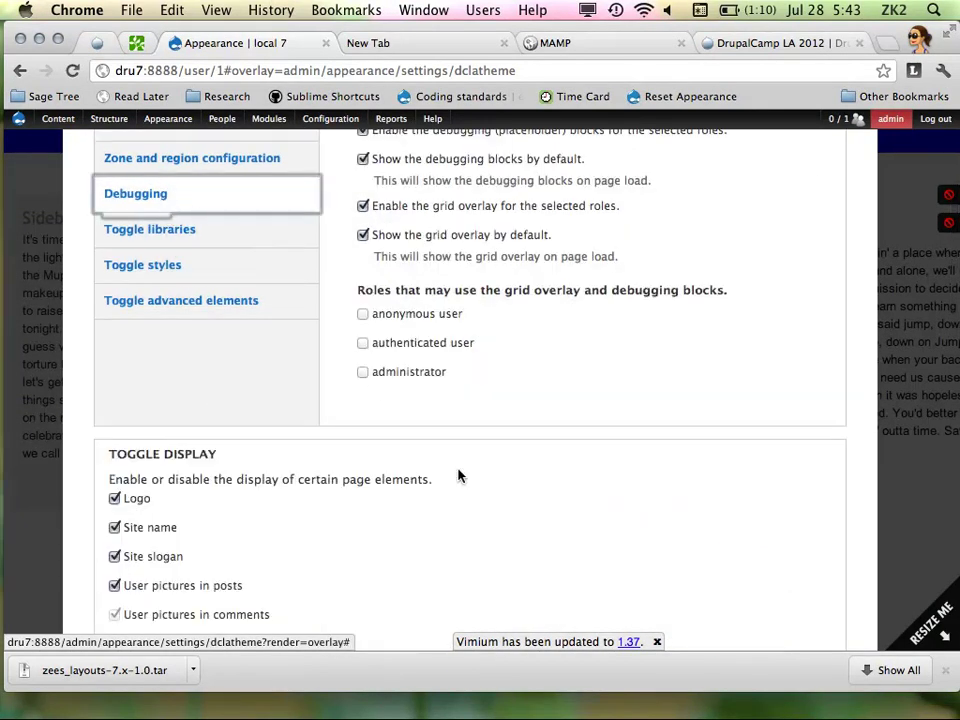
pyautogui.scroll(3, 214, 345)
pyautogui.click(228, 326)
# Expand the New Stuff zone and its regions to confirm none are listed, then return to Sublime Text
pyautogui.scroll(-5, 467, 390)
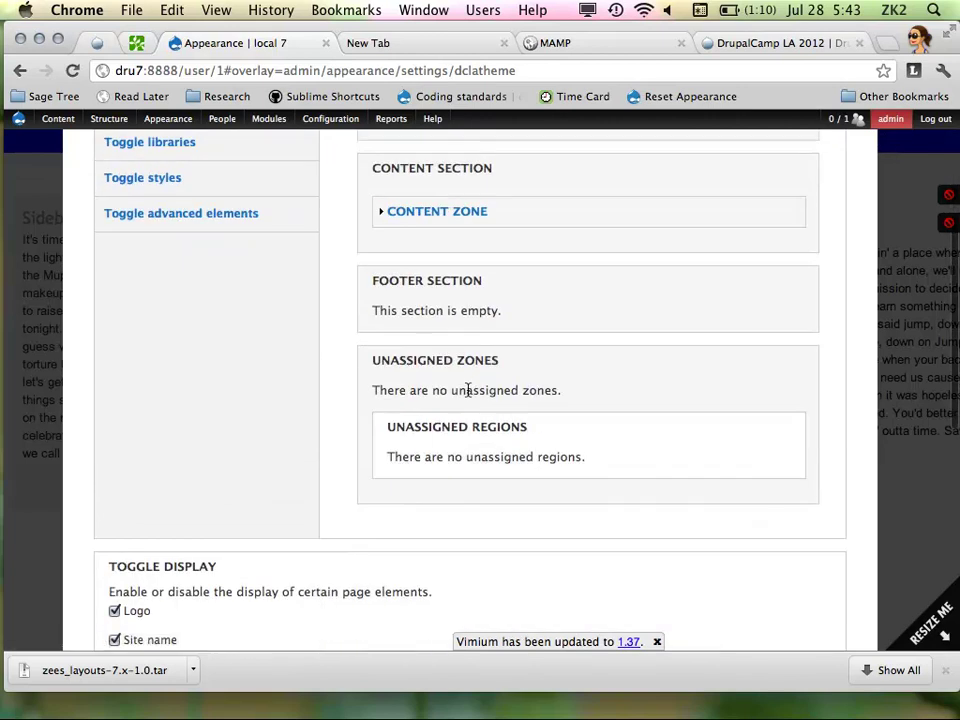
pyautogui.scroll(2, 467, 394)
pyautogui.scroll(5, 437, 335)
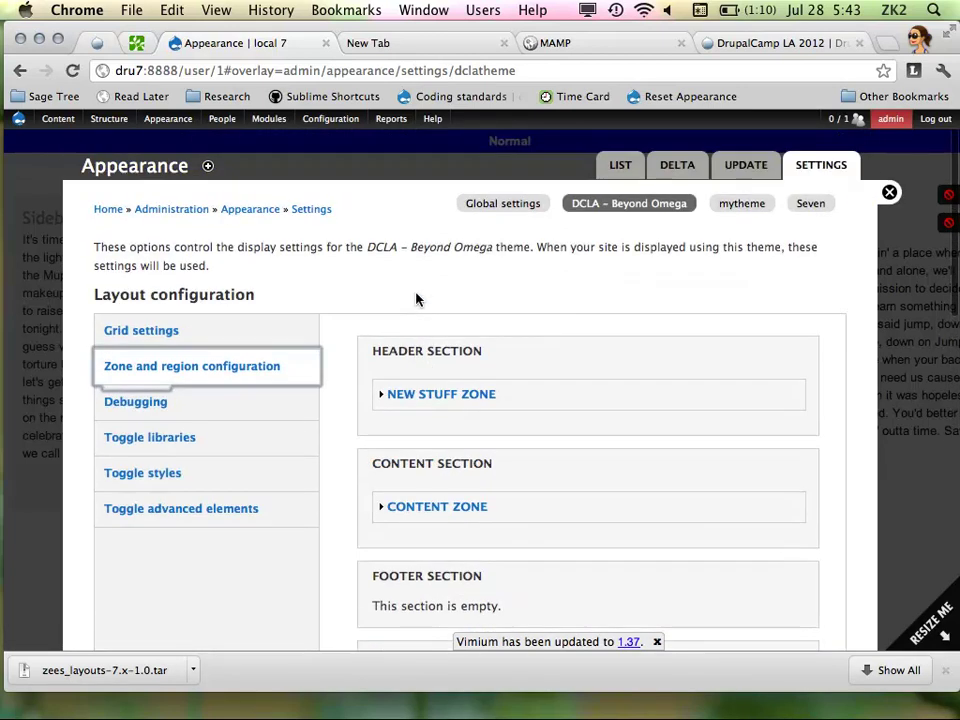
pyautogui.click(430, 398)
pyautogui.scroll(-3, 443, 423)
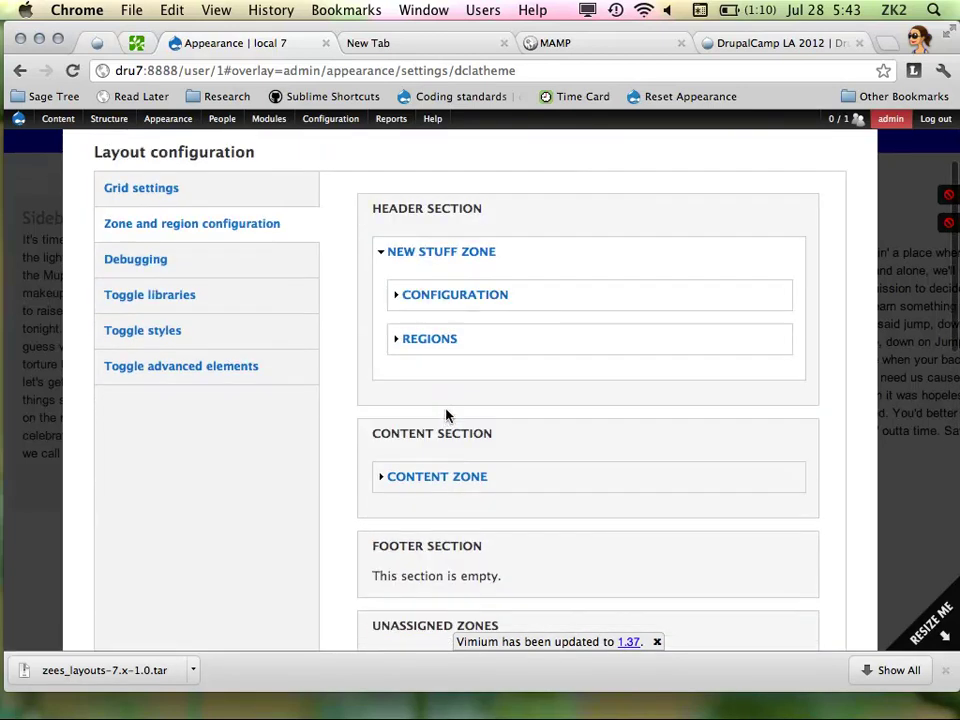
pyautogui.click(426, 341)
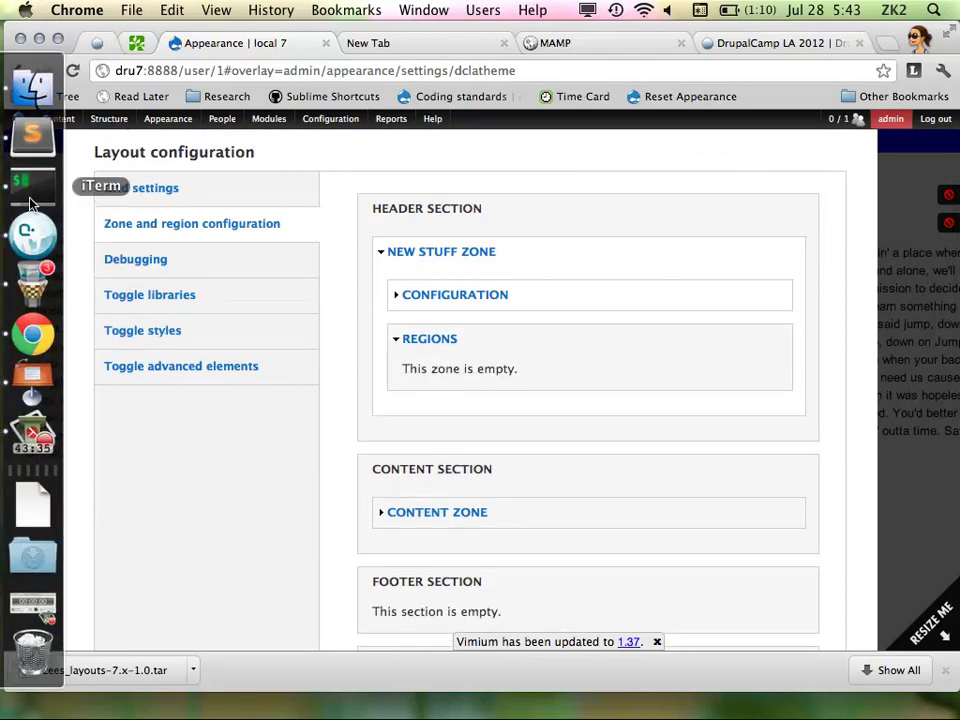
pyautogui.click(28, 188)
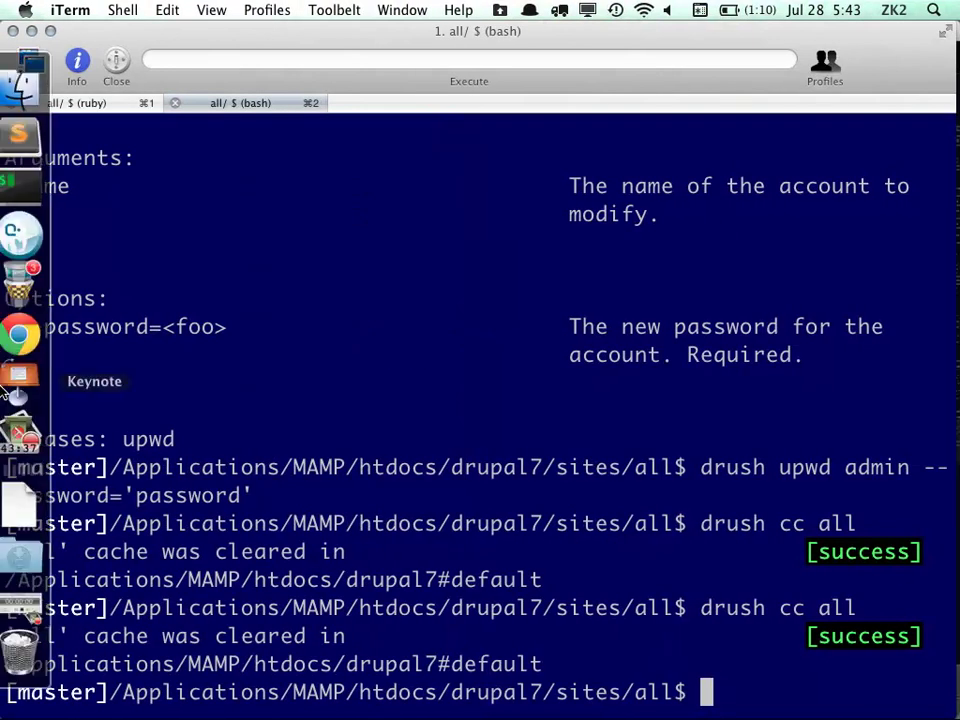
pyautogui.click(27, 152)
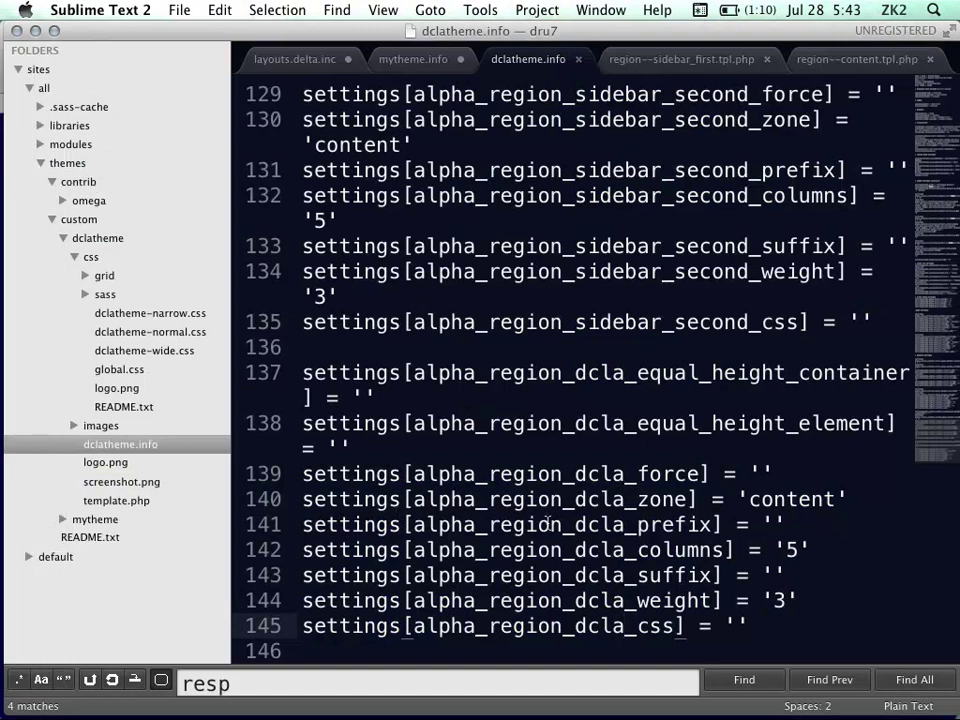
# Change the dcla region's zone on line 140 from 'content' to 'newstuff' and save
pyautogui.click(587, 547)
pyautogui.press('super+s')
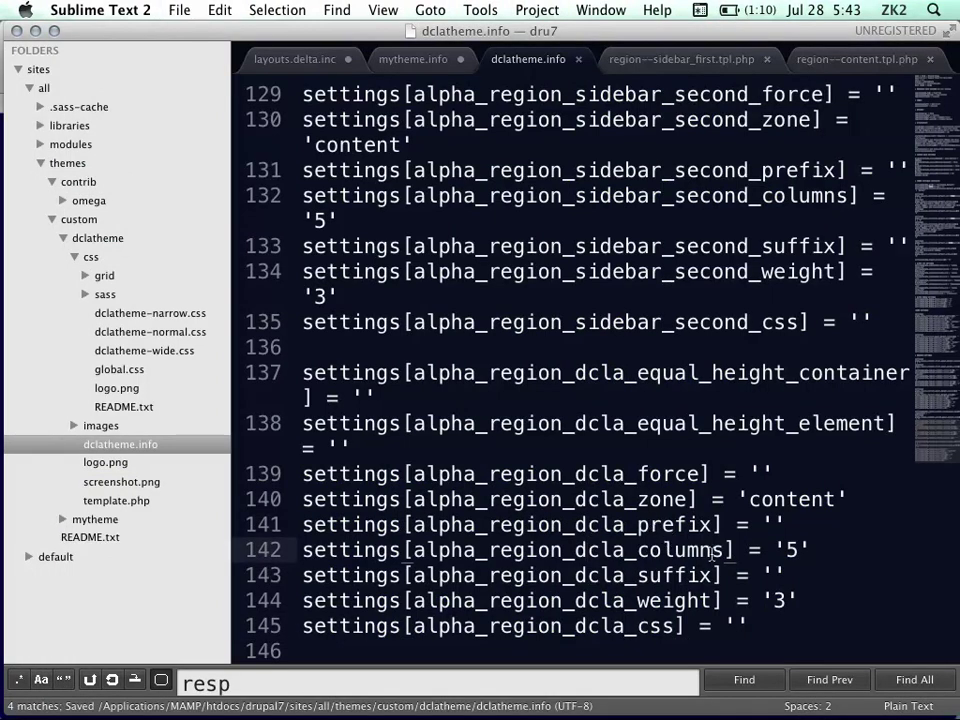
pyautogui.doubleClick(788, 500)
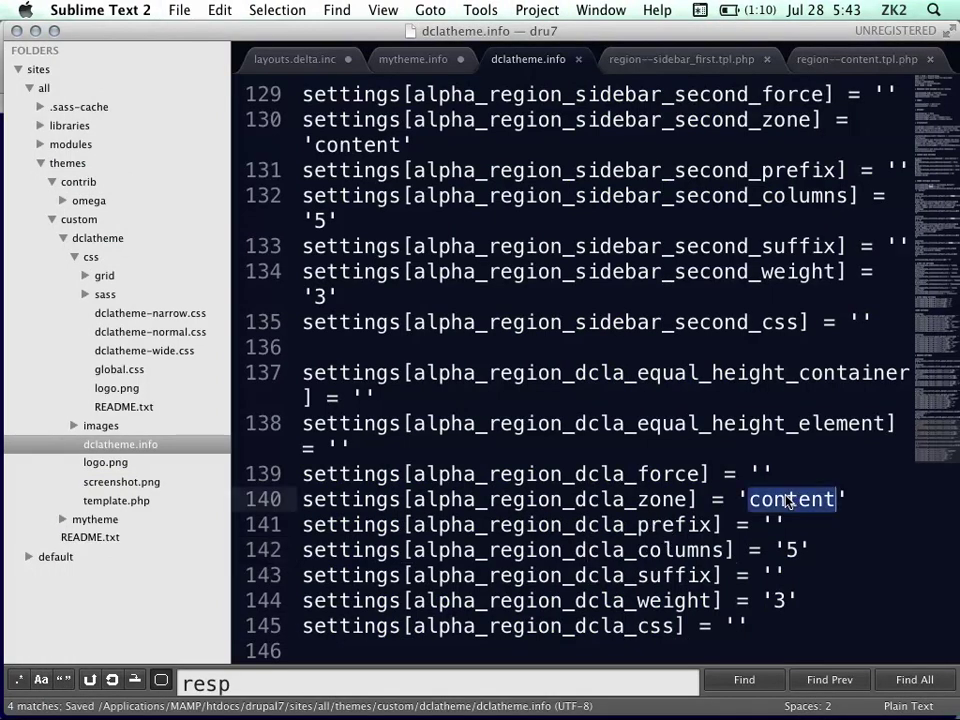
pyautogui.write('newstuf')
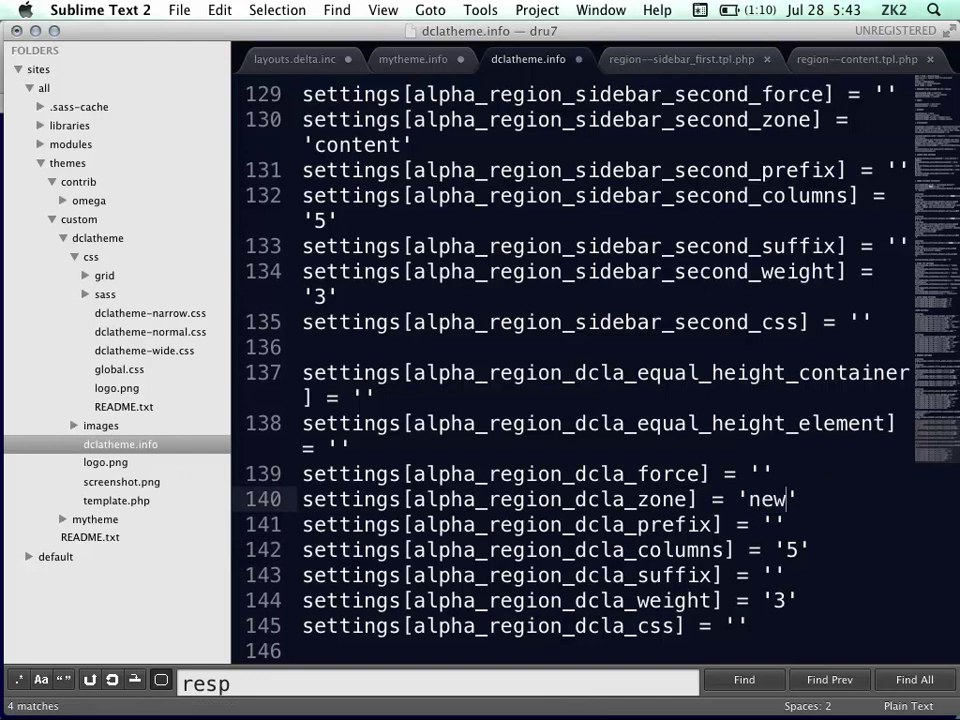
pyautogui.press('super+s')
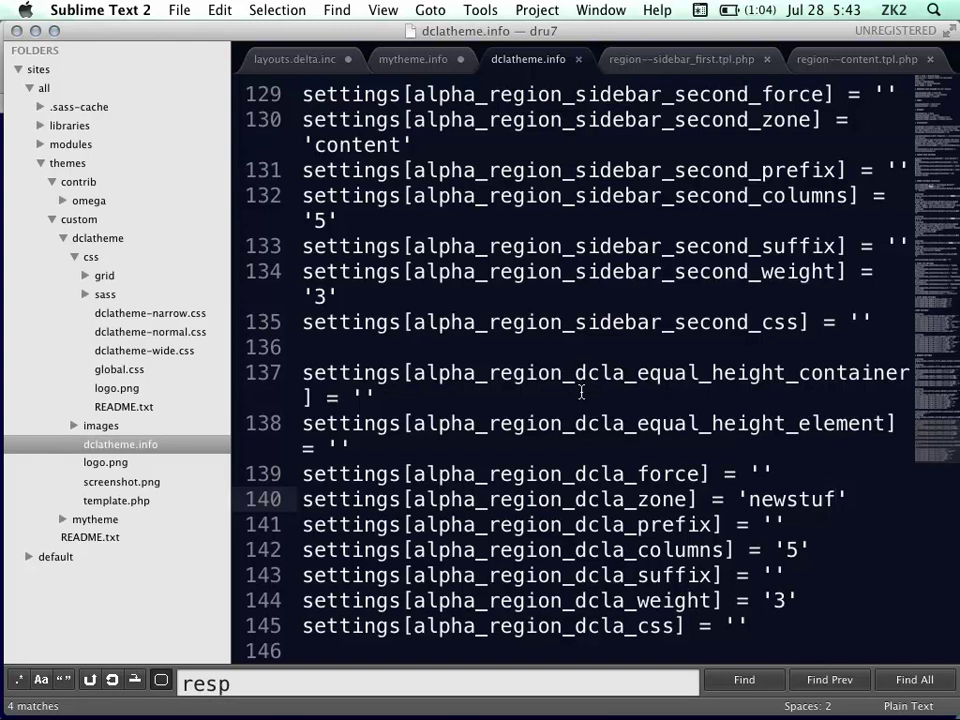
pyautogui.click(807, 609)
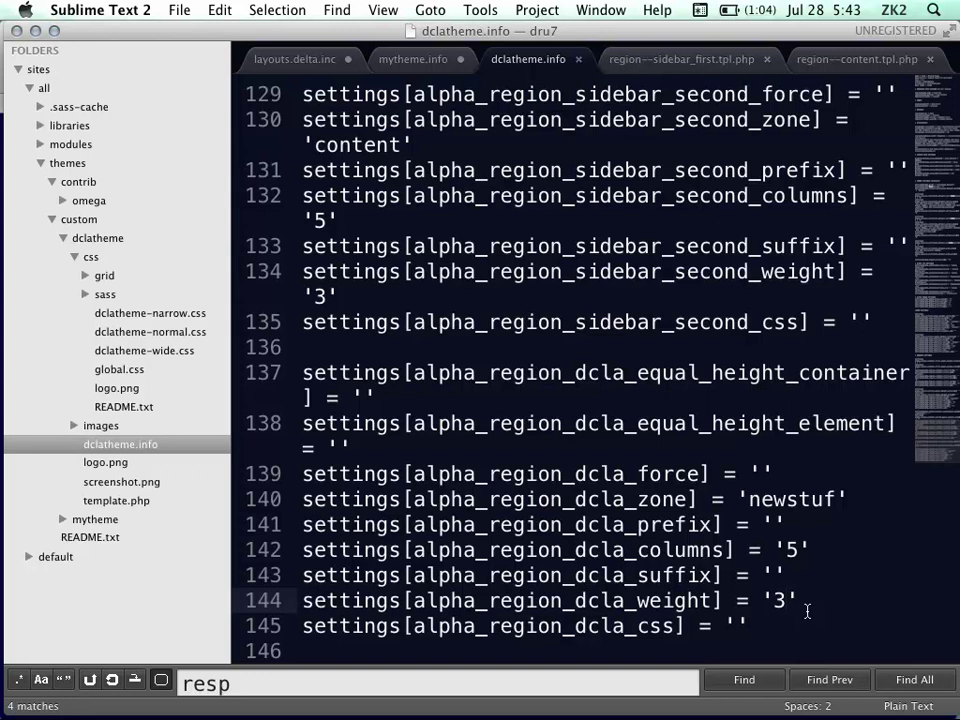
pyautogui.press('super+s')
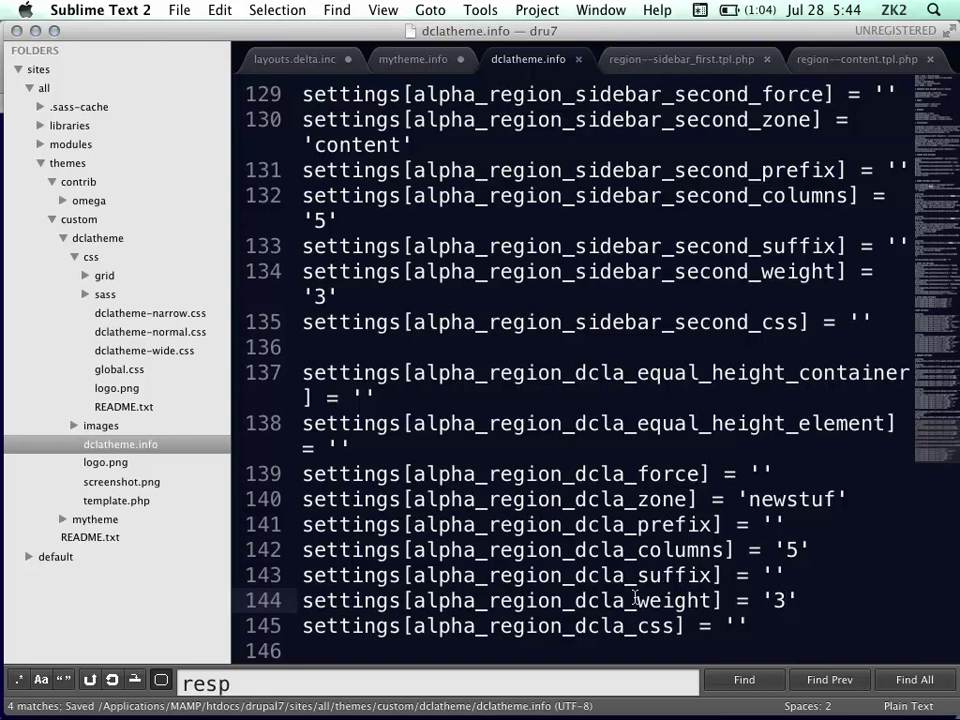
pyautogui.click(851, 500)
pyautogui.write('f')
pyautogui.press('super+s')
pyautogui.press('super+s')
# In Chrome, flush all of the Drupal site's caches from the admin menu
pyautogui.press('super+Tab')
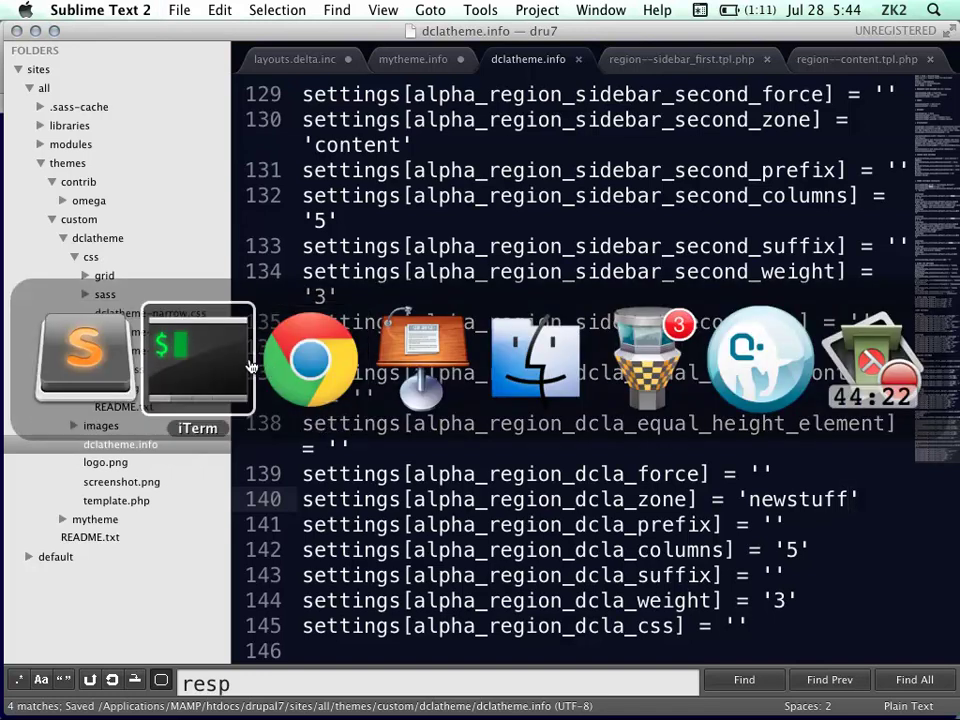
pyautogui.click(294, 359)
pyautogui.moveTo(21, 122)
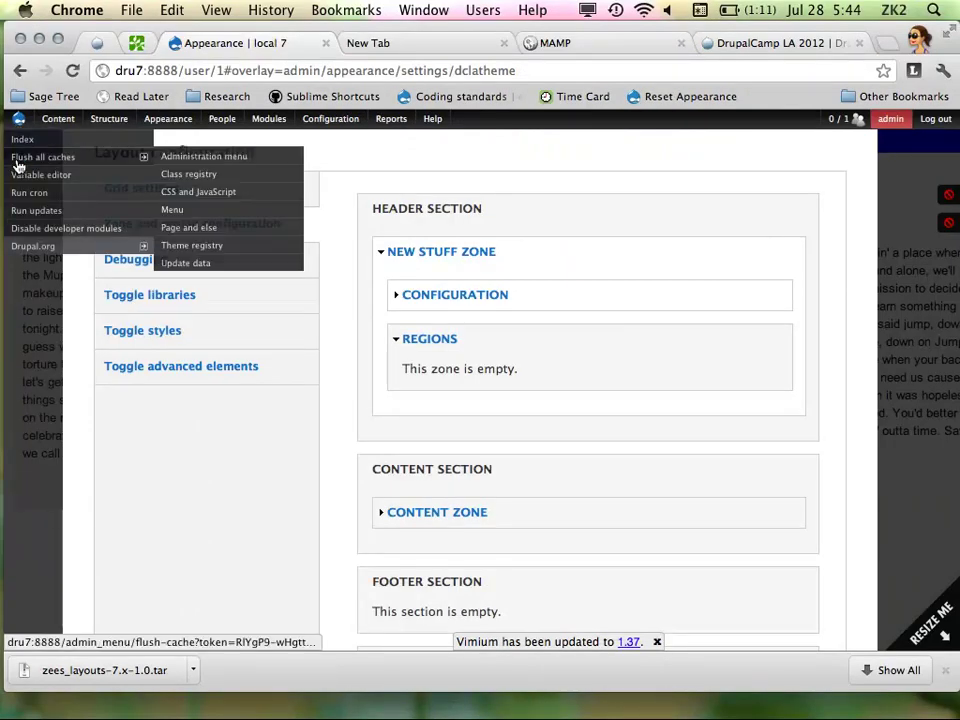
pyautogui.click(28, 160)
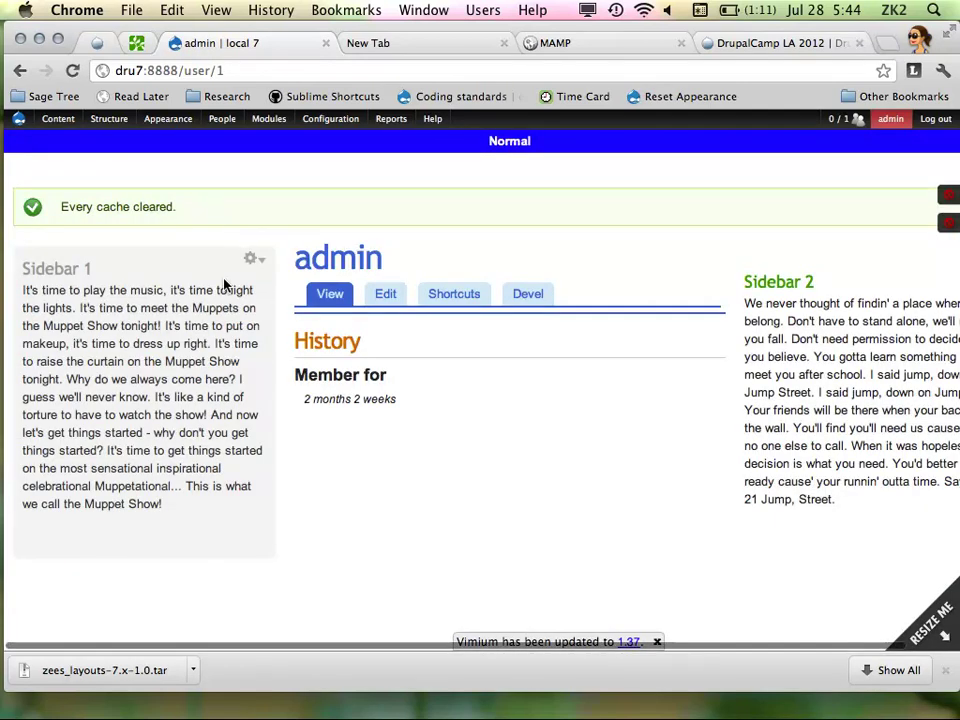
# In the DCLA - Beyond Omega theme settings, check that the DCLA region now sits under New Stuff Zone
pyautogui.moveTo(167, 118)
pyautogui.moveTo(184, 209)
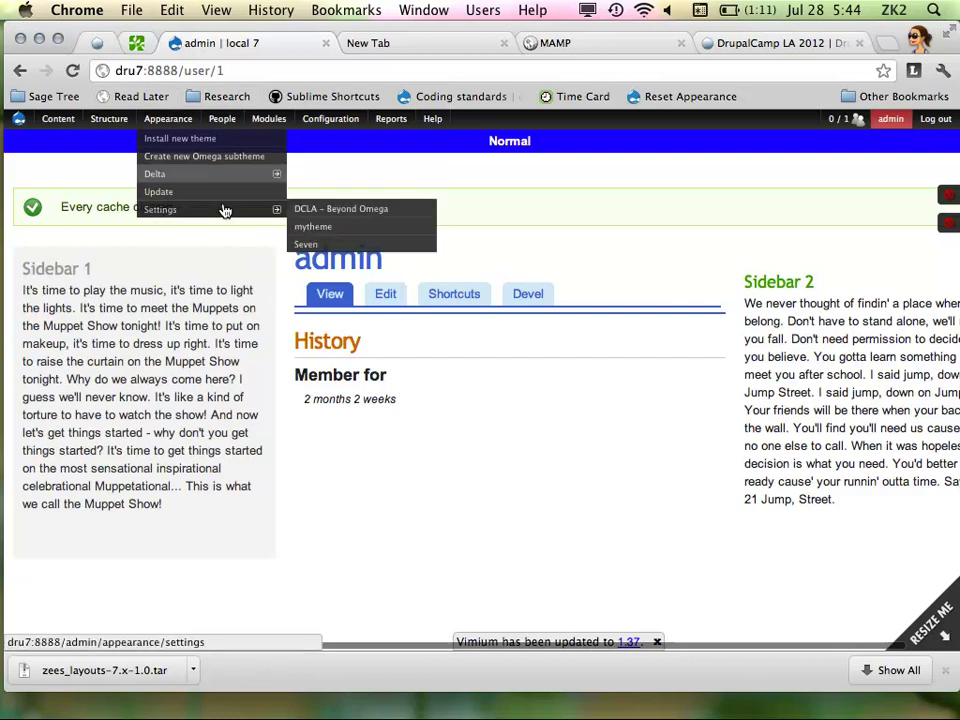
pyautogui.click(316, 212)
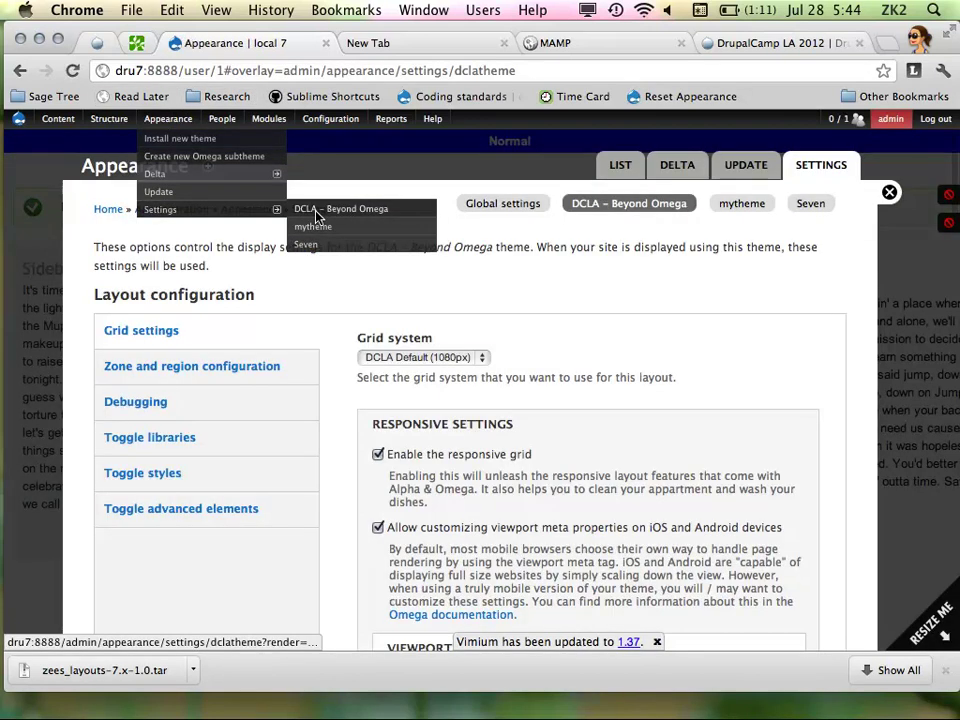
pyautogui.click(274, 365)
pyautogui.scroll(-3, 343, 331)
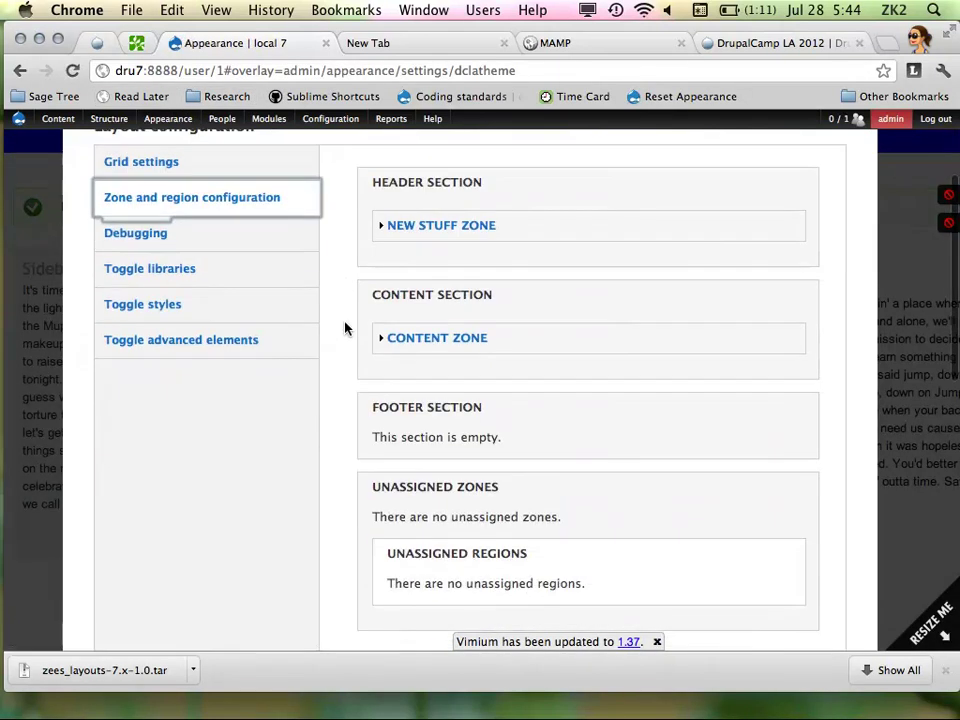
pyautogui.click(431, 230)
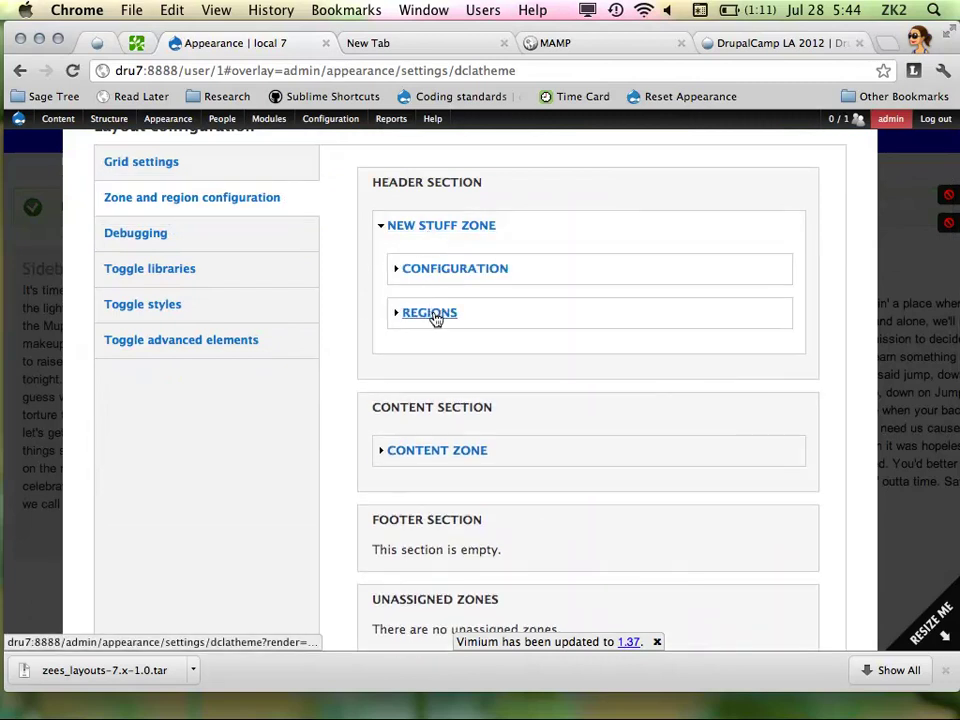
pyautogui.click(435, 313)
pyautogui.click(446, 355)
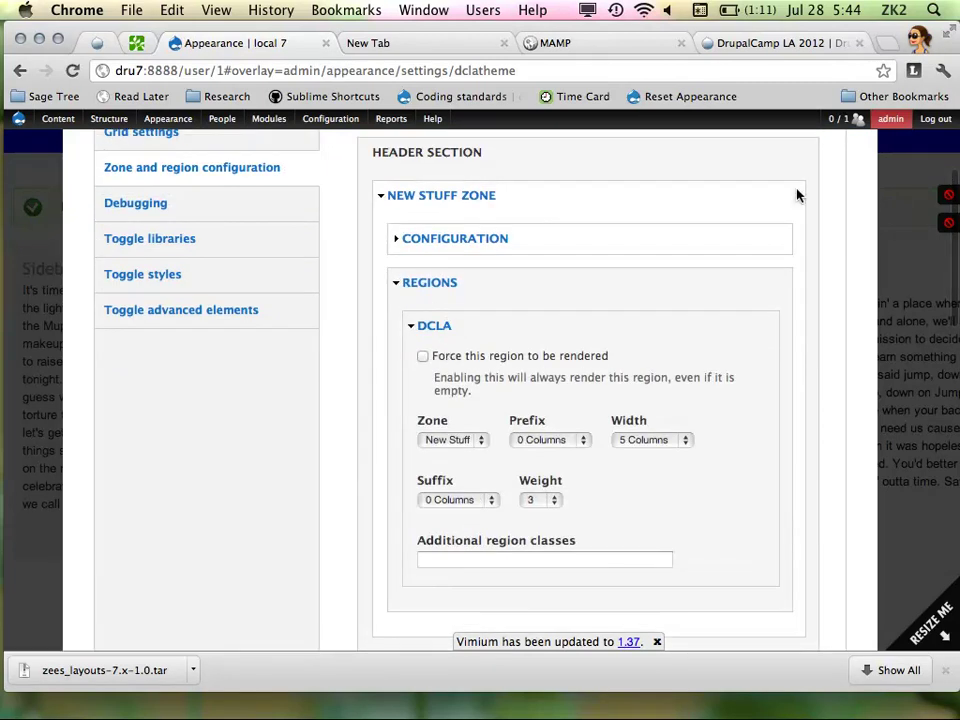
pyautogui.scroll(4, 836, 168)
# Close the settings overlay and outline the block regions to see DCLA at the top
pyautogui.click(890, 193)
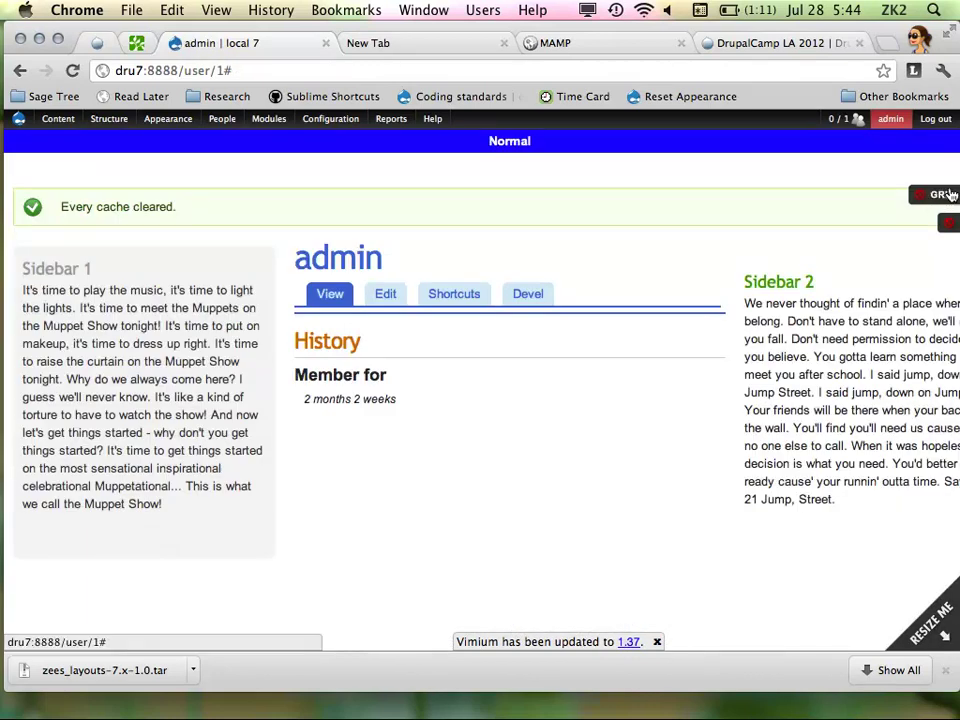
pyautogui.click(944, 224)
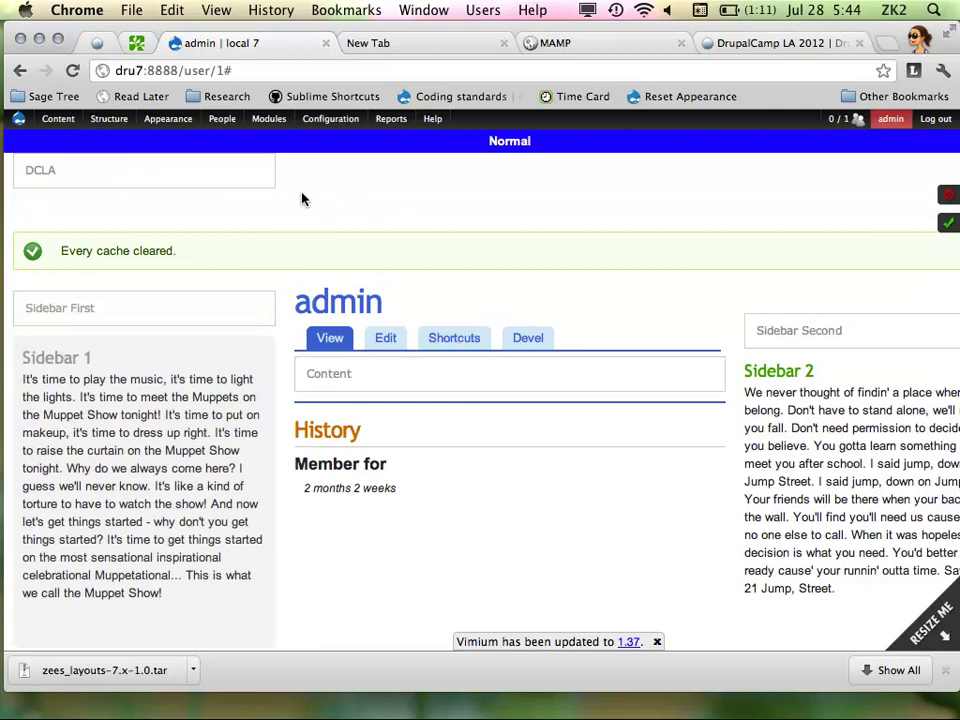
pyautogui.moveTo(20, 425)
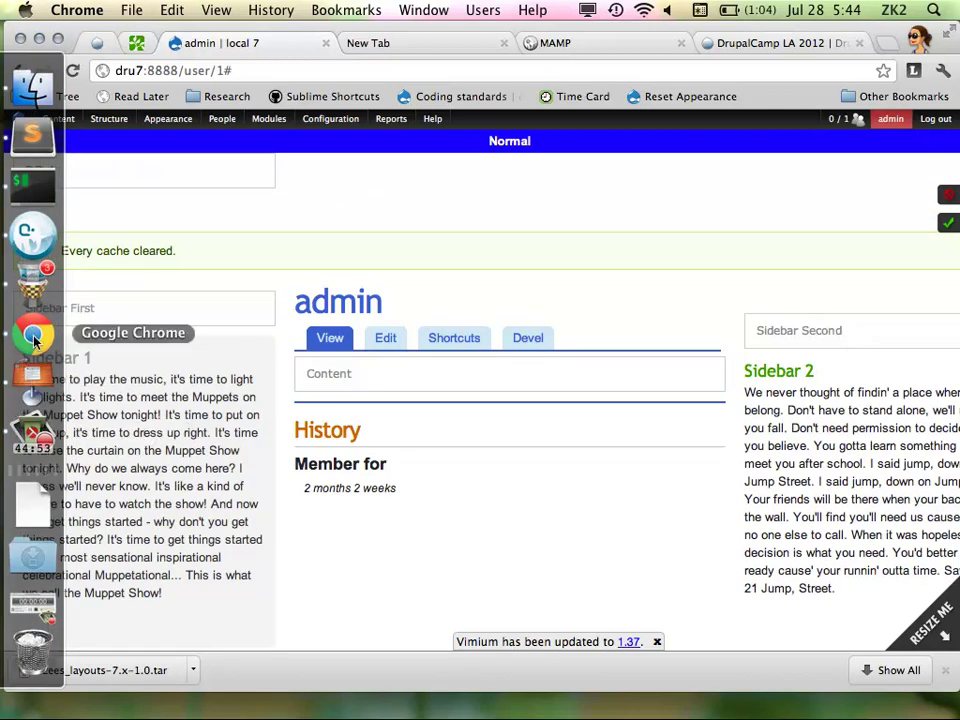
# Change settings[alpha_region_dcla_columns] from 5 to 18 in dclatheme.info and save it
pyautogui.click(45, 208)
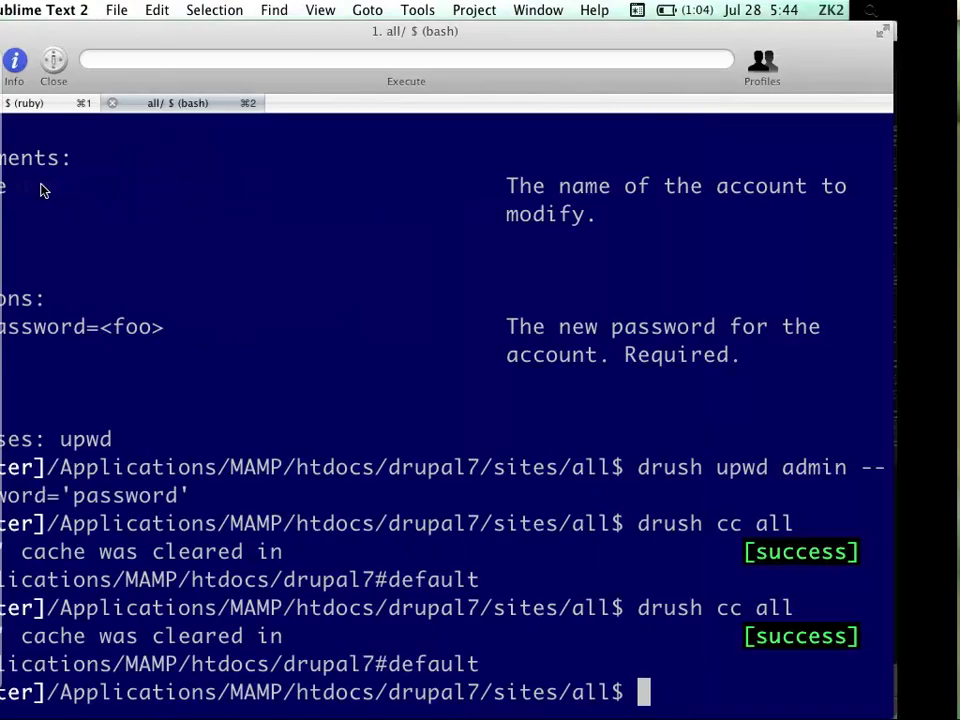
pyautogui.moveTo(30, 285)
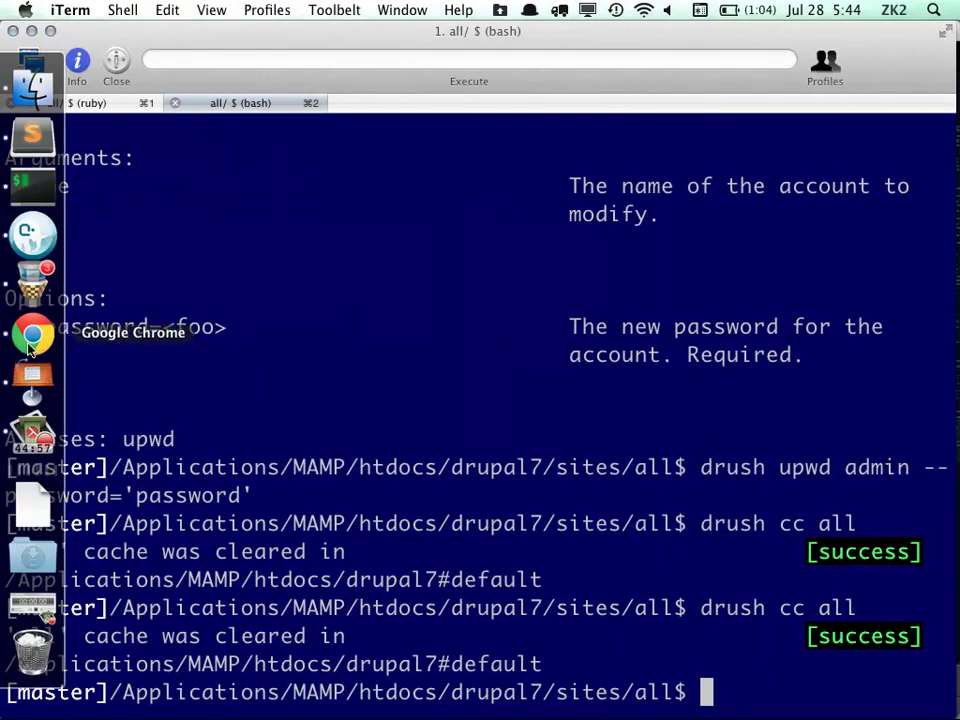
pyautogui.click(32, 135)
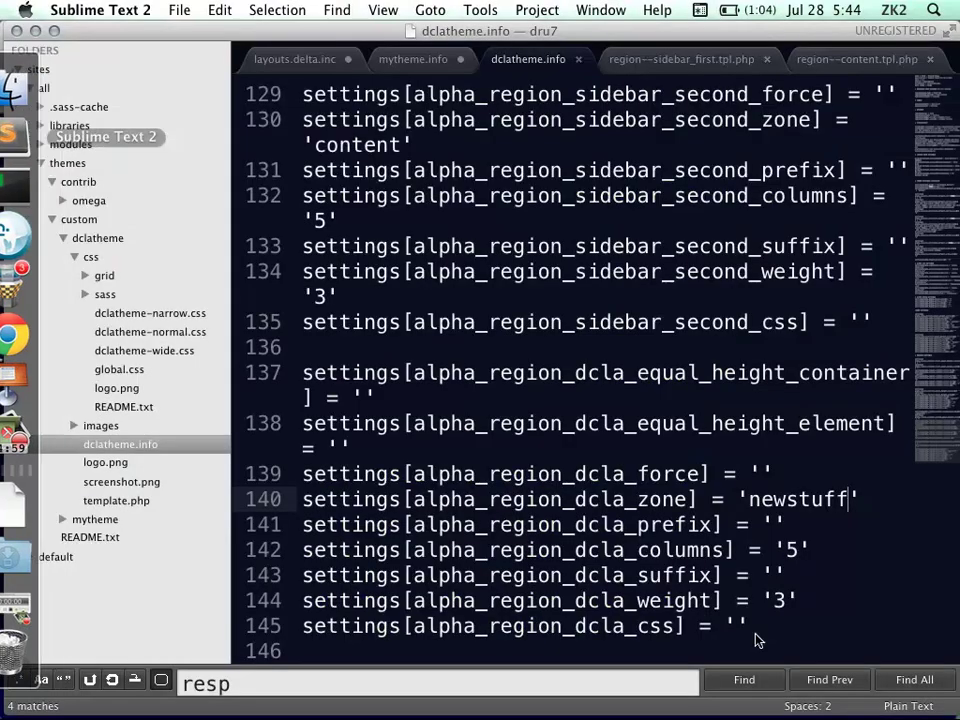
pyautogui.click(793, 572)
pyautogui.press('Up')
pyautogui.press('Up')
pyautogui.press('Down')
pyautogui.press('Delete')
pyautogui.write('18')
pyautogui.press('super+s')
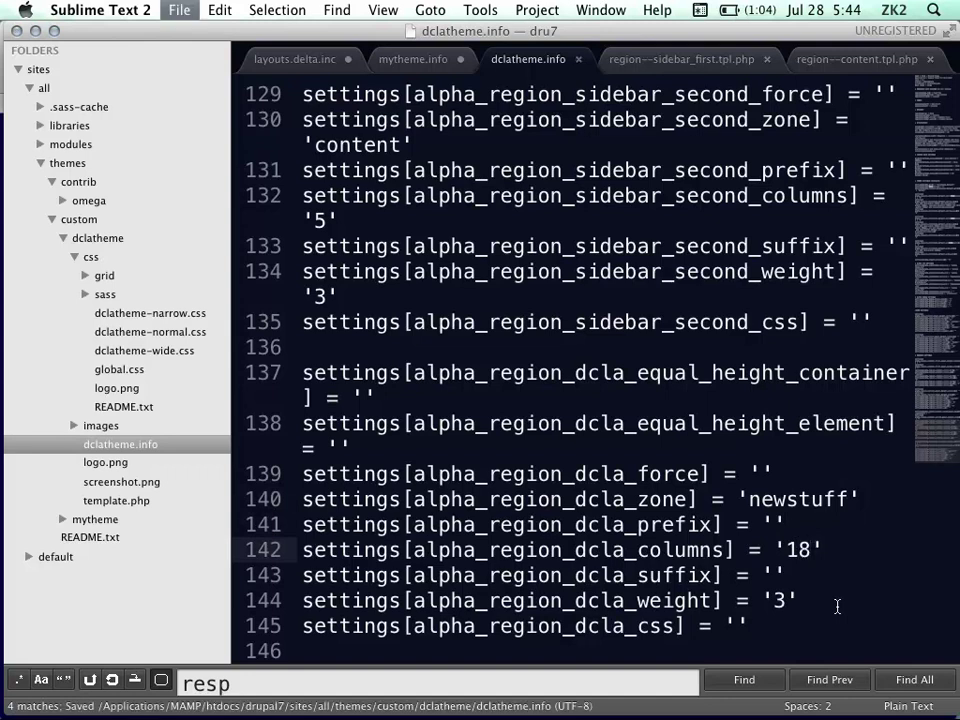
pyautogui.moveTo(3, 465)
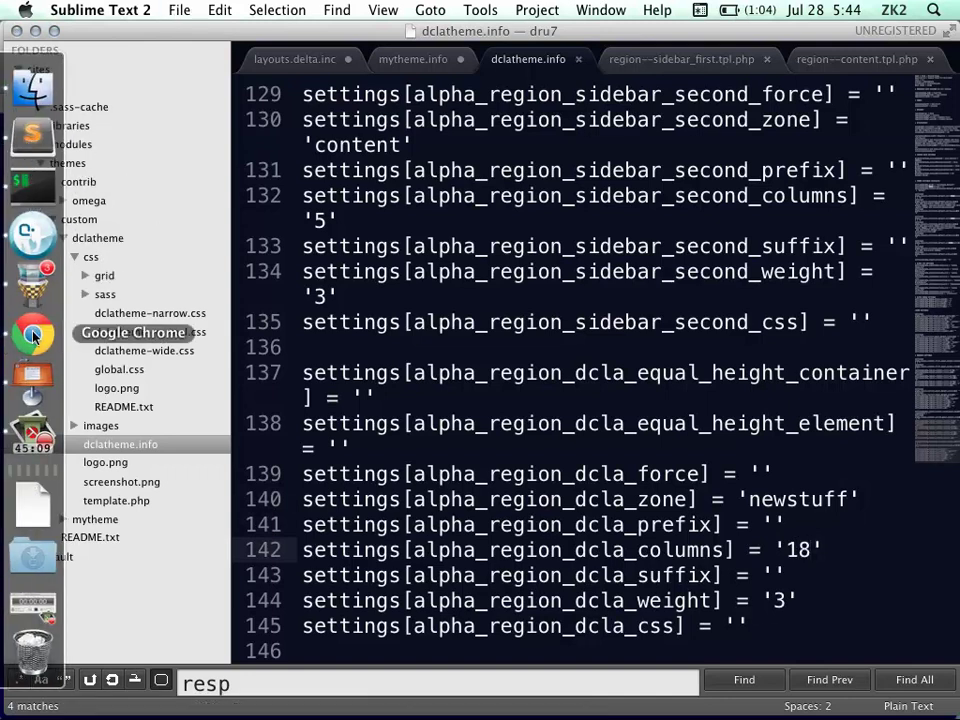
pyautogui.click(33, 335)
# Flush all caches and review the DCLA theme's zone and region configuration
pyautogui.click(33, 160)
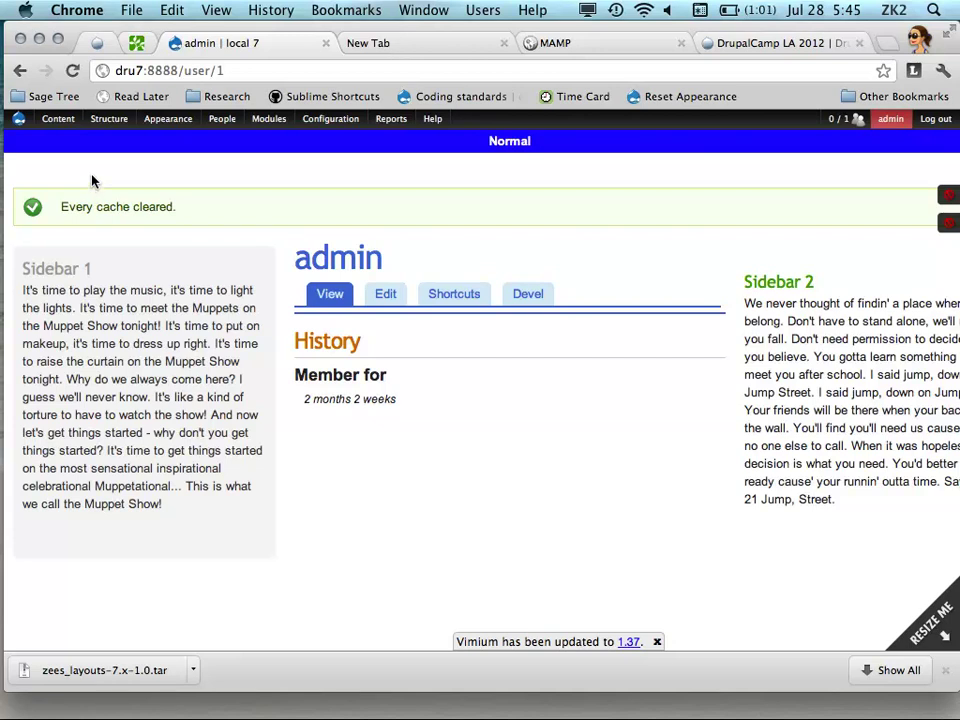
pyautogui.moveTo(157, 128)
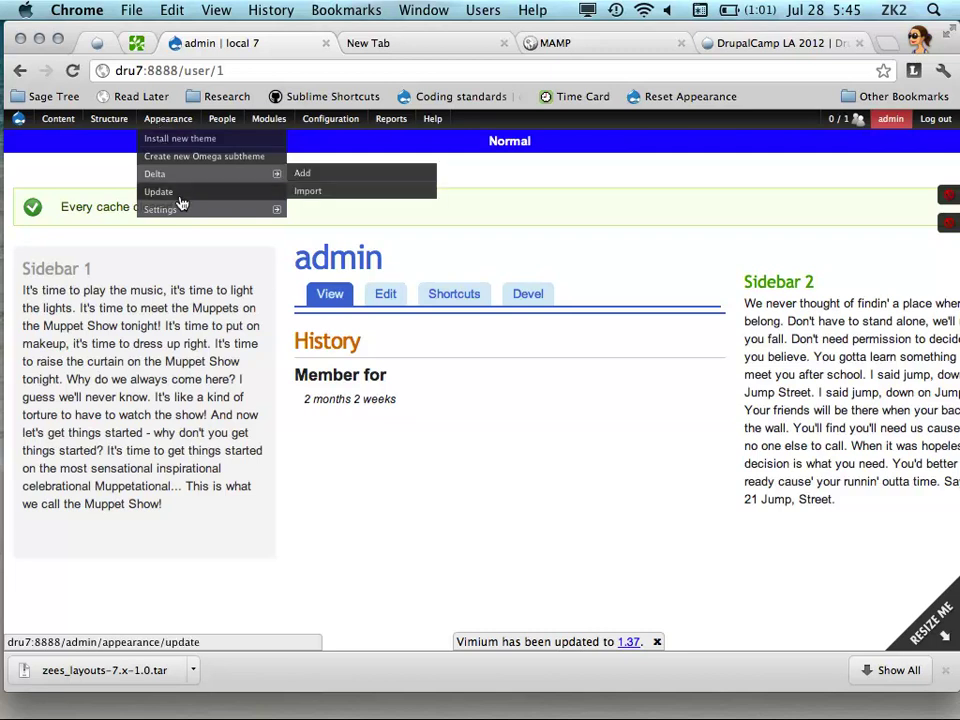
pyautogui.moveTo(199, 208)
pyautogui.click(320, 214)
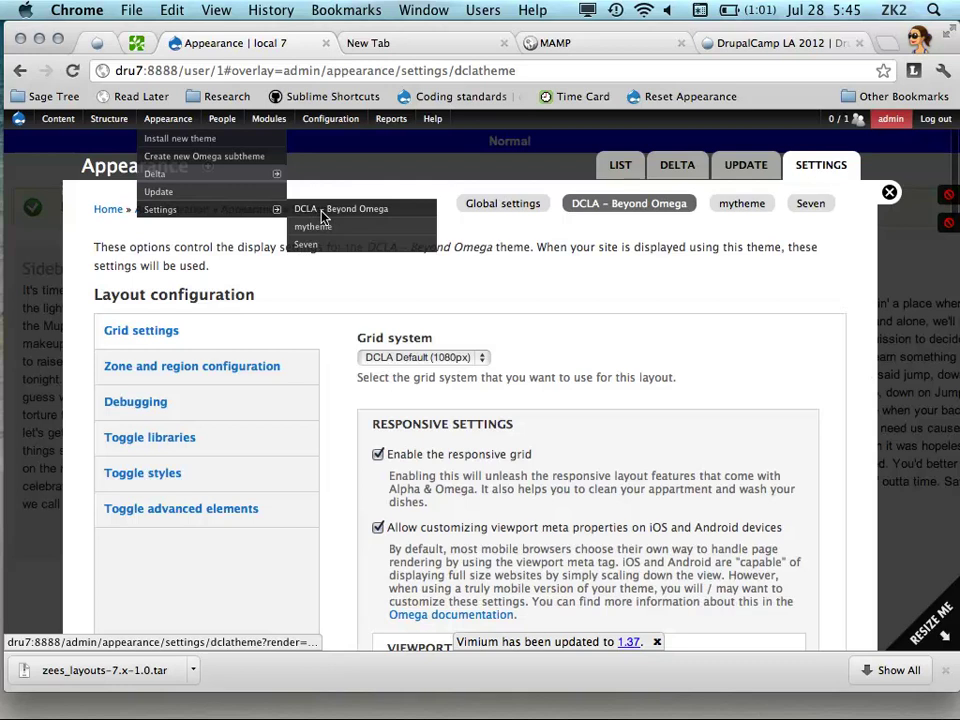
pyautogui.click(261, 373)
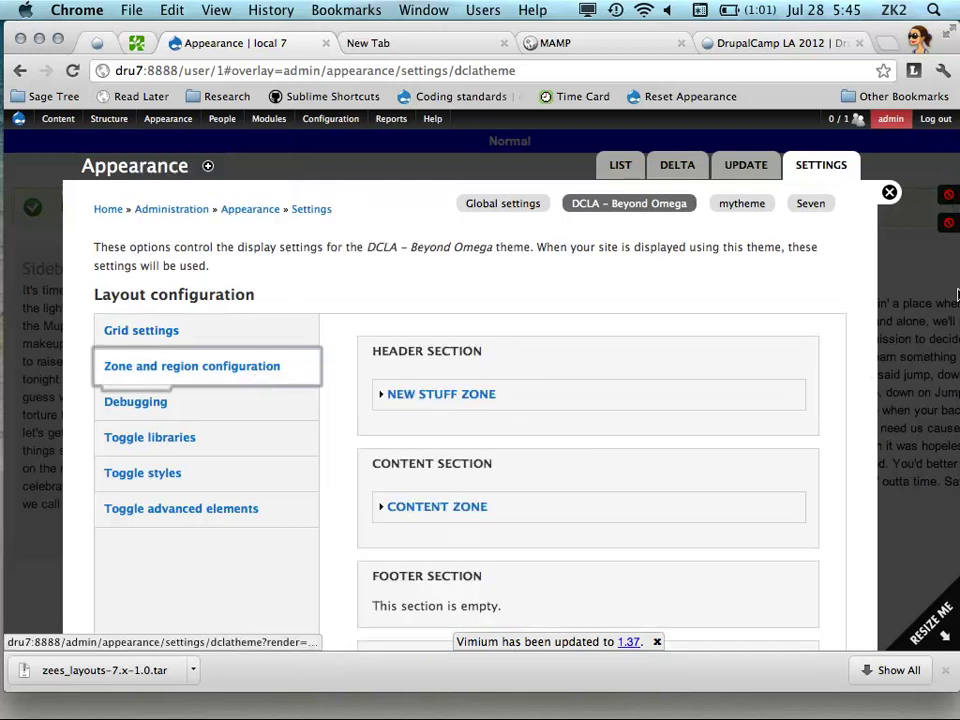
# Close the settings overlay and turn on GRID and BLOCKS, showing DCLA spanning the full width
pyautogui.click(889, 192)
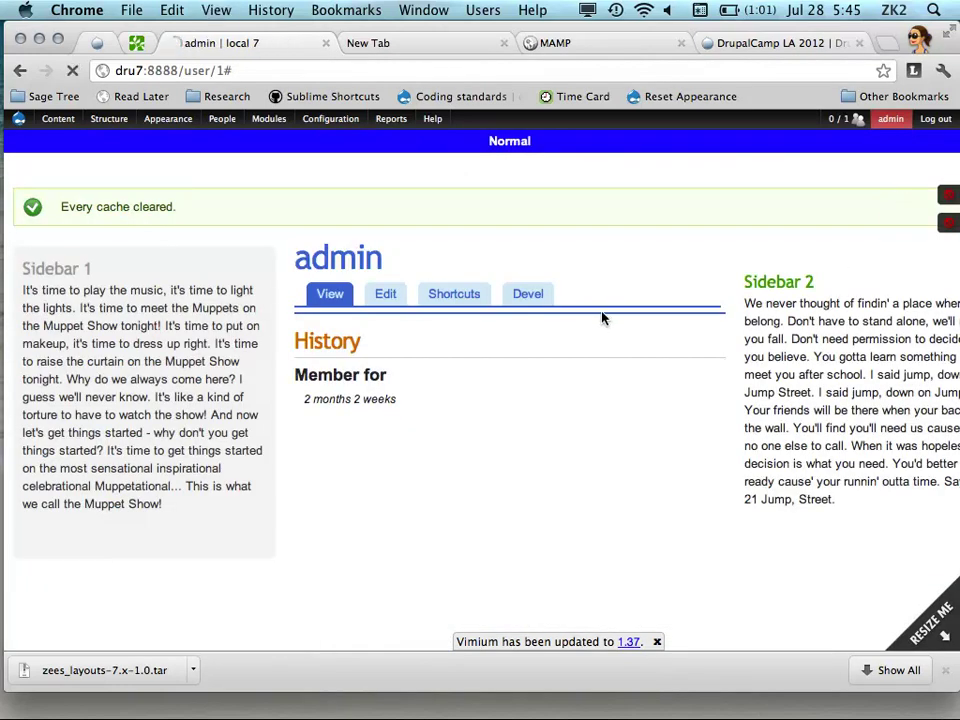
pyautogui.click(948, 198)
pyautogui.click(943, 226)
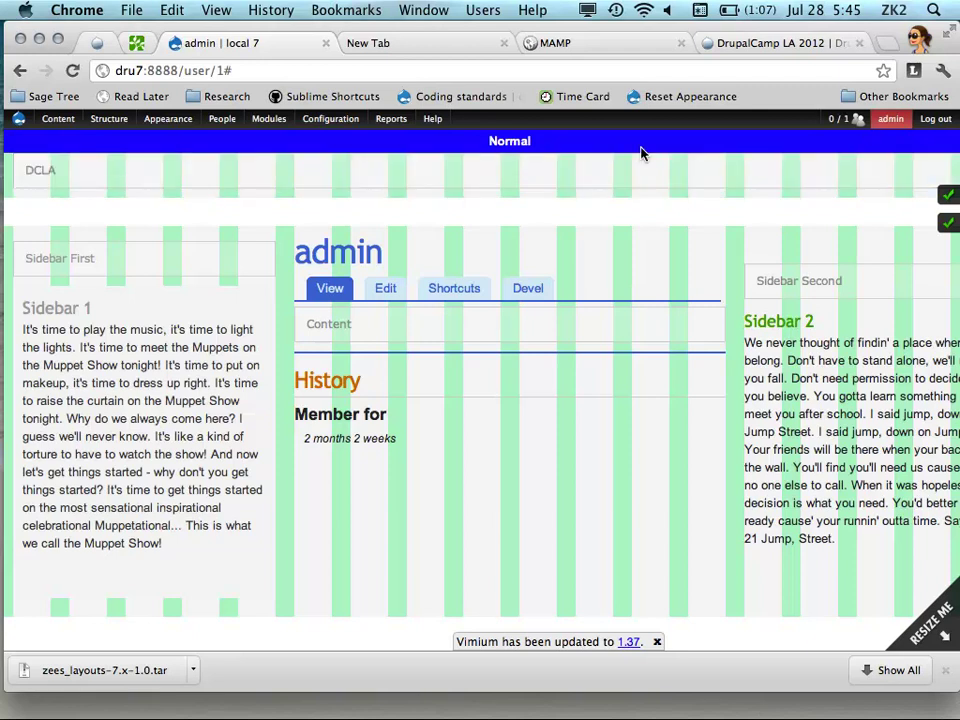
pyautogui.moveTo(8, 275)
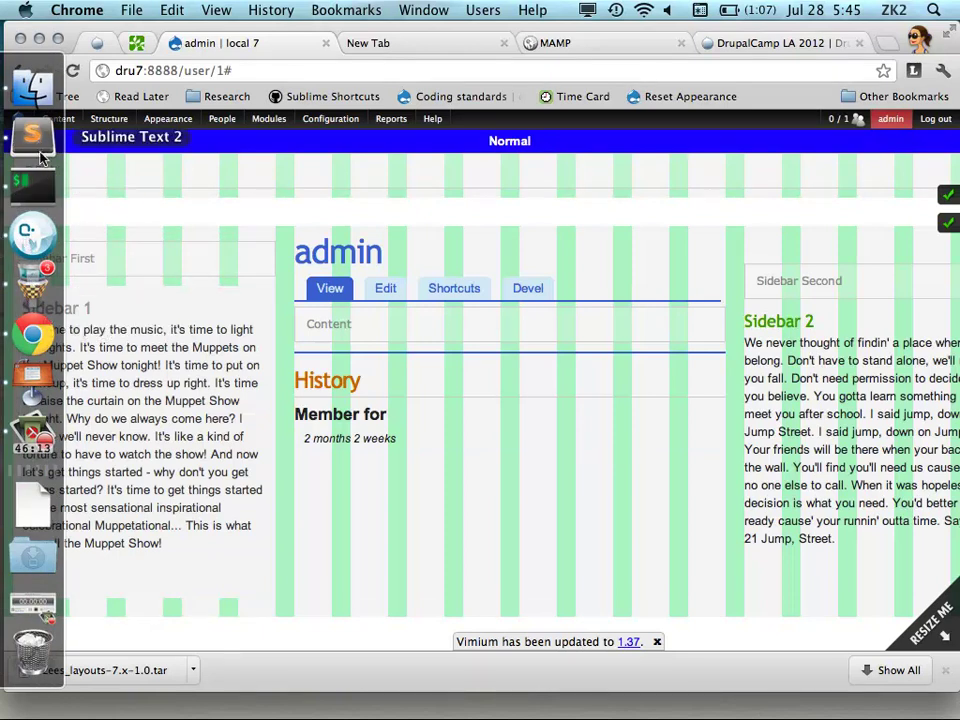
# Step through the Custom Grids and Reasons for a Custom Grid slides to '1.Initialize new layout'
pyautogui.click(32, 378)
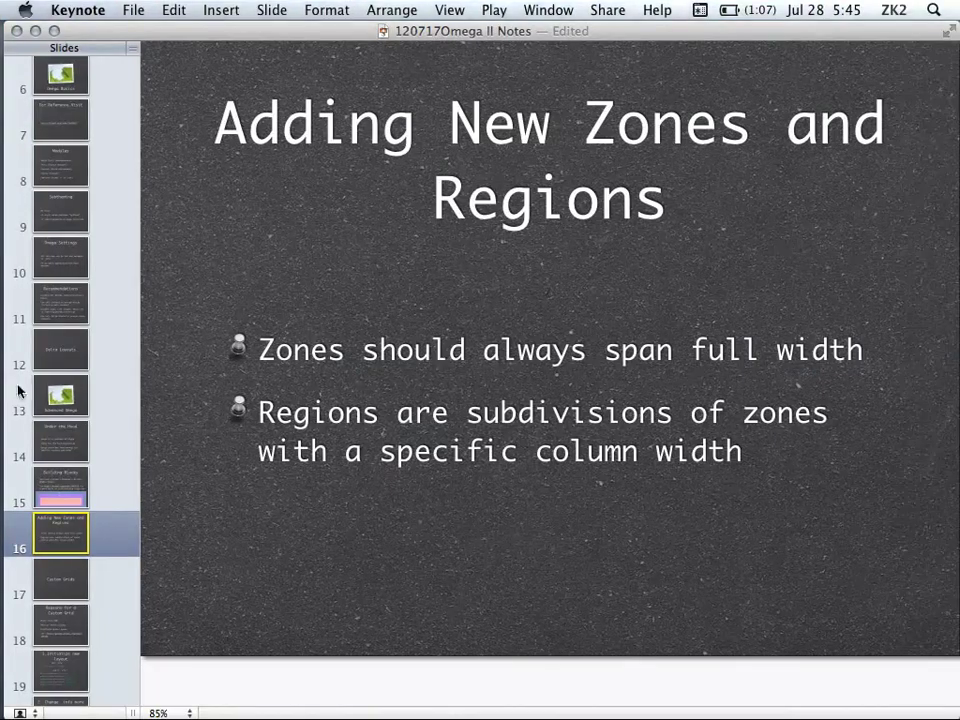
pyautogui.scroll(-4, 118, 489)
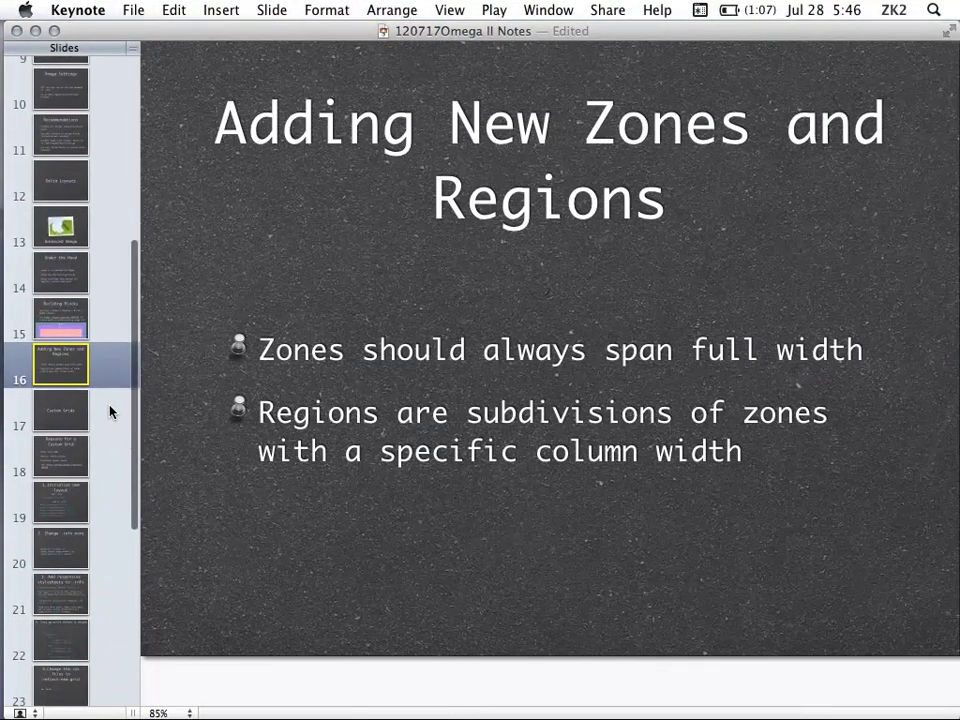
pyautogui.scroll(-3, 111, 409)
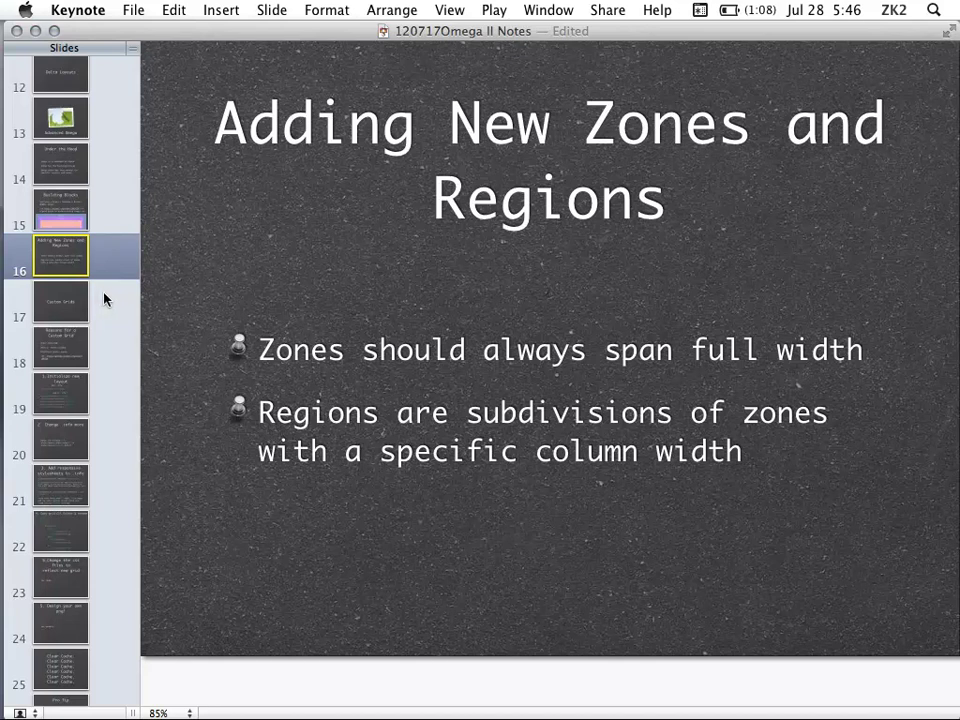
pyautogui.click(104, 298)
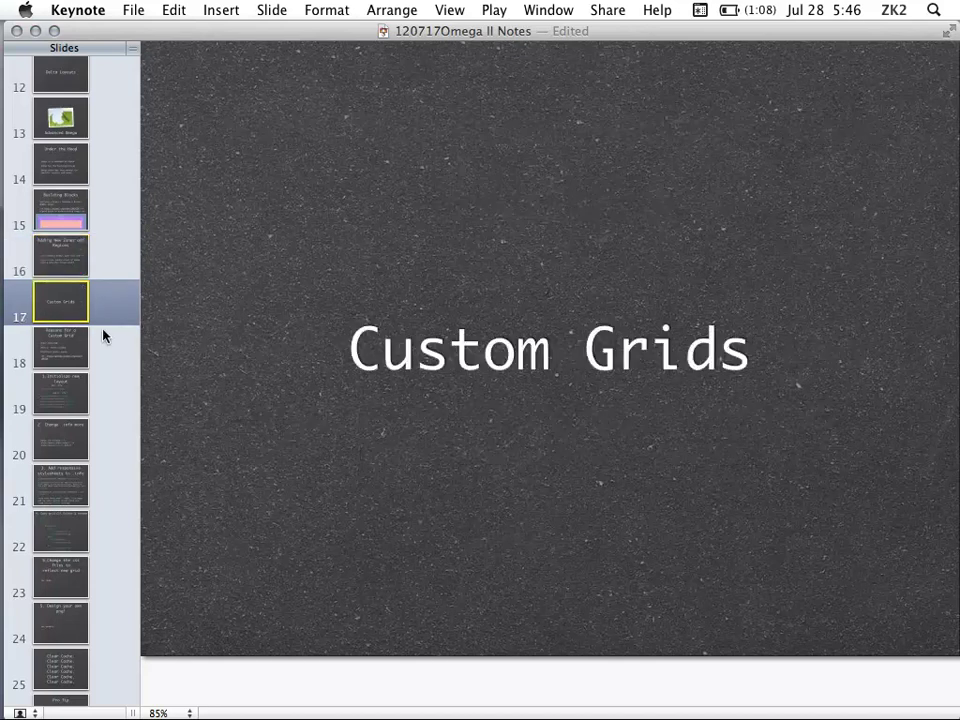
pyautogui.click(103, 340)
pyautogui.scroll(-2, 107, 304)
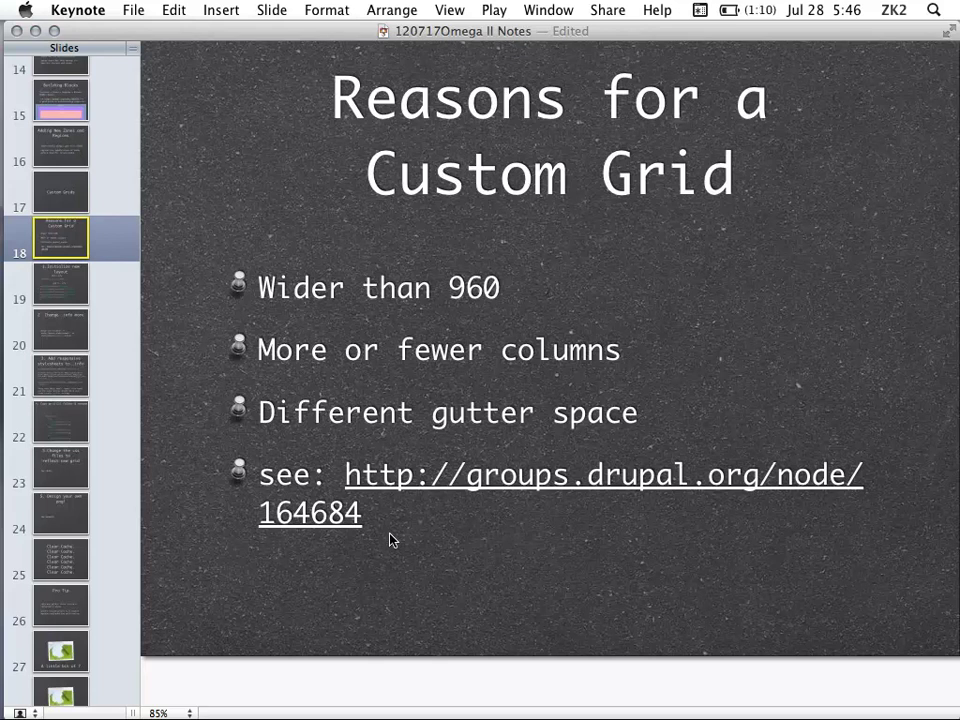
pyautogui.click(86, 292)
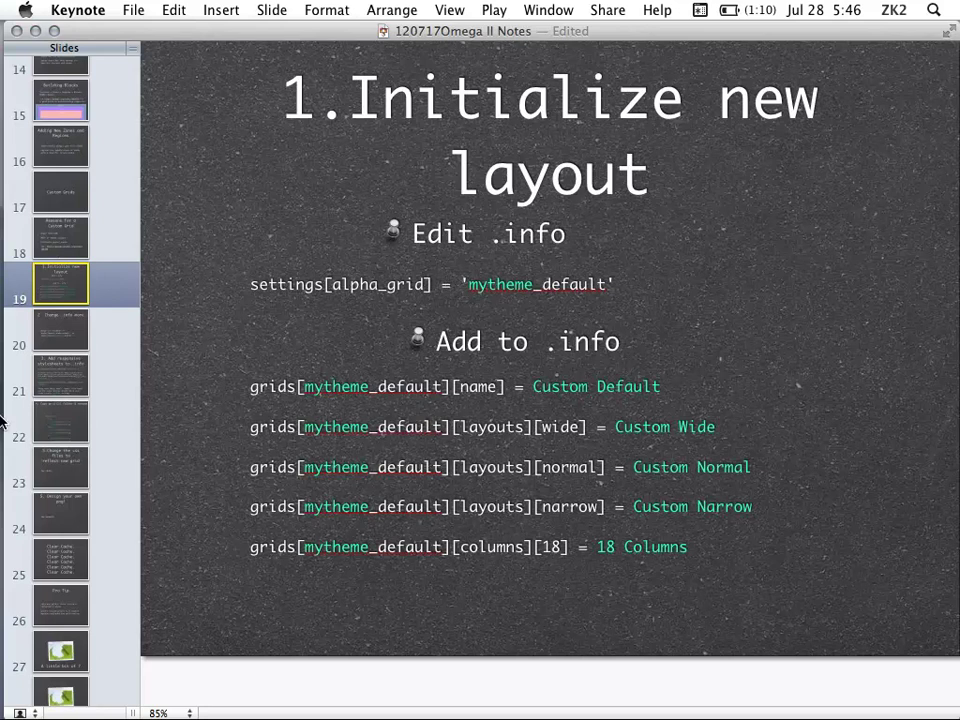
pyautogui.click(93, 260)
pyautogui.click(82, 292)
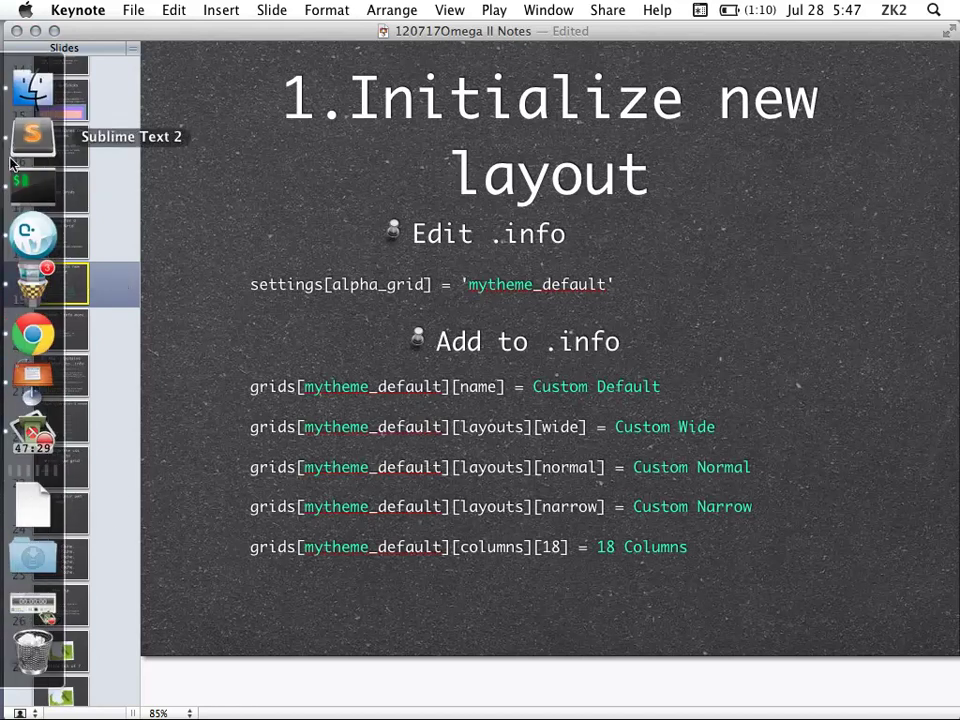
pyautogui.click(30, 137)
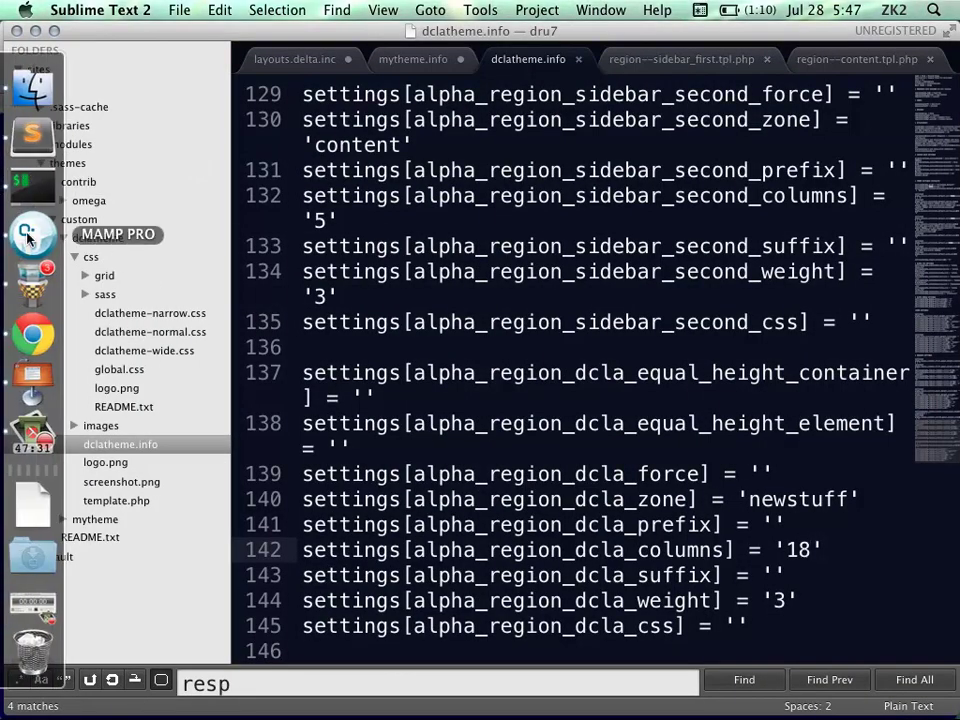
# Drag Chrome's window smaller to show the Narrow layout, then restore it to full width
pyautogui.click(36, 332)
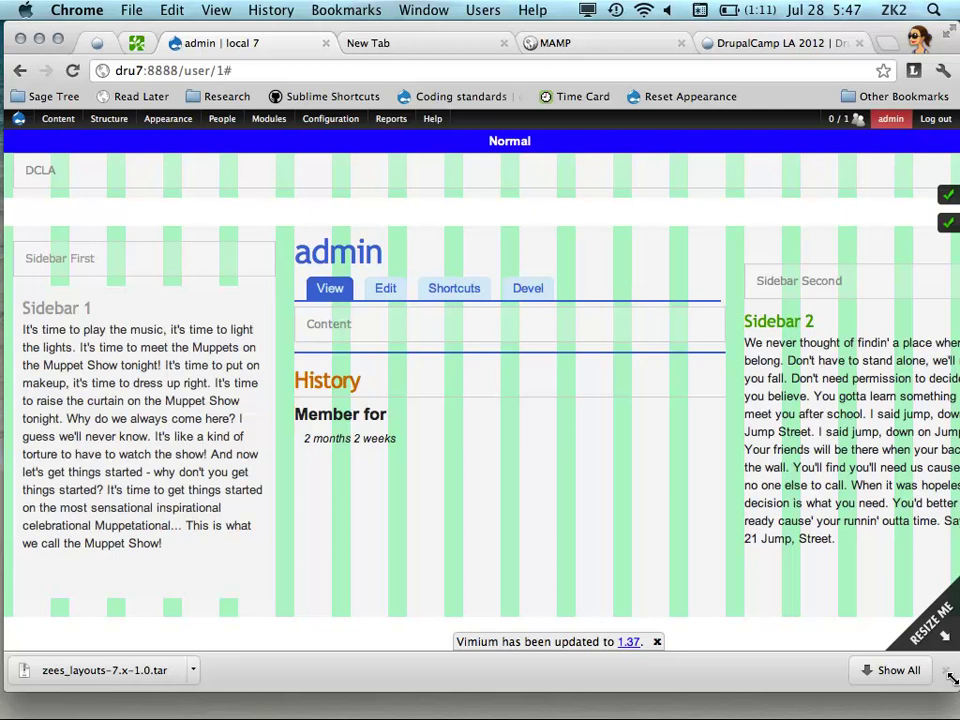
pyautogui.moveTo(950, 677); pyautogui.dragTo(955, 628)
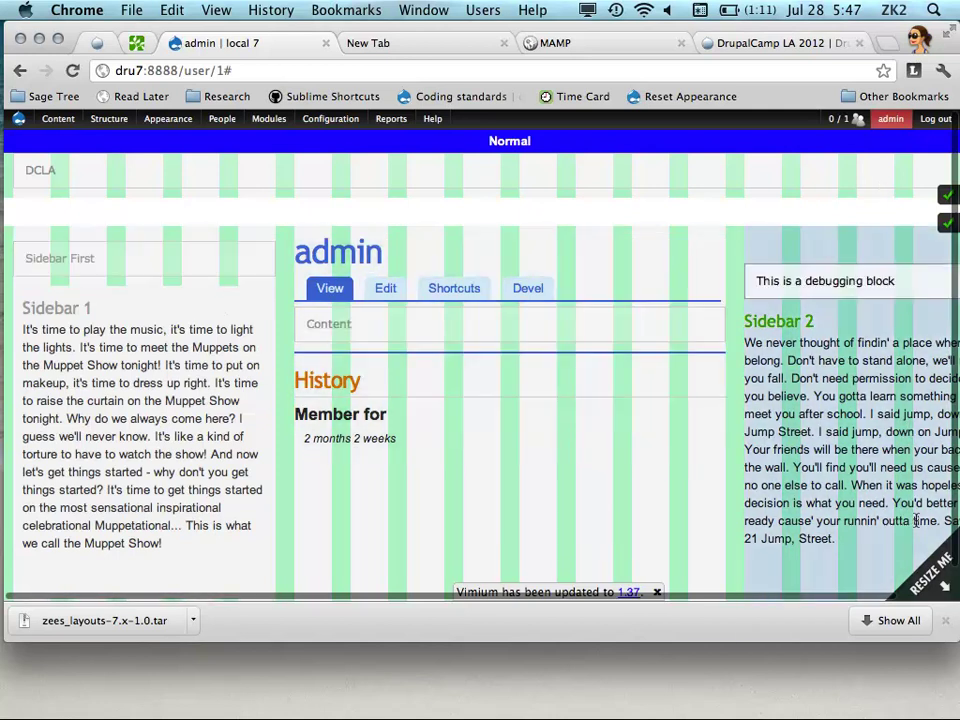
pyautogui.moveTo(953, 630); pyautogui.dragTo(840, 617)
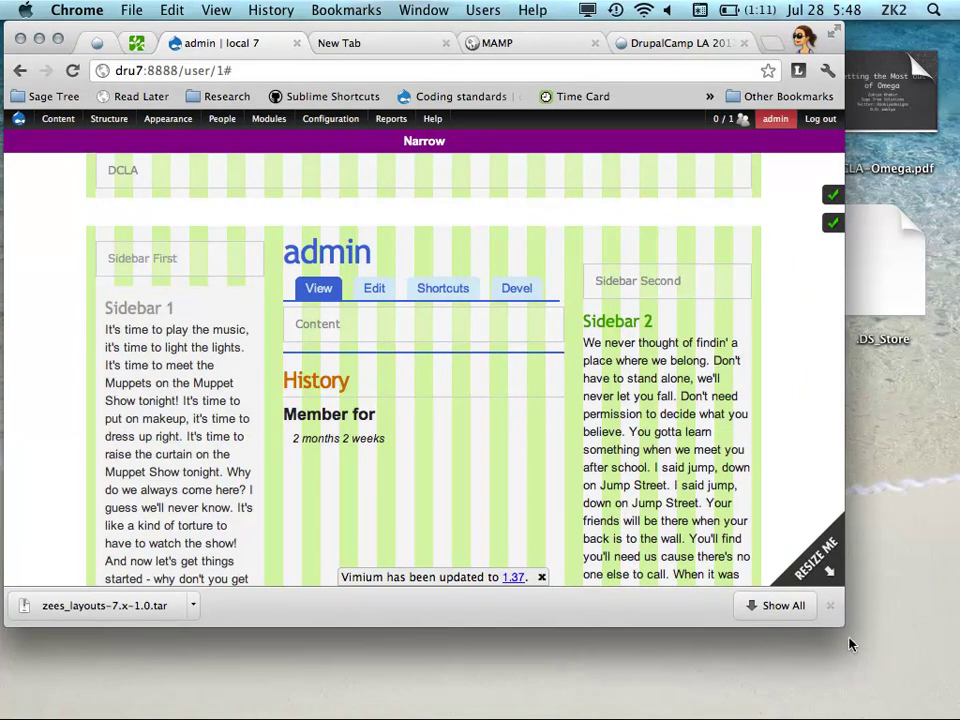
pyautogui.hotkey('alt', 'shift', '2')
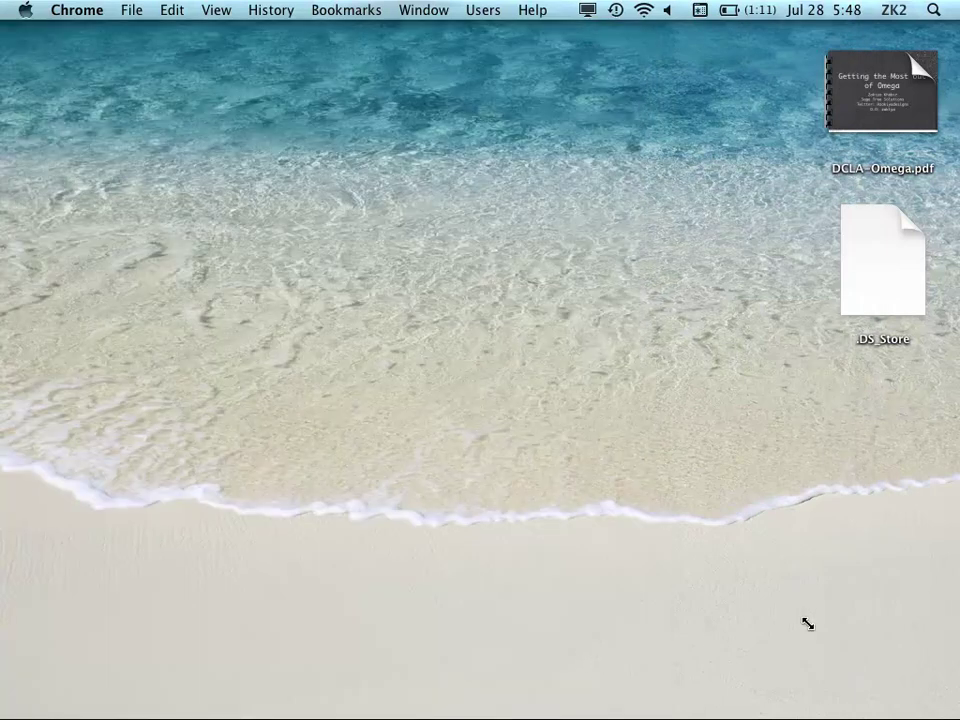
pyautogui.hotkey('alt', 'shift', '3')
pyautogui.moveTo(30, 332)
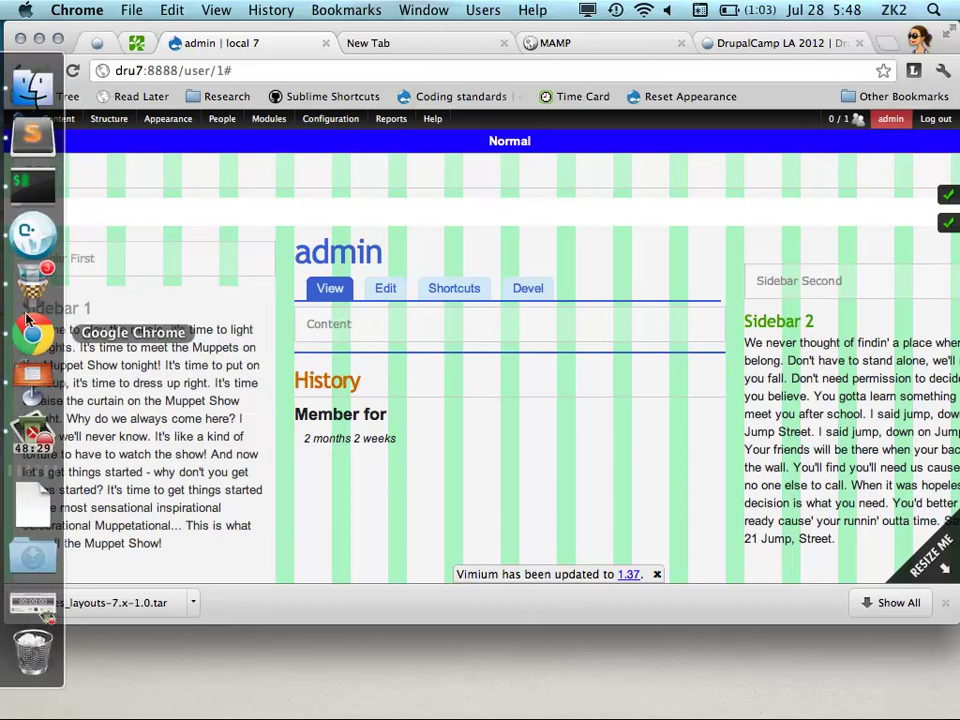
pyautogui.click(30, 366)
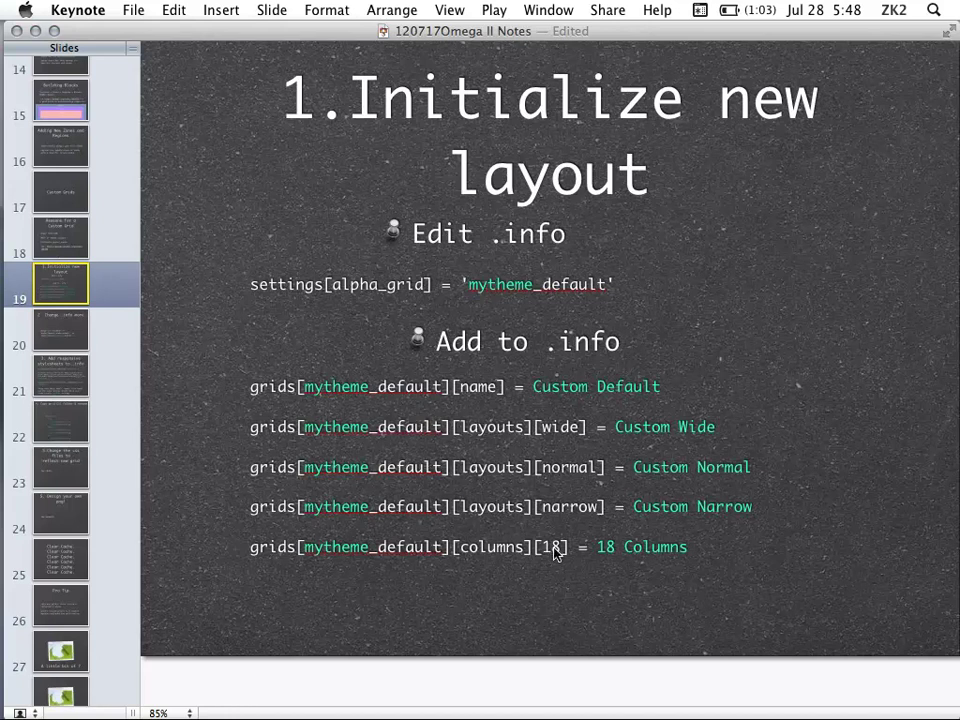
# Go through slide 20, '2. Change .info more', to slide 21 listing narrow, normal and wide.css
pyautogui.click(510, 553)
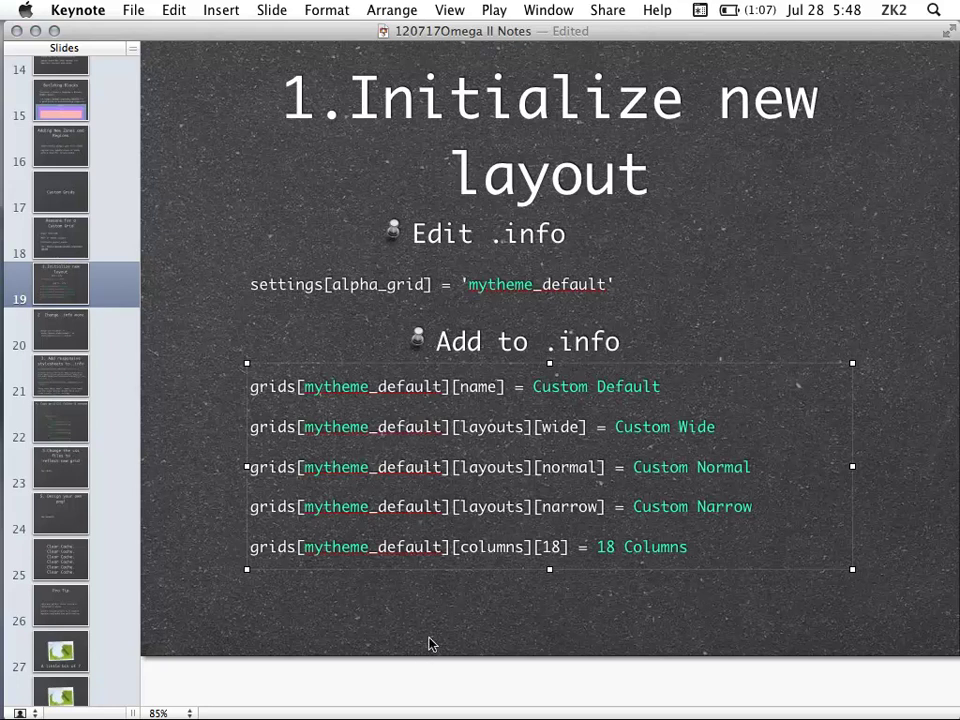
pyautogui.click(88, 335)
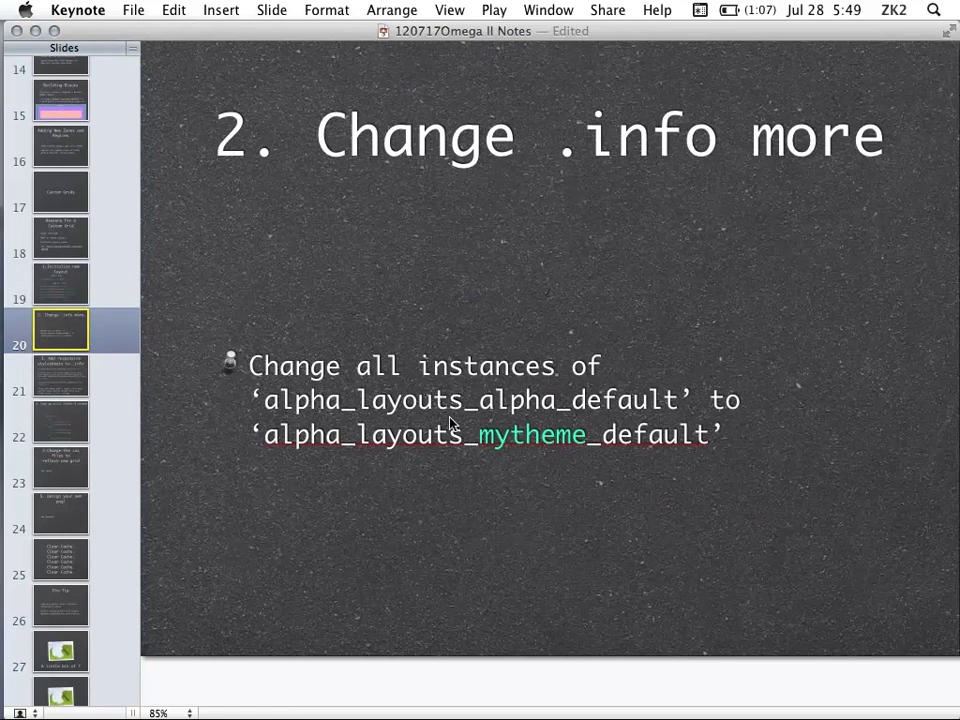
pyautogui.click(90, 372)
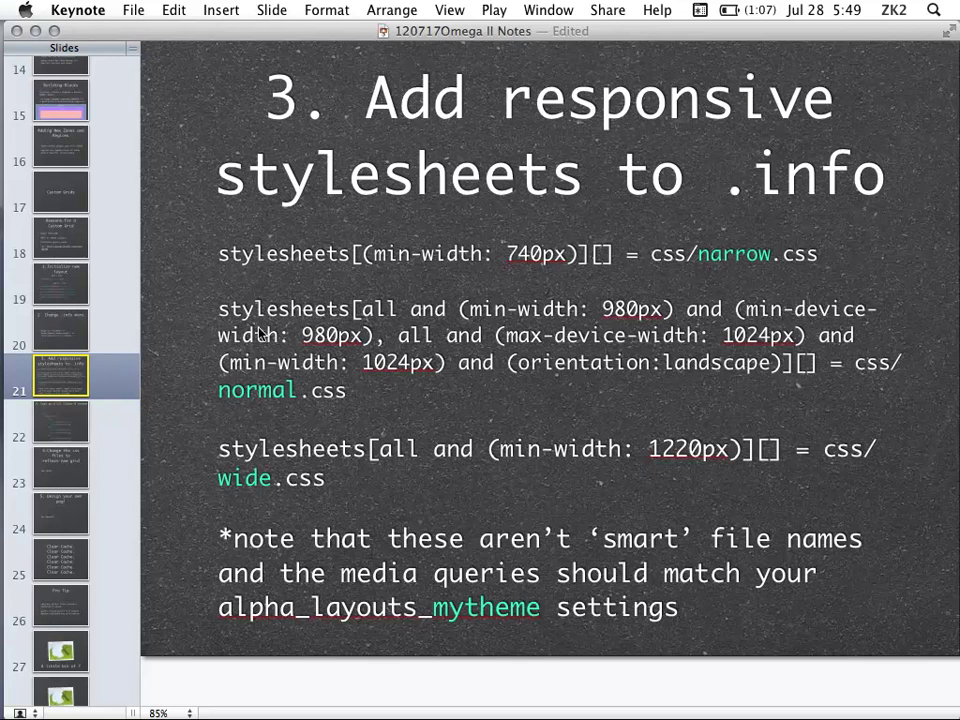
pyautogui.click(343, 256)
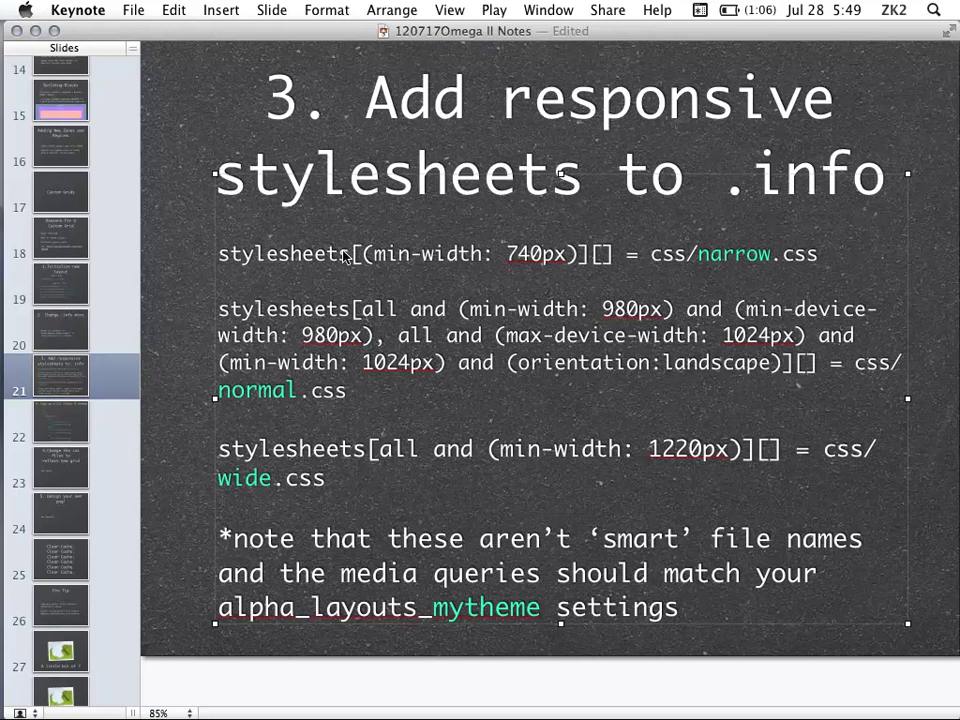
# Switch through Chrome and iTerm via the Dock to Sublime Text showing dclatheme.info
pyautogui.moveTo(22, 300)
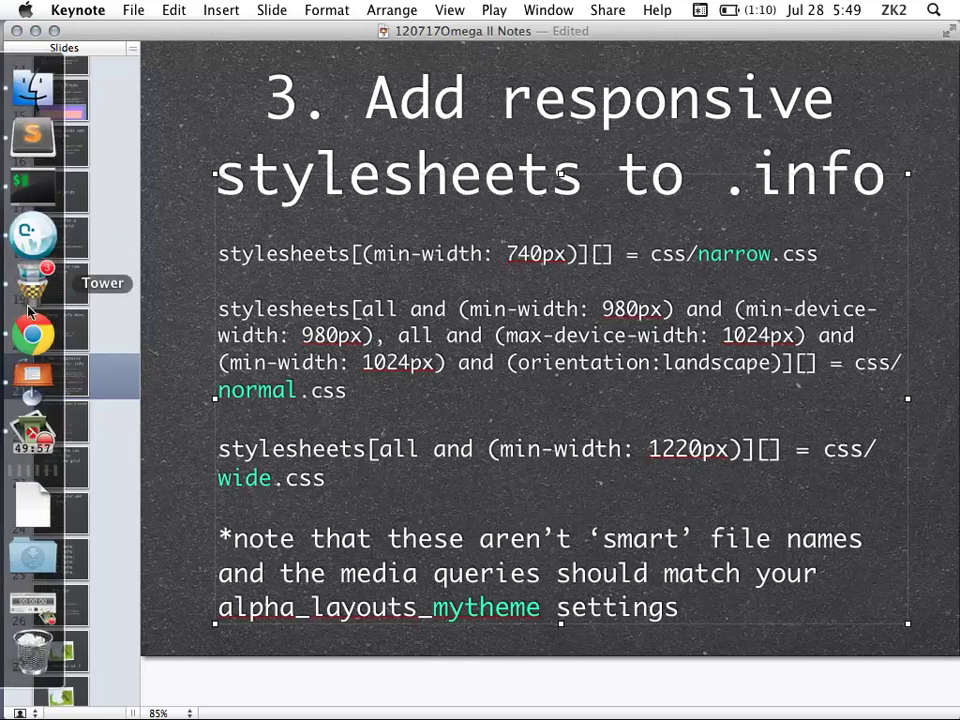
pyautogui.click(33, 334)
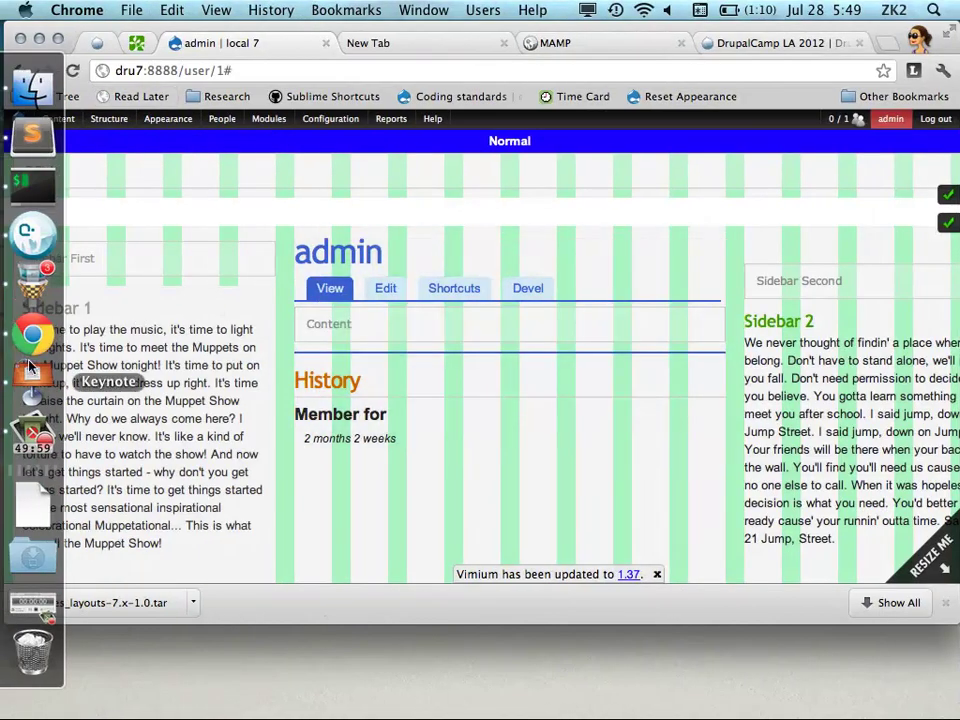
pyautogui.click(22, 186)
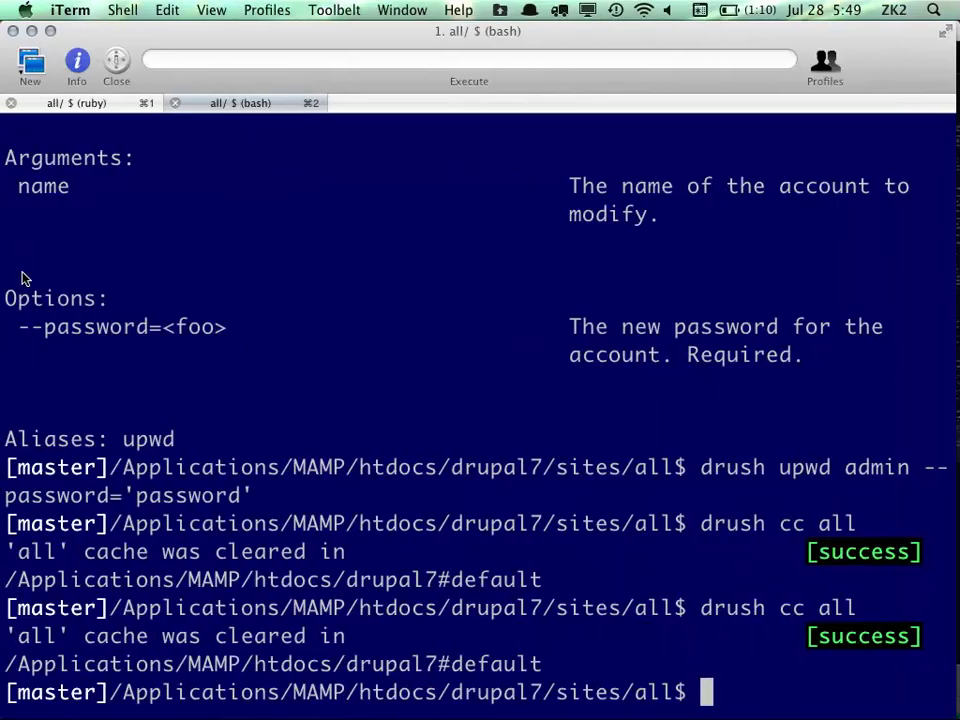
pyautogui.moveTo(14, 250)
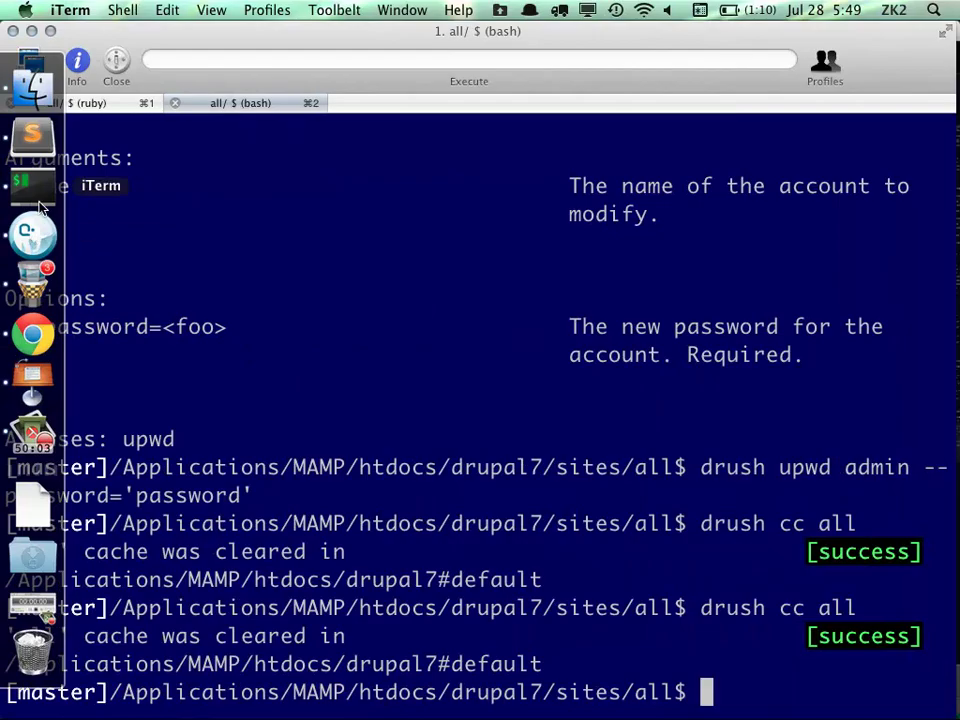
pyautogui.click(33, 134)
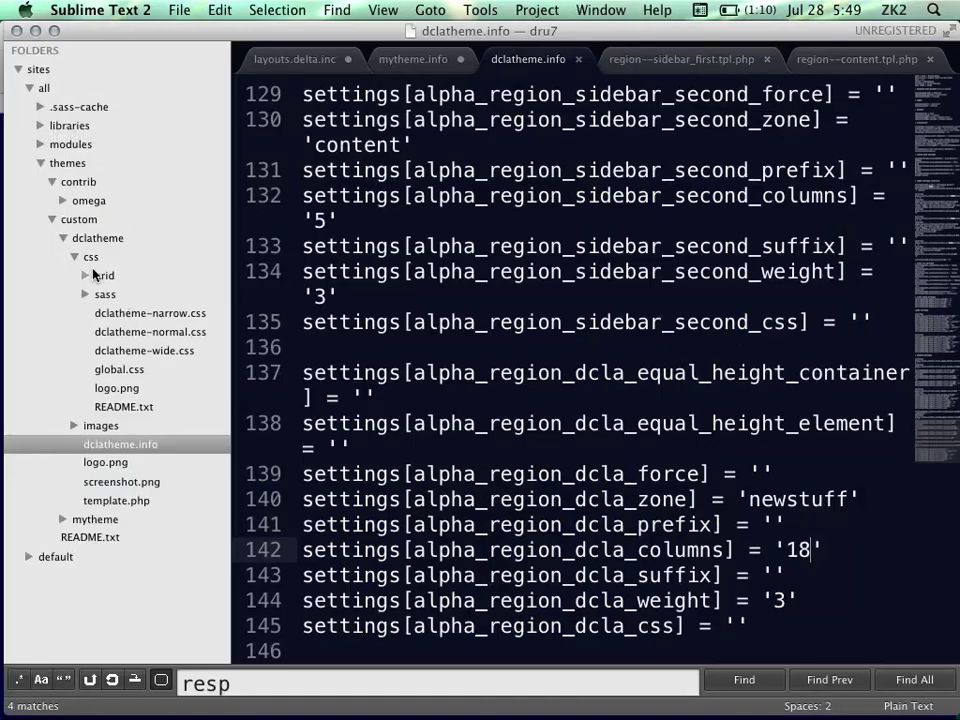
# Open css/grid's dclatheme-default-narrow-18.css and scroll through its column widths
pyautogui.click(85, 275)
pyautogui.click(160, 333)
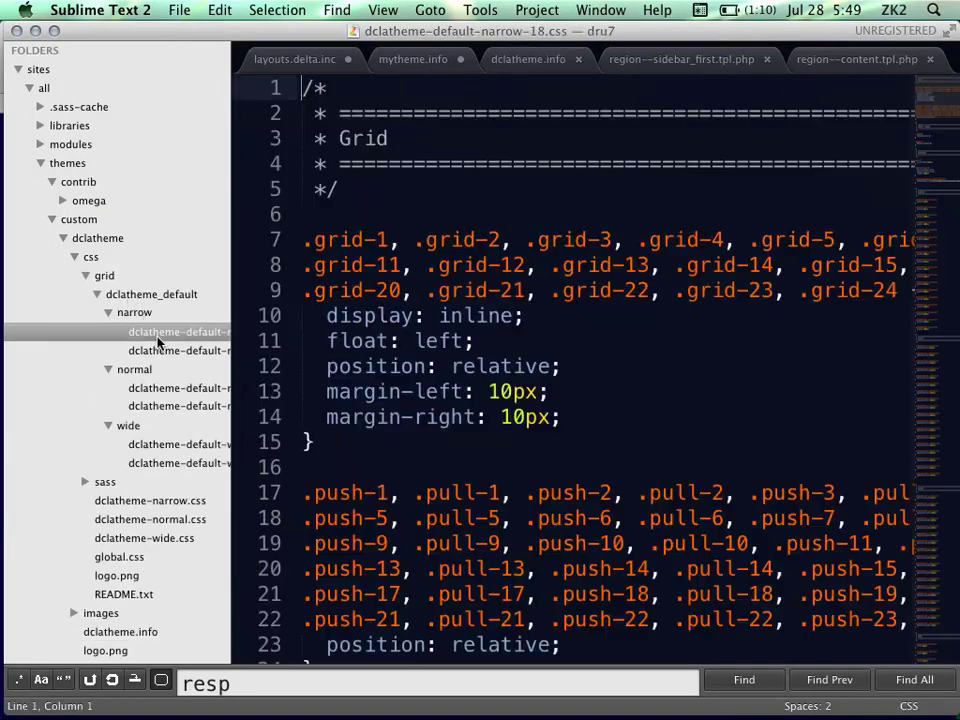
pyautogui.hscroll(3, 160, 338)
pyautogui.scroll(-3, 615, 312)
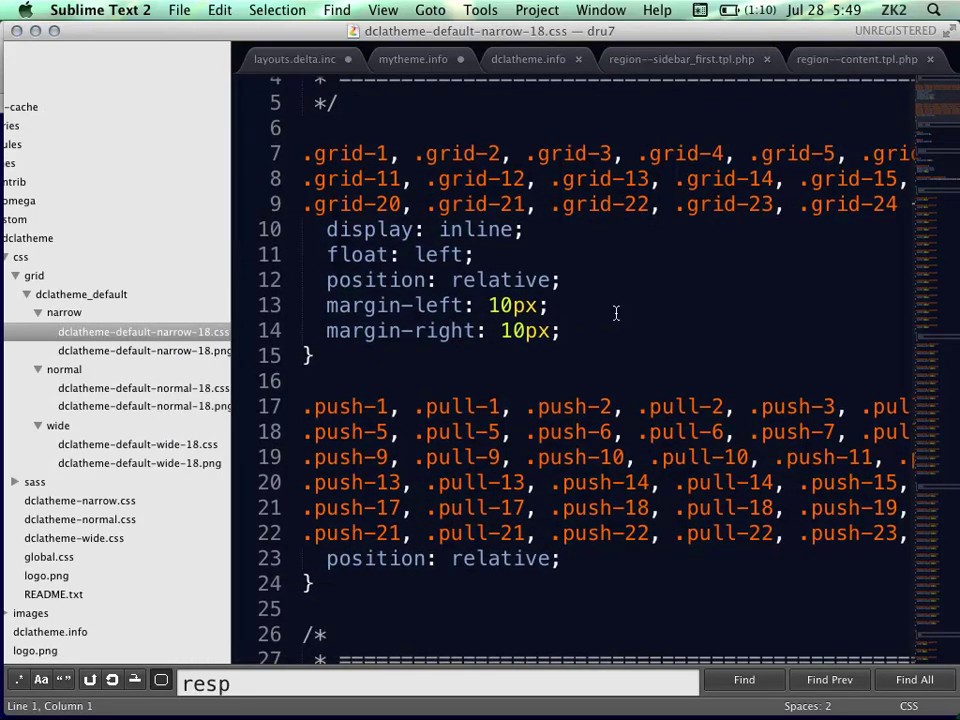
pyautogui.scroll(-8, 615, 313)
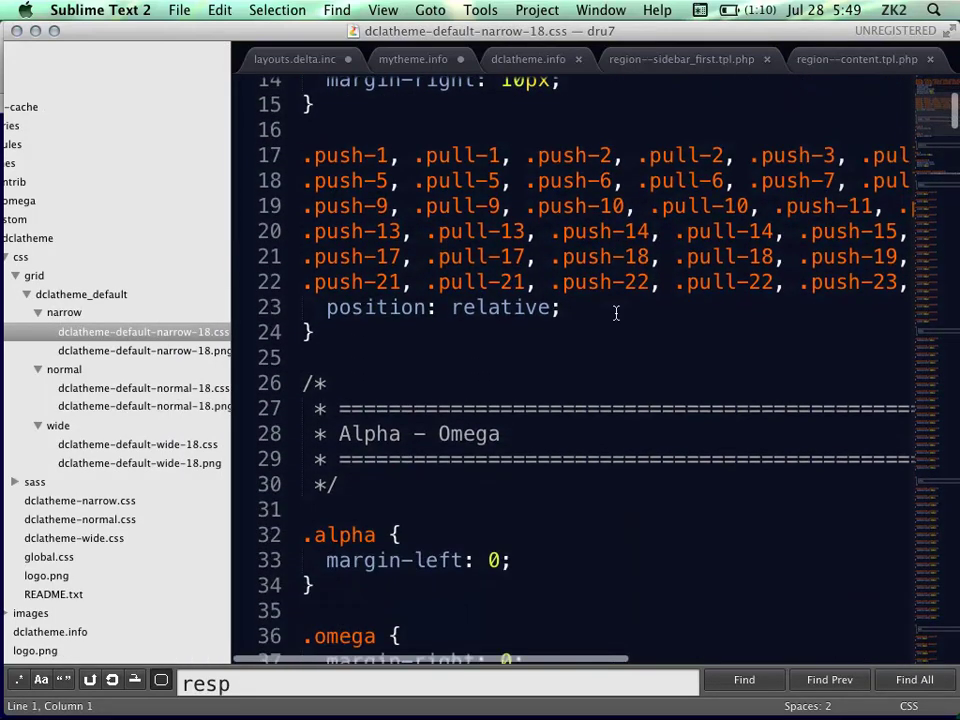
pyautogui.scroll(-12, 615, 313)
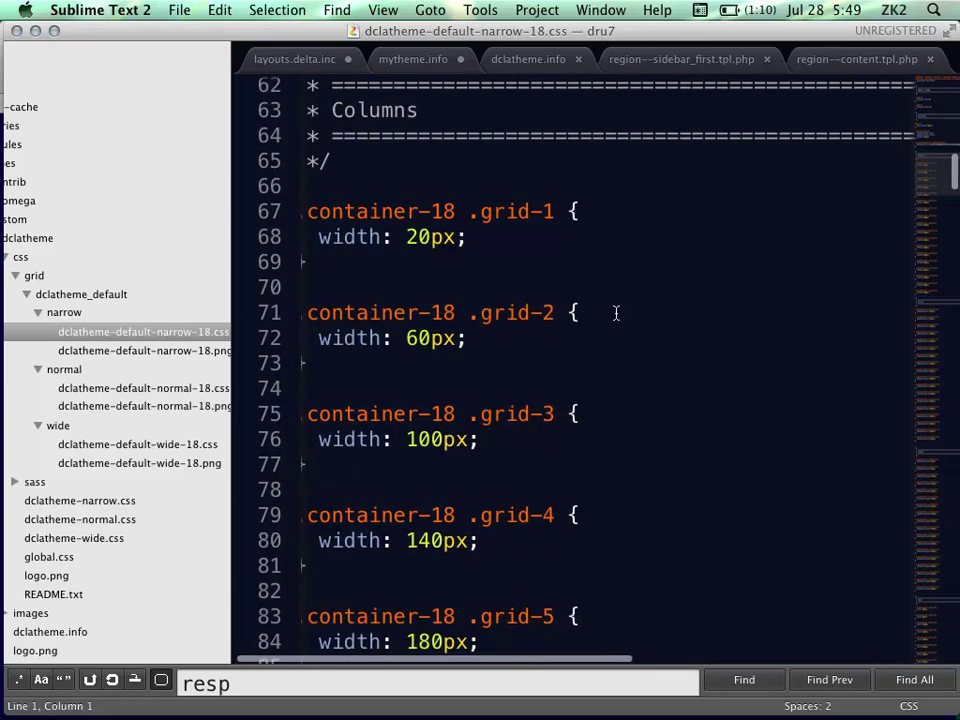
pyautogui.scroll(-10, 616, 313)
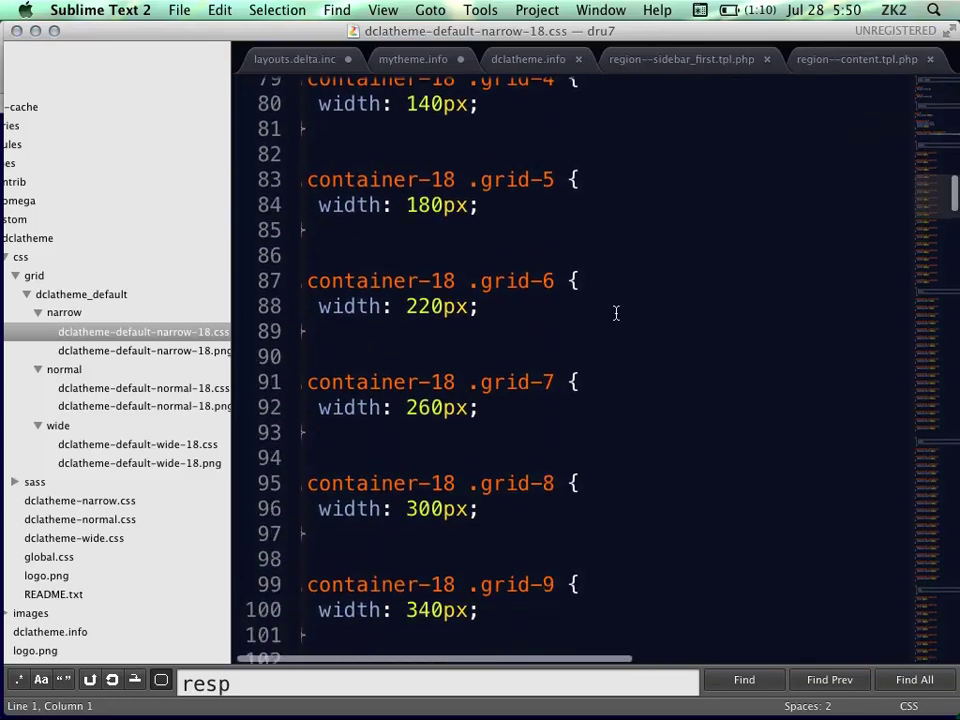
pyautogui.scroll(-20, 616, 313)
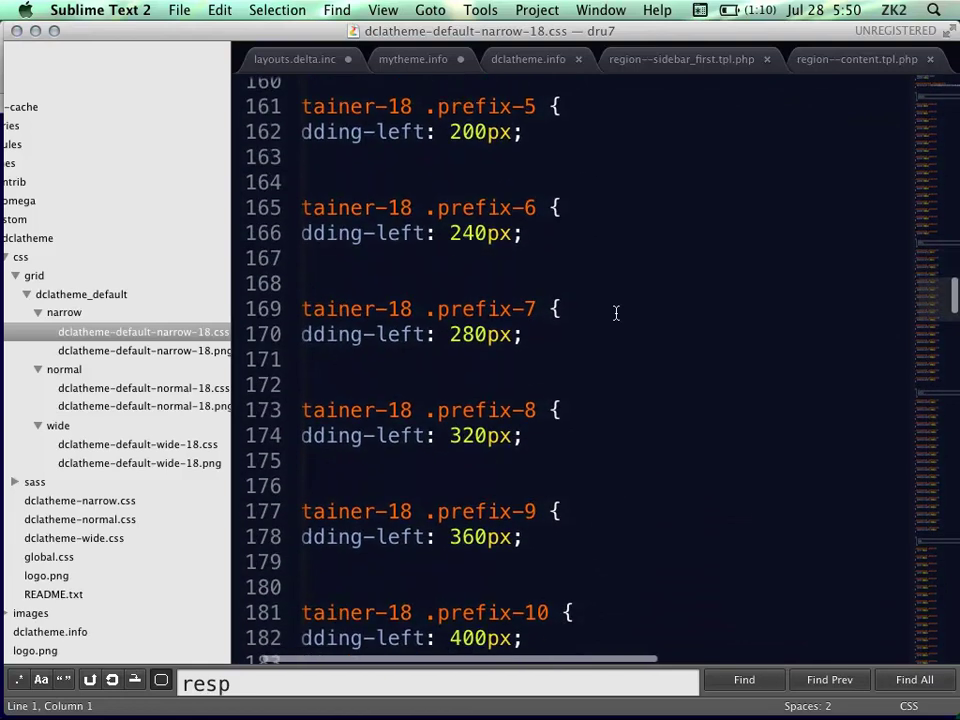
pyautogui.scroll(-20, 616, 313)
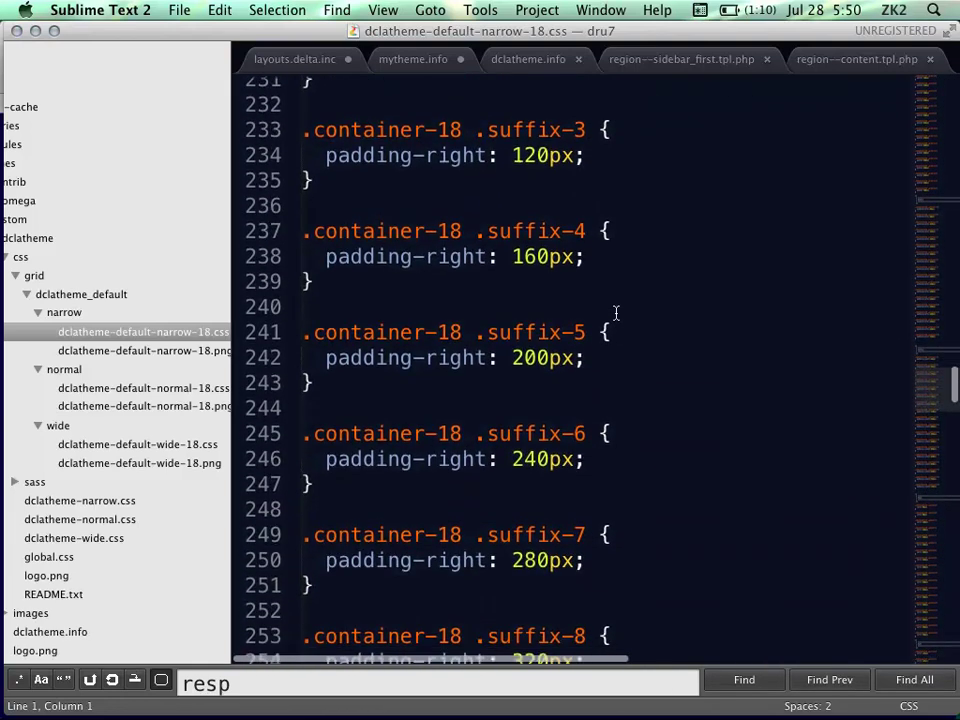
pyautogui.scroll(-20, 616, 313)
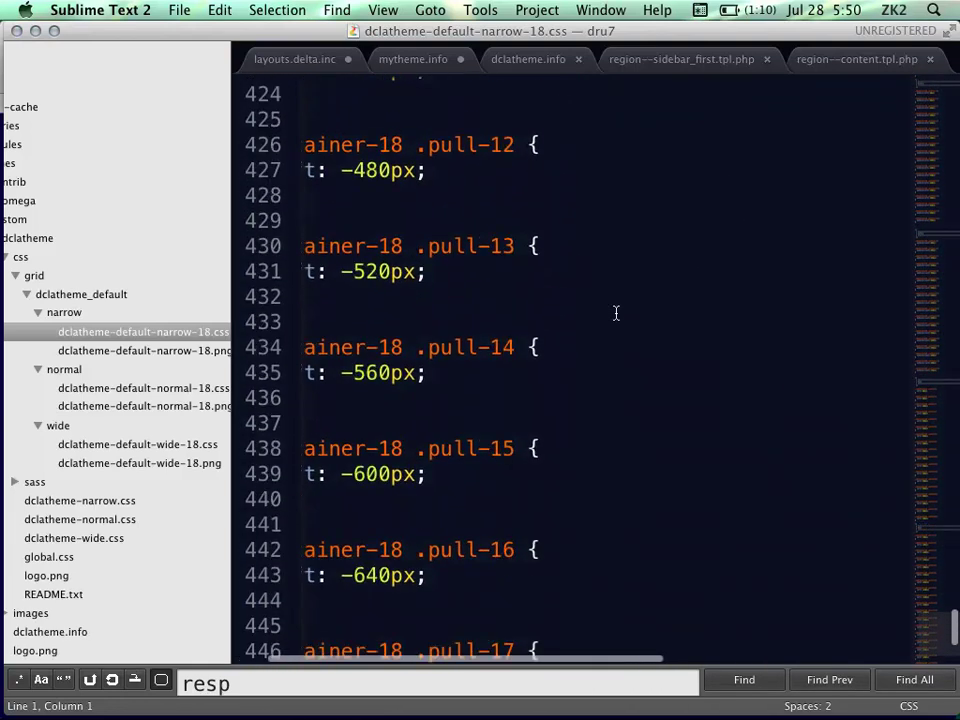
# Return to Keynote's slide 21 with the narrow, normal and wide stylesheet lines
pyautogui.hscroll(-2, 616, 310)
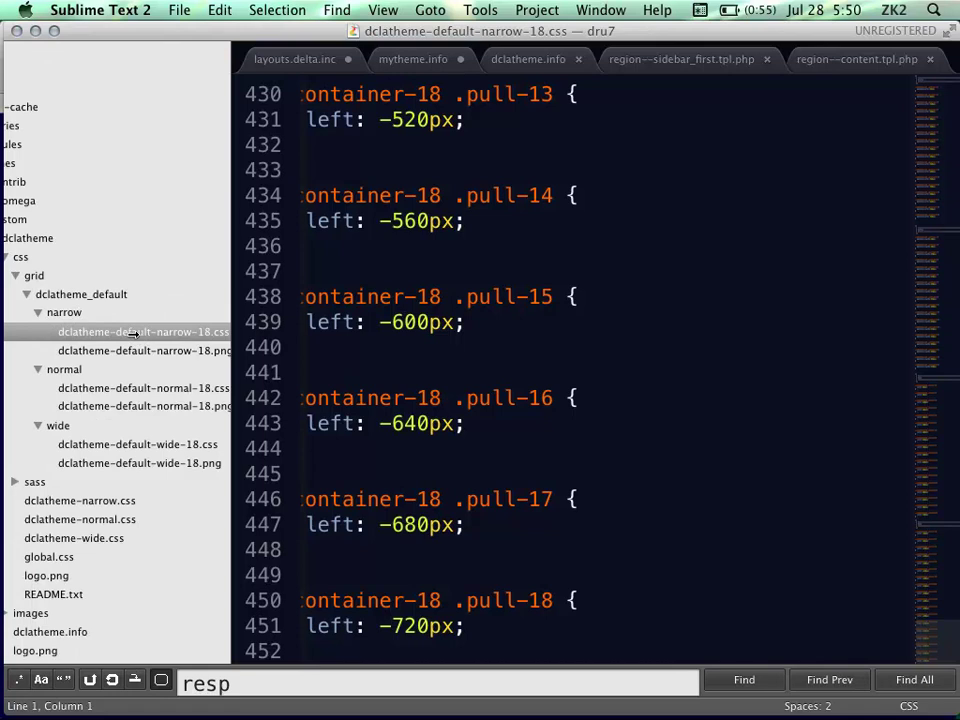
pyautogui.moveTo(3, 305)
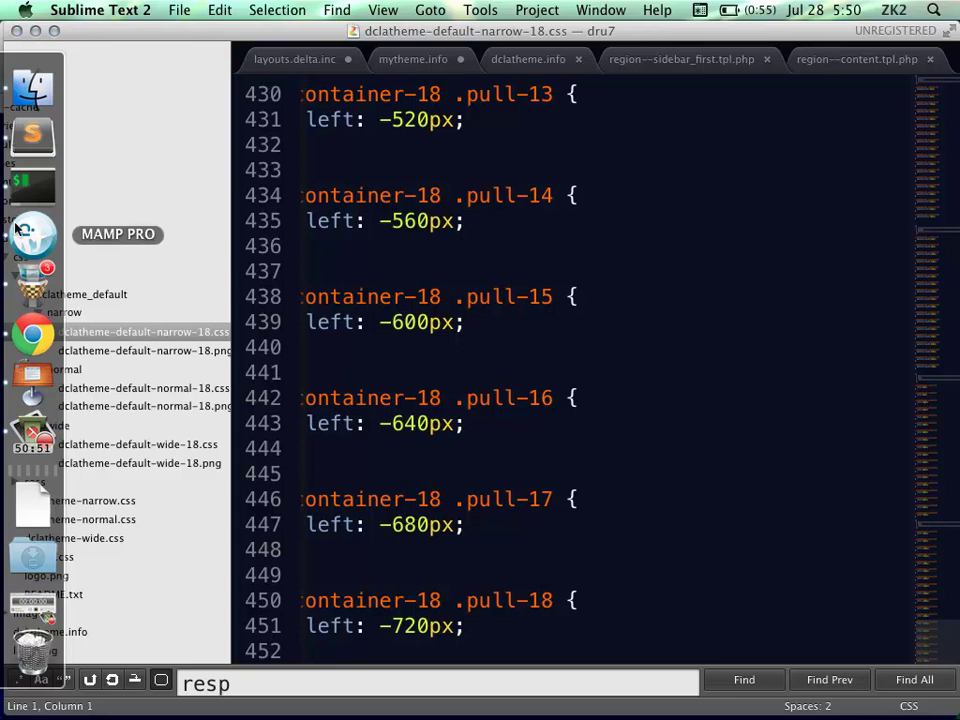
pyautogui.click(32, 374)
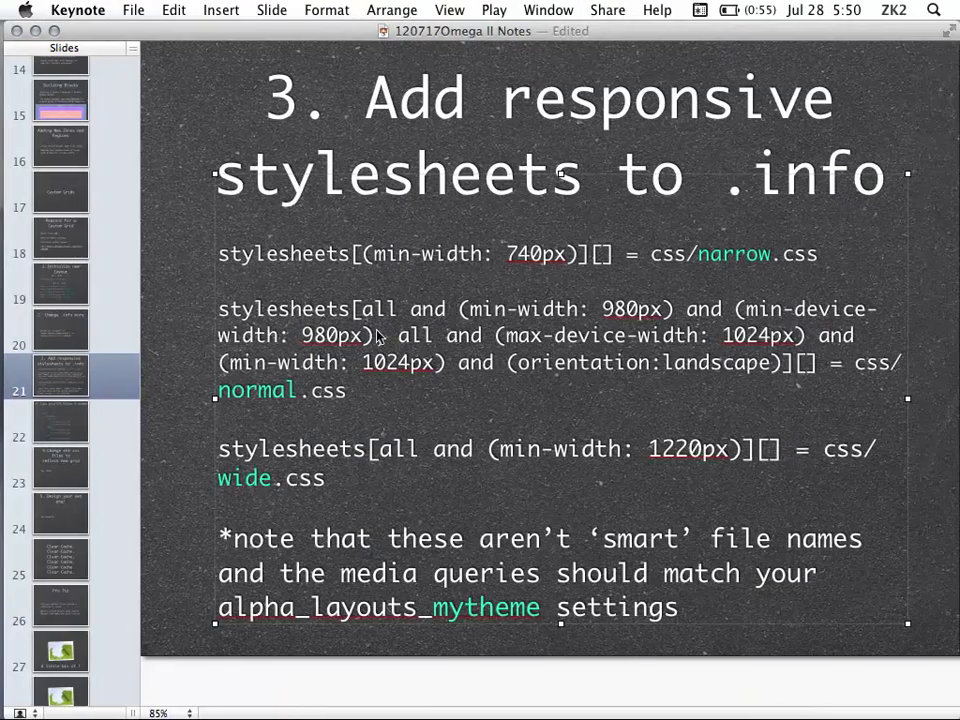
# Highlight the (min-width: 740px) query on slide 21, then go to slide 22 on copying the grid folder
pyautogui.doubleClick(341, 254)
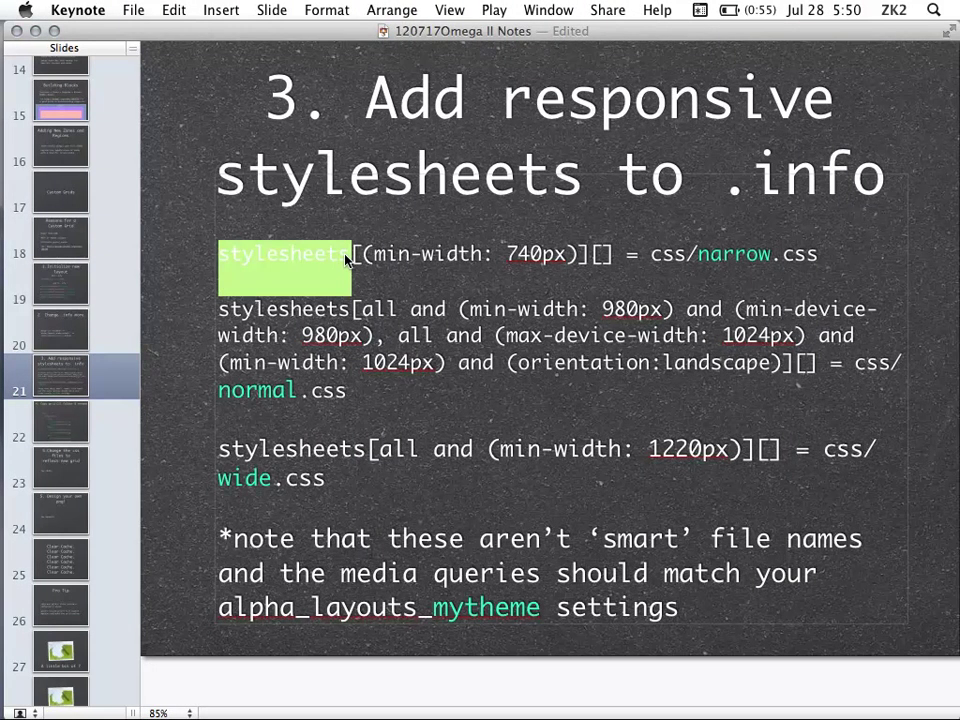
pyautogui.click(421, 254)
pyautogui.moveTo(362, 254); pyautogui.dragTo(580, 257)
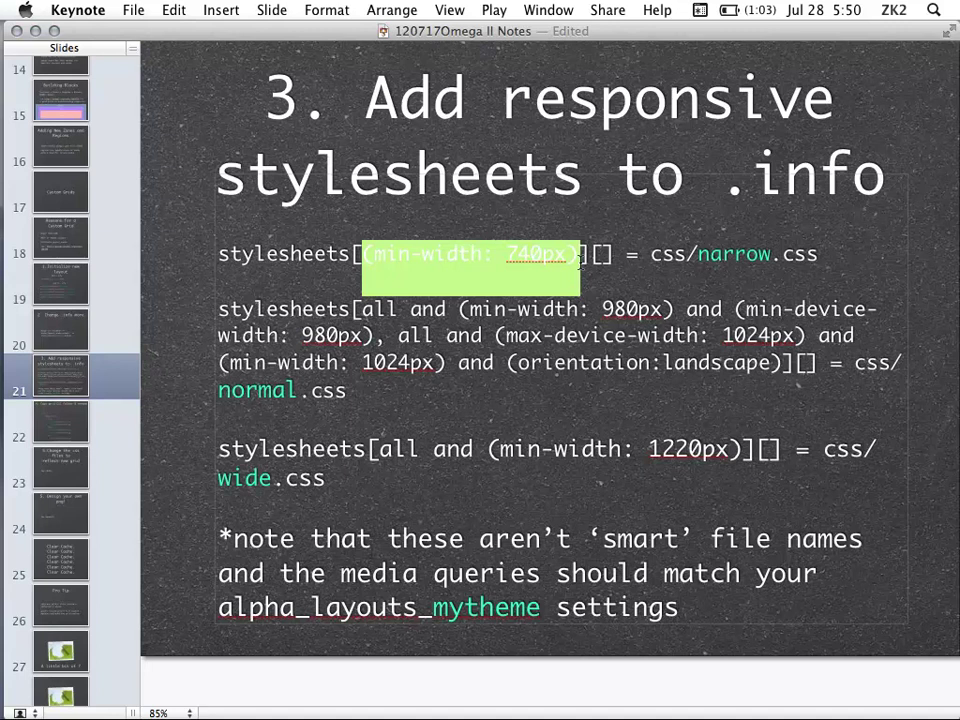
pyautogui.click(698, 254)
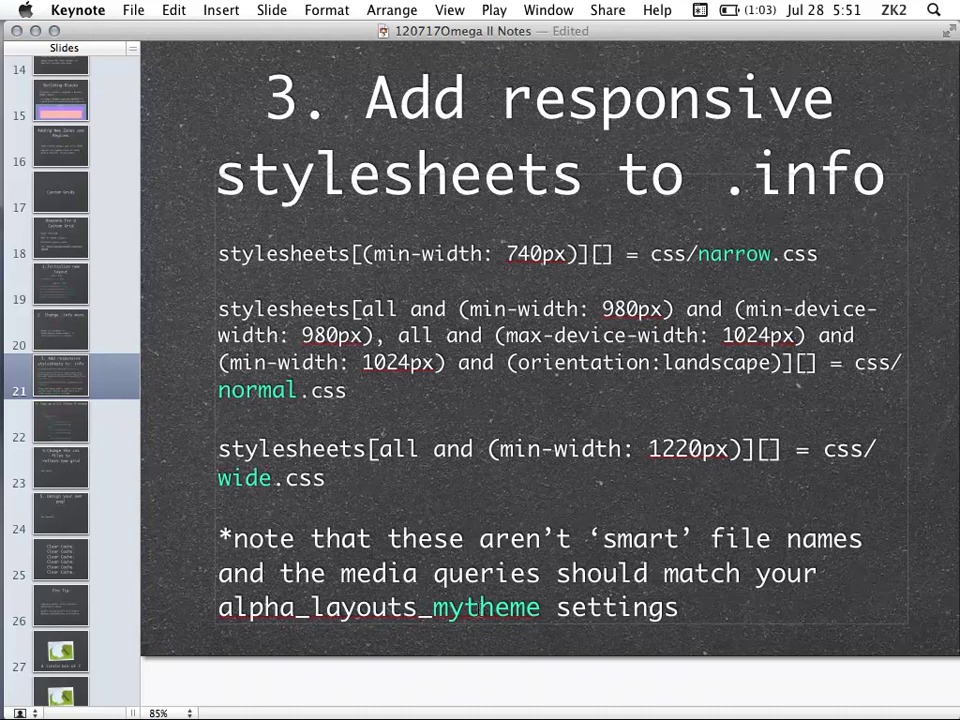
pyautogui.click(105, 423)
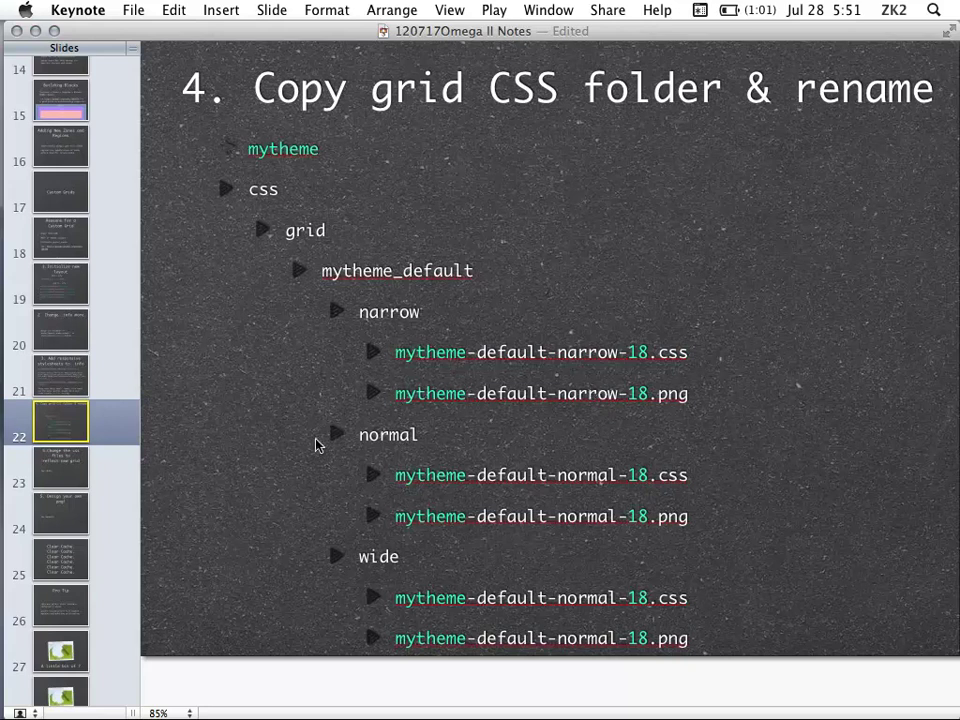
# Advance through the change-CSS, Design your own png, Clear Cache and Pro Tip slides
pyautogui.click(66, 480)
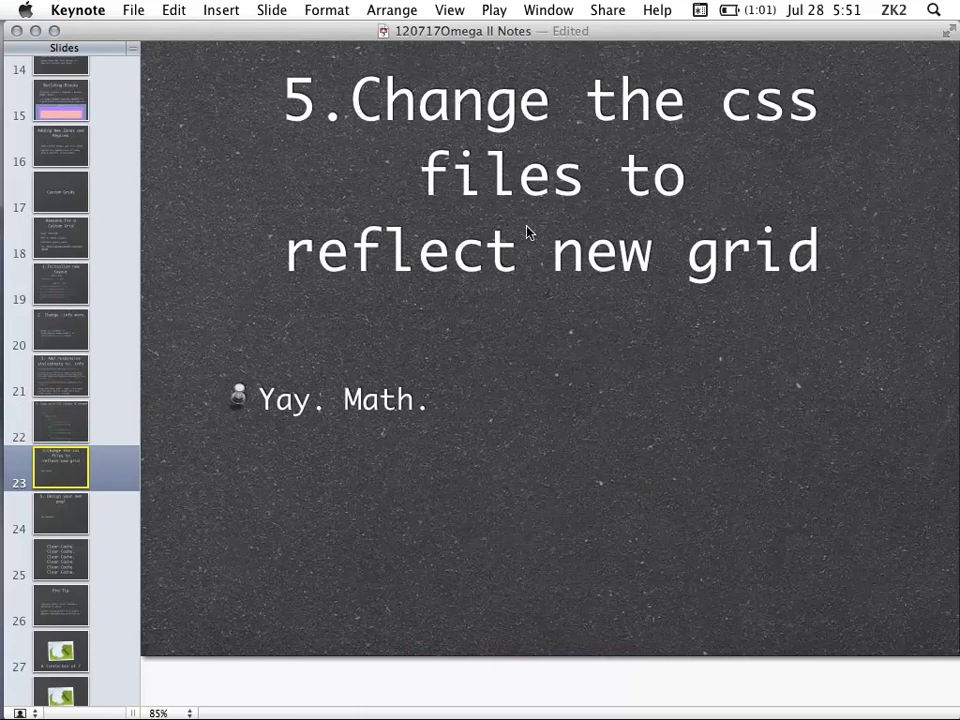
pyautogui.click(70, 523)
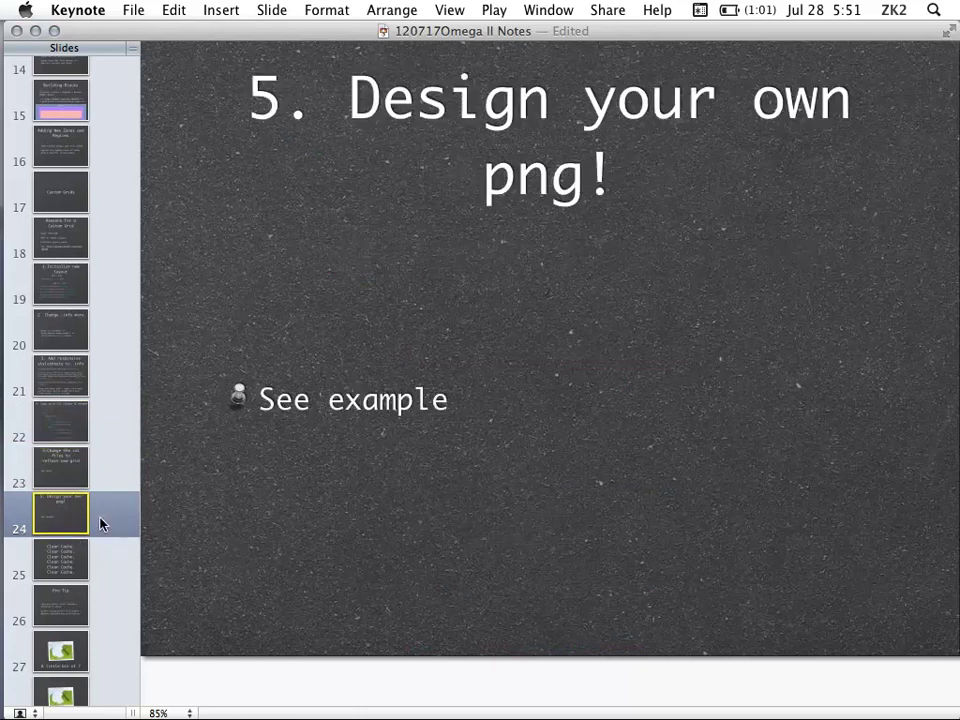
pyautogui.click(114, 568)
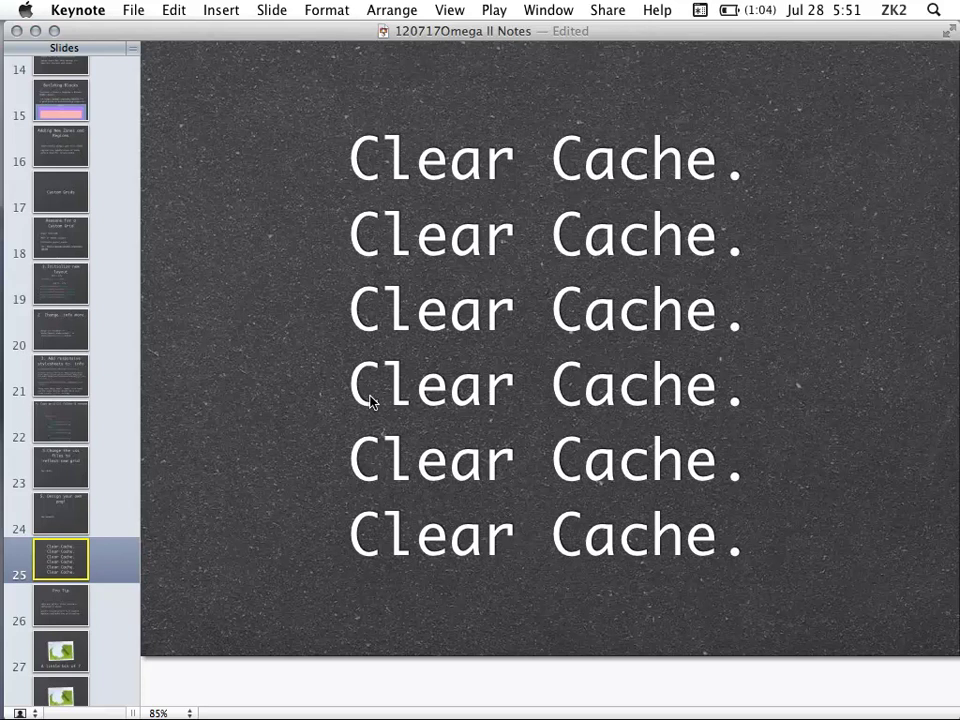
pyautogui.click(112, 607)
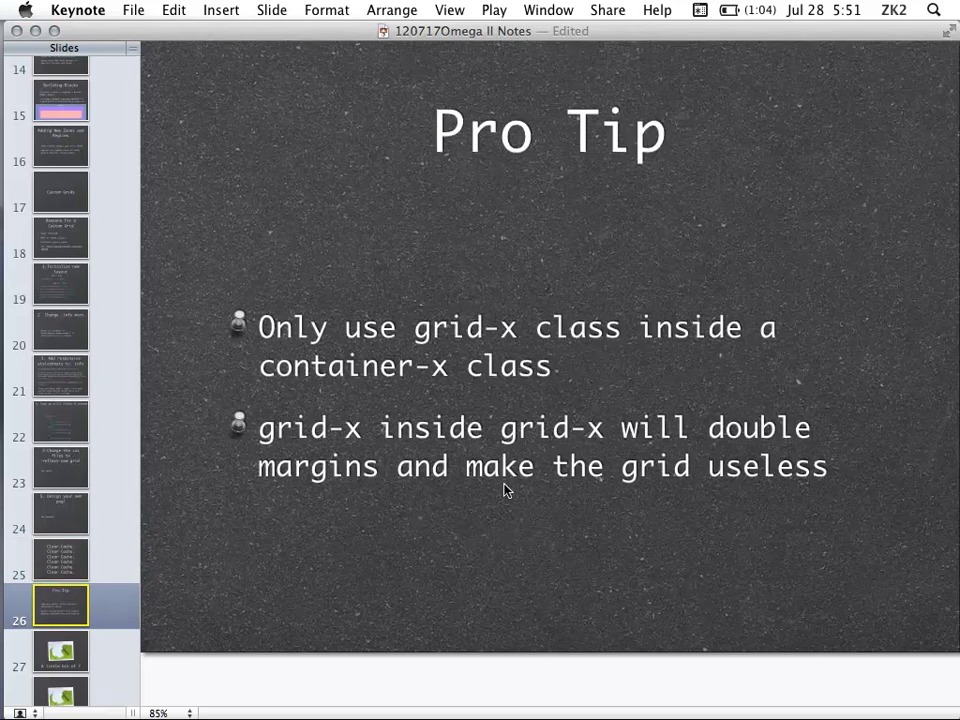
# Bring Chrome forward on the Drupal site's user page with the grid overlay
pyautogui.scroll(-4, 88, 475)
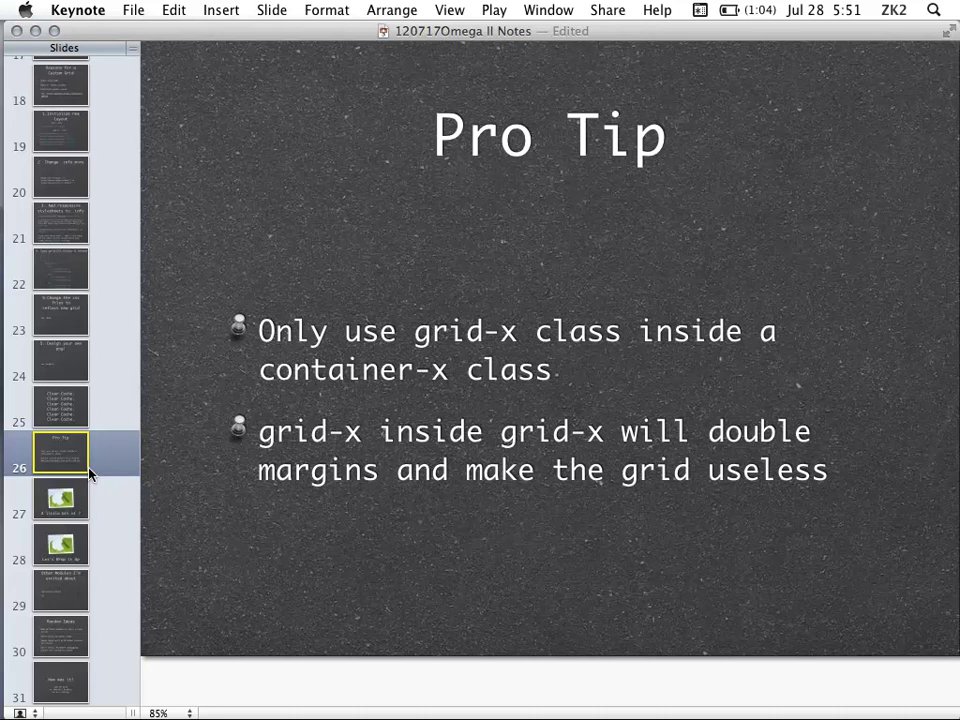
pyautogui.moveTo(3, 383)
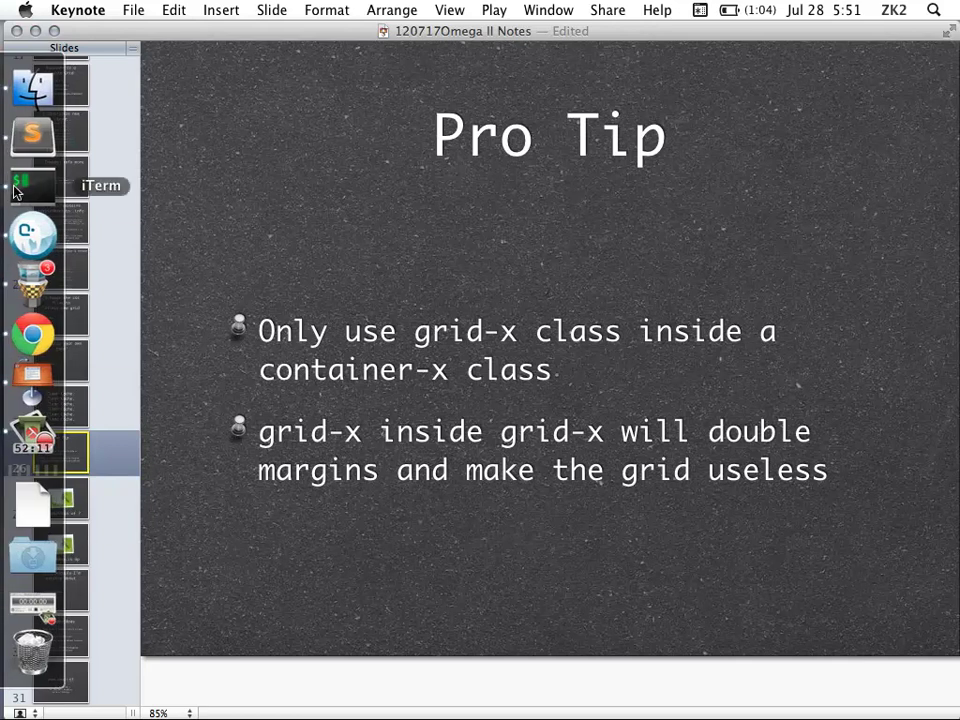
pyautogui.click(33, 333)
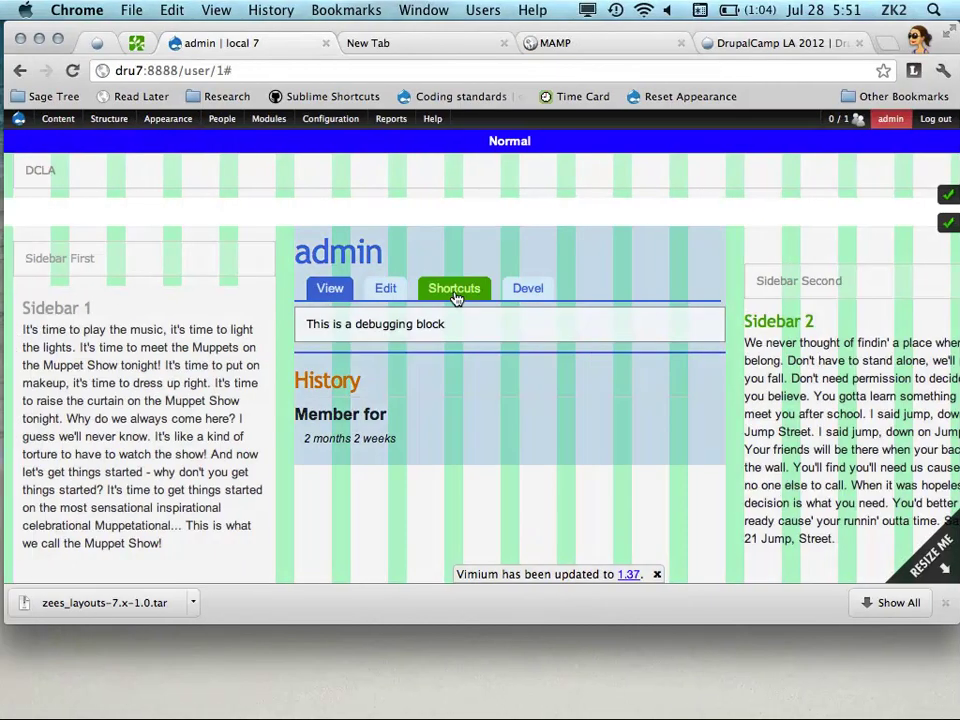
# Inspect the Drupal page with developer tools and widen the page pane to its Narrow layout
pyautogui.rightClick(253, 280)
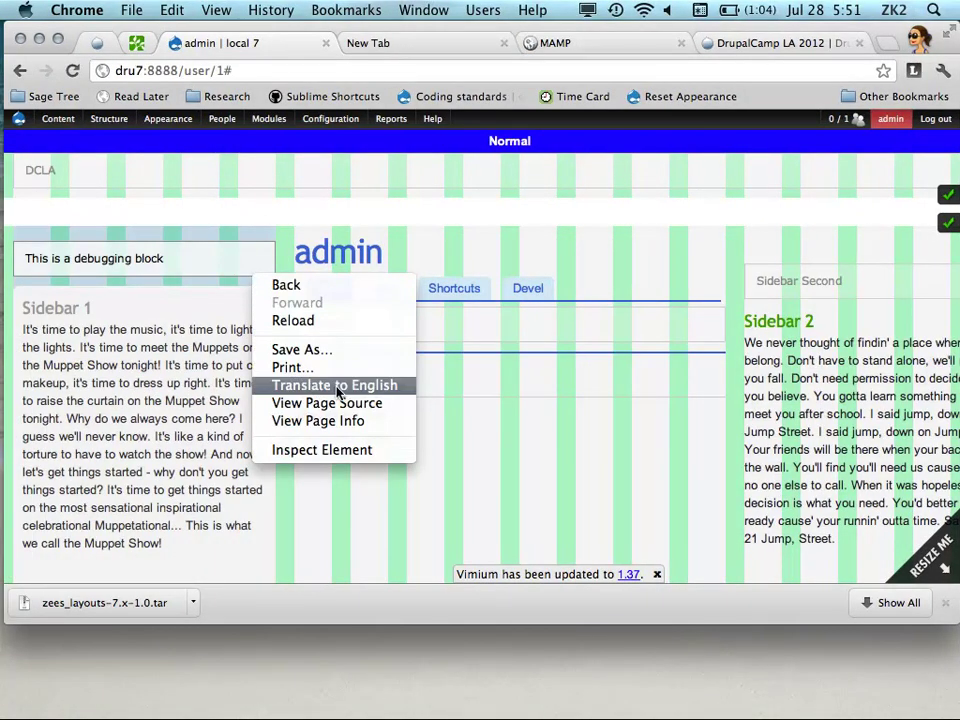
pyautogui.click(340, 452)
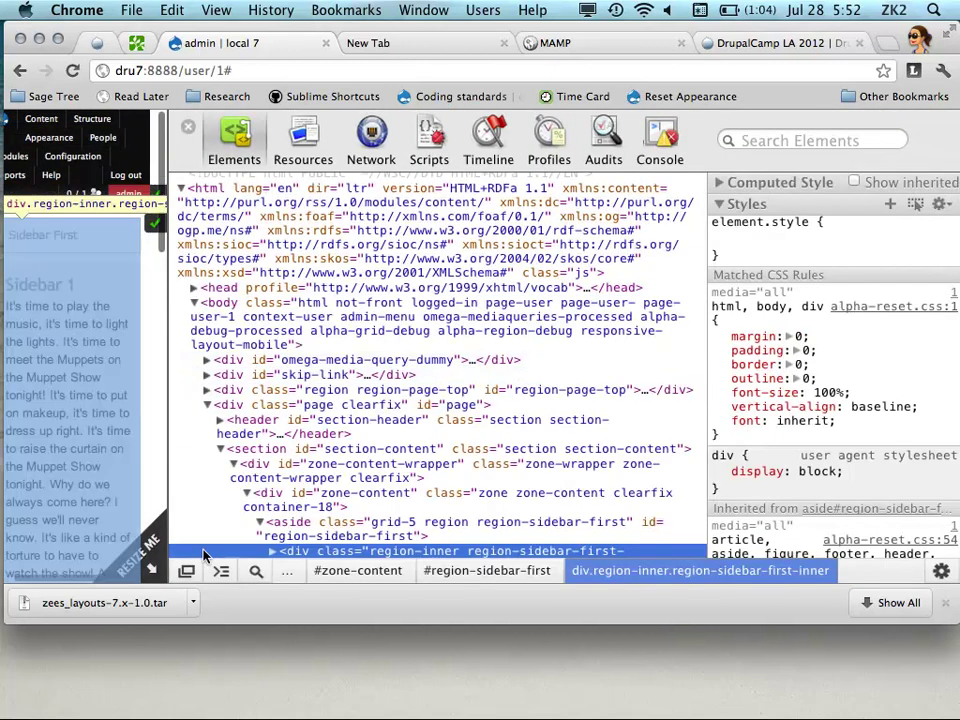
pyautogui.hscroll(1, 120, 470)
pyautogui.moveTo(166, 499); pyautogui.dragTo(710, 420)
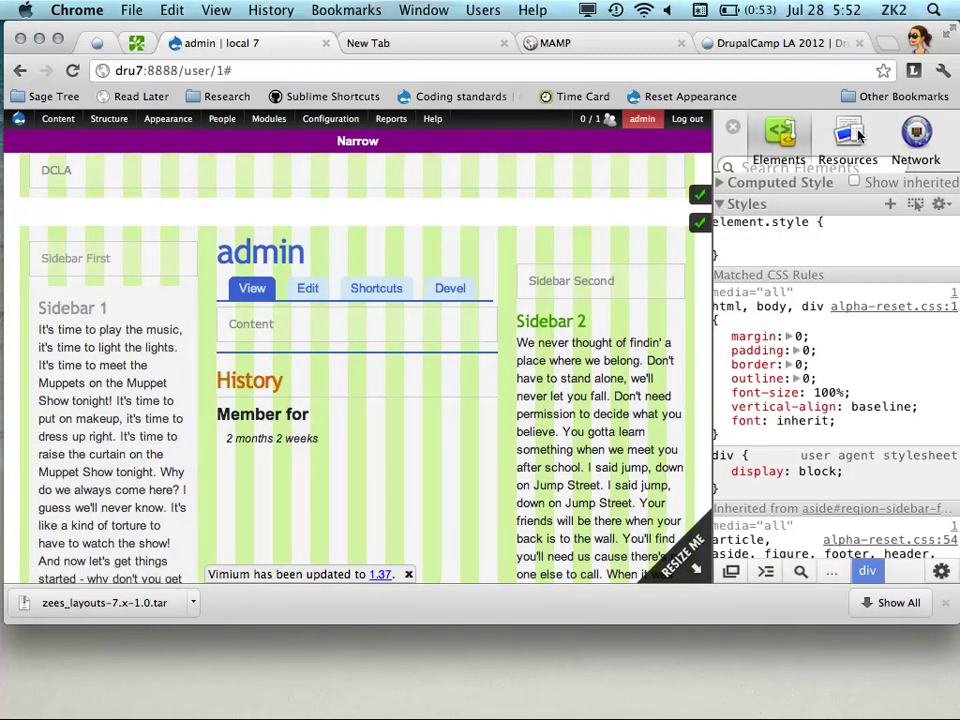
# Undock the developer tools from the right side and enlarge their text
pyautogui.click(941, 571)
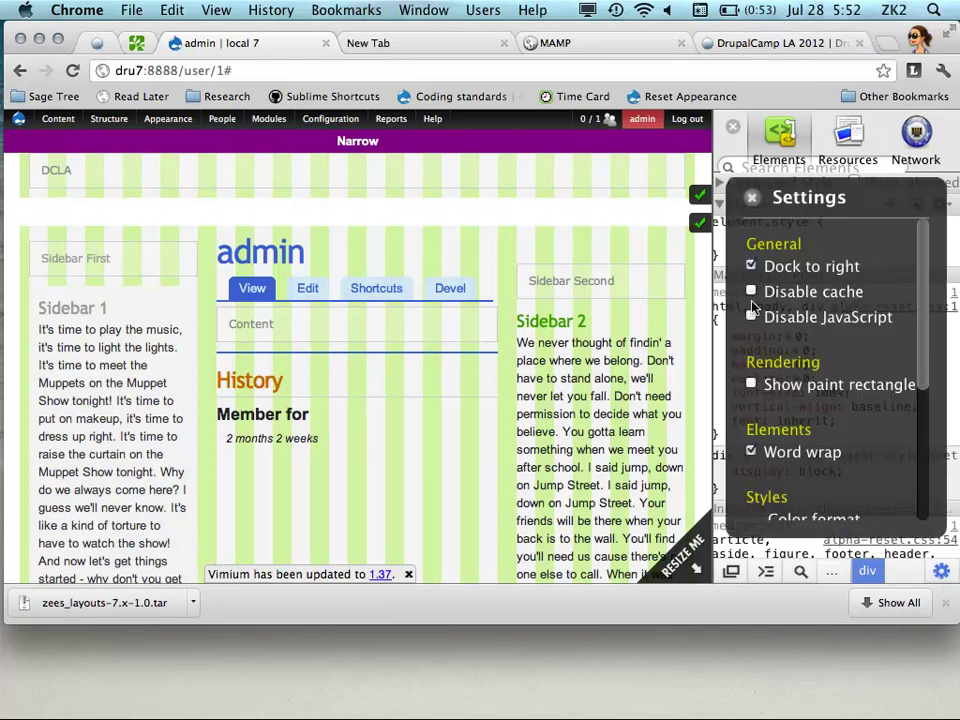
pyautogui.click(751, 266)
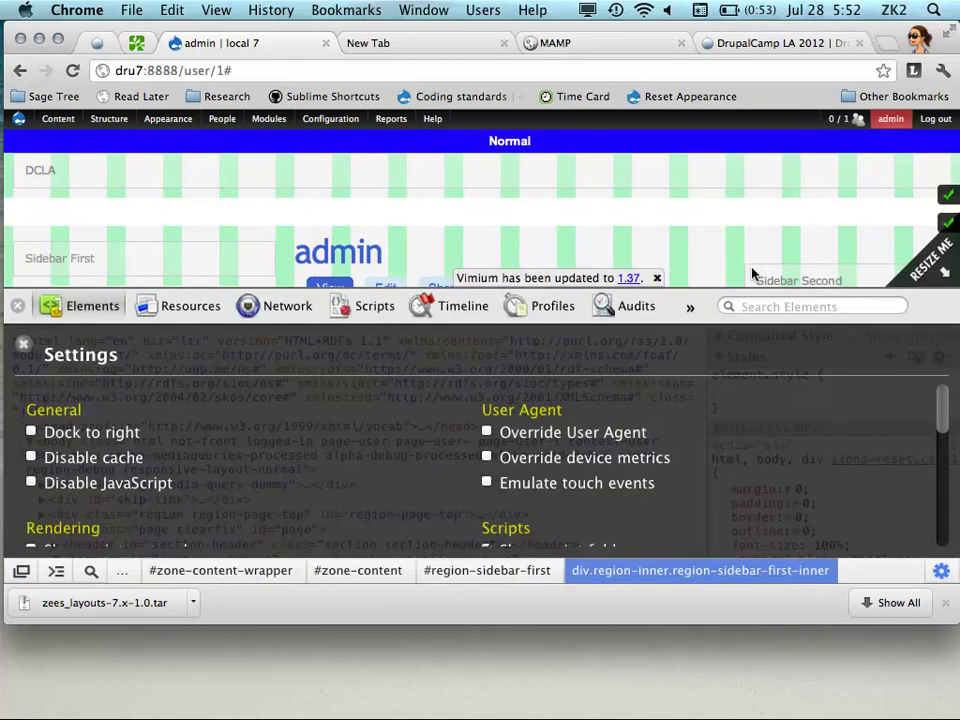
pyautogui.click(21, 343)
pyautogui.scroll(-3, 330, 456)
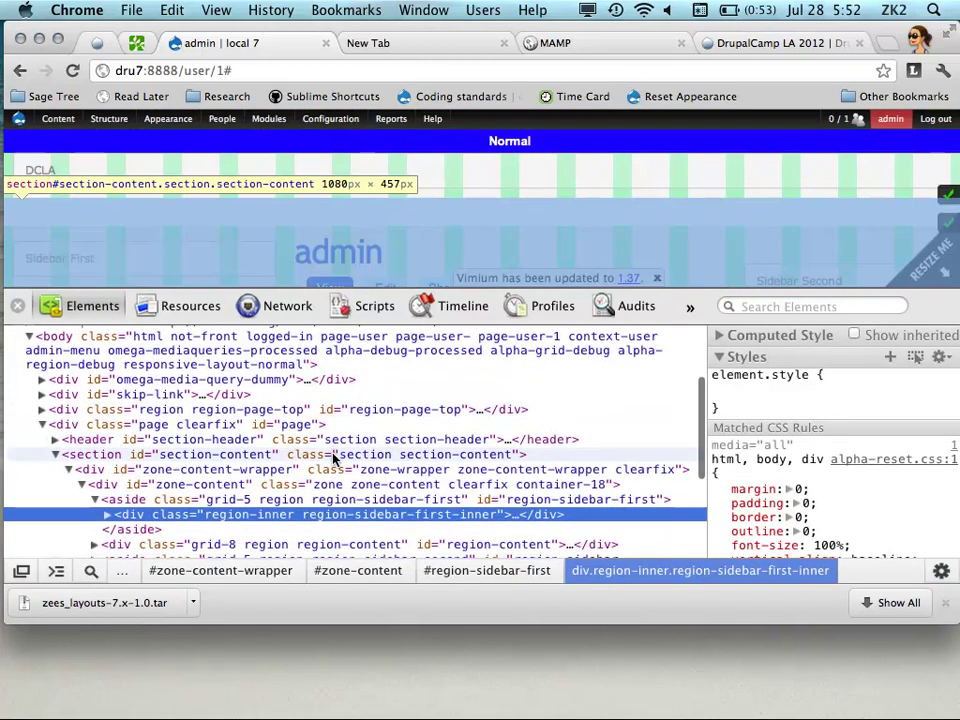
pyautogui.press('super+plus')
pyautogui.press('super+plus')
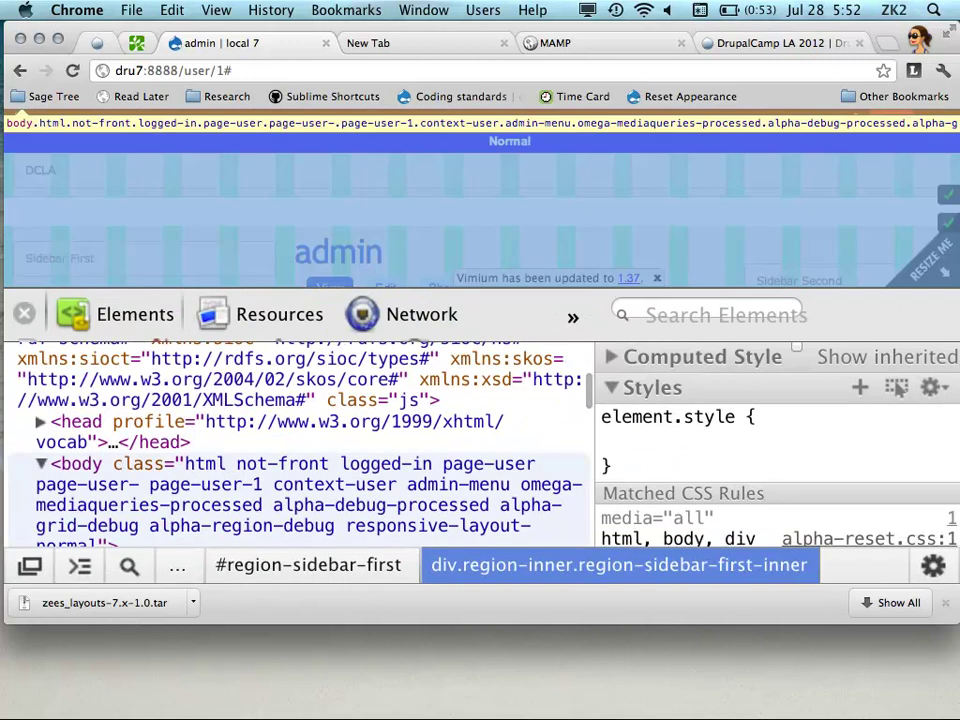
pyautogui.scroll(-6, 205, 510)
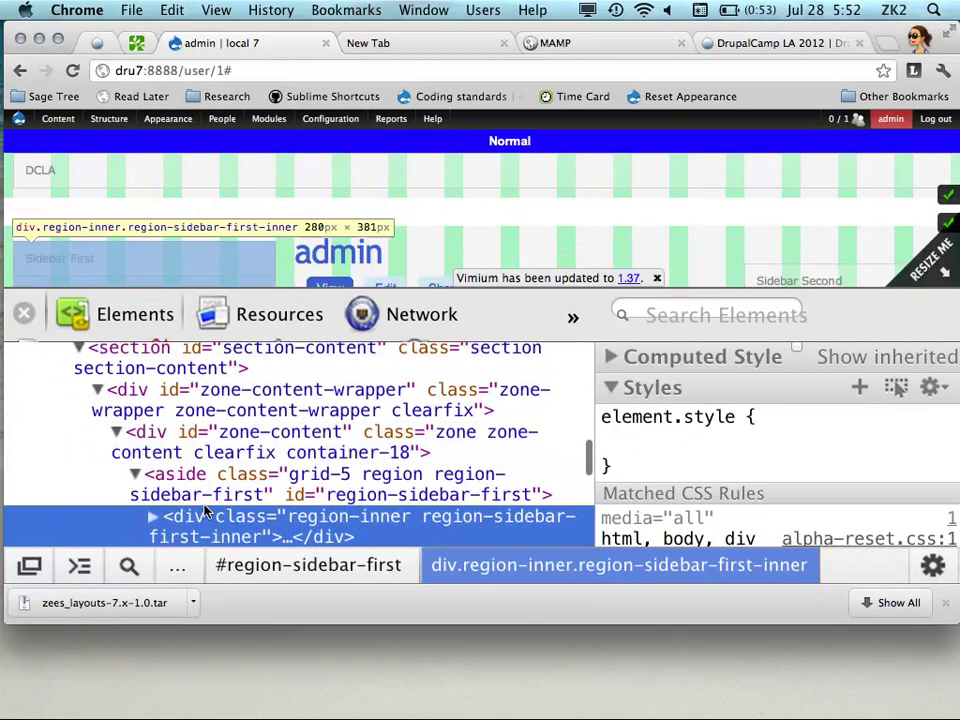
pyautogui.scroll(2, 205, 505)
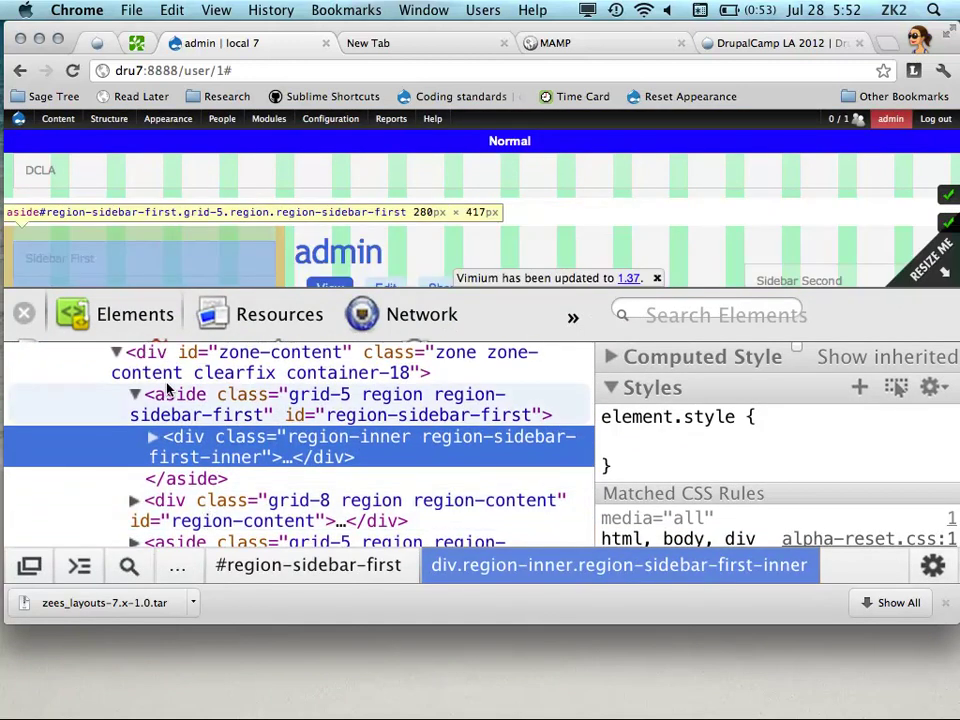
# Inspect aside#region-sidebar-first, showing the sidebar as grid-5 and content as grid-8
pyautogui.click(168, 400)
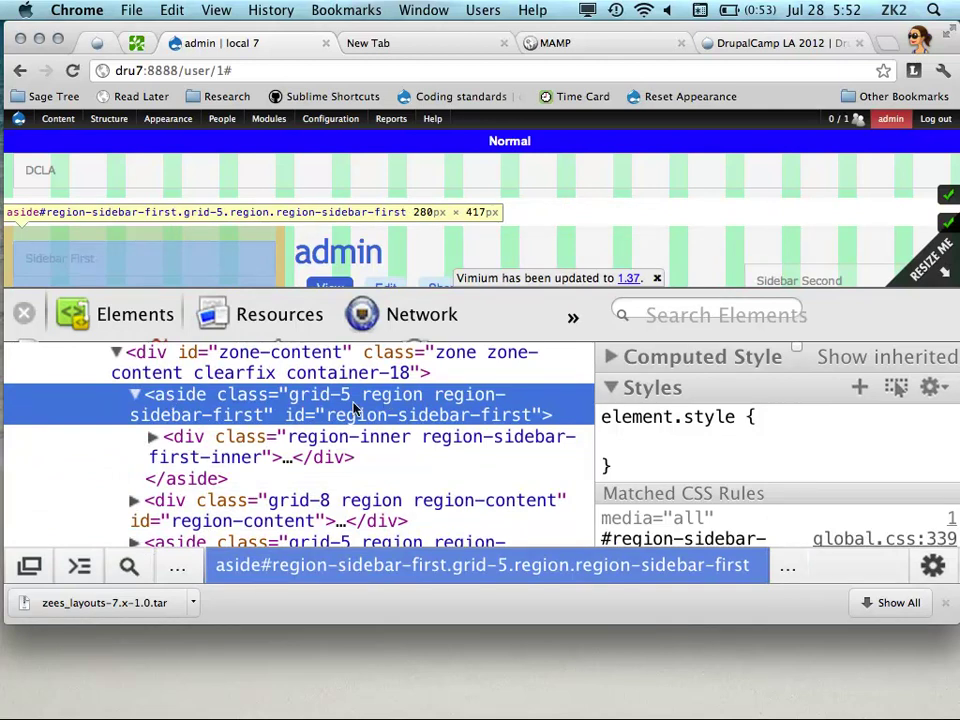
pyautogui.scroll(-1, 310, 505)
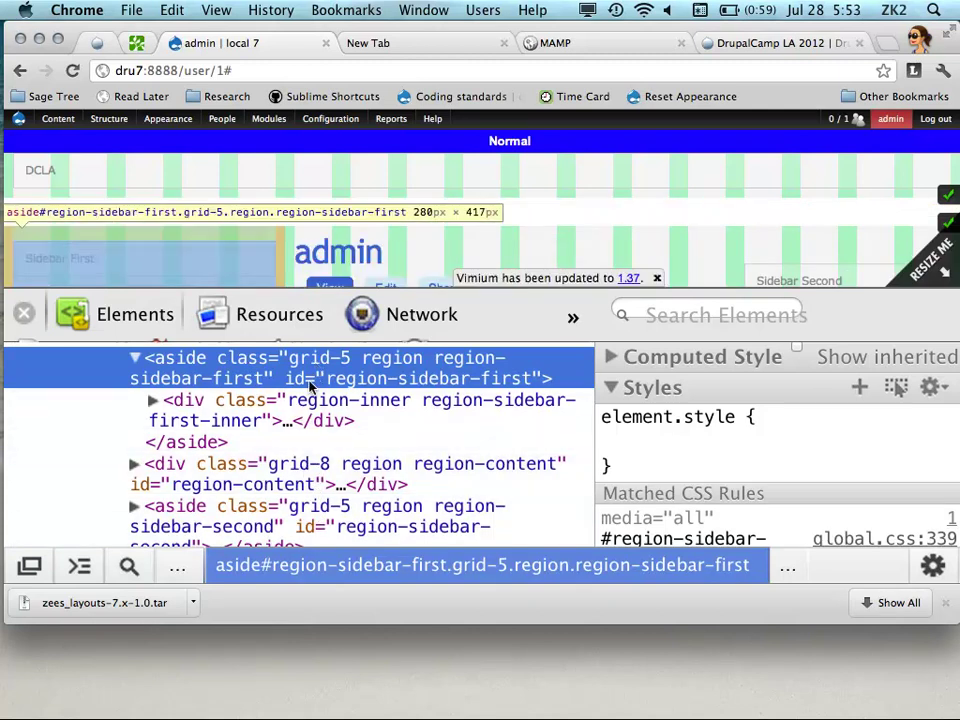
pyautogui.scroll(3, 313, 375)
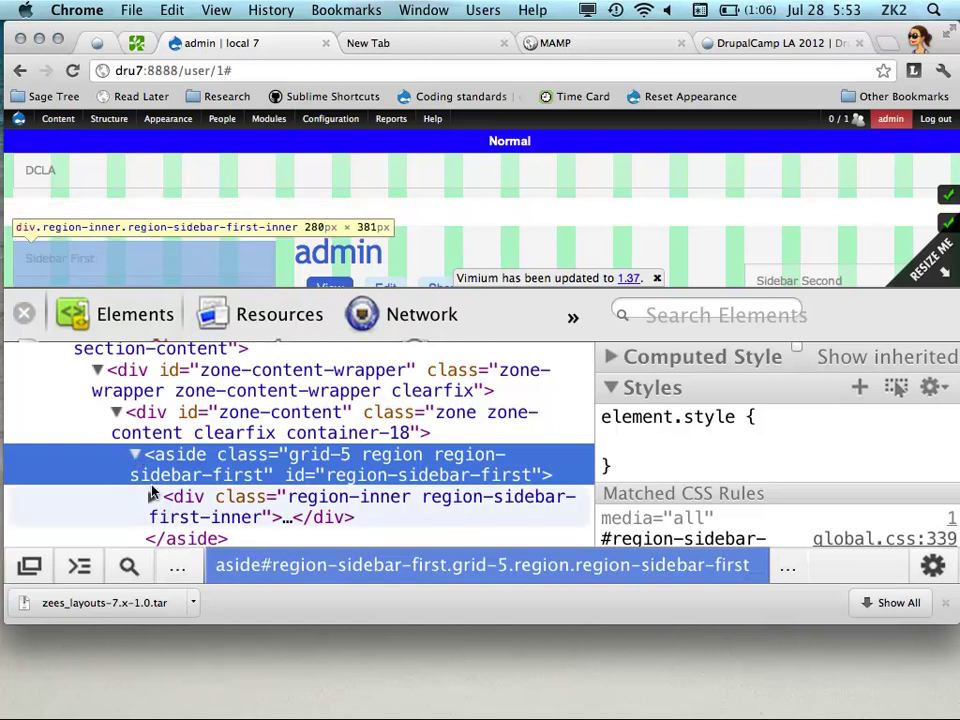
pyautogui.scroll(-1, 156, 510)
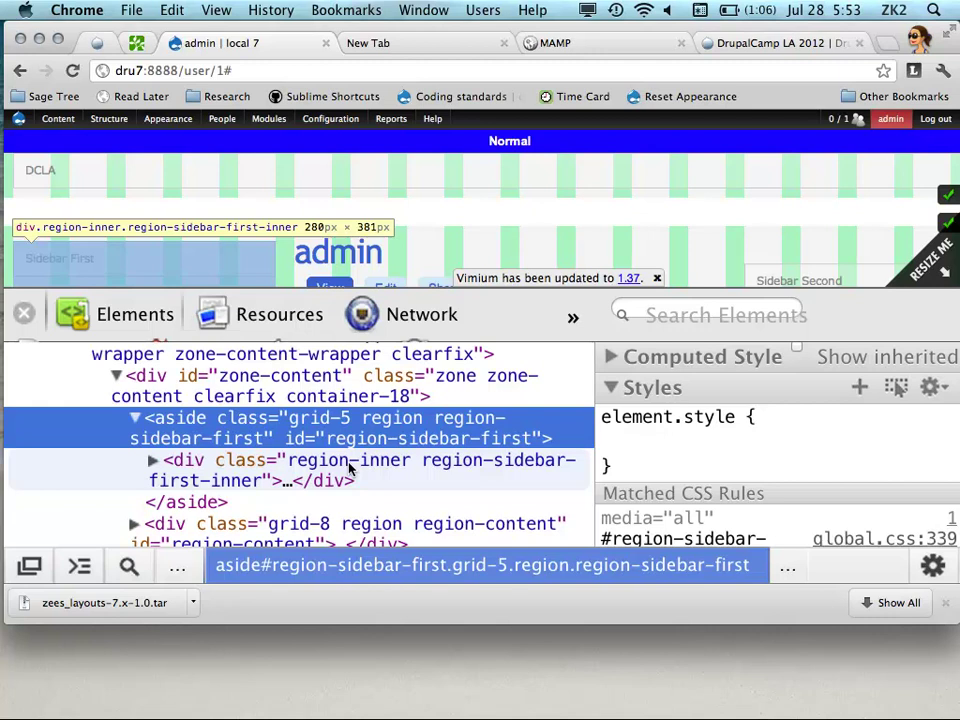
pyautogui.moveTo(35, 370)
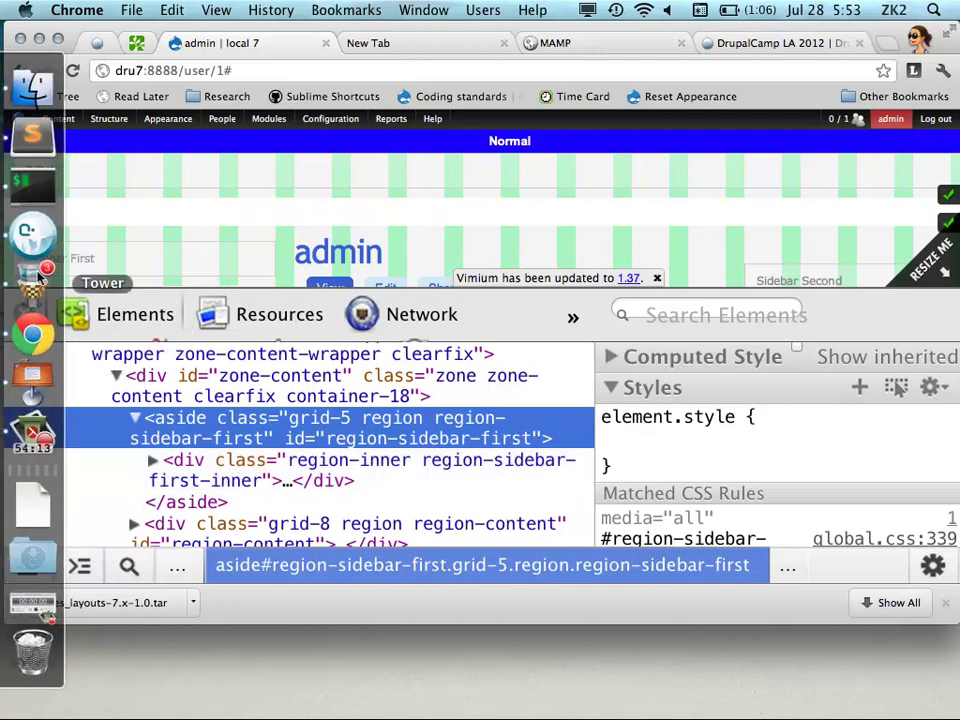
# Return to Keynote via Sublime Text and advance through slides 27 and 28 to slide 29
pyautogui.click(33, 134)
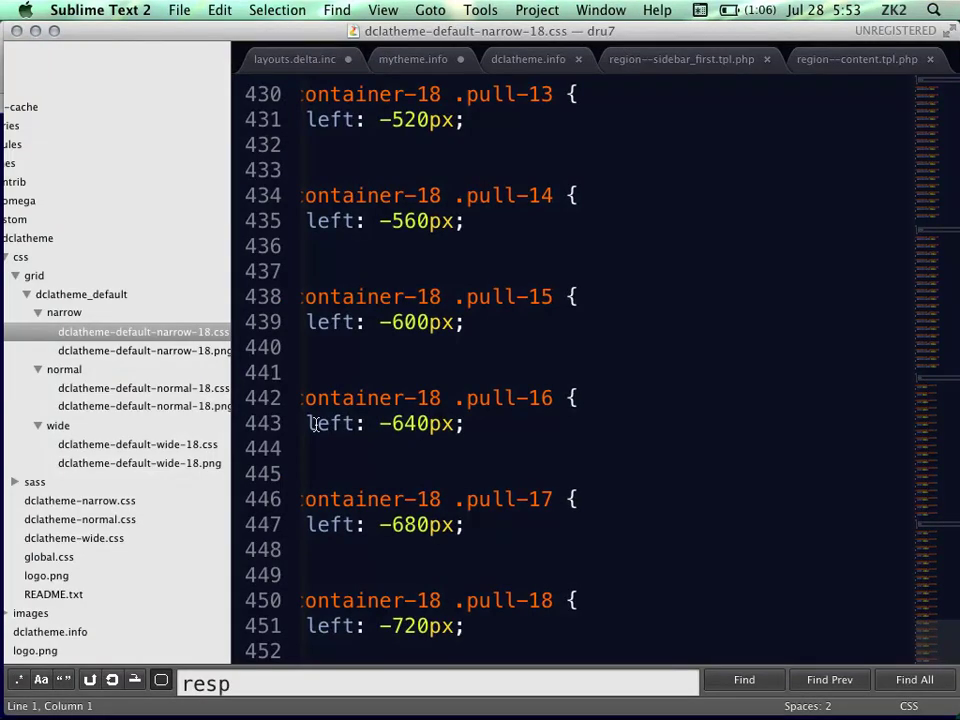
pyautogui.moveTo(8, 425)
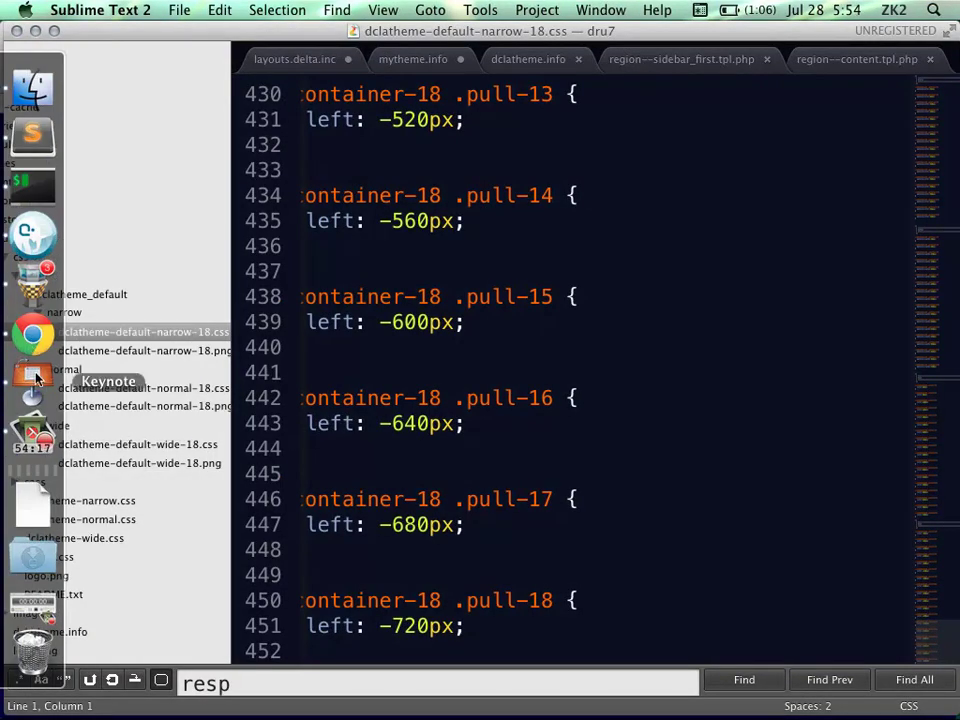
pyautogui.click(34, 376)
pyautogui.click(121, 512)
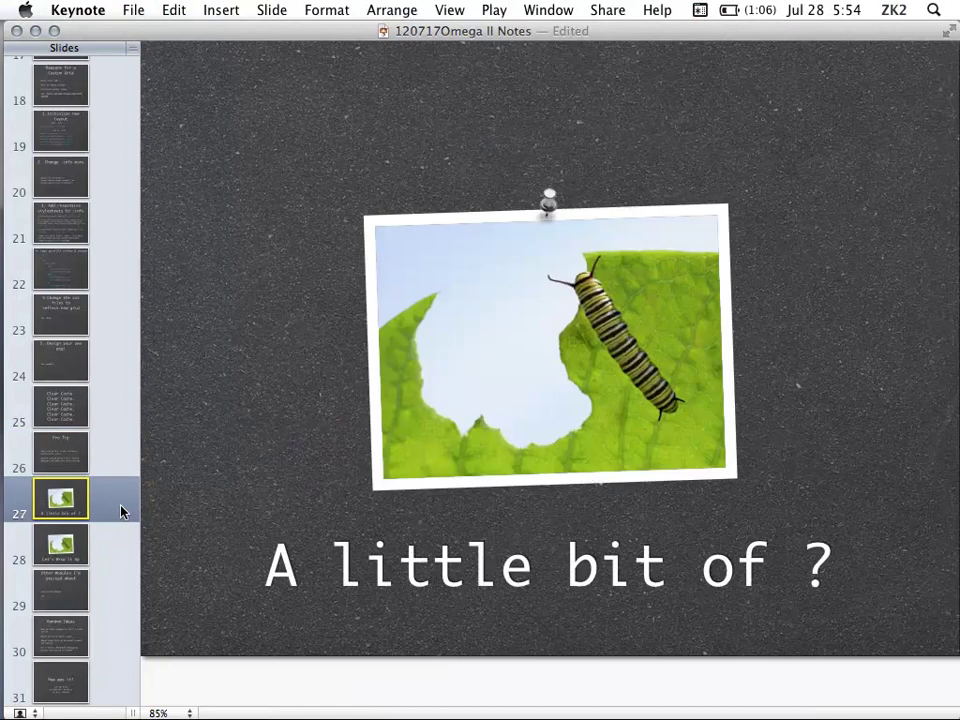
pyautogui.click(112, 552)
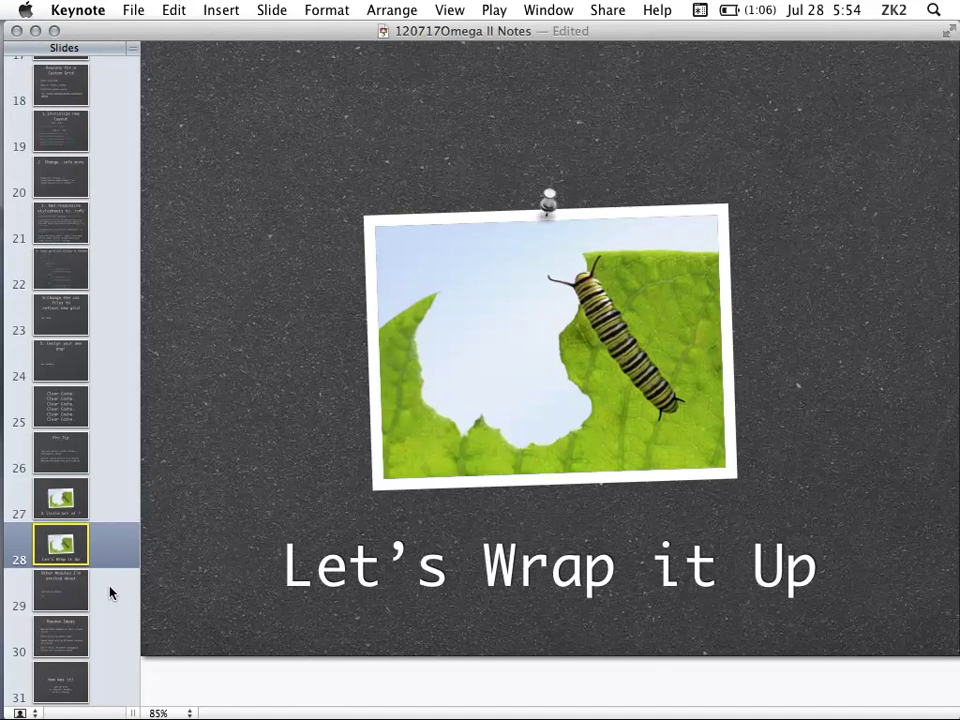
pyautogui.click(110, 592)
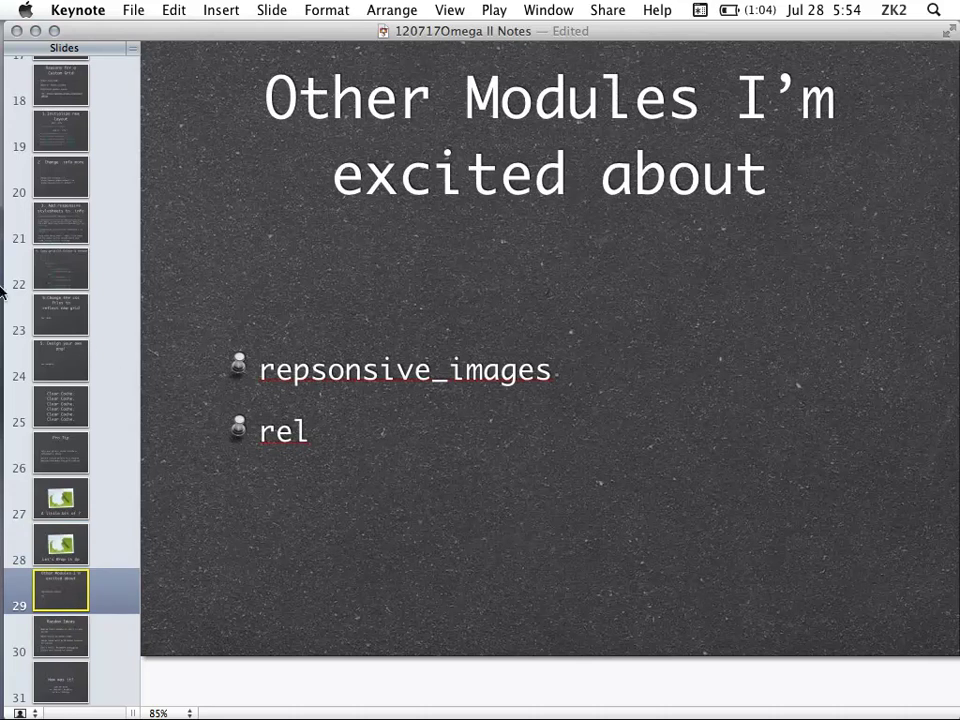
pyautogui.moveTo(8, 280)
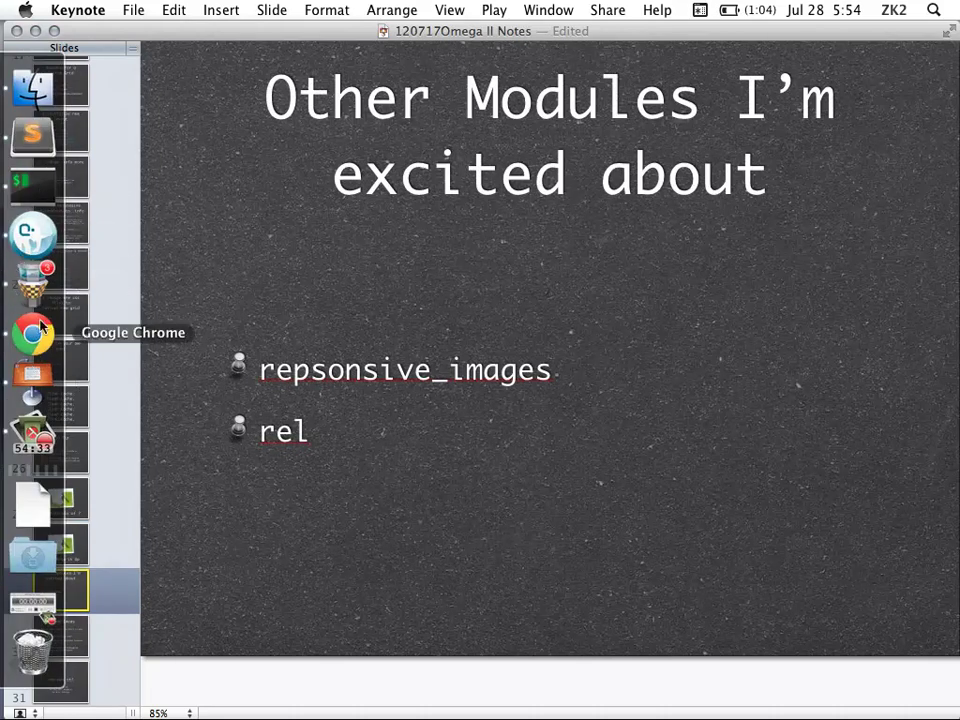
# In Sublime Text, collapse the css grid folders, expand sass and open global.scss
pyautogui.click(33, 128)
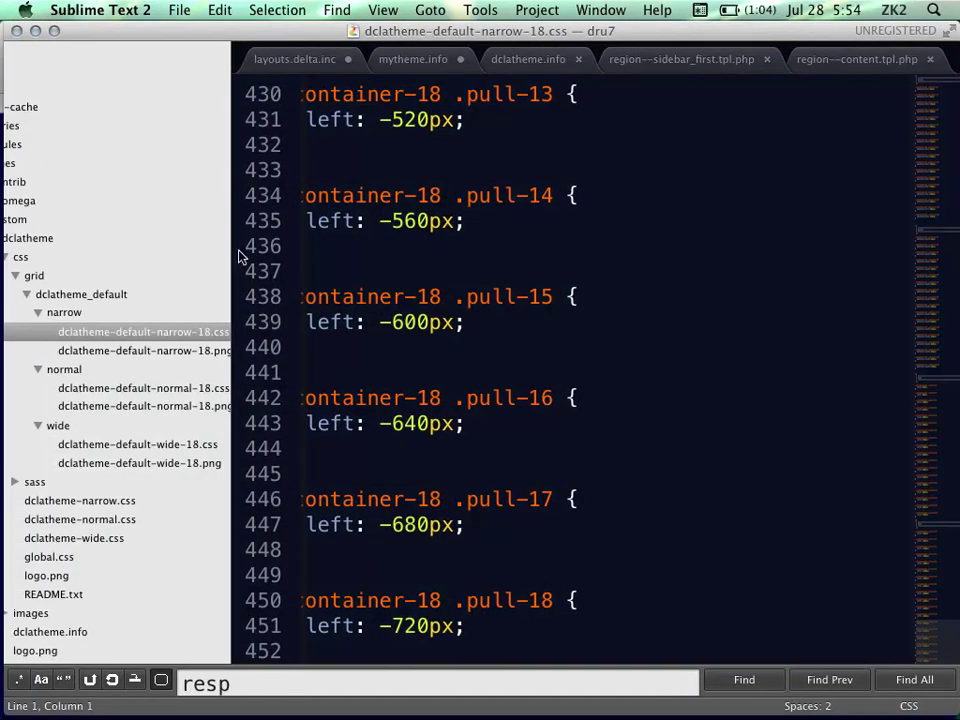
pyautogui.scroll(-4, 90, 300)
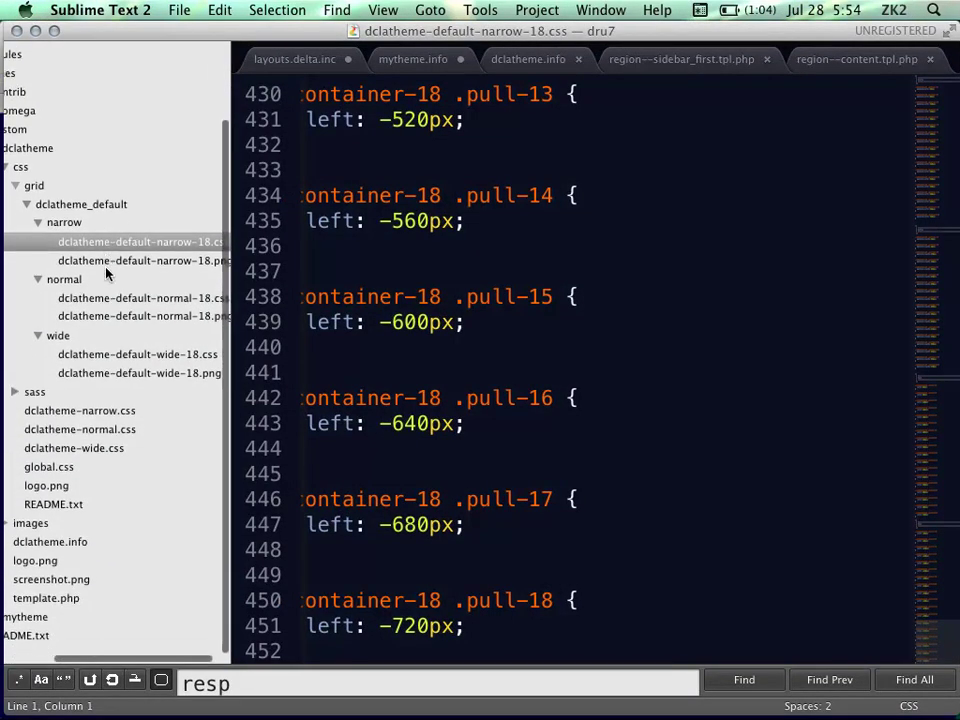
pyautogui.scroll(3, 55, 255)
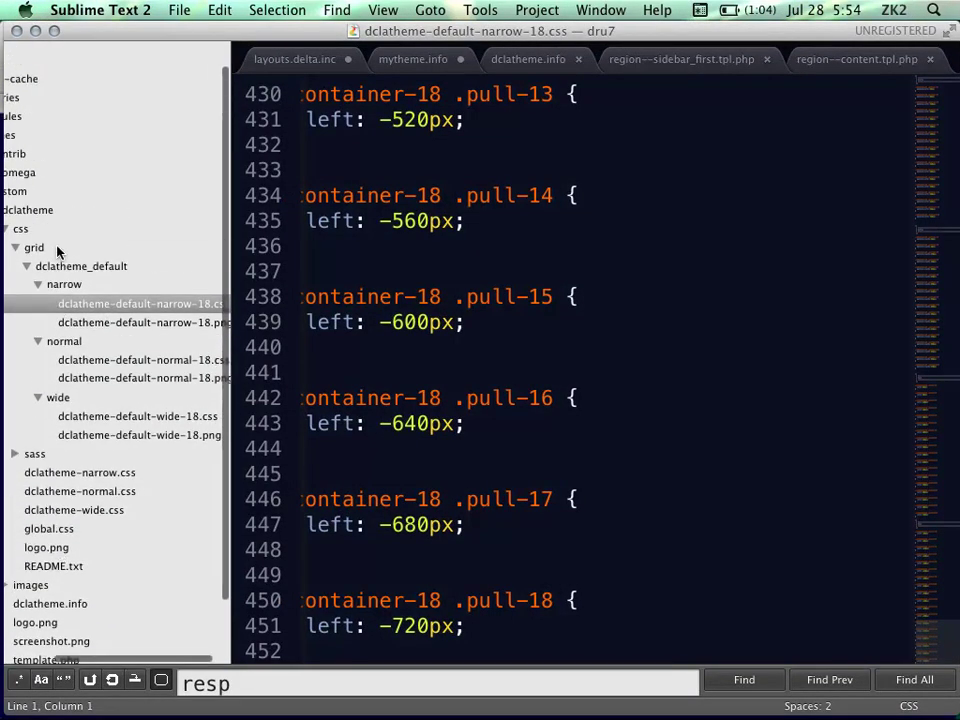
pyautogui.click(7, 230)
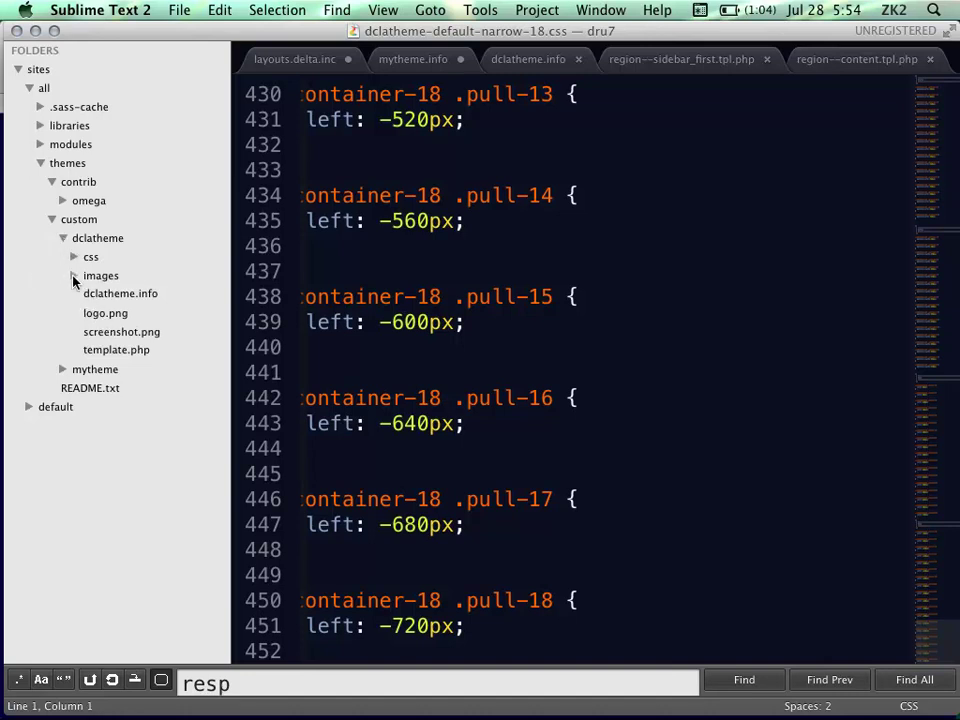
pyautogui.click(73, 257)
pyautogui.click(62, 290)
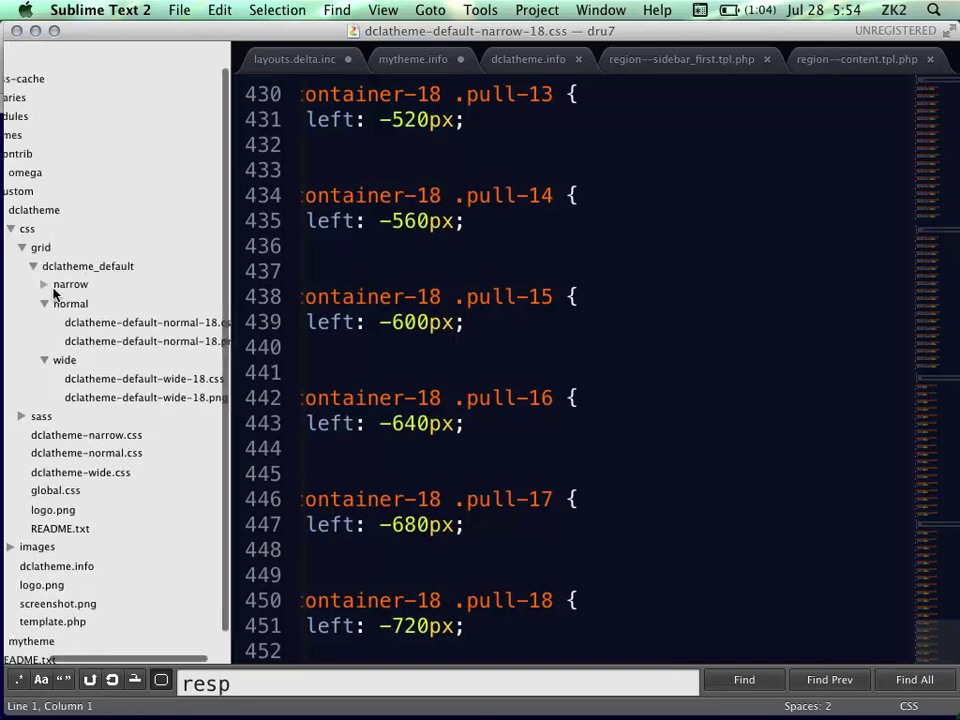
pyautogui.click(56, 249)
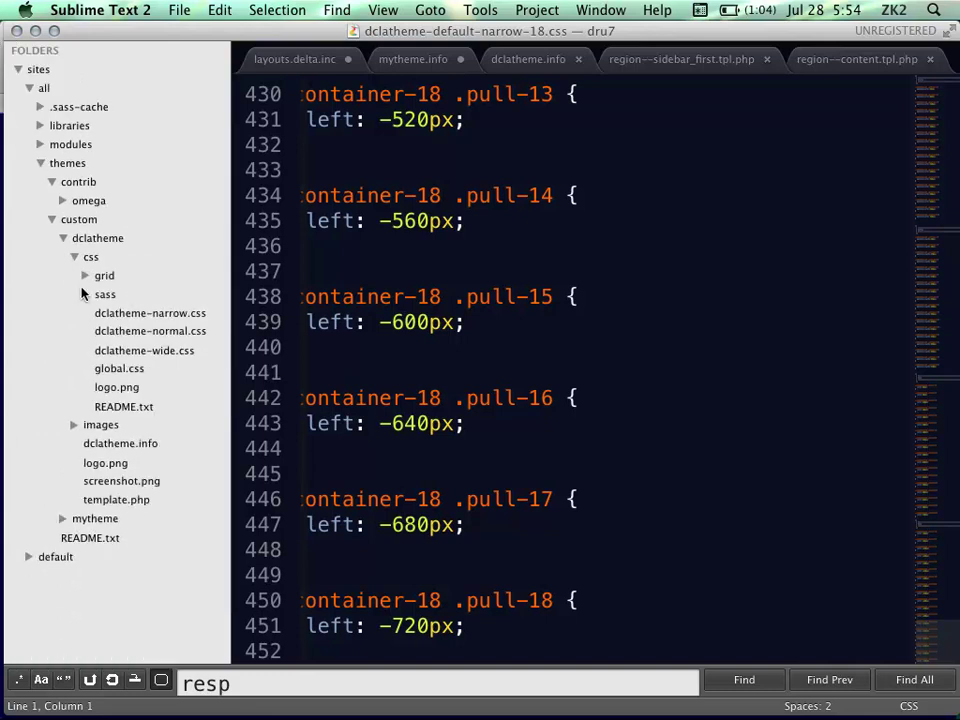
pyautogui.click(86, 294)
pyautogui.click(125, 369)
# Select the darkblue colour value 111f3c among global.scss's variables and mixins
pyautogui.scroll(-3, 656, 343)
pyautogui.scroll(4, 657, 343)
pyautogui.scroll(1, 657, 343)
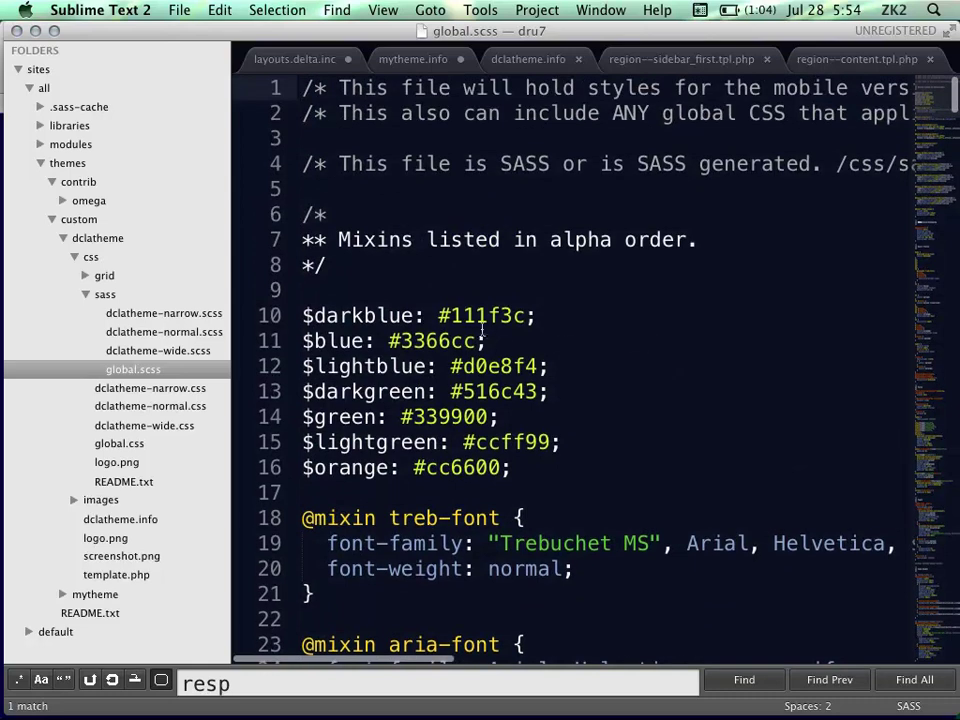
pyautogui.doubleClick(450, 316)
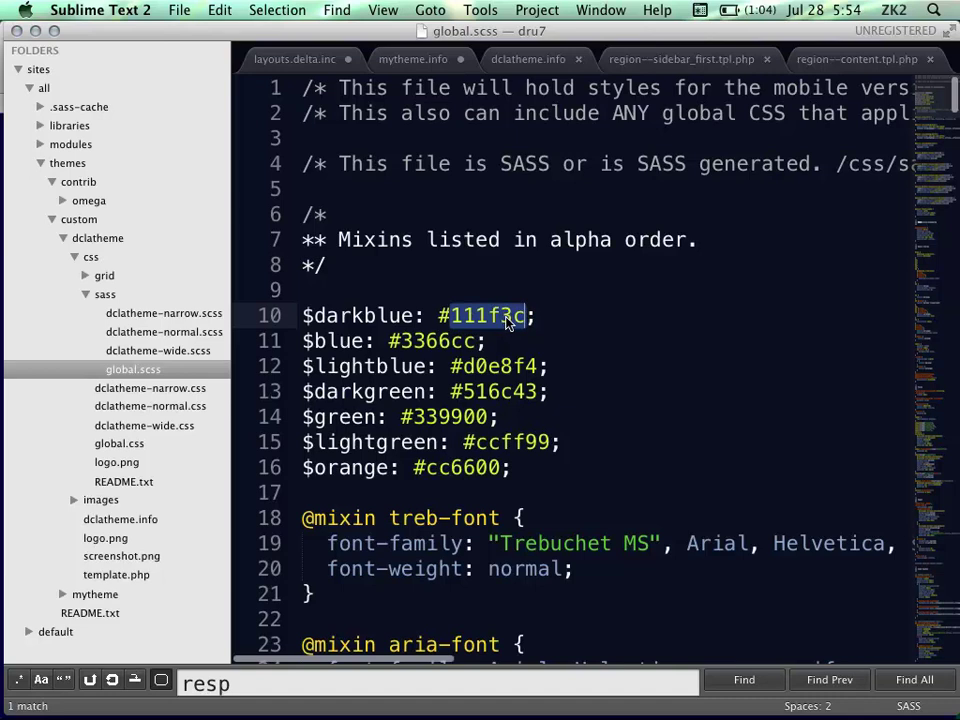
pyautogui.scroll(-10, 507, 318)
pyautogui.scroll(-15, 507, 318)
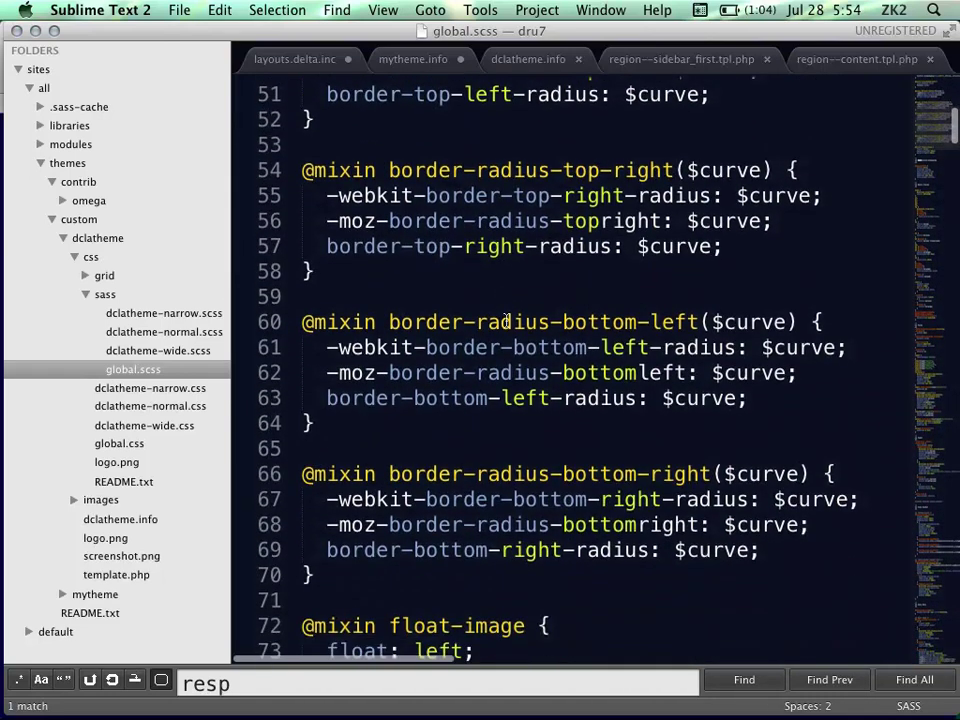
# Search global.scss for 'darkb' and scroll through its 4 matches, including line 676
pyautogui.write('darbl')
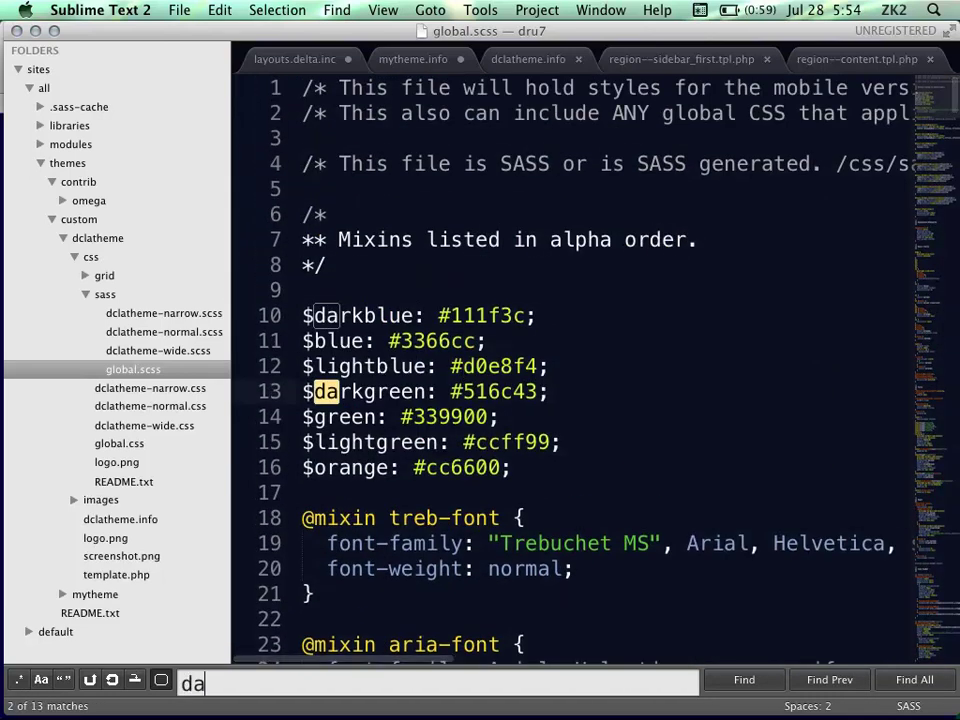
pyautogui.press('BackSpace')
pyautogui.press('BackSpace')
pyautogui.write('kb')
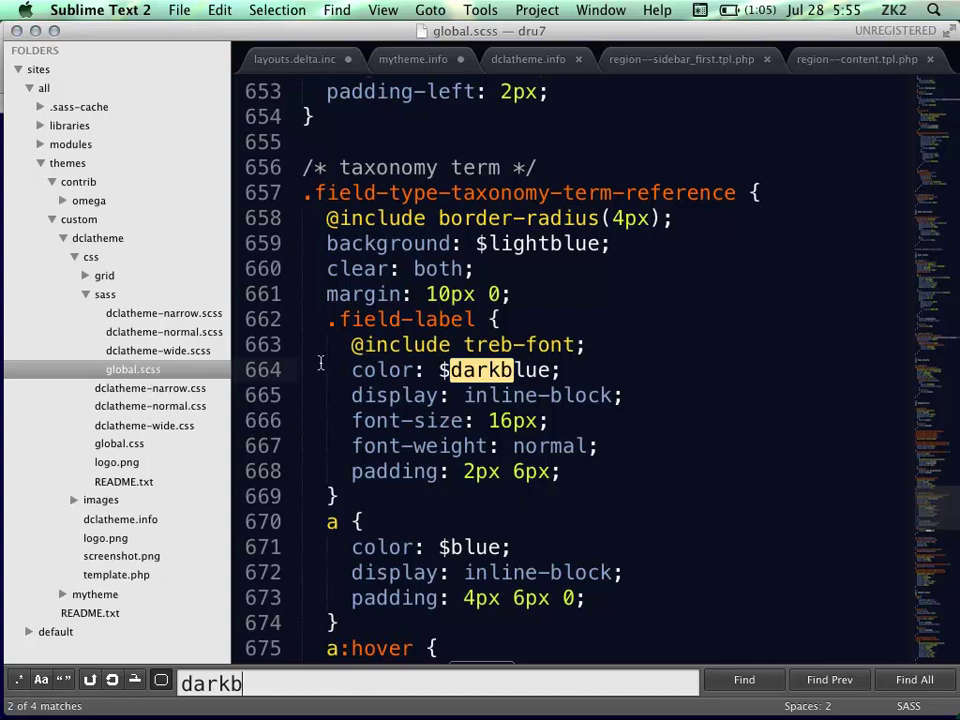
pyautogui.click(527, 366)
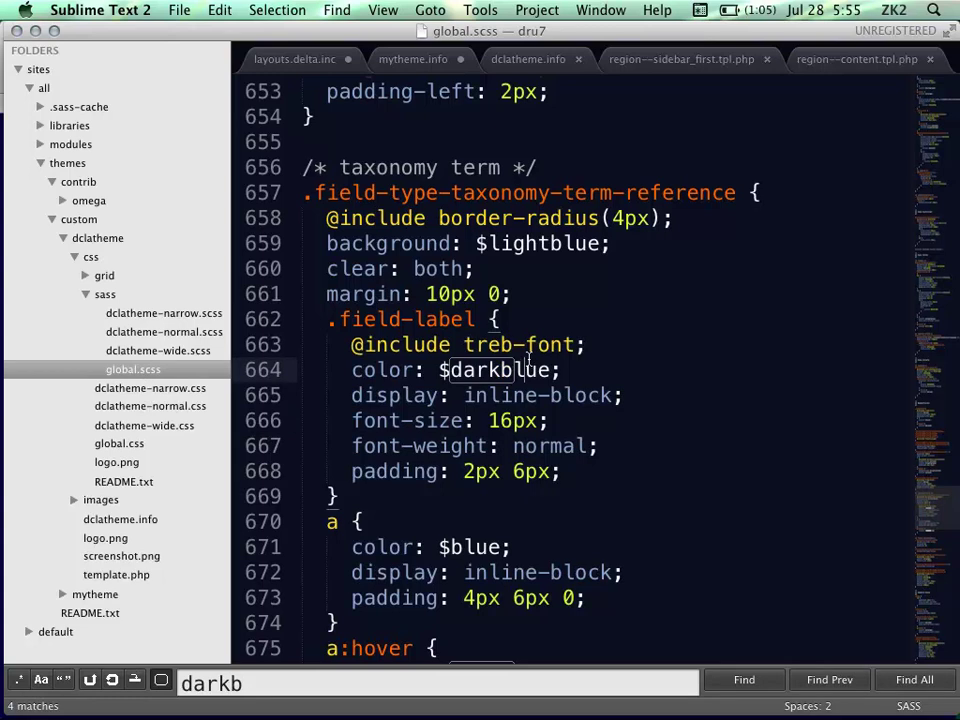
pyautogui.scroll(-5, 528, 362)
pyautogui.scroll(-4, 528, 360)
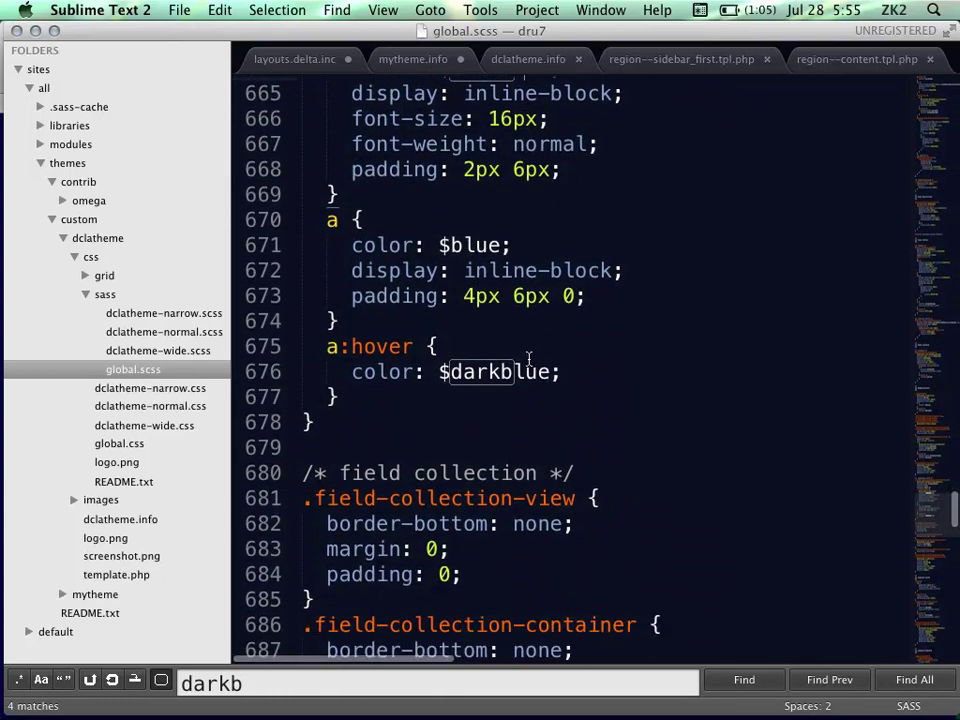
pyautogui.scroll(-4, 528, 360)
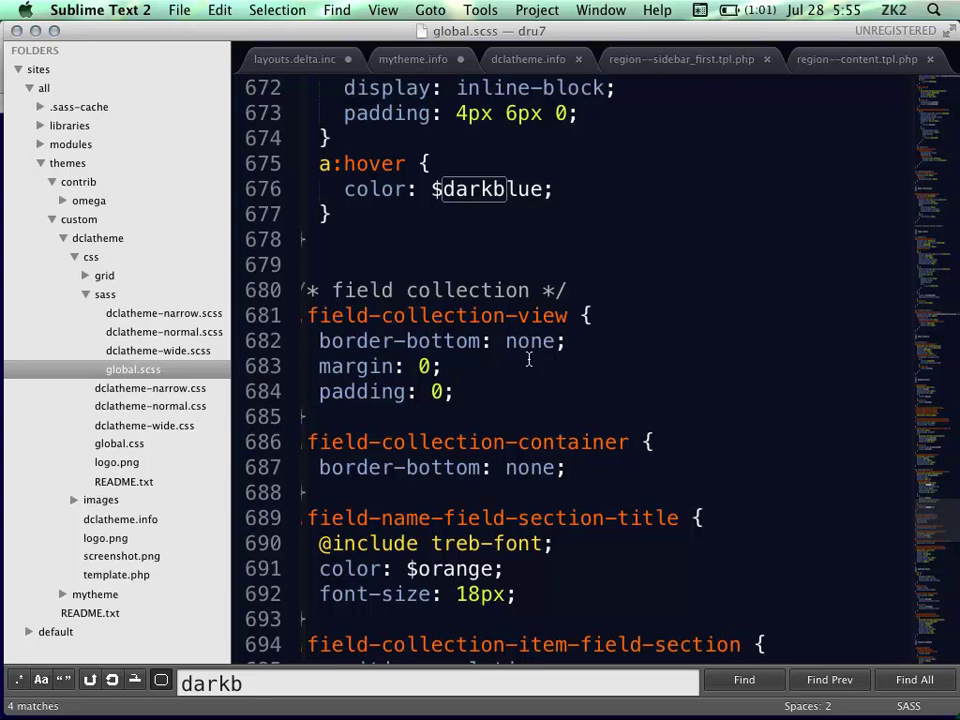
pyautogui.scroll(-20, 529, 359)
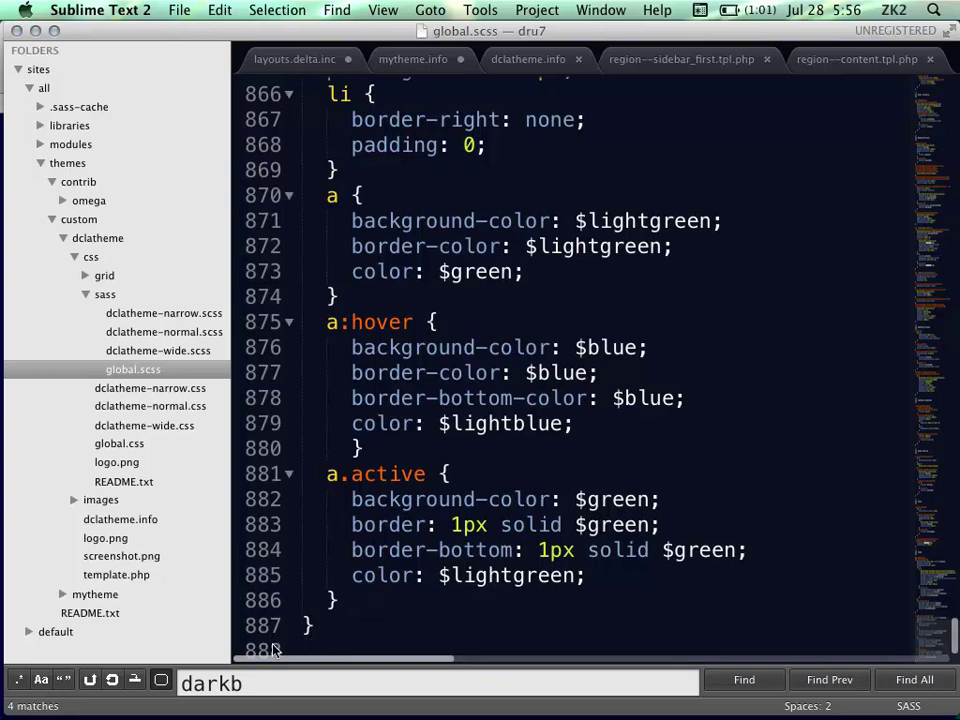
# Open compiled global.css down to the .tabs rules, collapse sass, and return to Keynote
pyautogui.click(118, 448)
pyautogui.scroll(-20, 386, 493)
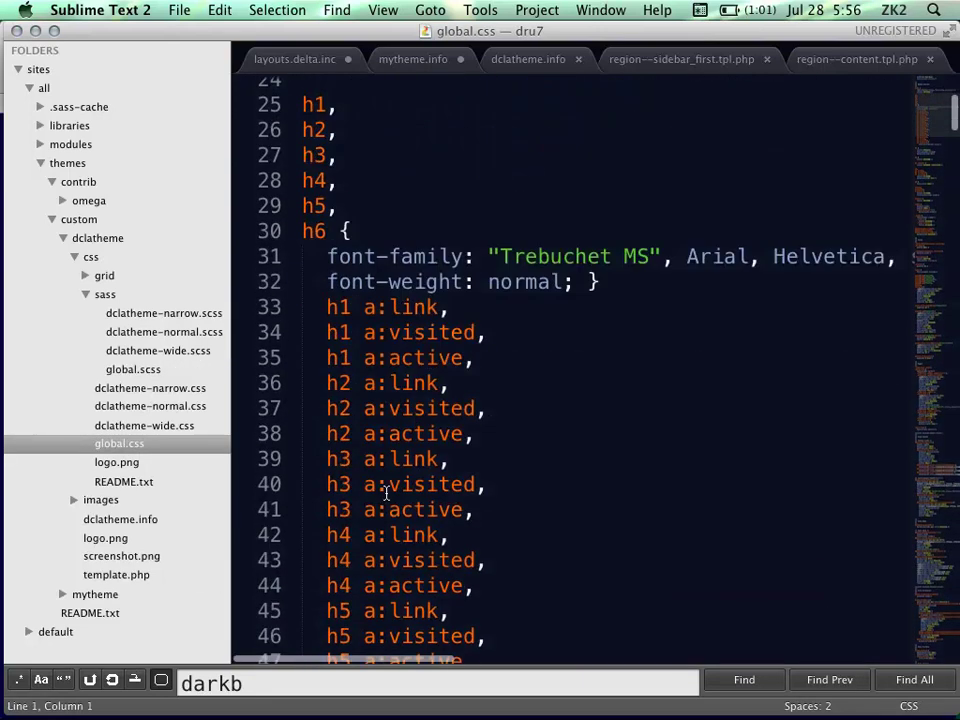
pyautogui.scroll(-20, 386, 493)
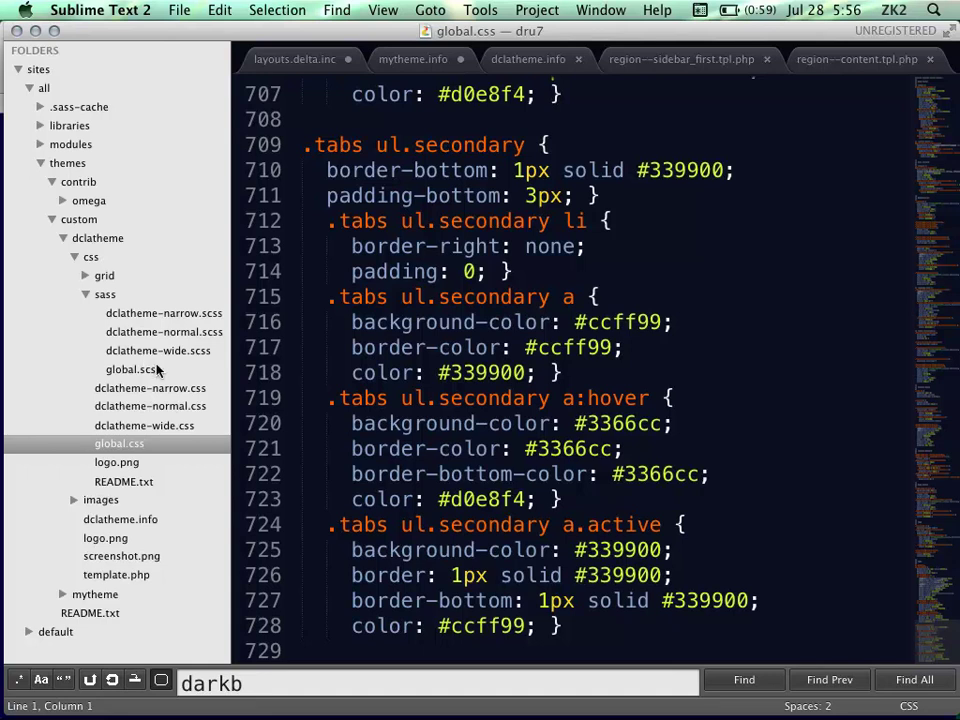
pyautogui.click(84, 296)
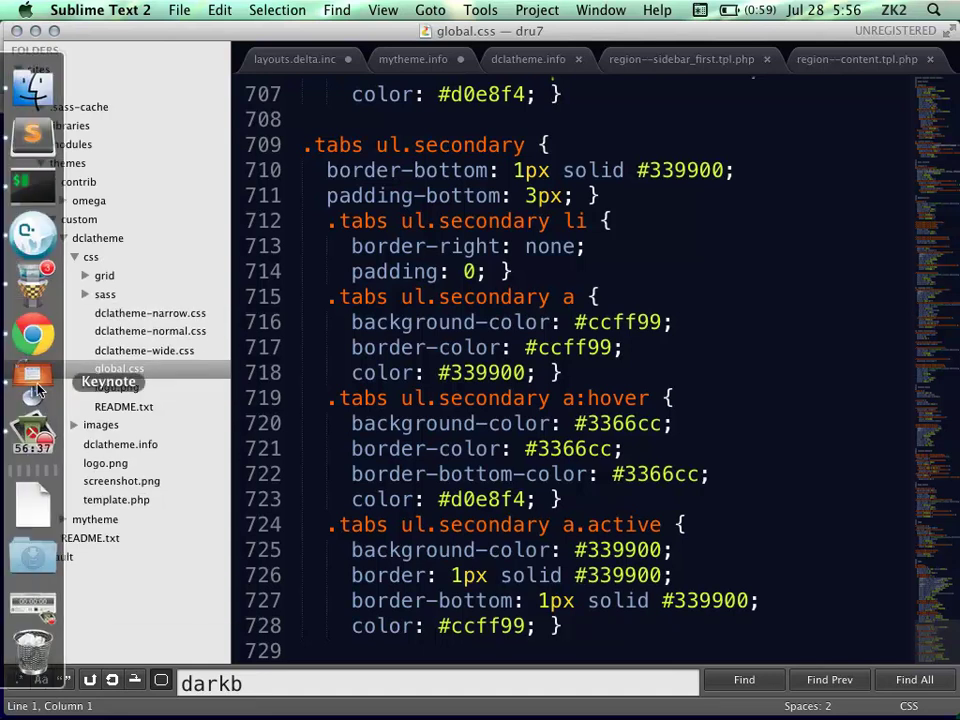
pyautogui.click(35, 386)
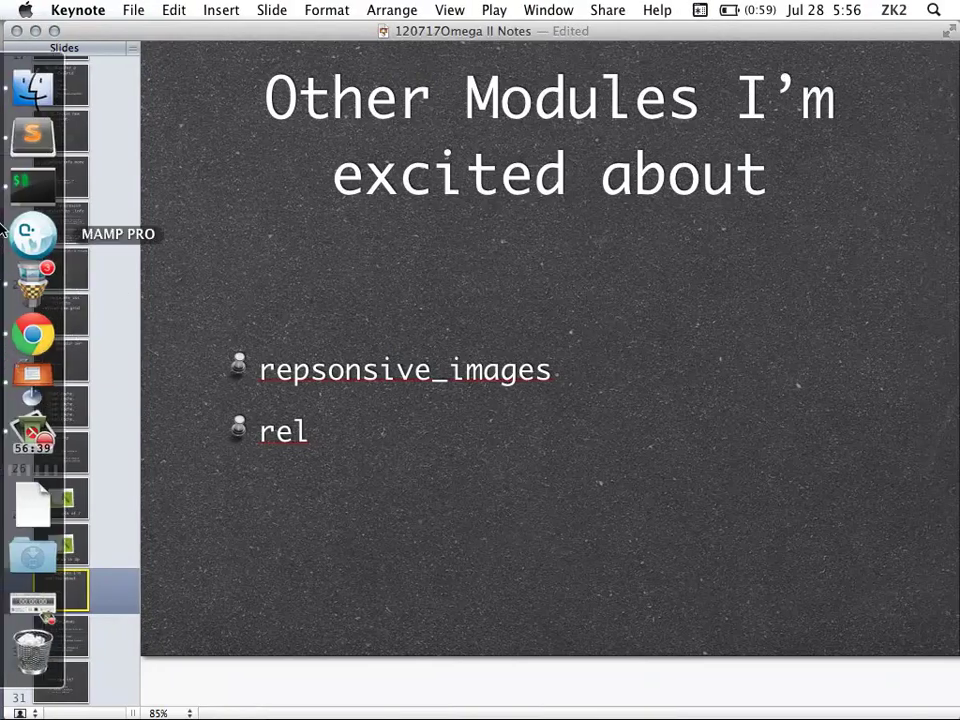
# Briefly switch to the code editor, then bring the Keynote presentation back to the front
pyautogui.click(29, 150)
pyautogui.moveTo(30, 395)
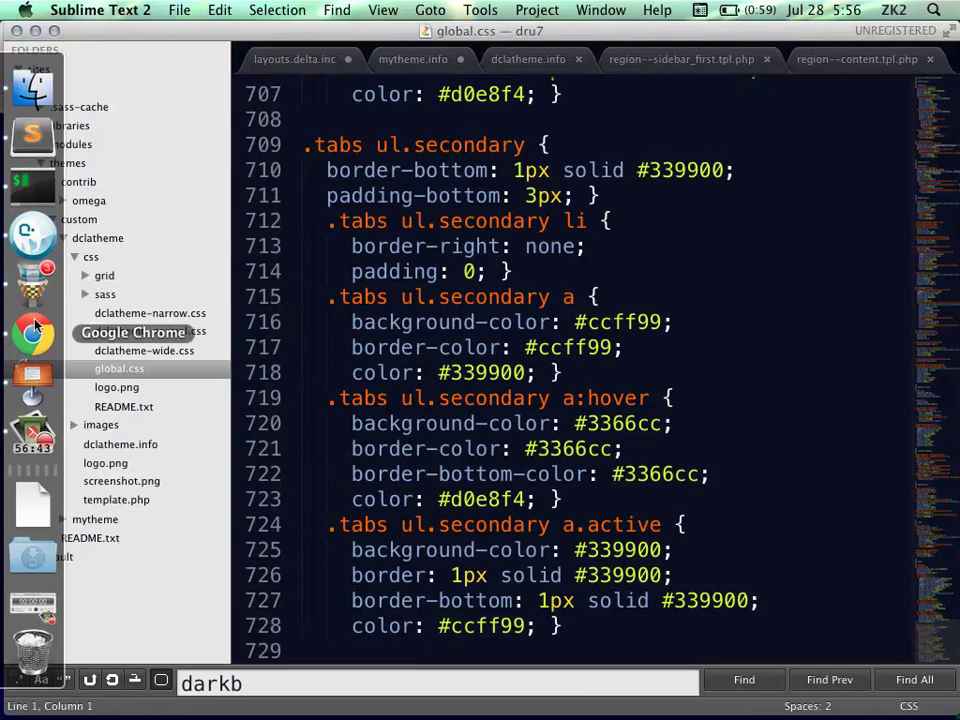
pyautogui.click(33, 378)
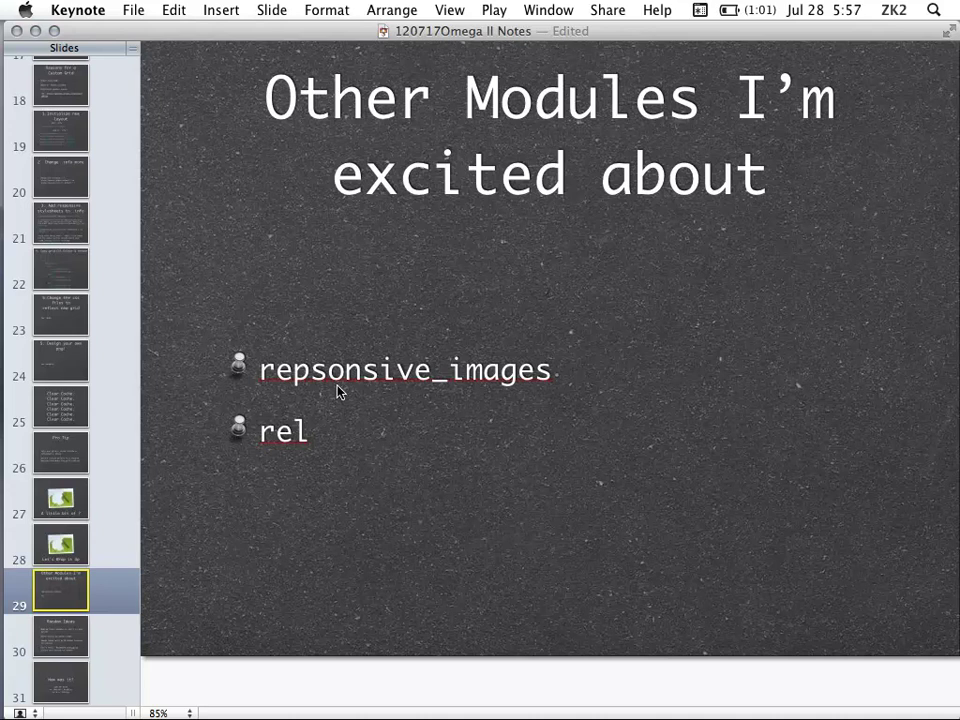
# Highlight the word 'rel' in the Other Modules list, then deselect it
pyautogui.click(293, 435)
pyautogui.doubleClick(296, 437)
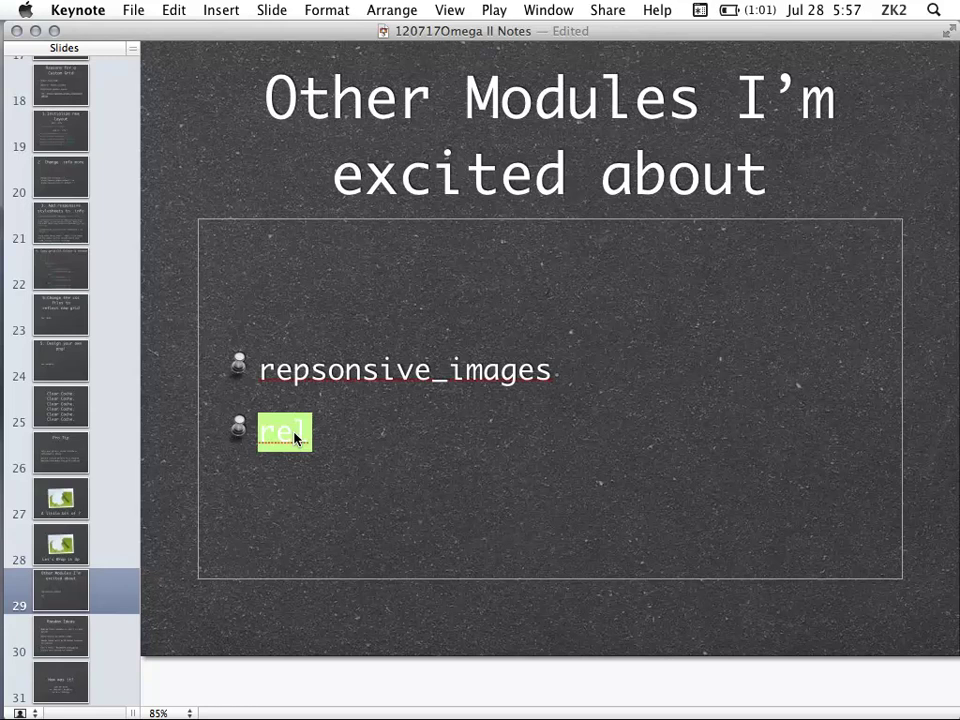
pyautogui.click(407, 452)
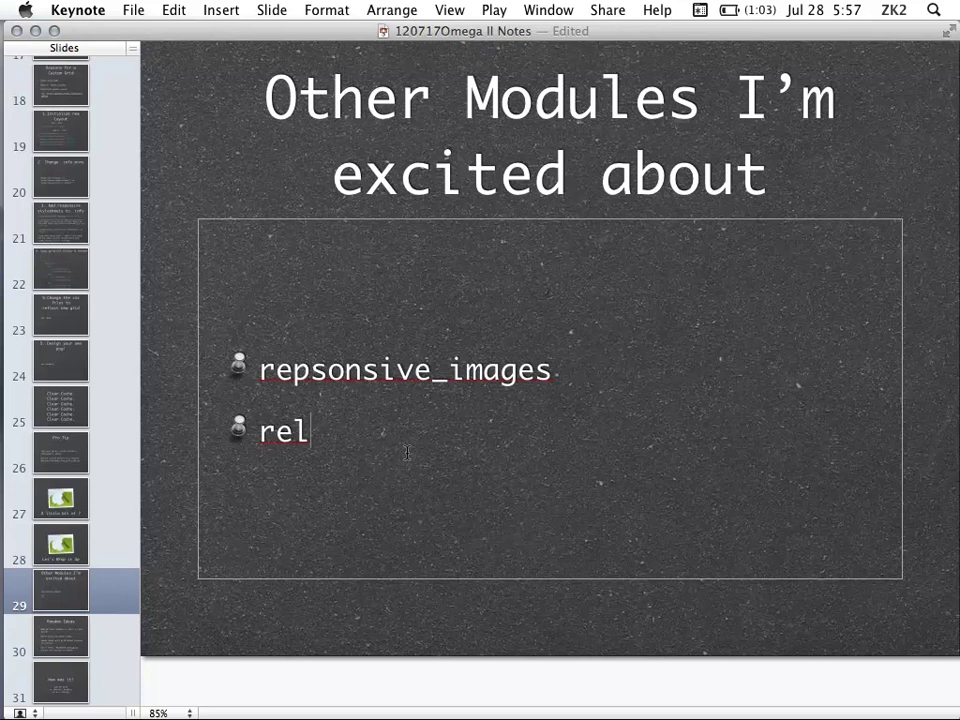
# Go to the slide 30 Random Ideas slide, briefly checking back on Other Modules
pyautogui.click(108, 642)
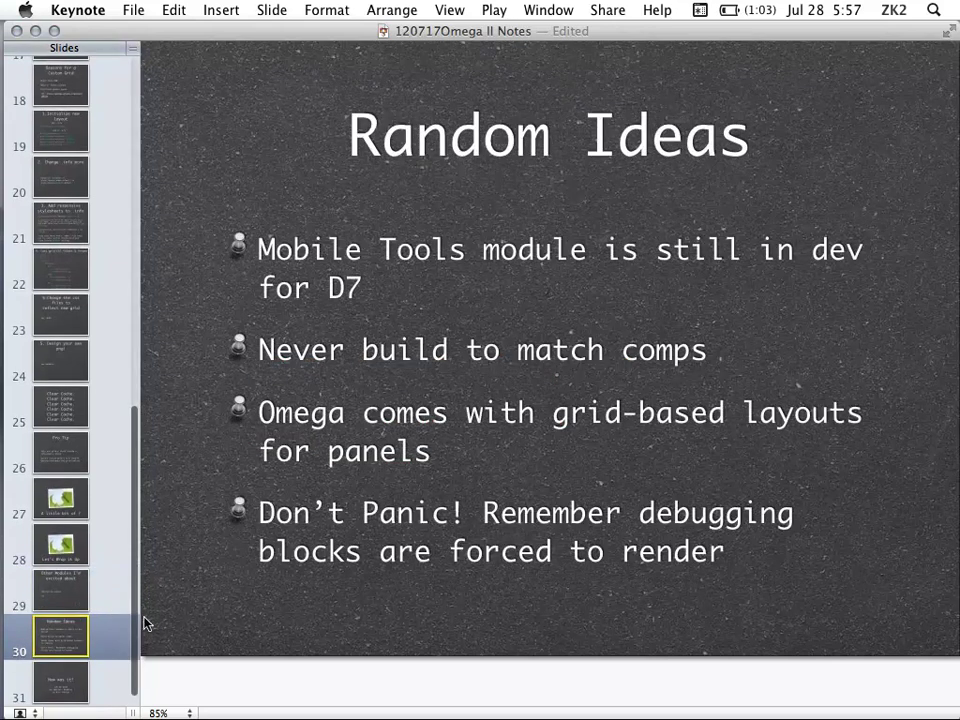
pyautogui.click(107, 591)
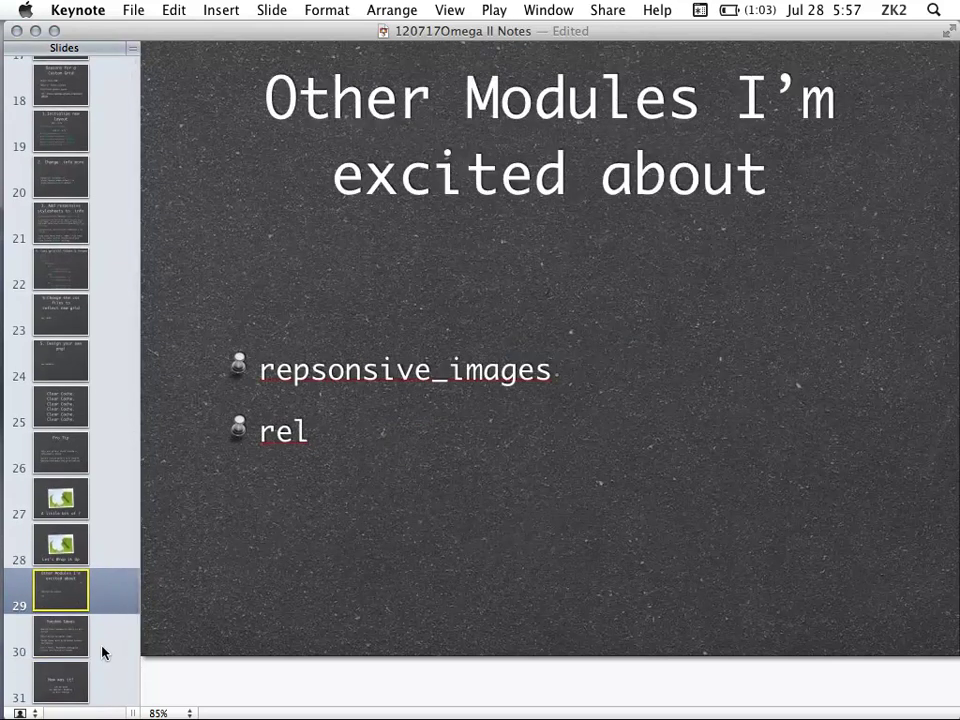
pyautogui.click(102, 650)
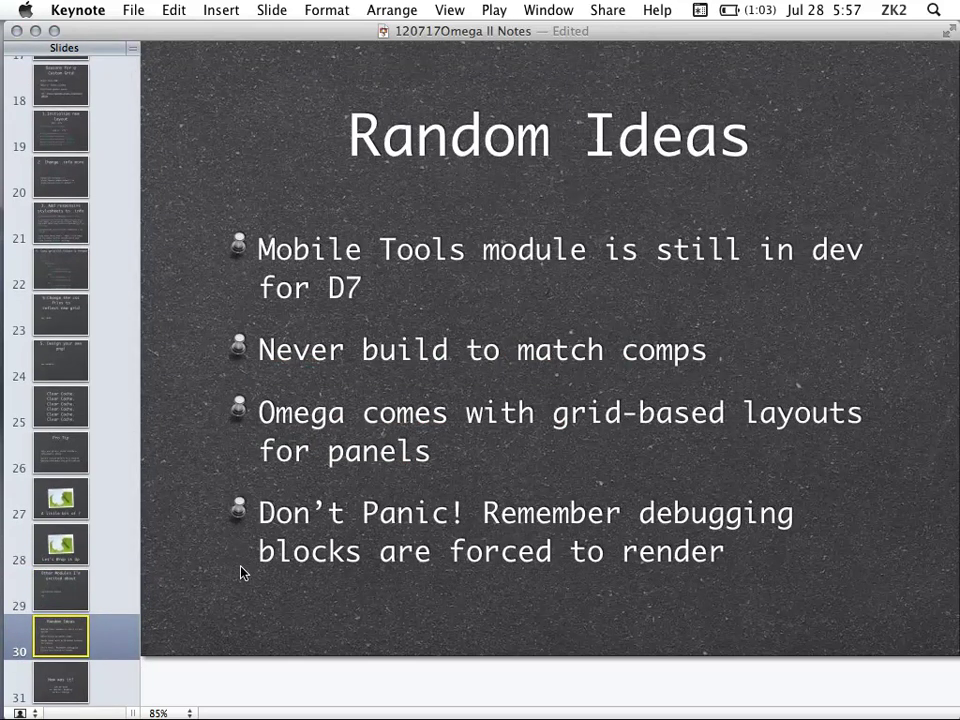